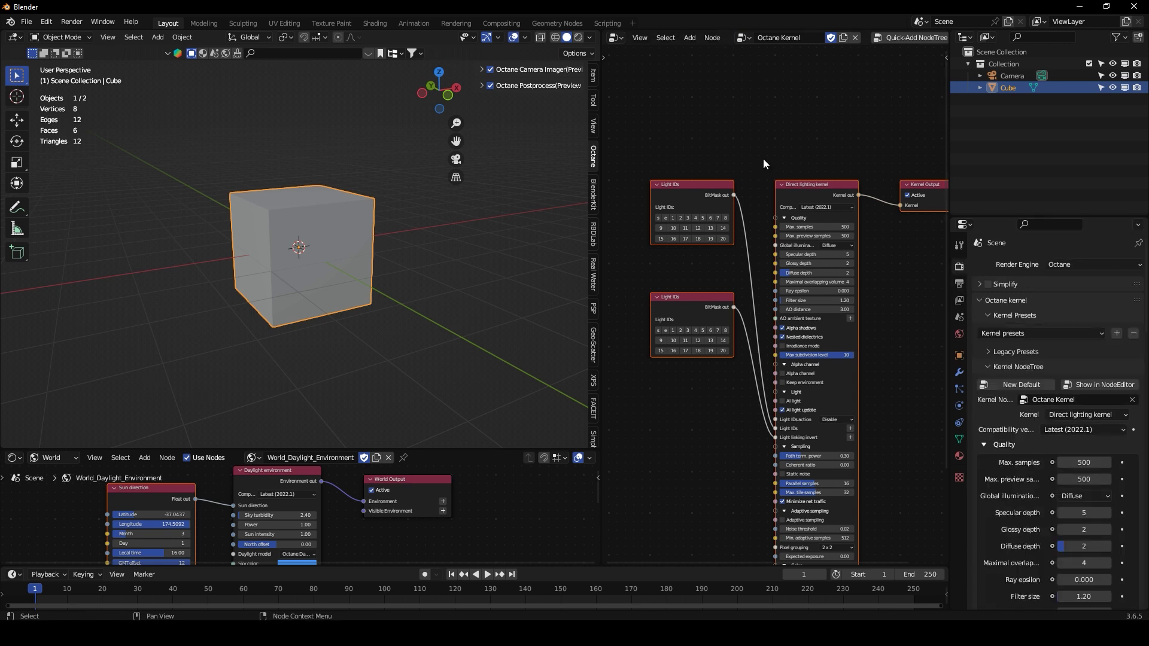
Step: Switch the Octane kernel to Path tracing, with 200 max samples and 100 max preview samples
click(1056, 415)
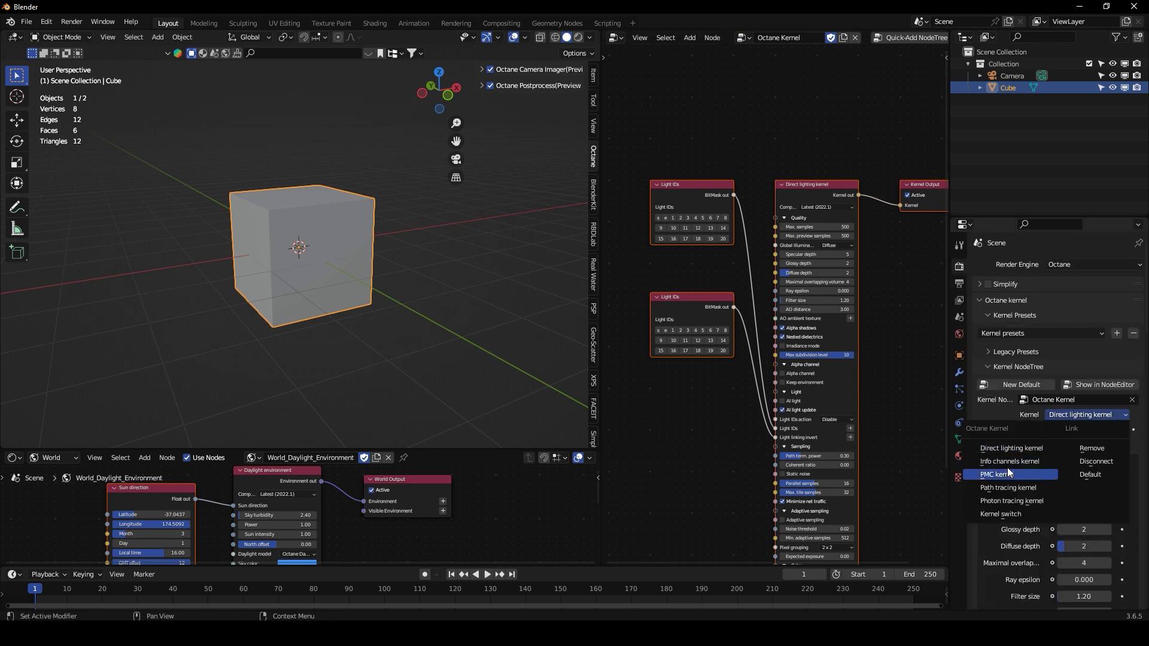
click(1008, 487)
scroll(862, 317, up, 4)
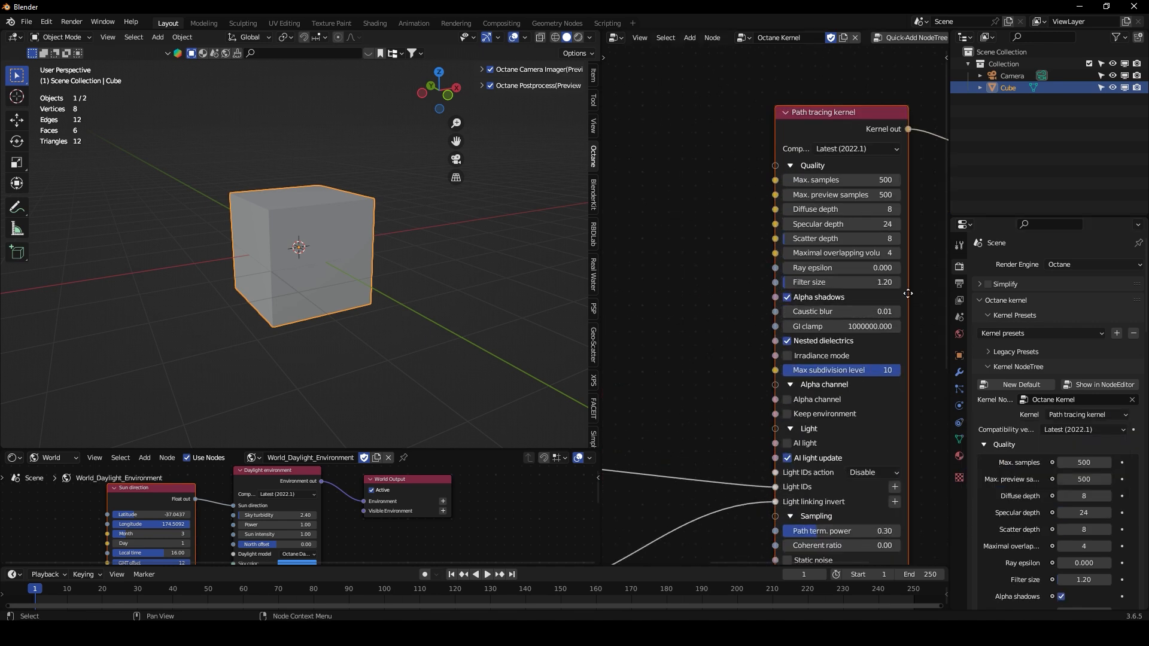
click(815, 168)
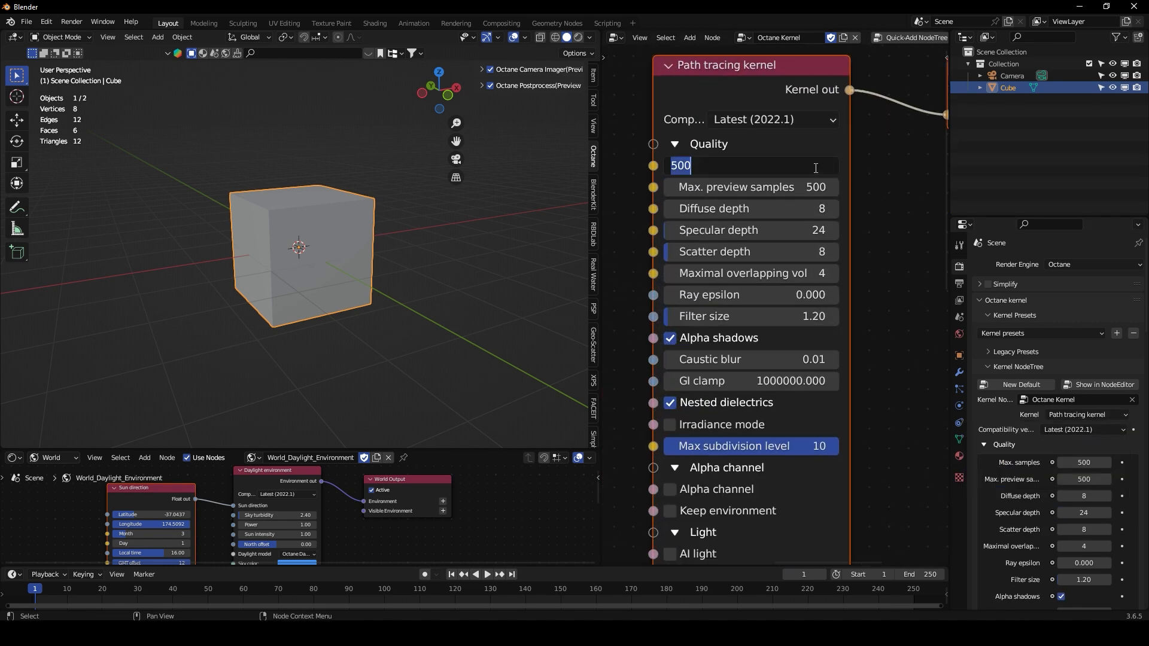
click(875, 185)
click(813, 168)
key(Return)
click(807, 191)
key(Return)
Step: Enable adaptive sampling on the Path tracing kernel and set the minimum adaptive samples to 50
middle_drag(895, 404, 890, 321)
middle_drag(749, 465, 758, 369)
middle_drag(818, 465, 818, 367)
middle_drag(756, 453, 749, 364)
middle_drag(700, 482, 730, 357)
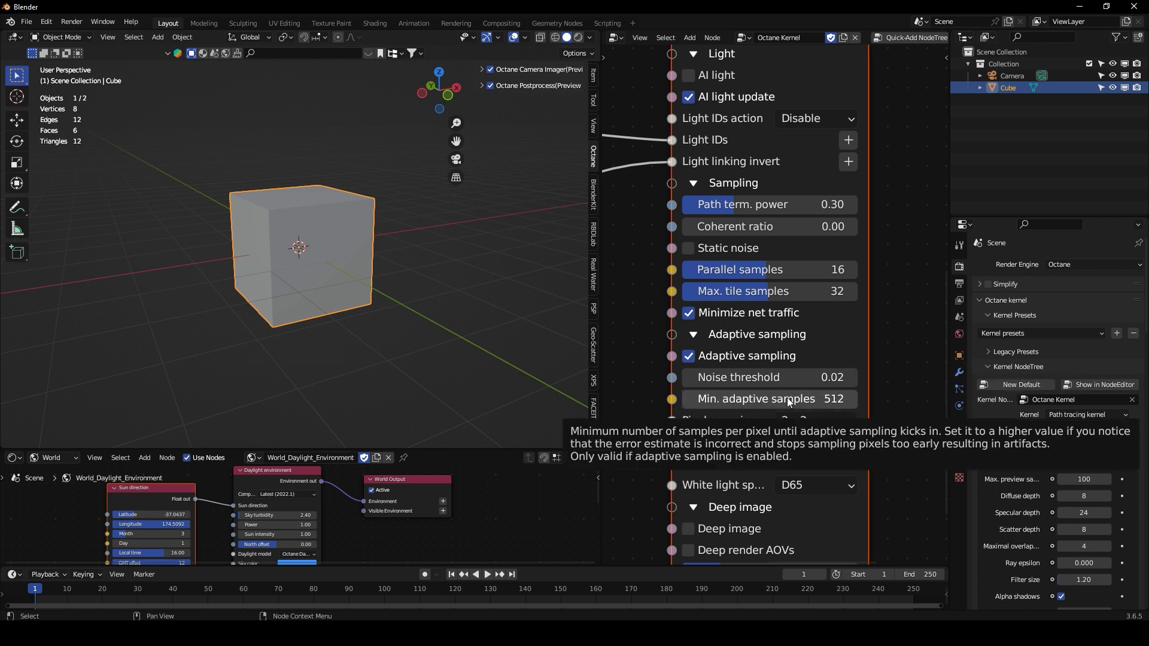
click(828, 401)
text(50)
key(Return)
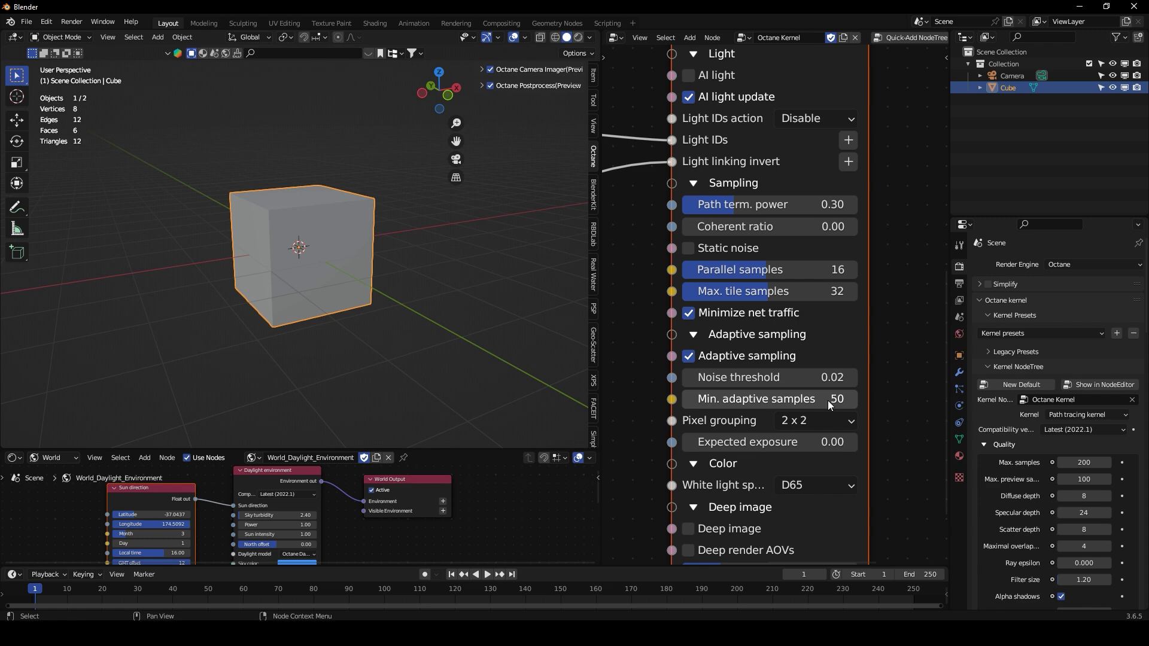
Step: Join the world node area into the 3D viewport and change the kernel node area to the Shader Editor
scroll(345, 281, down, 3)
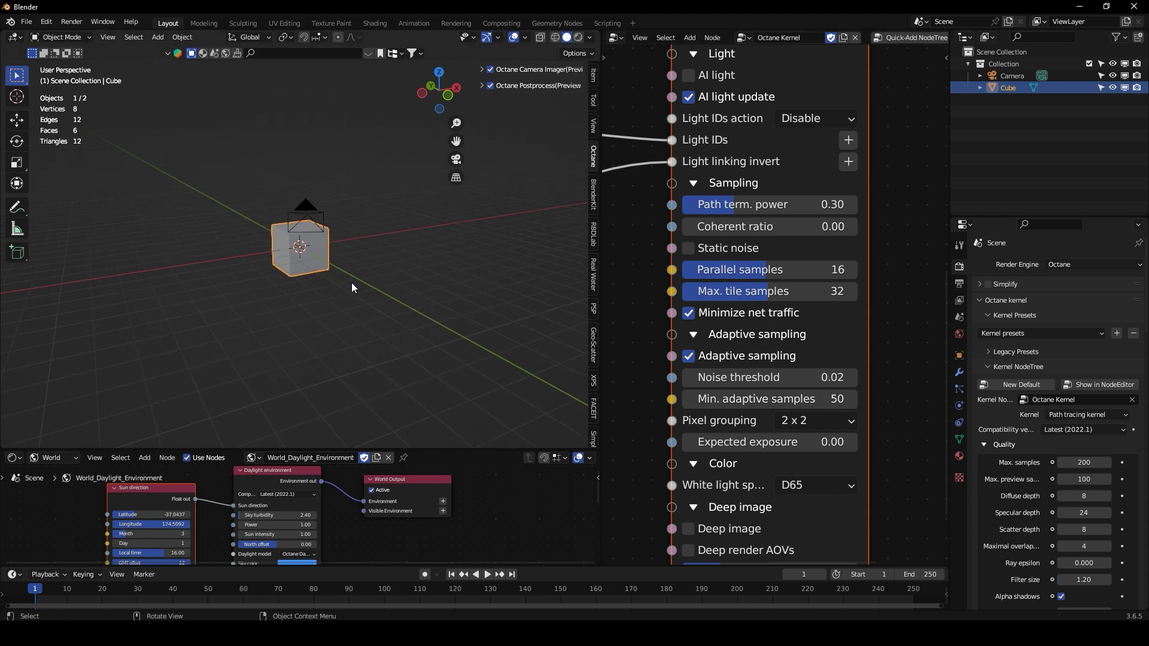
right_click(251, 447)
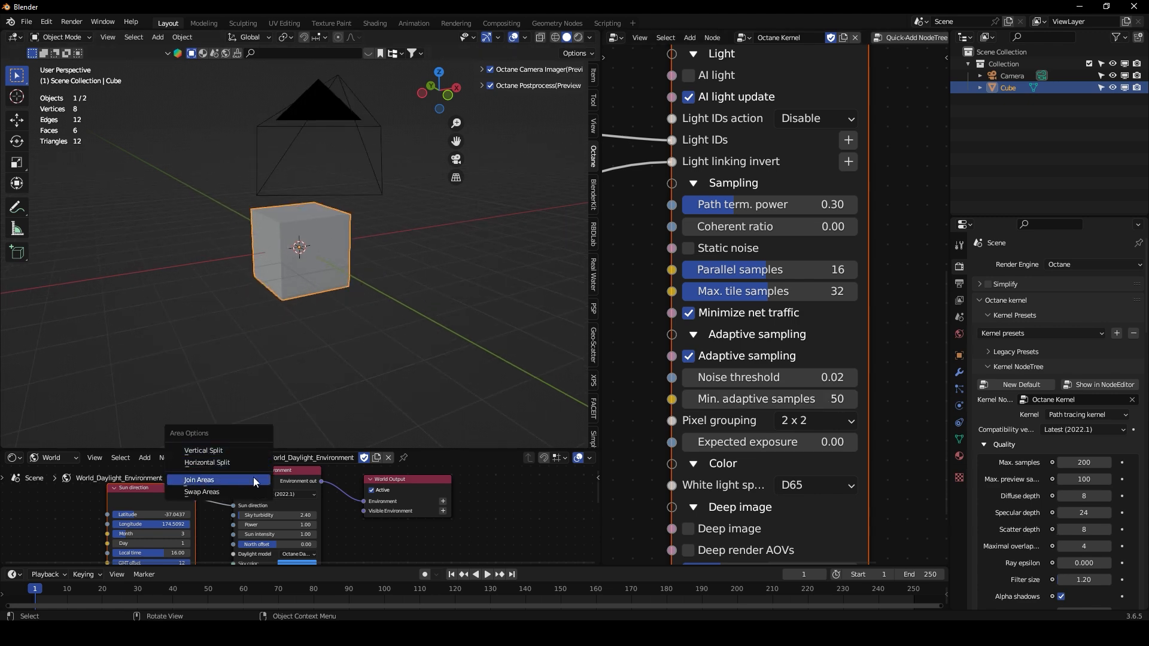
click(253, 476)
click(257, 491)
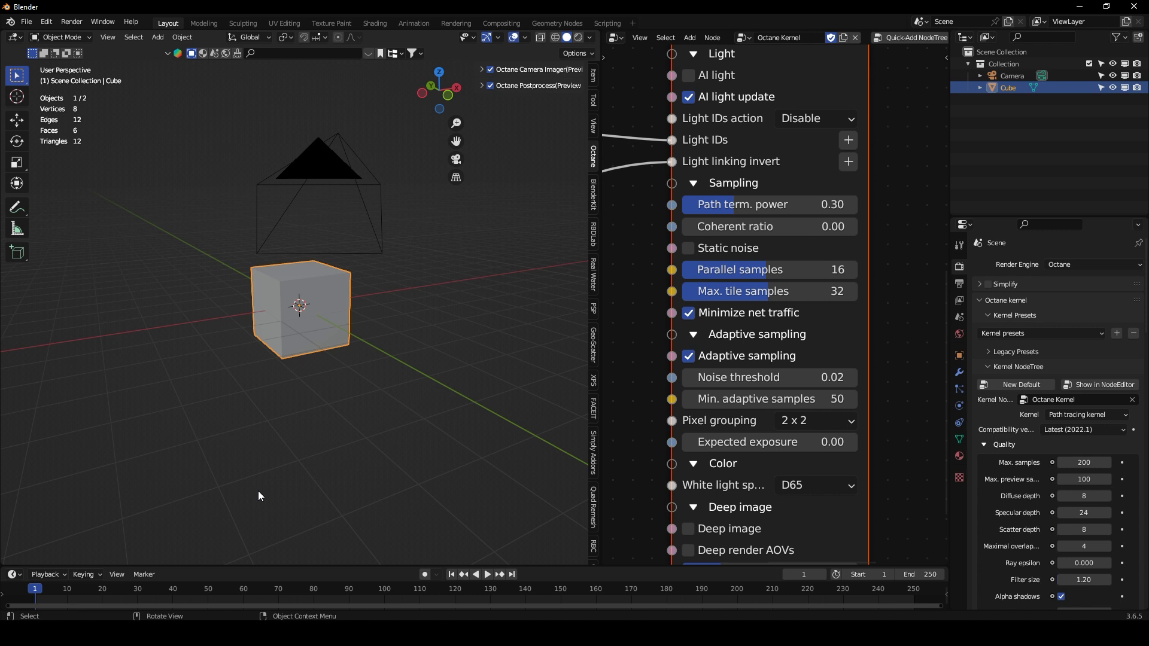
click(616, 37)
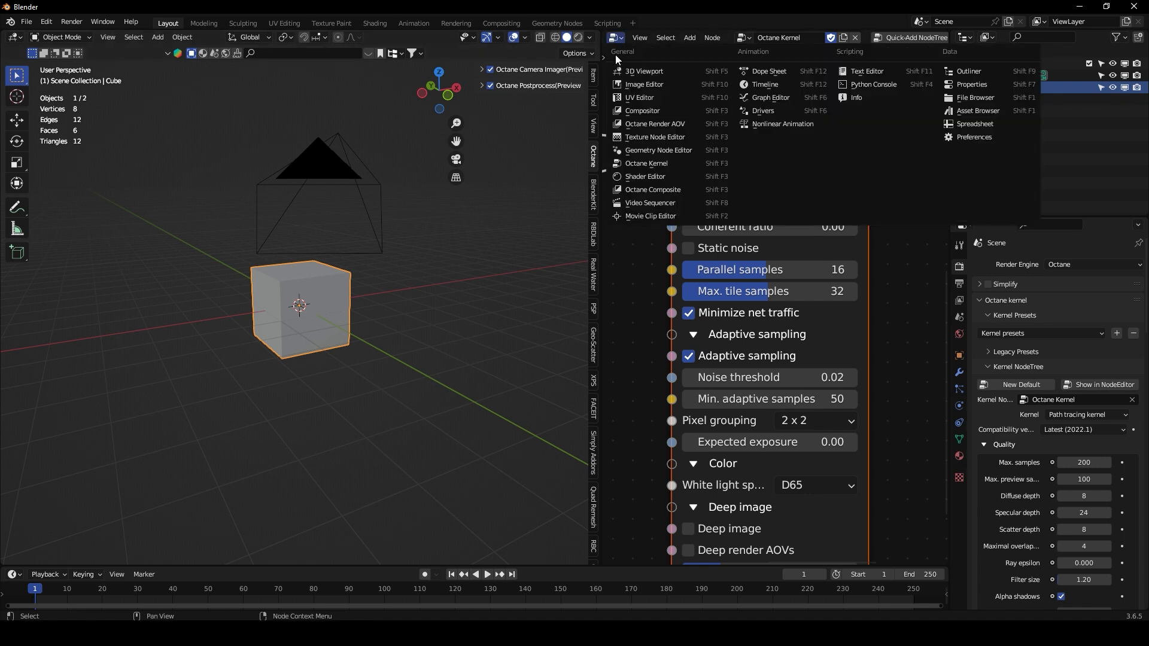
click(641, 181)
Step: Delete the default cube and camera from the scene and disable the Octane Postprocess preview
middle_drag(559, 241, 390, 235)
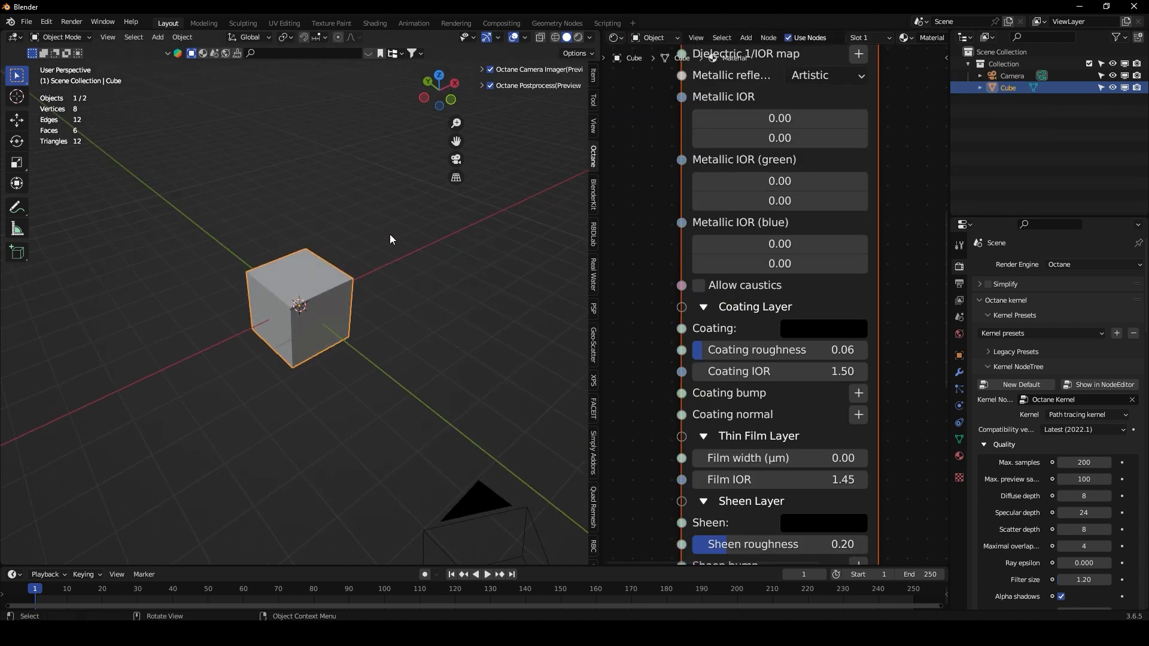
key(a)
key(Delete)
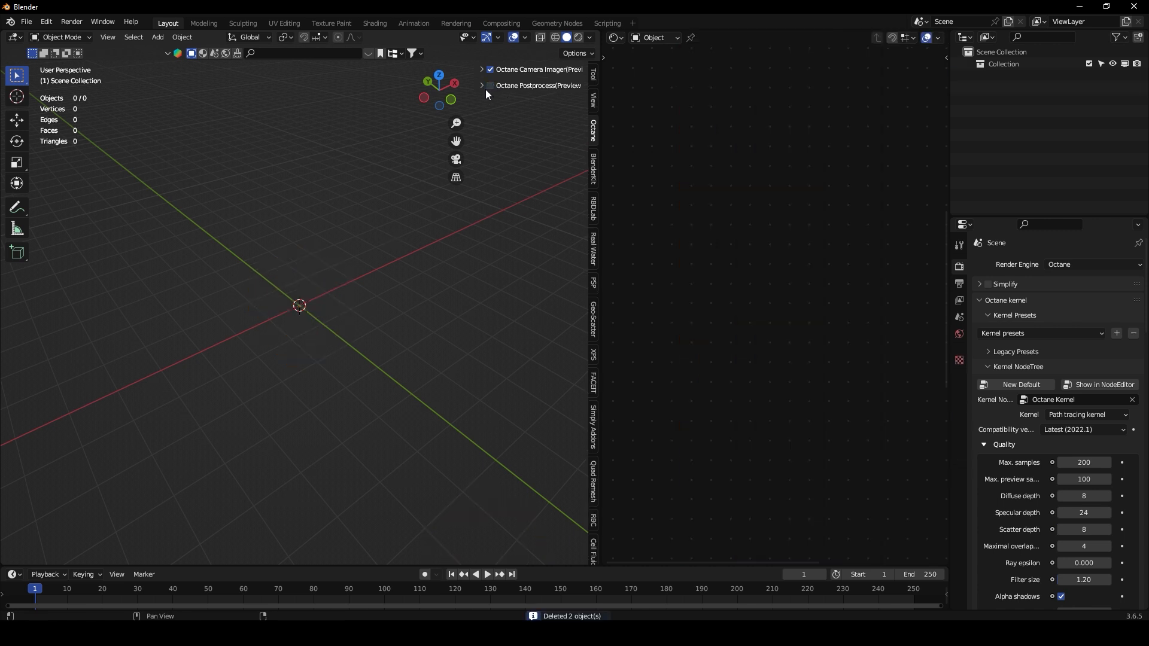
middle_drag(418, 215, 1, 24)
Step: Import batmobile.fbx from the Batmobile Arkham Knight folder into the empty collection
click(1011, 64)
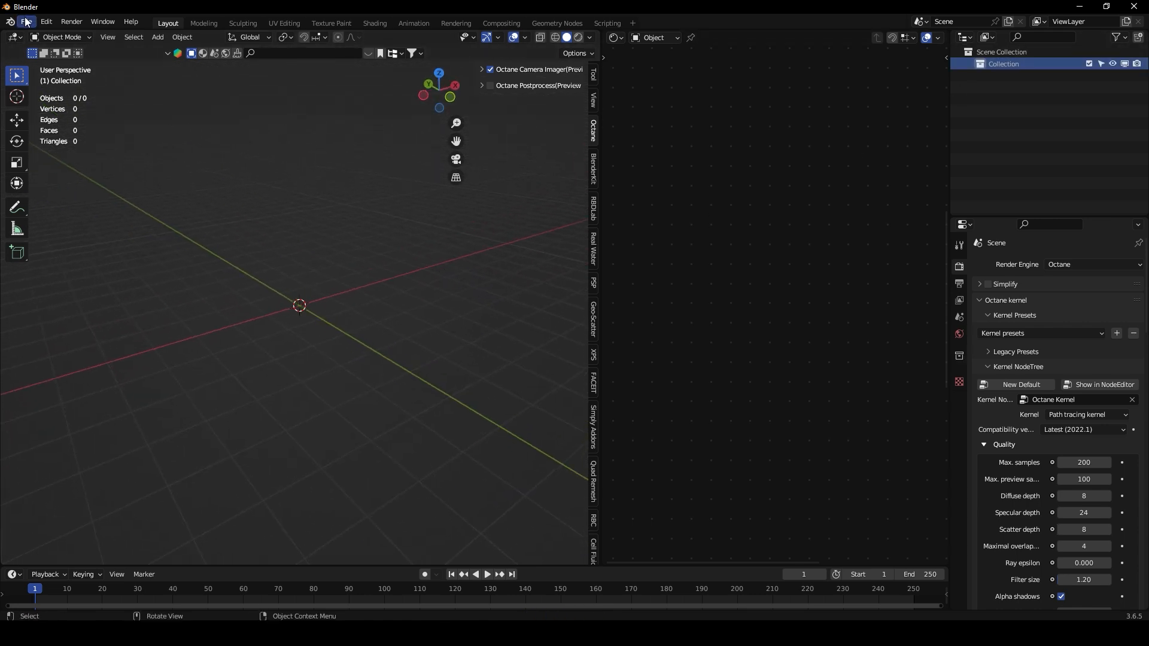
click(27, 22)
mouse_move(90, 215)
click(206, 325)
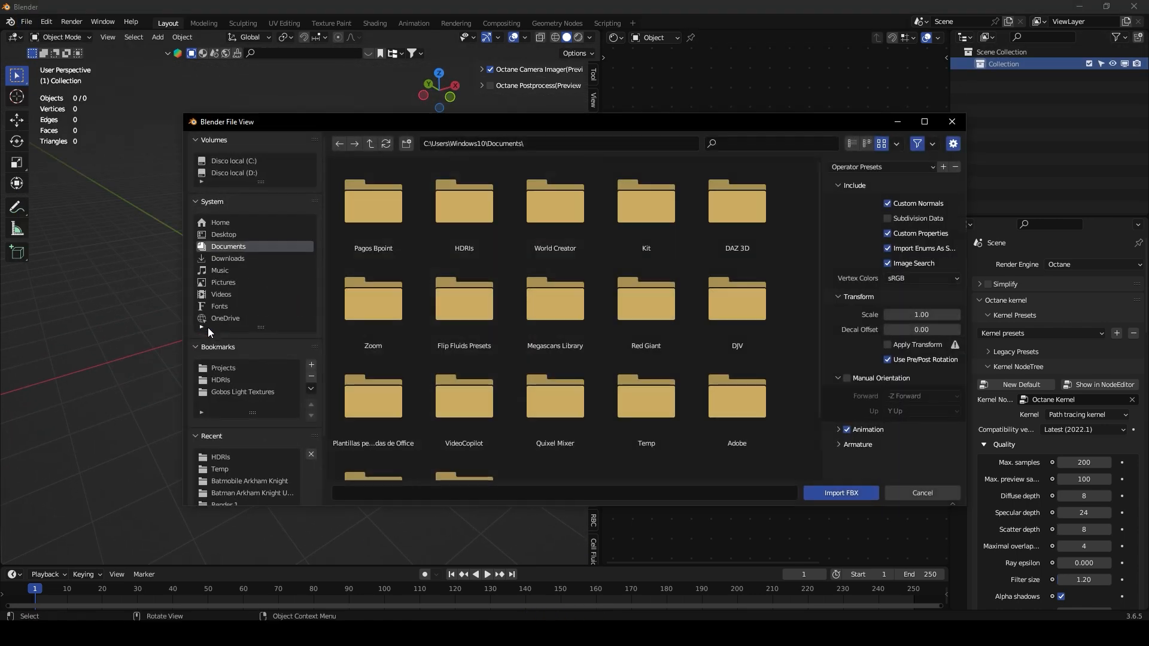
click(249, 480)
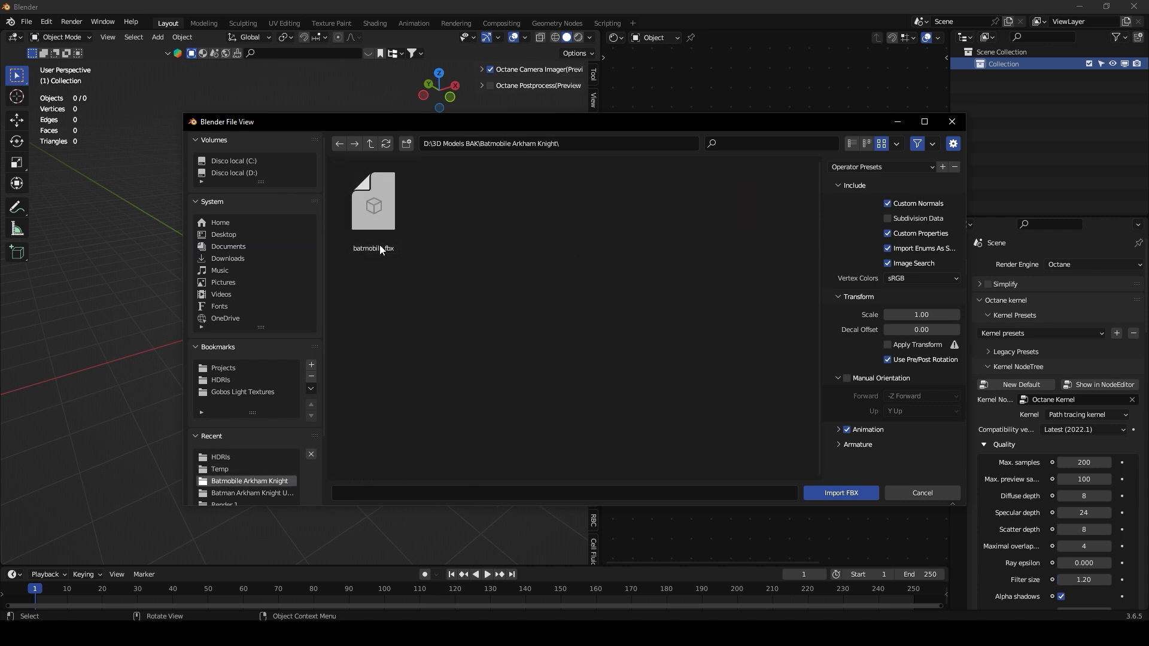
double_click(370, 216)
Step: Rename the collection holding the imported objects as Batmobile
click(995, 172)
double_click(1008, 65)
text(Batmobile)
key(Return)
Step: Scale all the Batmobile objects up by a factor of 10 two times in a row, and deselect them
drag(1037, 186, 1031, 74)
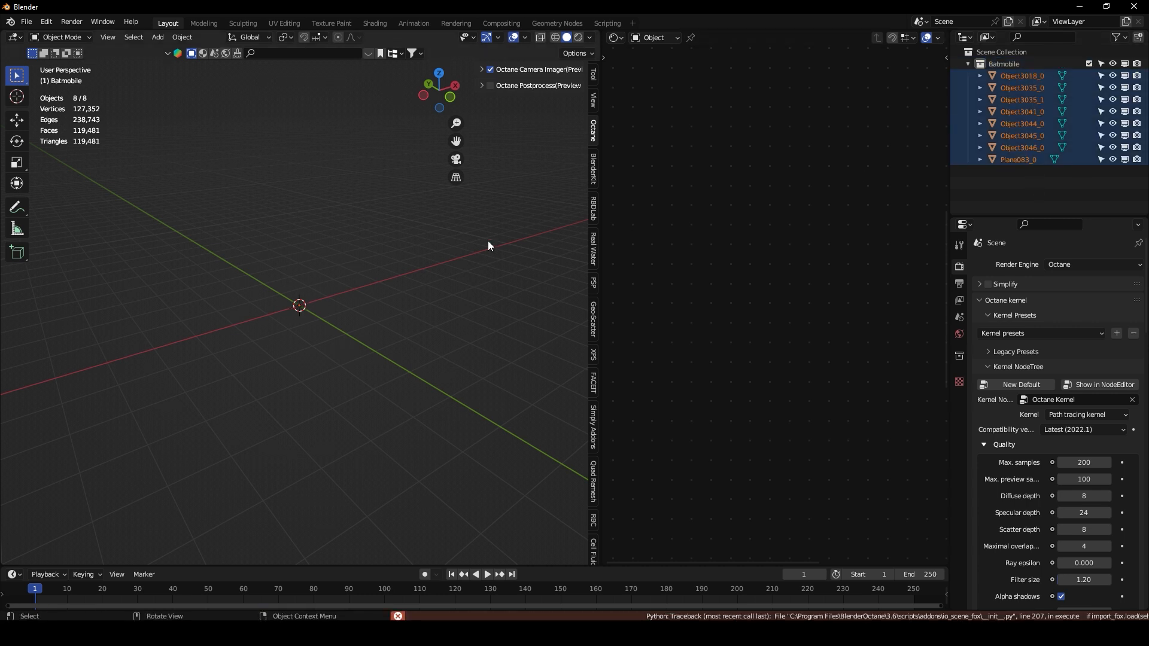
text(s10)
key(Return)
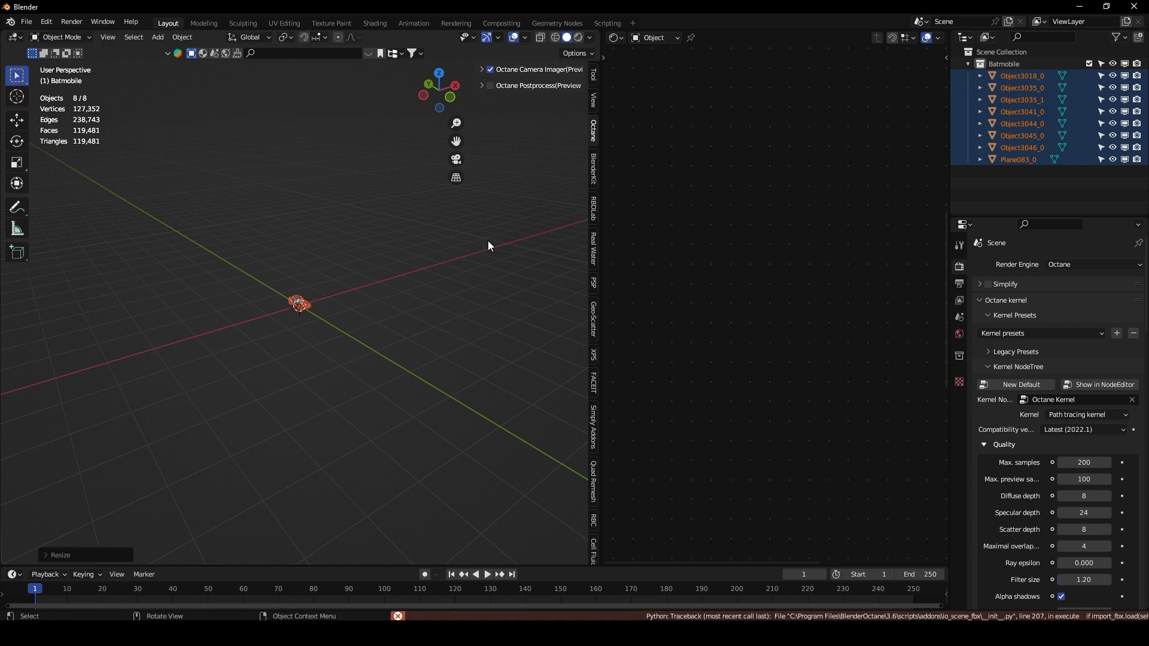
key(KP_1)
text(s)
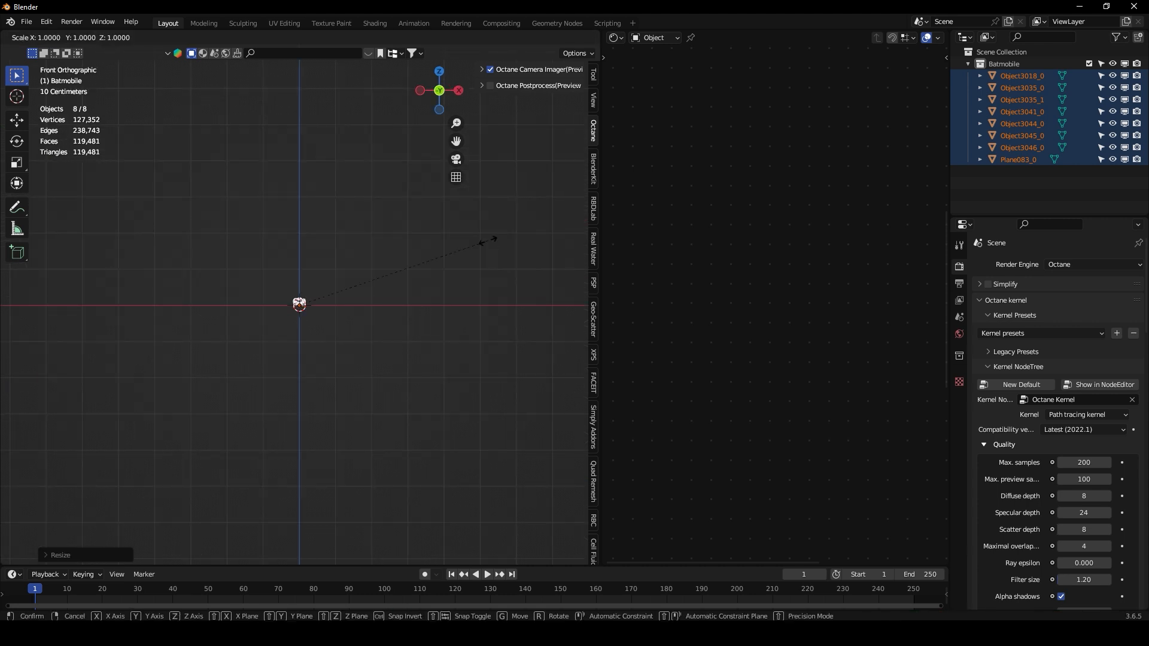
text(10)
key(Return)
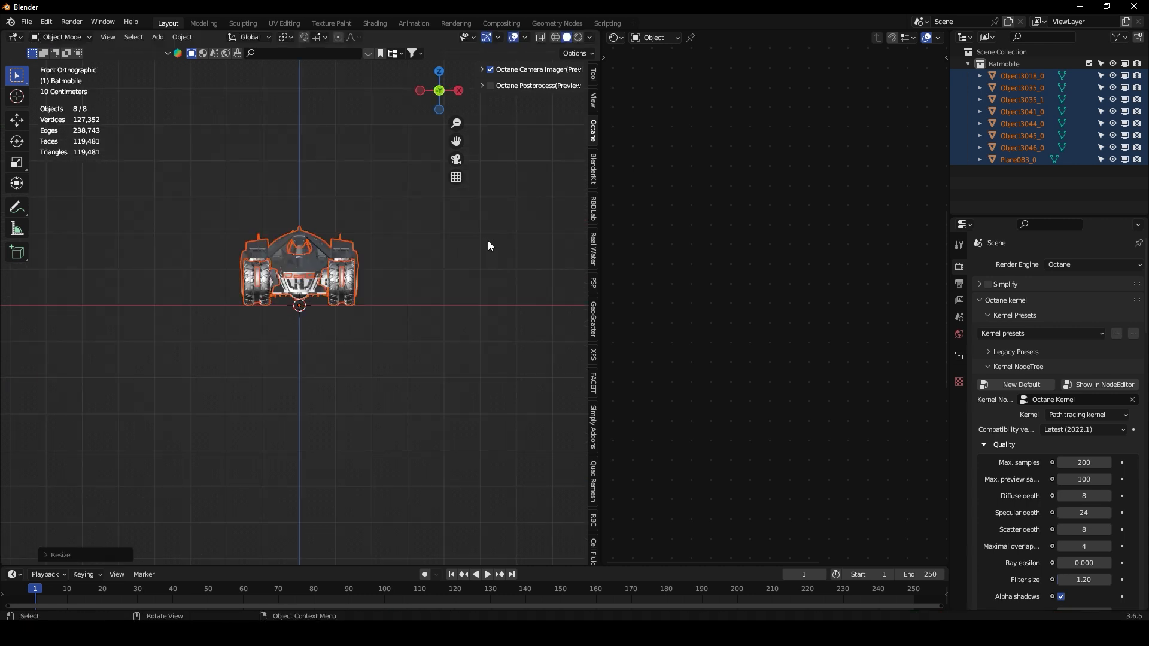
click(487, 241)
Step: Frame the car from a front three-quarter view and switch the viewport to rendered shading
middle_drag(488, 240, 377, 267)
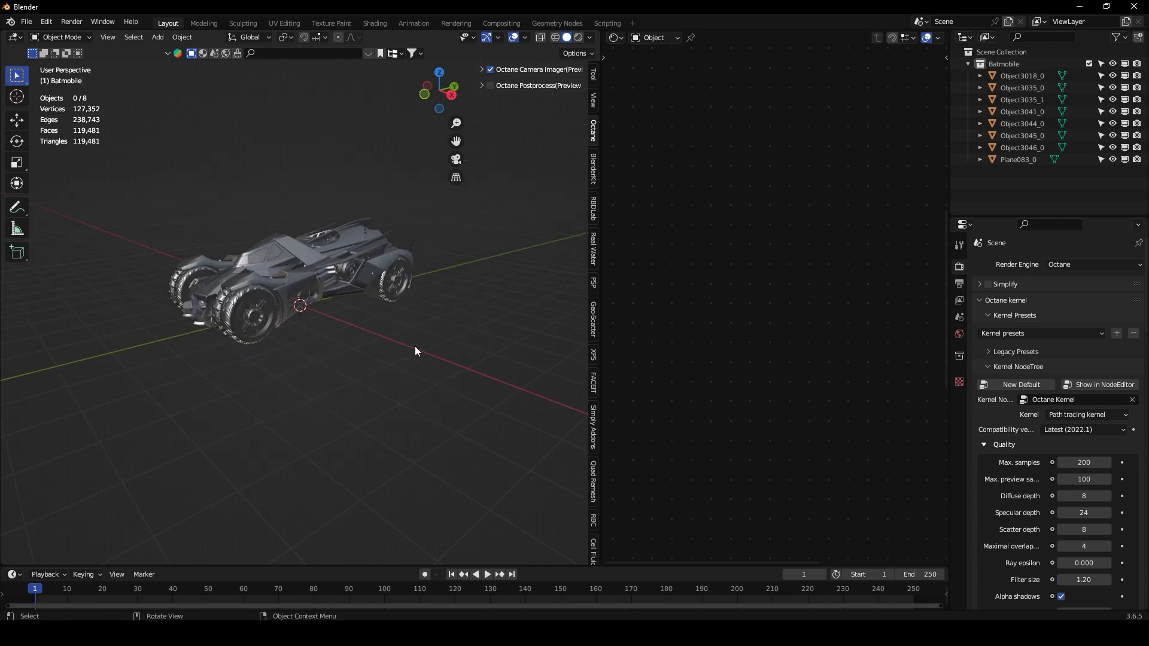
scroll(414, 346, up, 5)
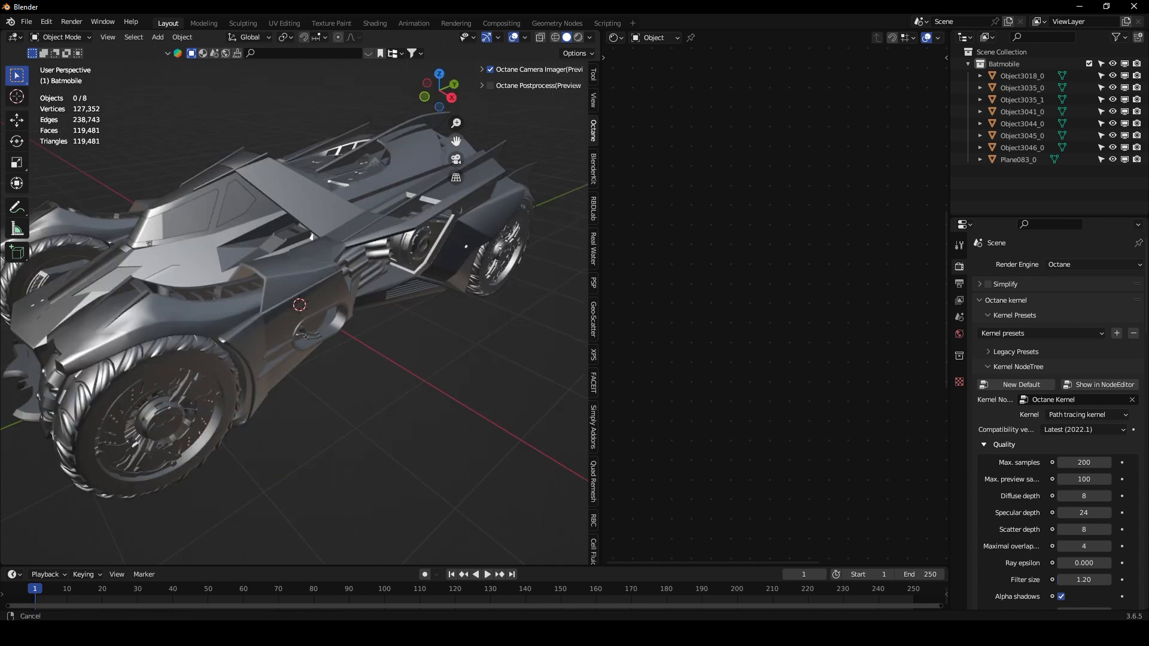
shift+middle_drag(381, 143, 423, 153)
middle_drag(423, 154, 424, 165)
scroll(419, 168, down, 1)
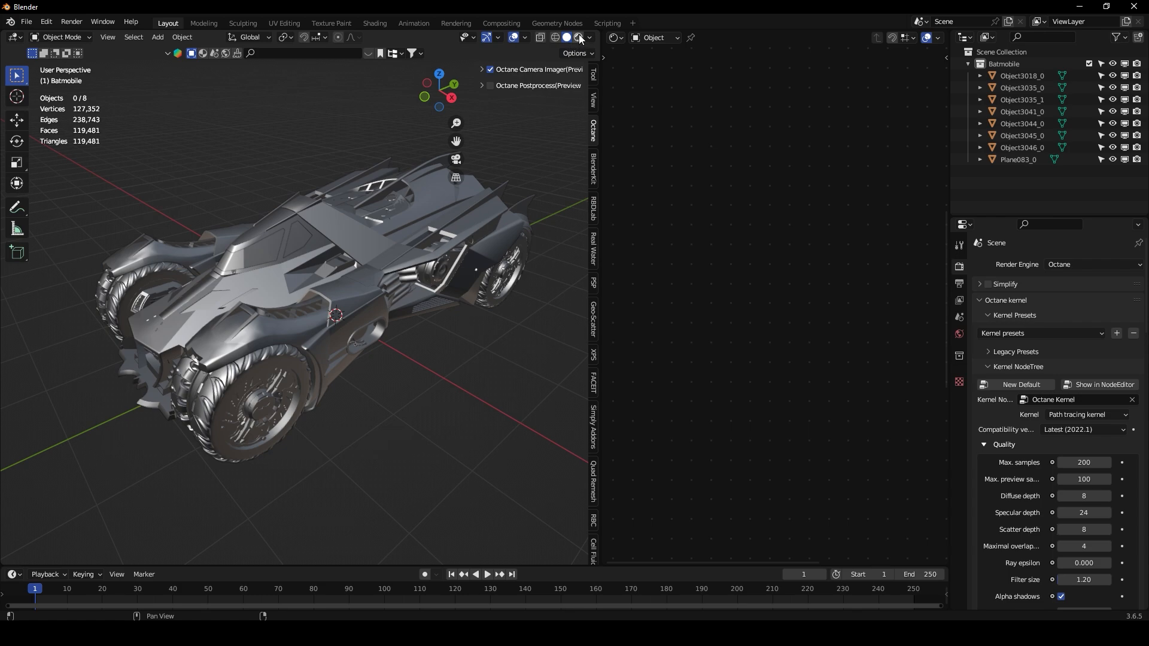
click(579, 37)
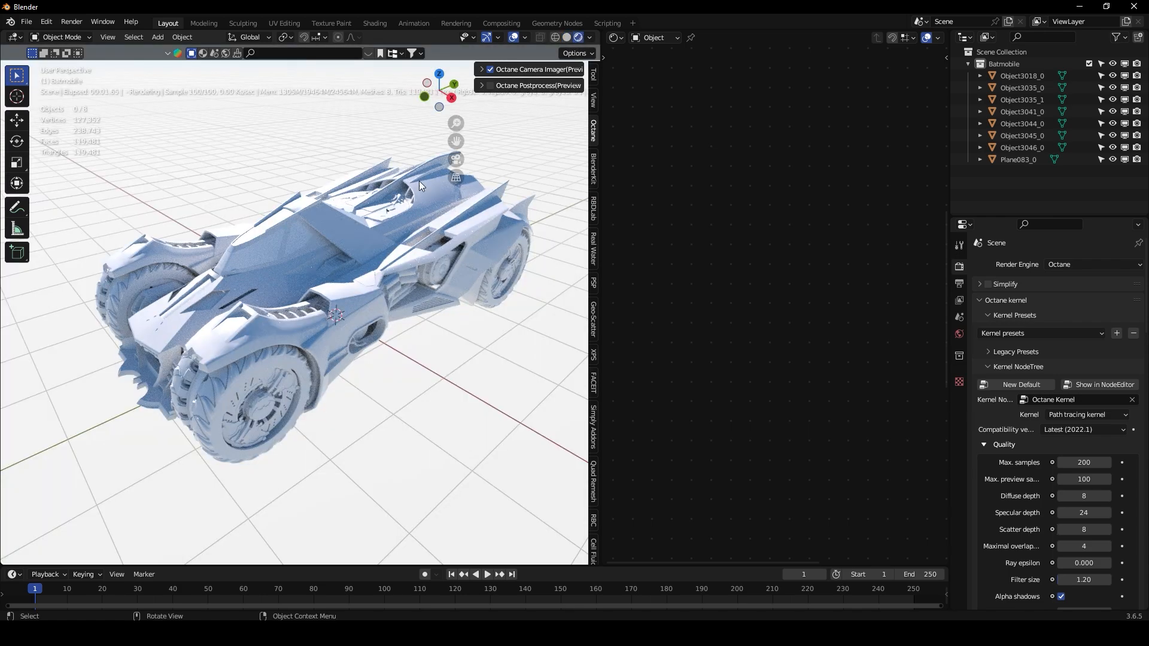
Step: Enable ACES tone mapping in the Octane Camera Imager preview settings
middle_drag(420, 181, 460, 146)
click(482, 69)
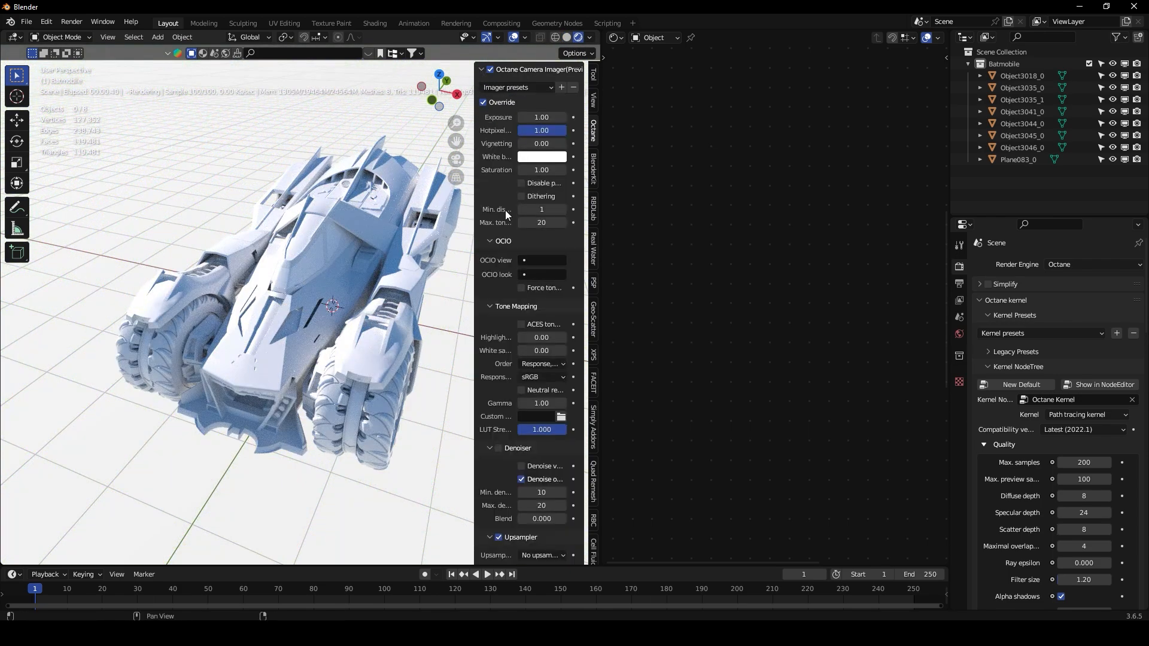
click(538, 325)
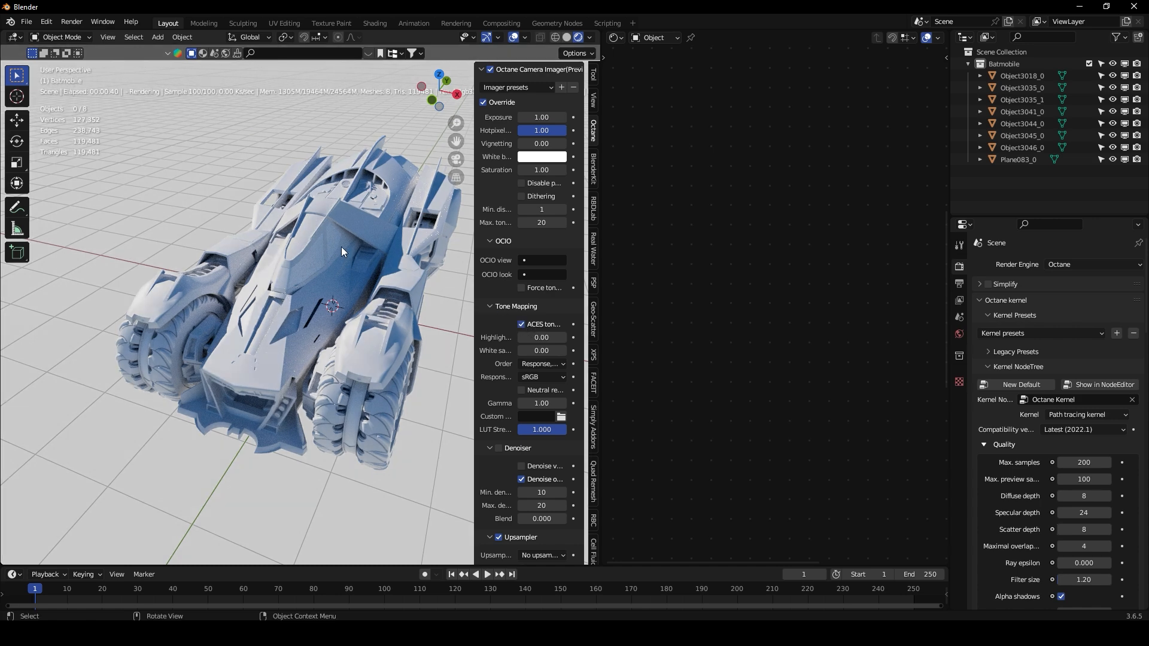
Step: Hide the sidebar, overlays and gizmos in the 3D viewport
key(n)
click(513, 37)
click(486, 37)
Step: Show the world nodes in the Shader Editor and change the environment type to Texture environment
click(655, 37)
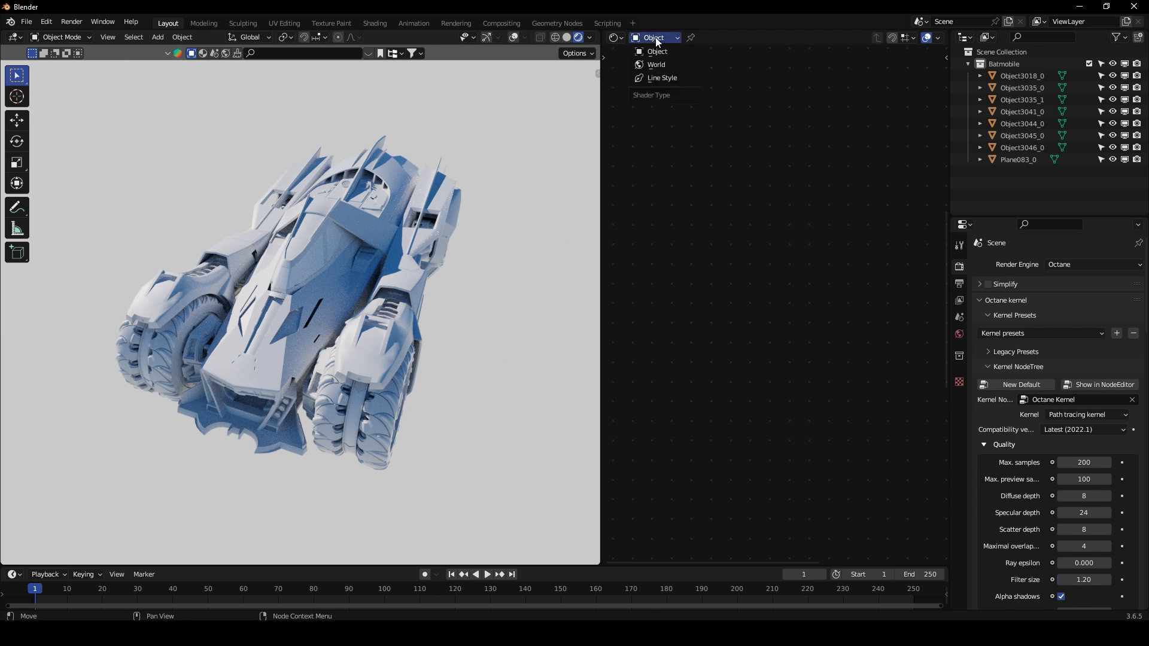
click(656, 64)
key(Home)
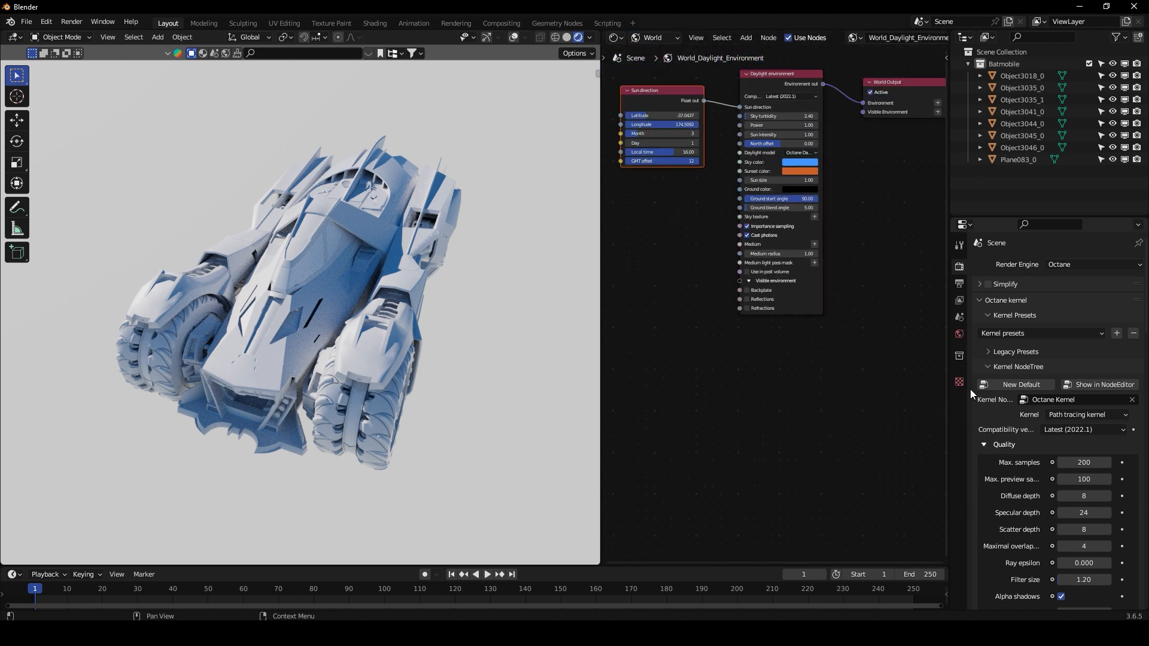
click(960, 334)
click(981, 285)
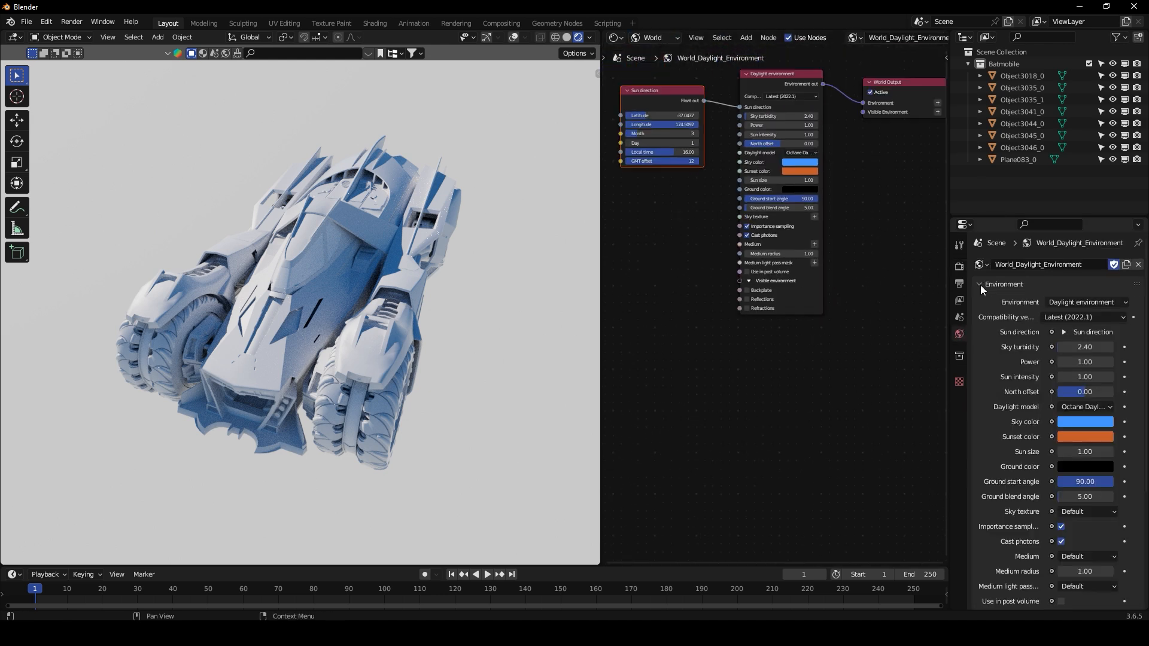
click(1086, 302)
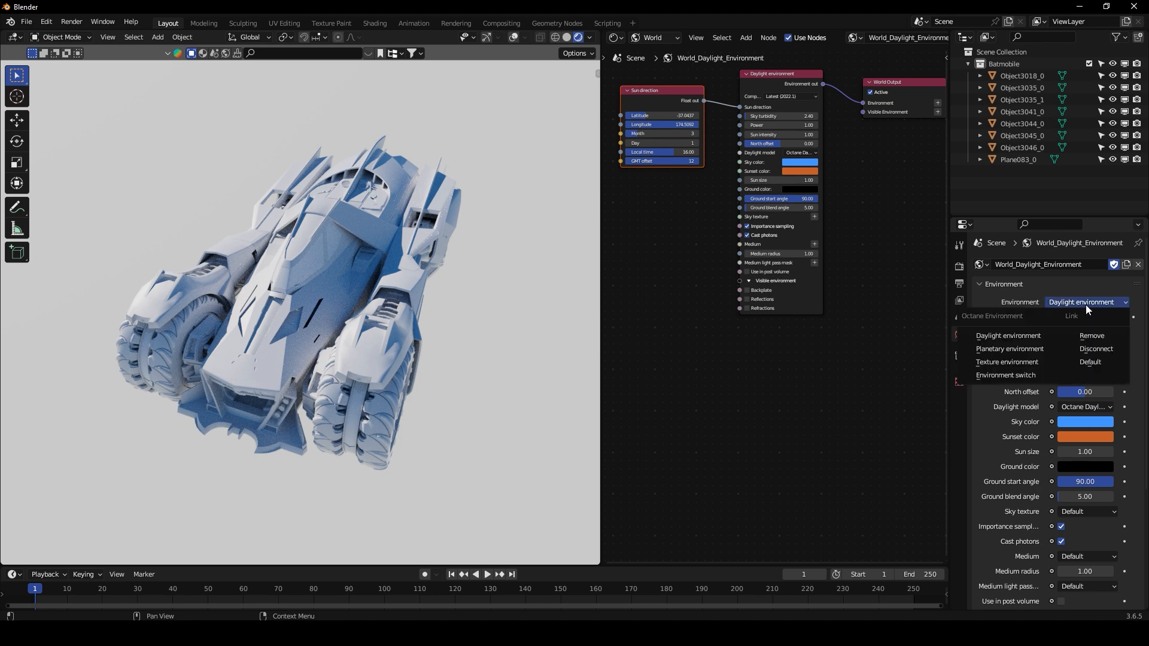
click(1017, 362)
Step: Delete the disconnected Sun direction node from the world node tree
middle_drag(819, 263, 857, 321)
click(702, 224)
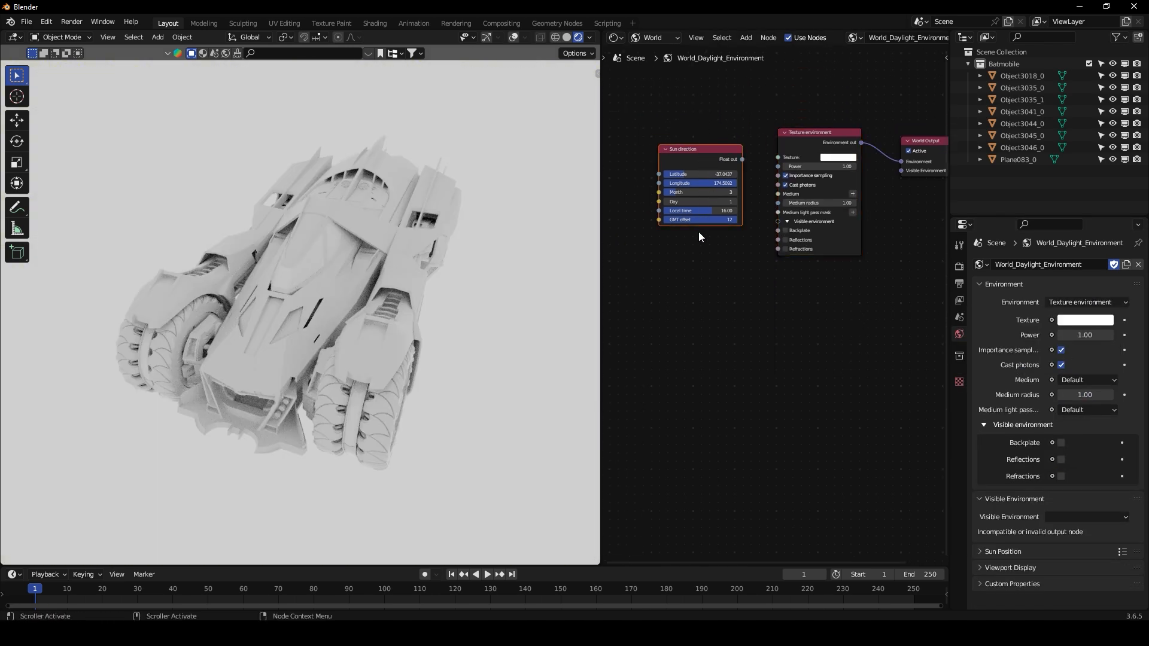
key(x)
Step: Add an RGB image node and connect it to the Texture input of the Texture environment
key(shift+a)
text(rgb)
click(719, 216)
click(726, 155)
drag(722, 154, 774, 160)
Step: Add a Spherical Projection node and connect it to the Projection input of the RGB image node
middle_drag(720, 285, 844, 286)
key(shift+a)
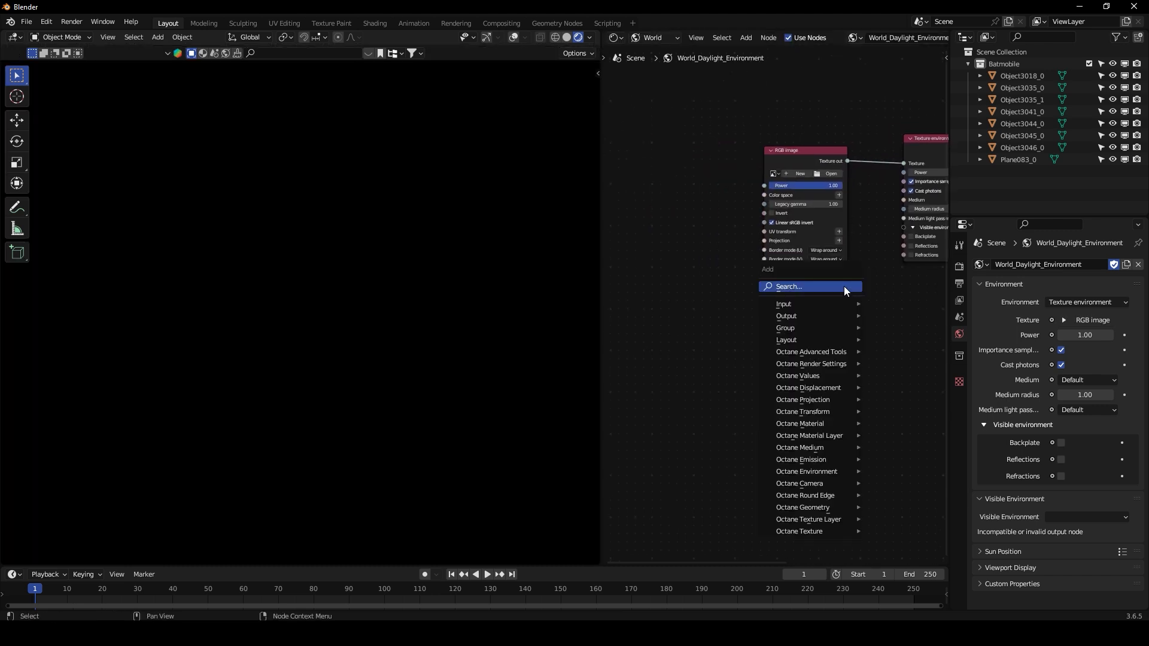
text(spher)
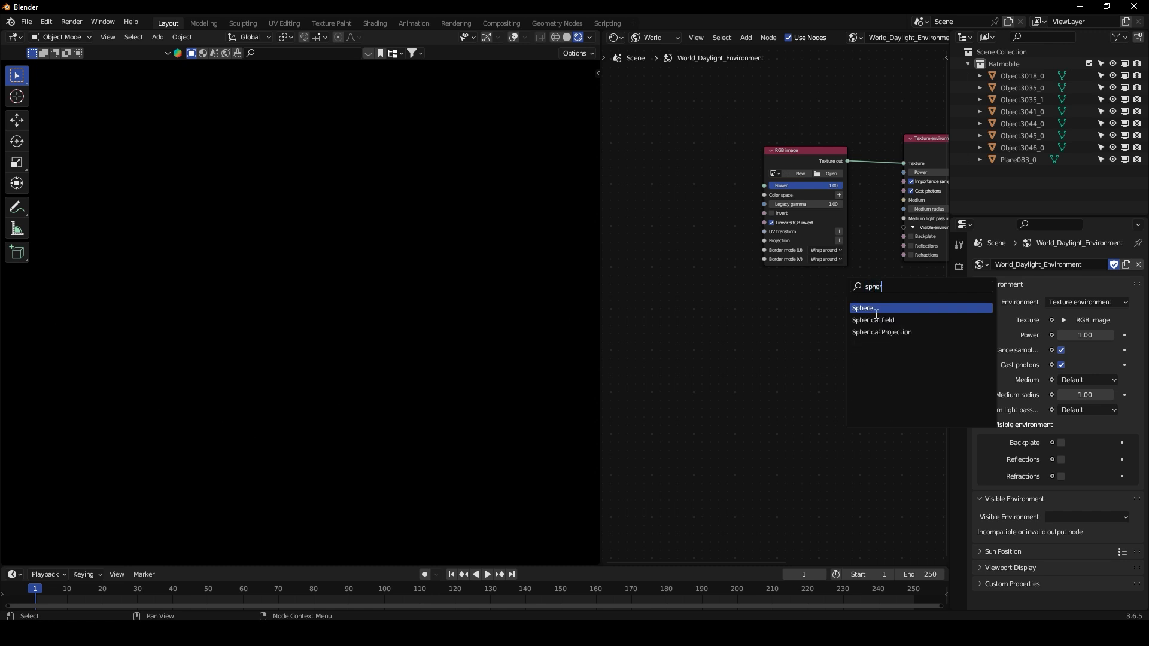
click(904, 339)
click(702, 250)
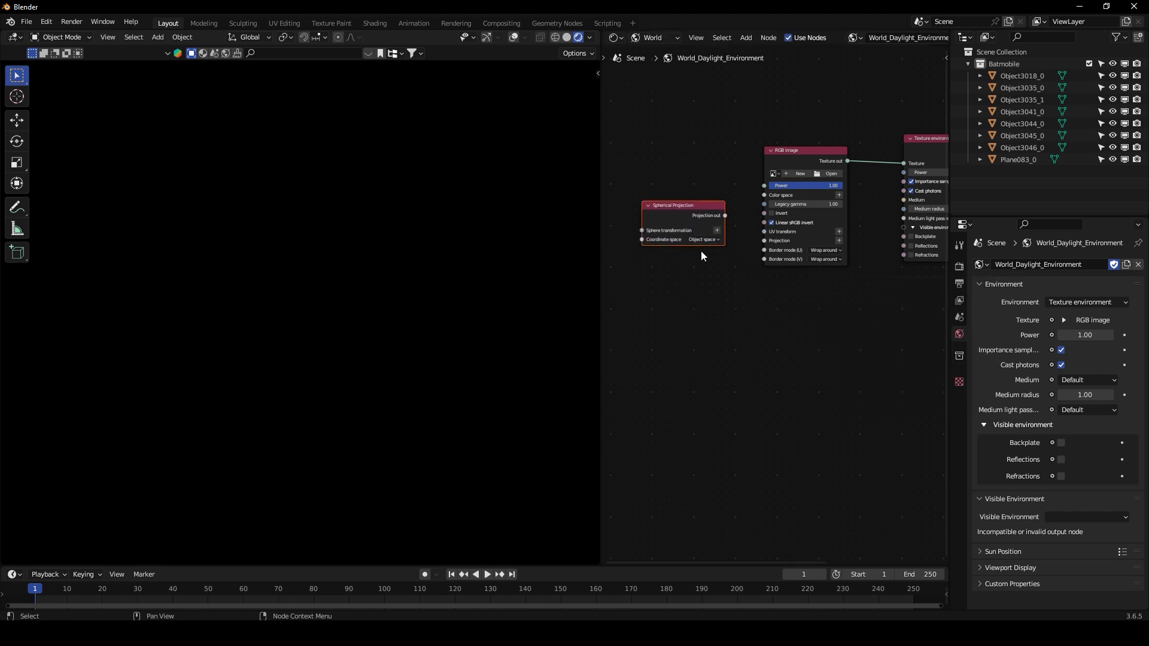
drag(721, 218, 765, 241)
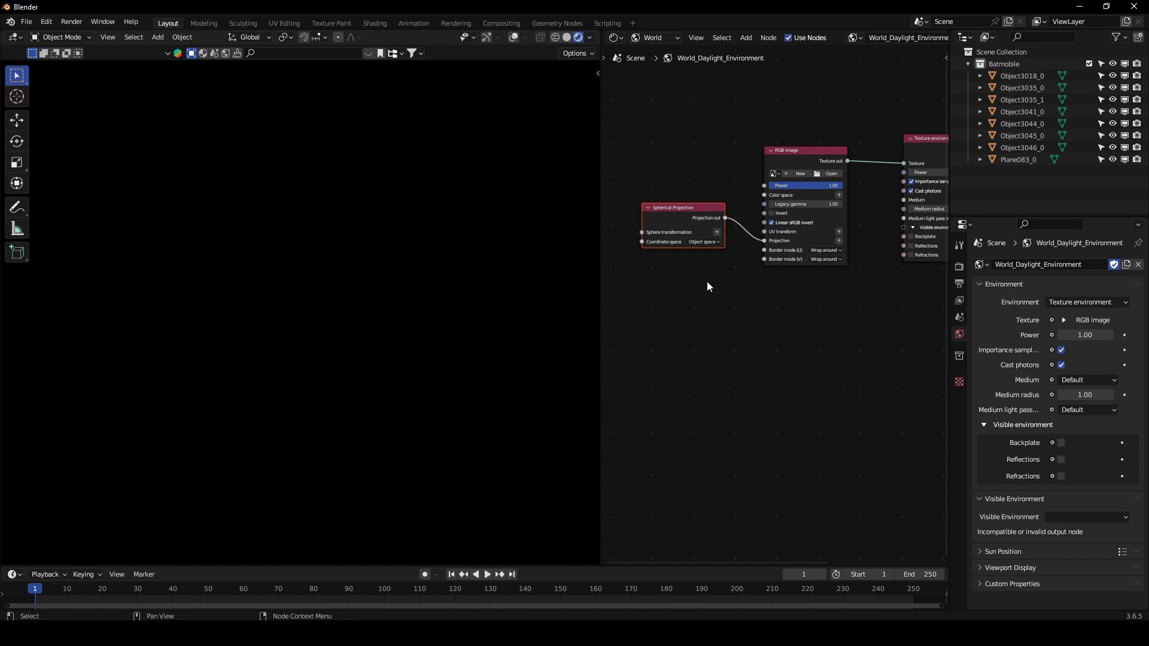
Step: Connect a 3D transformation node to the projection's Sphere transformation input and stack both nodes below the RGB image node
click(747, 240)
drag(627, 230, 743, 320)
drag(708, 236, 838, 313)
middle_drag(838, 314, 787, 286)
drag(659, 289, 780, 334)
drag(790, 267, 786, 264)
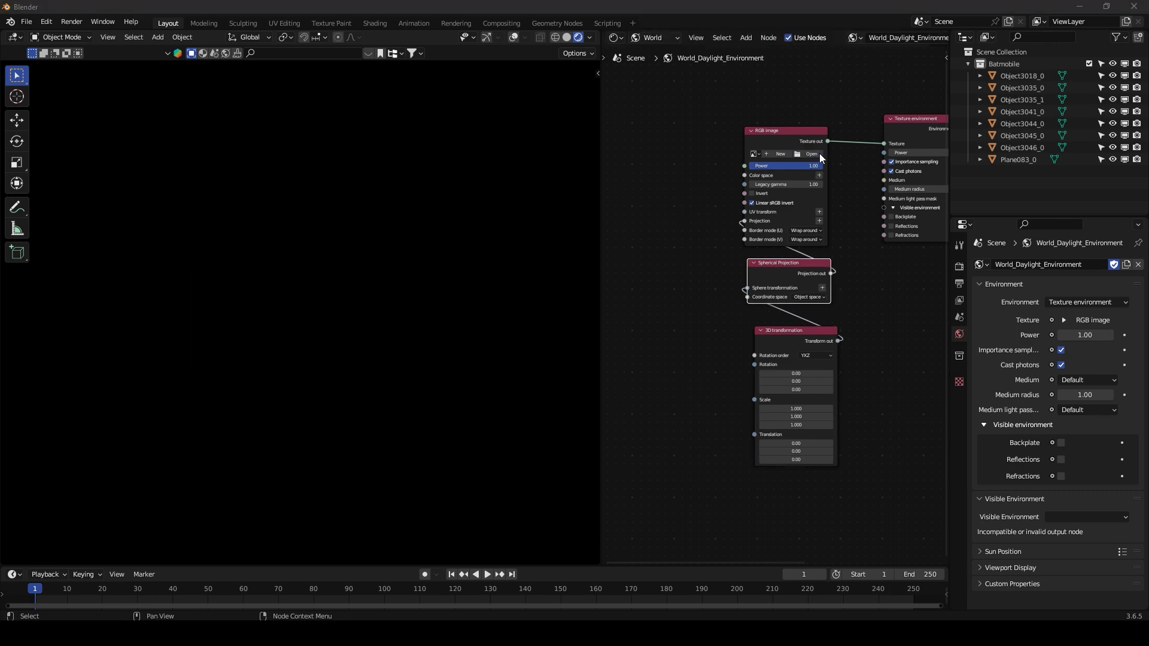
Step: Load studio_small_03_4k.hdr from the HDRIs folder into the world's RGB image node
click(822, 157)
click(227, 379)
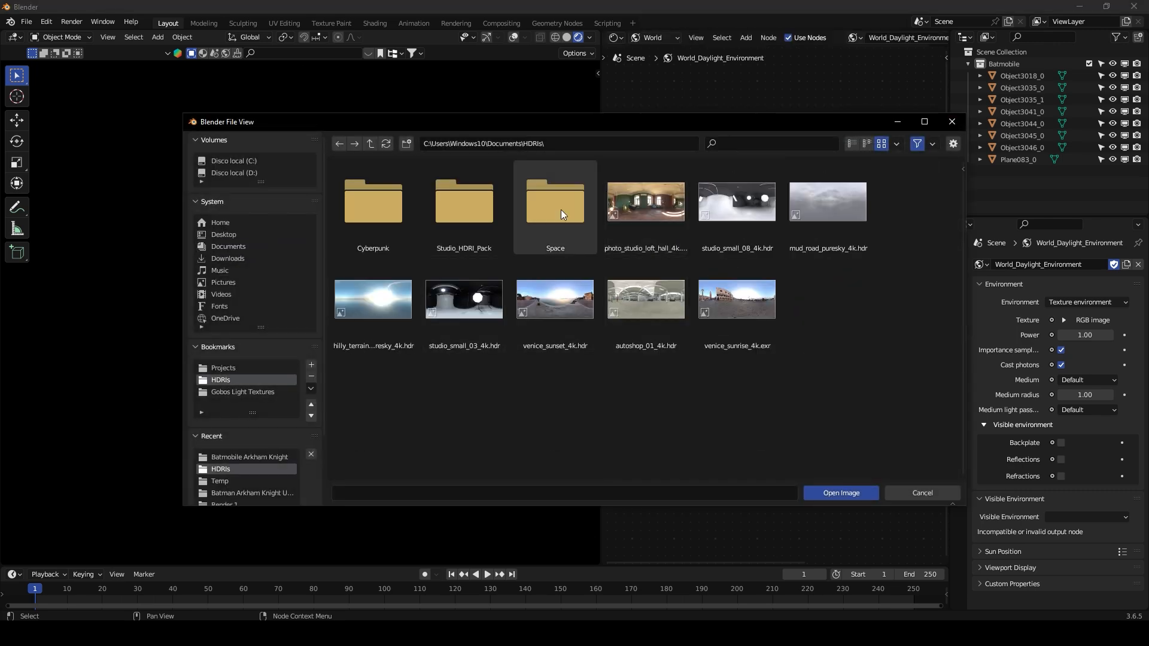
double_click(462, 302)
Step: Turn on gizmos and overlays in the rendered 3D viewport
middle_drag(569, 308, 687, 323)
middle_drag(476, 248, 395, 288)
middle_drag(467, 277, 438, 286)
click(487, 37)
click(514, 38)
scroll(437, 261, up, 5)
middle_drag(439, 262, 411, 269)
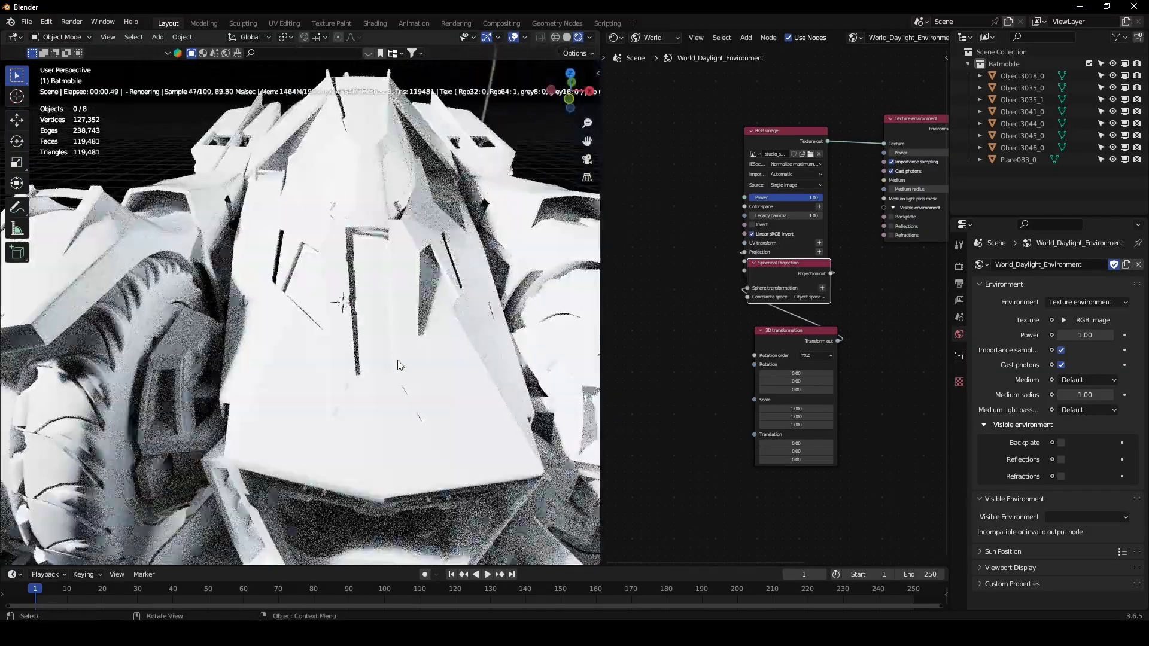
Step: Select the car's main body object, Object3018_0, and rename it Body
click(442, 371)
double_click(1019, 76)
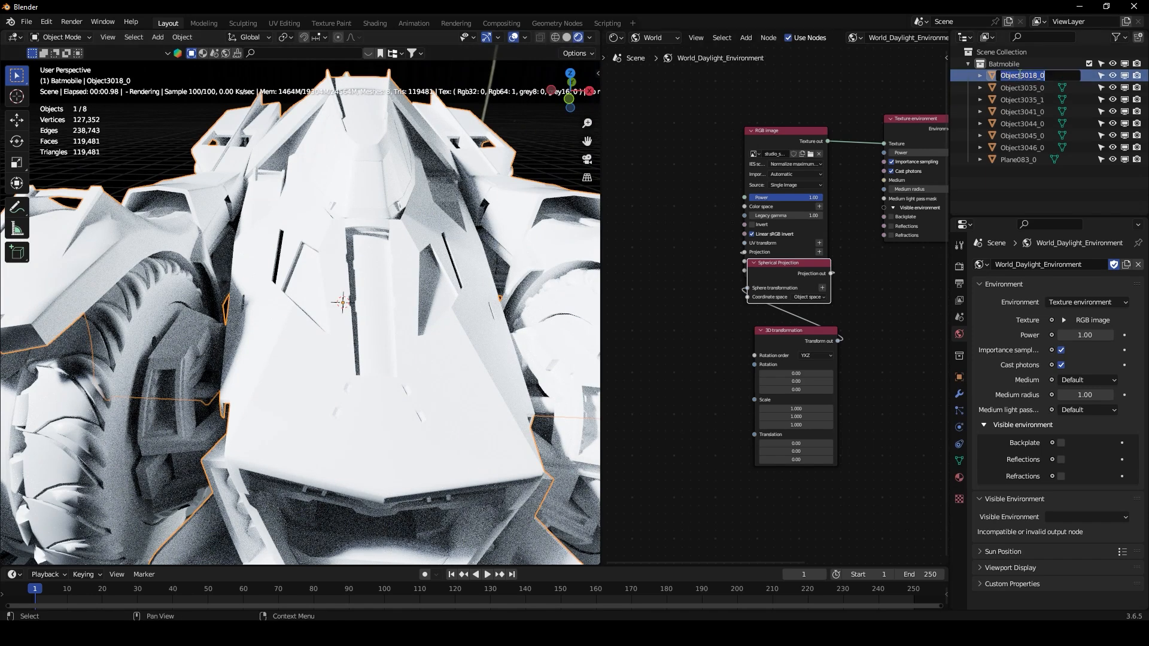
text(Body)
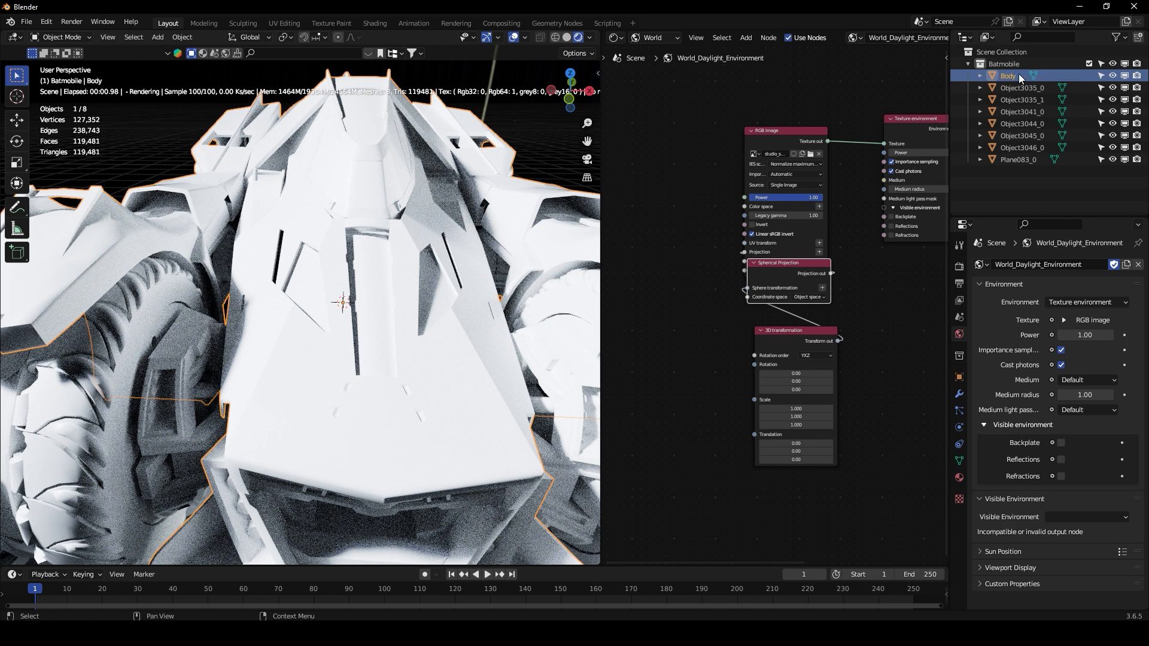
key(Return)
Step: Display the Body's object material nodes and delete the nodes feeding the Universal material, keeping only that material and the output
click(654, 37)
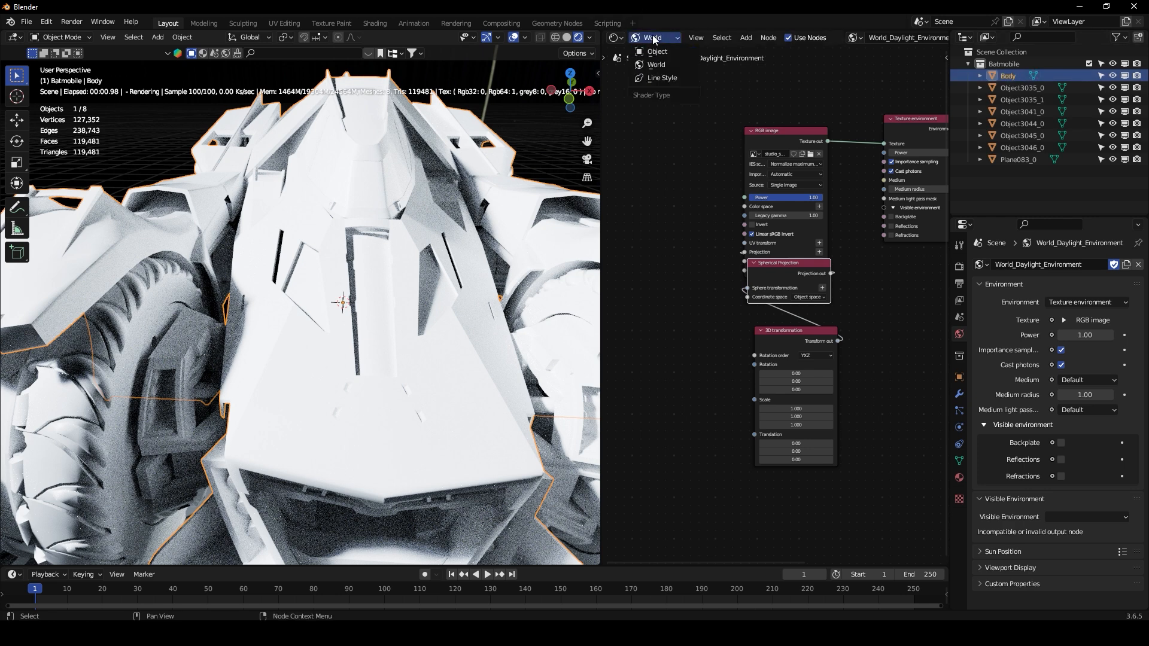
click(653, 49)
scroll(766, 283, down, 5)
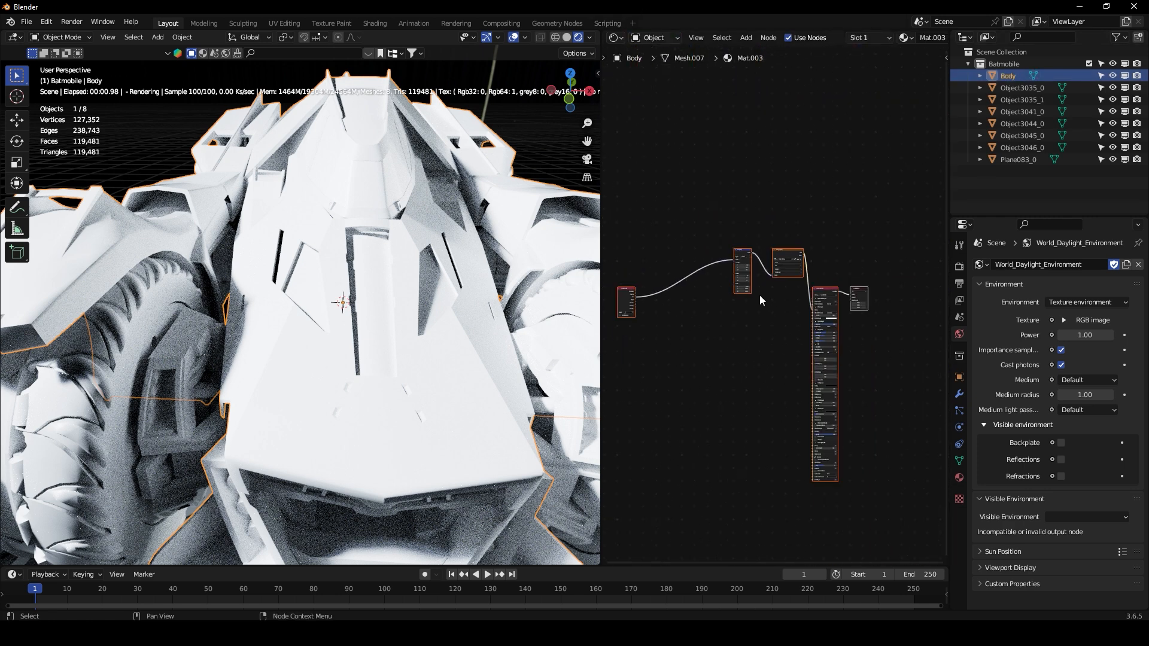
drag(660, 196, 846, 343)
key(x)
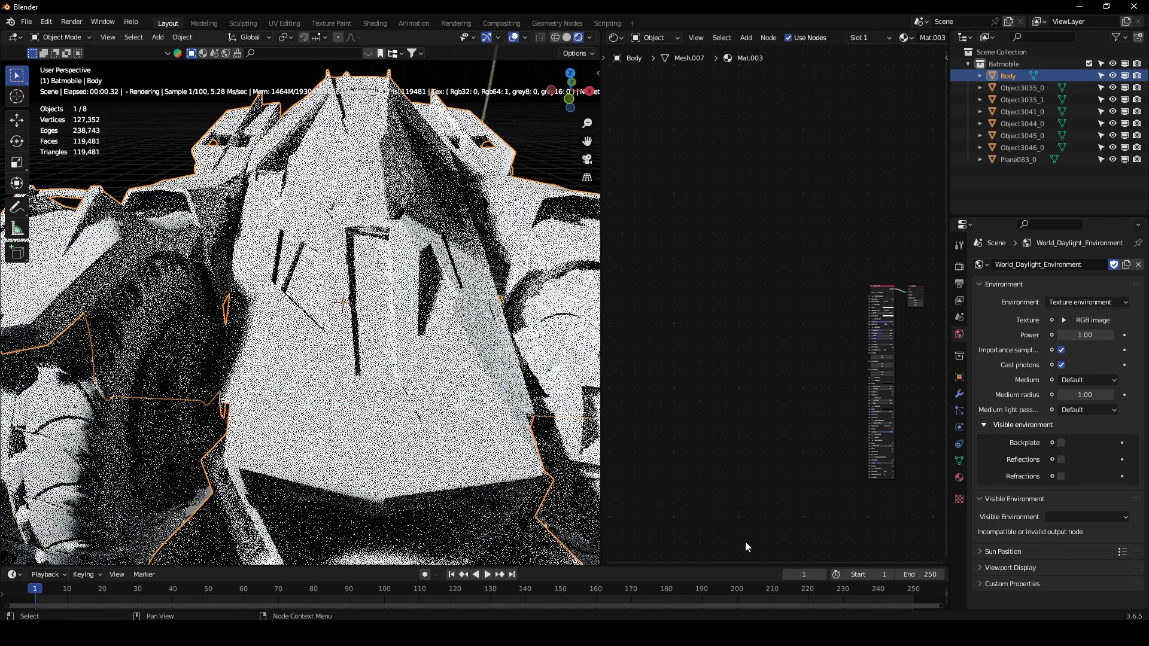
Step: Enlarge the timeline area, turn it into a File Browser and show the Batmobile Arkham Knight folder as thumbnails
drag(750, 564, 748, 419)
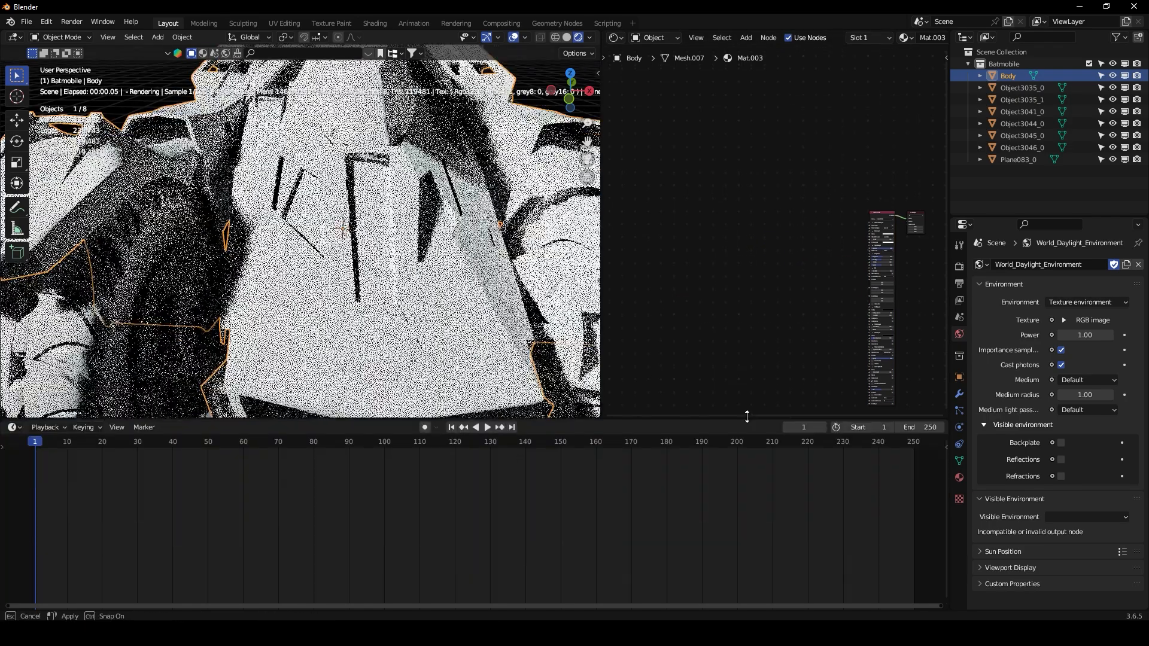
click(13, 427)
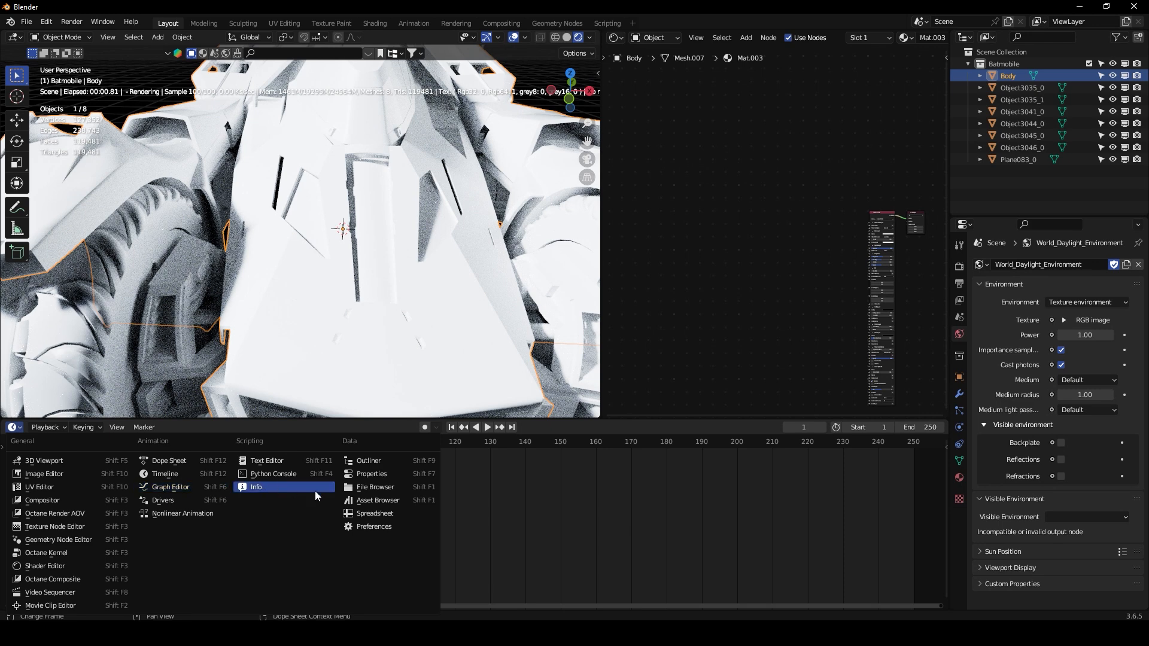
click(382, 483)
scroll(46, 561, down, 5)
click(48, 533)
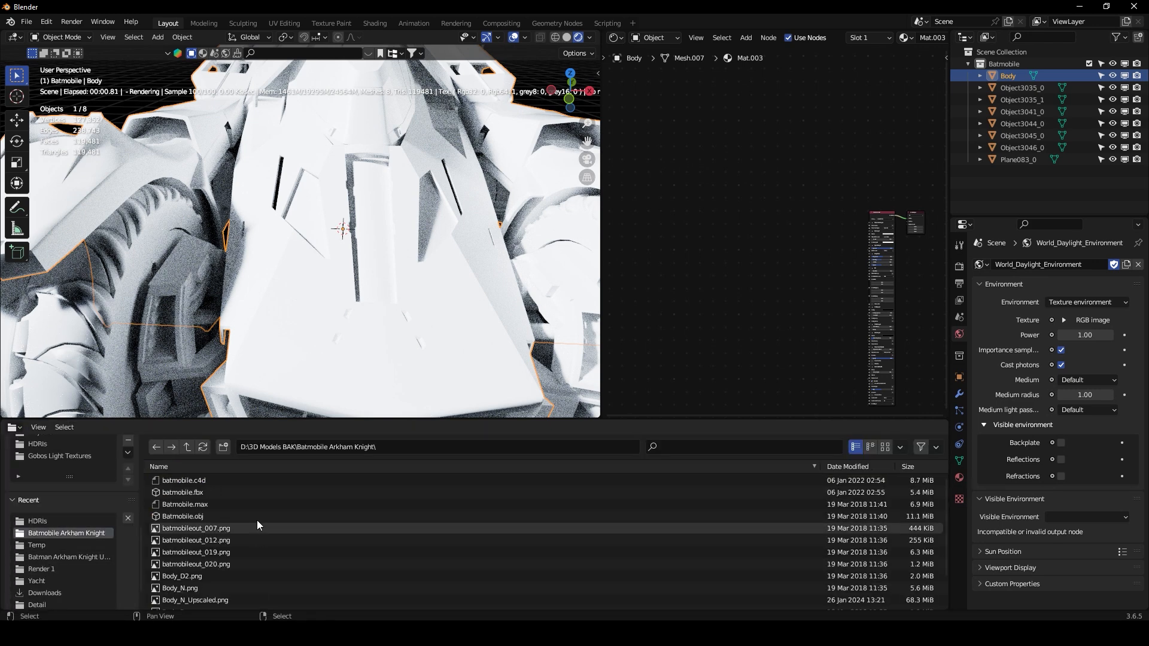
click(885, 447)
scroll(756, 505, down, 2)
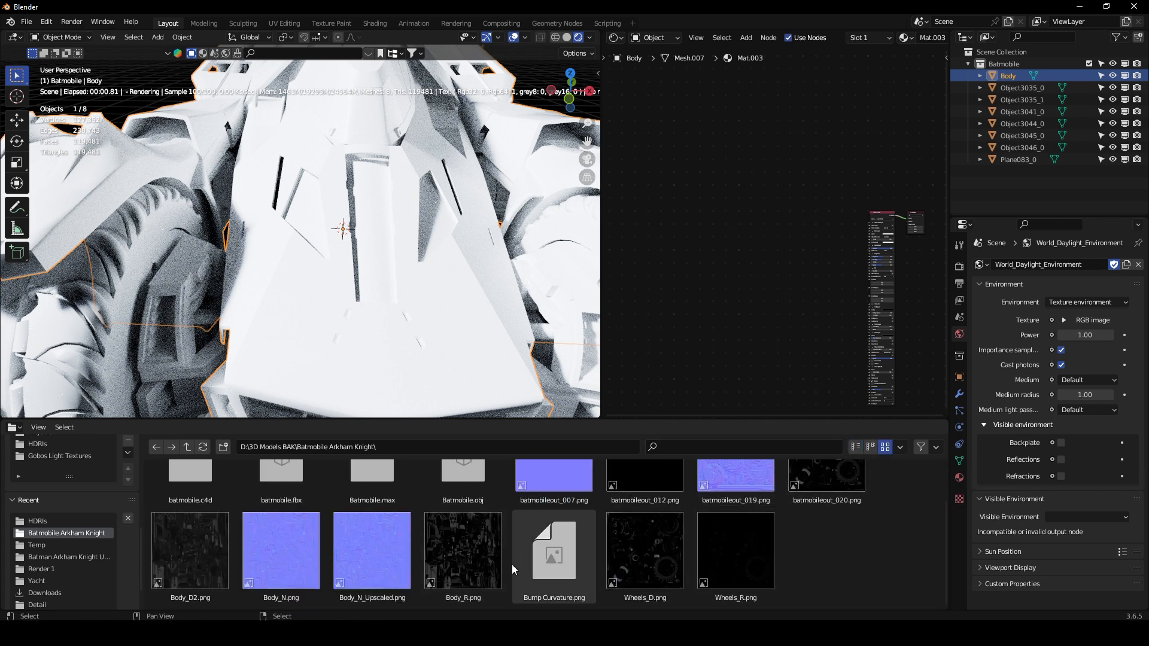
Step: Add Body_D2.png, Body_R.png and Body_N.png as image nodes to the Body material
drag(163, 526, 767, 182)
drag(463, 551, 750, 310)
drag(269, 568, 762, 364)
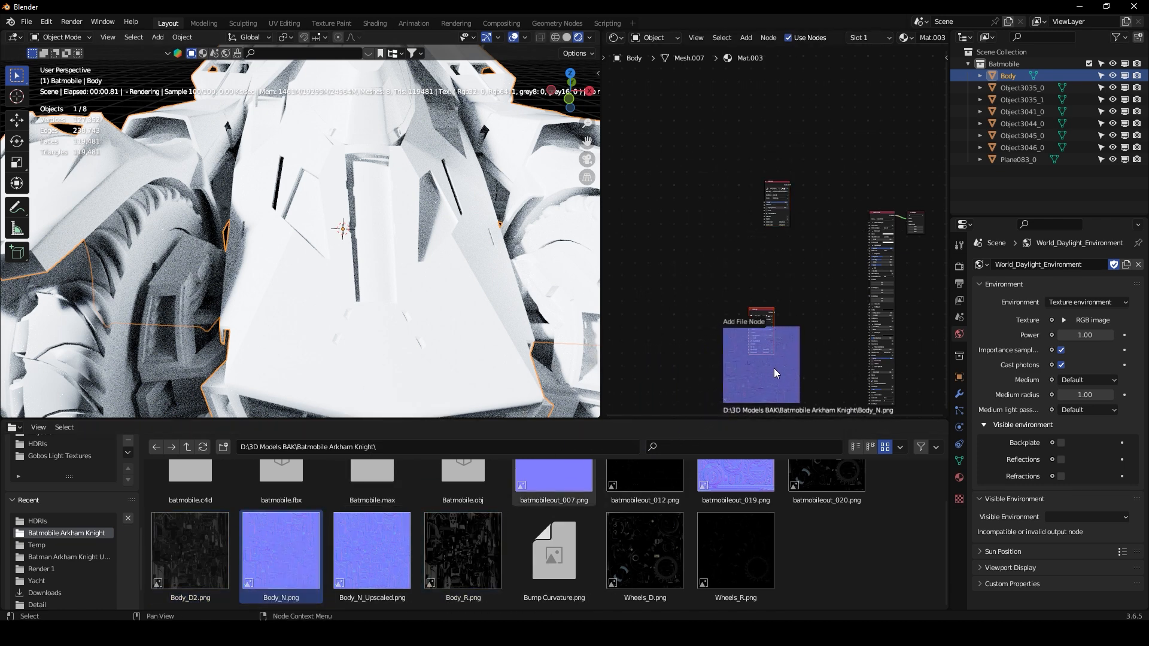
drag(777, 286, 777, 286)
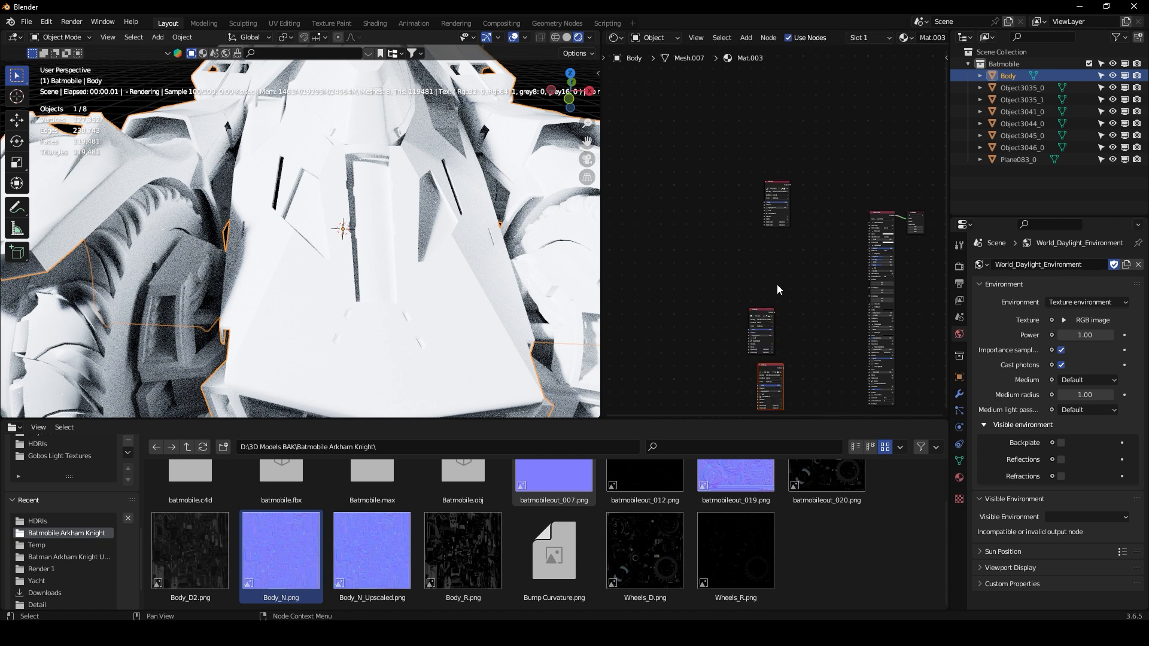
Step: Shrink the File Browser area to give the viewport and node editor more height
scroll(783, 282, up, 7)
middle_drag(812, 283, 652, 270)
scroll(730, 276, up, 5)
scroll(796, 251, up, 3)
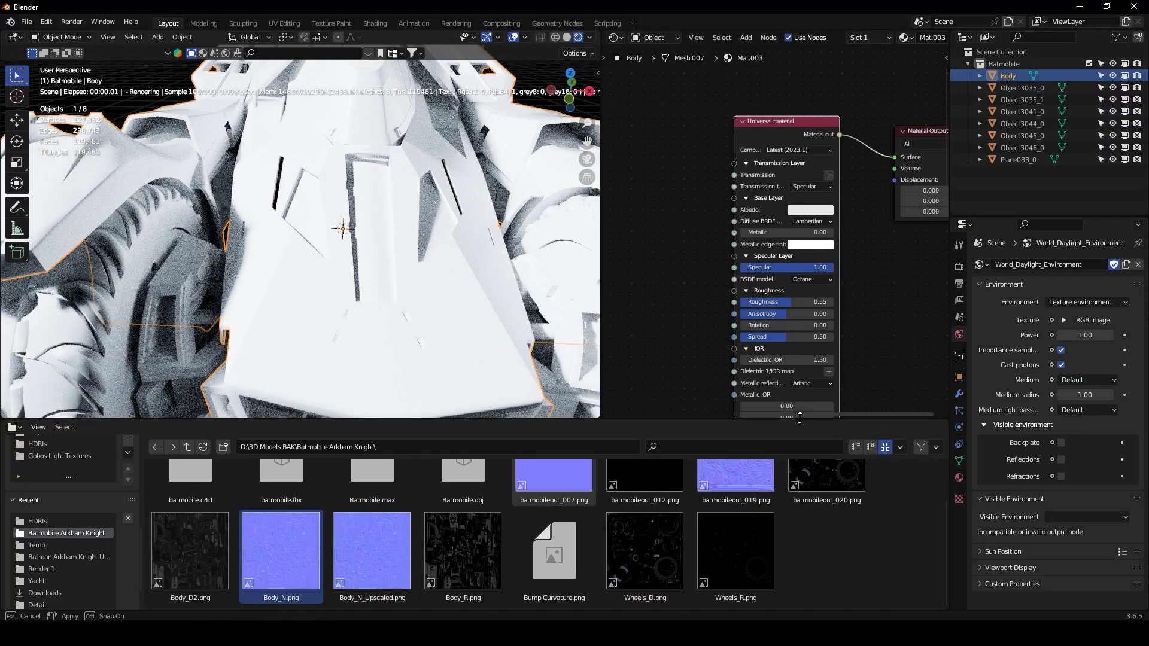
drag(800, 420, 801, 510)
Step: Connect the Body_D2.png image node to the Universal material's Albedo input
scroll(450, 245, down, 8)
click(473, 178)
middle_drag(473, 179, 527, 197)
scroll(687, 225, down, 3)
middle_drag(687, 225, 794, 243)
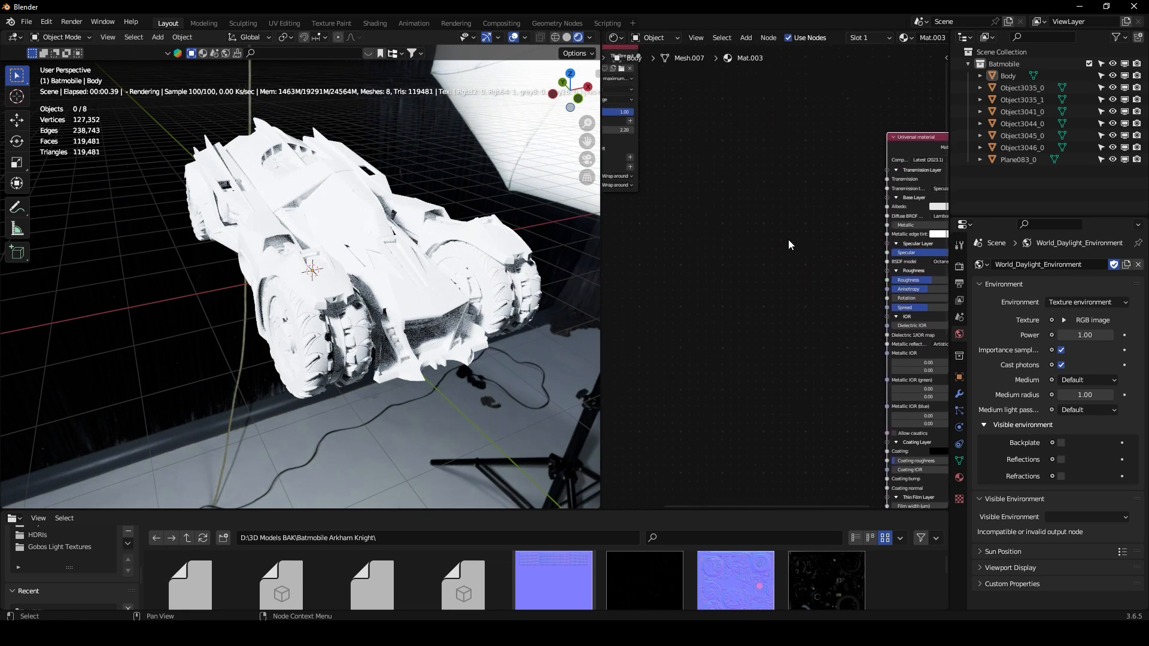
scroll(795, 242, down, 7)
drag(663, 151, 881, 213)
scroll(768, 230, up, 6)
middle_drag(849, 241, 799, 251)
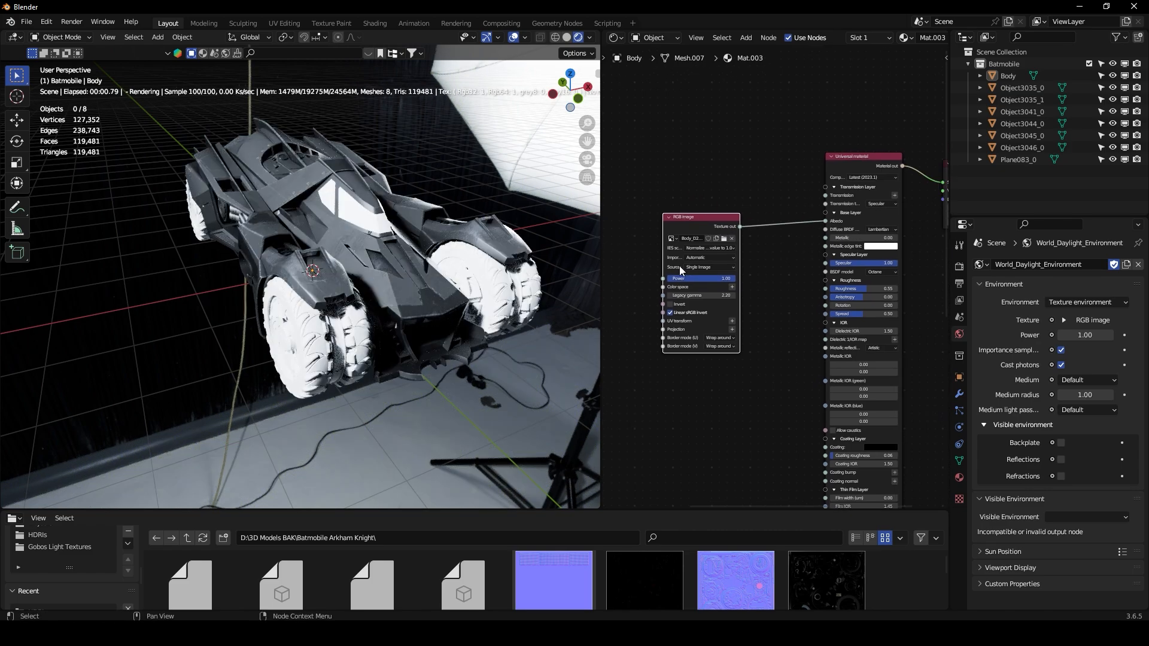
scroll(354, 258, up, 5)
middle_drag(345, 260, 367, 260)
scroll(726, 361, down, 2)
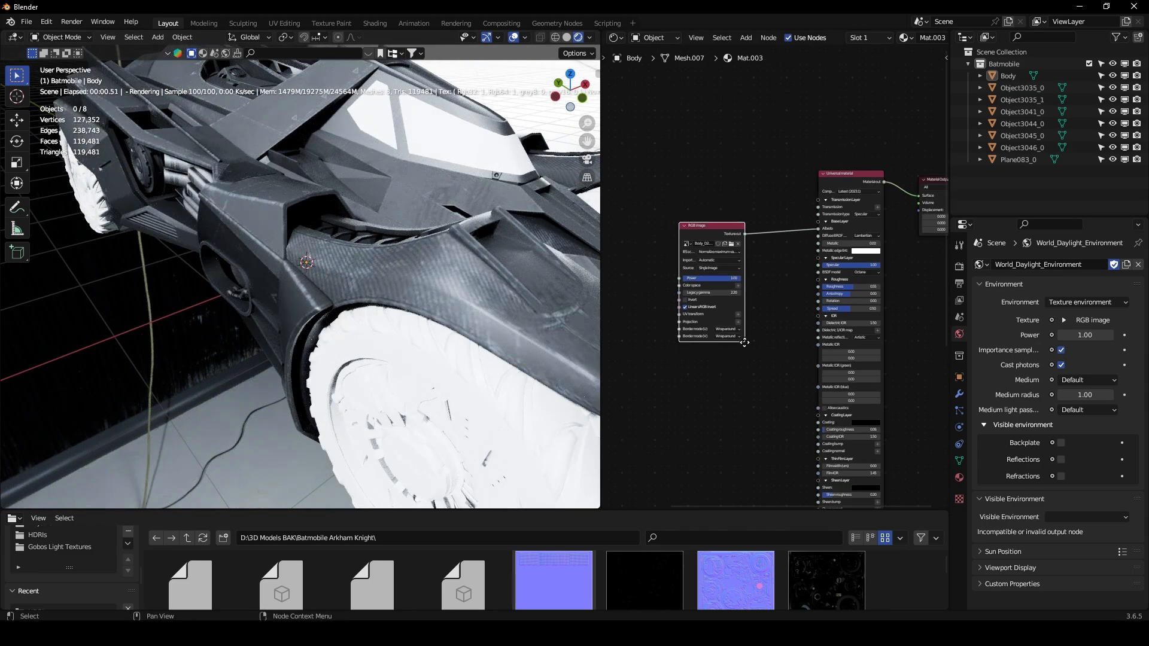
Step: Arrange the Body_R.png node below the Body_D2.png node and connect it to the Universal material's Roughness input
middle_drag(725, 361, 808, 244)
scroll(805, 246, down, 6)
drag(679, 300, 786, 262)
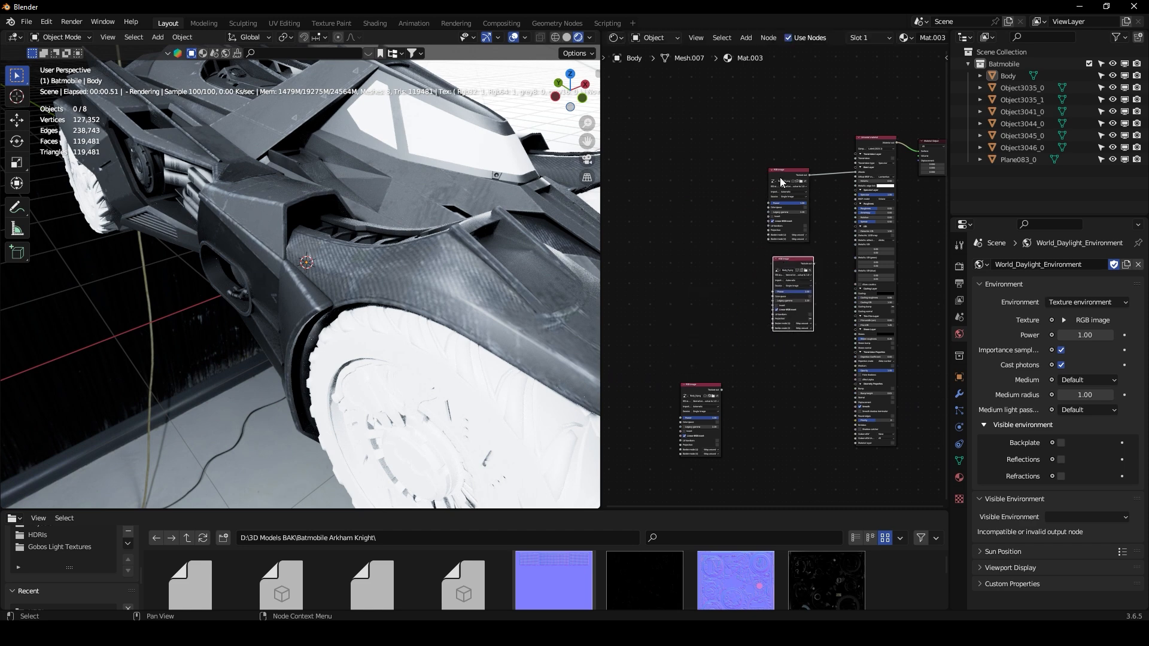
drag(779, 178, 777, 85)
scroll(780, 269, up, 1)
drag(780, 259, 893, 175)
scroll(772, 201, up, 4)
middle_drag(768, 361, 805, 328)
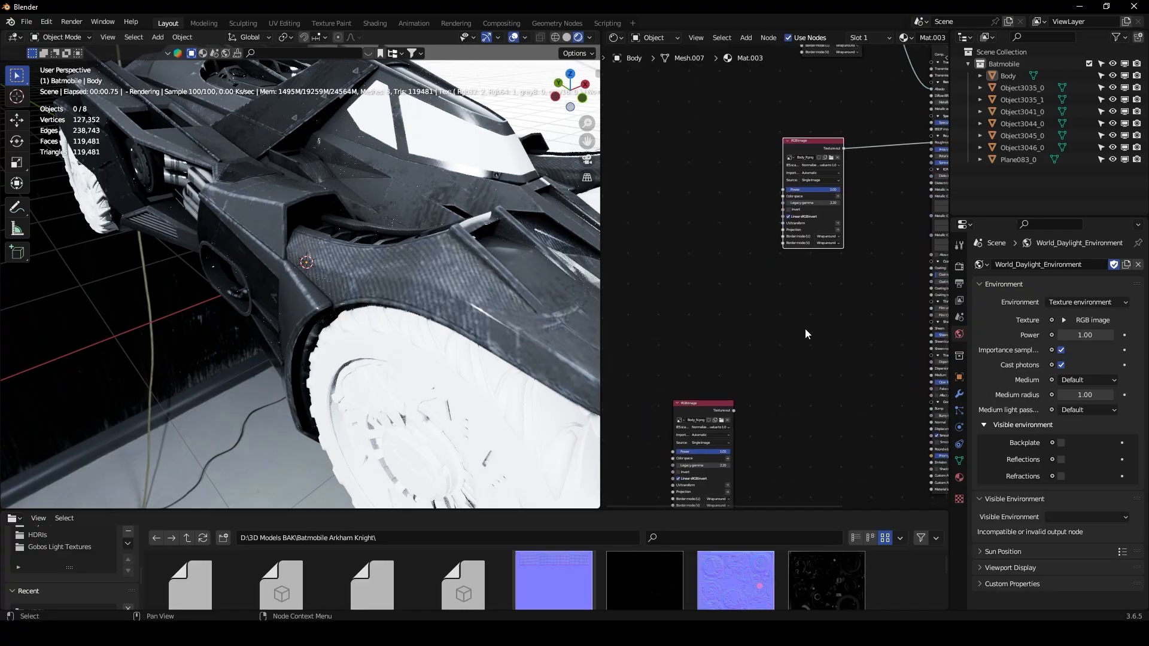
Step: Move the Body_N.png node closer to the Universal material and connect it to the Normal input
drag(701, 405, 833, 339)
middle_drag(833, 340, 747, 305)
drag(780, 311, 844, 389)
middle_drag(507, 298, 383, 299)
scroll(697, 322, up, 3)
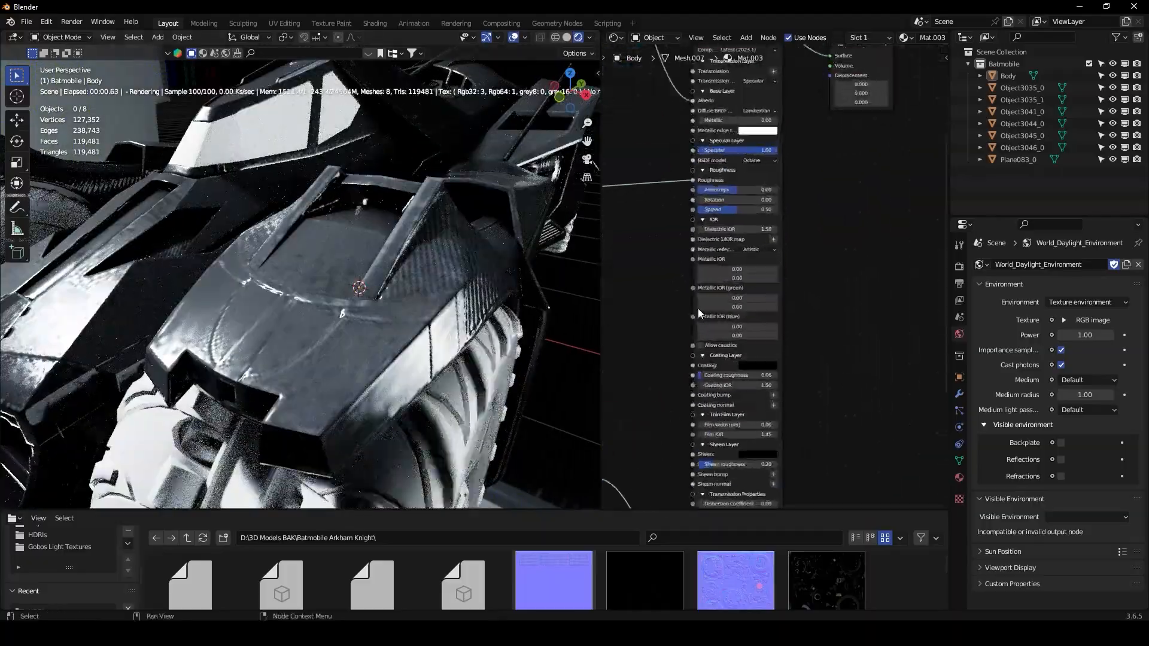
Step: Set the Universal material's Metallic value to 1.00
middle_drag(704, 188, 780, 257)
drag(790, 190, 870, 191)
scroll(326, 289, down, 6)
middle_drag(326, 288, 281, 302)
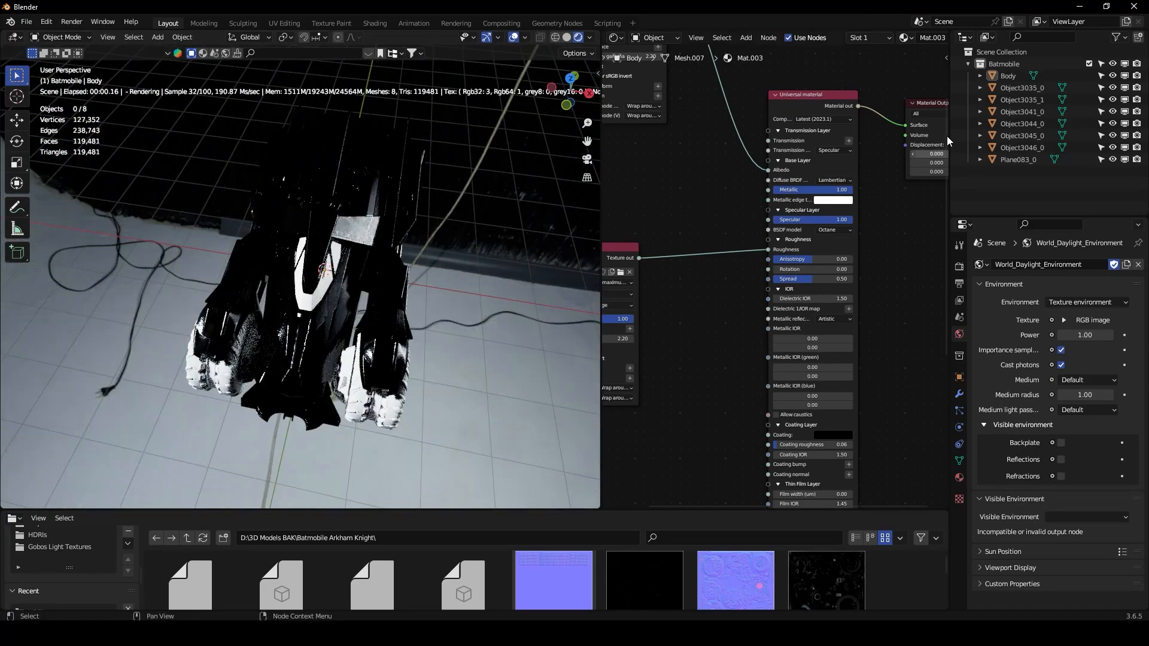
Step: Collapse the Batmobile collection and create a new collection named Lighting
click(969, 64)
click(1137, 39)
double_click(994, 76)
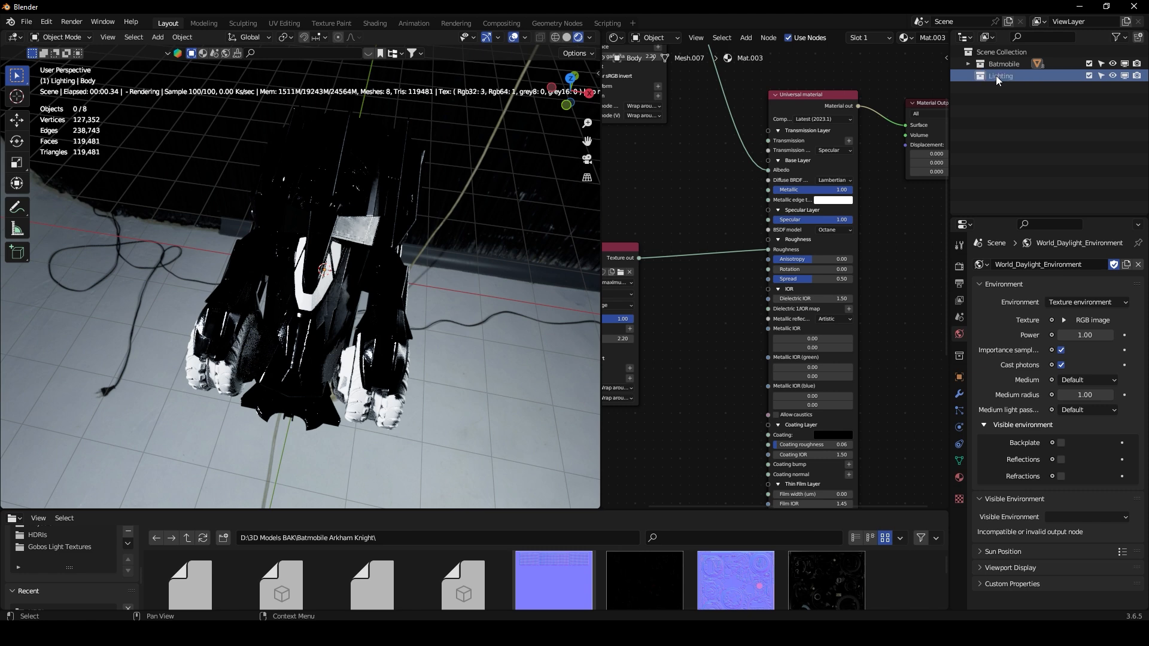
Step: Add an Octane Area Light to the Lighting collection and raise it above the car
middle_drag(389, 203, 257, 181)
key(shift+a)
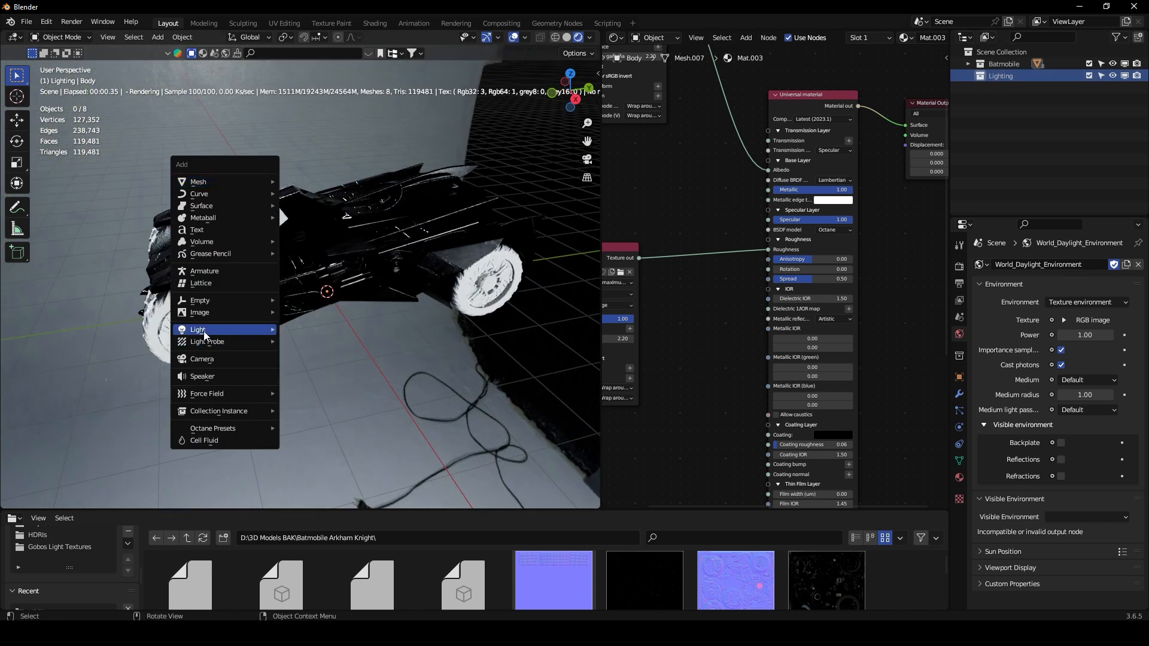
mouse_move(210, 330)
click(337, 427)
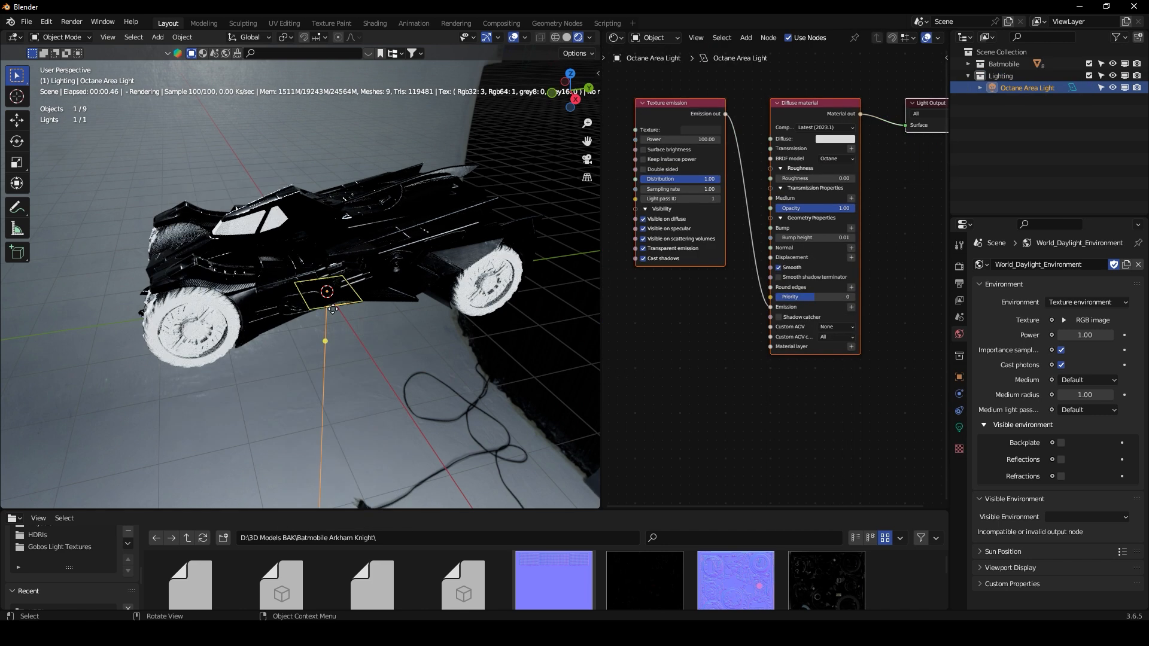
click(17, 121)
drag(332, 255, 344, 63)
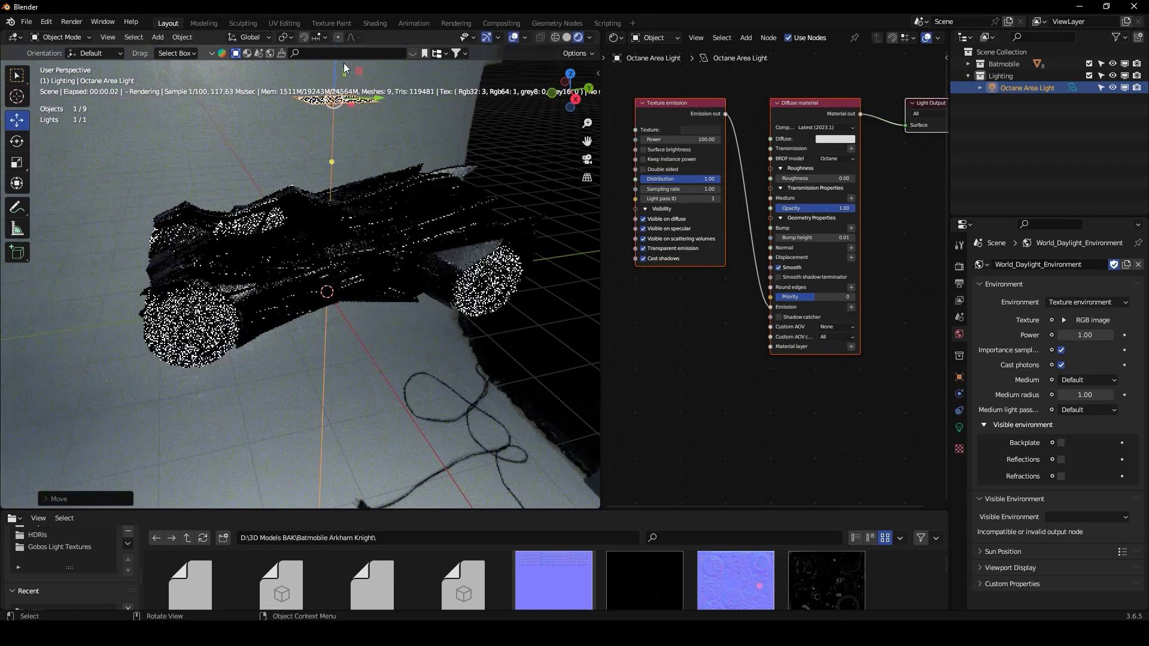
Step: Replace the light's Texture emission node with a Black body emission node connected to the Diffuse material's Emission input
middle_drag(757, 112, 811, 146)
scroll(784, 155, down, 2)
drag(722, 114, 724, 184)
key(Delete)
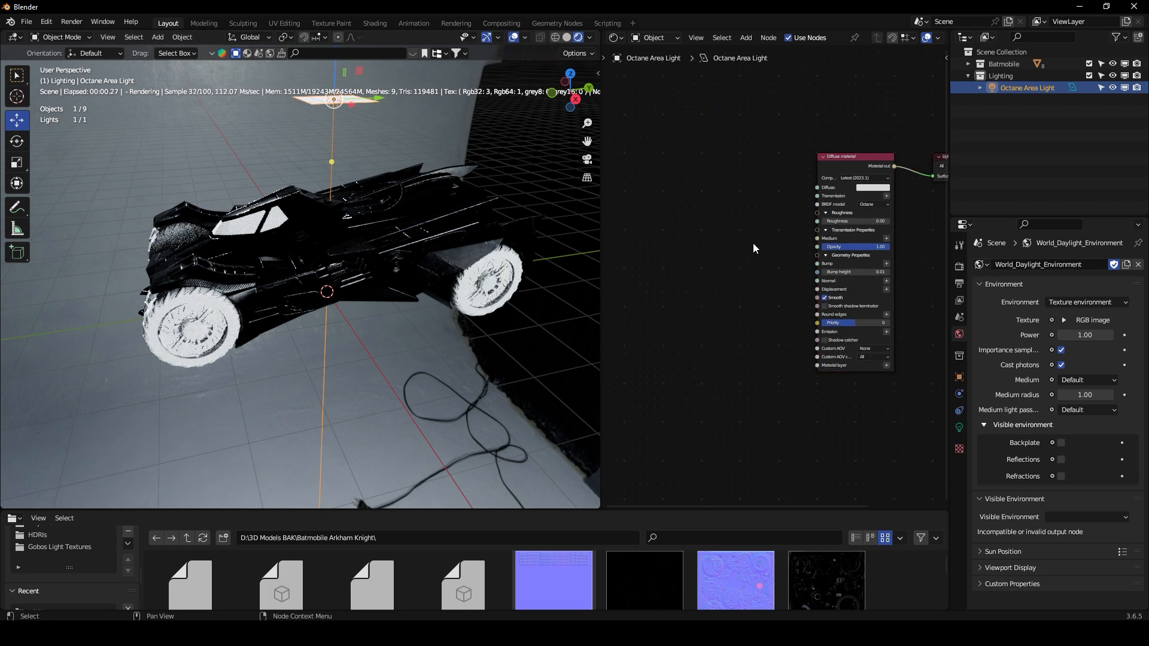
key(shift+a)
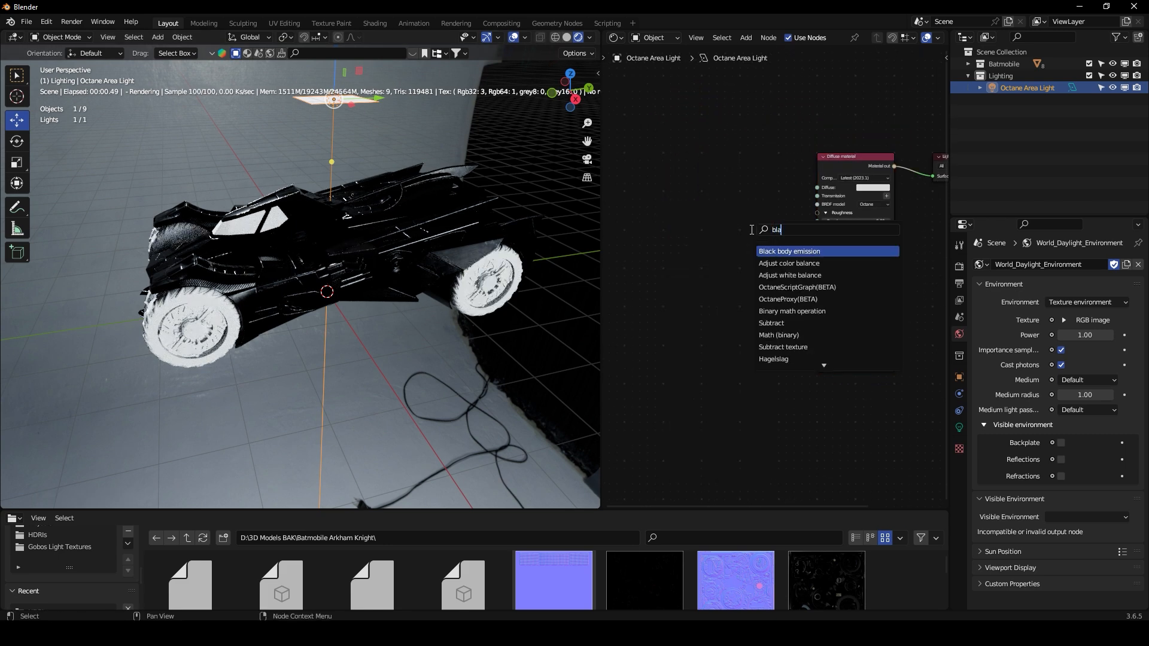
click(768, 250)
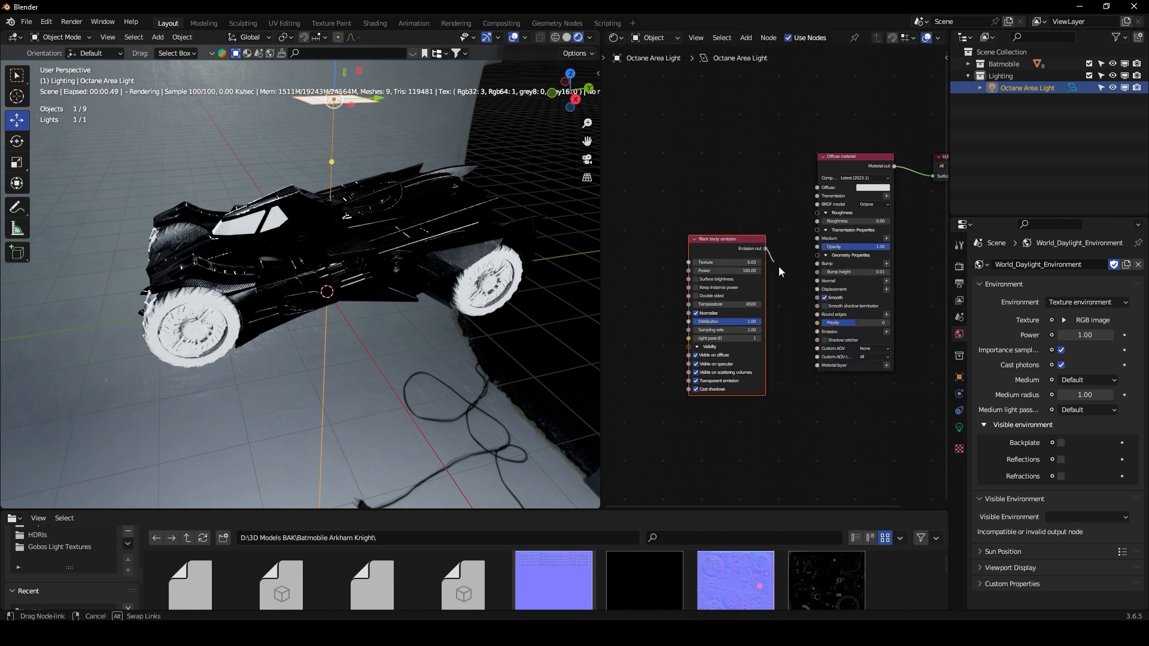
drag(808, 357, 818, 332)
Step: Add a Gaussian spectrum node and connect it to the Black body emission's Texture input
scroll(737, 323, up, 2)
key(shift+a)
click(690, 210)
text(ga)
click(726, 242)
click(612, 262)
drag(716, 259, 718, 260)
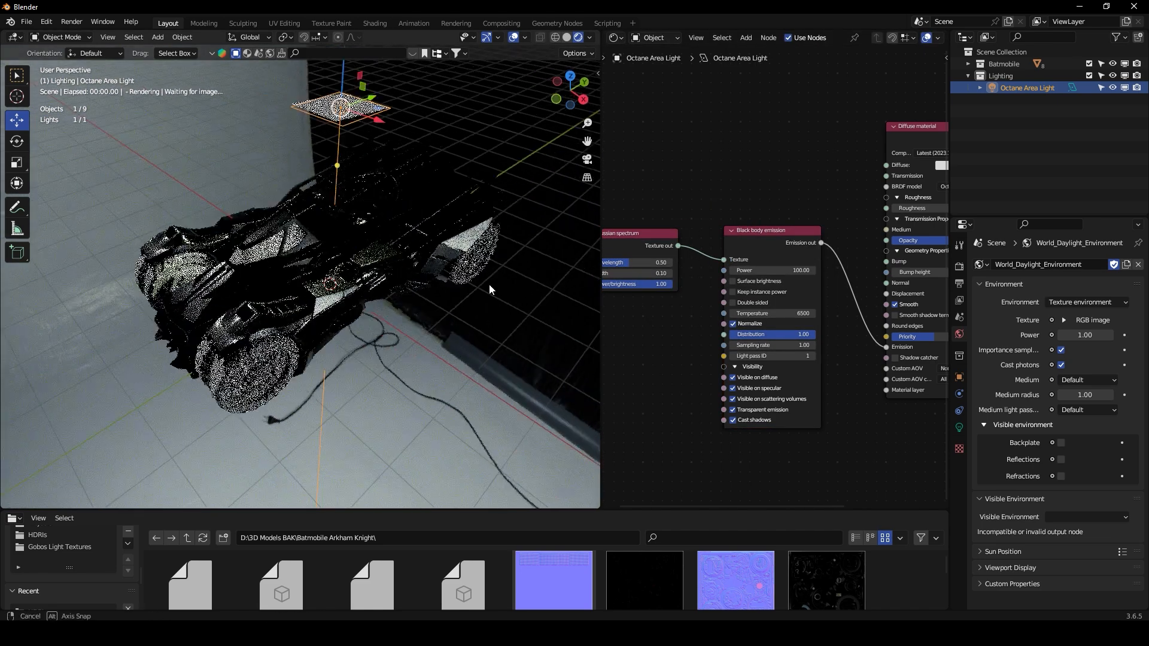
Step: Set the area light's size to 4.7 m
click(960, 427)
drag(1088, 383, 1147, 383)
scroll(350, 215, down, 5)
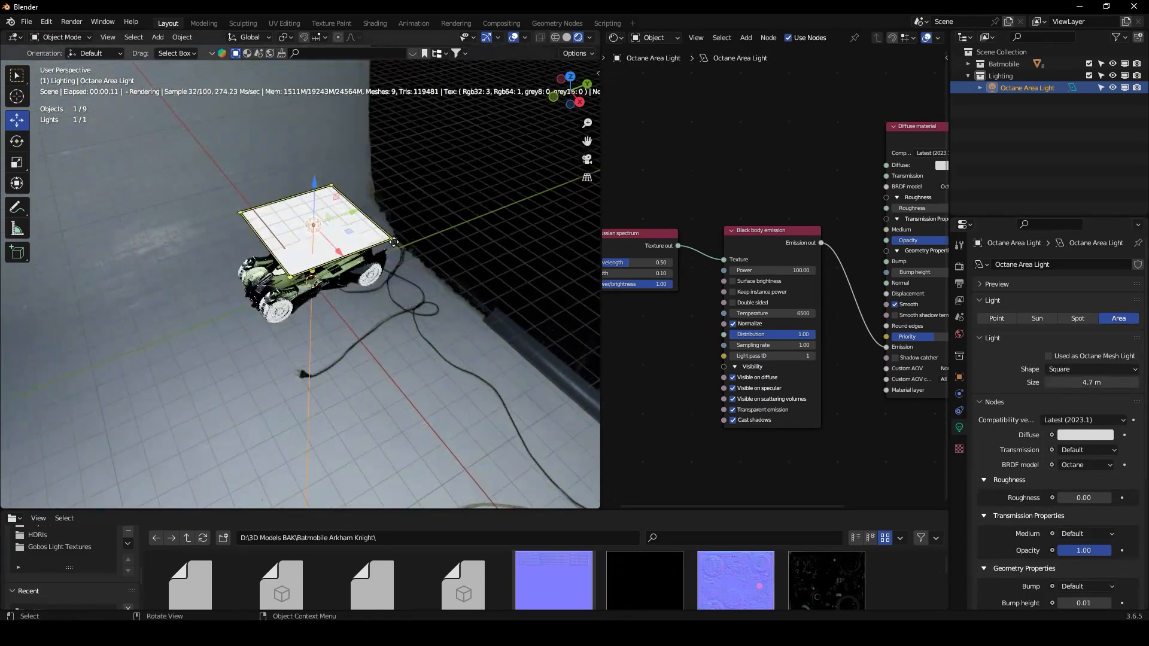
Step: Raise the area light further and shift it horizontally to reposition it over the car
middle_drag(350, 215, 335, 180)
drag(316, 166, 317, 143)
middle_drag(333, 165, 311, 206)
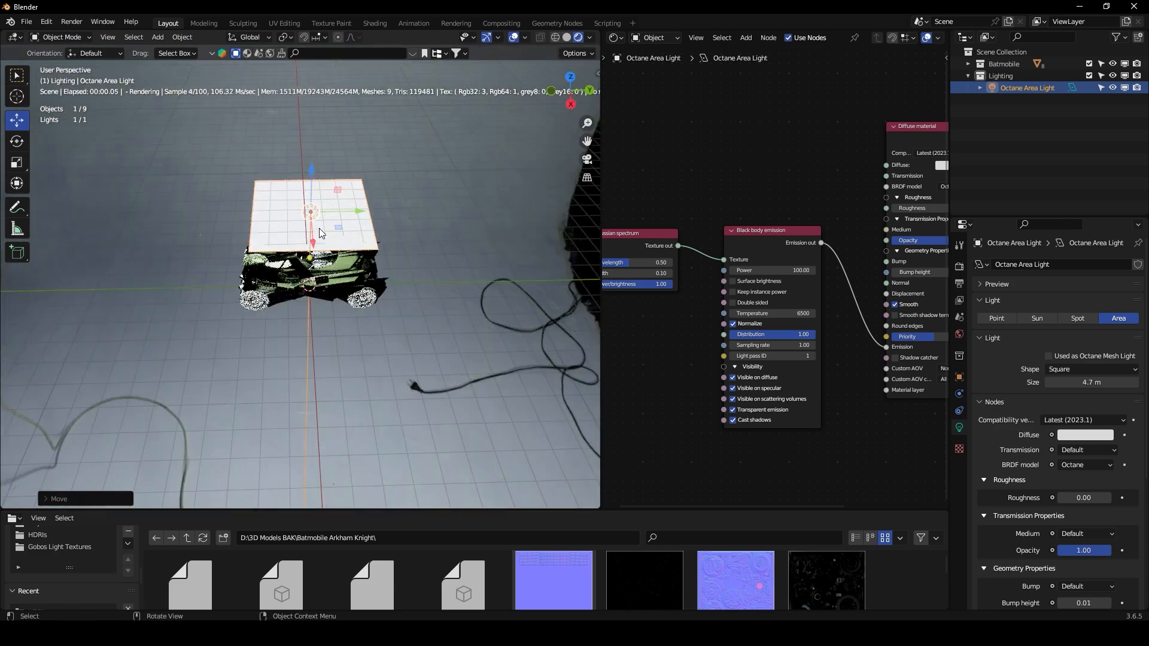
drag(334, 214, 392, 213)
middle_drag(357, 241, 381, 244)
drag(344, 242, 351, 209)
middle_drag(365, 187, 380, 220)
drag(374, 224, 329, 249)
Step: Set the Gaussian spectrum's Width and Wavelength to 1.00 and enable Surface brightness on the Black body emission node
scroll(333, 251, up, 6)
middle_drag(377, 272, 298, 256)
scroll(293, 250, up, 4)
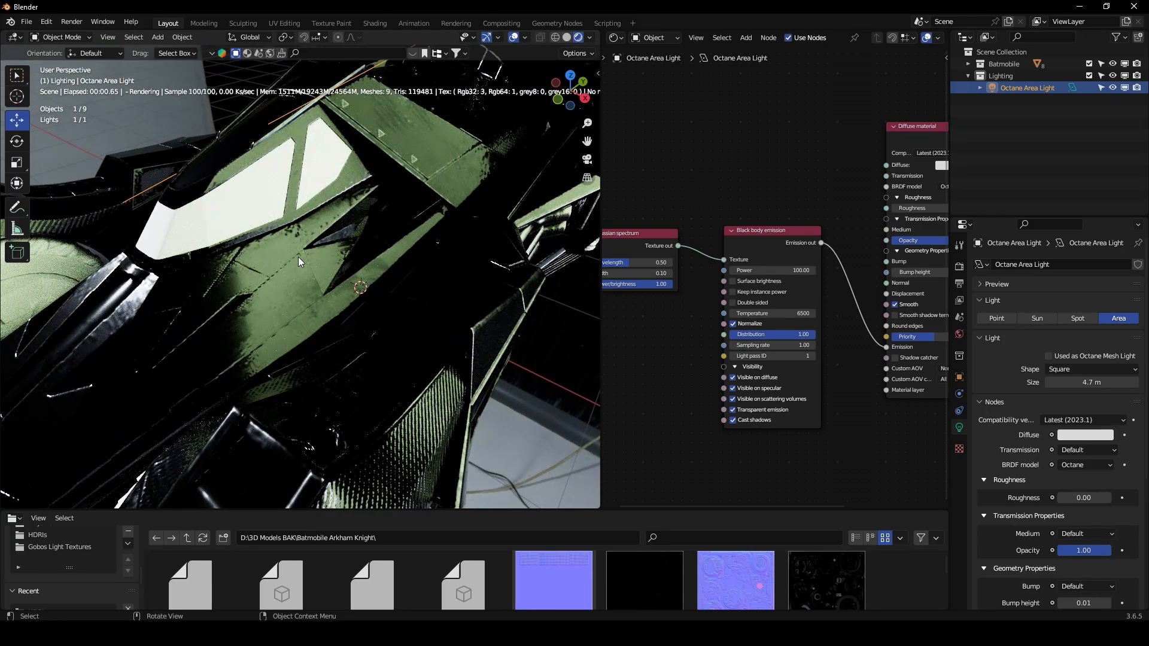
scroll(623, 186, down, 1)
scroll(734, 302, up, 3)
middle_drag(702, 303, 837, 322)
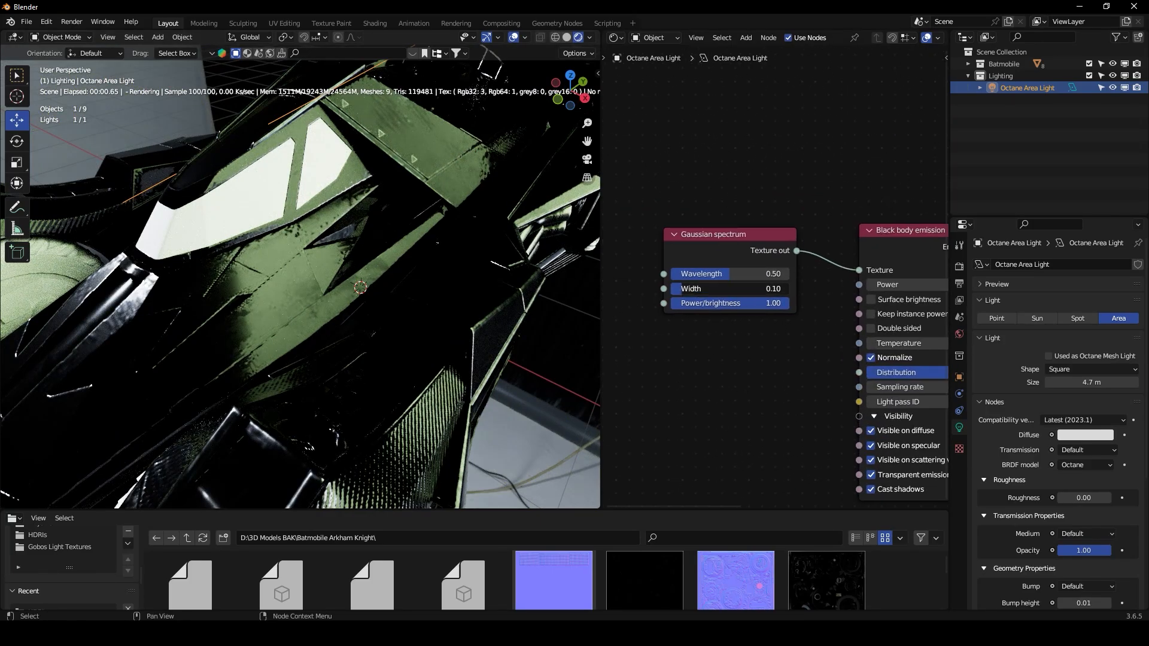
drag(696, 291, 790, 293)
drag(730, 273, 794, 280)
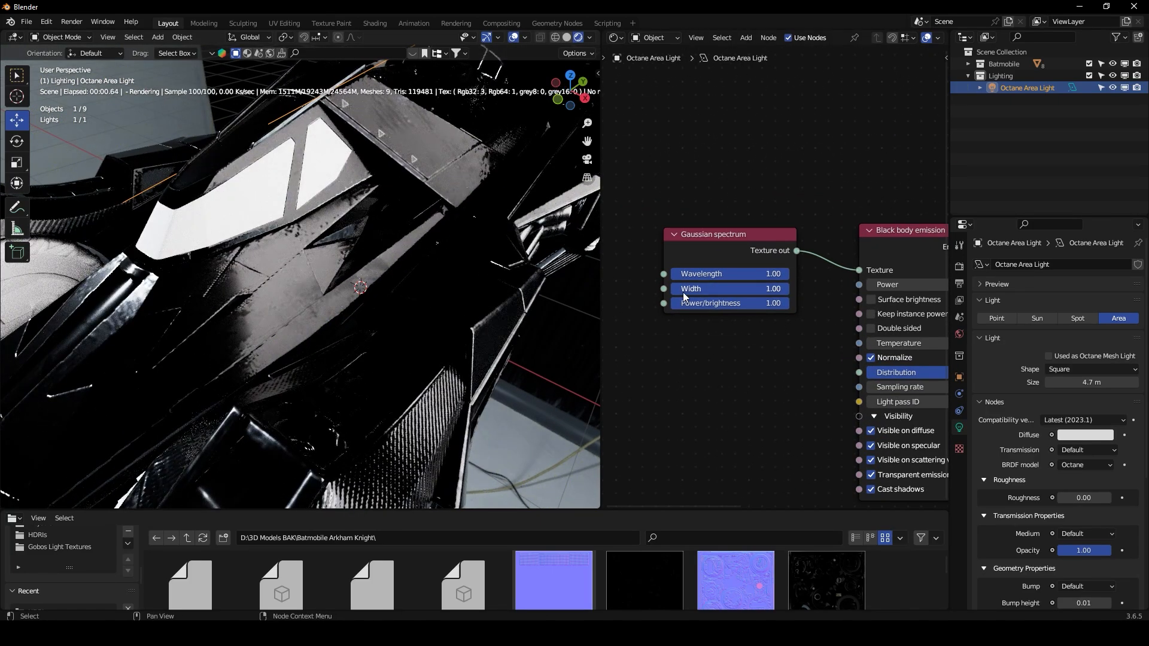
click(901, 300)
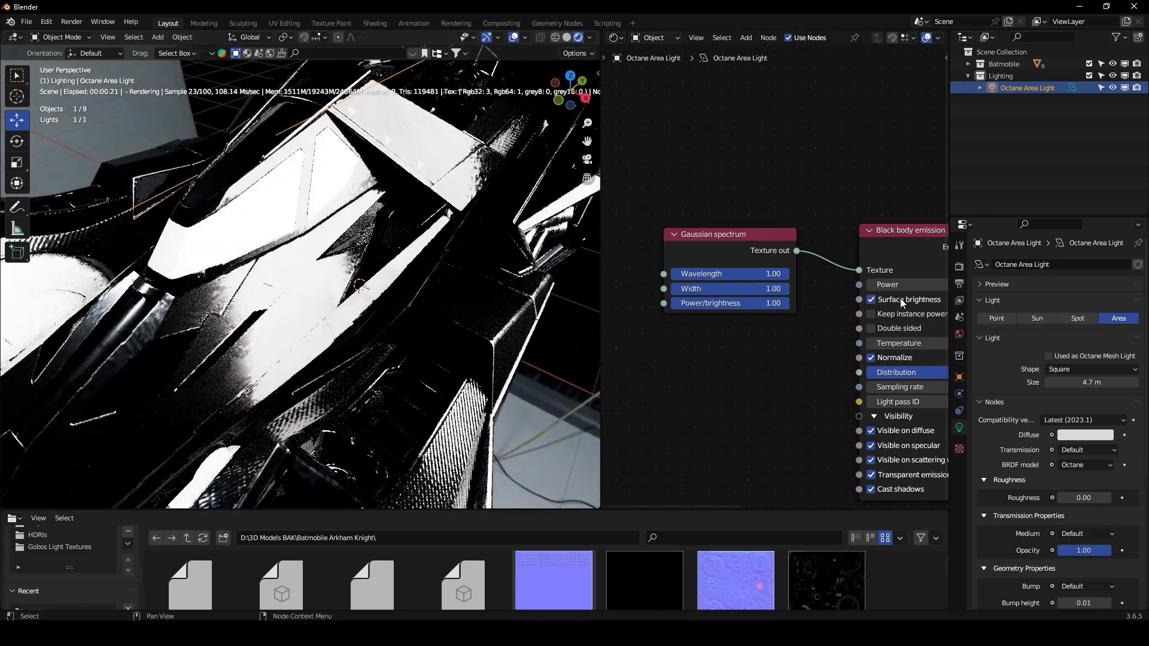
Step: Set the Black body emission node's Power to 10.00
click(903, 312)
click(903, 314)
scroll(868, 306, down, 1)
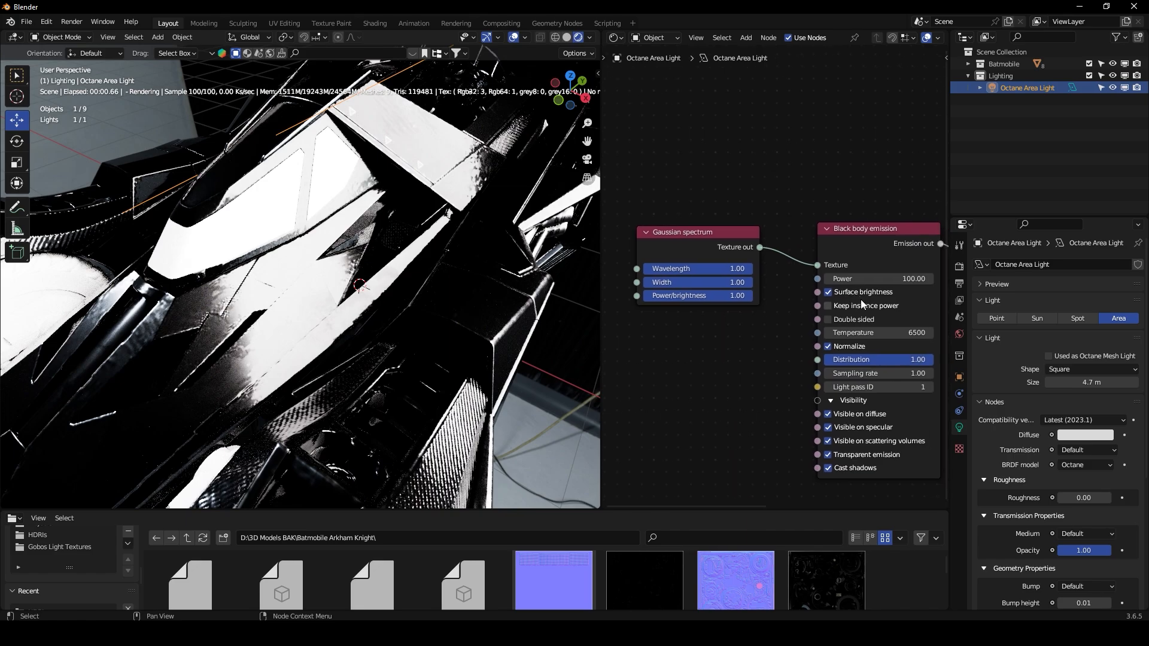
key(Return)
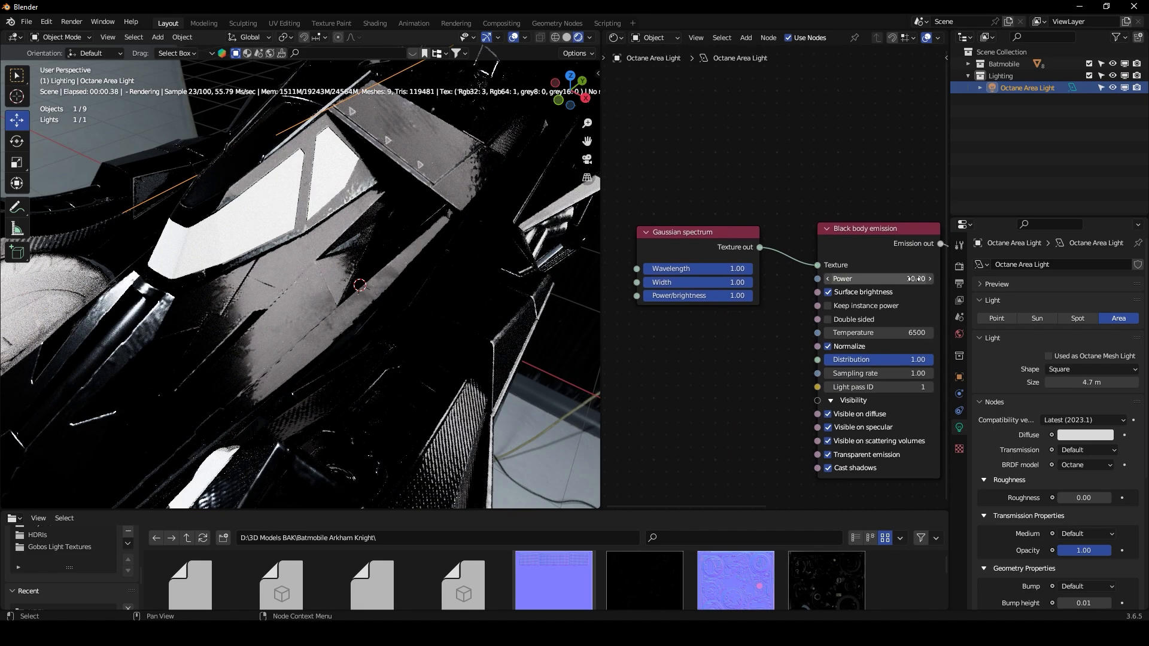
Step: Duplicate the area light and move the copy to the opposite side of the car
mouse_move(466, 228)
middle_down()
mouse_move(431, 227)
mouse_move(425, 243)
mouse_move(480, 236)
middle_up()
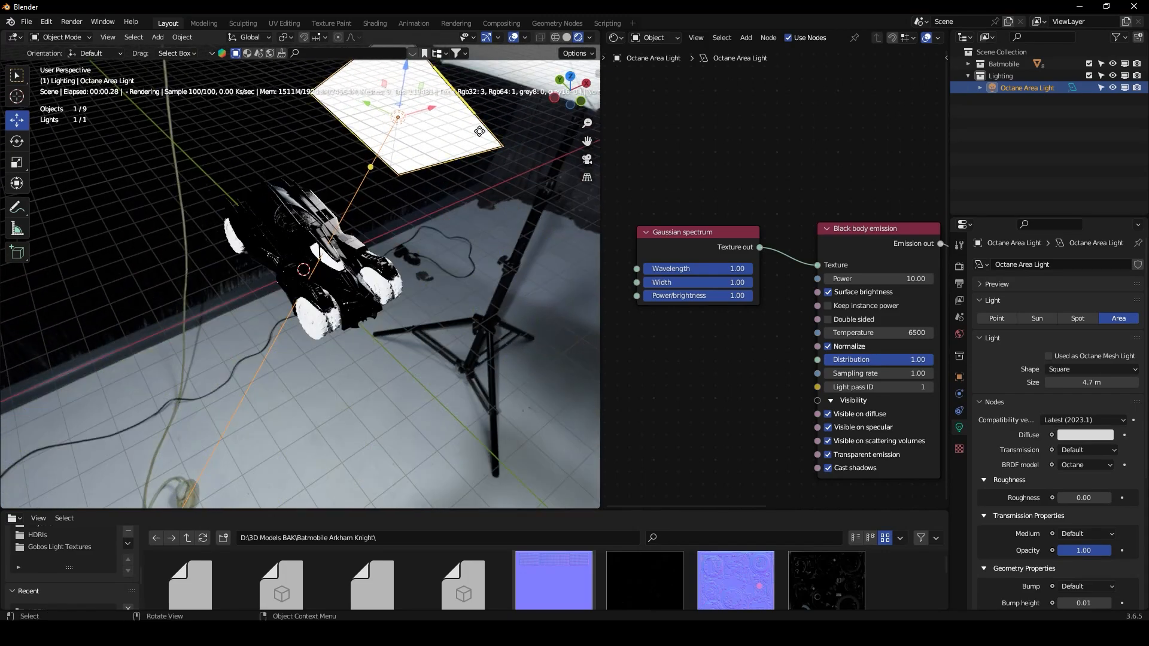
key(shift+d)
key(Escape)
drag(477, 133, 216, 150)
middle_drag(234, 249, 258, 135)
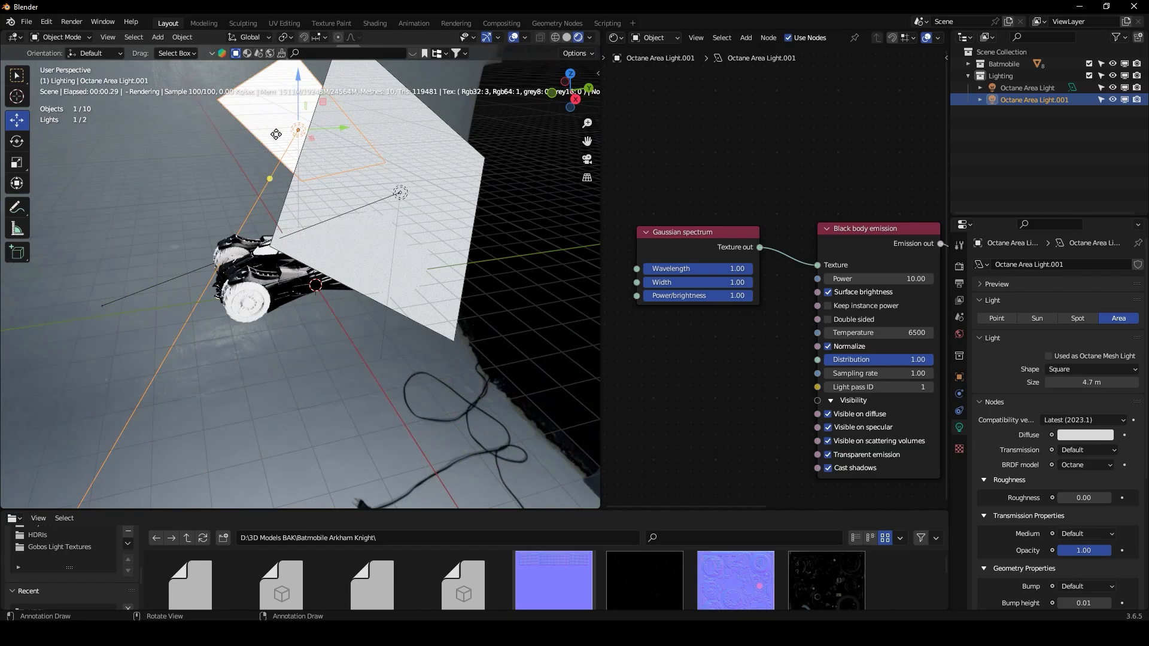
drag(334, 130, 107, 186)
middle_drag(175, 214, 155, 147)
drag(155, 146, 227, 124)
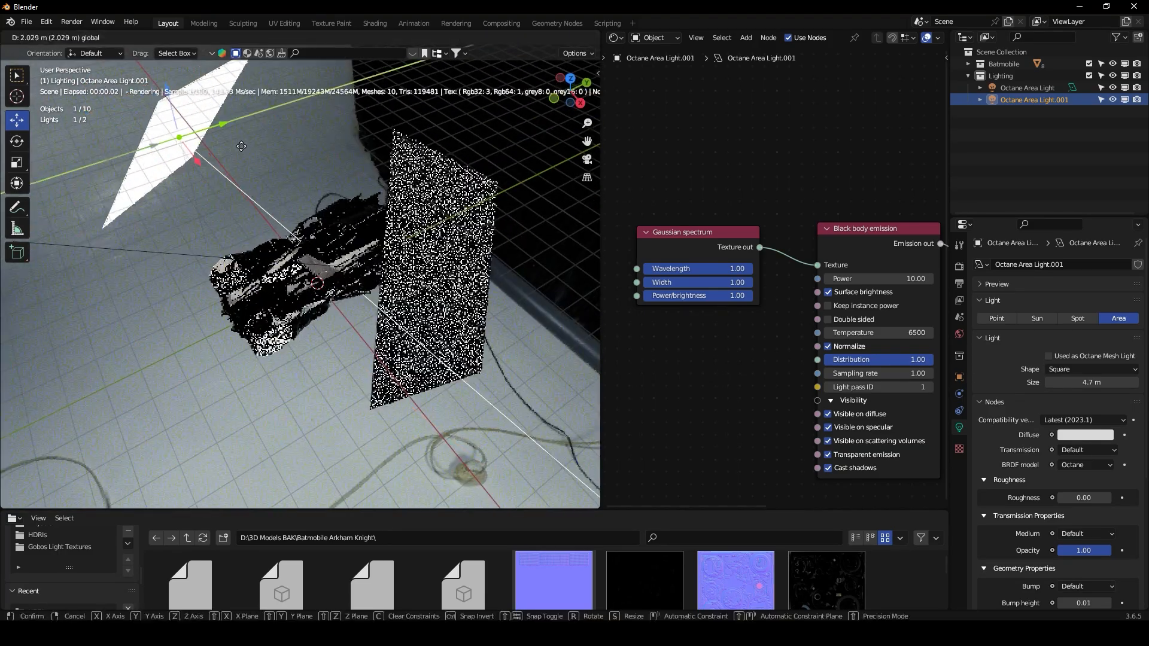
Step: Set the duplicated area light's size to 5.63 m and tilt it down towards the car
drag(1053, 382, 1077, 382)
mouse_move(359, 281)
middle_down()
mouse_move(394, 299)
mouse_move(473, 256)
mouse_move(367, 267)
middle_up()
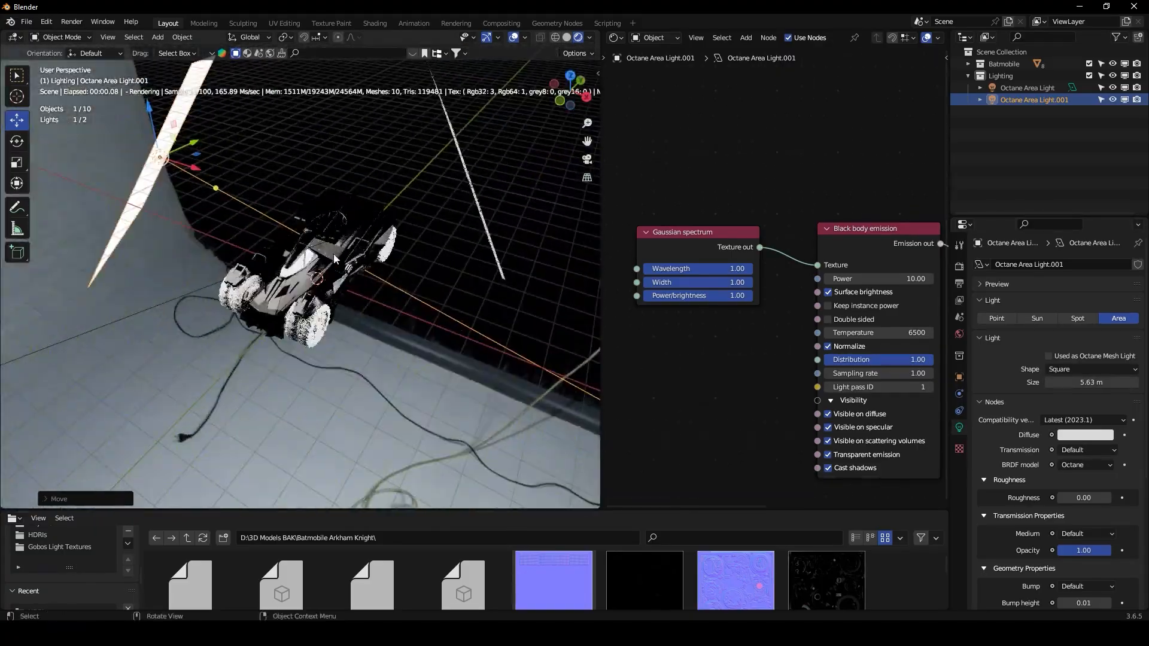
drag(198, 167, 238, 284)
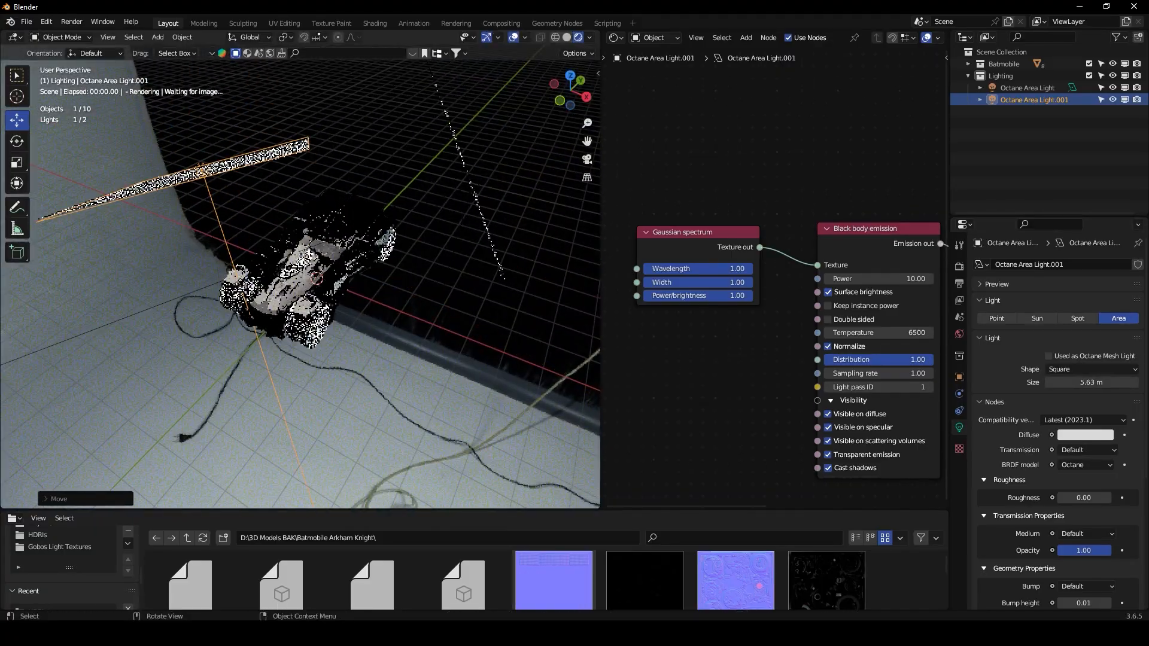
middle_drag(247, 290, 359, 198)
Step: Disable Camera visibility and Shadow visibility in the original area light's Octane object layer settings
click(492, 113)
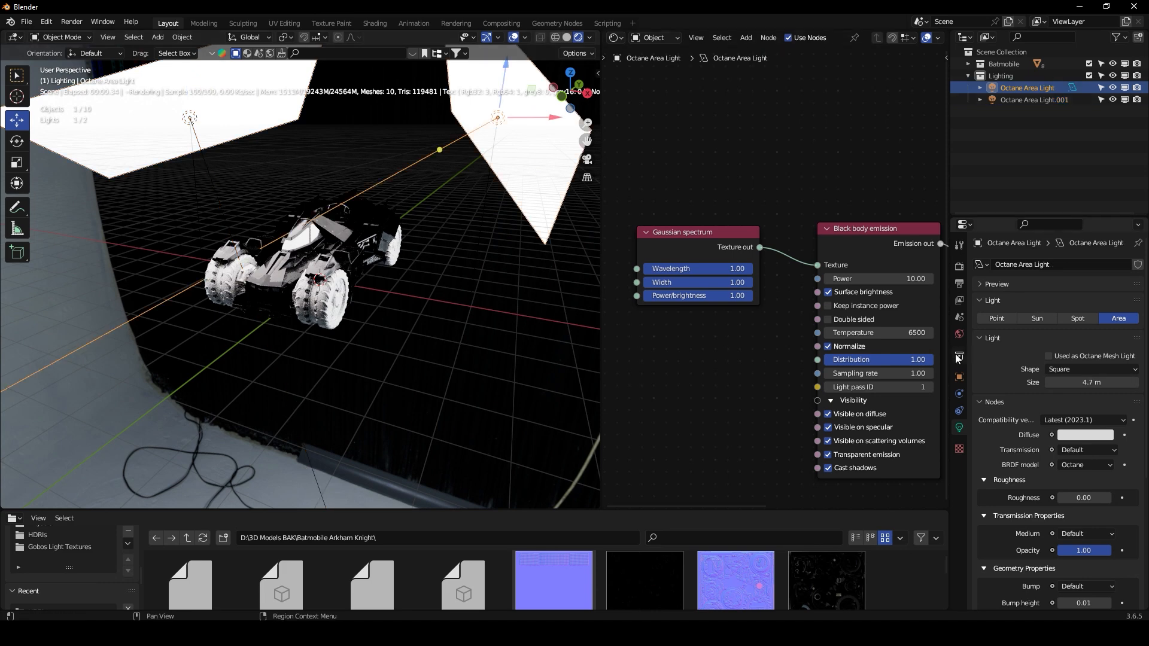
click(959, 378)
scroll(1004, 418, down, 1)
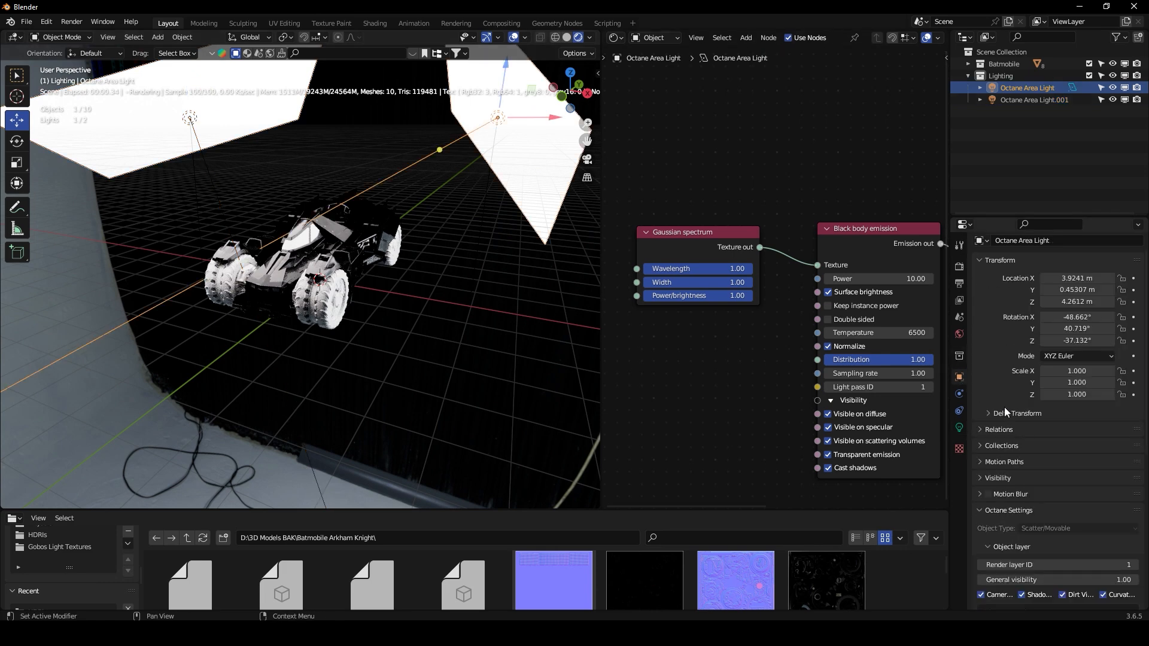
scroll(982, 483, down, 3)
click(979, 437)
click(984, 501)
click(985, 501)
click(978, 536)
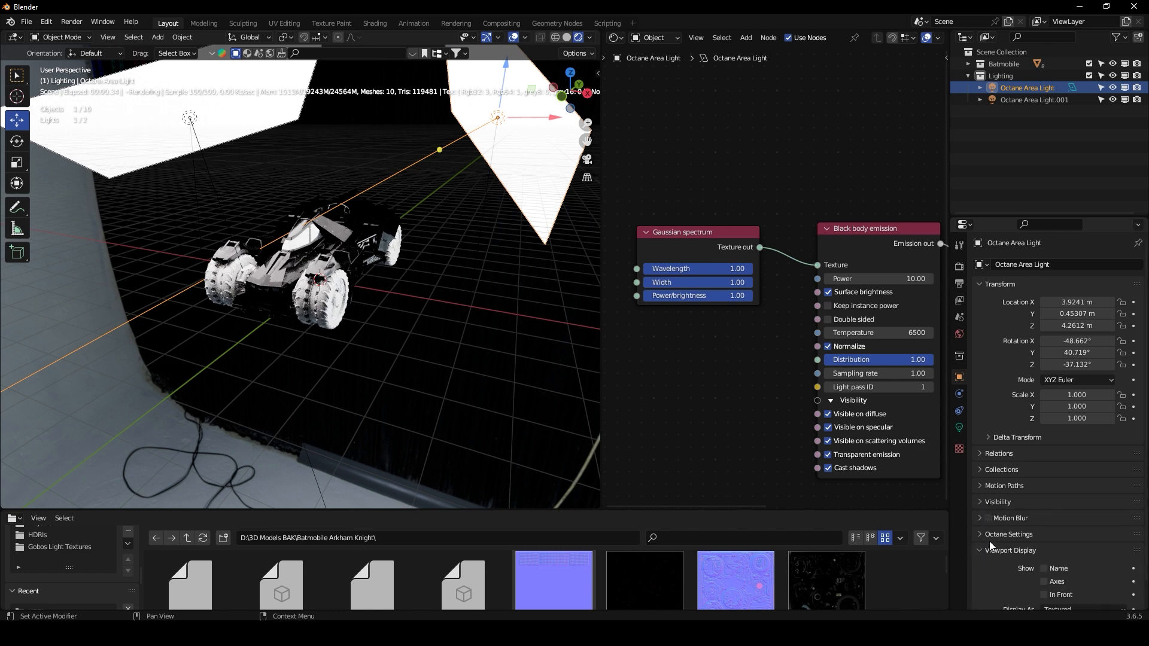
scroll(991, 527, down, 6)
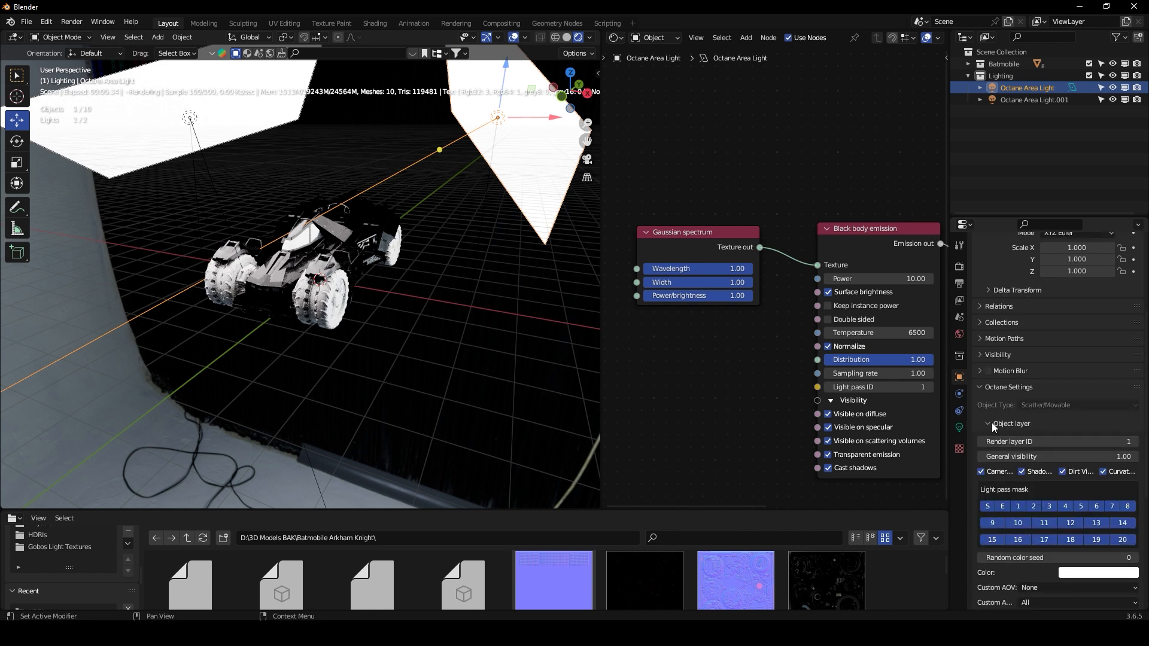
click(981, 471)
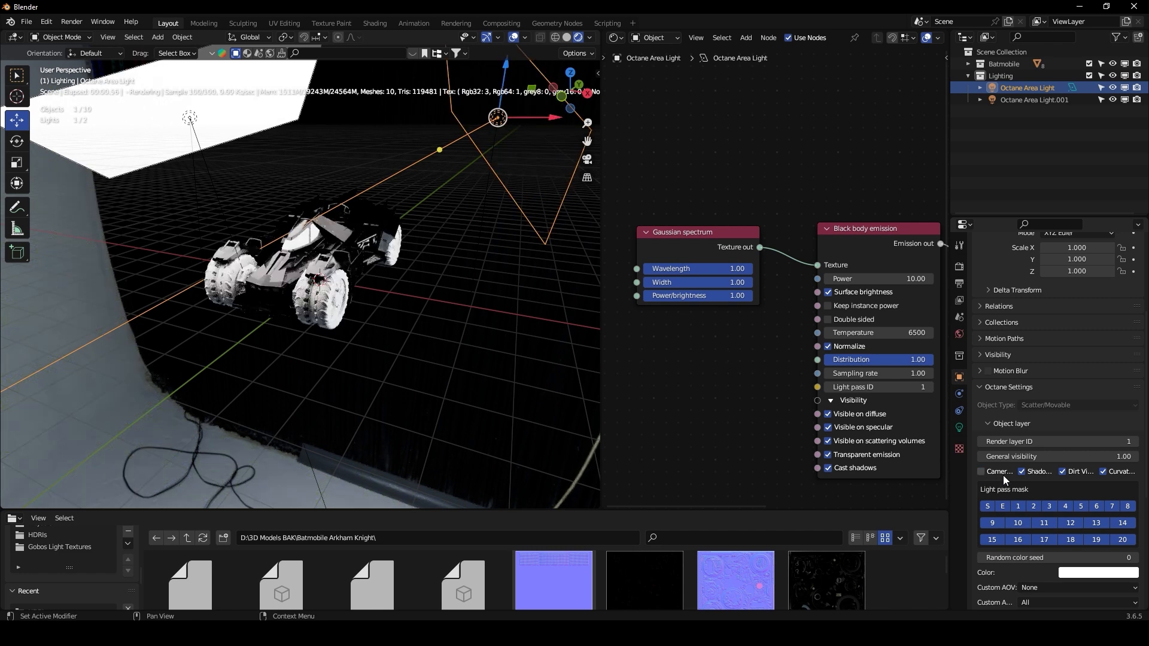
click(1023, 472)
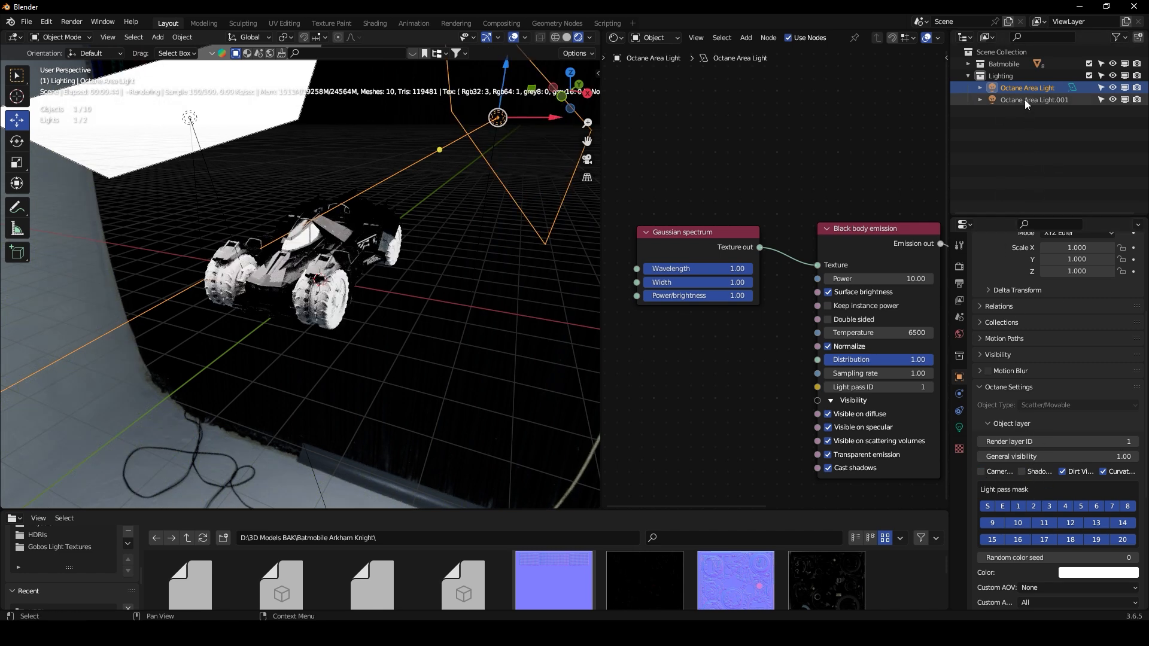
Step: Disable Camera visibility and Shadow visibility for the duplicated area light as well
click(1024, 100)
click(982, 472)
click(1022, 472)
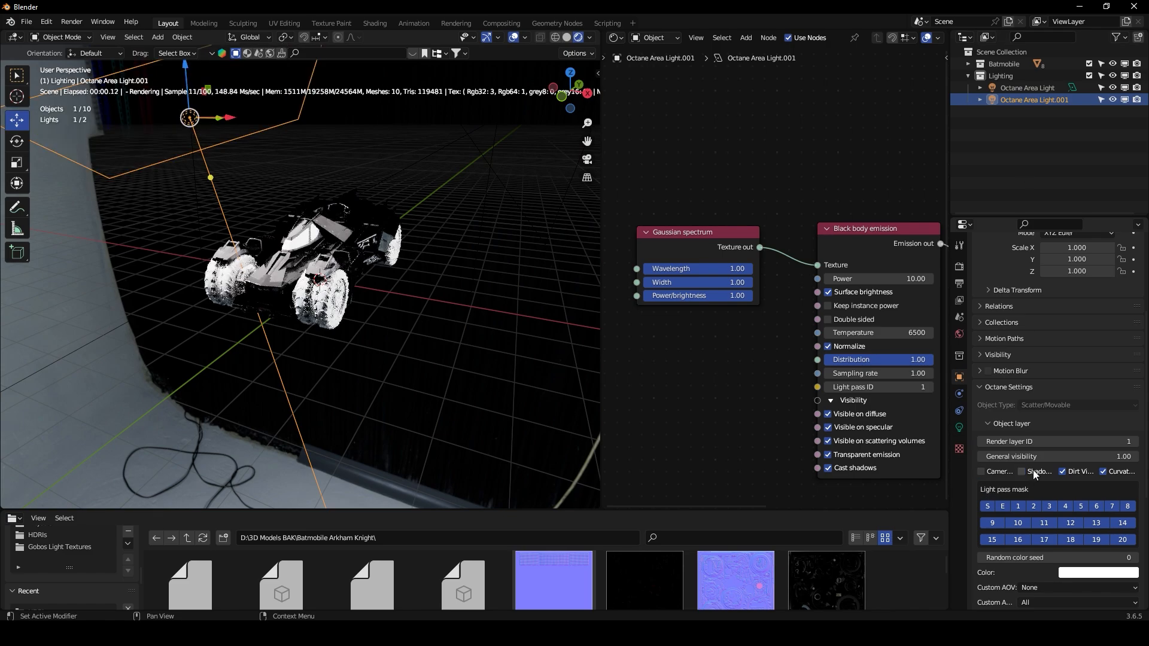
Step: Deselect the light, hide the viewport overlays and examine the reflections on the car's body up close
mouse_move(419, 336)
middle_down()
mouse_move(467, 357)
mouse_move(335, 347)
mouse_move(376, 358)
mouse_move(422, 326)
middle_up()
click(512, 332)
scroll(335, 347, up, 8)
scroll(420, 326, down, 5)
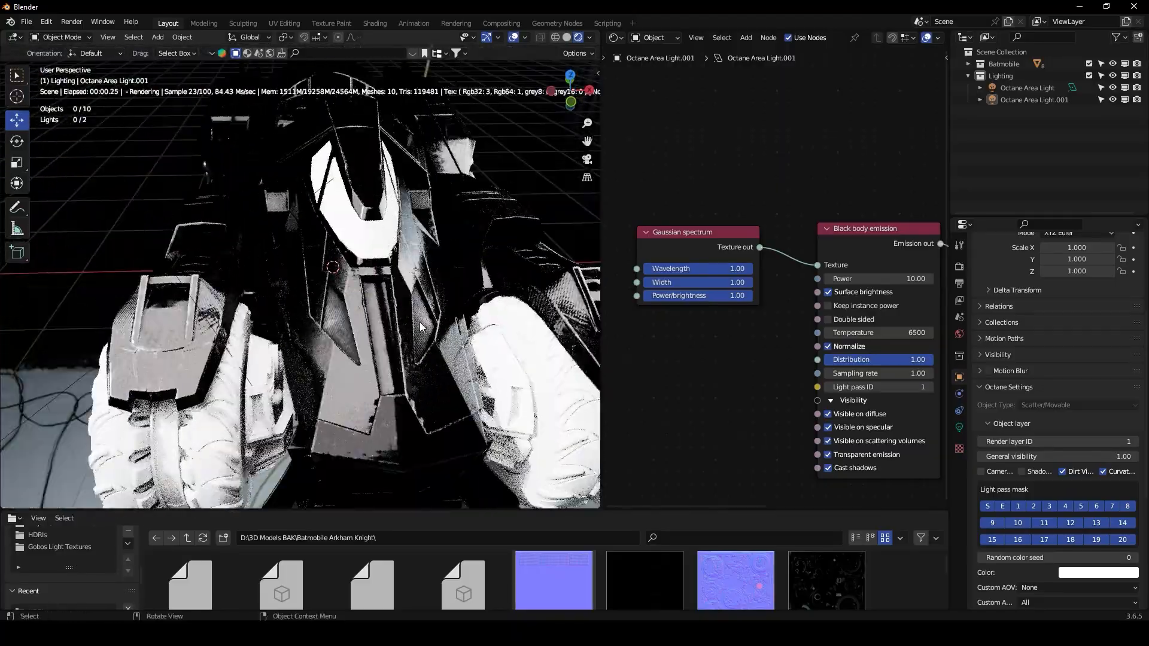
middle_drag(335, 320, 405, 296)
scroll(167, 285, down, 2)
scroll(345, 299, up, 5)
click(515, 37)
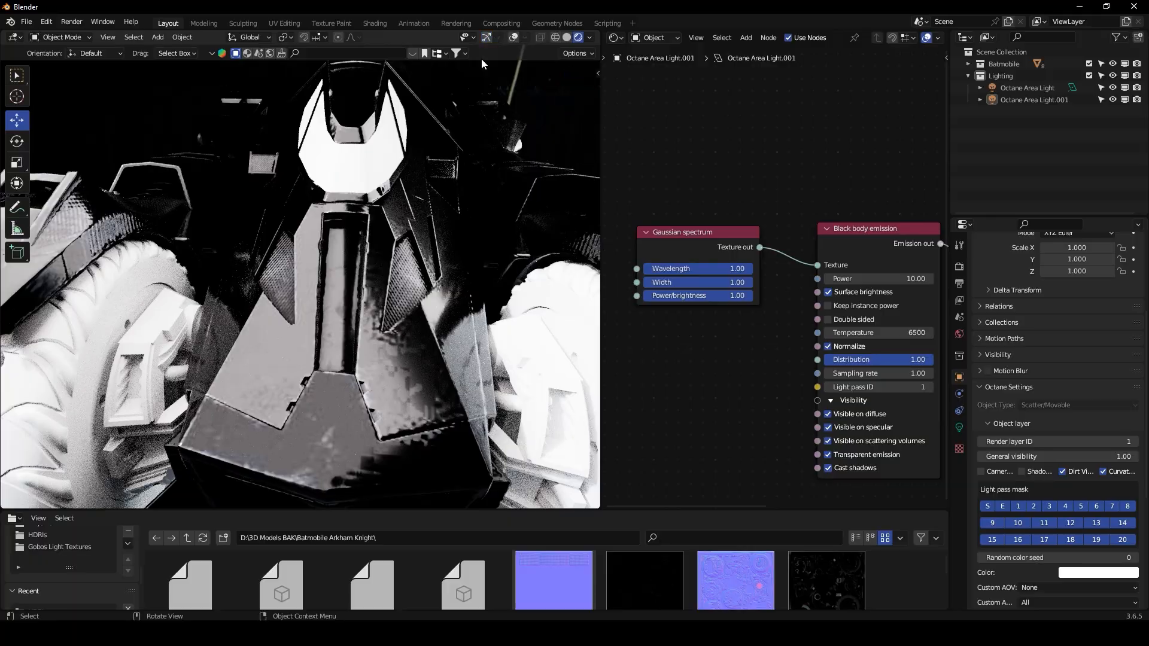
scroll(412, 236, up, 3)
middle_drag(412, 237, 365, 250)
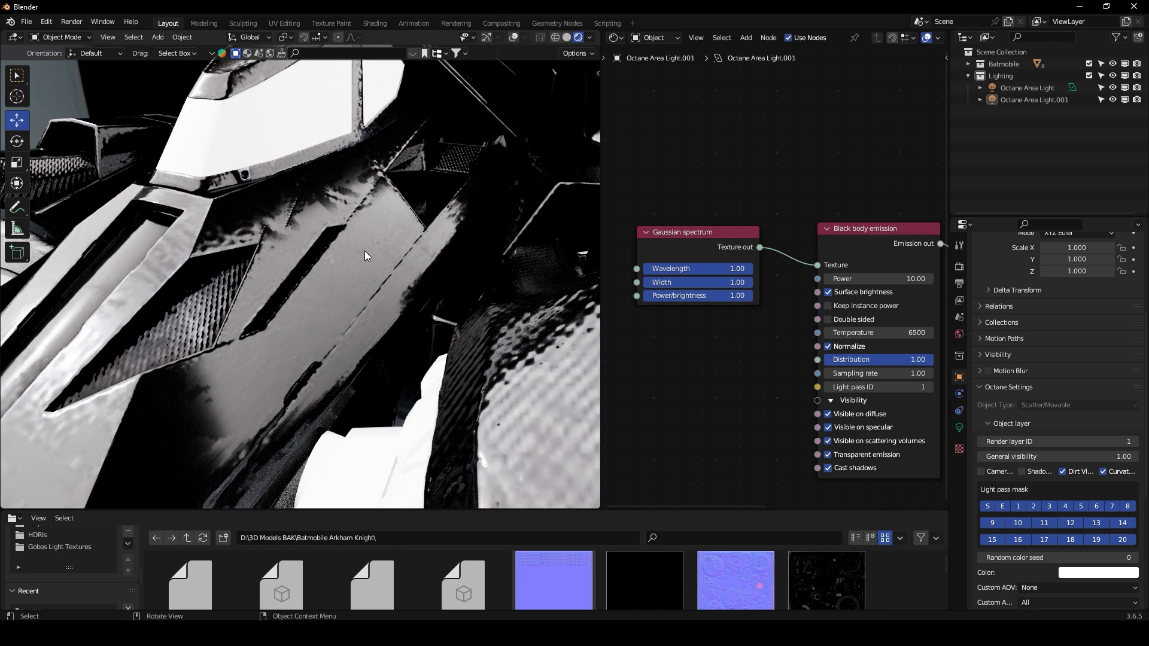
scroll(357, 253, down, 3)
Step: Delete the RGB image nodes feeding Roughness and Albedo in the Body's material Mat.003
click(348, 231)
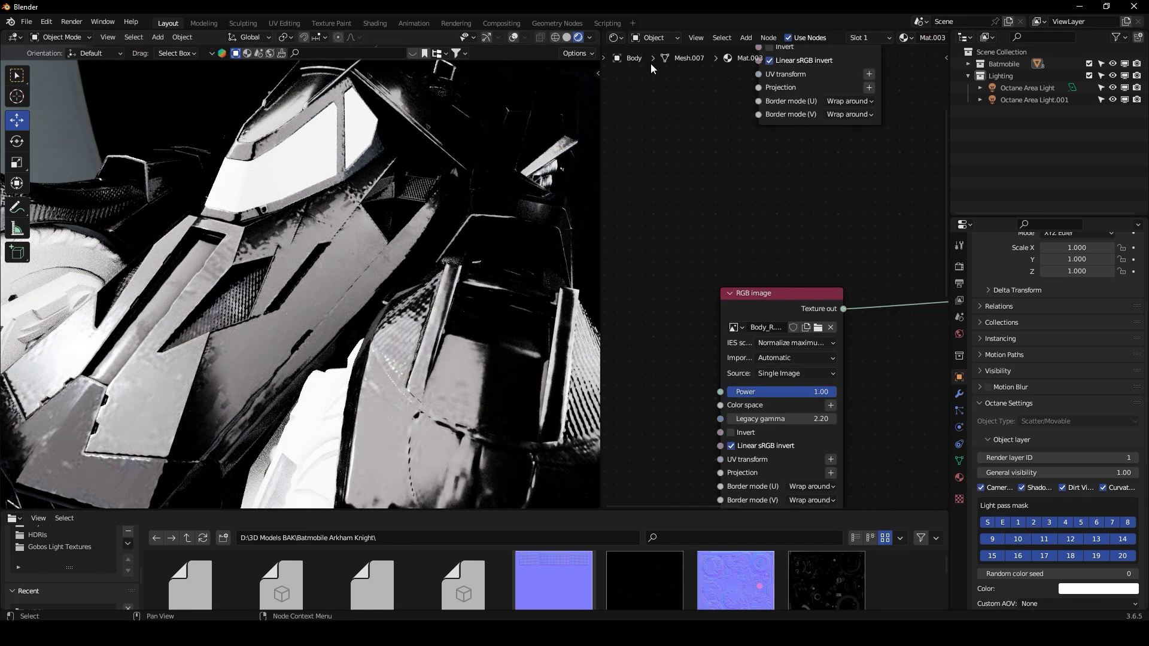
scroll(706, 227, down, 6)
scroll(706, 269, up, 2)
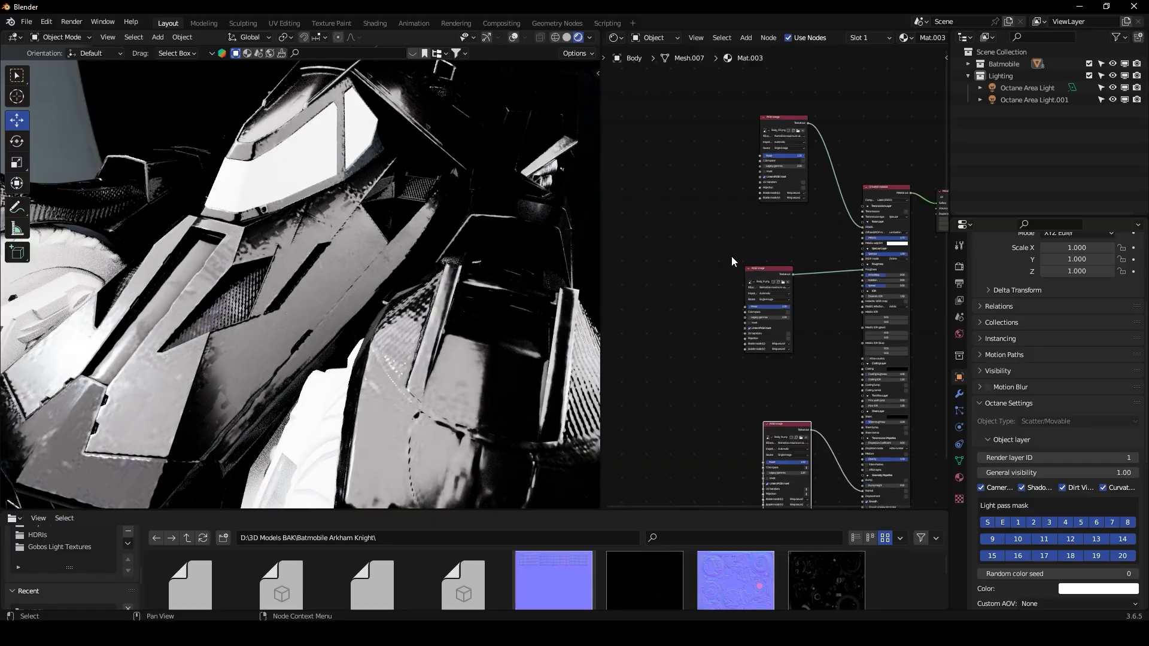
scroll(746, 269, up, 1)
click(759, 271)
key(x)
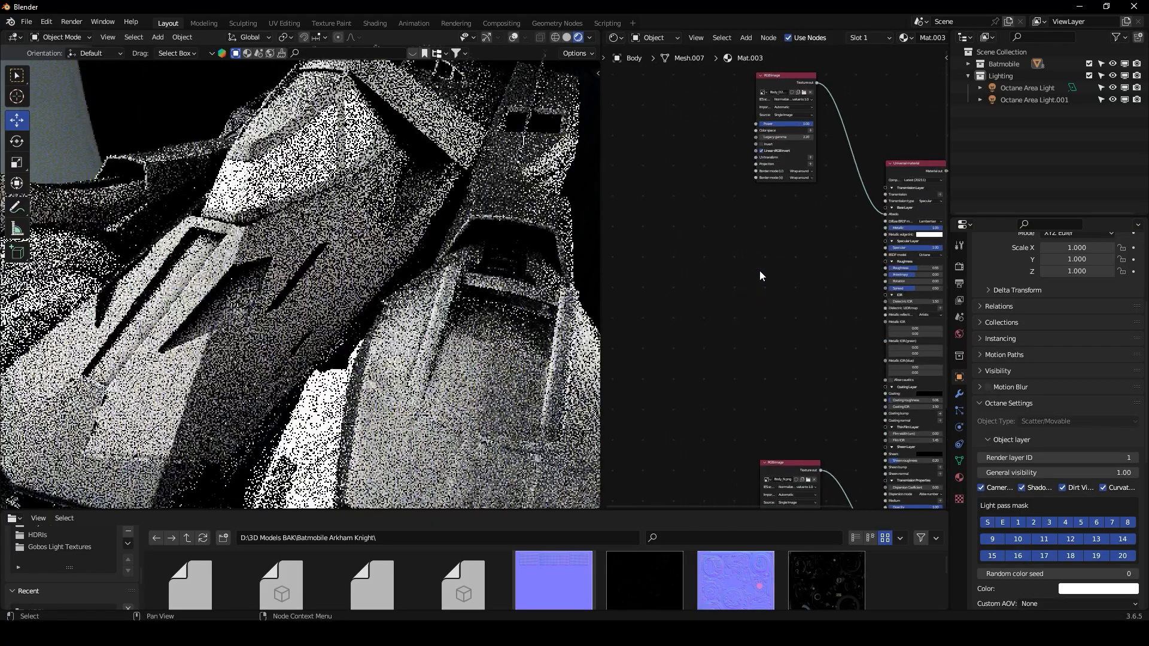
click(773, 84)
key(x)
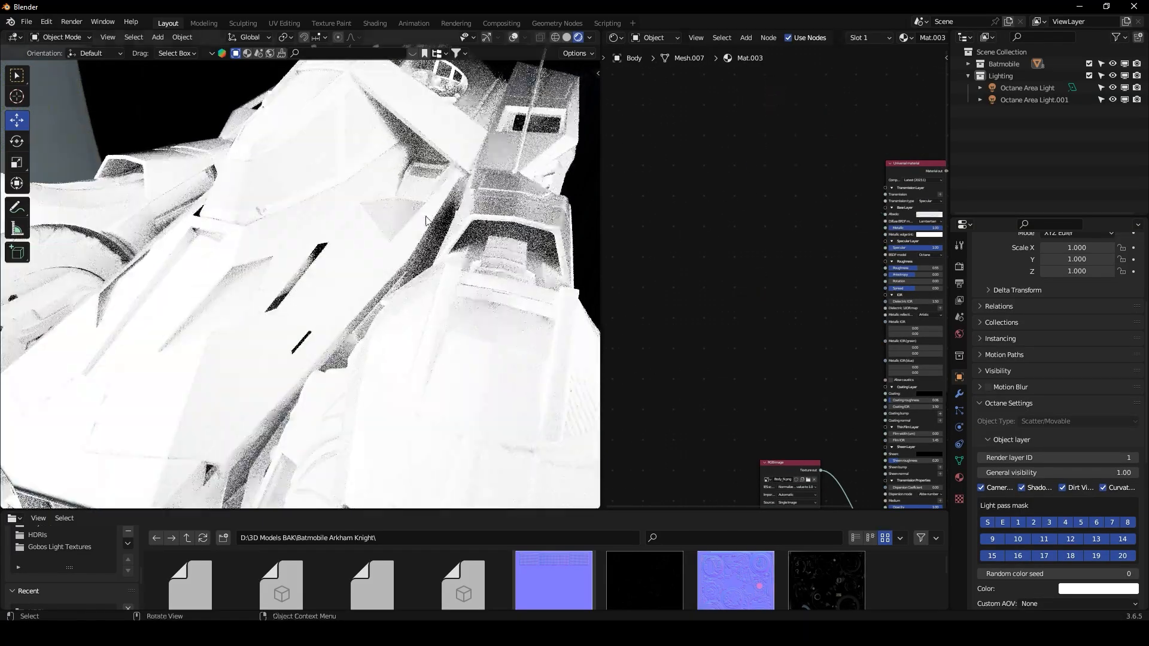
Step: Darken the Universal material's Albedo to a near-black colour
middle_drag(420, 213, 516, 202)
scroll(516, 207, down, 5)
middle_drag(794, 270, 677, 261)
scroll(677, 261, up, 1)
scroll(784, 258, up, 1)
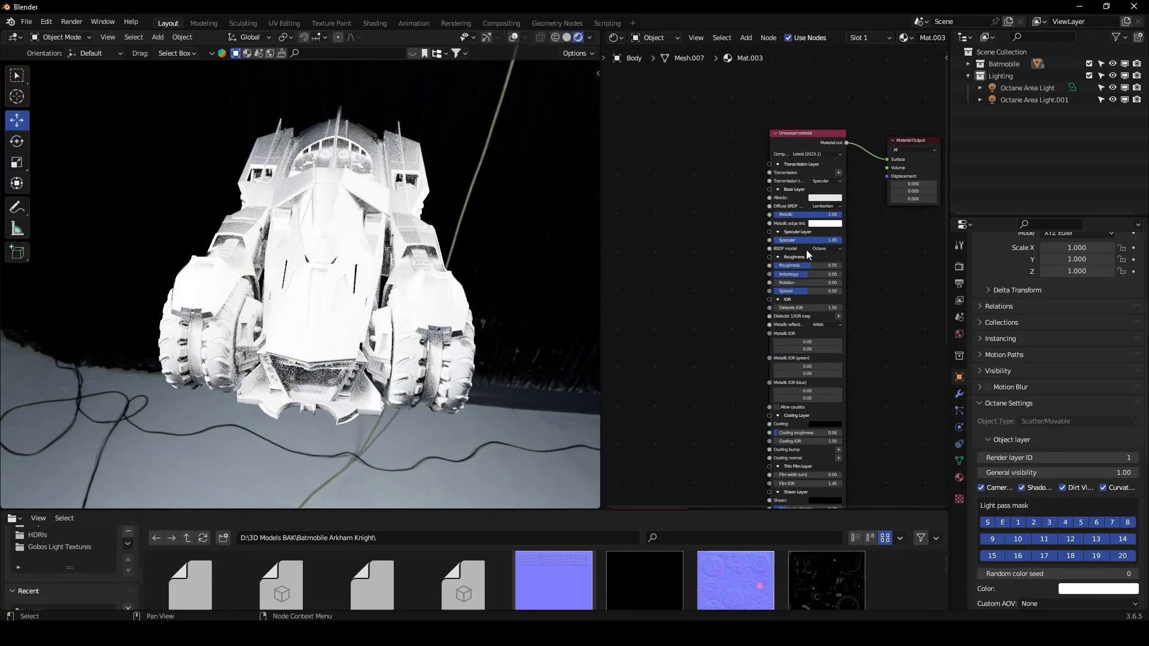
drag(852, 190, 772, 190)
middle_drag(461, 273, 423, 277)
scroll(778, 269, up, 2)
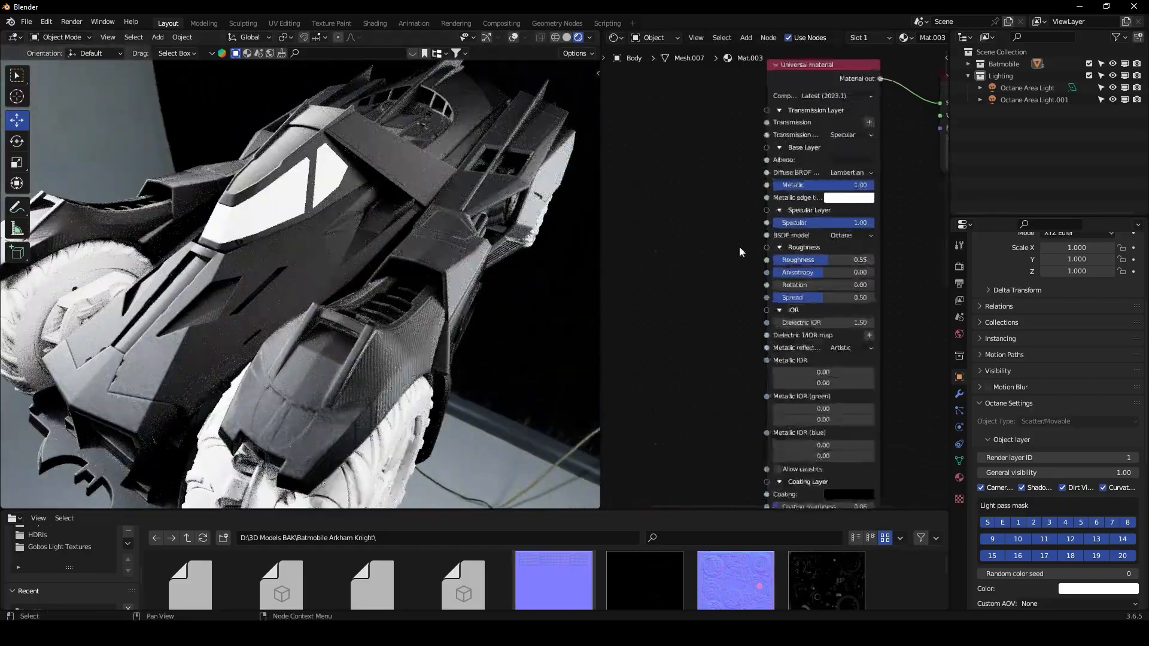
Step: Set the Power of the Body normal map's RGB image node to 0.20
middle_drag(390, 310, 423, 295)
scroll(423, 303, up, 3)
scroll(765, 297, down, 6)
middle_drag(664, 504, 794, 265)
scroll(794, 266, up, 6)
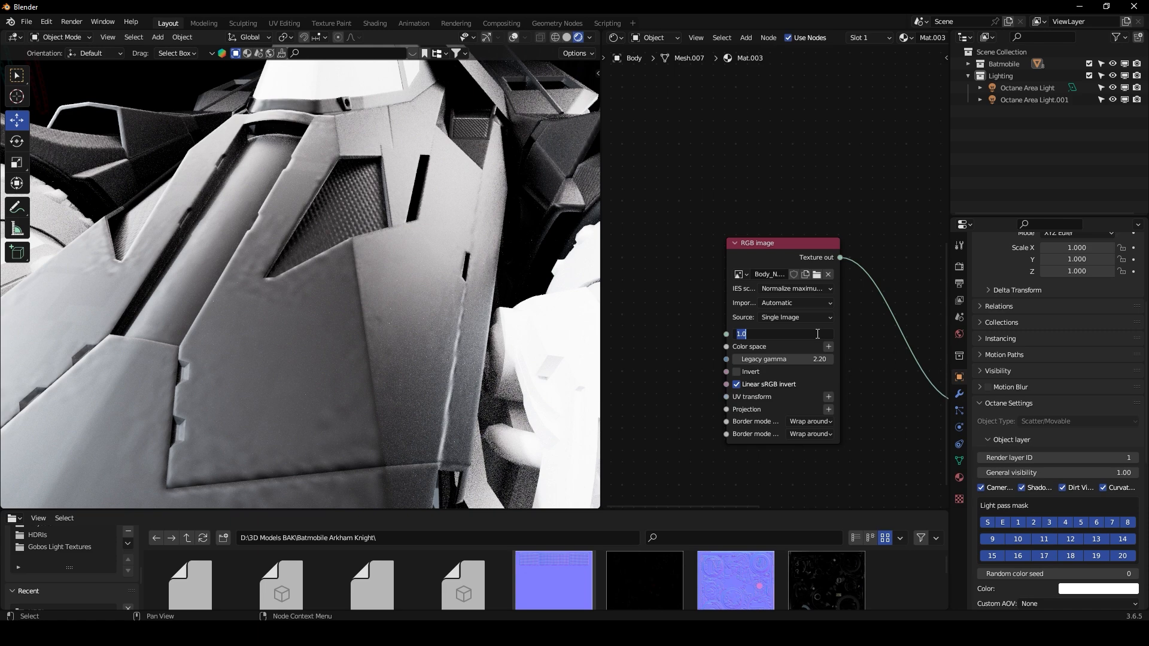
text(0.2)
key(Return)
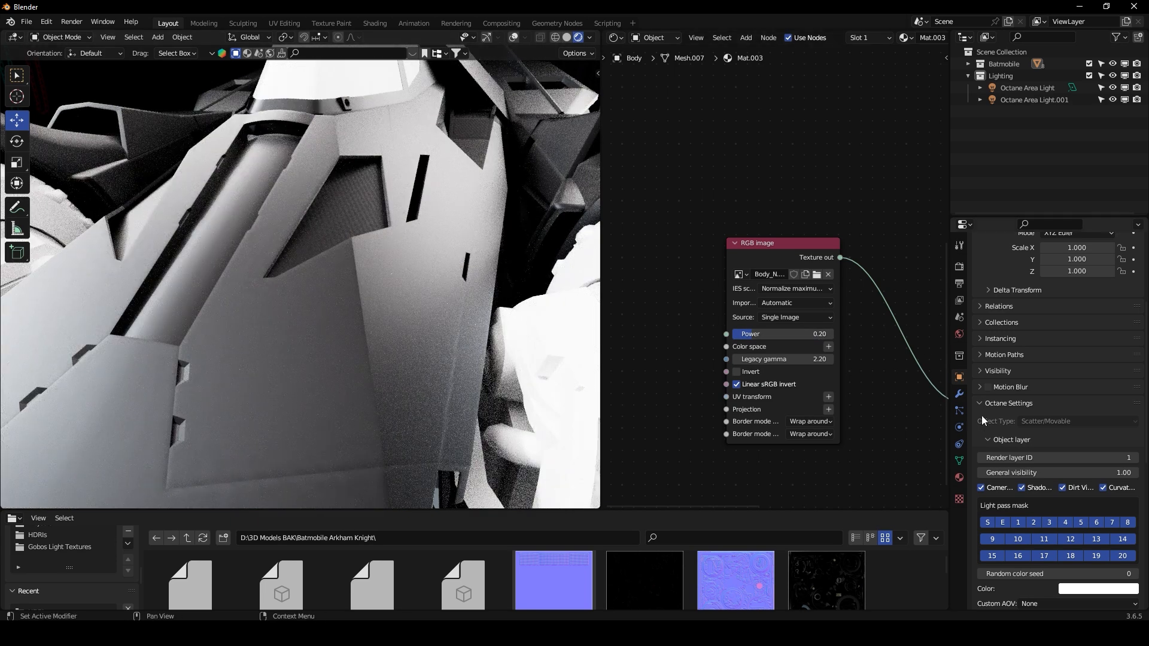
Step: Enable Octane's Open SubDivision on the Body mesh with Subd level 2 and expand the Batmobile collection
click(960, 461)
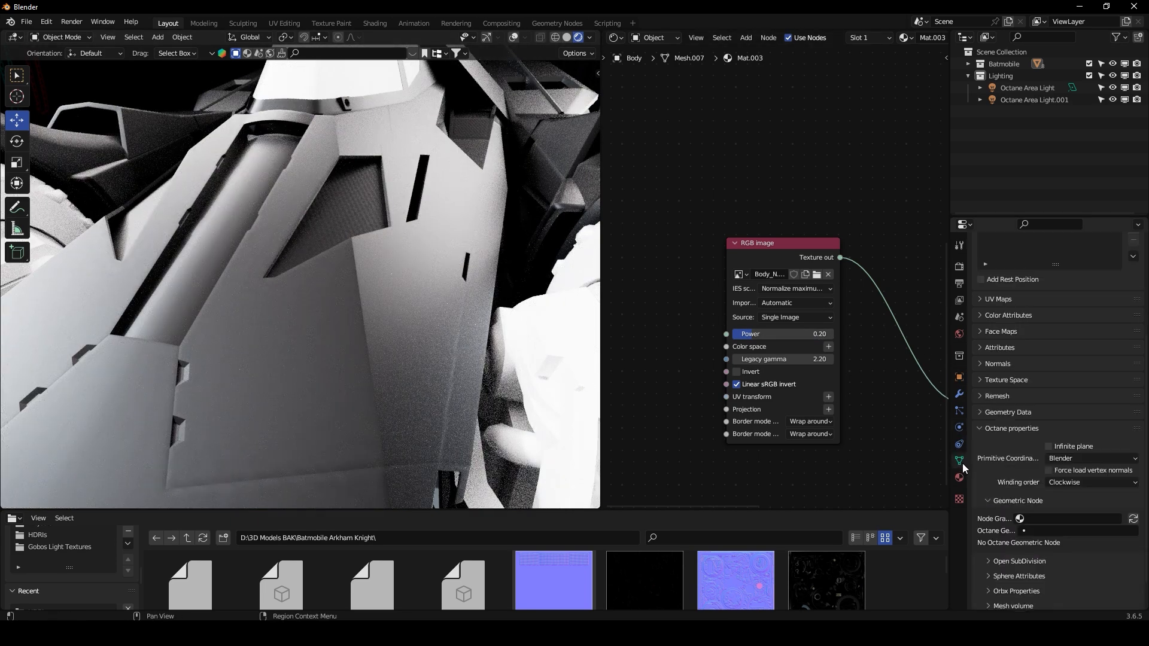
scroll(988, 439, down, 2)
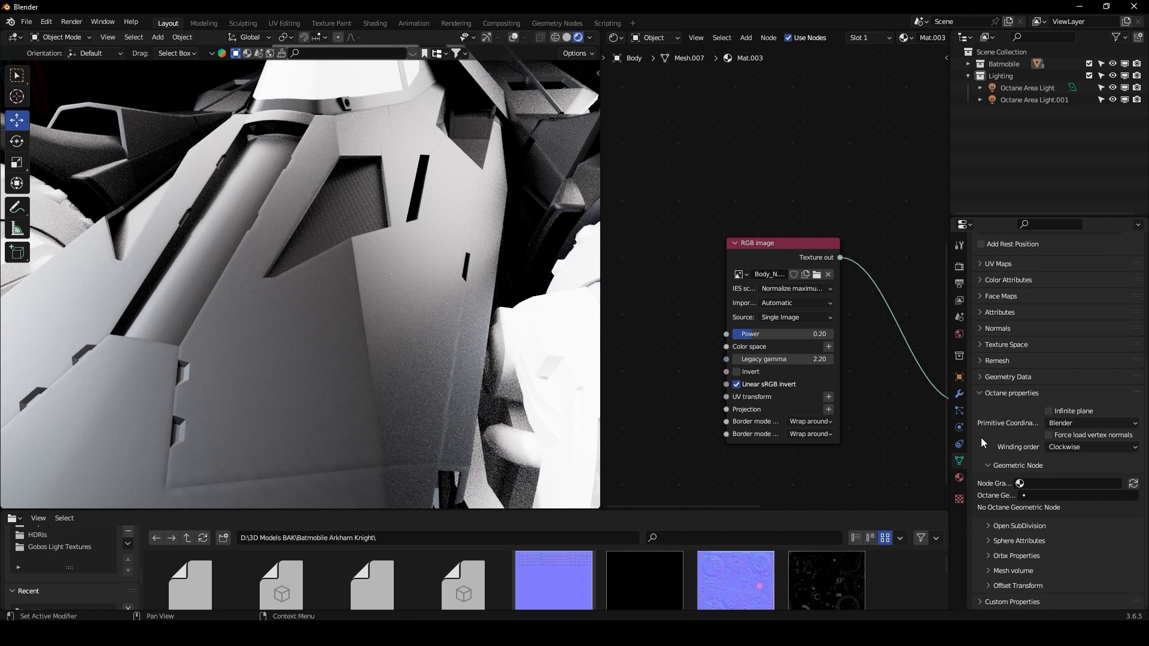
click(988, 526)
scroll(1026, 536, down, 1)
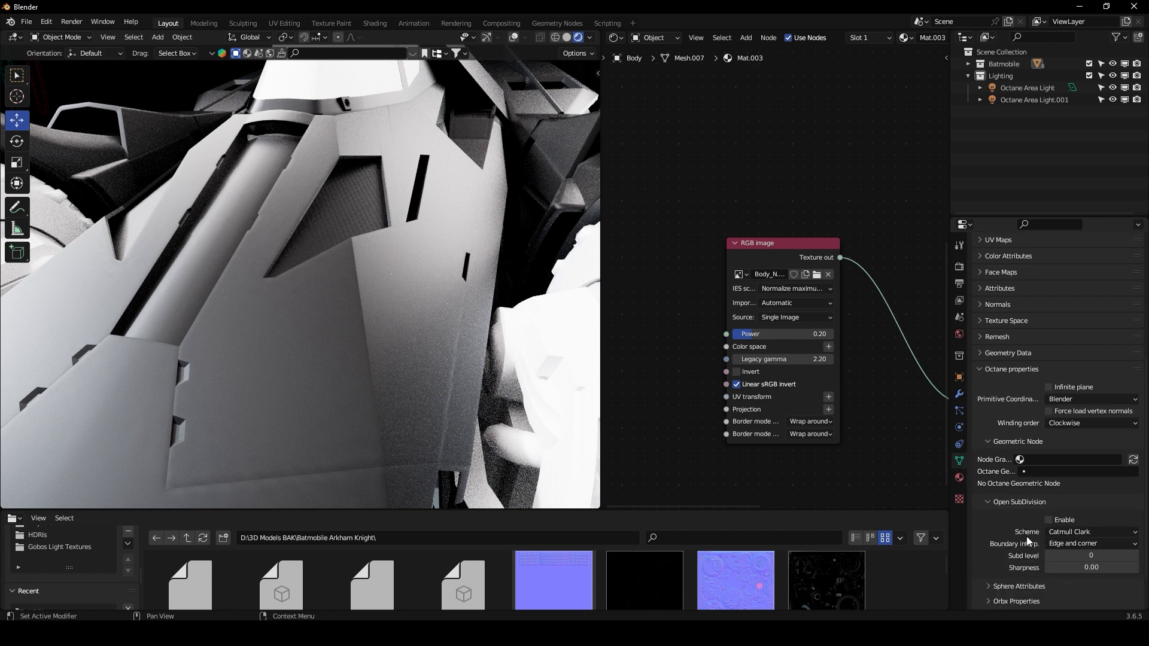
click(1054, 520)
click(968, 75)
click(967, 64)
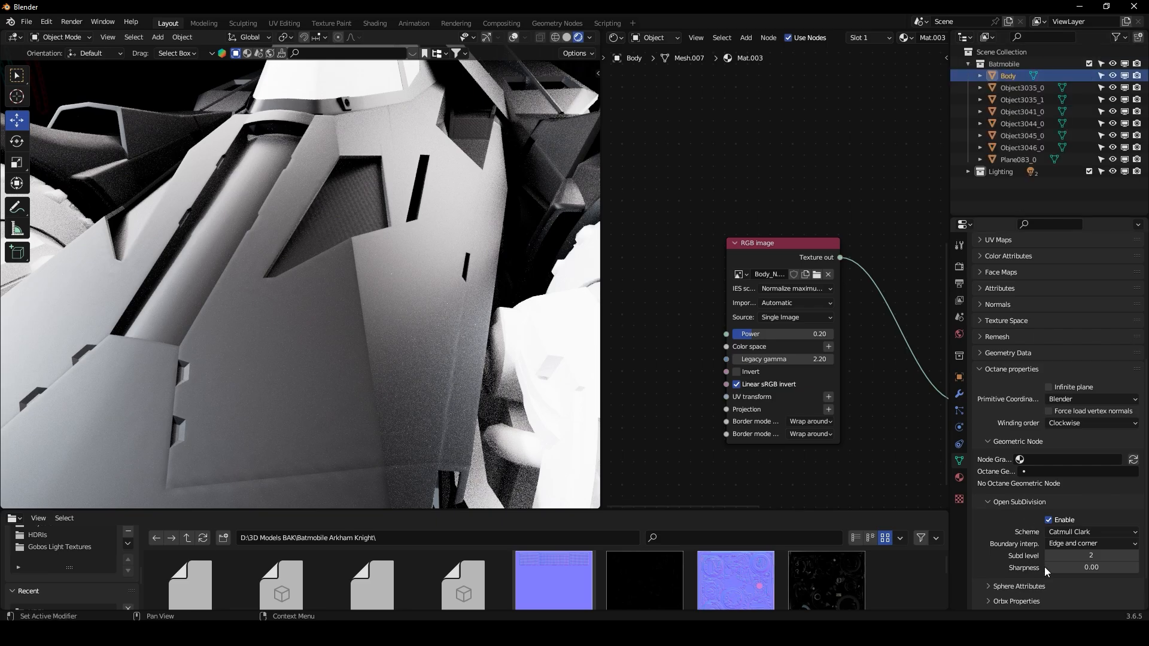
Step: Hide and re-show the Body in the viewports to refresh its subdivision, and check the body panels
scroll(466, 273, down, 4)
middle_drag(399, 201, 399, 211)
click(1125, 75)
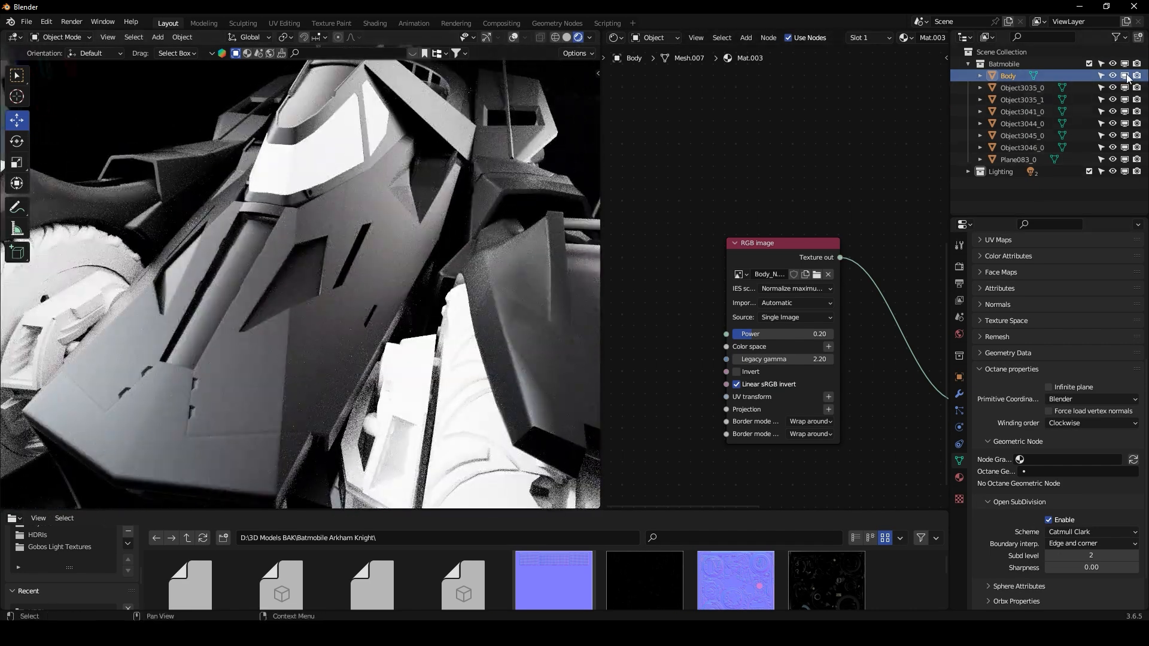
click(1125, 75)
middle_drag(446, 318, 343, 329)
scroll(338, 249, up, 3)
scroll(1096, 551, down, 2)
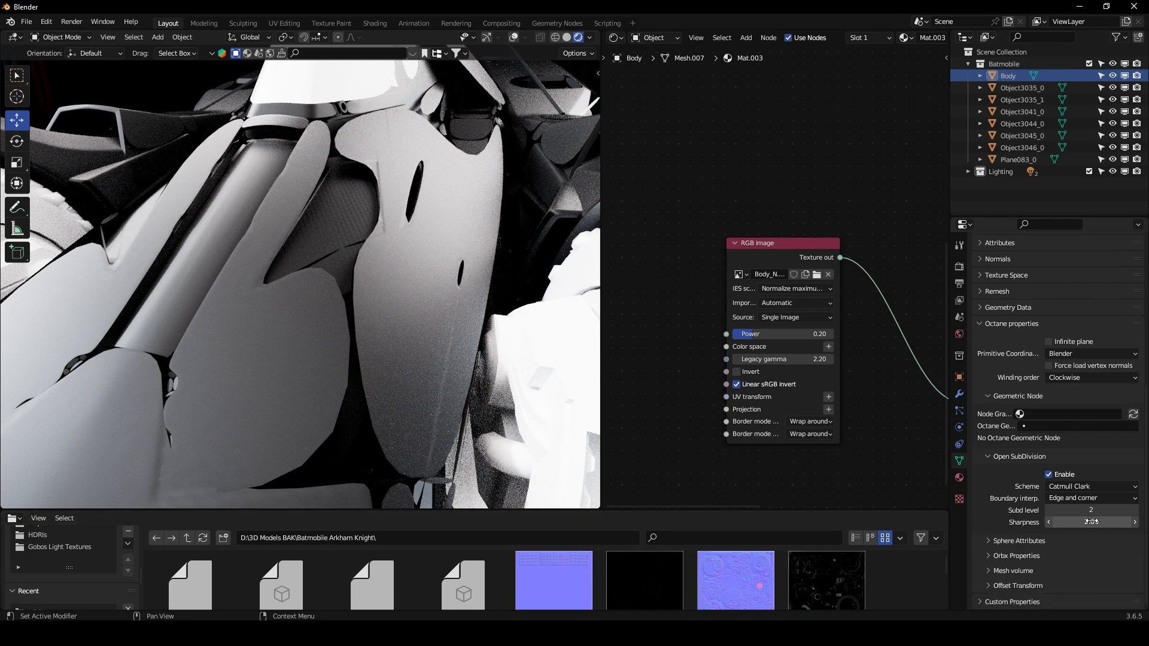
Step: Set the Body's subdivision Sharpness to 2.00, refresh it by toggling its viewport visibility, and inspect the panel edges
click(1126, 77)
click(1125, 76)
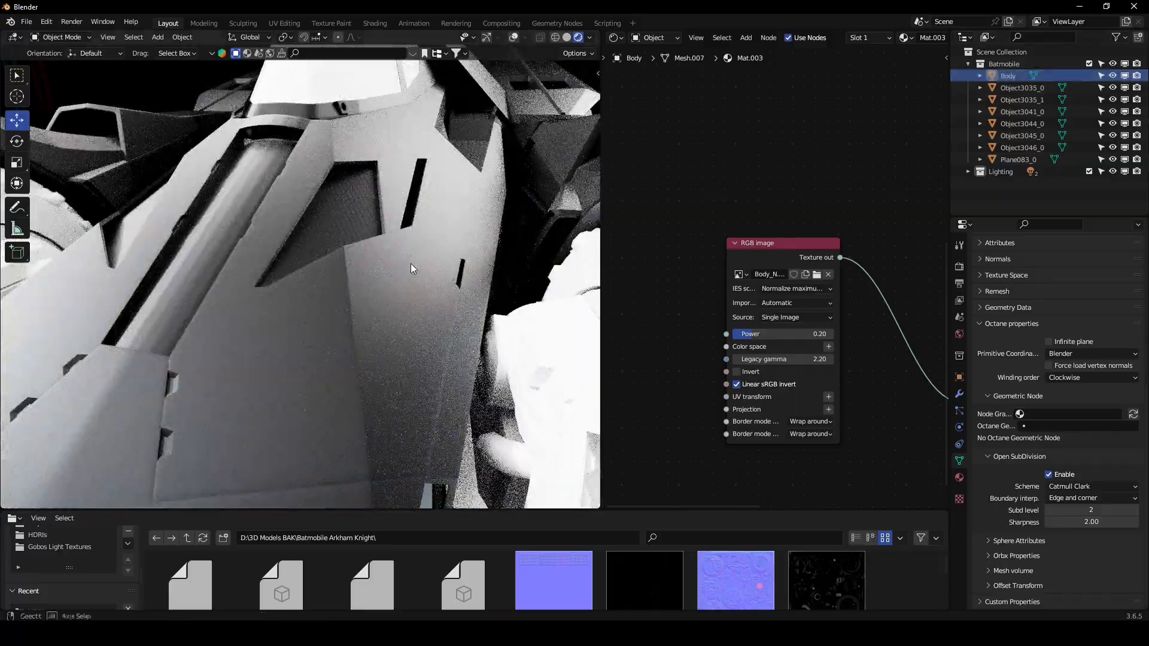
scroll(419, 260, down, 4)
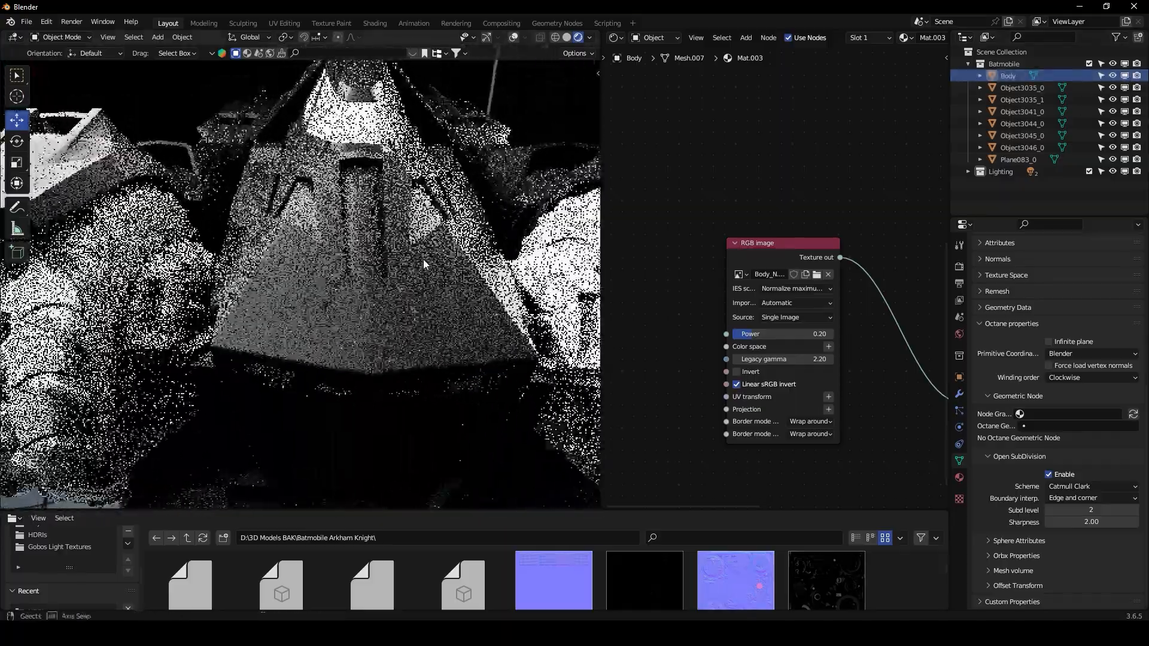
middle_drag(426, 259, 403, 268)
scroll(403, 267, up, 7)
scroll(404, 267, down, 5)
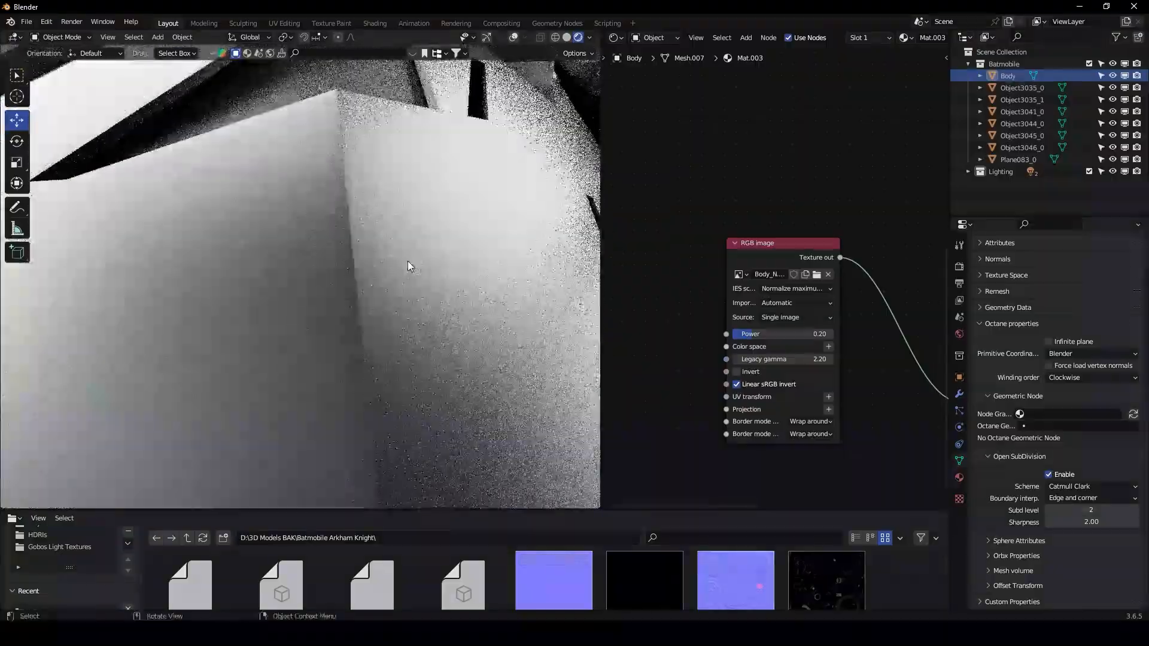
middle_drag(407, 261, 455, 258)
key(Return)
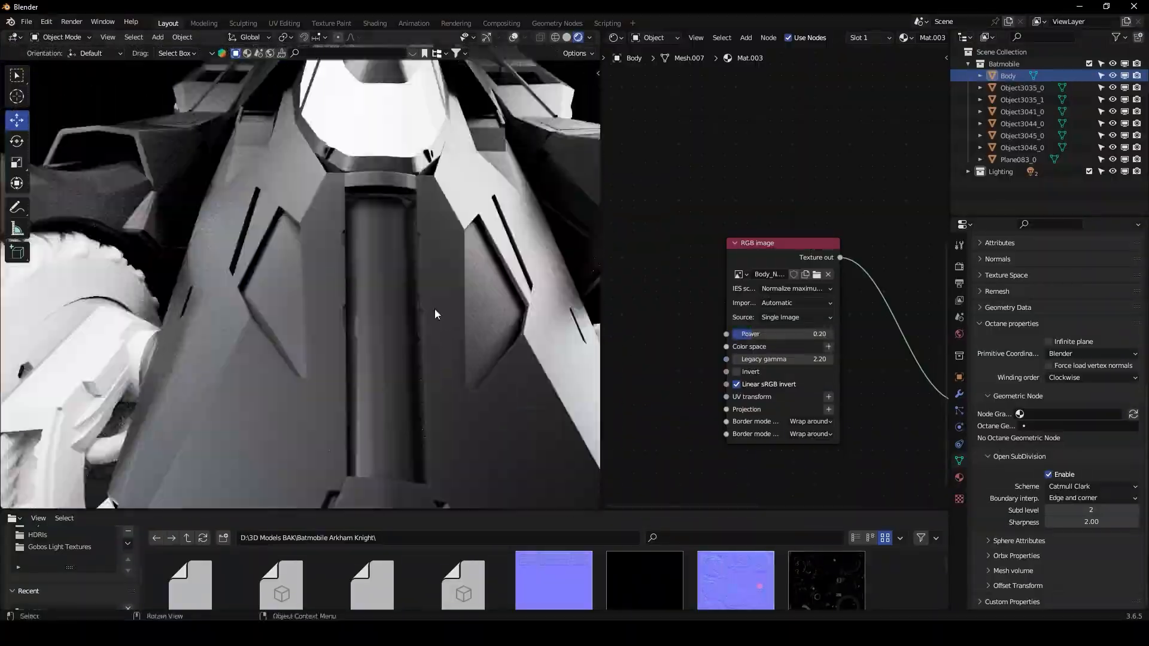
Step: Add a Round edges node to the Body material's Round edges input and place it below the normal map node
middle_drag(445, 310, 376, 299)
scroll(834, 387, down, 2)
middle_drag(834, 388, 787, 382)
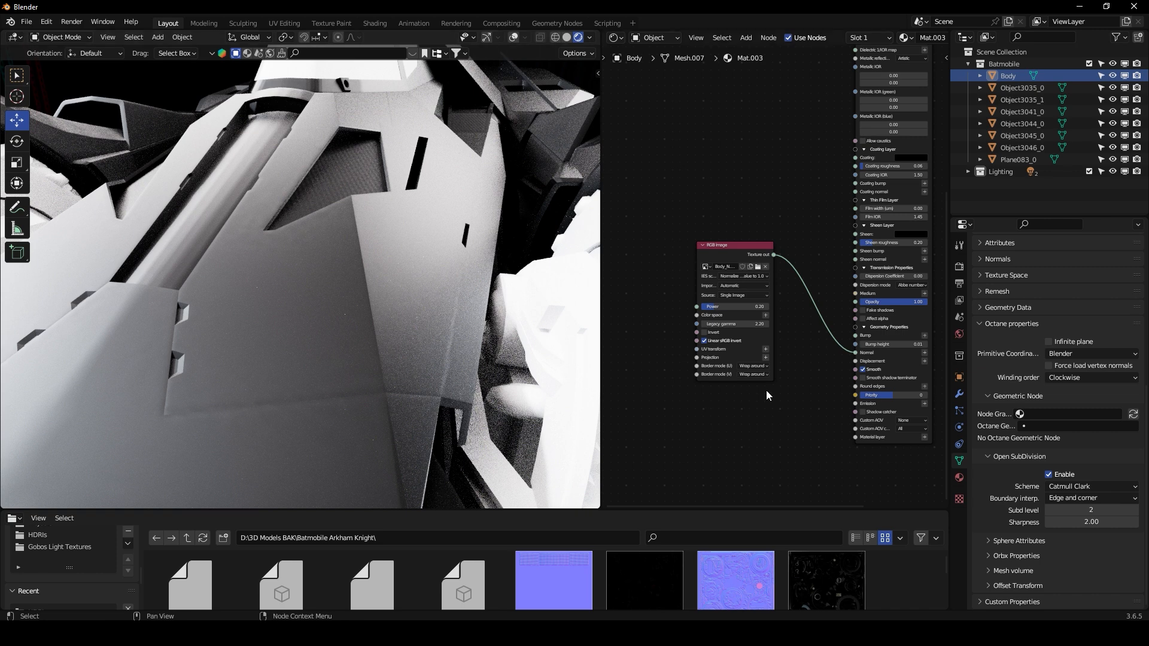
middle_drag(774, 418, 750, 383)
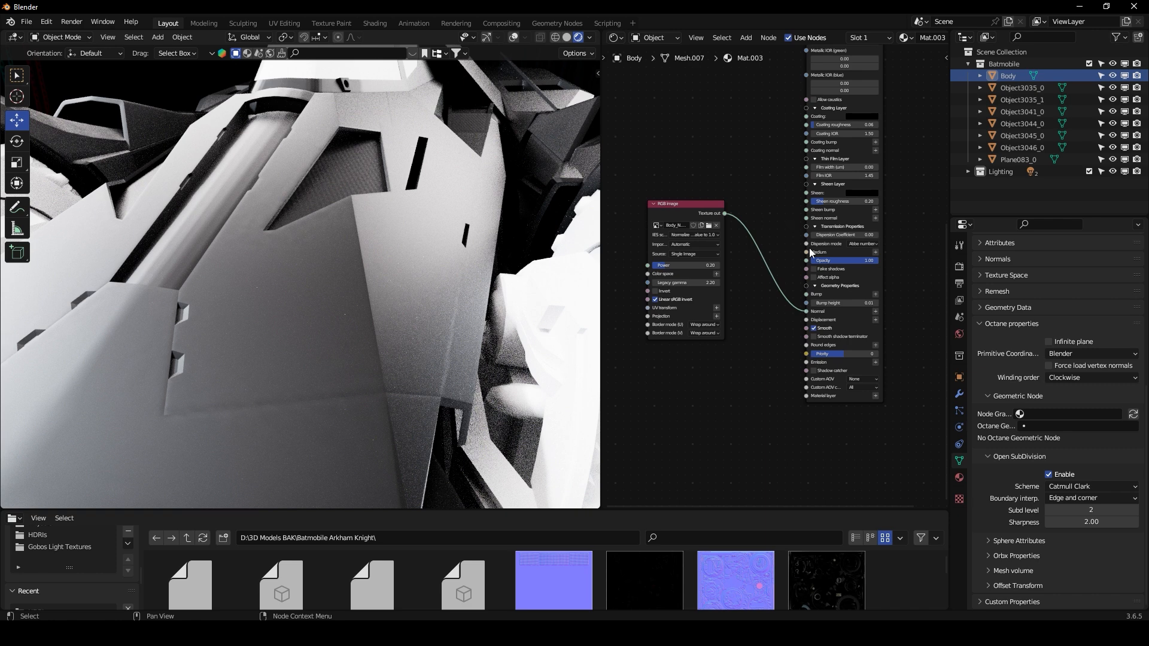
scroll(721, 383, up, 2)
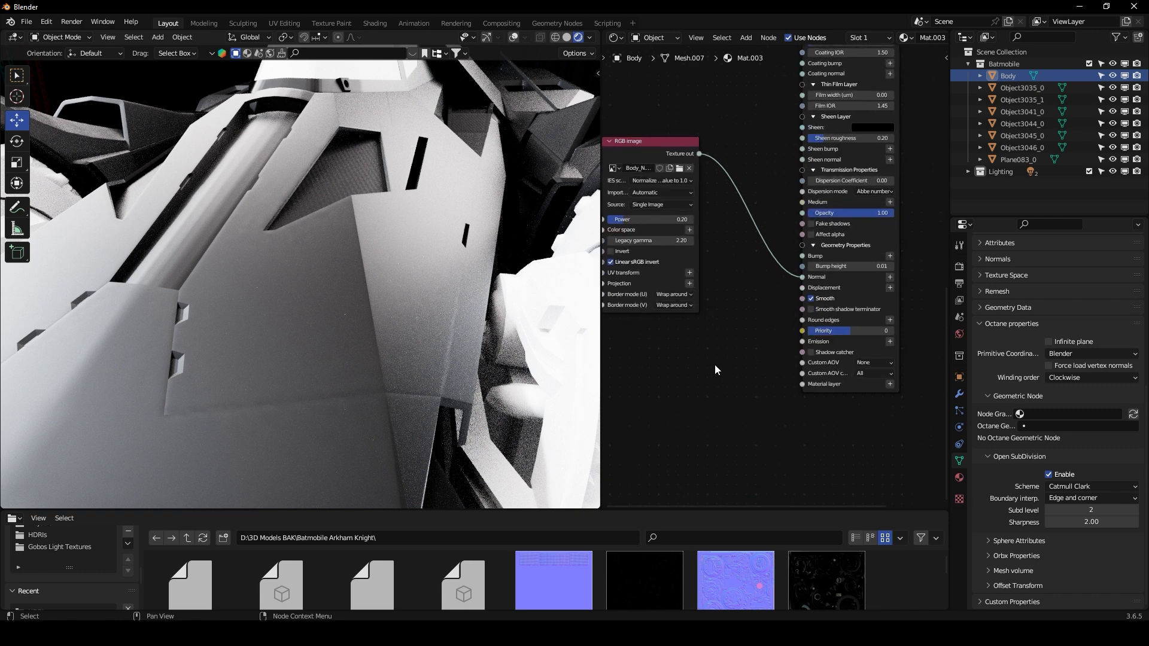
middle_drag(714, 364, 733, 353)
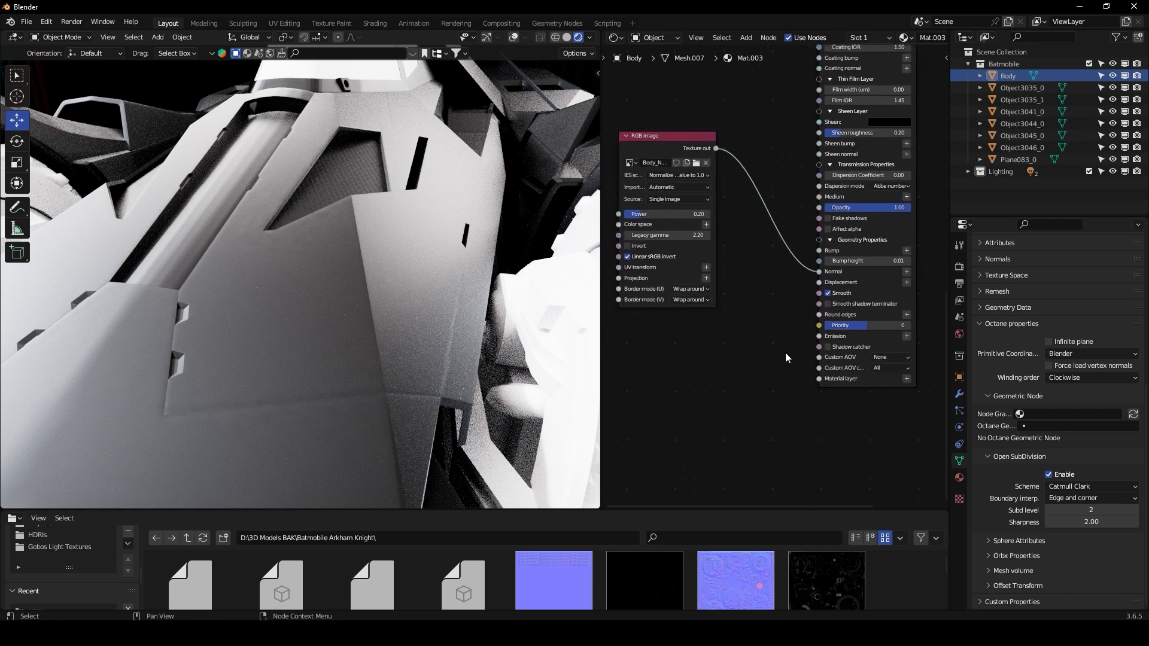
click(906, 315)
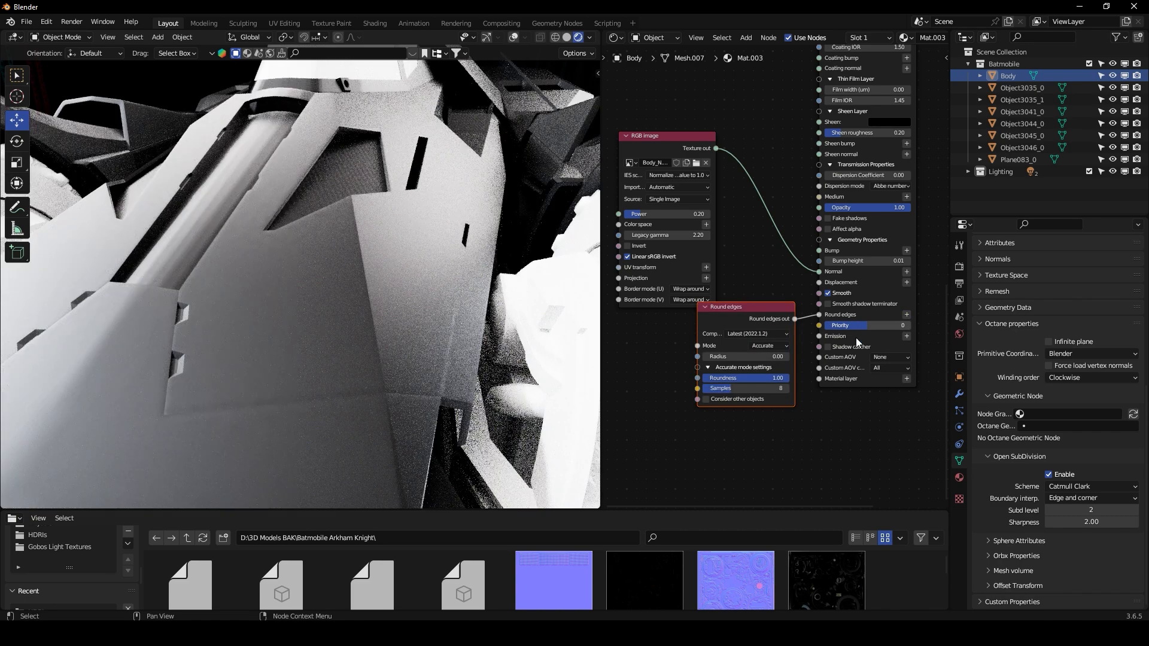
click(717, 334)
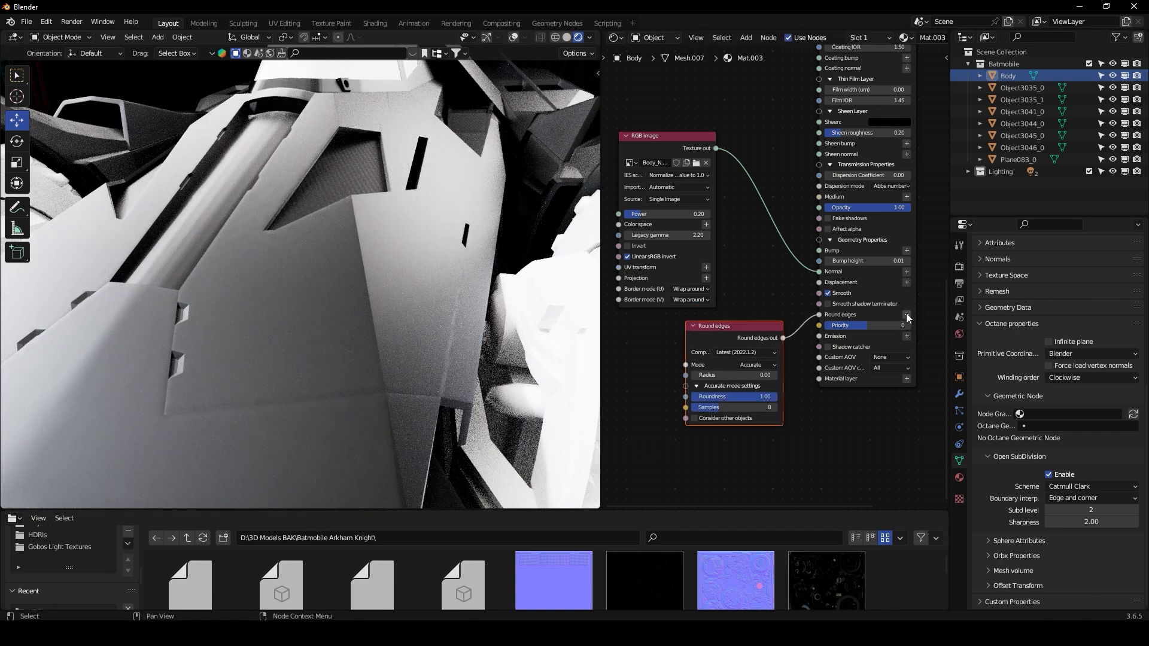
Step: Set the Round edges node's Radius to 0.03 and Samples to 16, checking the body's panel edges
scroll(886, 361, up, 3)
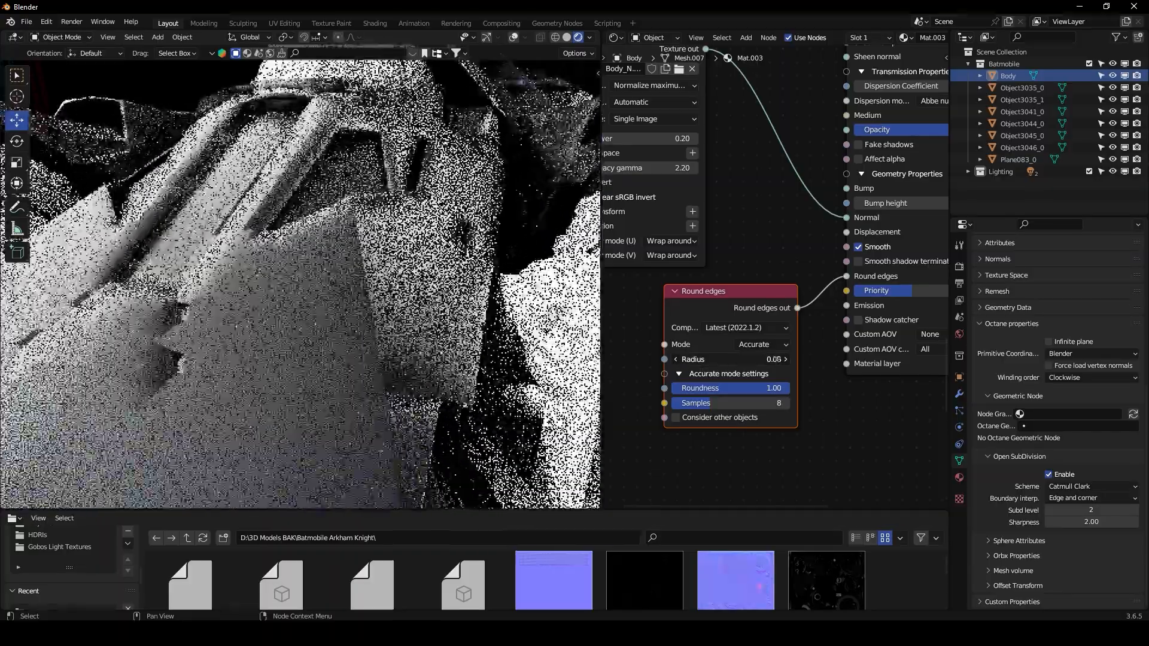
drag(730, 360, 738, 360)
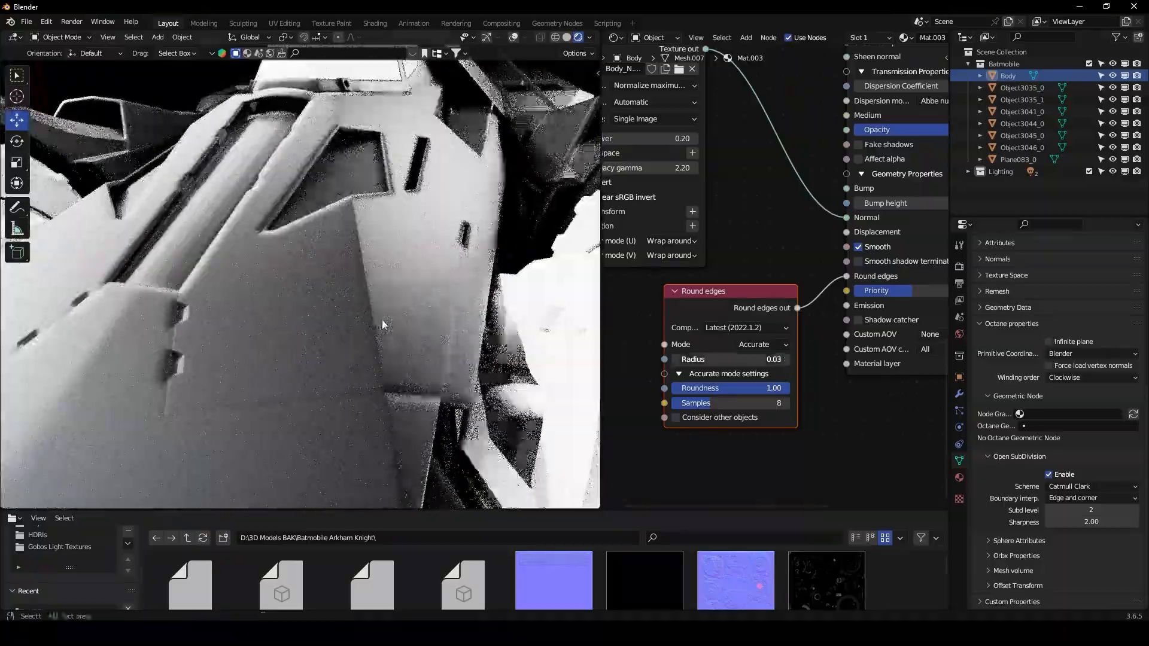
middle_drag(380, 322, 389, 322)
scroll(389, 321, up, 6)
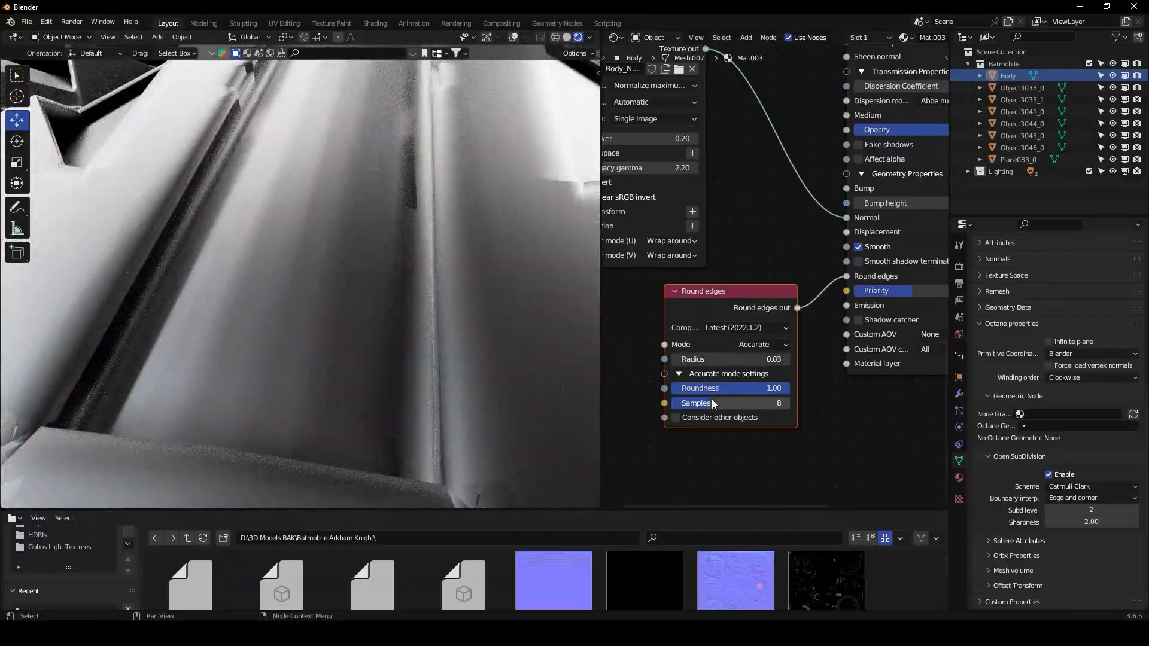
drag(712, 401, 791, 401)
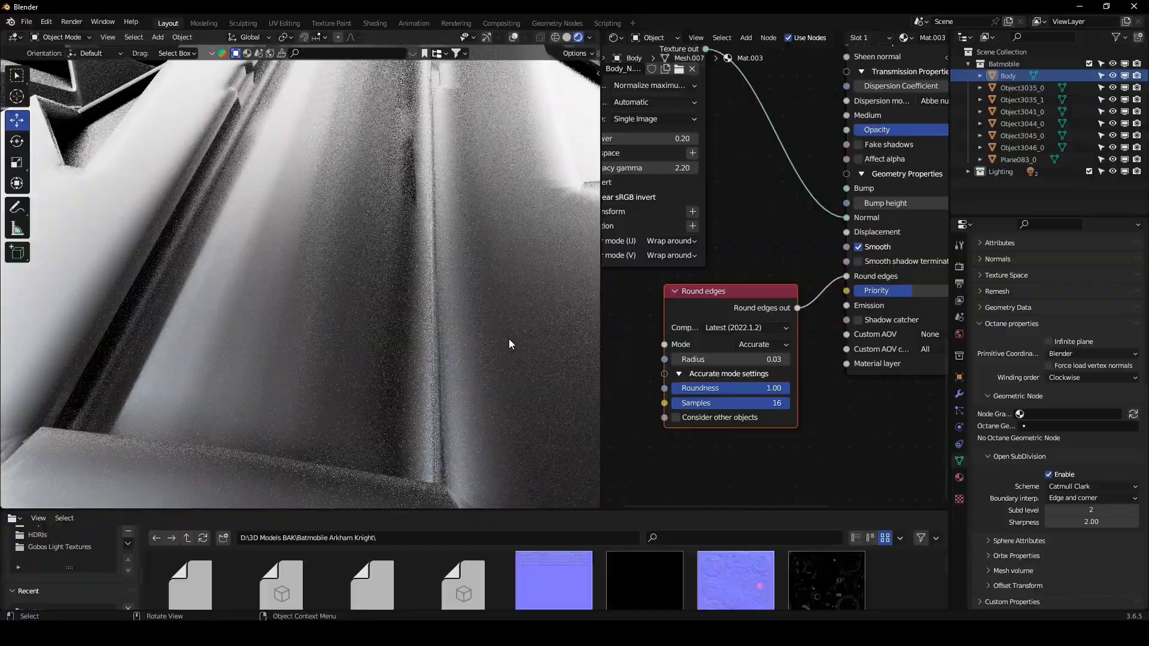
scroll(508, 342, down, 6)
scroll(507, 341, up, 6)
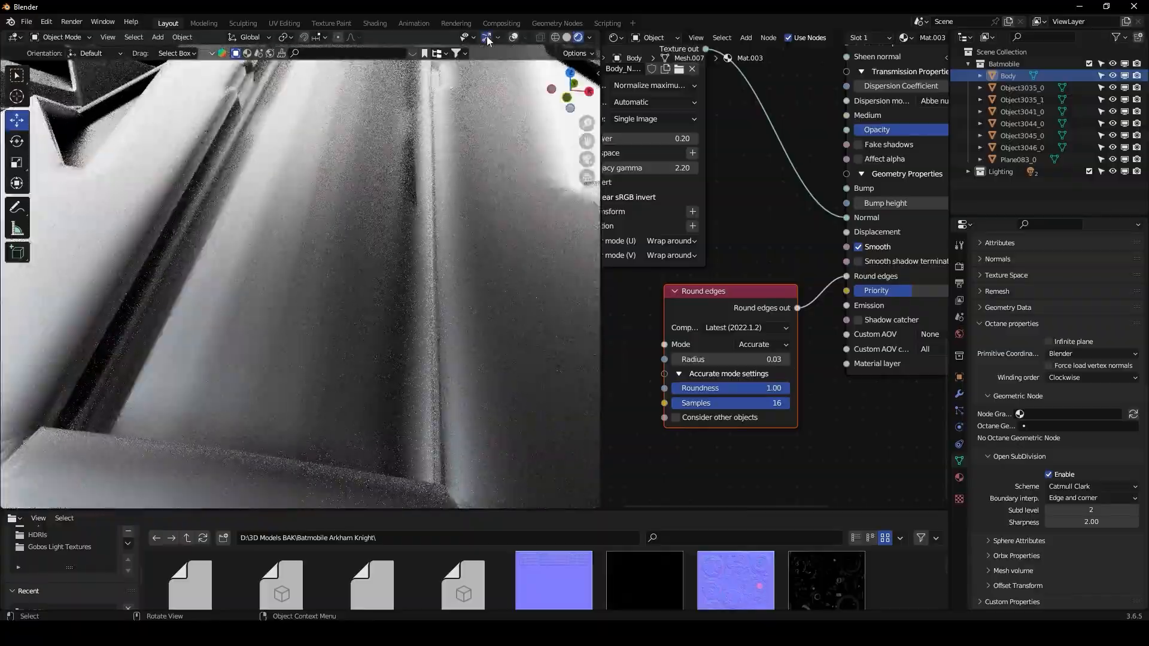
drag(587, 145, 520, 66)
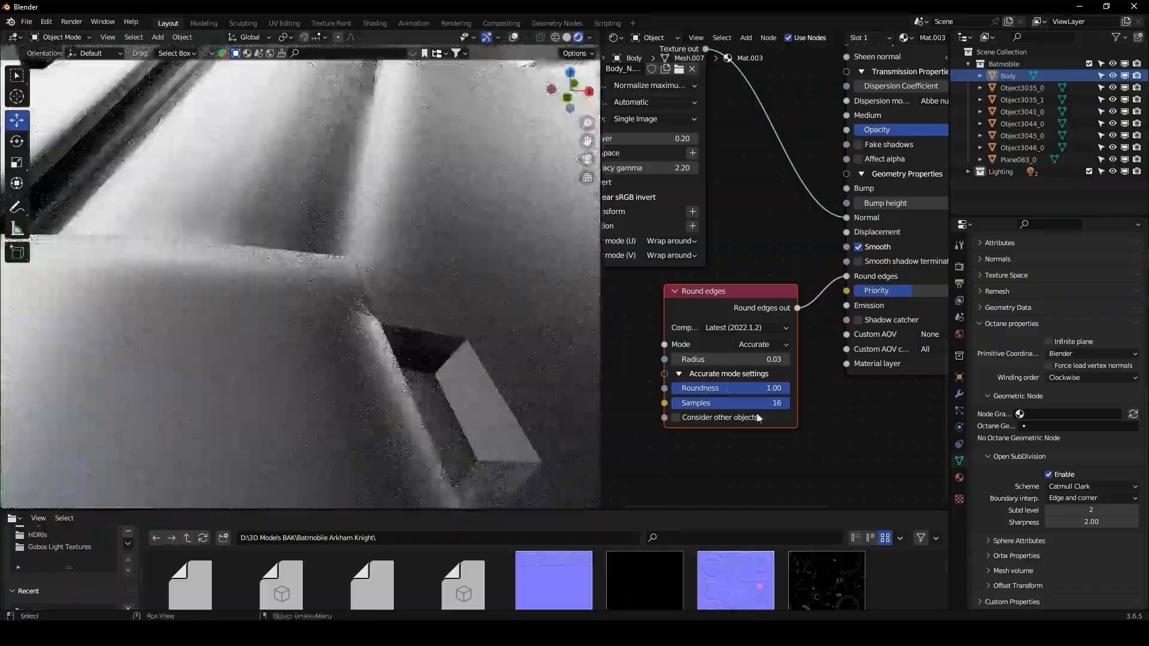
drag(765, 404, 791, 407)
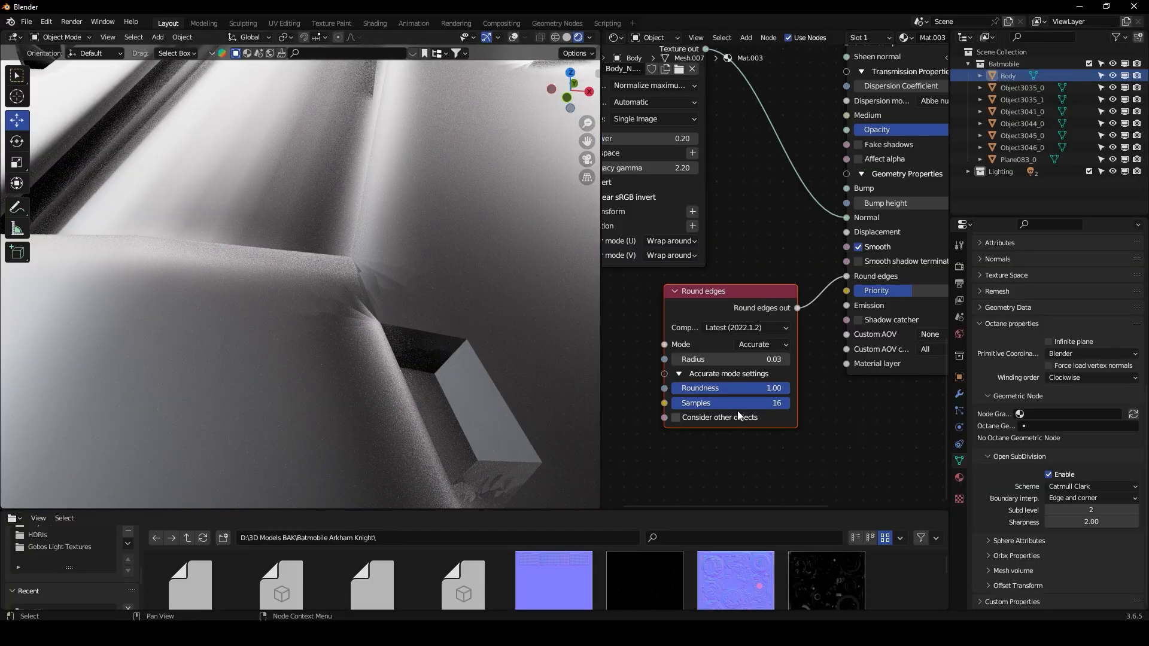
Step: Set the Round edges node's Roundness to 0.34 and Radius to 0.001
drag(783, 389, 712, 389)
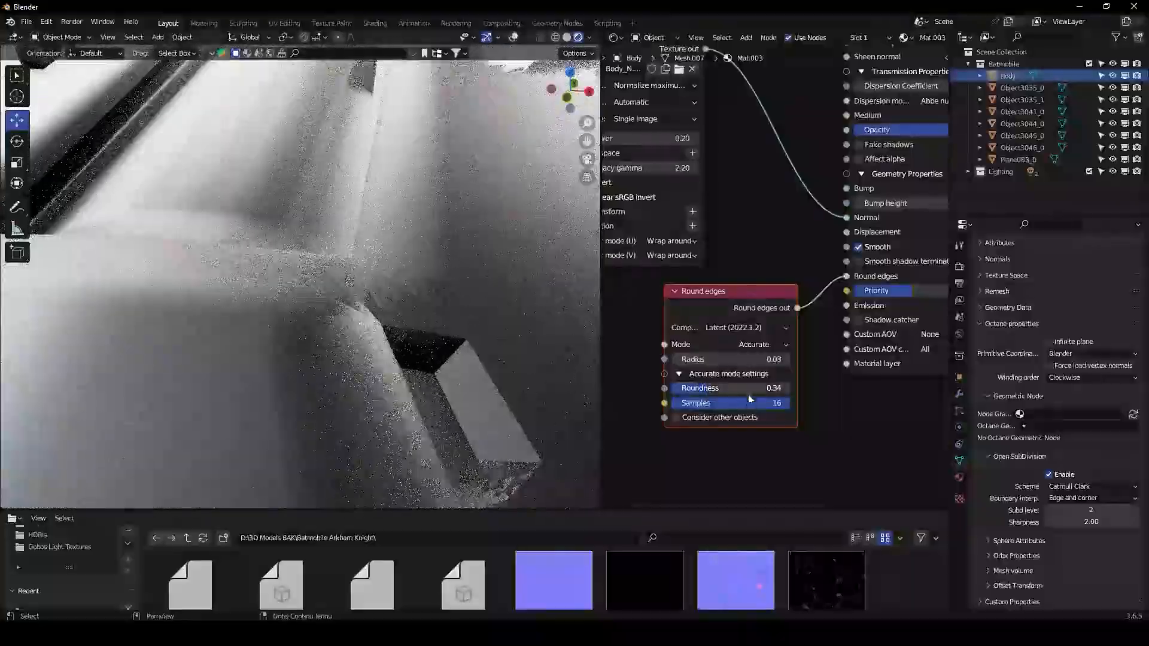
key(Return)
click(706, 359)
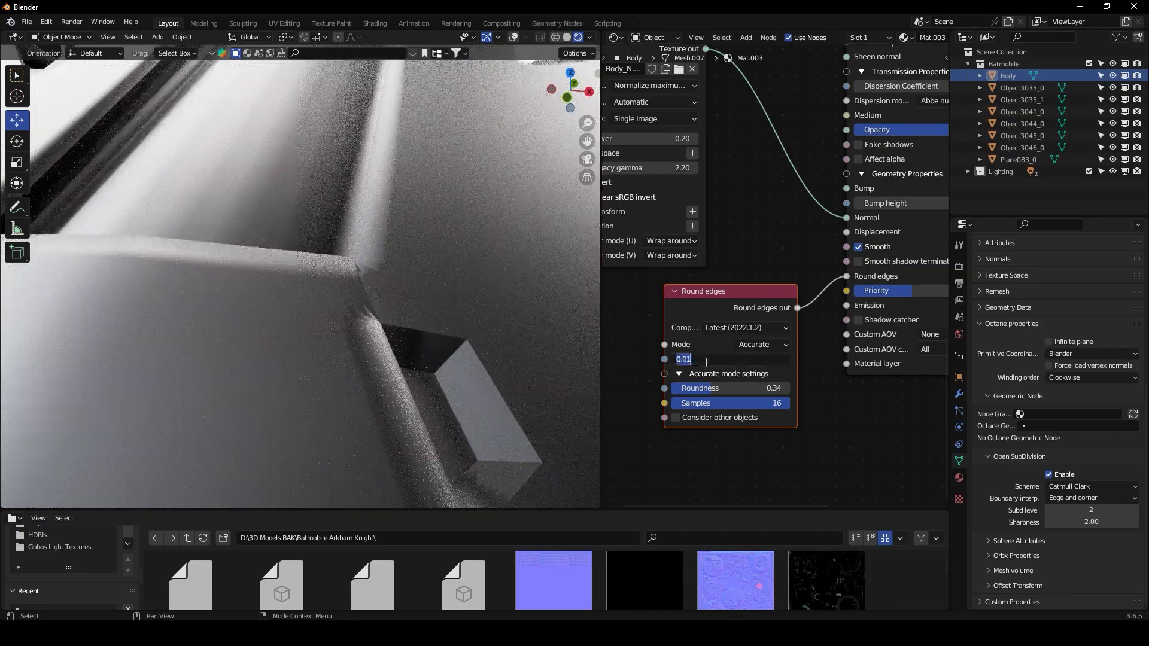
text(.001)
key(Return)
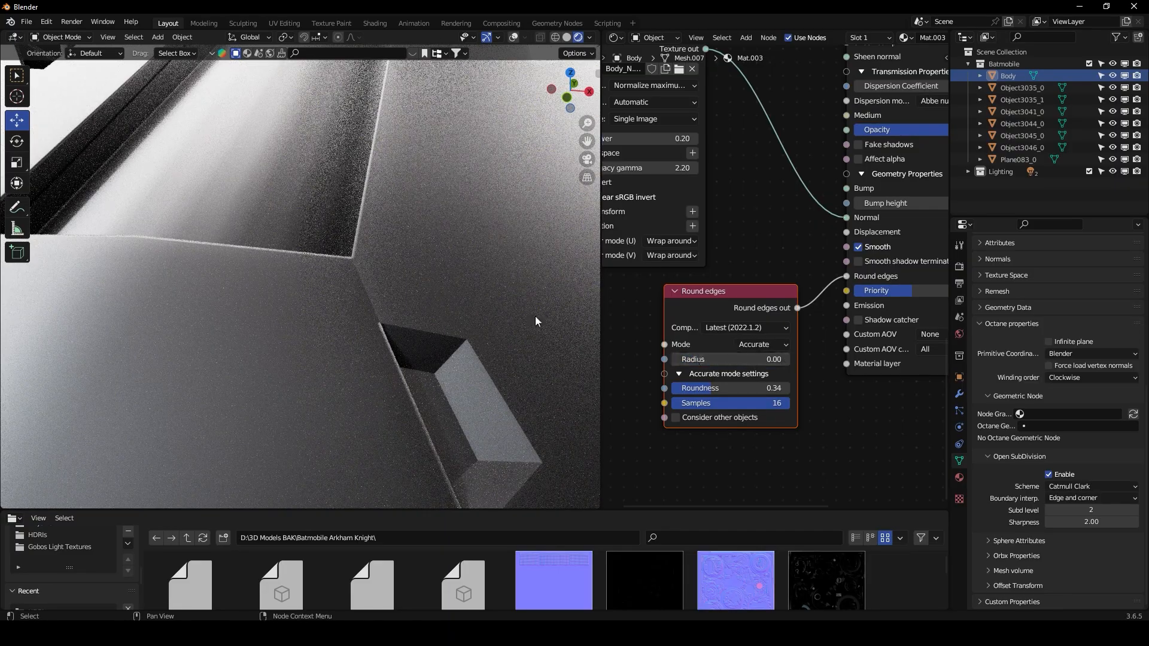
Step: Compare the body edges, keep the Round edges node linked to the material, and set its Radius to 0.002
scroll(424, 274, down, 10)
scroll(424, 270, up, 5)
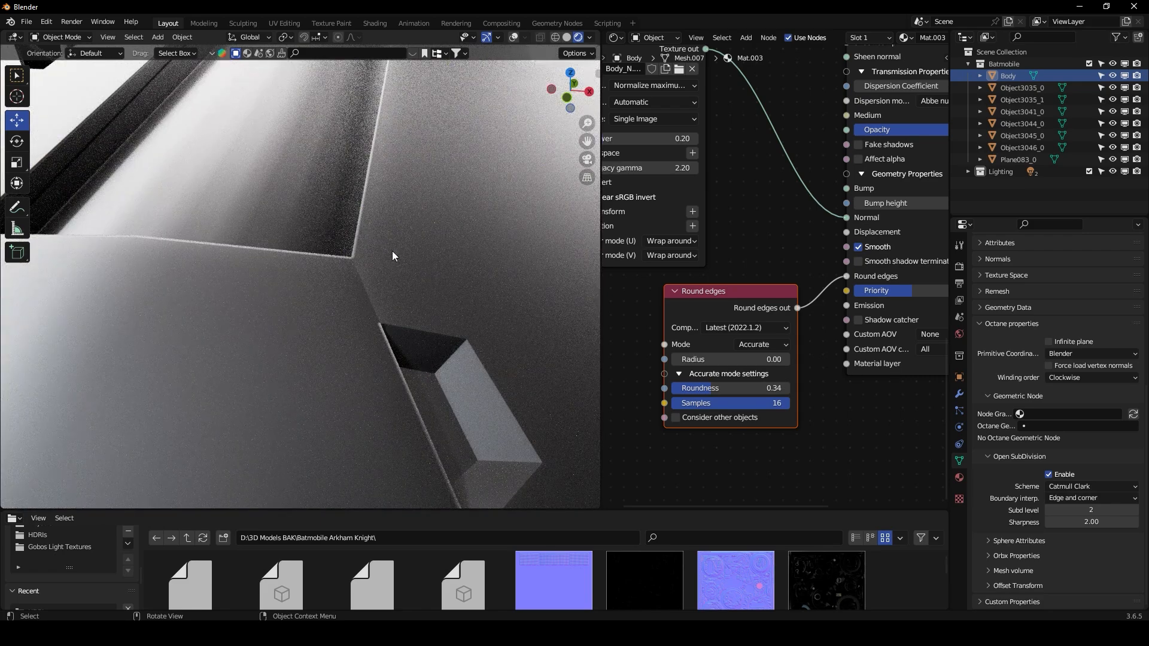
mouse_move(834, 282)
mouse_down()
mouse_move(825, 275)
mouse_move(846, 276)
mouse_up()
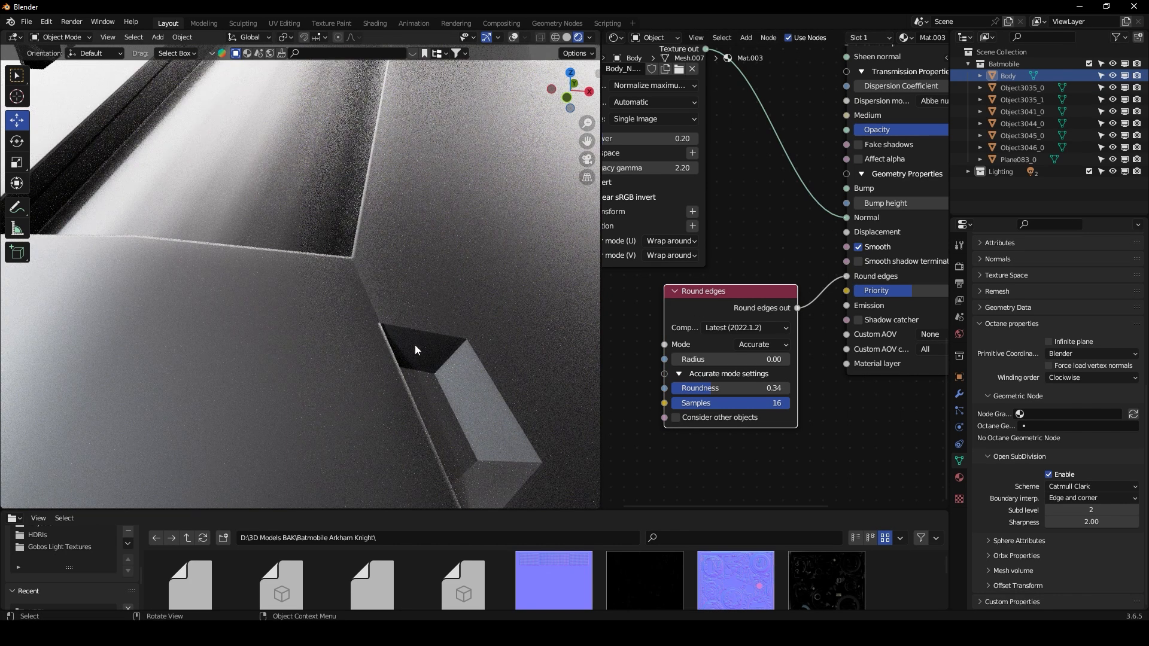
scroll(383, 240, down, 5)
scroll(367, 169, up, 4)
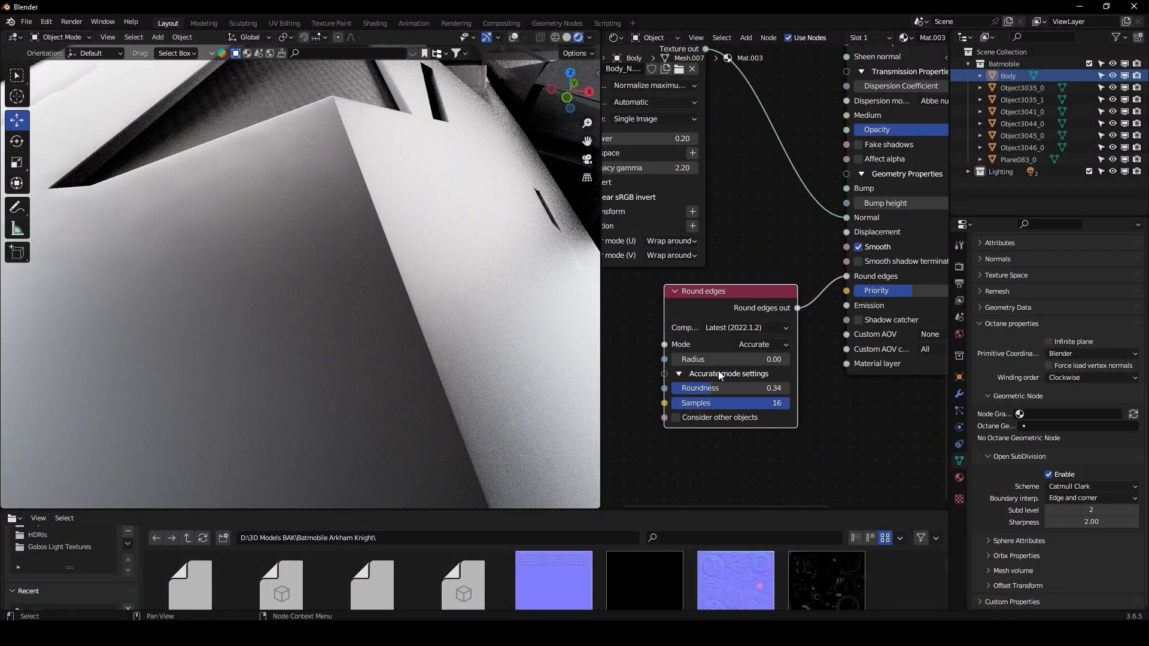
key(Return)
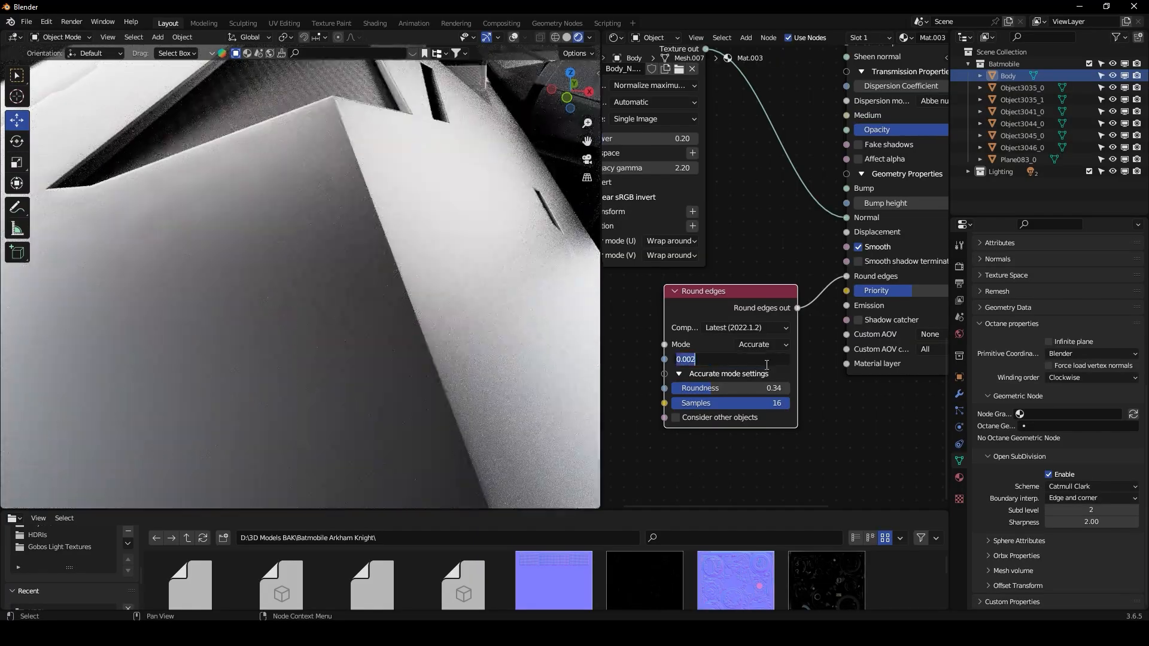
key(Return)
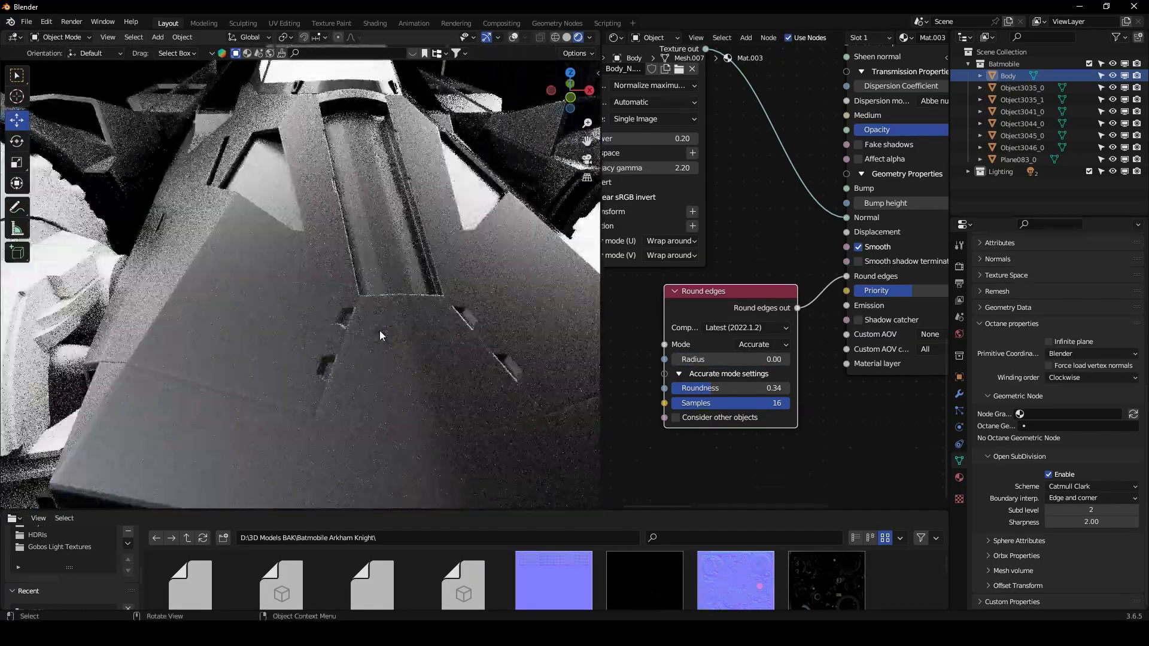
Step: Examine the rounded edges on the Batmobile body up close and from a distance
scroll(371, 329, up, 6)
scroll(371, 329, down, 9)
middle_drag(367, 326, 468, 313)
scroll(384, 321, up, 2)
scroll(436, 320, down, 3)
scroll(755, 180, down, 9)
middle_drag(720, 227, 796, 448)
middle_drag(383, 318, 401, 289)
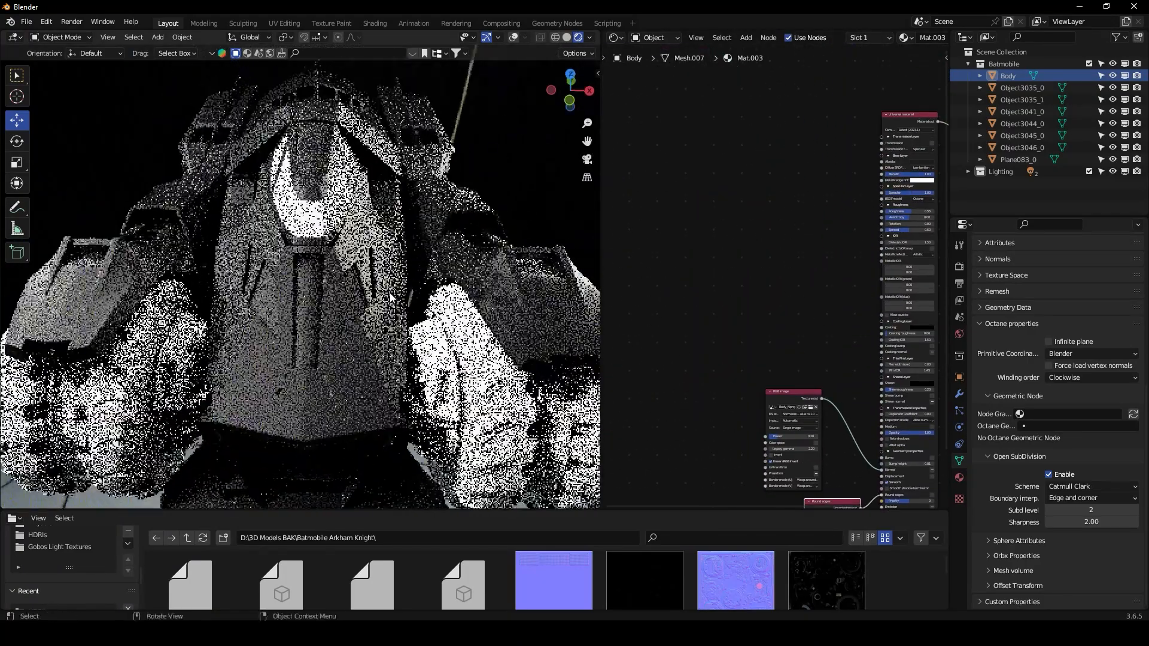
Step: Add a Dirt texture node to the Body material and preview its output directly on the body
key(shift+a)
text(dirt)
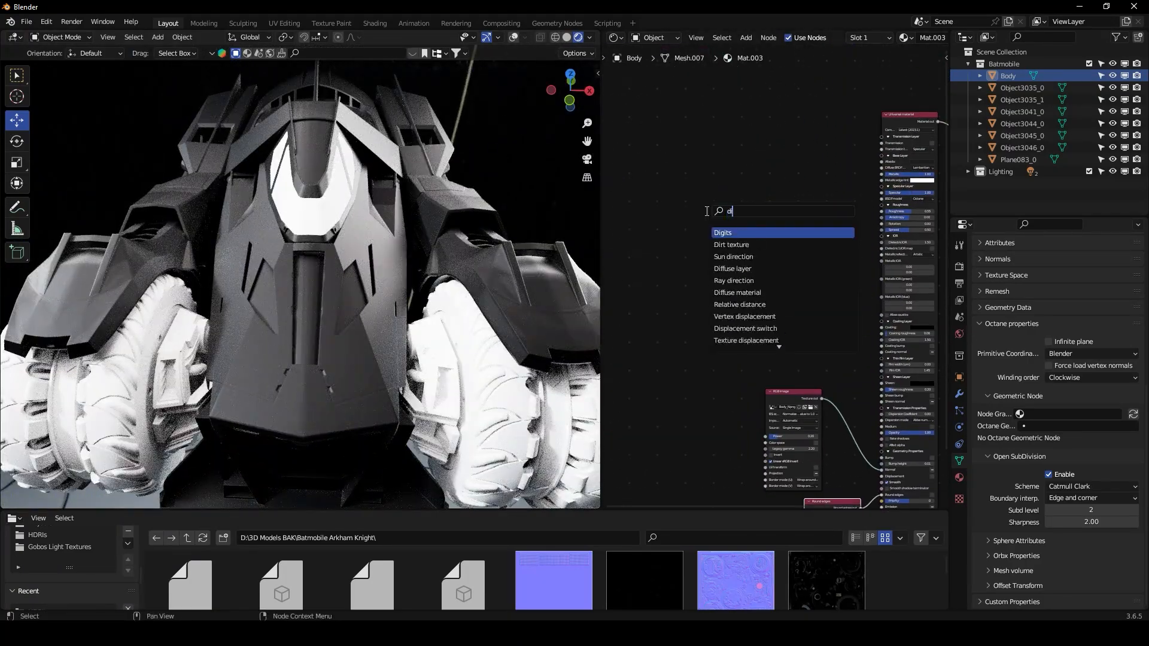
click(728, 234)
click(663, 154)
middle_drag(662, 154, 706, 235)
ctrl+middle_drag(706, 235, 728, 240)
ctrl+shift+click(719, 211)
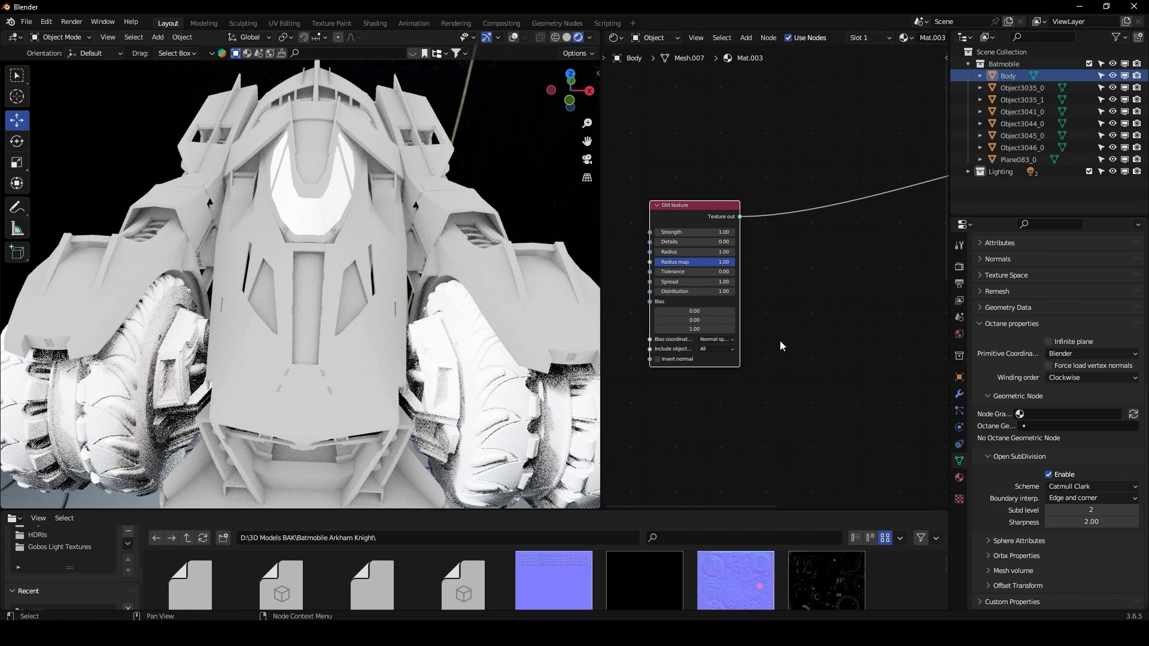
Step: Enable Invert normal on the Dirt texture and set its Tolerance to 0.30
middle_drag(780, 340, 832, 336)
scroll(821, 320, up, 4)
click(675, 368)
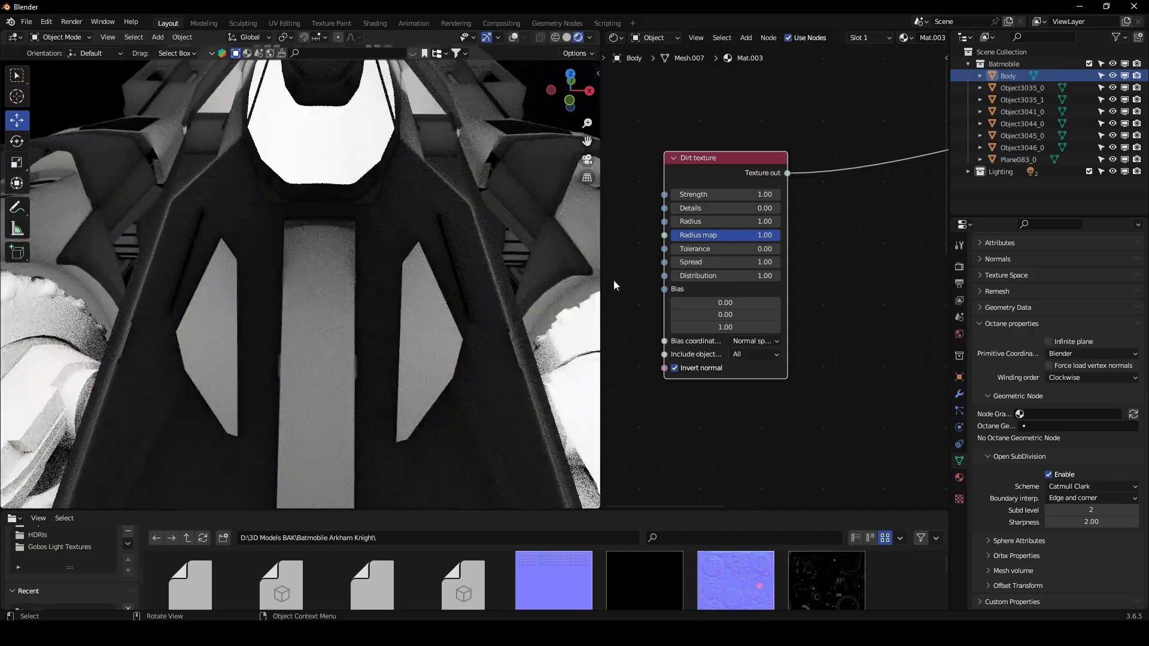
drag(688, 247, 724, 248)
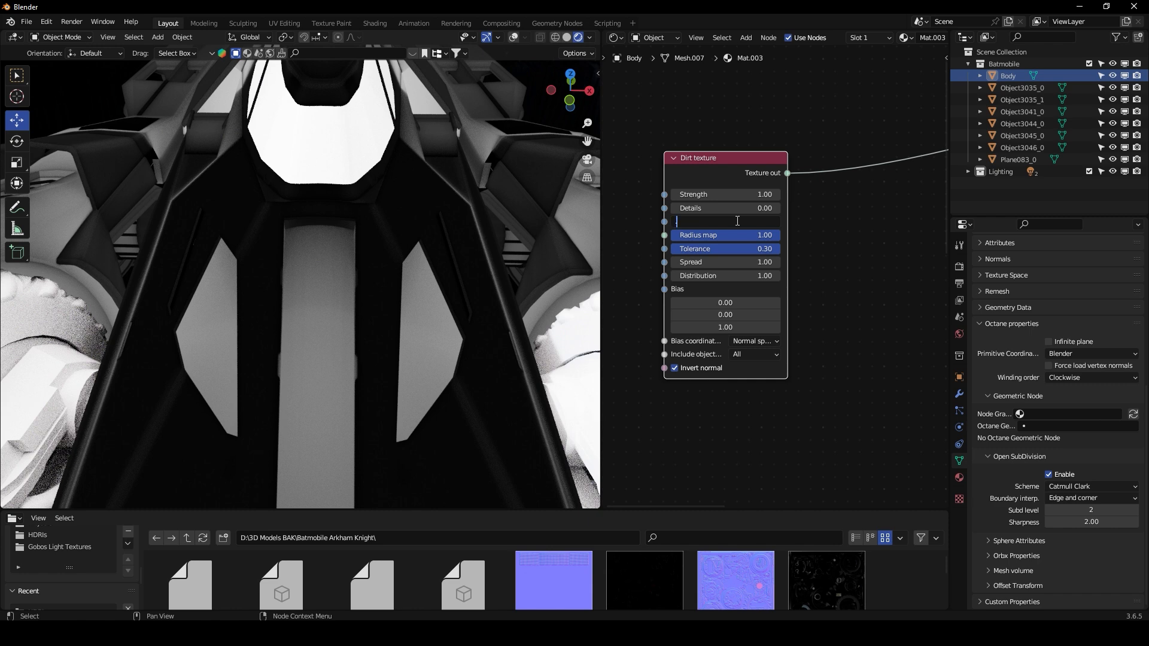
Step: Set the Dirt texture's Radius to 0.02 and its Strength to 10
click(738, 221)
text(.01)
key(Return)
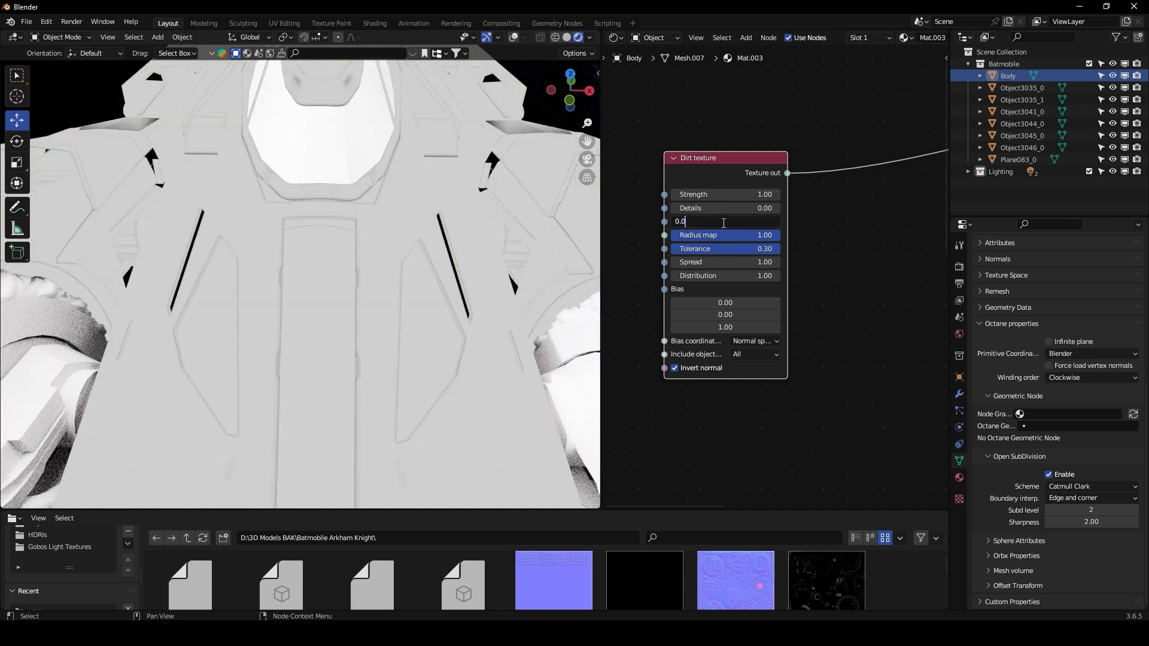
key(Return)
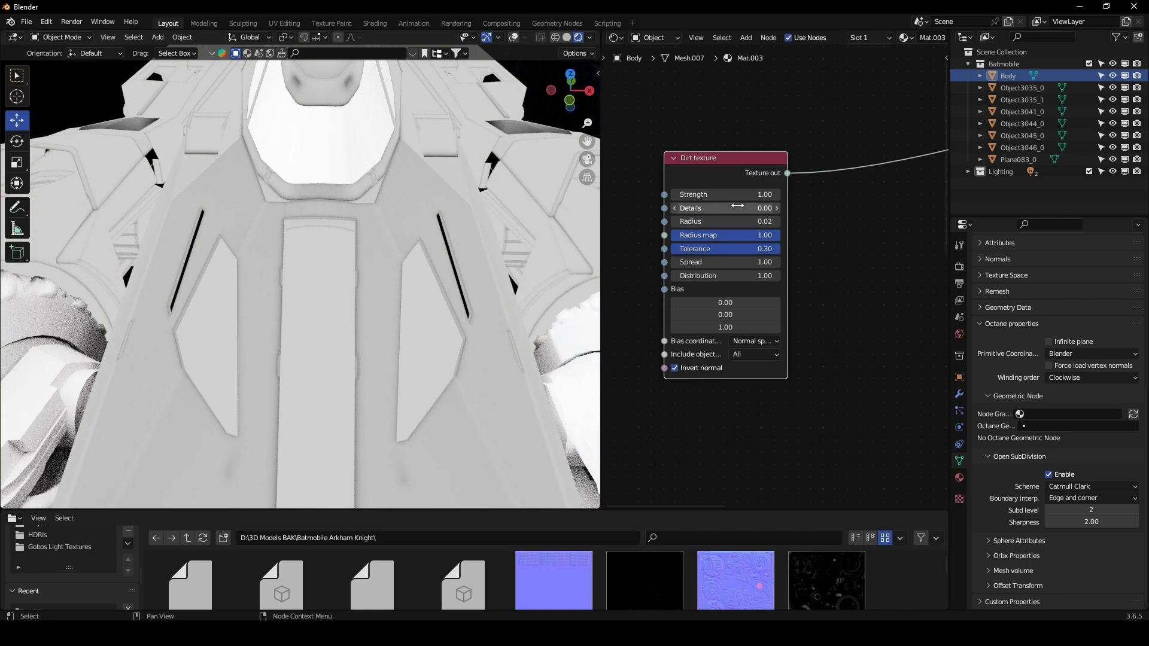
click(748, 191)
text(10)
key(Return)
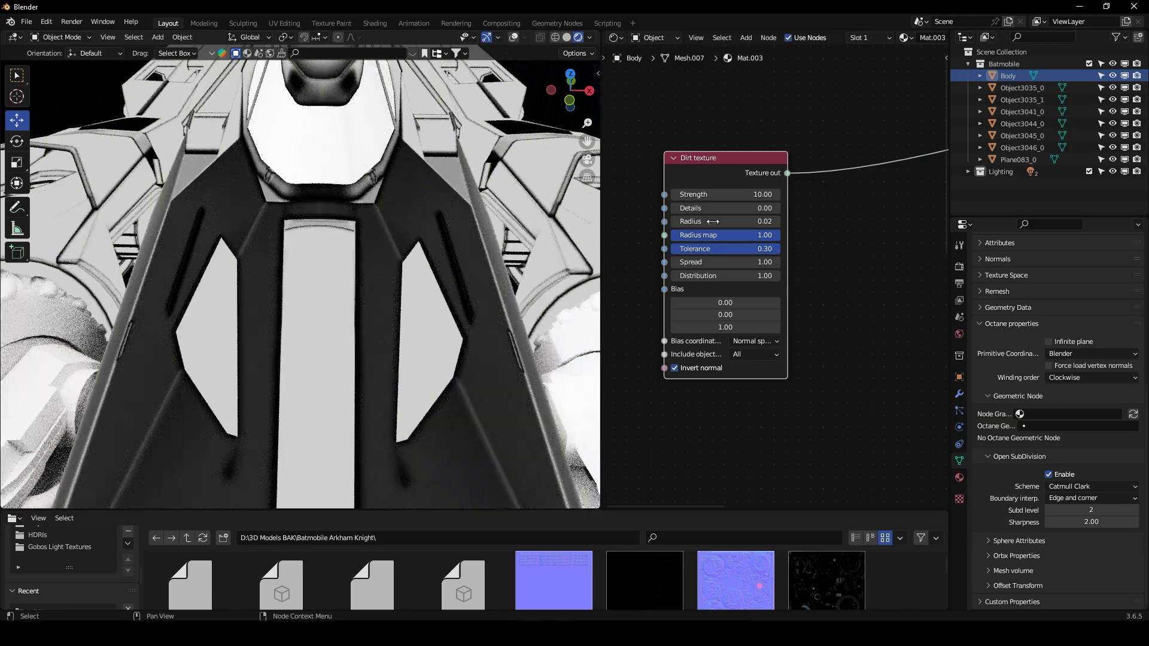
Step: Set the Dirt texture's Details to 11.09, Radius to 0.01, Distribution to 100 and third Bias value to 0, checking the edge mask
drag(742, 208, 765, 209)
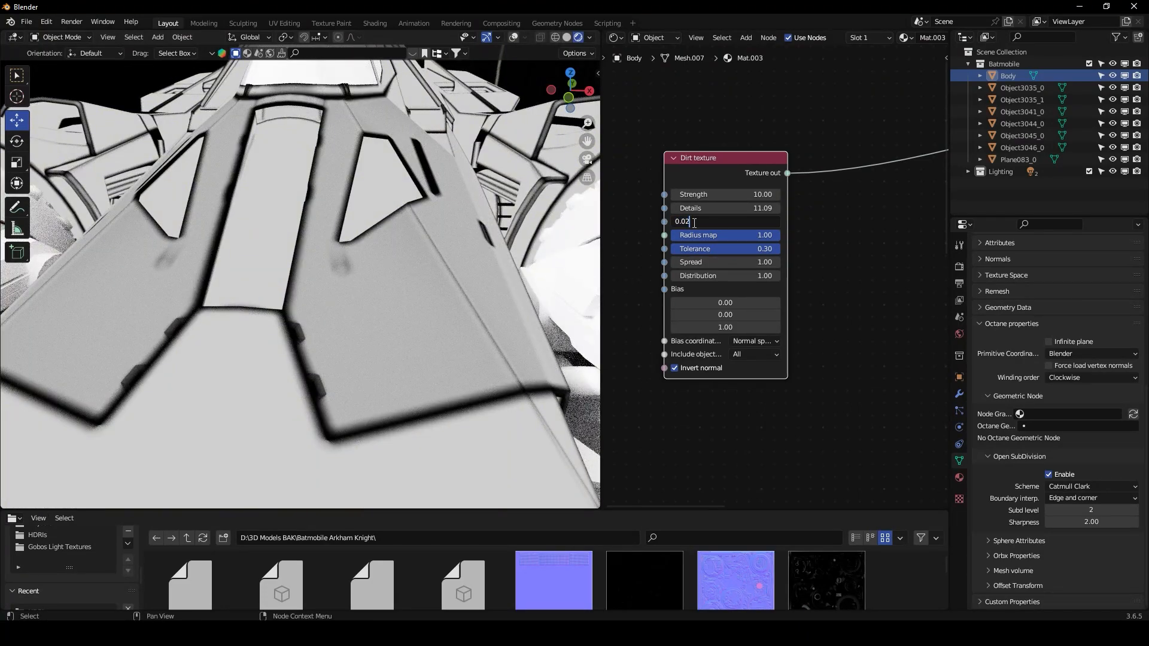
key(Return)
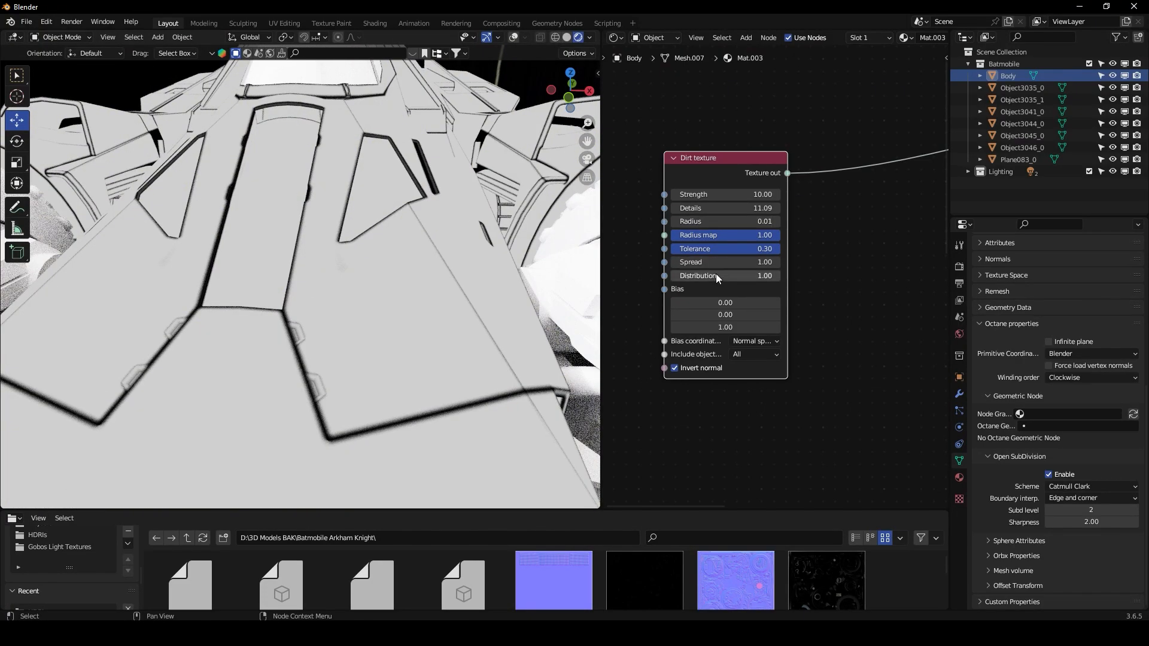
drag(717, 275, 761, 285)
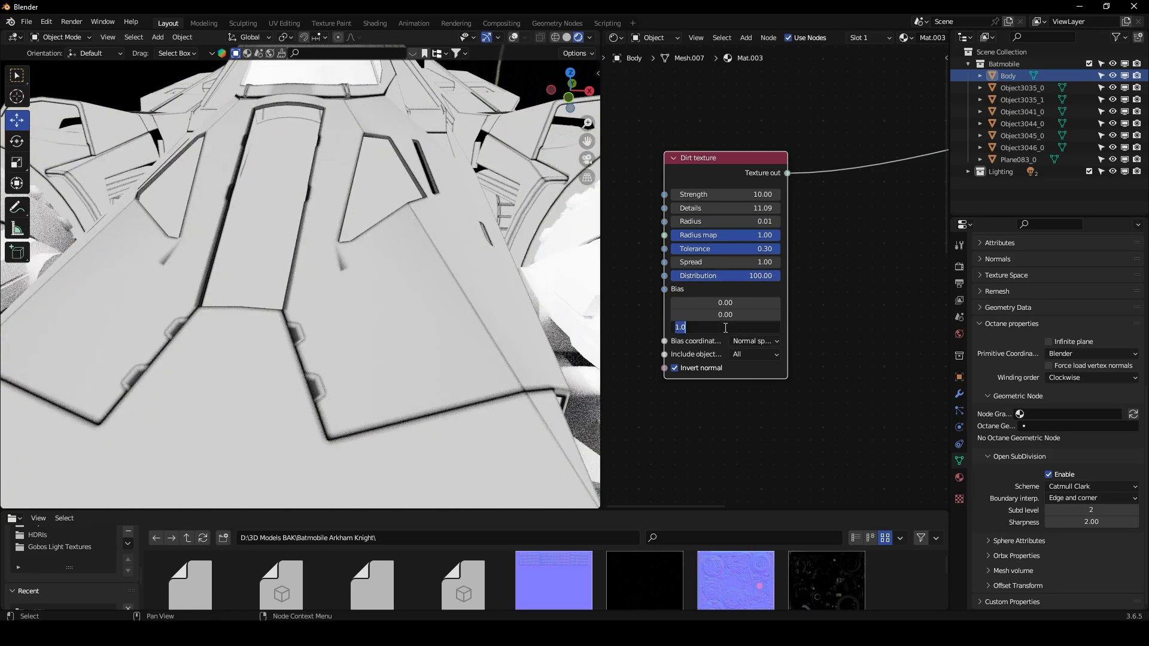
key(Return)
middle_drag(364, 297, 386, 264)
scroll(355, 315, down, 3)
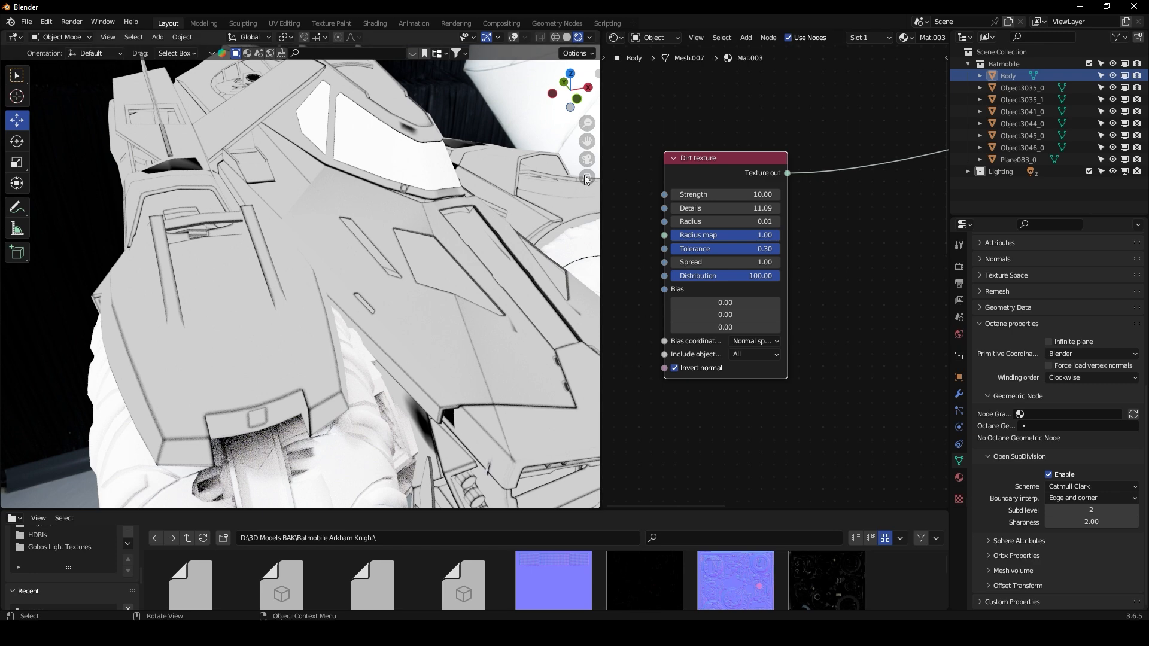
Step: Bring the slnnebuc_4K_Roughness image into the Body material, connect it to the Dirt texture's Radius map and check the edges up close
key(alt+Tab)
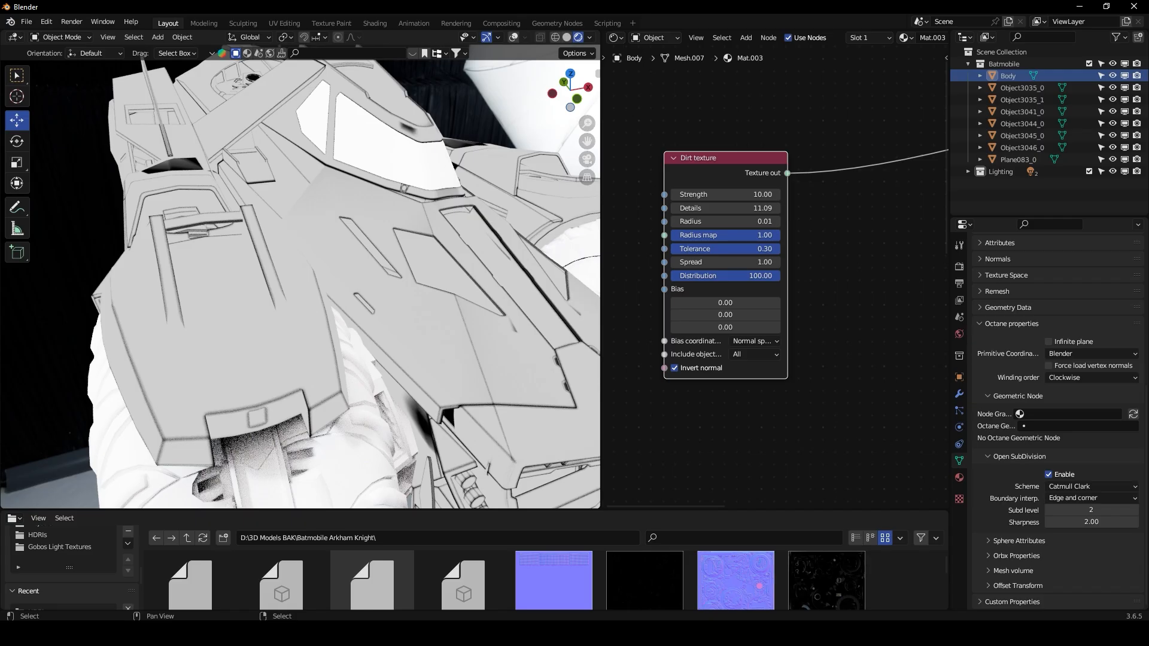
key(alt+Tab)
drag(422, 159, 855, 305)
click(661, 268)
middle_drag(682, 228, 698, 201)
drag(679, 230, 643, 216)
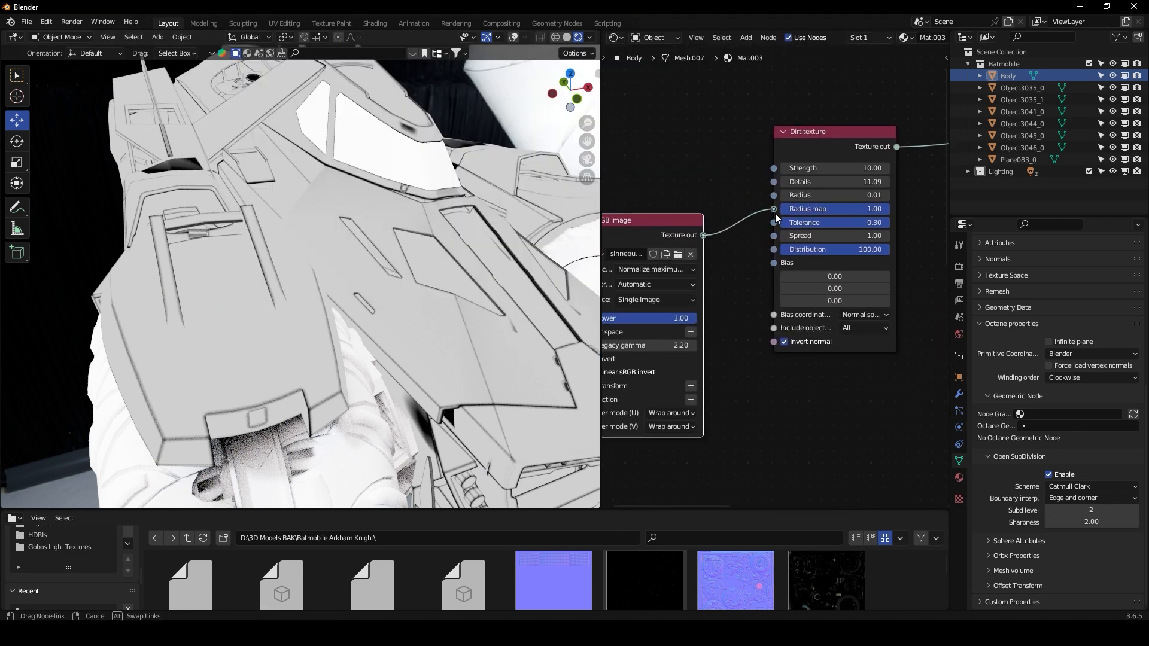
drag(777, 217, 772, 212)
scroll(562, 273, up, 6)
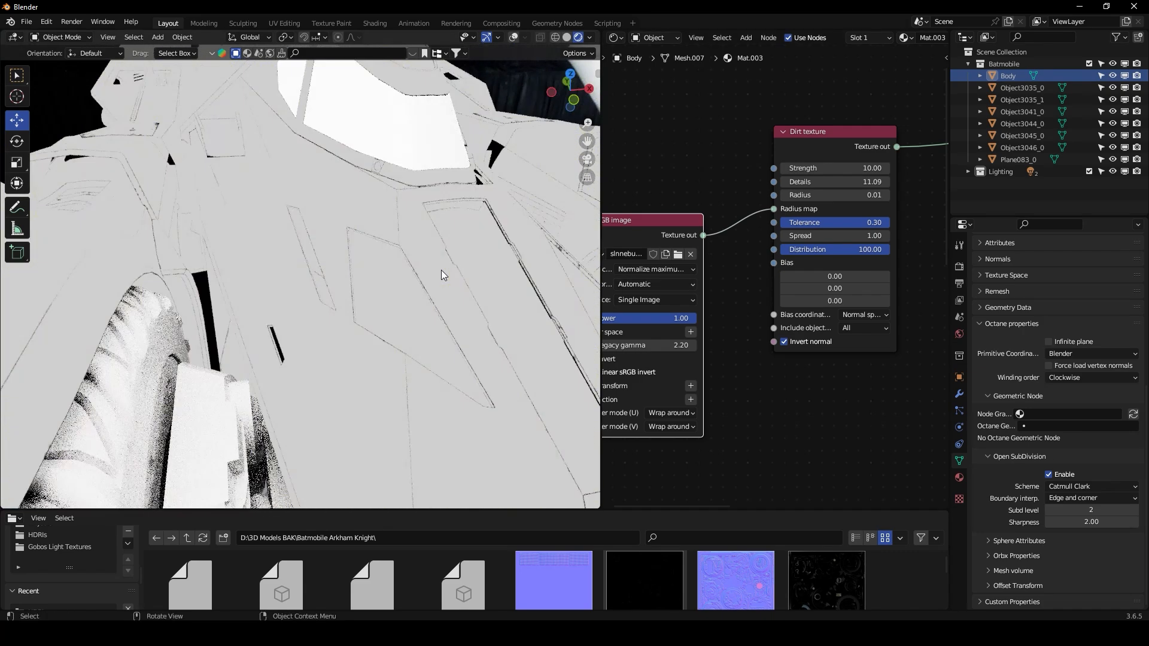
scroll(441, 274, up, 4)
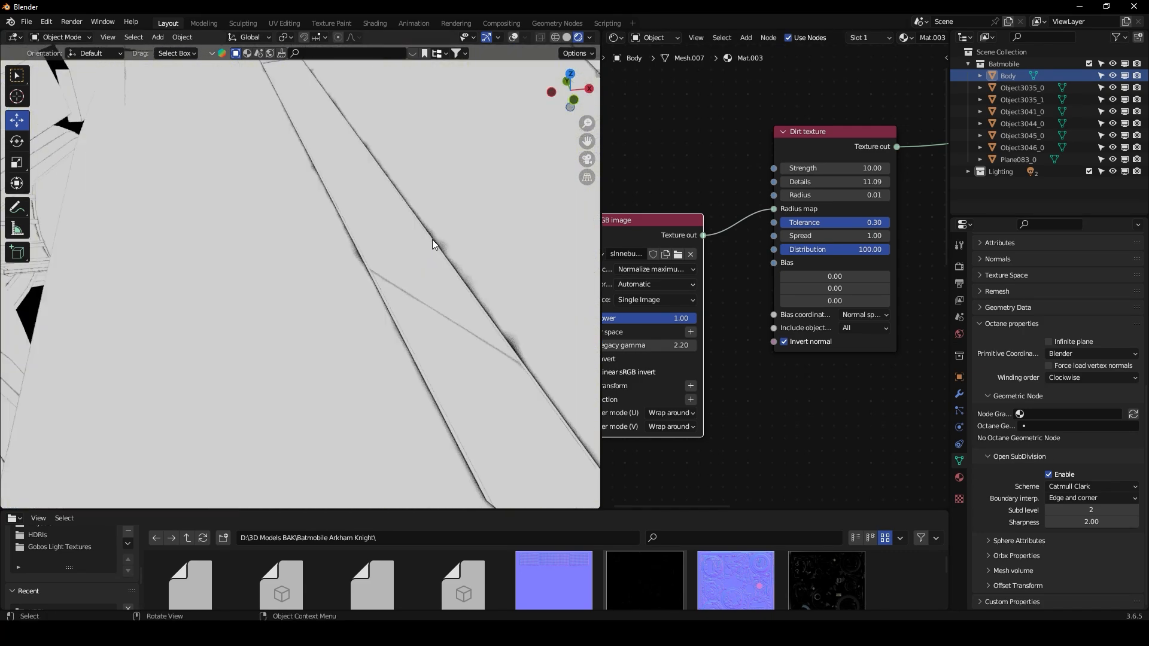
scroll(680, 238, down, 2)
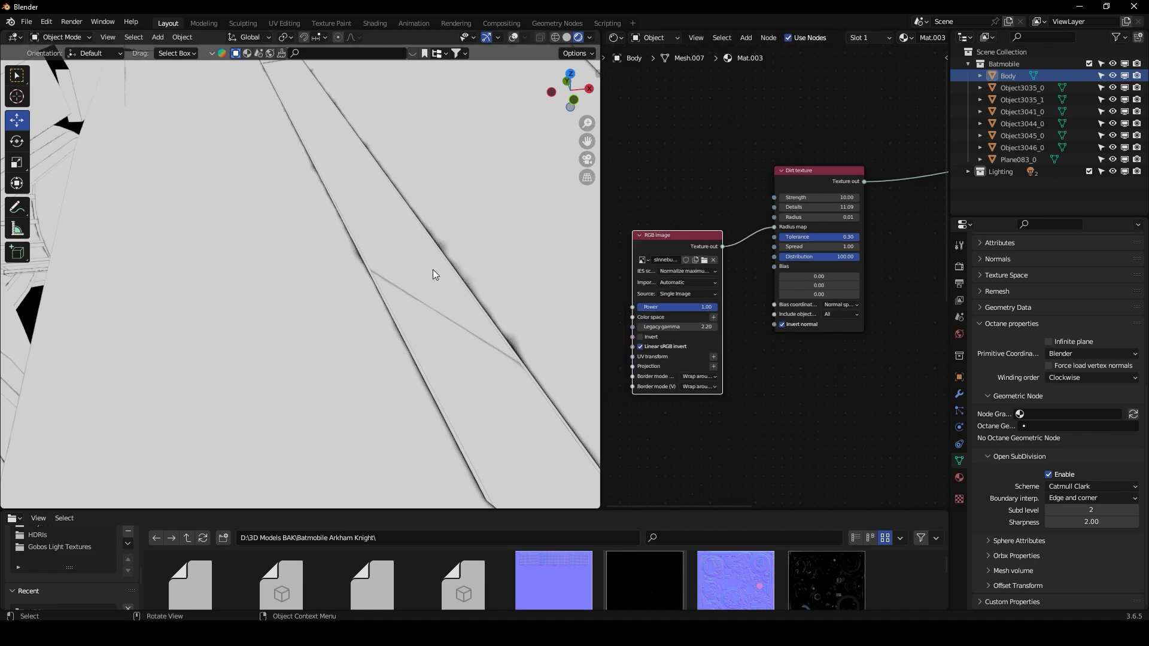
scroll(433, 270, down, 5)
middle_drag(401, 303, 247, 274)
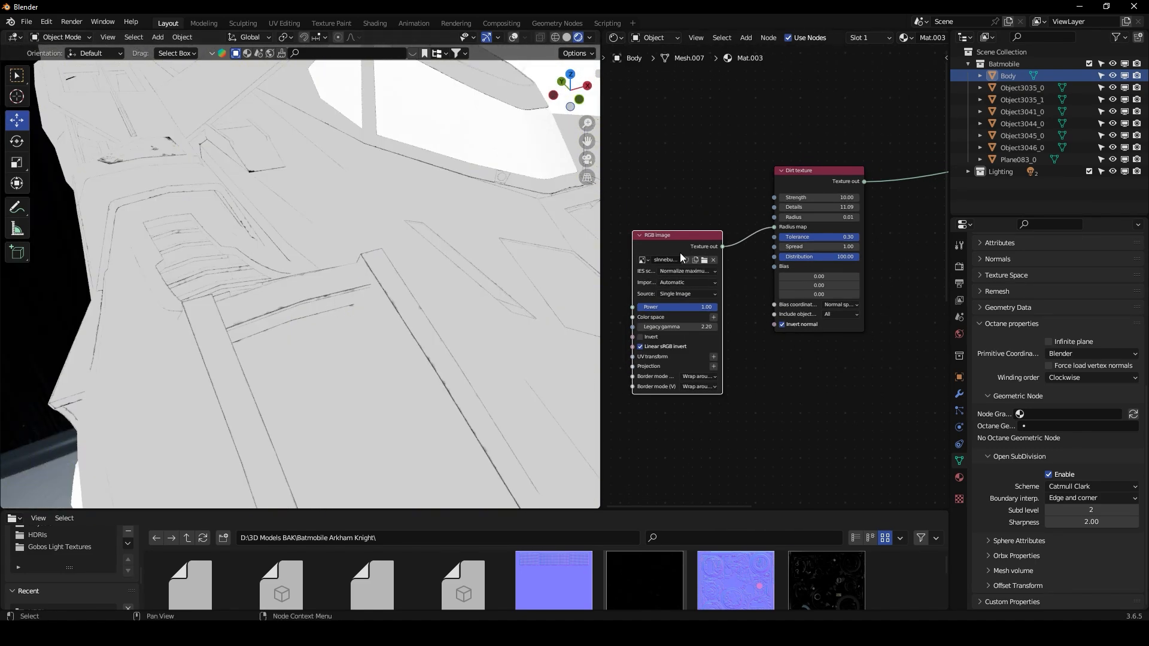
Step: Preview the RGB image's output directly on the body to examine the size of its pattern
middle_drag(654, 224, 680, 221)
ctrl+shift+click(735, 249)
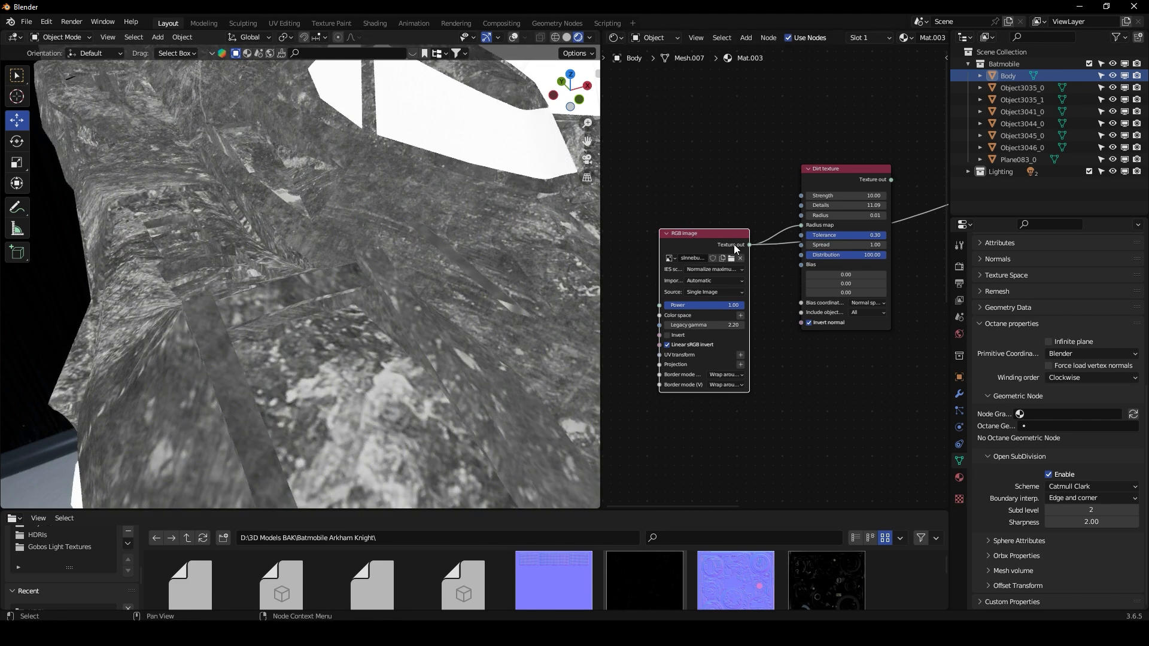
scroll(718, 245, down, 2)
middle_drag(371, 178, 401, 300)
scroll(732, 369, up, 4)
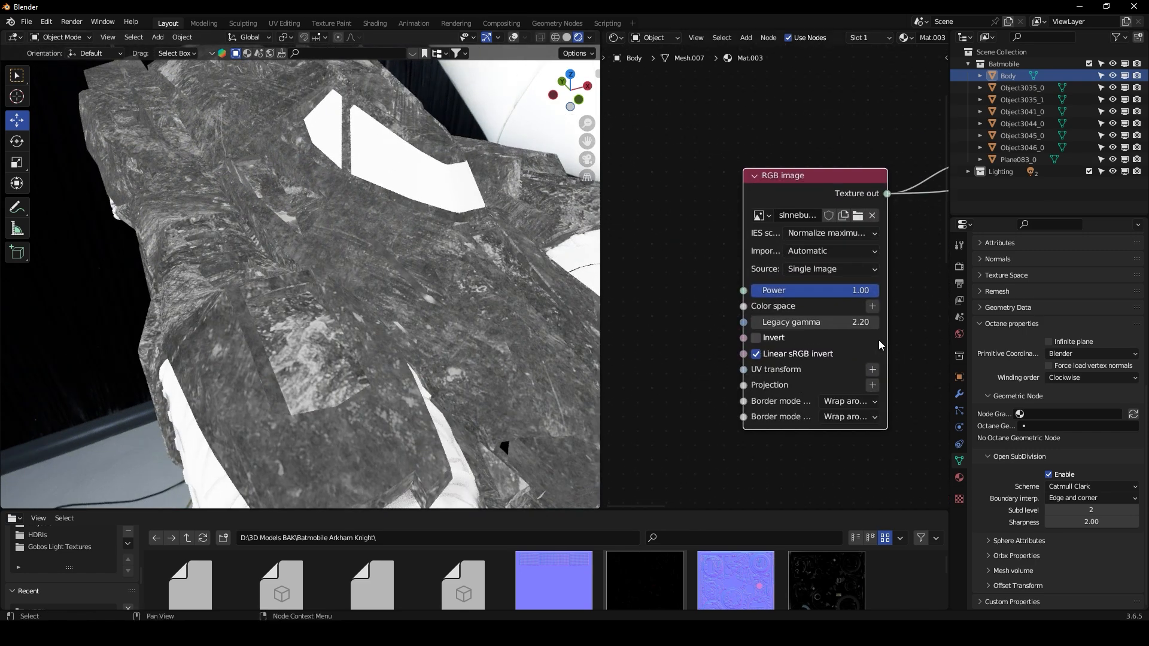
Step: Add 3D transformation and Mesh UV projection nodes to the RGB image and set the transformation's Scale to 0.2 on all axes
click(872, 369)
click(873, 384)
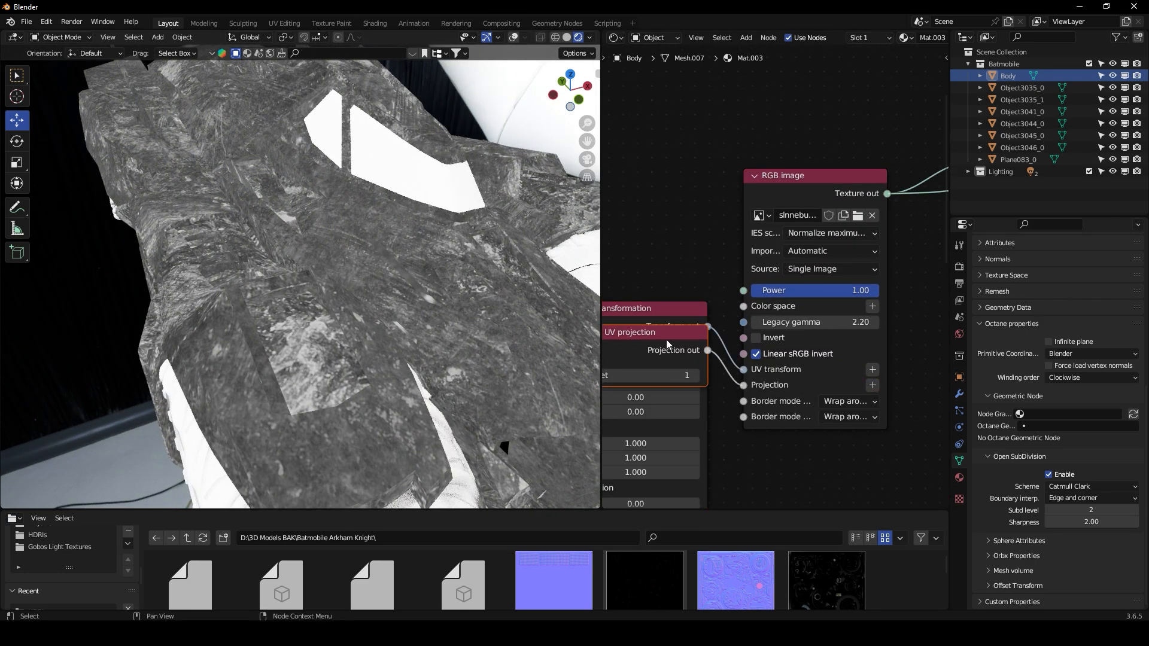
drag(649, 229, 649, 204)
middle_drag(679, 364, 759, 269)
drag(716, 345, 715, 377)
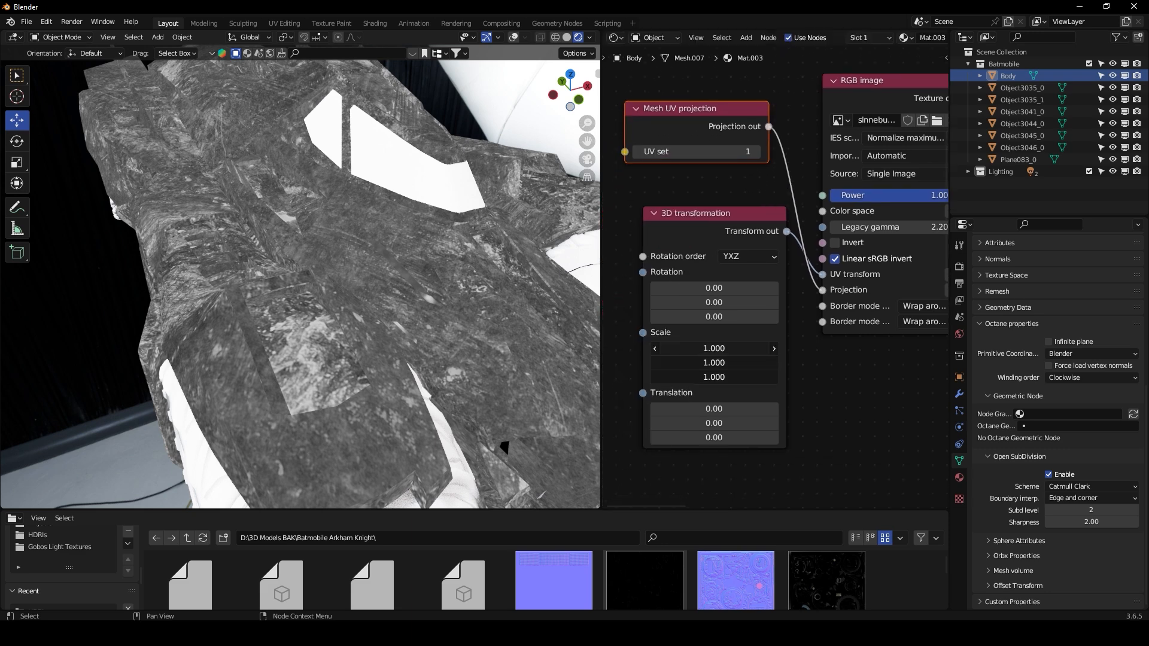
text(0.2)
key(Return)
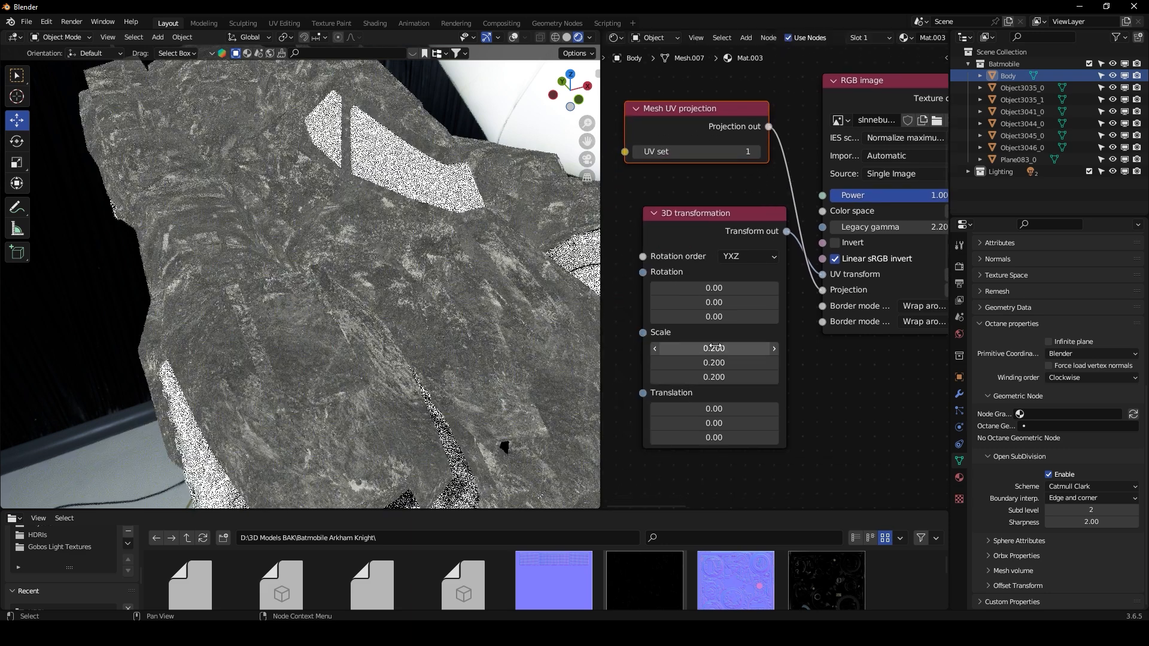
Step: Preview the Dirt texture's output on the body again and examine the broken-up edges
scroll(729, 281, down, 2)
ctrl+scroll(818, 217, right, 2)
middle_drag(817, 213, 721, 238)
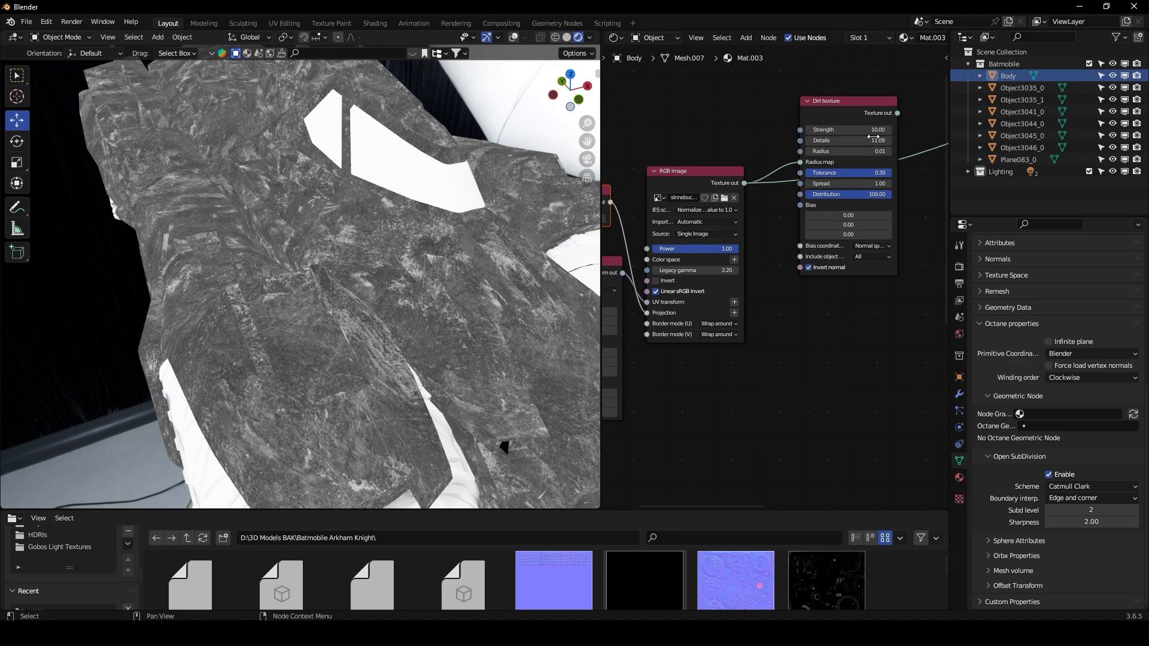
ctrl+shift+click(886, 115)
scroll(388, 275, up, 5)
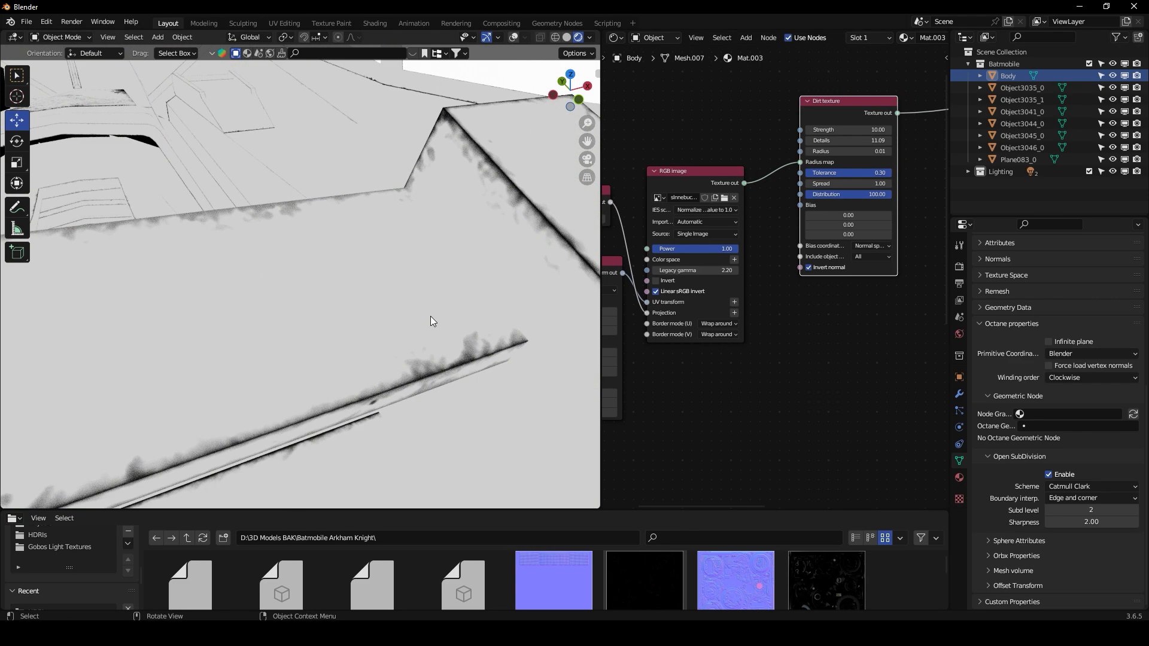
scroll(689, 260, down, 2)
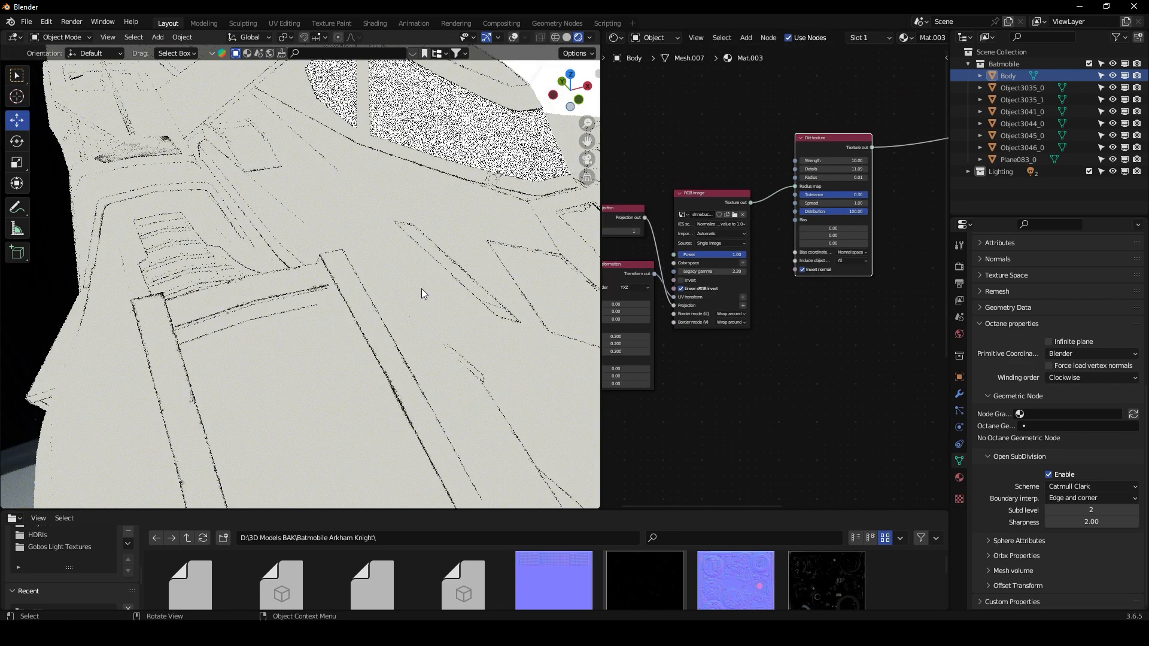
scroll(713, 195, down, 3)
Step: Move the image nodes aside and insert a Gradient map between the RGB image and the Dirt texture's Radius map
drag(721, 171, 628, 365)
drag(737, 208, 667, 225)
click(730, 164)
key(shift+a)
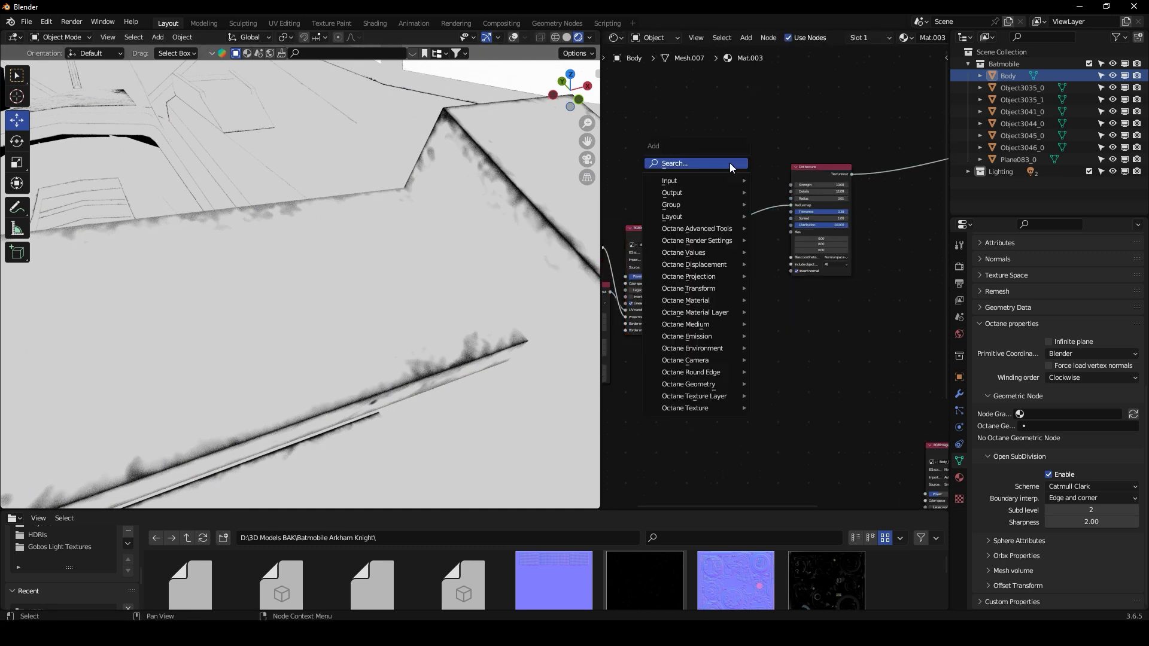
text(grad)
key(Return)
click(770, 308)
middle_drag(788, 342, 854, 355)
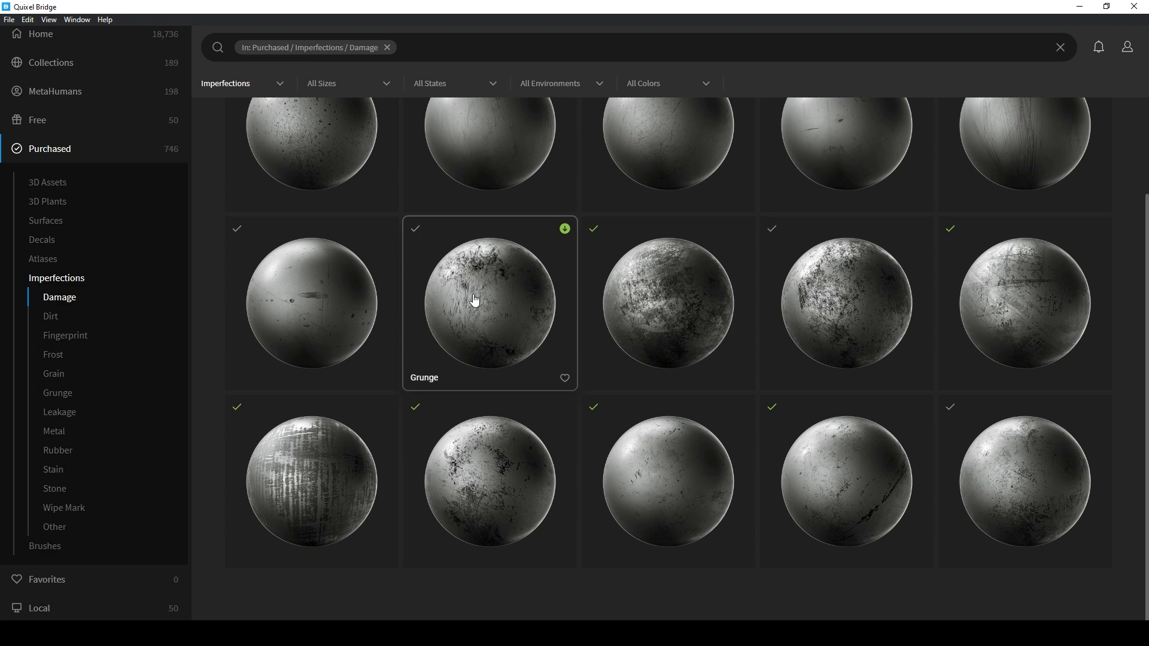
Step: In Quixel Bridge, go to the files of a Scratched Metal damage imperfection and select its folder path for copying
scroll(475, 300, up, 3)
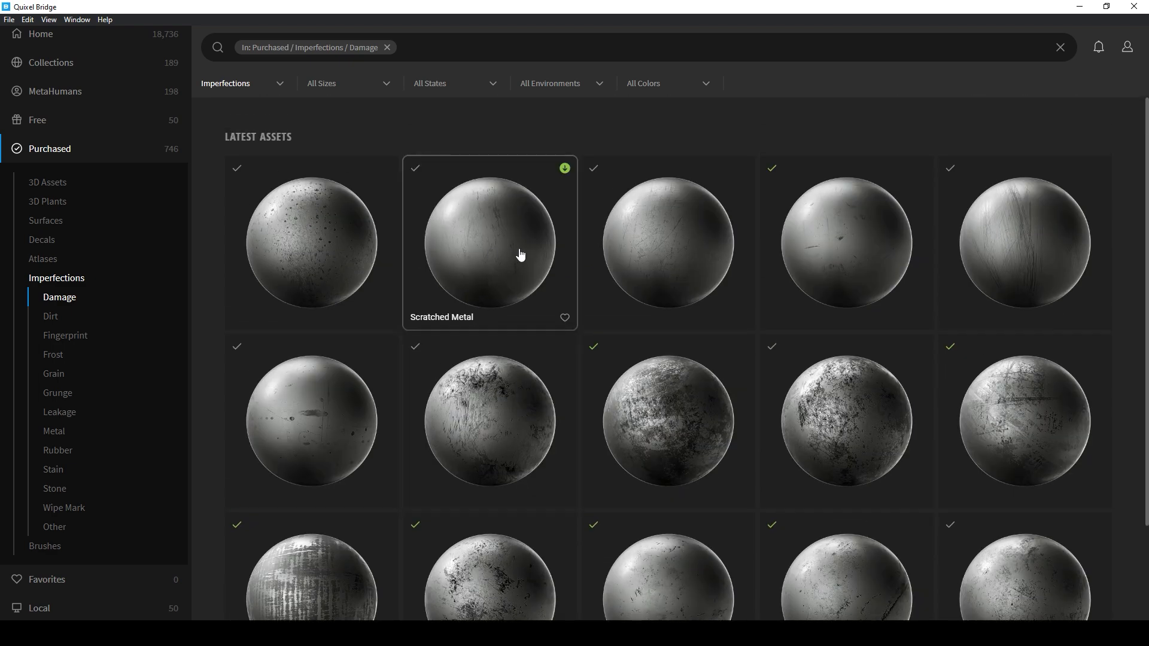
click(816, 247)
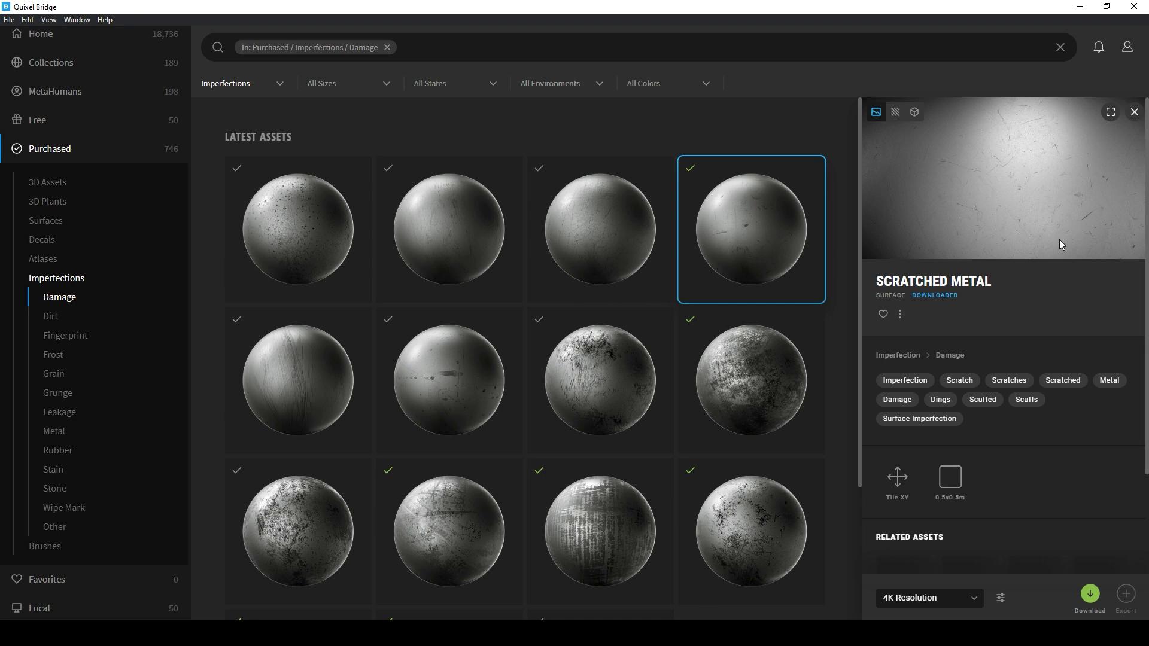
right_click(757, 228)
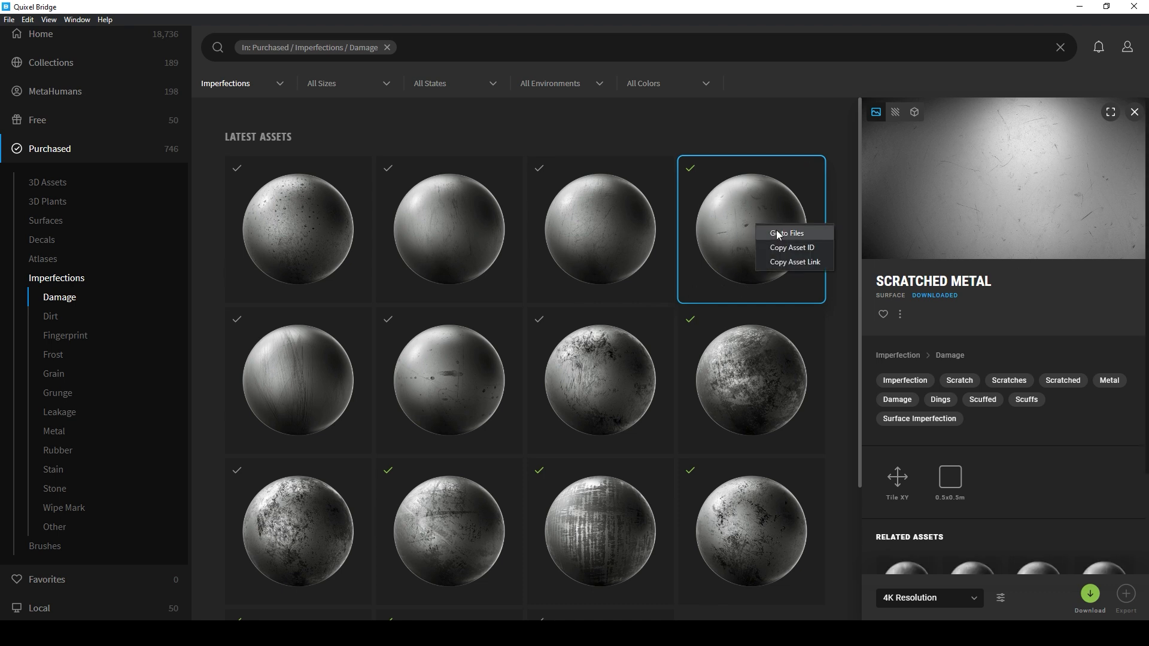
click(778, 233)
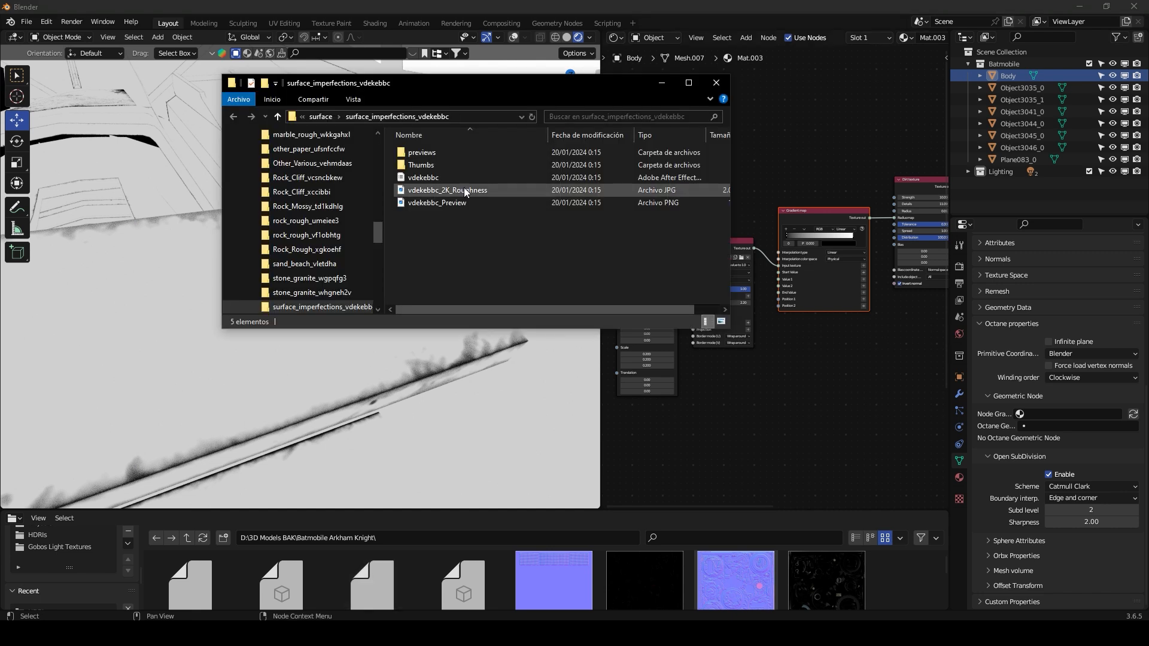
click(585, 190)
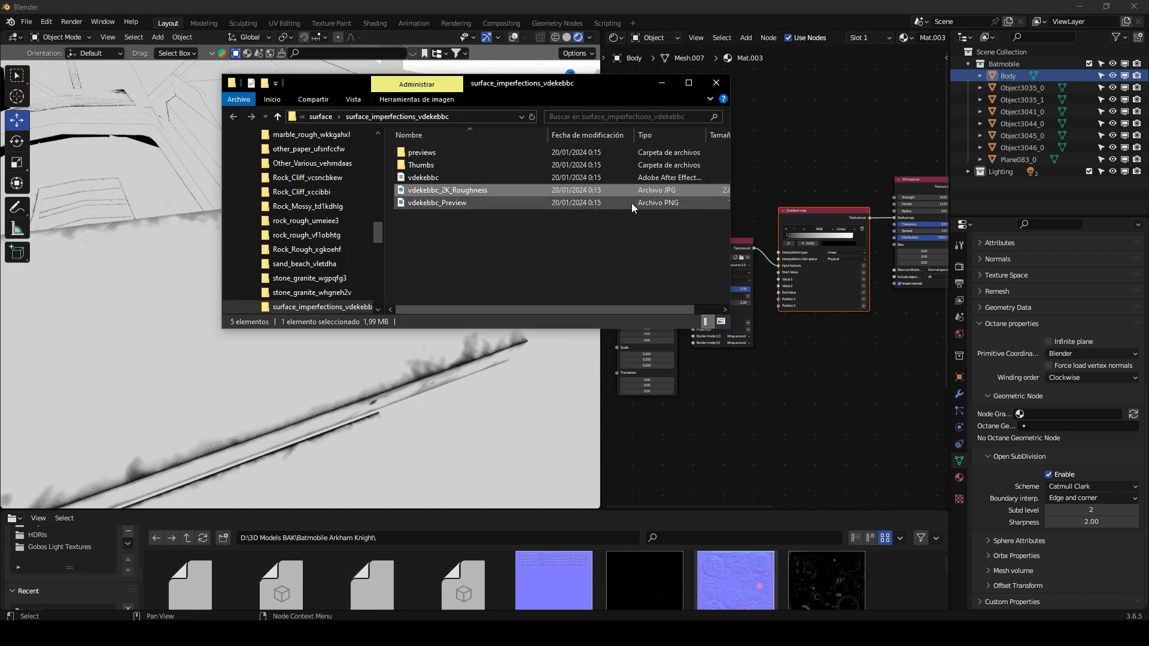
click(473, 116)
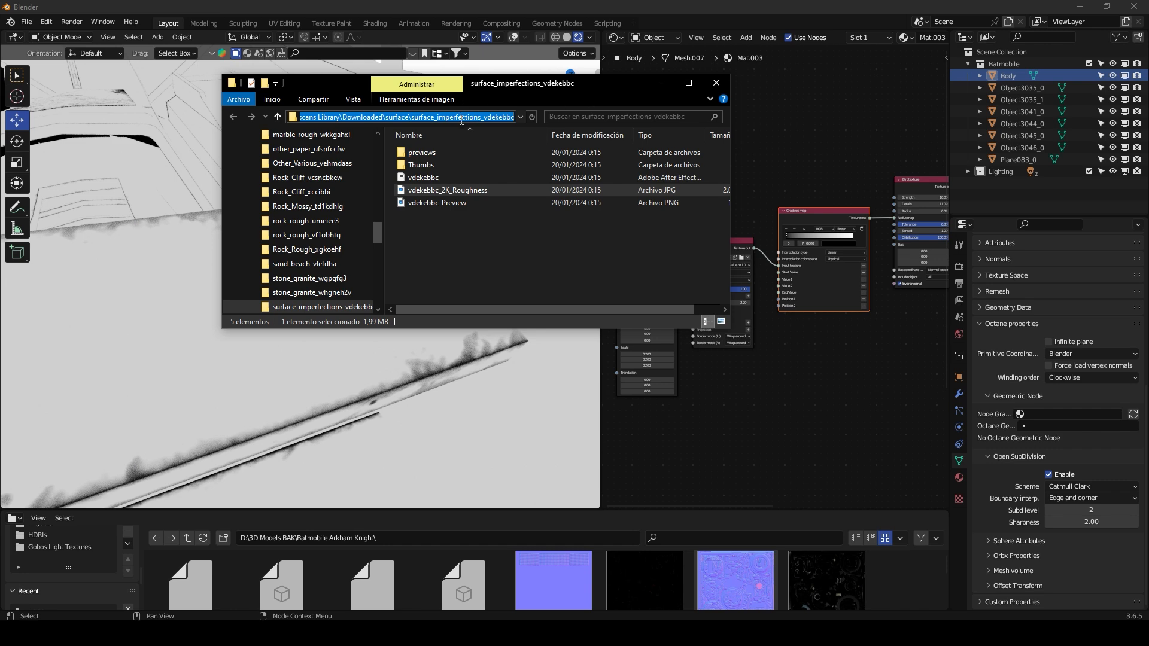
Step: Replace the RGB image's file with vdekebbc_2K_Roughness.jpg from the surface_imperfections_vdekebbc folder
click(787, 371)
scroll(739, 293, up, 7)
drag(678, 214, 685, 216)
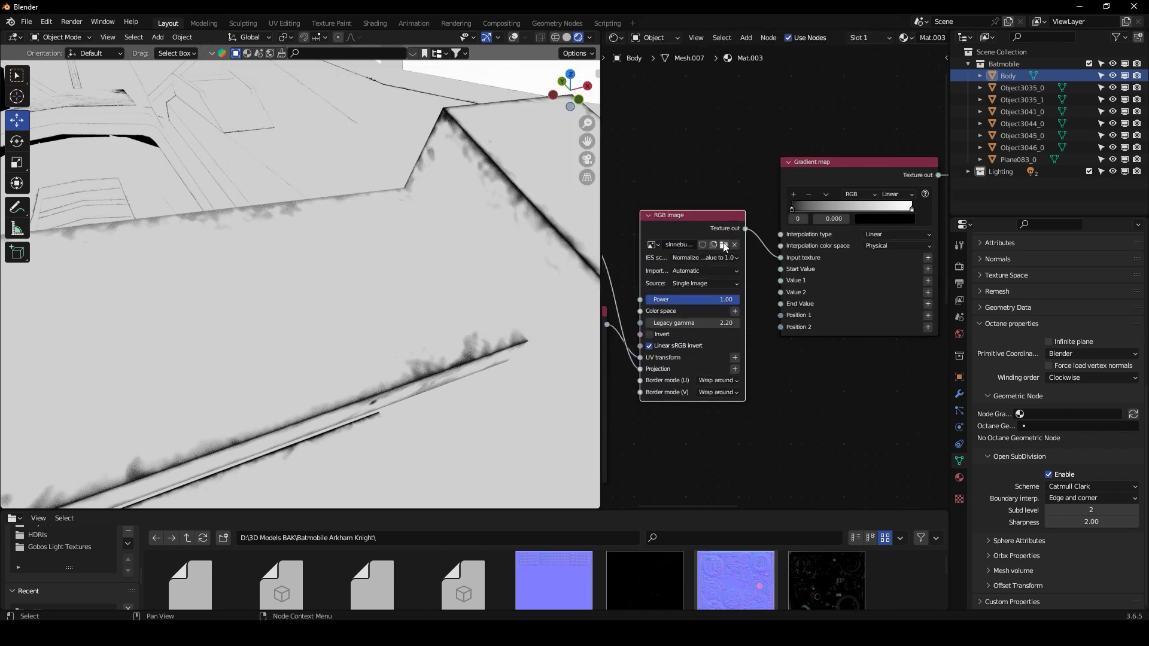
click(724, 245)
click(537, 144)
text(C:\Users\Windows10\Documents\Megascans Library\Downloaded\surface\surface_imperfections_vdekebbc)
key(Return)
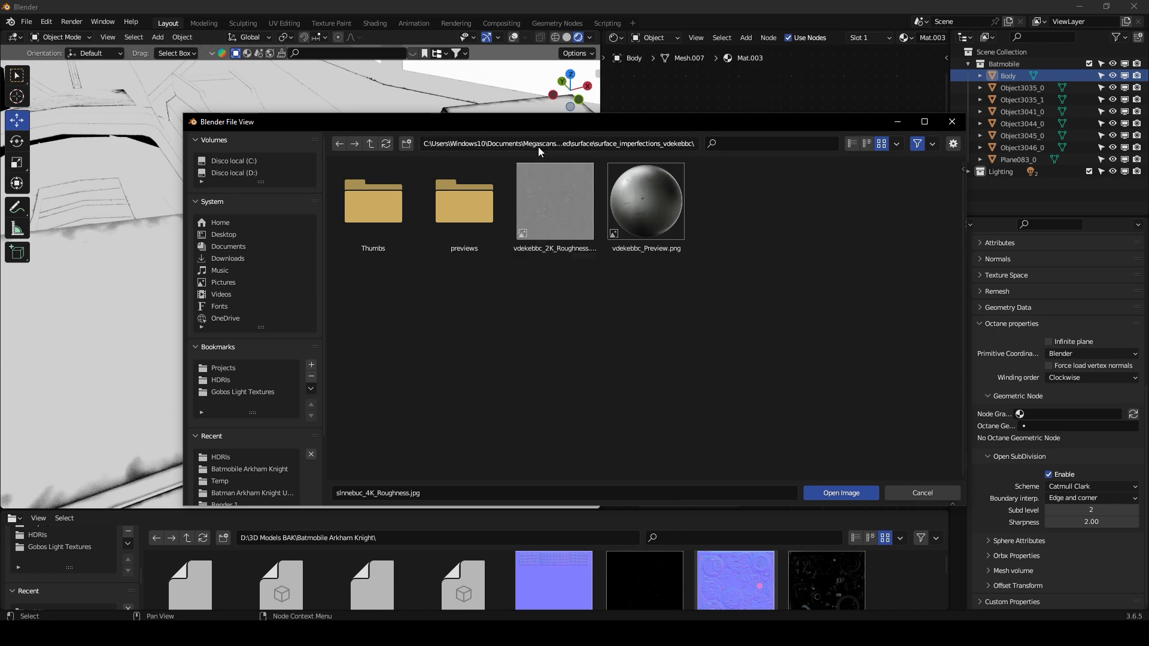
click(561, 197)
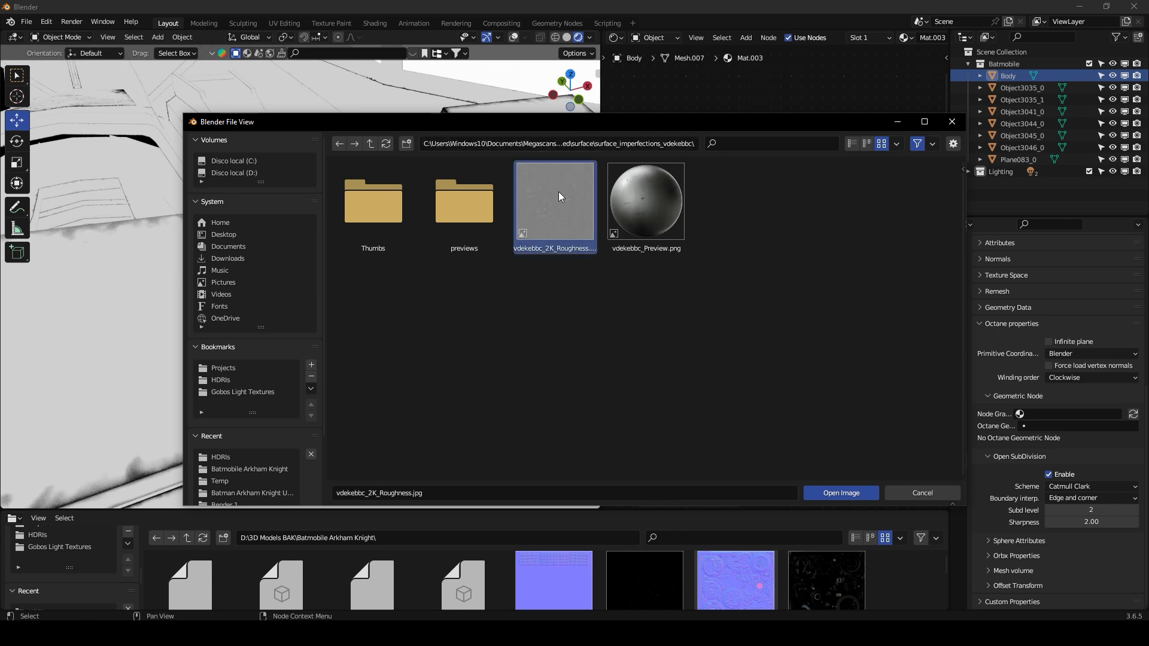
click(841, 492)
Step: Preview the Gradient map on the body and move its stops closer together, placing the black stop at 0.231
scroll(652, 275, down, 5)
scroll(742, 249, up, 3)
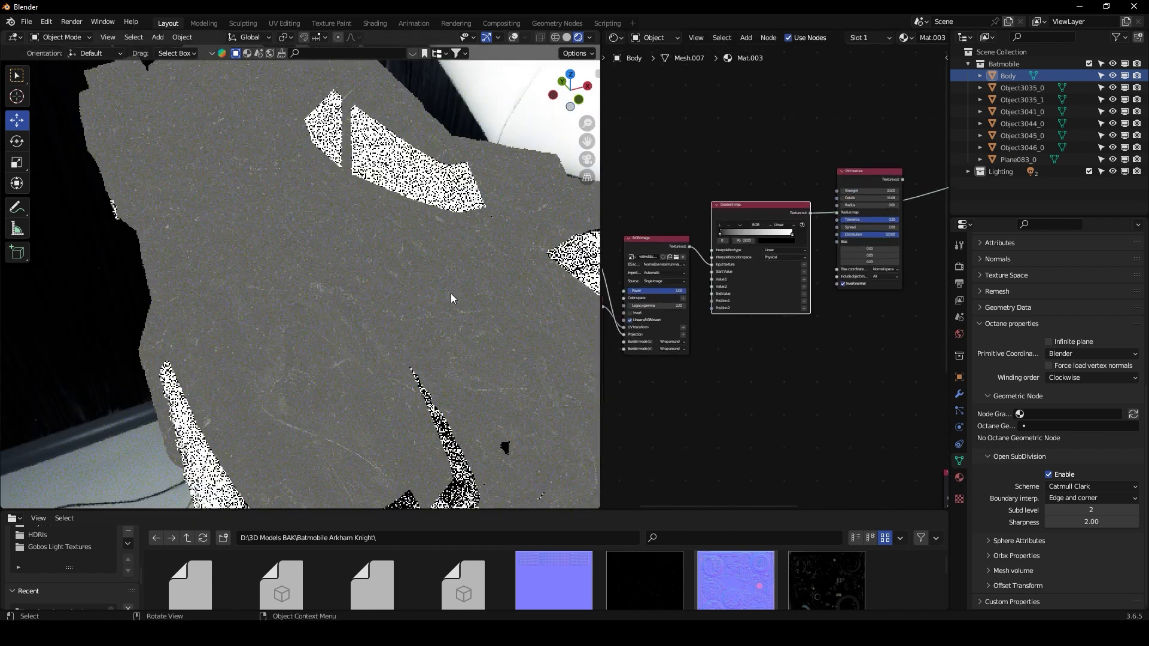
scroll(766, 294, up, 3)
drag(749, 258, 774, 258)
drag(848, 253, 773, 253)
middle_drag(797, 317, 716, 323)
scroll(716, 323, down, 4)
scroll(785, 273, up, 5)
Step: Preview the Dirt texture's output on the body and set its Radius to 0.02, comparing it with 0.03
ctrl+shift+click(874, 198)
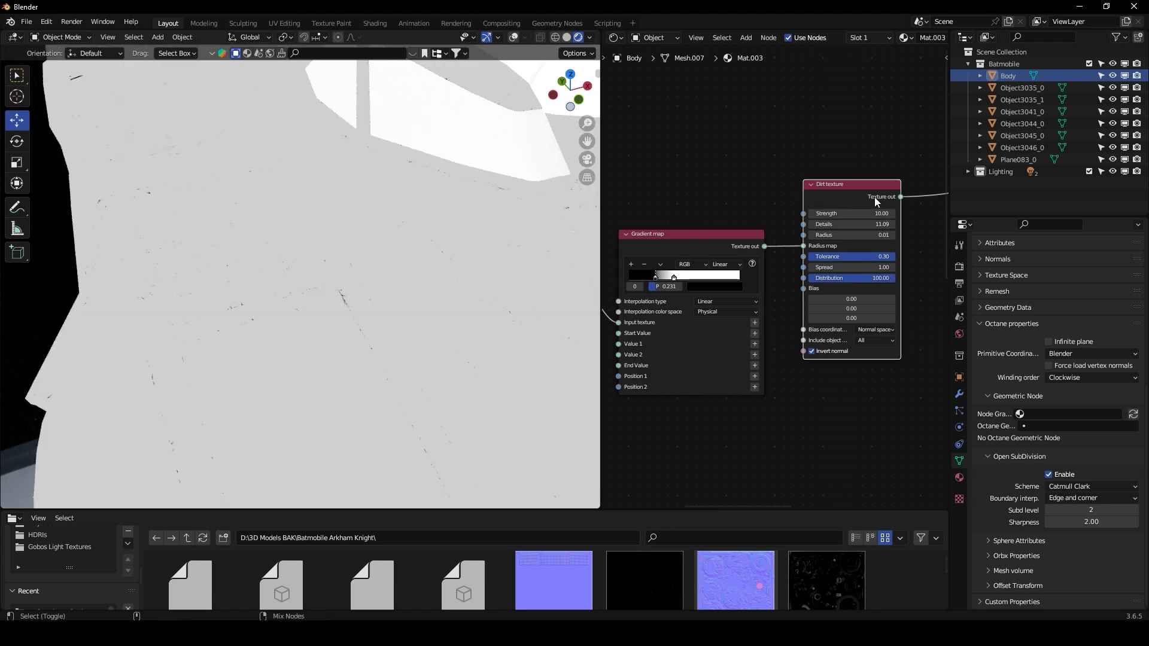
middle_drag(434, 270, 433, 268)
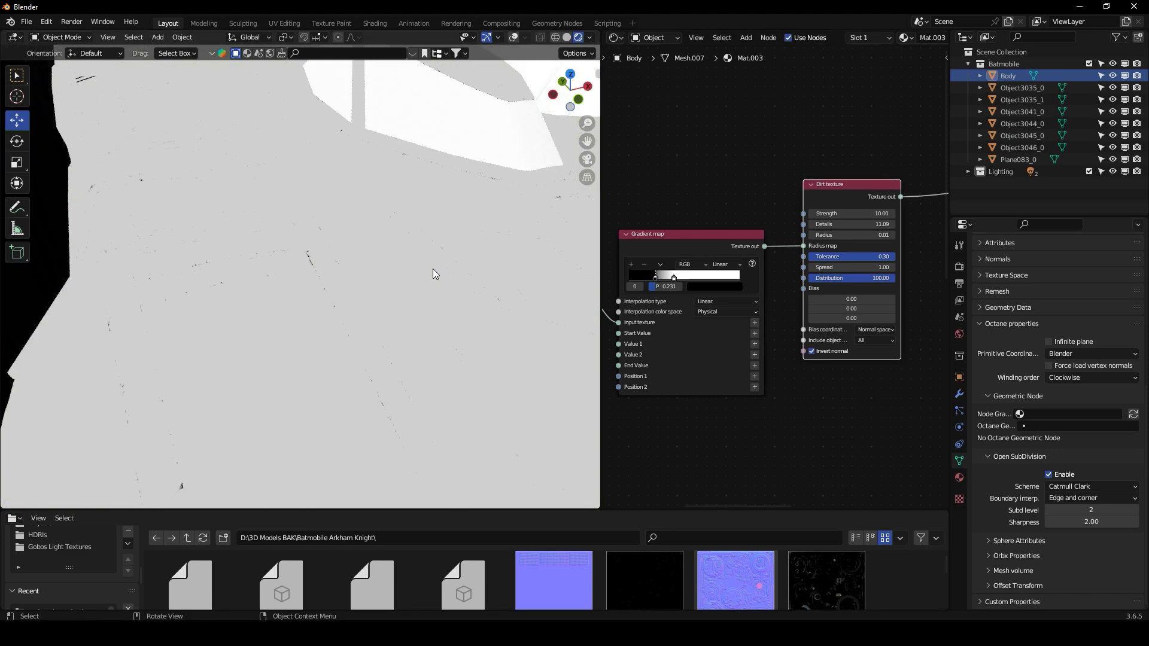
scroll(781, 305, up, 2)
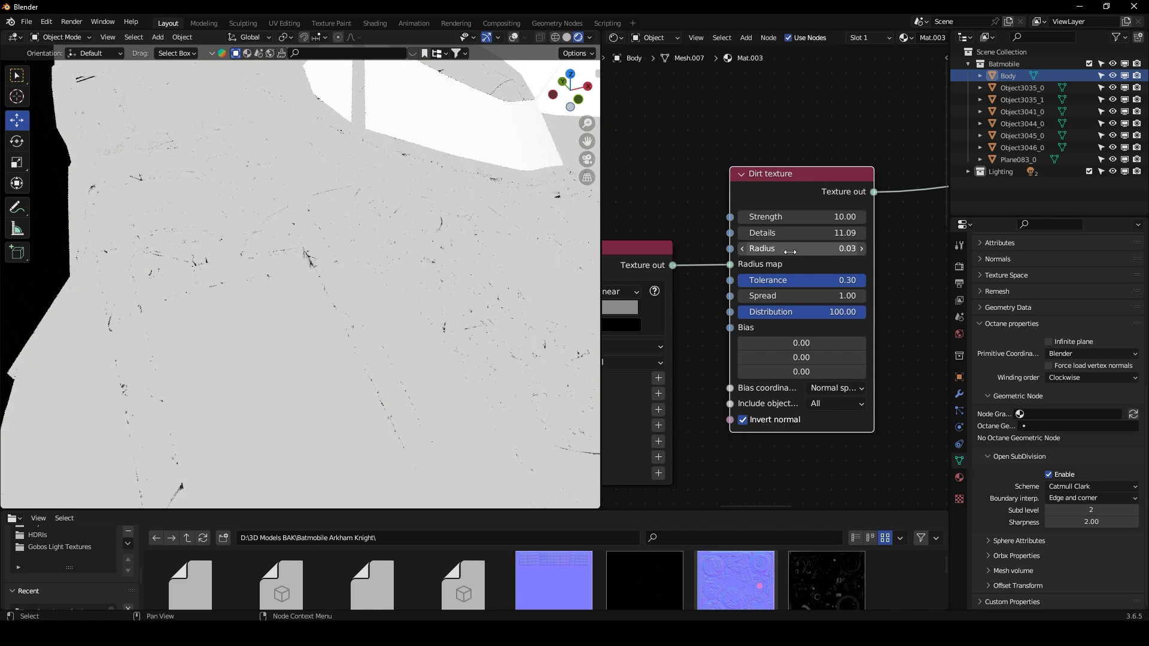
middle_drag(460, 237, 415, 231)
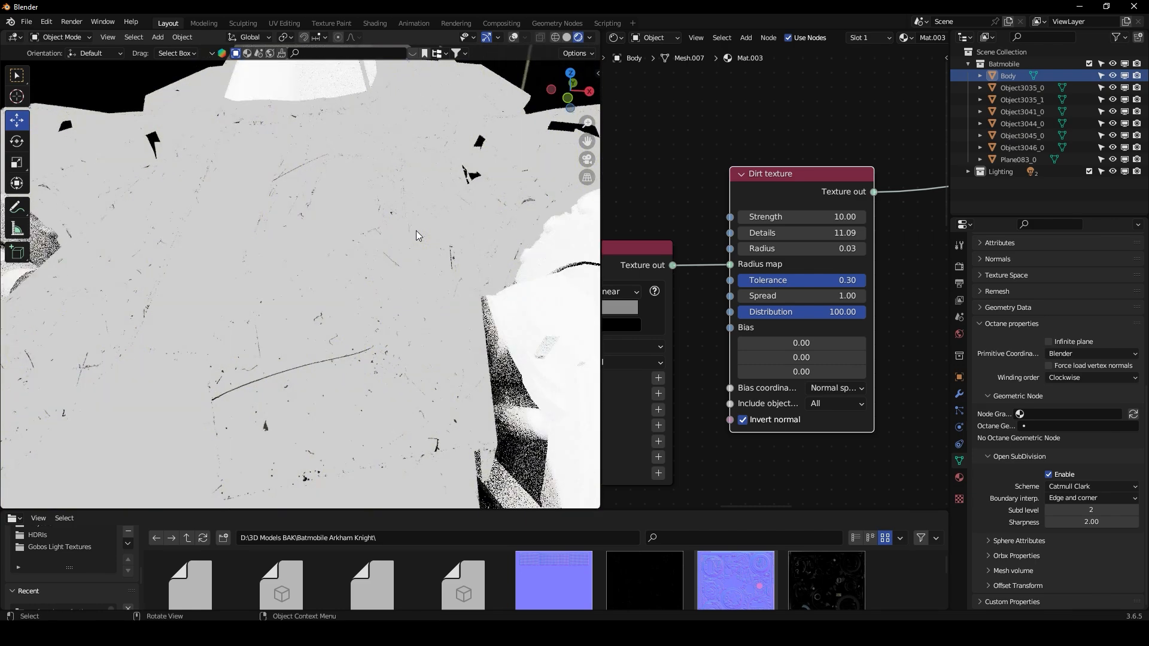
middle_drag(709, 276, 794, 267)
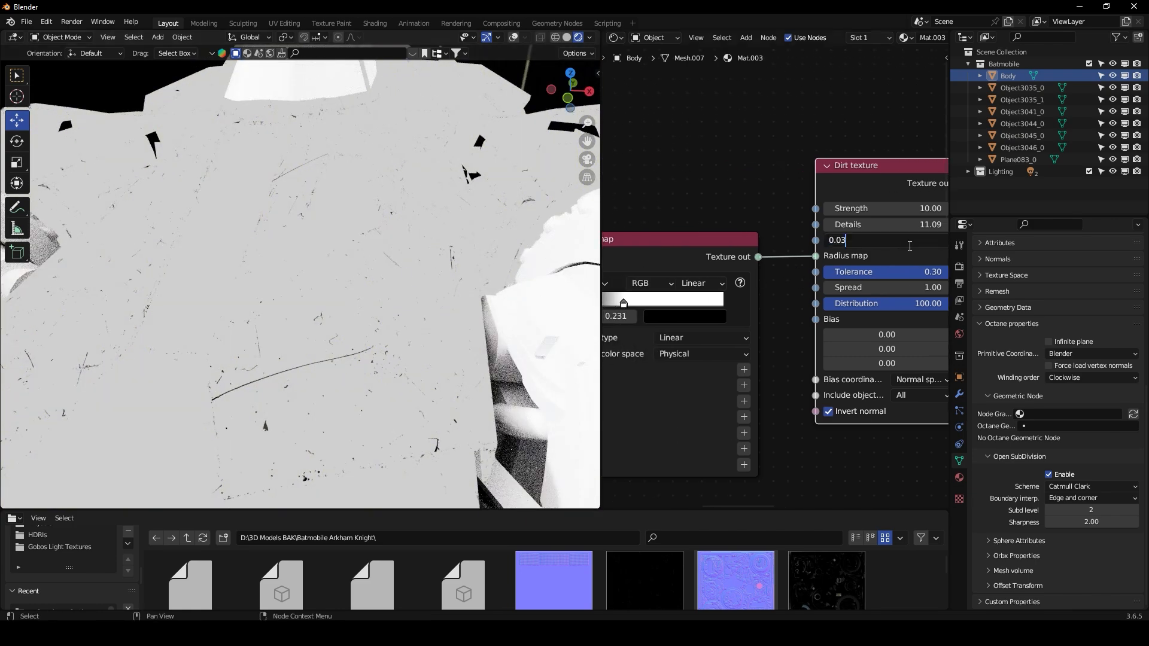
key(Return)
middle_drag(335, 287, 393, 293)
scroll(640, 326, down, 5)
Step: Open the Scale of the scratch image's 3D transformation for editing and examine the wear mask around the body
middle_drag(639, 326, 867, 253)
middle_drag(742, 447, 874, 365)
scroll(749, 365, up, 3)
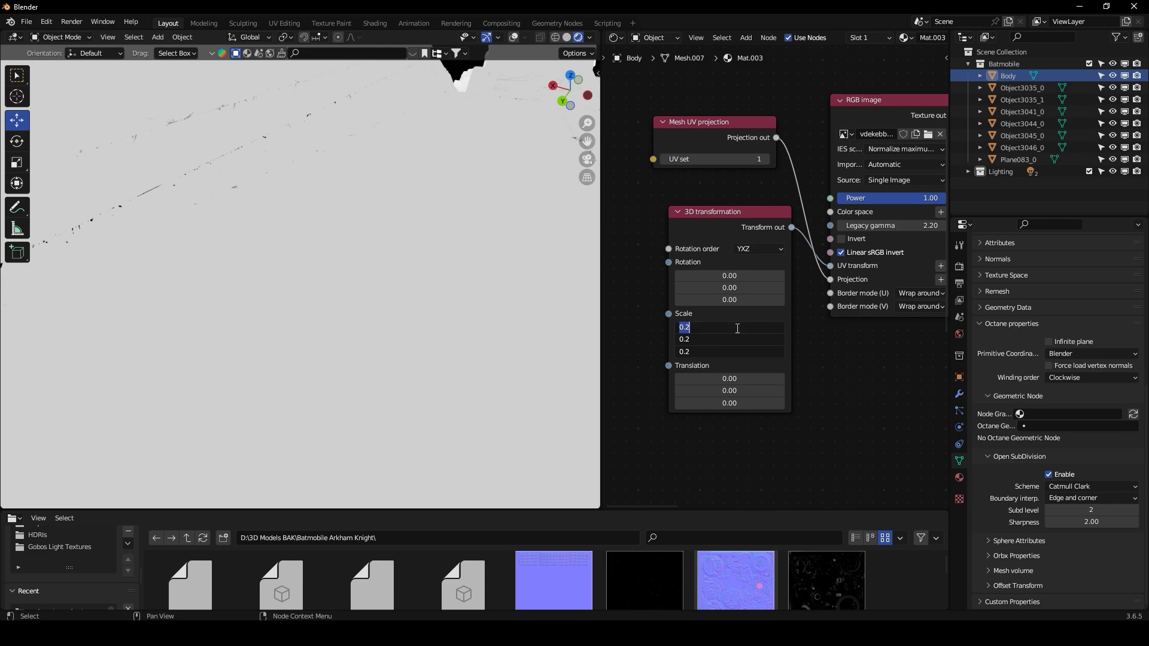
middle_drag(351, 246, 288, 276)
scroll(658, 277, down, 2)
middle_drag(728, 263, 683, 269)
middle_drag(827, 281, 724, 304)
middle_drag(777, 262, 670, 289)
middle_drag(736, 269, 667, 285)
middle_drag(378, 296, 365, 299)
scroll(617, 329, up, 2)
Step: Move the Gradient map's black stop to 0.194 and check the edge wear across the front of the body
middle_drag(617, 329, 724, 334)
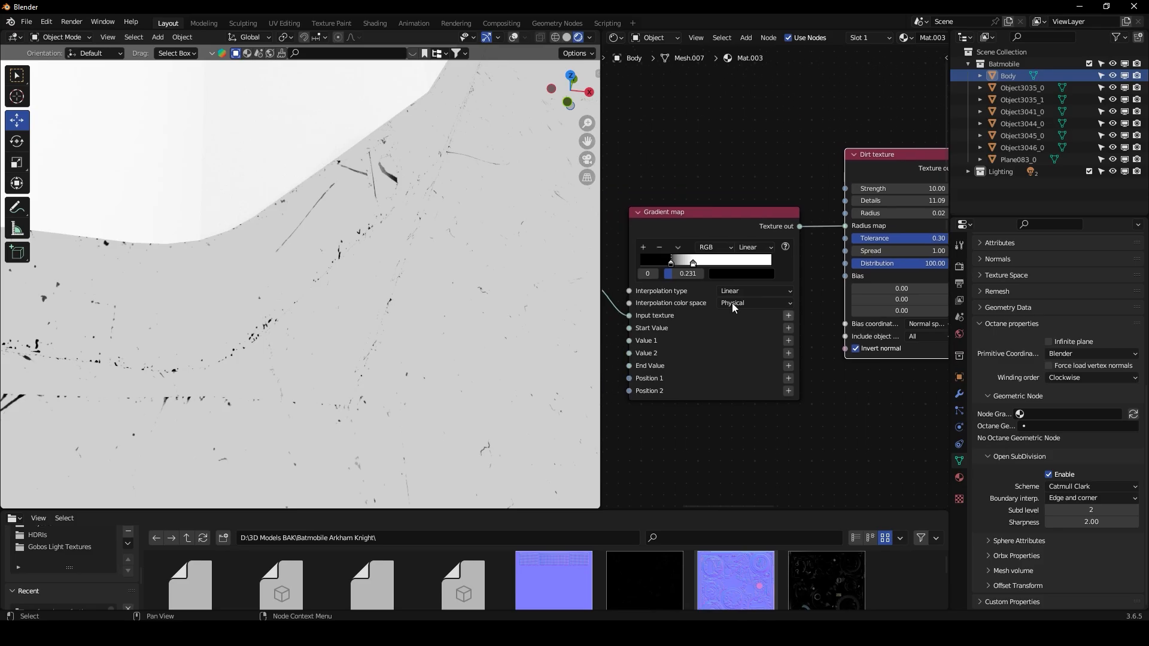
scroll(780, 313, up, 2)
drag(787, 285, 780, 286)
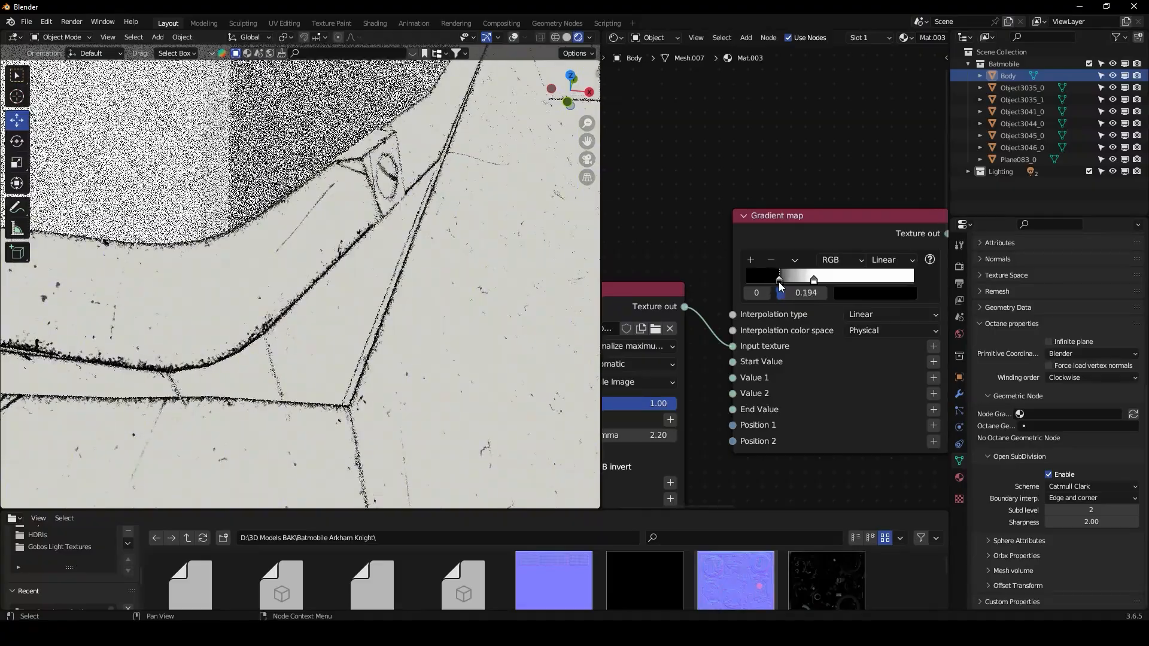
scroll(302, 249, down, 8)
middle_drag(299, 249, 304, 228)
scroll(304, 229, up, 6)
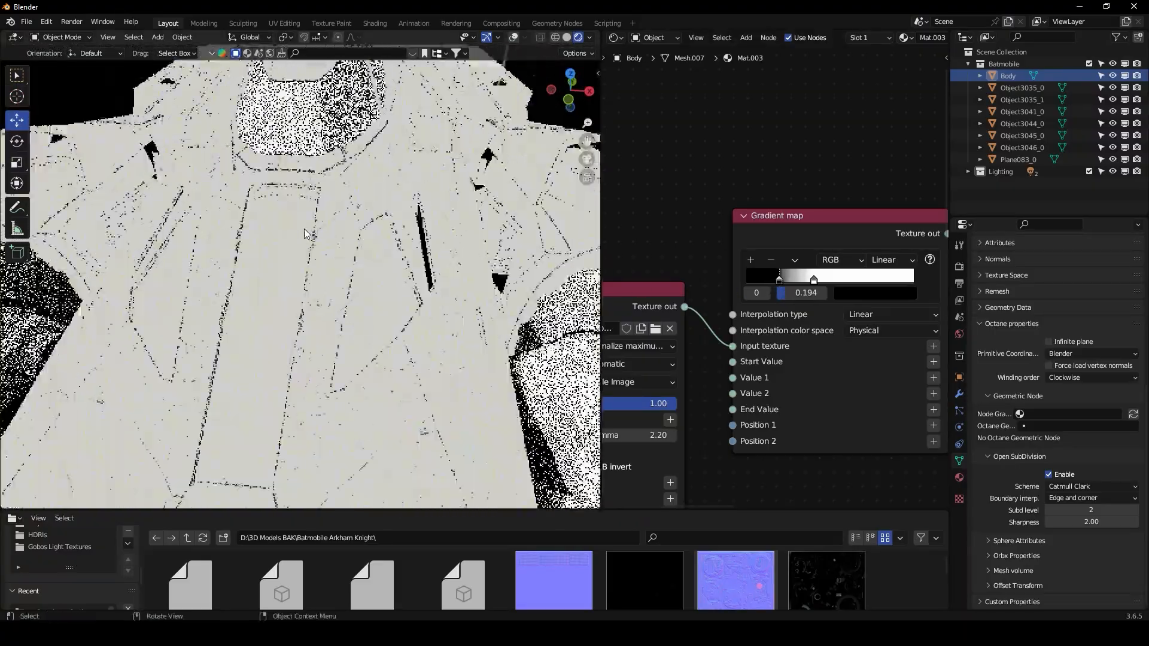
Step: Move the Gradient map's white stop to 0.306 and check the wear mask across the body from several distances
scroll(737, 278, up, 1)
mouse_move(780, 281)
mouse_down()
mouse_move(907, 283)
mouse_move(792, 282)
mouse_move(806, 297)
mouse_move(795, 297)
mouse_up()
scroll(354, 260, down, 5)
middle_drag(355, 260, 326, 264)
scroll(282, 256, up, 3)
scroll(327, 266, down, 8)
scroll(327, 266, up, 5)
scroll(326, 265, up, 2)
Step: Set the Dirt texture's Radius to 0.03 and inspect the wear on the body panels up close
middle_drag(695, 287, 667, 299)
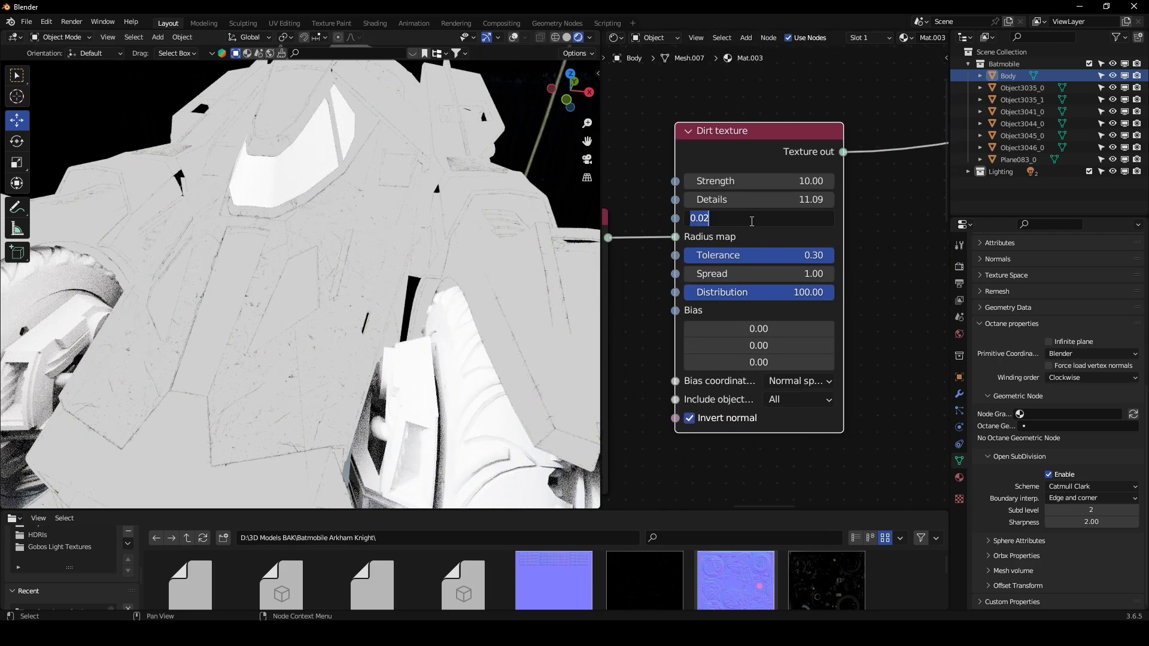
key(Return)
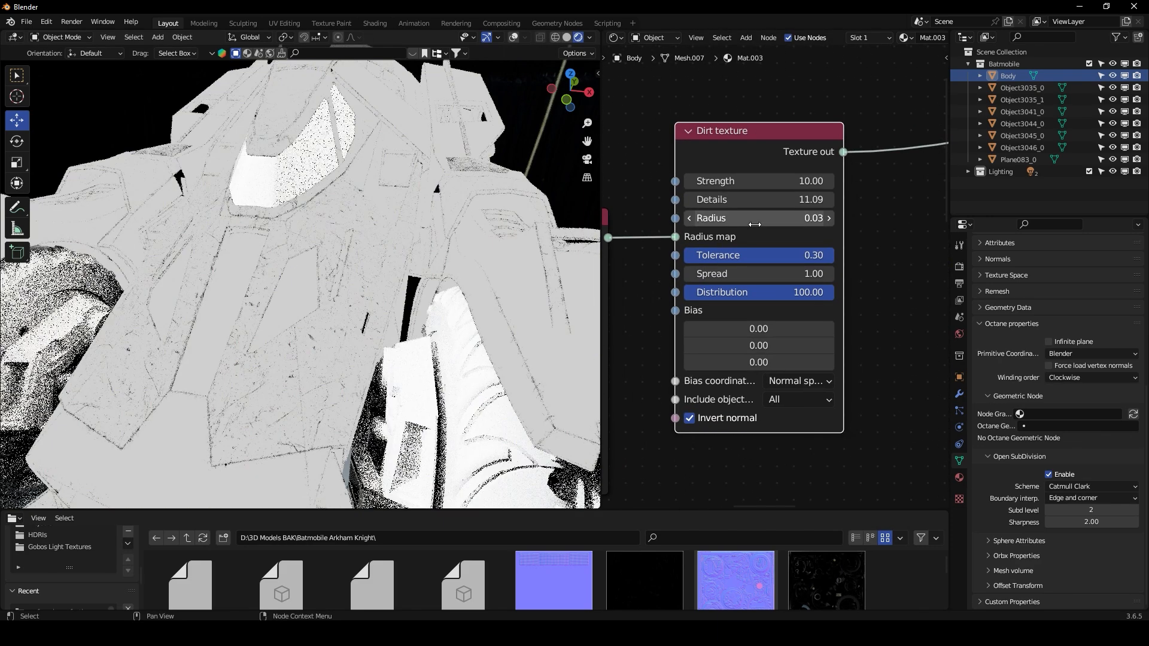
scroll(526, 263, up, 5)
middle_drag(637, 266, 851, 268)
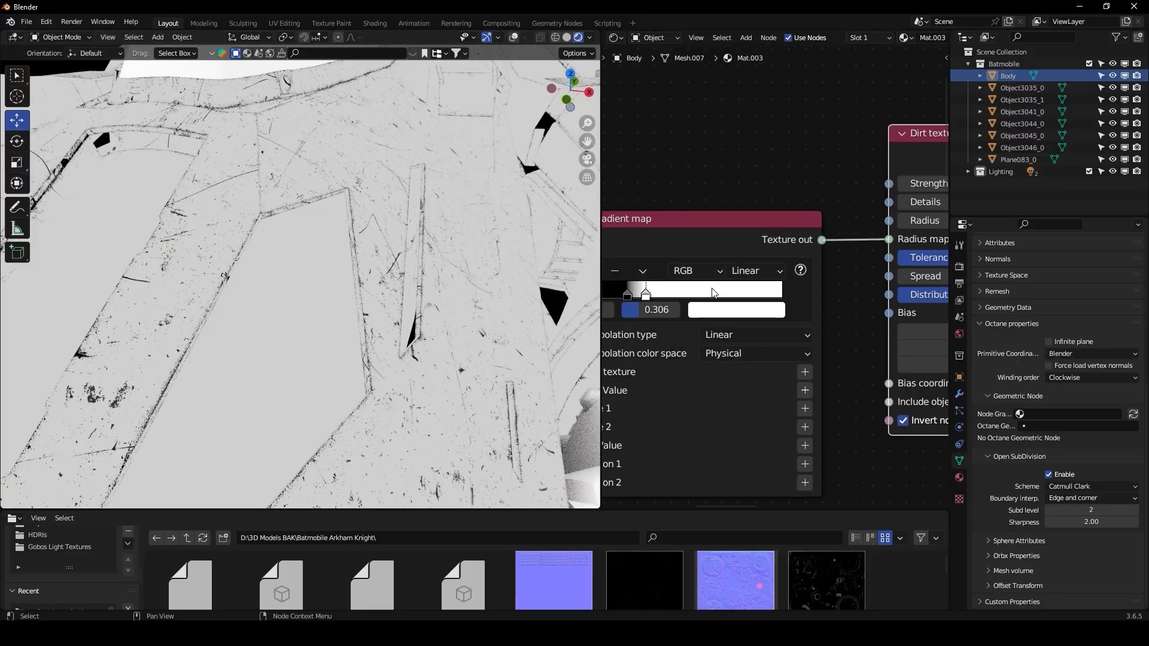
Step: Select the Gradient map's black stop and examine the edge wear along the panels and fenders around the body
middle_drag(636, 298, 742, 297)
drag(715, 296, 710, 295)
scroll(341, 224, down, 4)
middle_drag(341, 224, 317, 224)
scroll(309, 225, down, 3)
scroll(308, 225, up, 4)
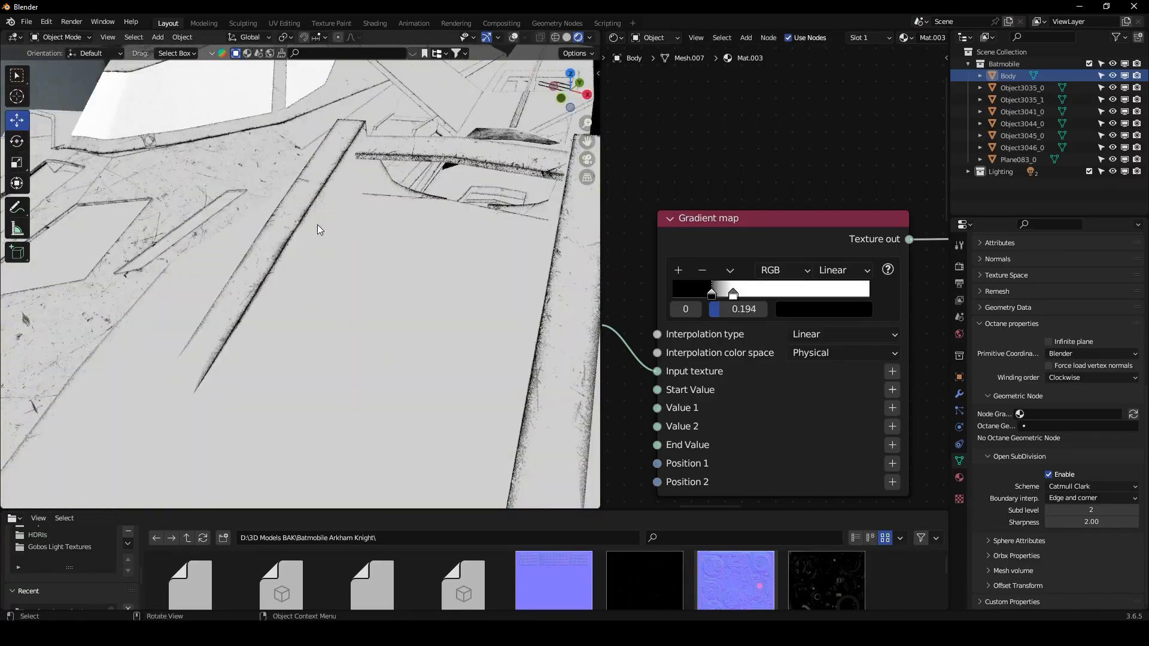
scroll(495, 268, down, 3)
scroll(425, 266, up, 4)
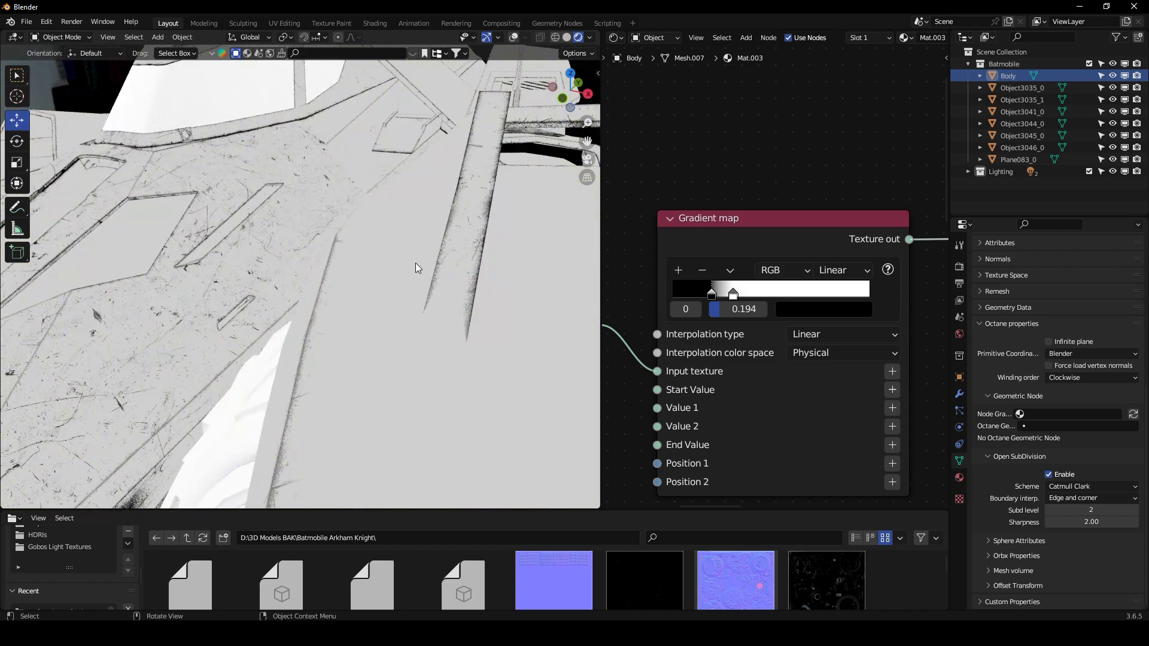
scroll(416, 264, down, 6)
Step: Restore the Universal material as the surface output and view the shaded body
scroll(800, 234, down, 9)
middle_drag(787, 246, 641, 267)
scroll(909, 244, down, 4)
middle_drag(910, 244, 771, 282)
scroll(533, 271, up, 3)
scroll(371, 277, up, 3)
scroll(813, 235, down, 4)
scroll(489, 278, up, 2)
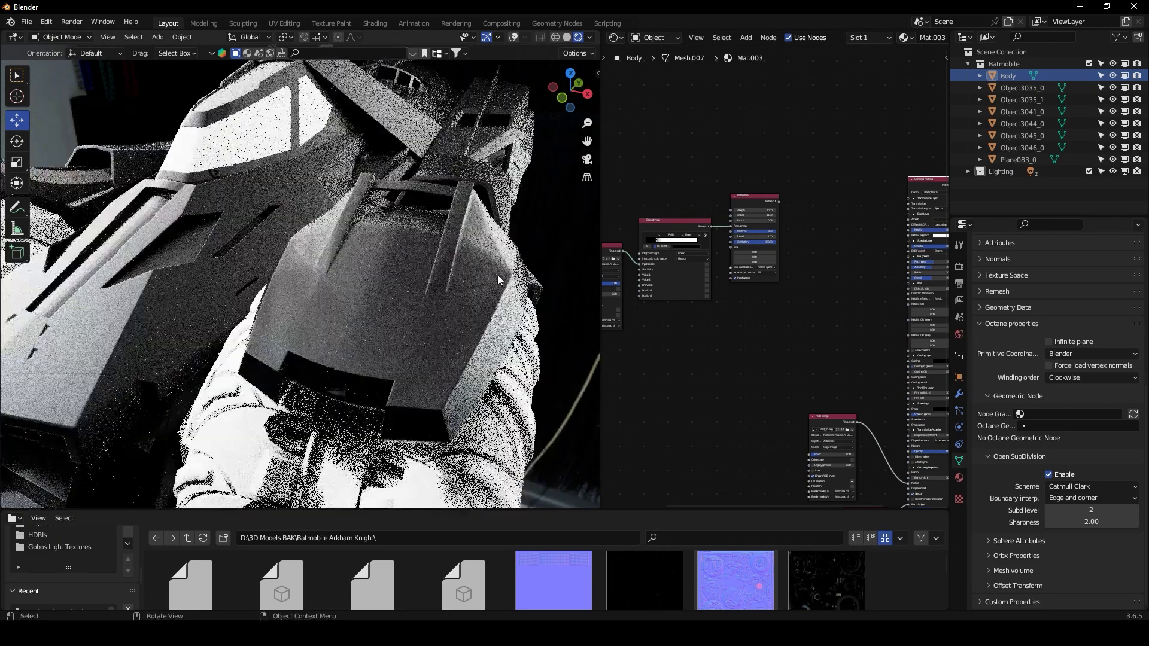
Step: Connect the Dirt texture's output to the Universal material's Albedo and view the body with it
scroll(735, 259, up, 4)
scroll(735, 260, up, 1)
drag(661, 206, 801, 230)
drag(676, 225, 817, 233)
middle_drag(340, 283, 356, 286)
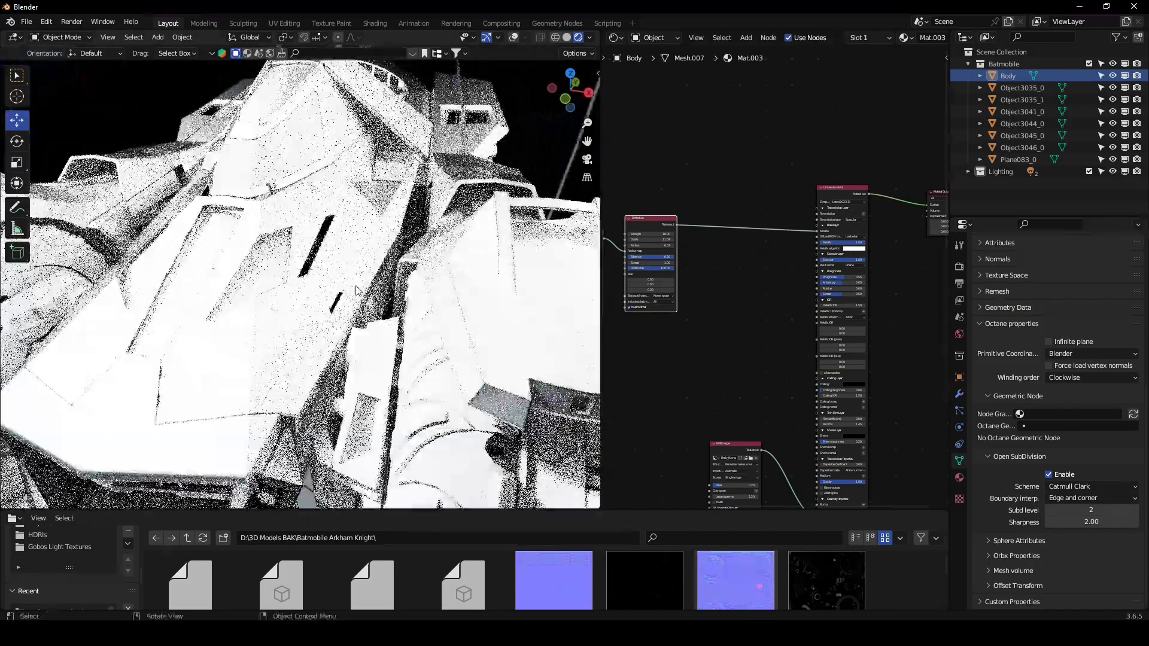
Step: Insert a Gradient map between the Dirt texture and the Universal material's Albedo
key(shift+a)
text(gr)
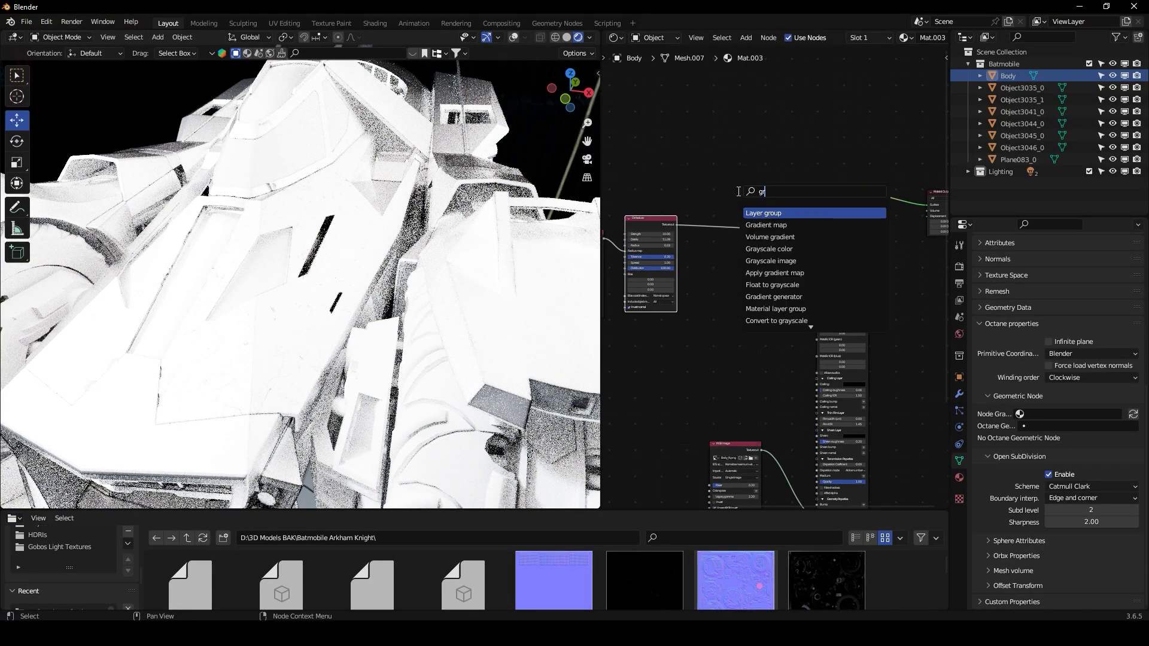
text(ad)
click(773, 215)
click(752, 220)
Step: Check the render statistics and the Path tracing kernel's sample settings, returning to the material nodes
click(514, 39)
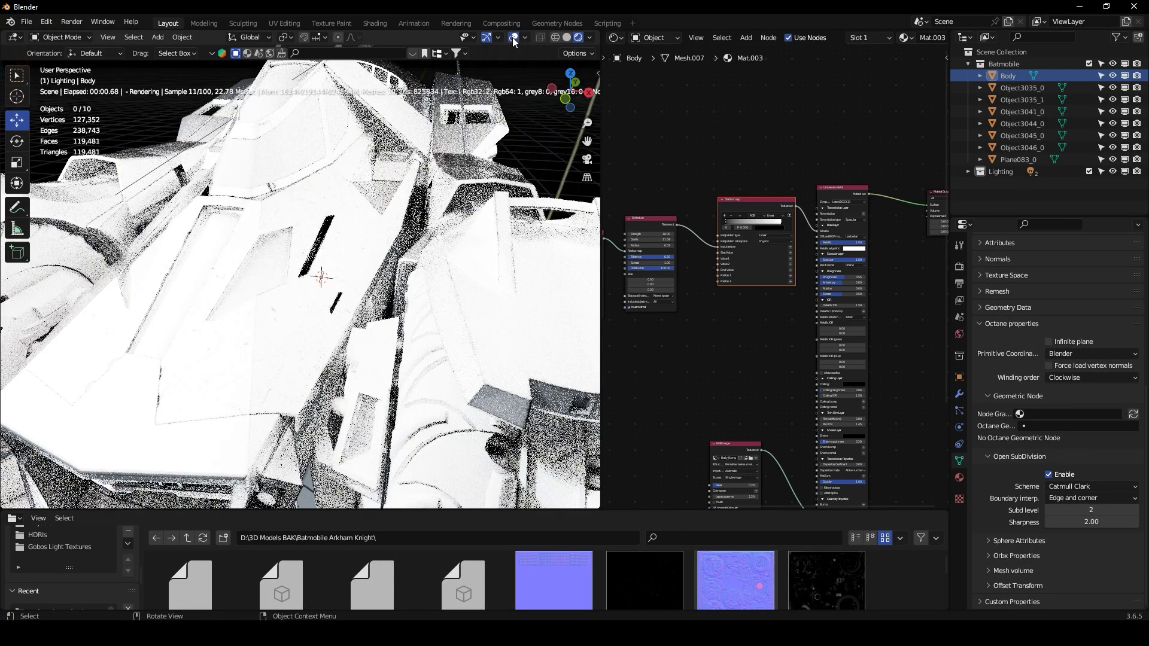
click(514, 39)
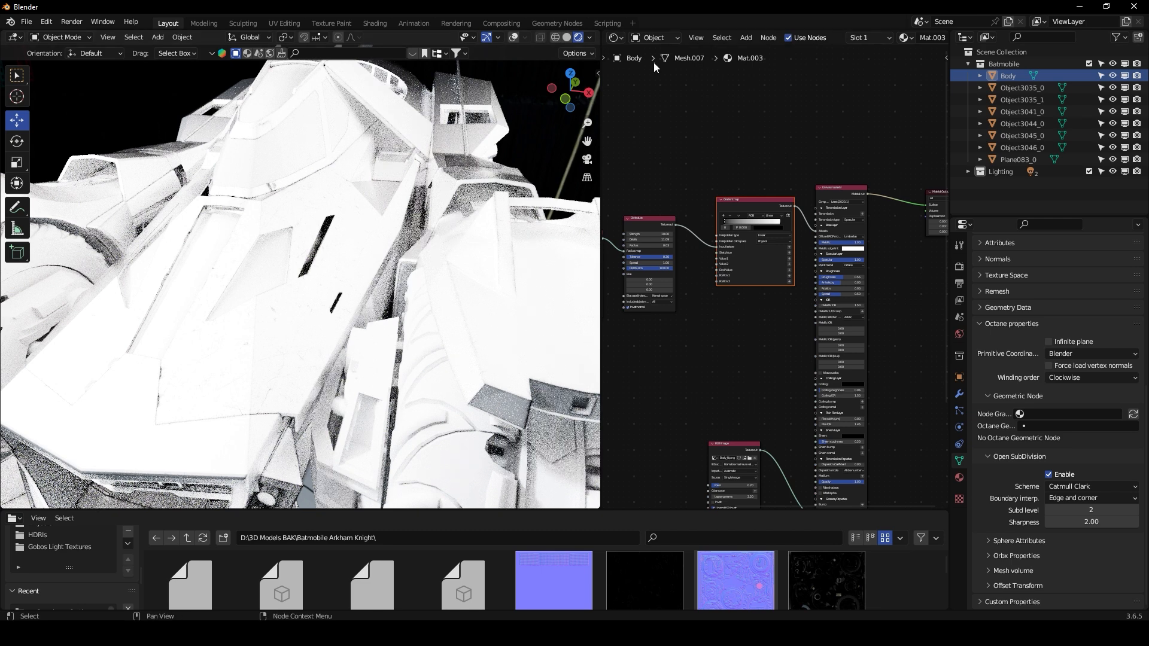
click(616, 38)
click(653, 163)
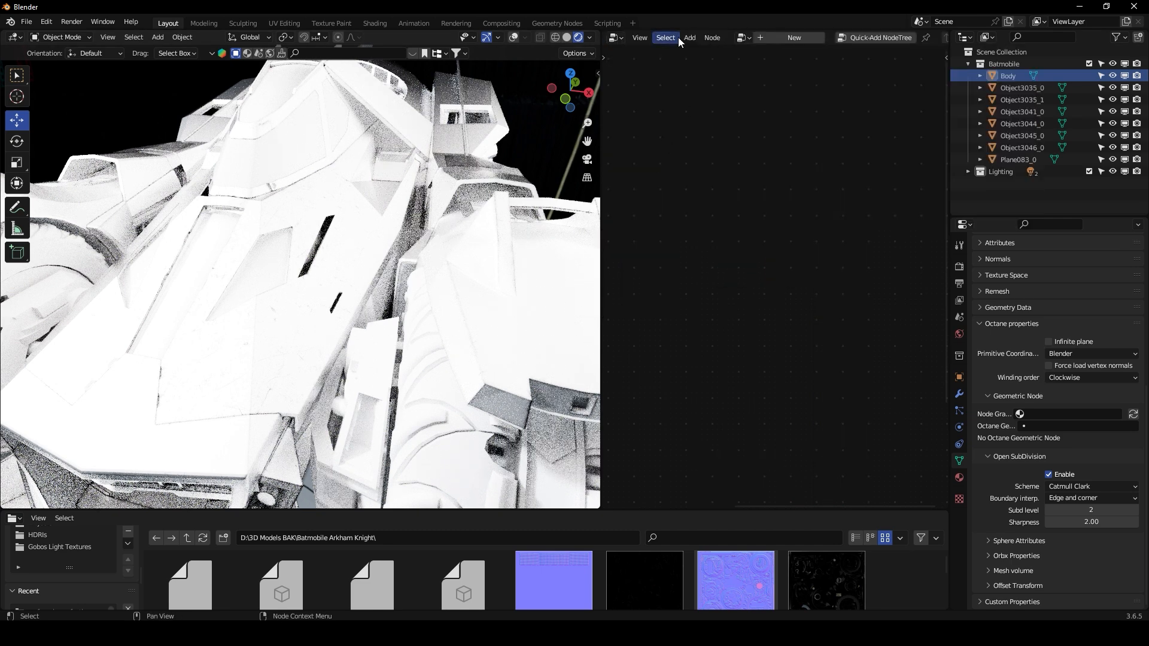
click(753, 57)
scroll(756, 282, up, 3)
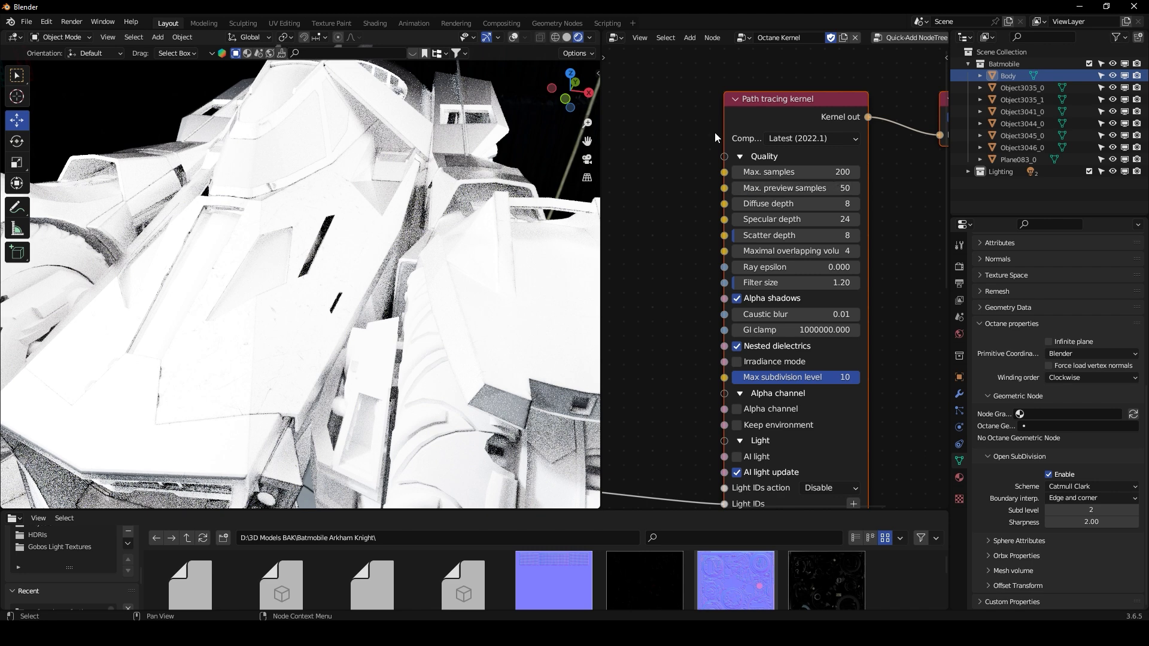
click(617, 37)
click(647, 177)
Step: Preview the new Gradient map on the body and flip its ramp to run from white to black
middle_drag(738, 261, 795, 368)
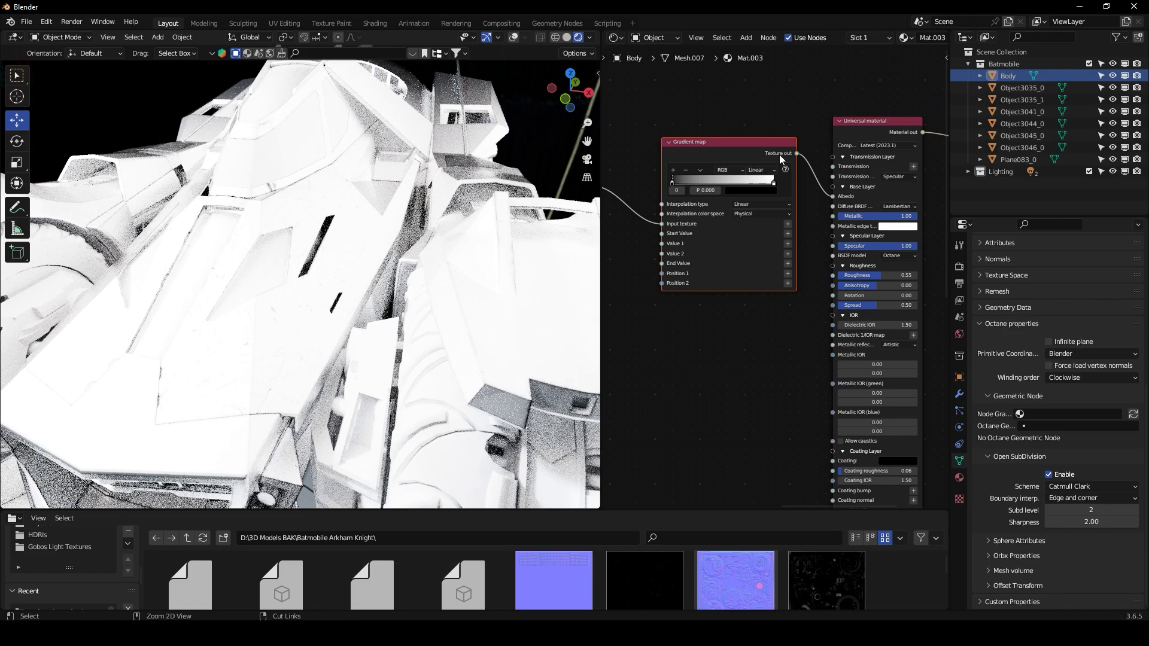
ctrl+shift+click(780, 155)
middle_drag(729, 339, 761, 364)
scroll(756, 258, up, 4)
drag(686, 189, 695, 189)
click(725, 171)
click(735, 184)
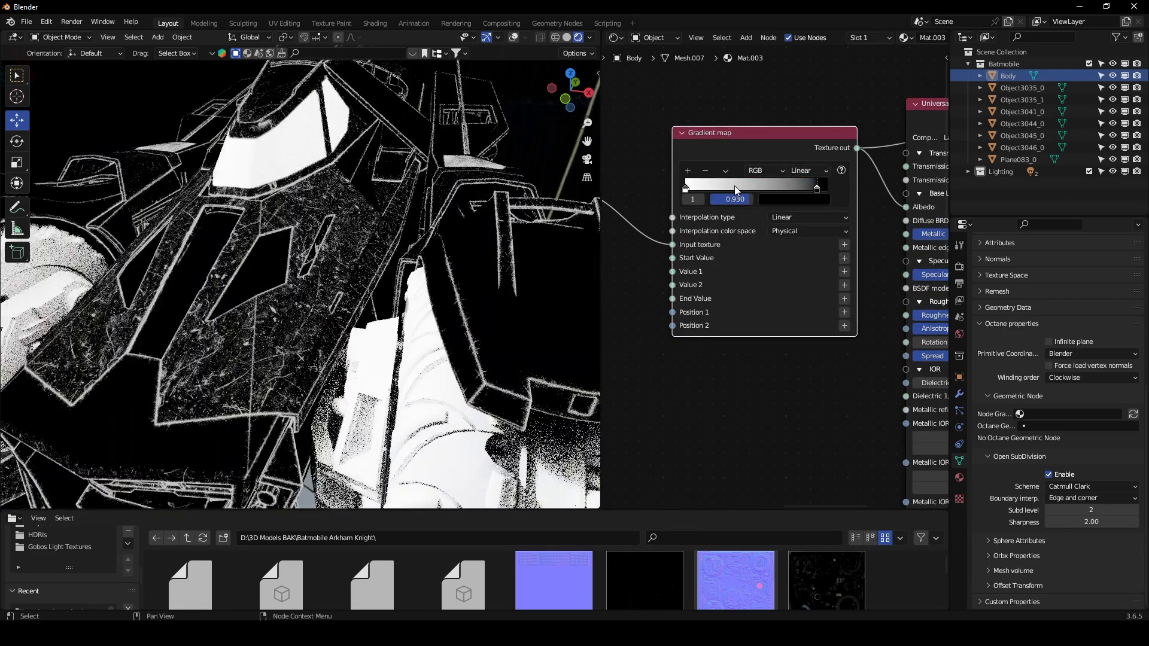
Step: Move the flipped ramp's black stop to 0.083 and check the tightened edge wear from the front
drag(822, 193, 841, 197)
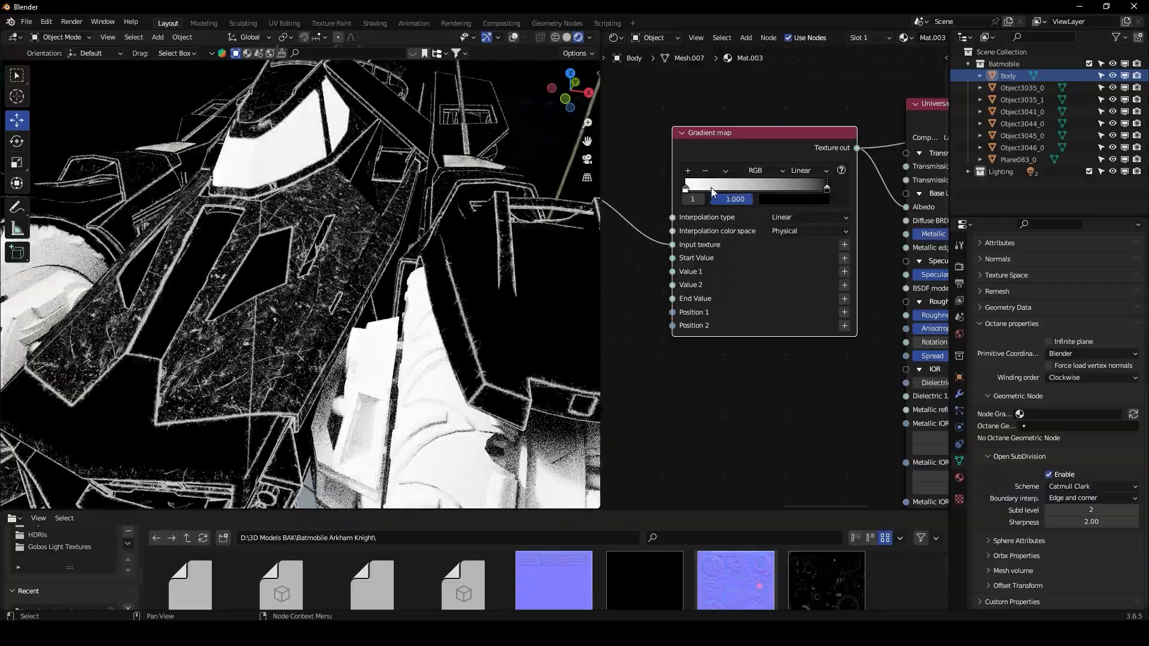
mouse_move(687, 189)
mouse_down()
mouse_move(791, 196)
mouse_move(688, 191)
mouse_up()
drag(822, 188, 691, 190)
middle_drag(311, 261, 375, 263)
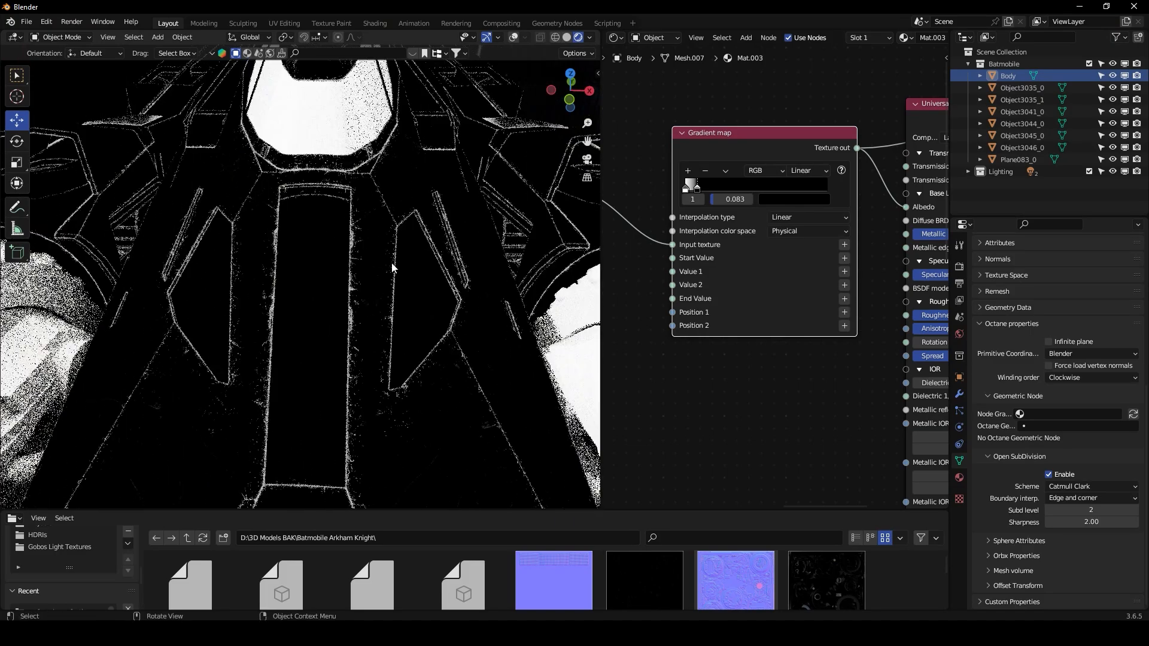
Step: Raise the black stop's colour Value to about 0.022 and darken the white stop to mid grey
scroll(780, 224, up, 1)
click(783, 180)
drag(805, 380, 807, 379)
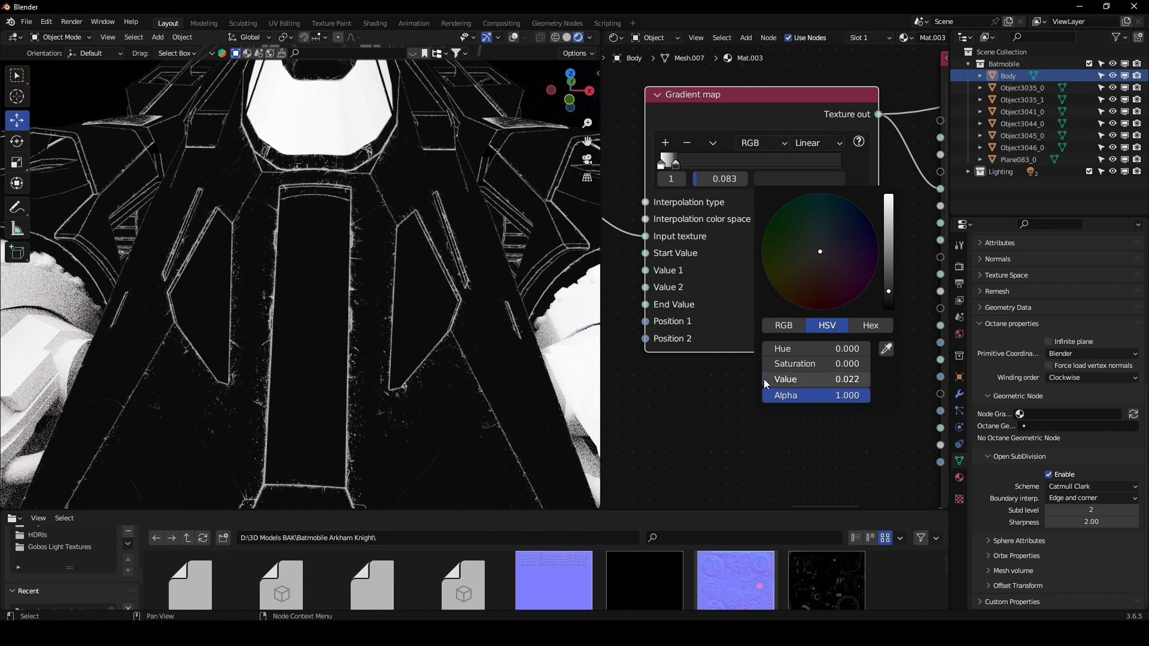
click(798, 179)
drag(850, 379, 779, 380)
middle_drag(415, 269, 389, 274)
Step: Switch the preview back to the Universal material and view the whole body from above
middle_drag(746, 283, 684, 295)
scroll(683, 295, down, 3)
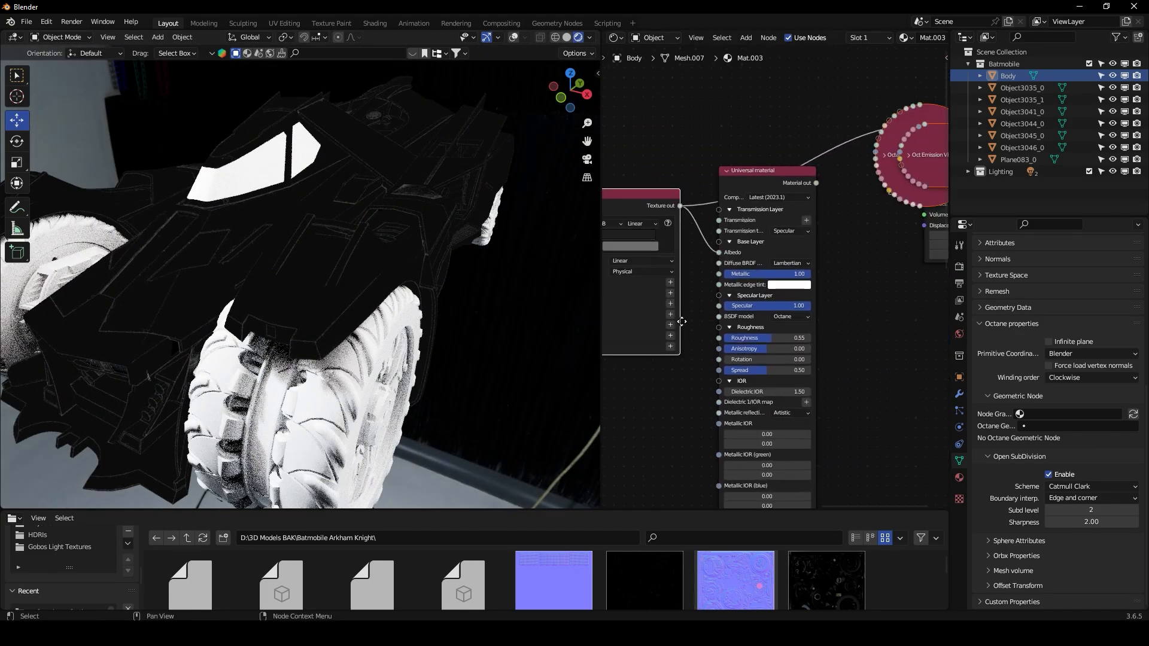
middle_drag(358, 219, 432, 236)
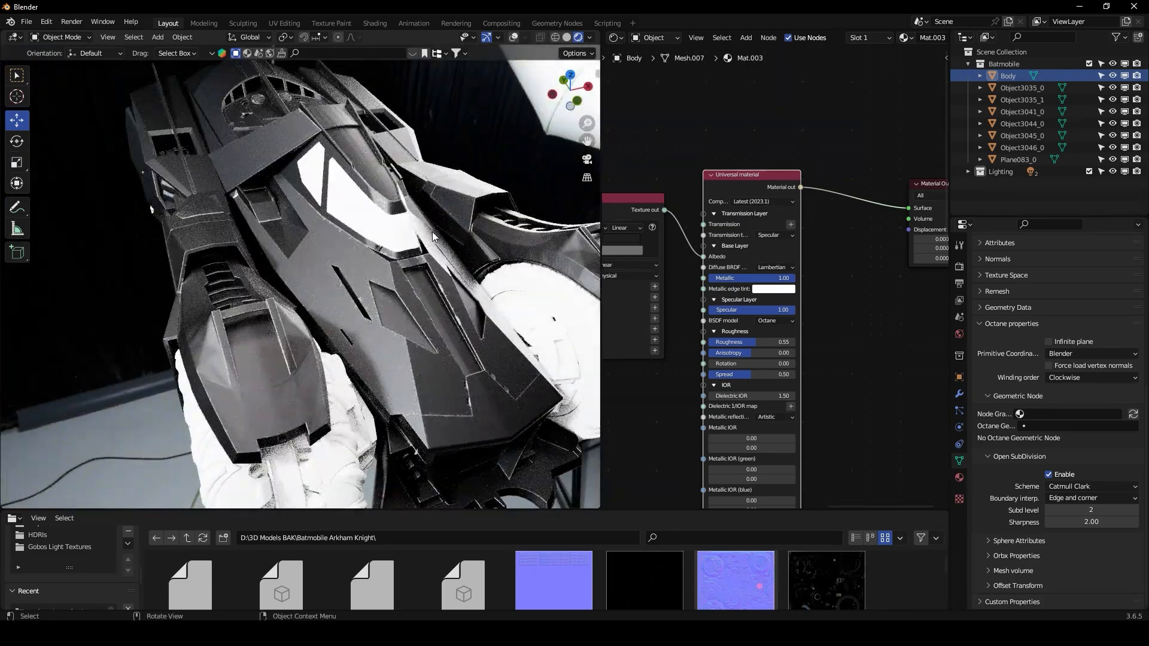
scroll(433, 236, up, 3)
Step: Set the Universal material's BSDF model to Beckmann and inspect the reflections on the hood
click(768, 321)
click(773, 343)
middle_drag(469, 319, 383, 306)
scroll(464, 308, up, 2)
scroll(455, 310, up, 1)
scroll(710, 322, down, 2)
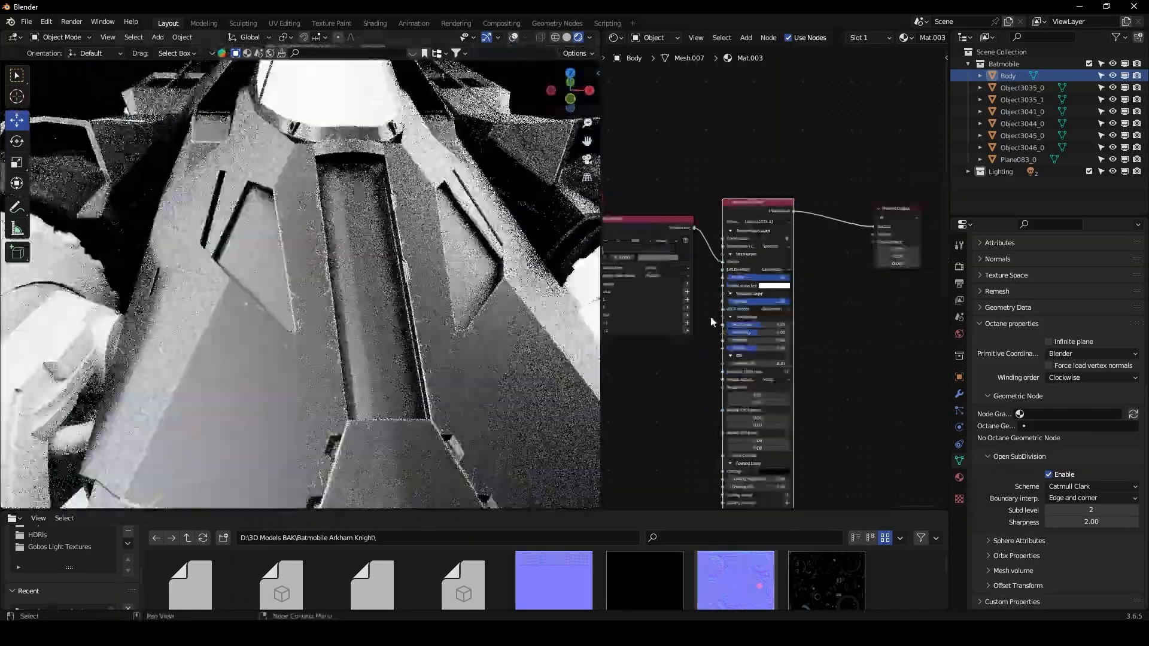
Step: Lower the Universal material's Roughness to a mirror-like finish and inspect the body from the side
drag(760, 325, 724, 325)
middle_drag(488, 299, 361, 326)
scroll(364, 328, up, 3)
scroll(668, 382, down, 4)
Step: Move both Gradient maps and the Dirt texture up together to free space beside the Universal material
middle_drag(667, 382, 777, 332)
scroll(769, 336, down, 2)
scroll(651, 287, down, 3)
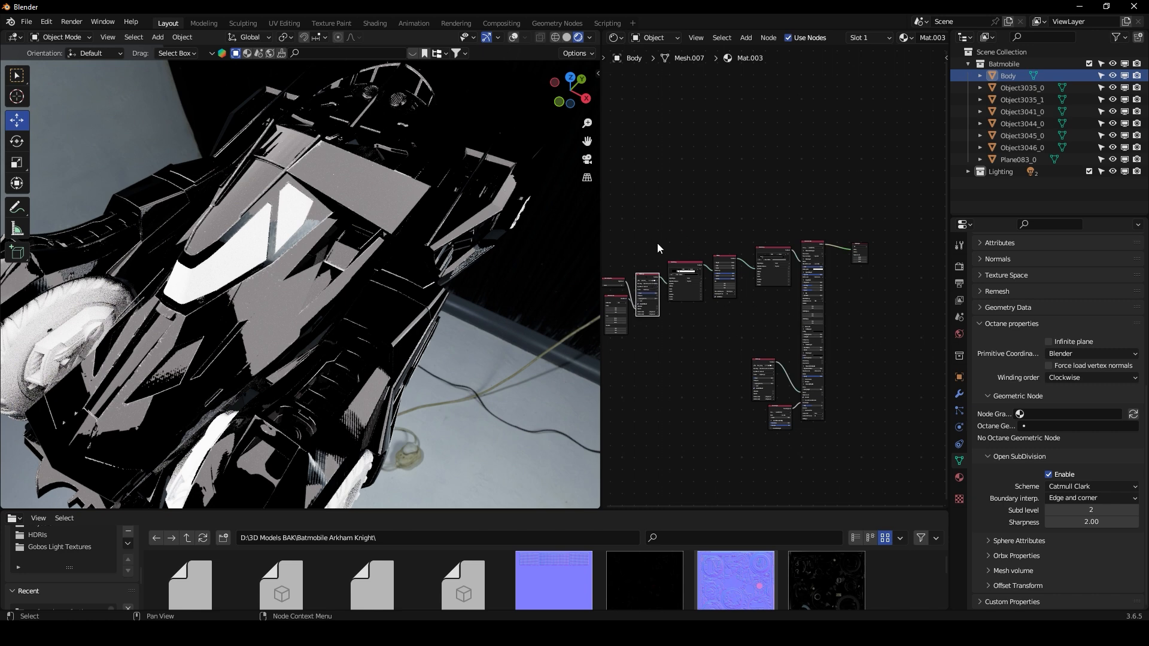
drag(730, 294, 769, 231)
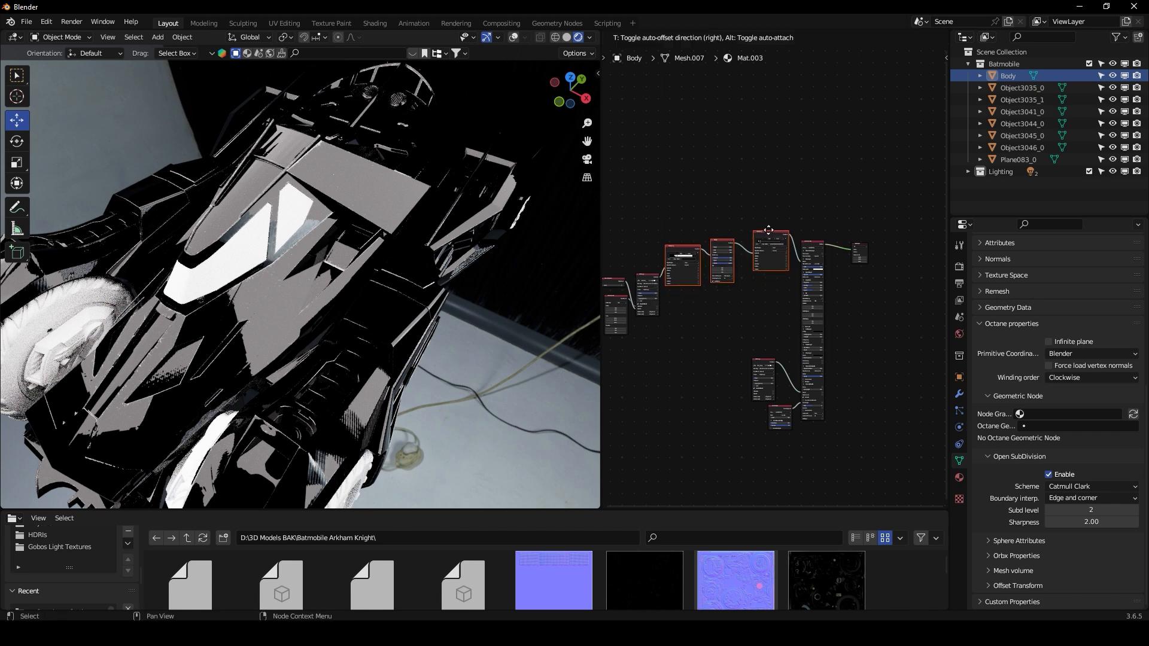
scroll(756, 303, up, 4)
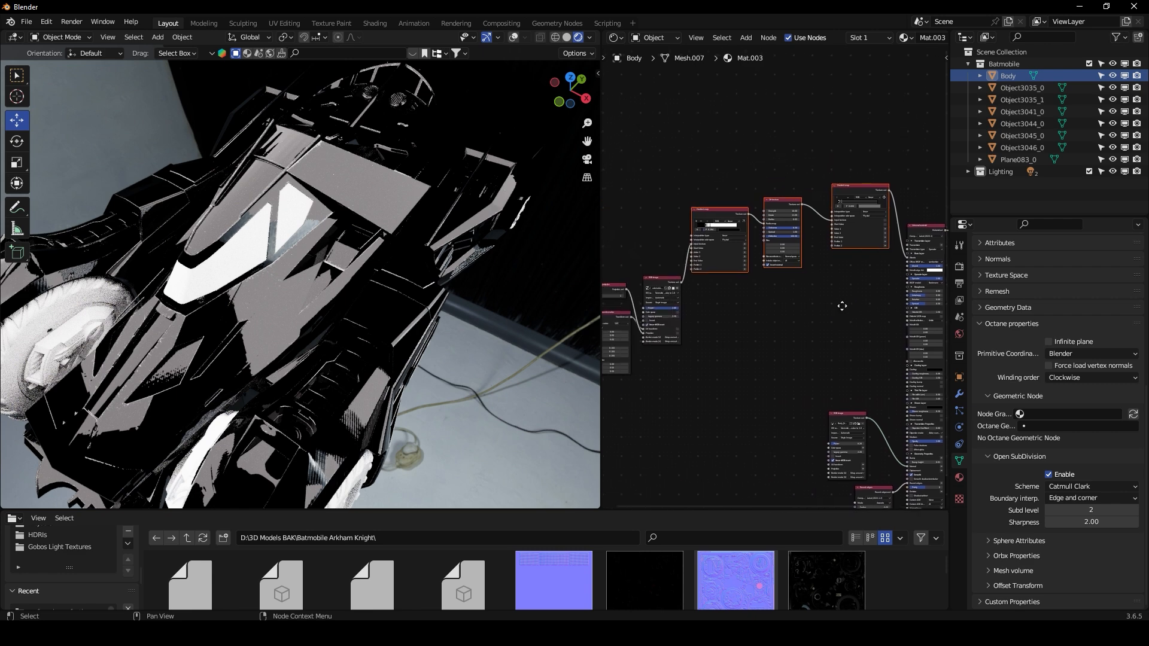
scroll(821, 313, up, 3)
click(830, 325)
Step: Connect the scratch image's output to the Universal material's Roughness
click(849, 175)
click(665, 284)
middle_drag(757, 316, 641, 276)
scroll(666, 275, down, 2)
scroll(642, 277, down, 3)
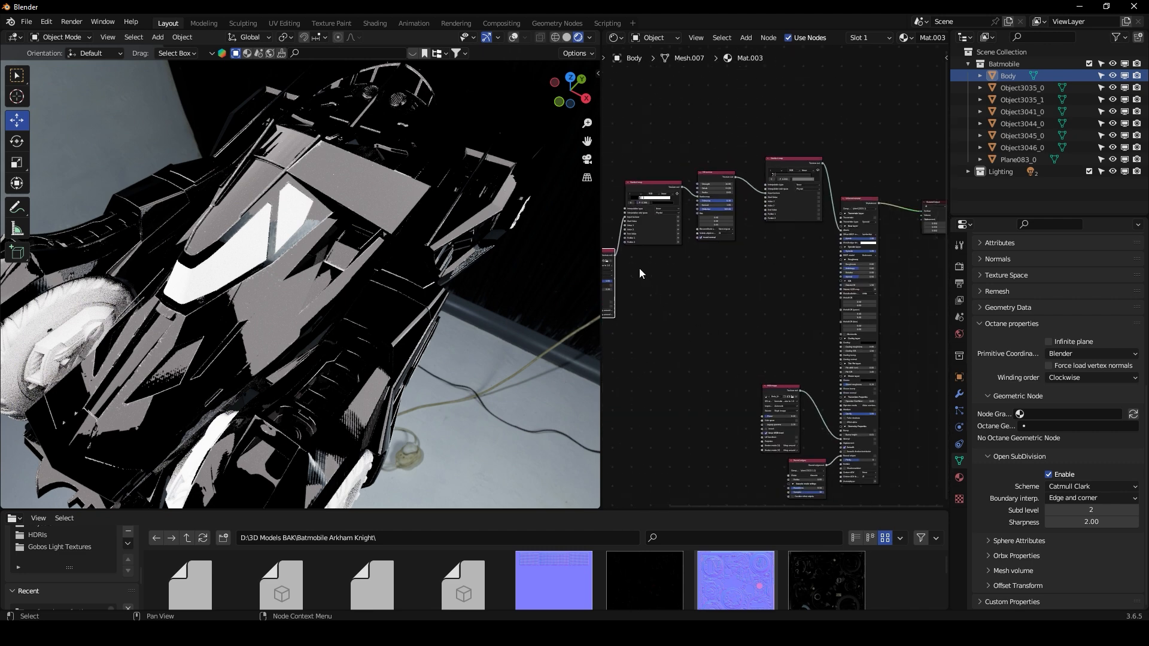
drag(614, 256, 812, 308)
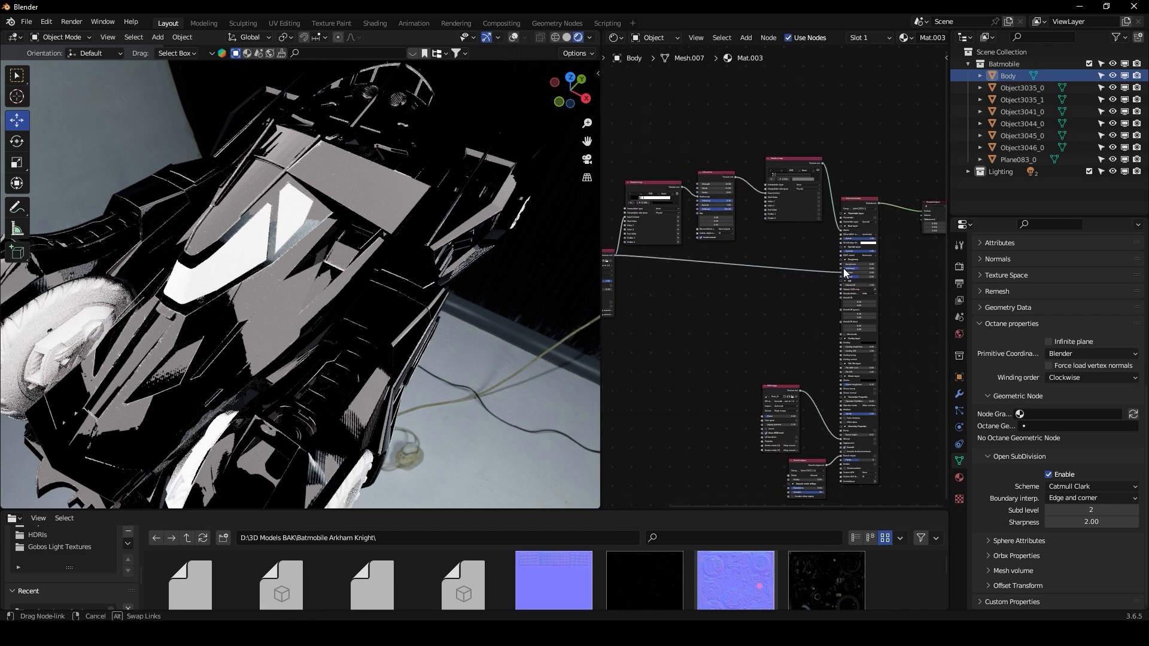
drag(844, 263, 841, 264)
Step: Look over the Universal material's inputs and tidy the positions of the albedo Gradient map and Dirt texture
middle_drag(792, 356, 732, 293)
scroll(722, 309, up, 5)
scroll(718, 322, up, 3)
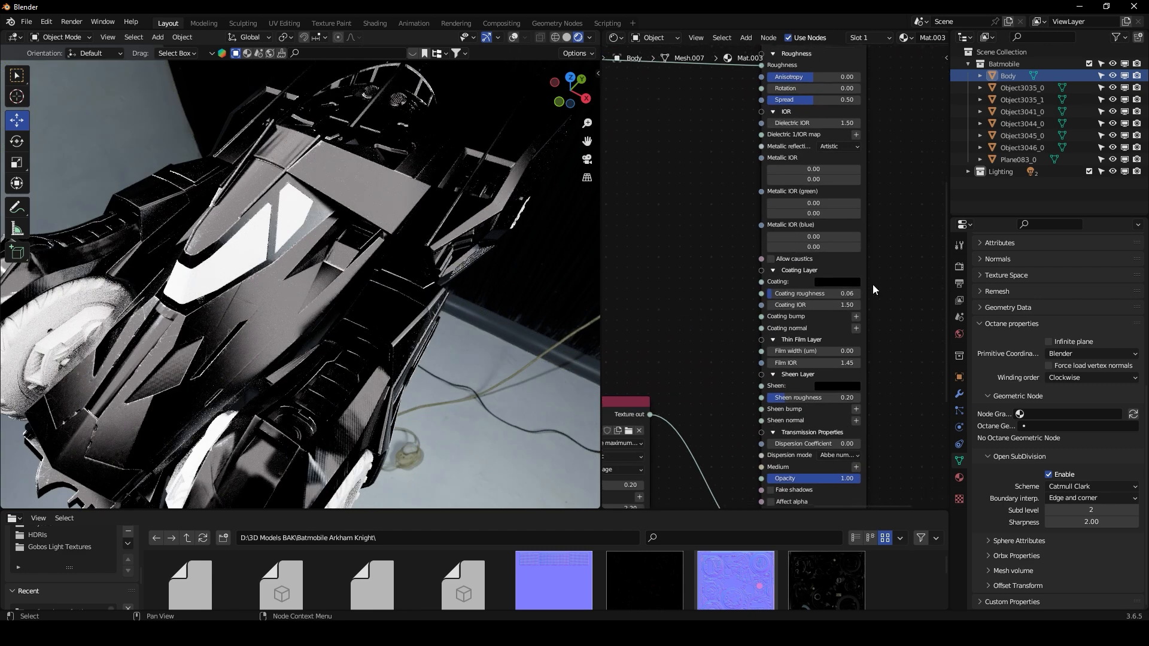
middle_drag(705, 184, 834, 506)
scroll(756, 199, up, 1)
drag(730, 115, 731, 121)
scroll(805, 323, down, 3)
middle_drag(769, 323, 850, 314)
drag(673, 180, 669, 177)
middle_drag(736, 391, 732, 296)
scroll(731, 296, down, 5)
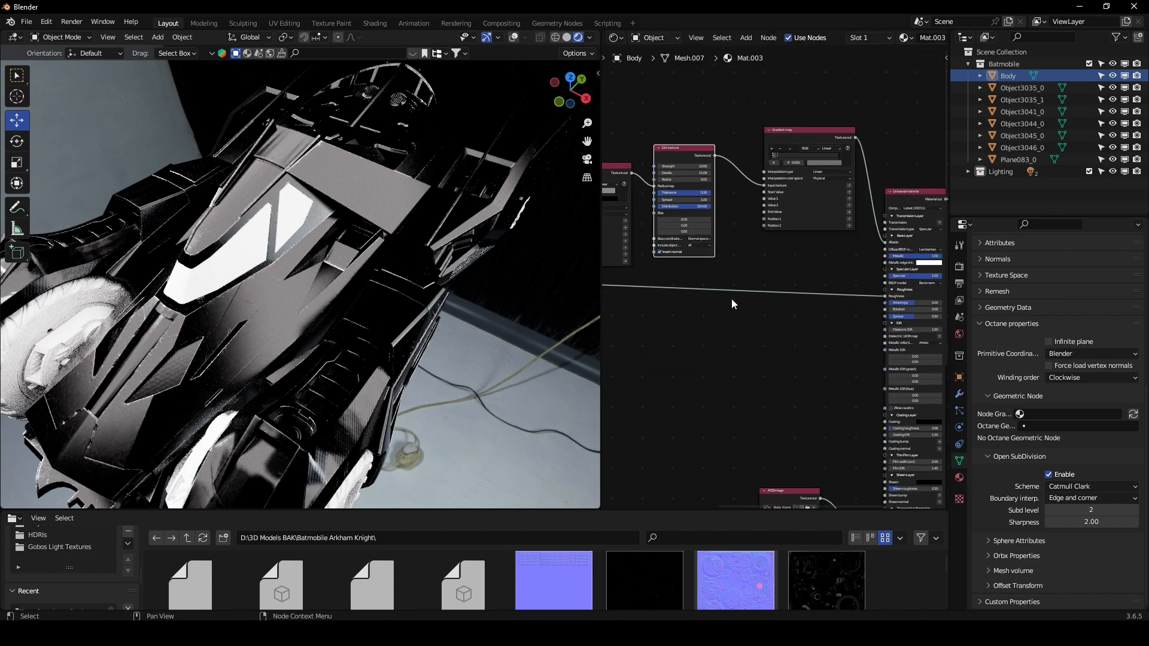
Step: Insert a Gradient map between the scratch image and Roughness, and hide the unused inputs of it and the albedo Gradient map
scroll(371, 304, up, 3)
key(shift+a)
text(grad)
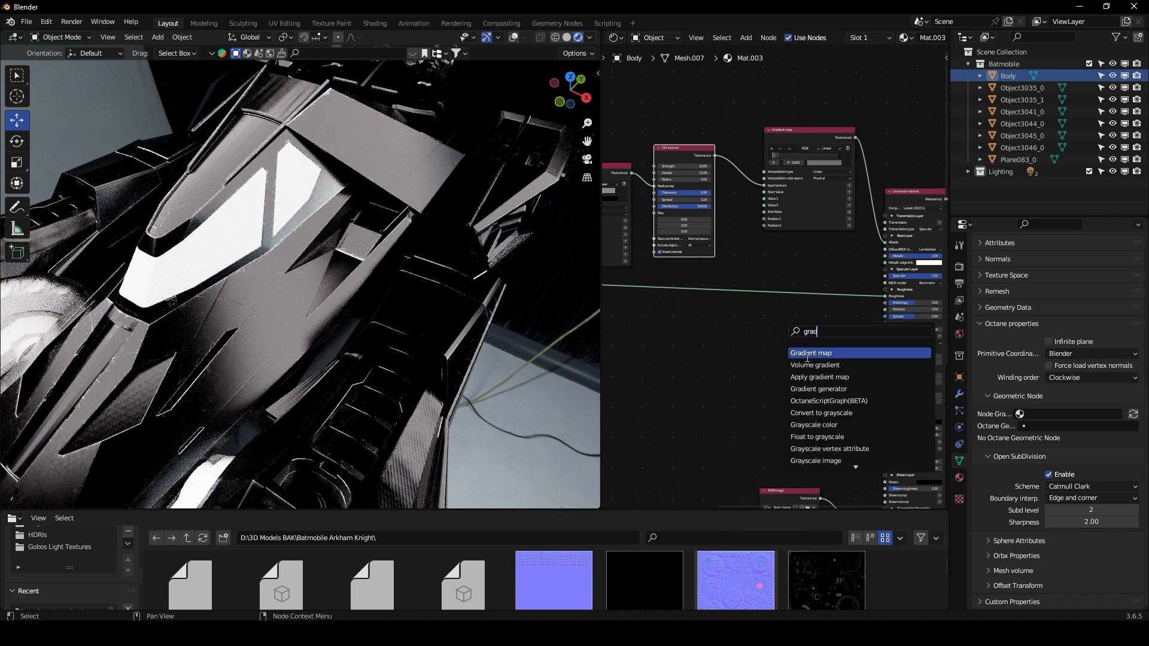
click(808, 354)
click(788, 294)
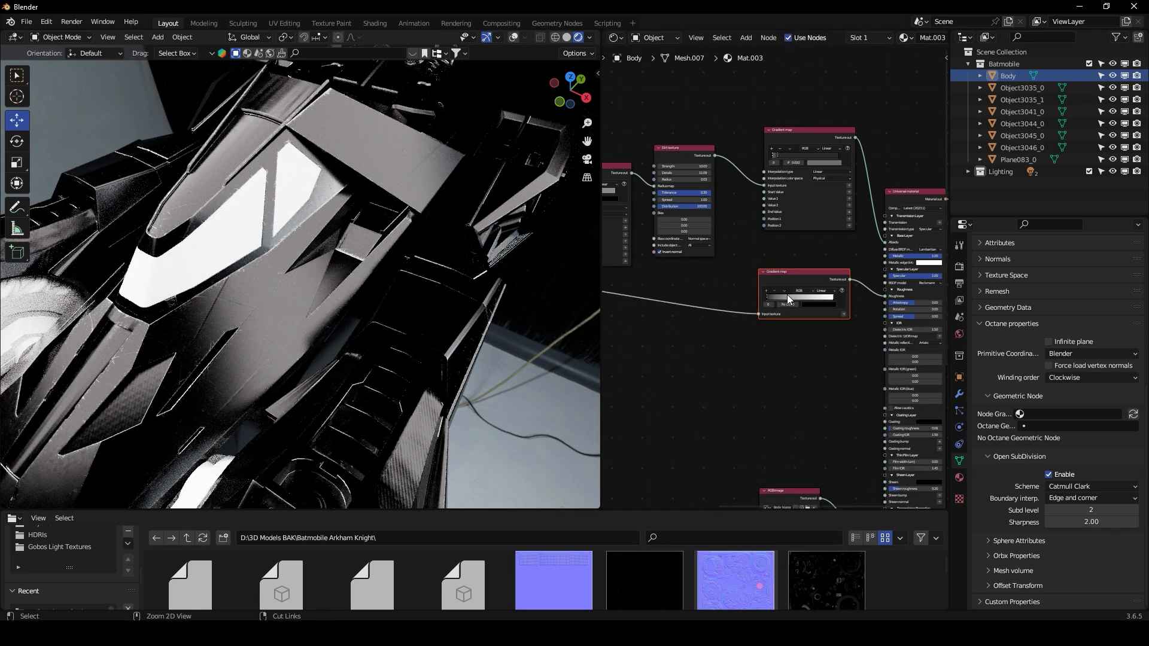
click(789, 133)
key(ctrl+h)
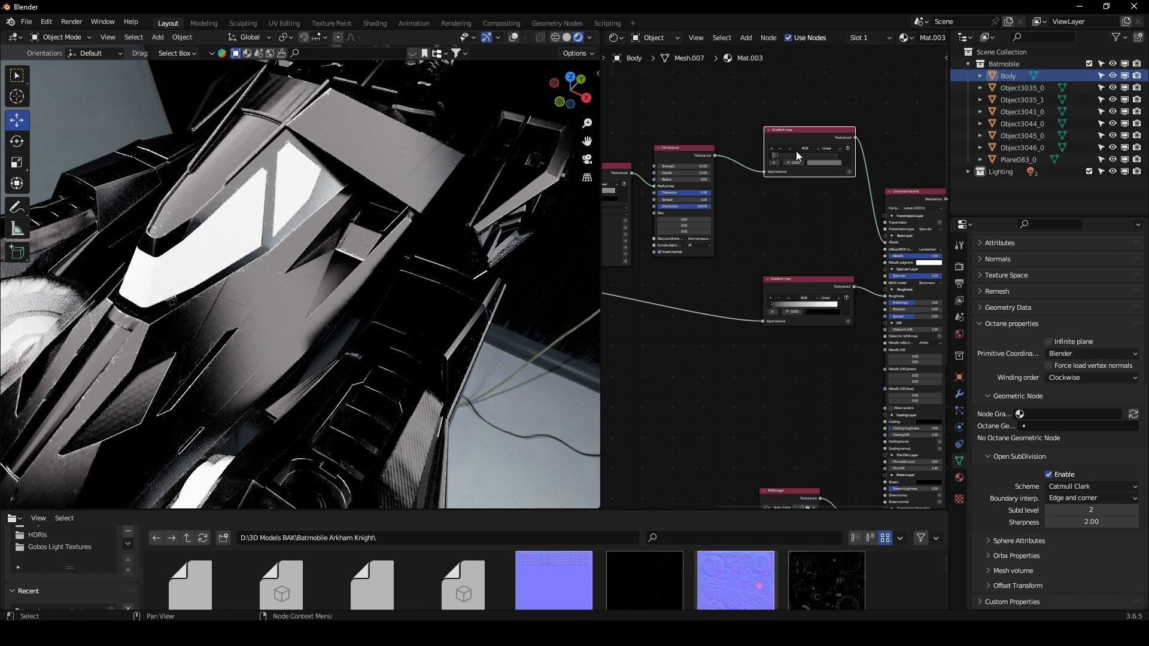
Step: Preview the roughness Gradient map, moving its white stop to 0.512 and its black stop slightly inward, and check the material on the body
scroll(830, 301, up, 3)
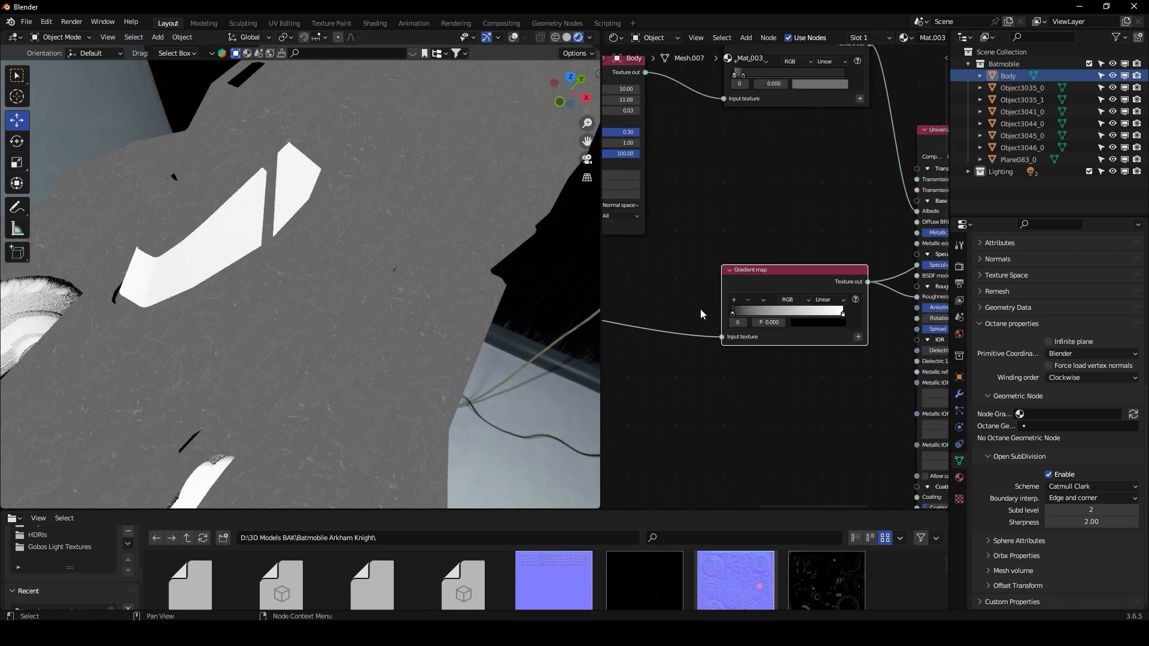
drag(844, 315, 787, 315)
scroll(800, 321, down, 2)
middle_drag(802, 322, 719, 349)
drag(648, 333, 652, 337)
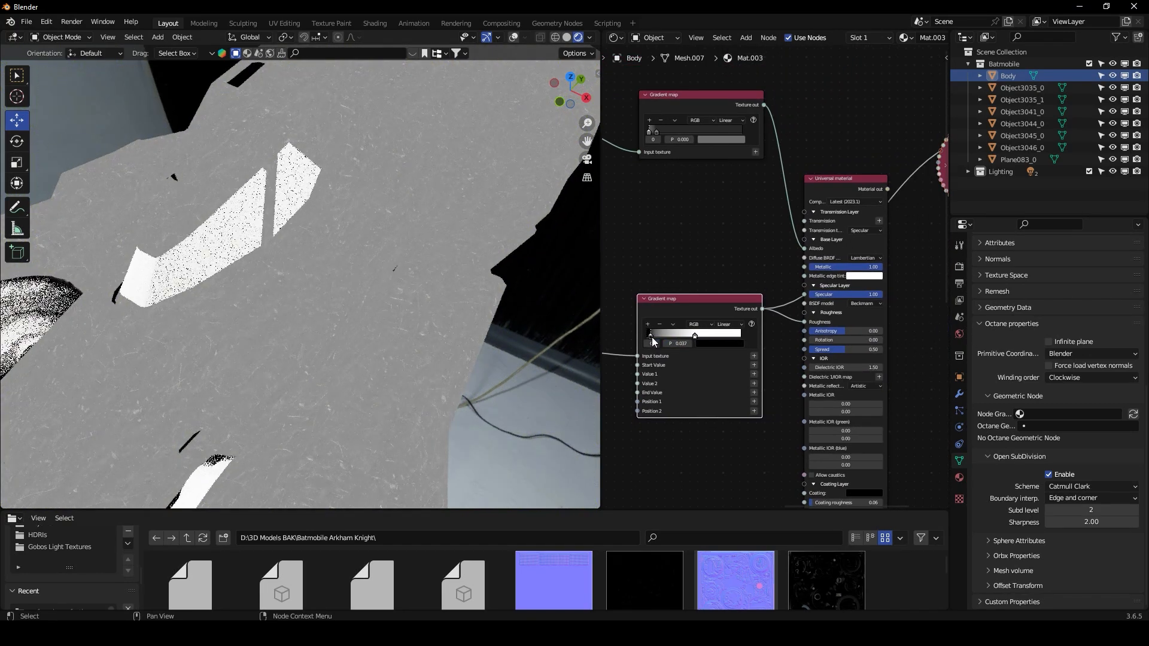
middle_drag(361, 280, 326, 291)
scroll(376, 285, up, 4)
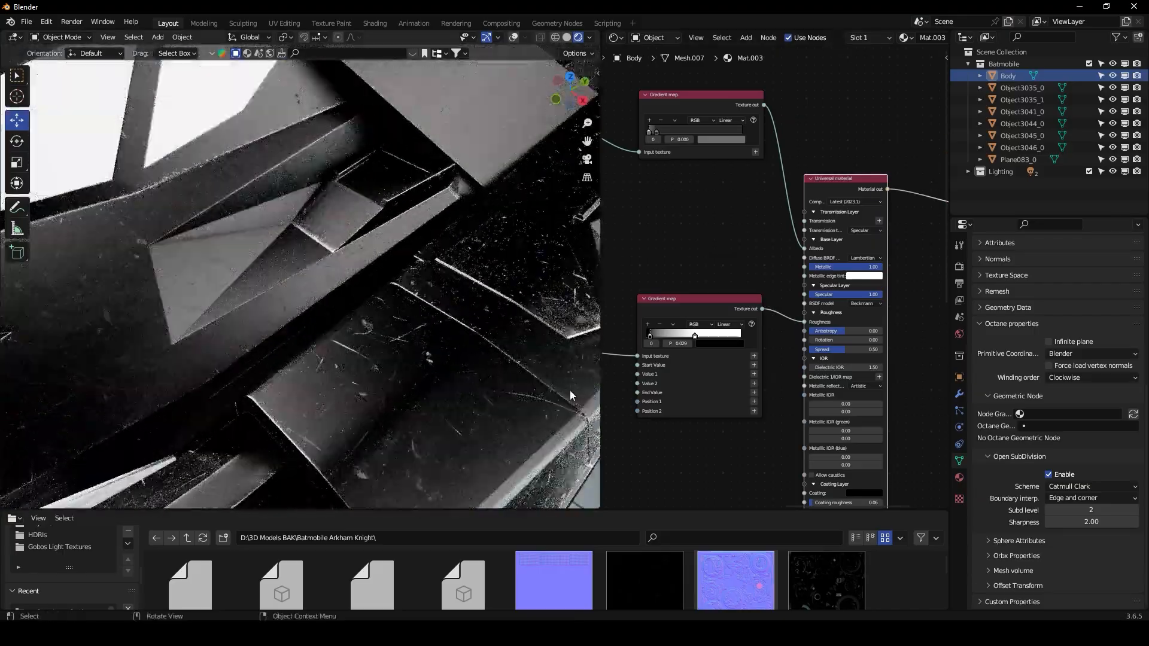
Step: Lighten the roughness Gradient map's black stop to grey and move its white stop to 1.000
scroll(700, 343, up, 2)
click(711, 328)
click(760, 339)
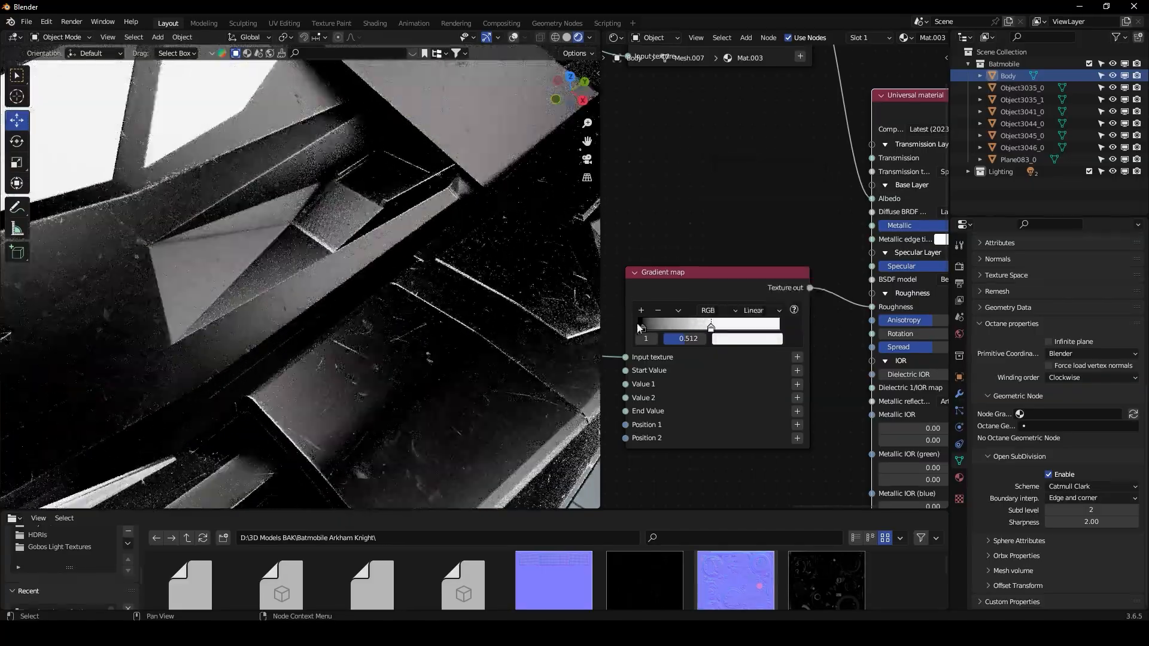
click(729, 340)
drag(734, 309, 796, 340)
middle_drag(438, 299, 424, 274)
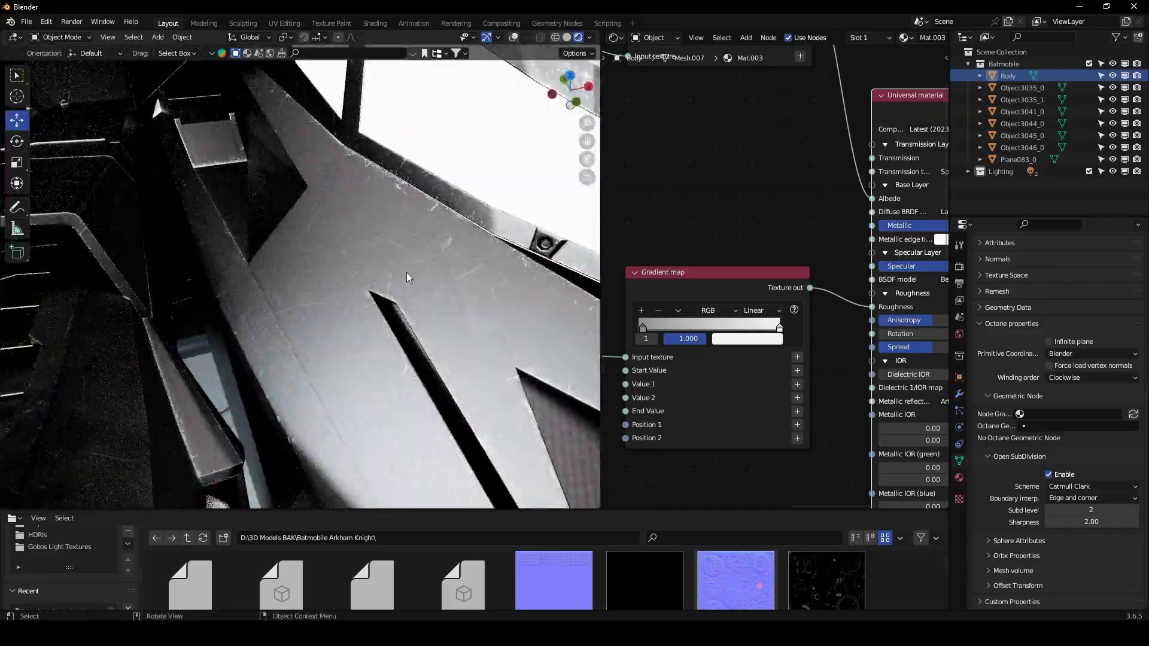
Step: Check the scratches on the body and hide the unused inputs of the roughness Gradient map
scroll(416, 266, down, 10)
middle_drag(415, 266, 376, 256)
scroll(376, 256, up, 5)
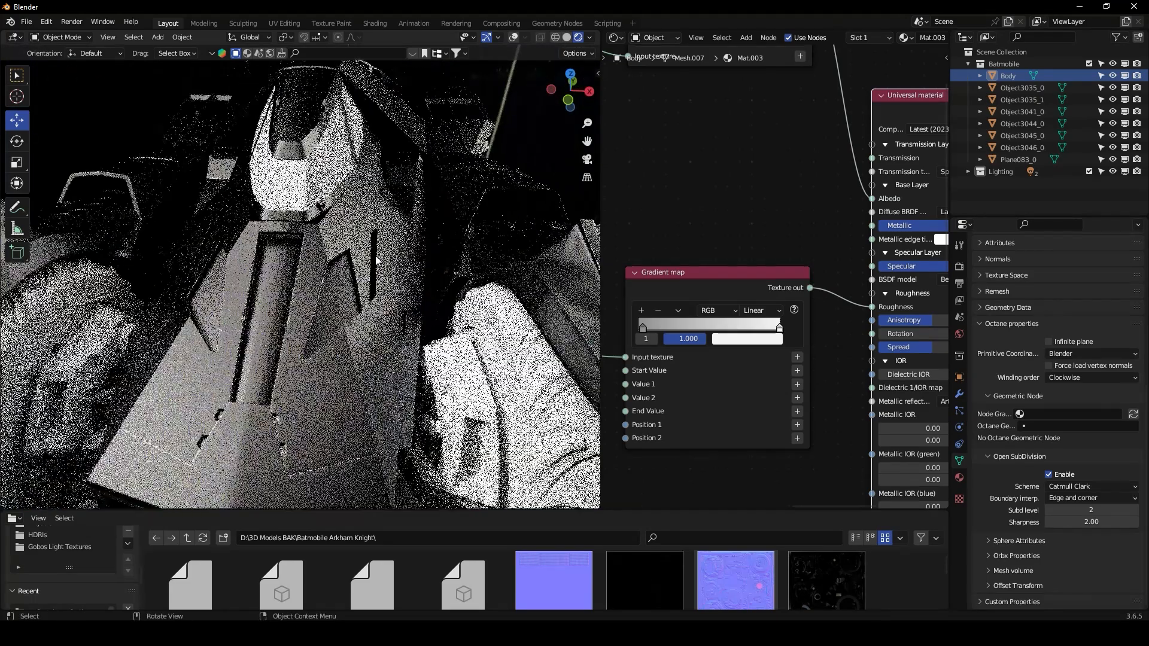
scroll(684, 253, down, 2)
middle_drag(727, 405, 772, 337)
scroll(738, 274, down, 1)
click(708, 166)
click(709, 166)
key(ctrl+h)
key(ctrl+h)
middle_drag(790, 383, 721, 302)
scroll(718, 317, up, 3)
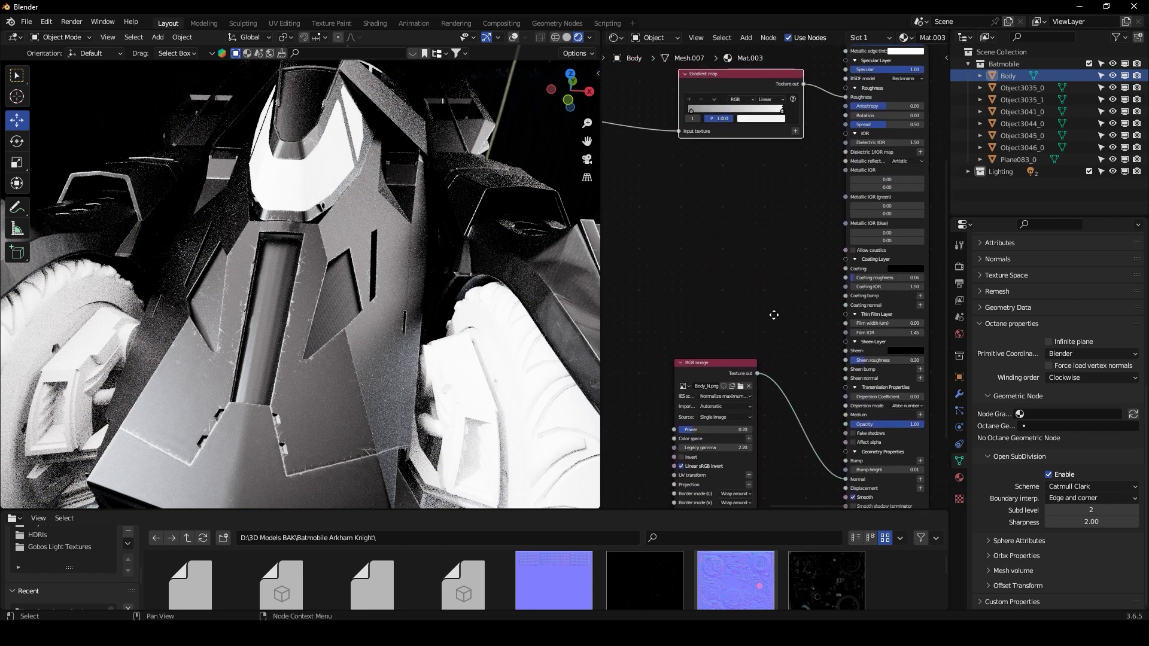
Step: Connect the scratch image to the Universal material's Bump input, move the normal map image clear of the link, and check the body
scroll(734, 357, down, 4)
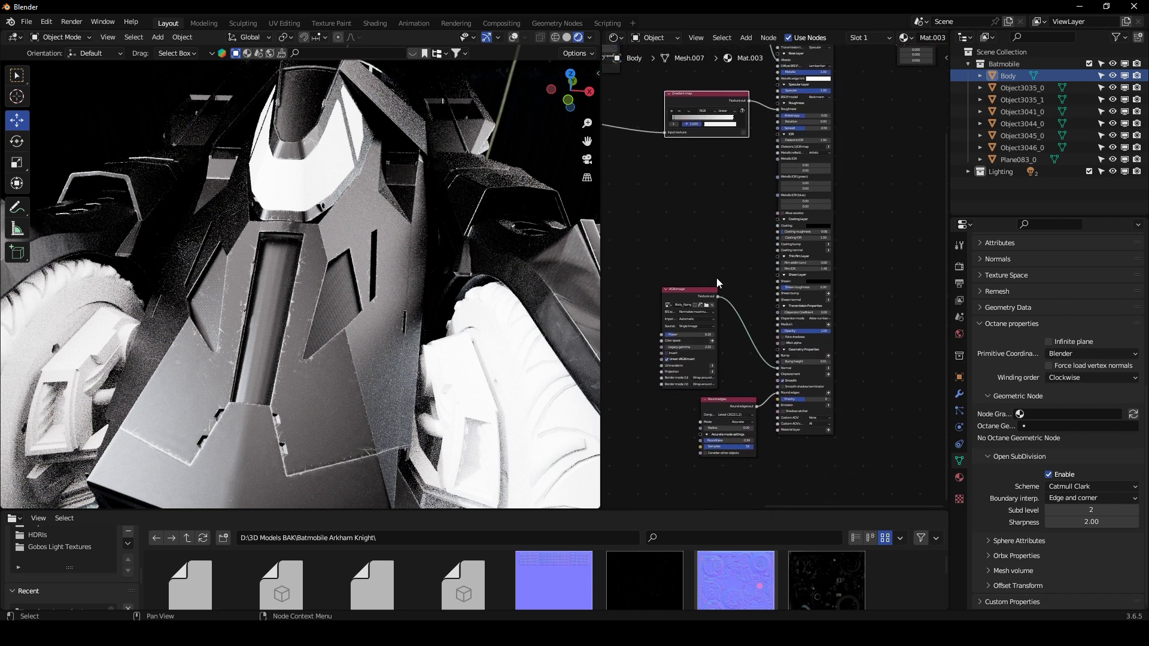
scroll(720, 277, down, 2)
middle_drag(675, 179, 739, 207)
scroll(736, 263, up, 5)
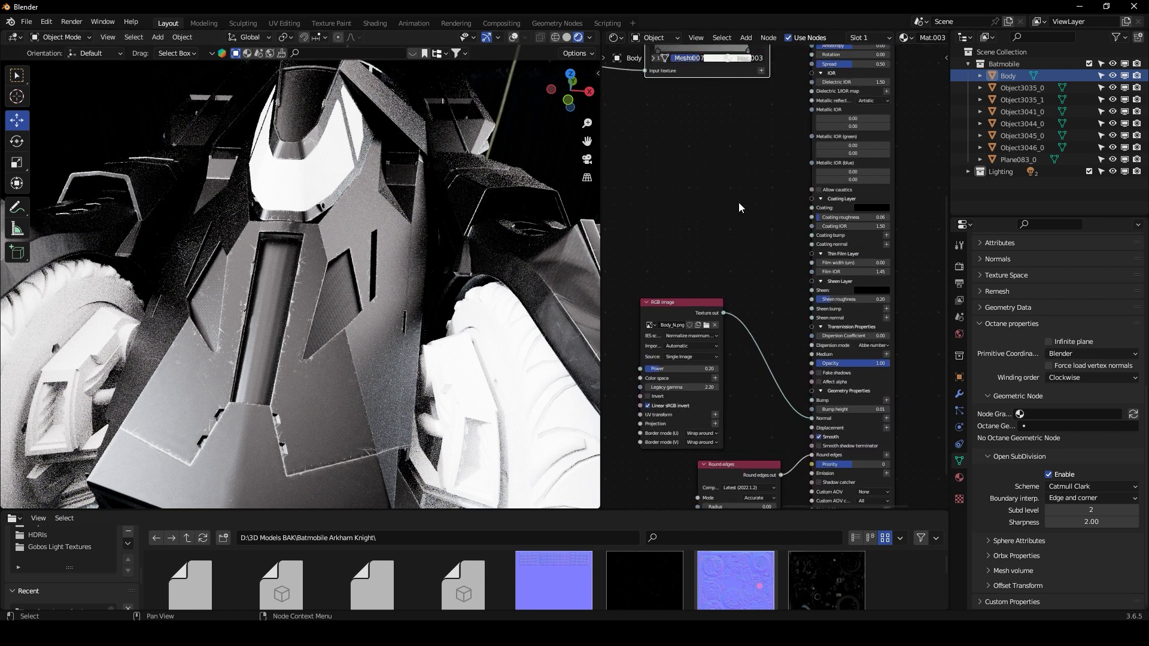
scroll(776, 277, down, 6)
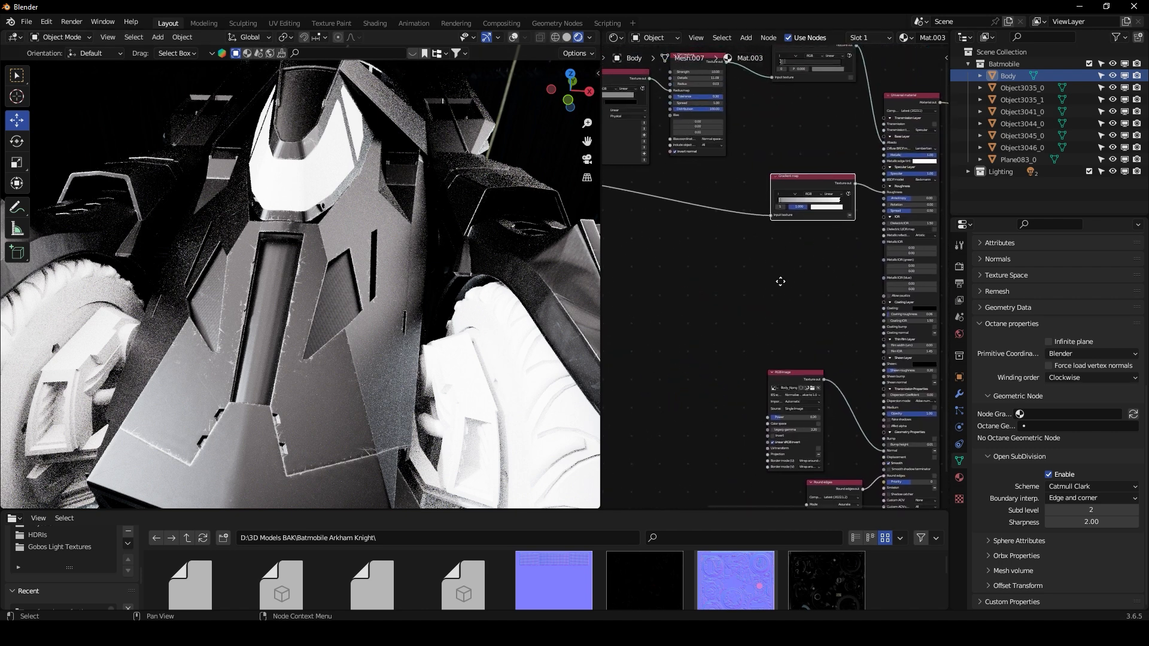
middle_drag(787, 253, 757, 242)
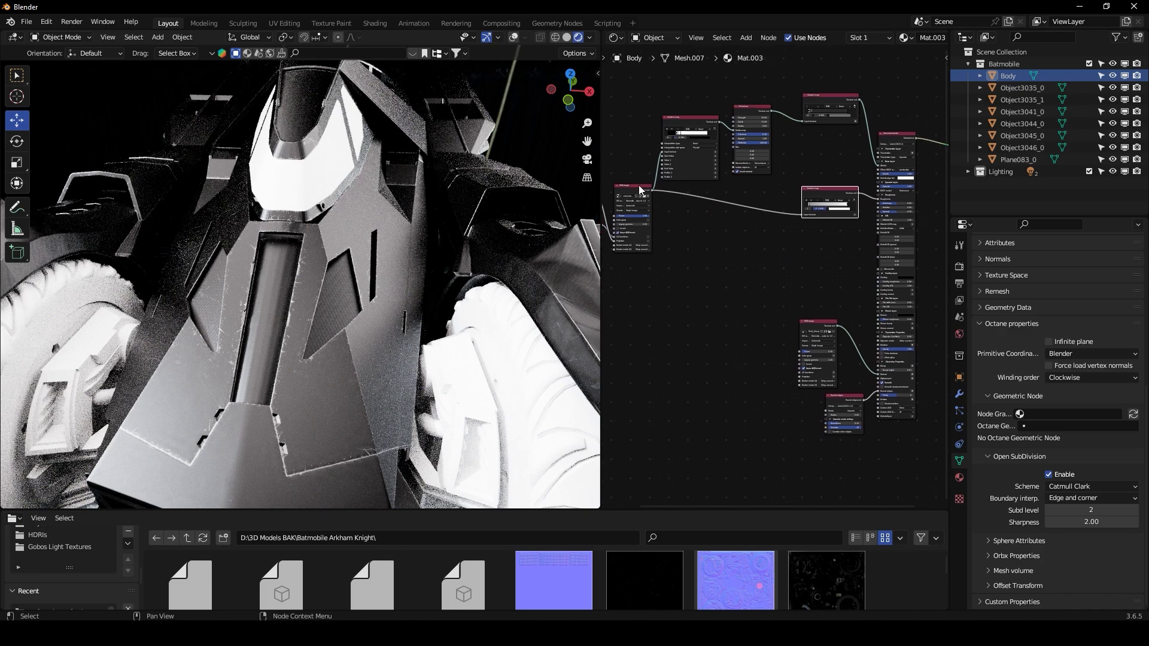
drag(651, 191, 879, 367)
drag(812, 324, 779, 391)
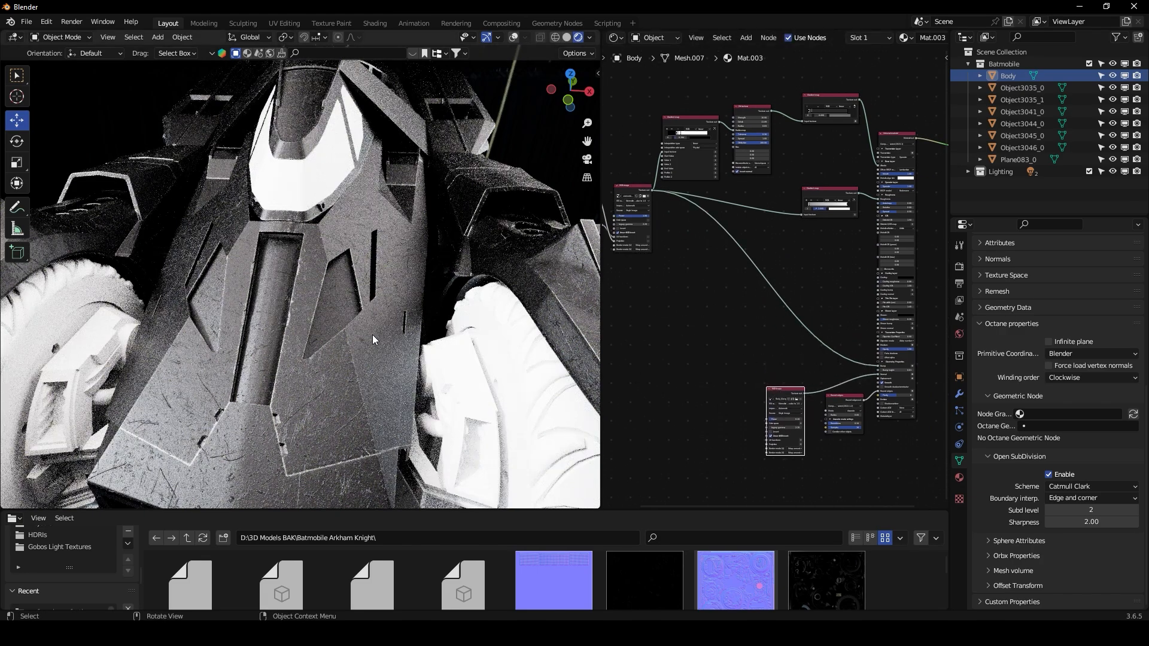
scroll(372, 335, up, 3)
middle_drag(372, 335, 392, 403)
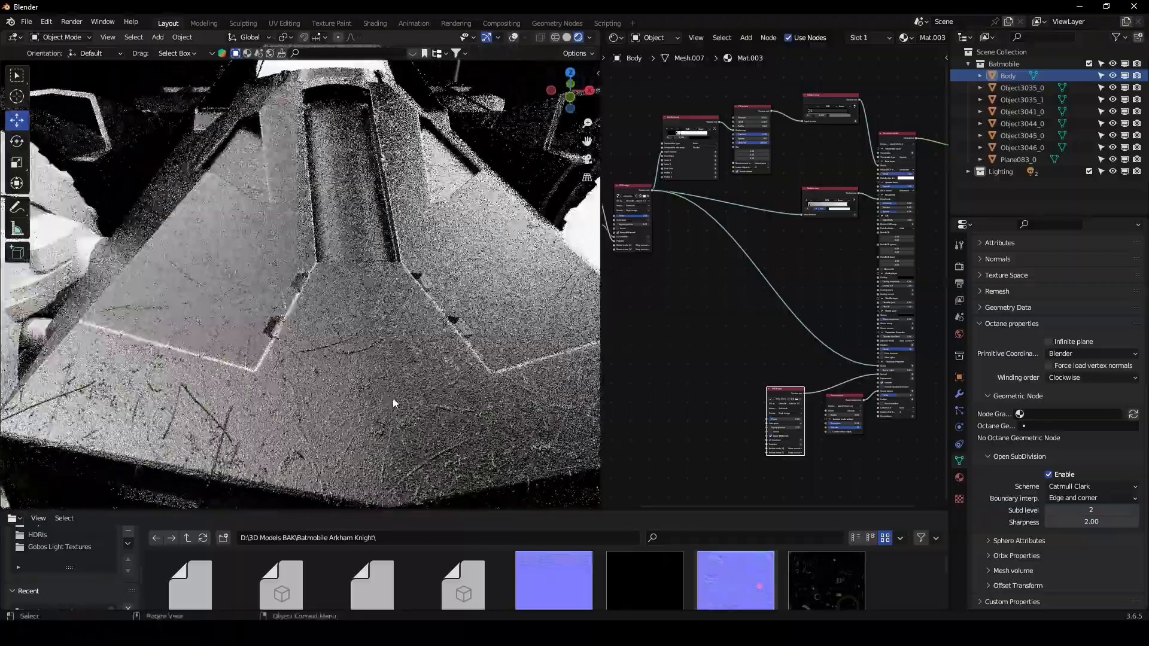
scroll(725, 274, up, 2)
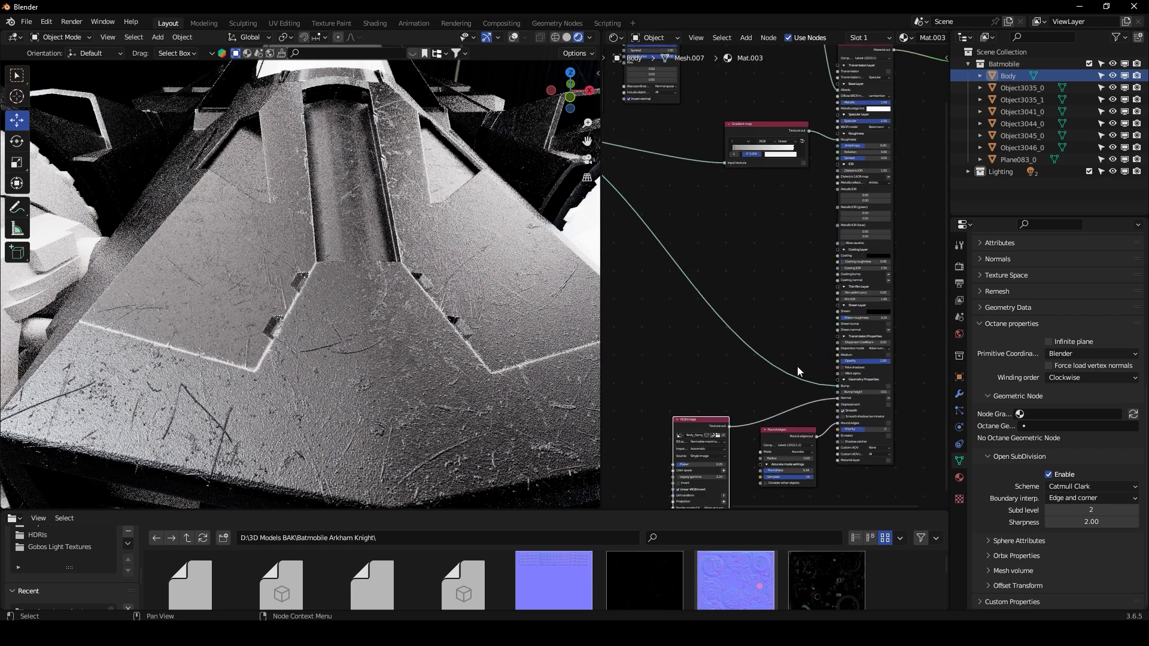
Step: Set the Universal material's Bump height to -0.01 and inspect the scratches up close
scroll(755, 353, up, 4)
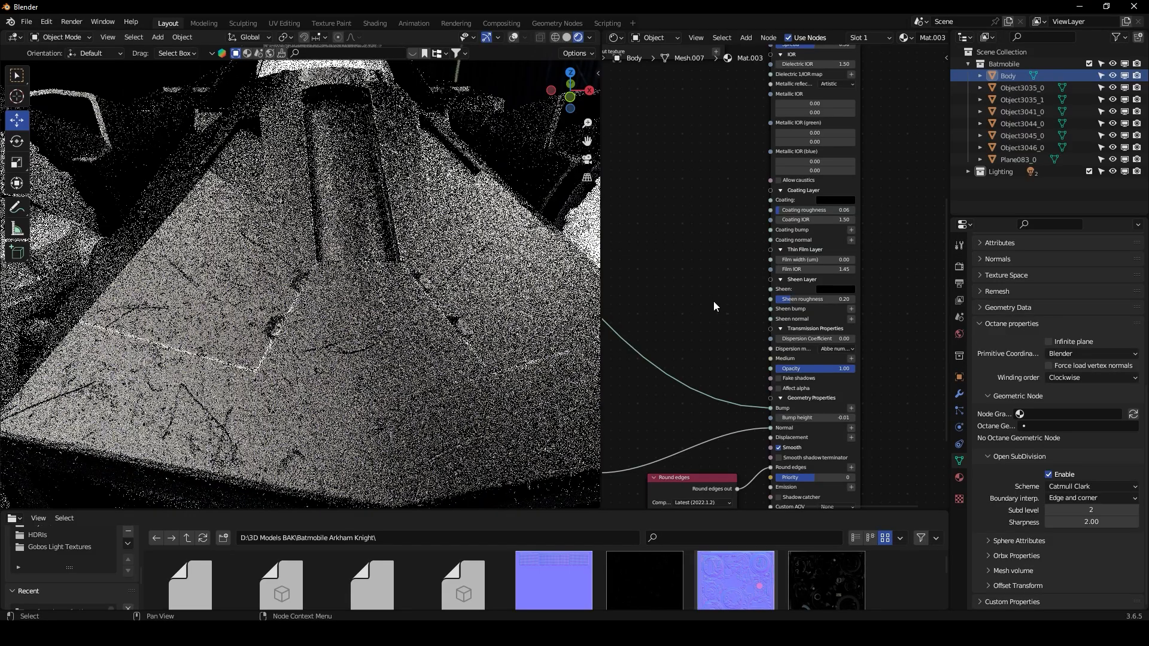
scroll(333, 372, up, 5)
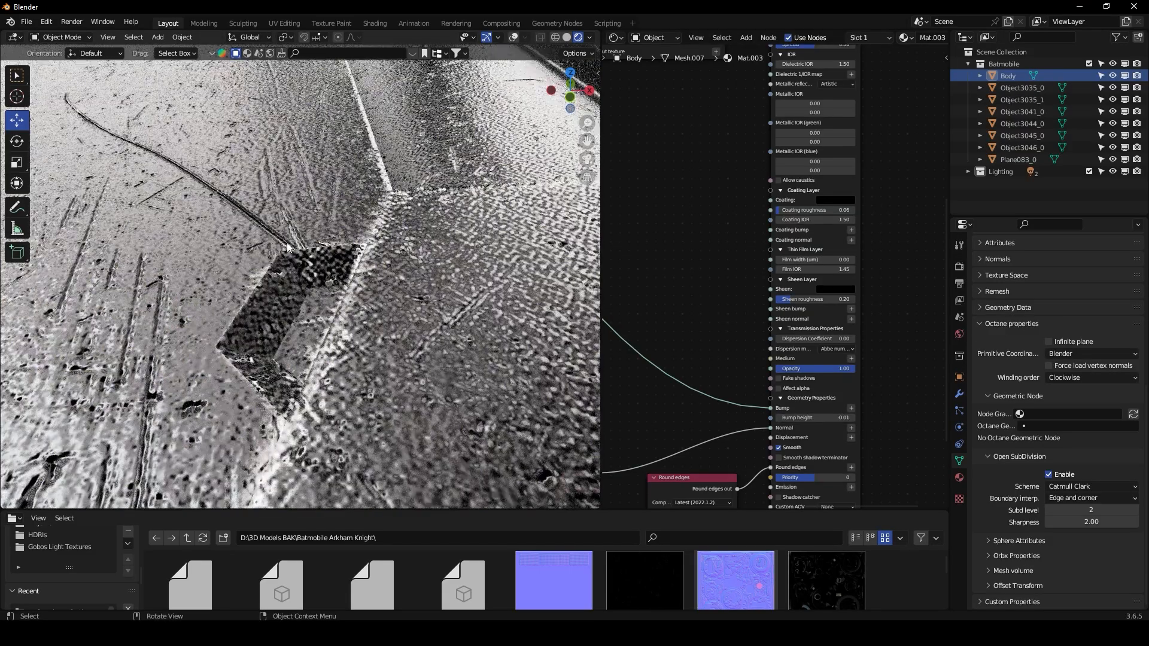
scroll(336, 364, down, 5)
scroll(704, 228, down, 3)
Step: Insert a Gradient map between the scratch image and the Bump input
key(shift+a)
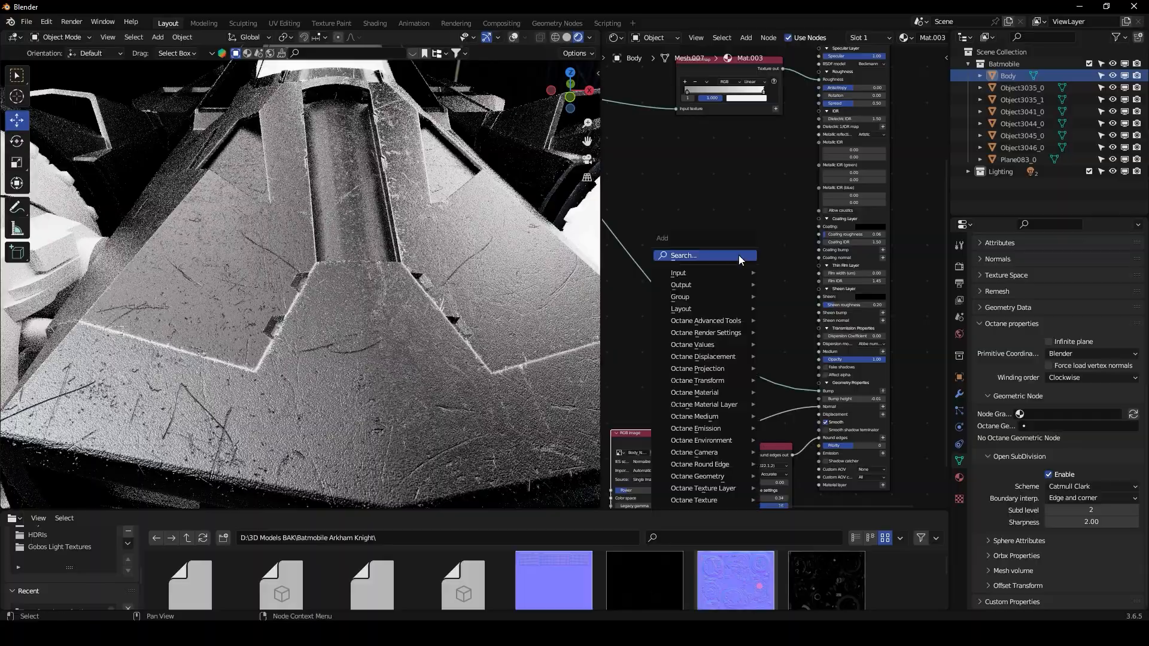
text(gradient)
key(Return)
click(712, 304)
scroll(692, 342, up, 4)
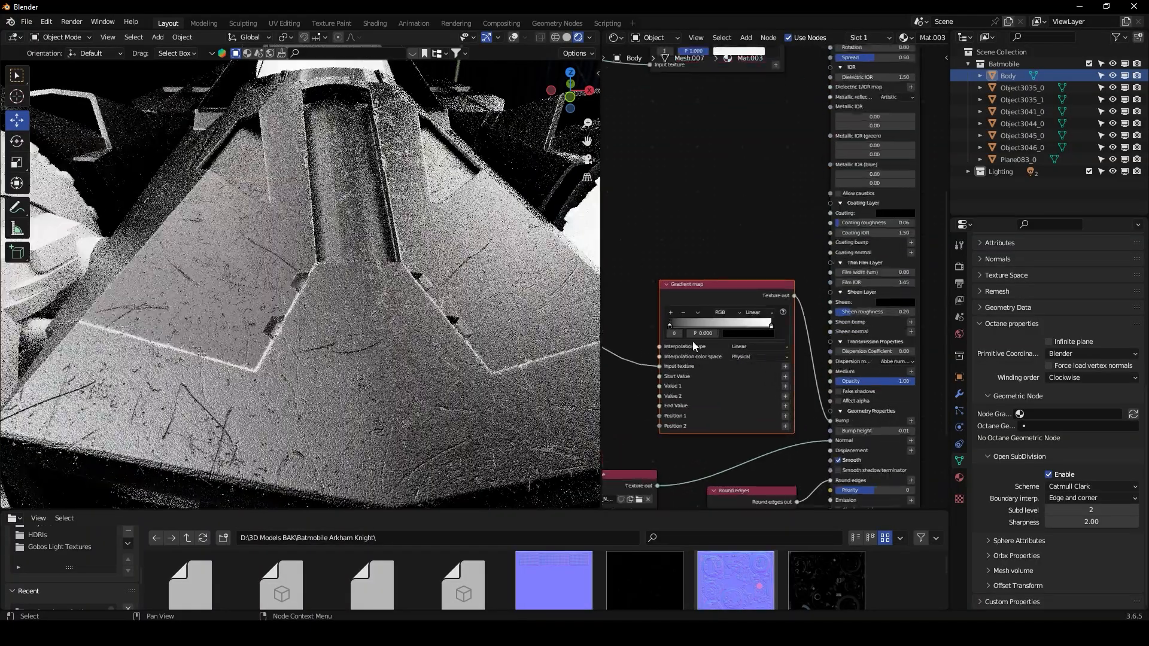
Step: Lighten the bump Gradient map's black stop to near white, move it to 0.310, and check the bump on the body
drag(662, 331, 785, 313)
middle_drag(332, 356, 371, 335)
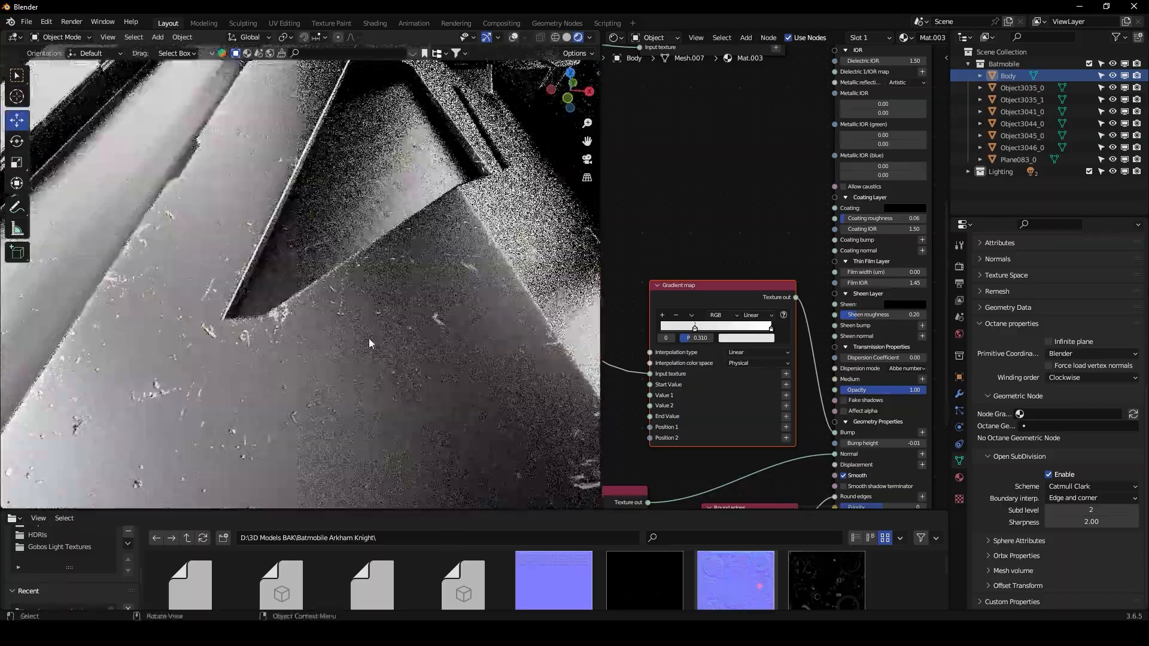
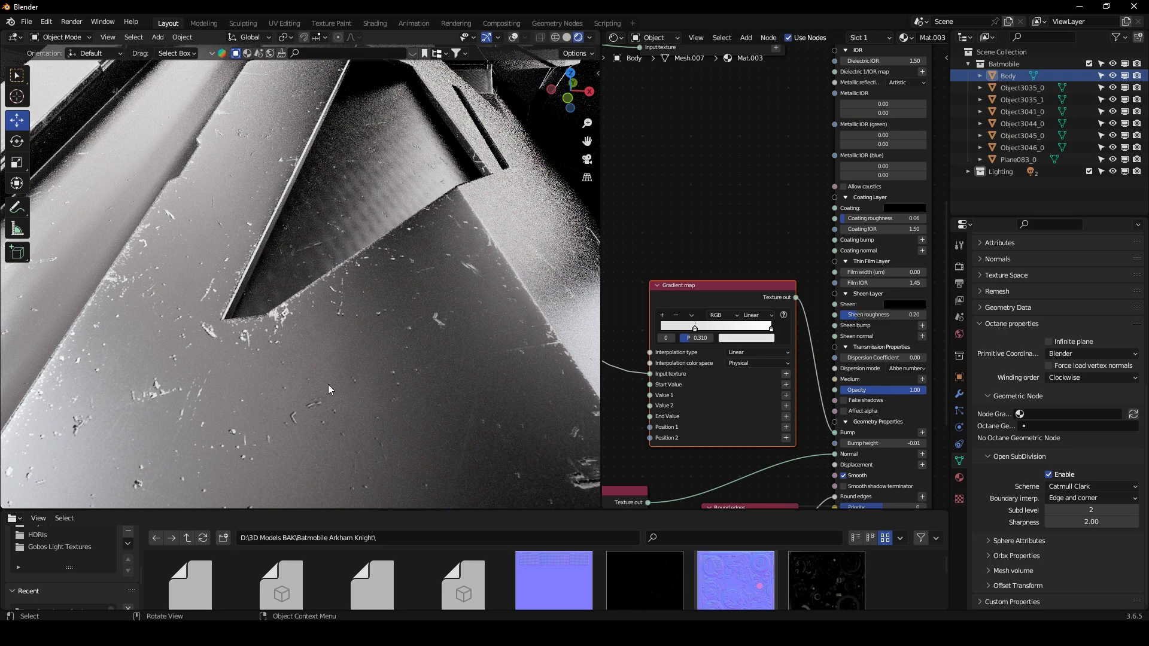
scroll(340, 316, down, 5)
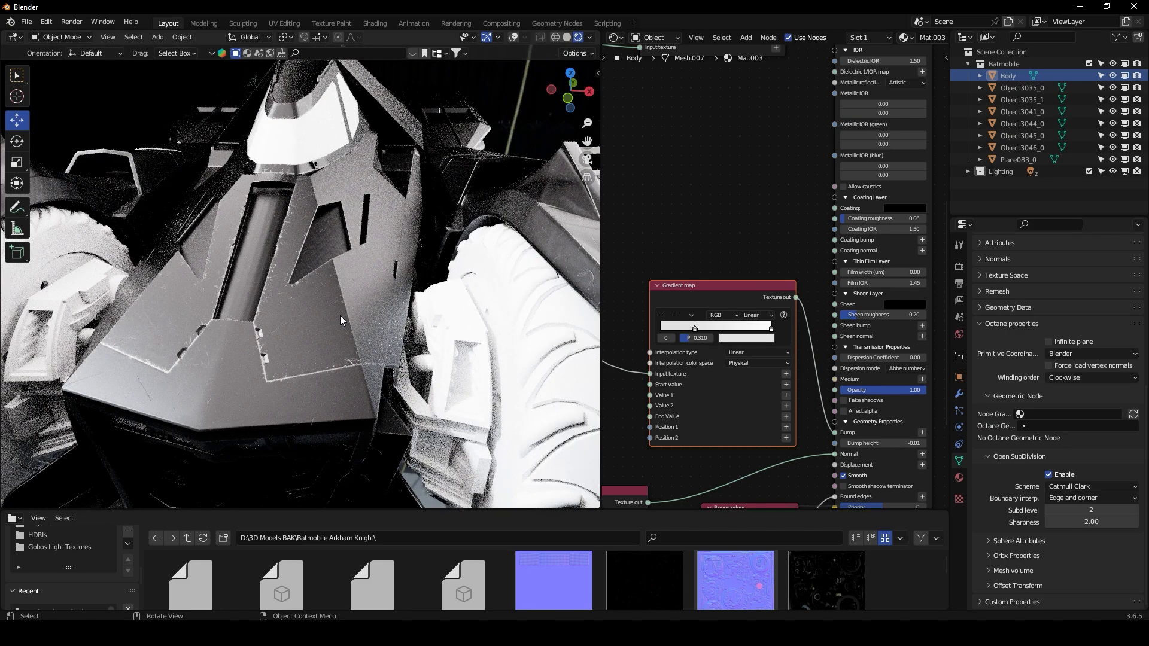
scroll(689, 250, down, 2)
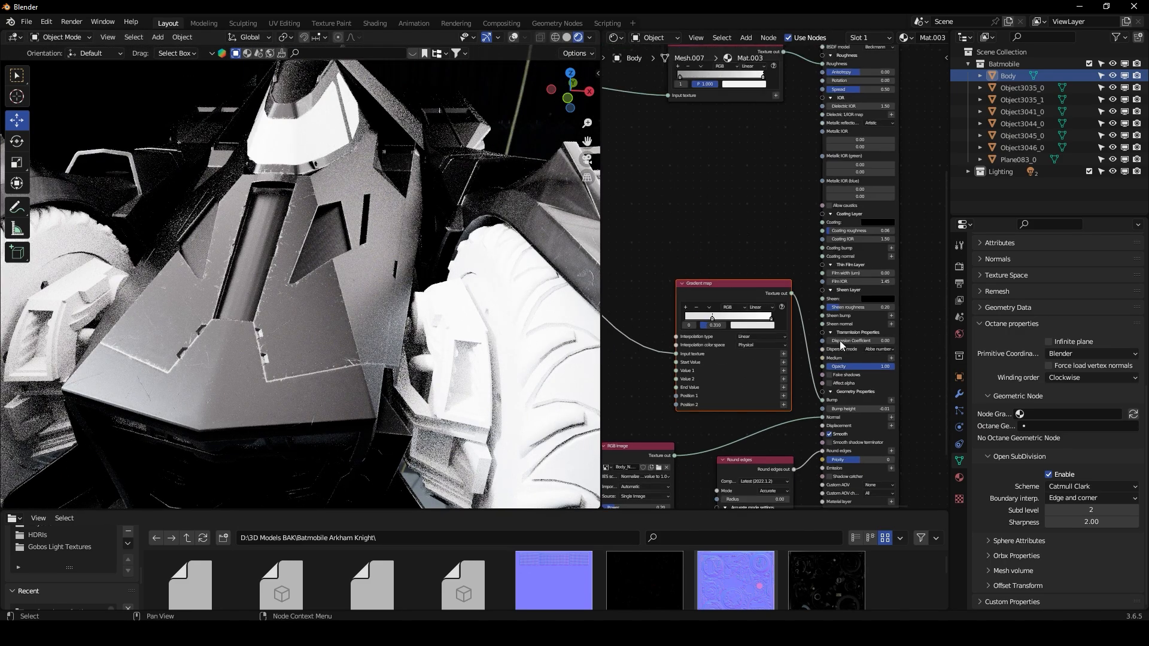
mouse_move(394, 243)
middle_down()
mouse_move(437, 252)
mouse_move(403, 252)
middle_up()
Step: Set the roughness Gradient map's grey stop to value 0.410, move it to 0.252, and inspect the body from the side
middle_drag(730, 192, 754, 321)
scroll(754, 321, up, 4)
scroll(754, 326, up, 2)
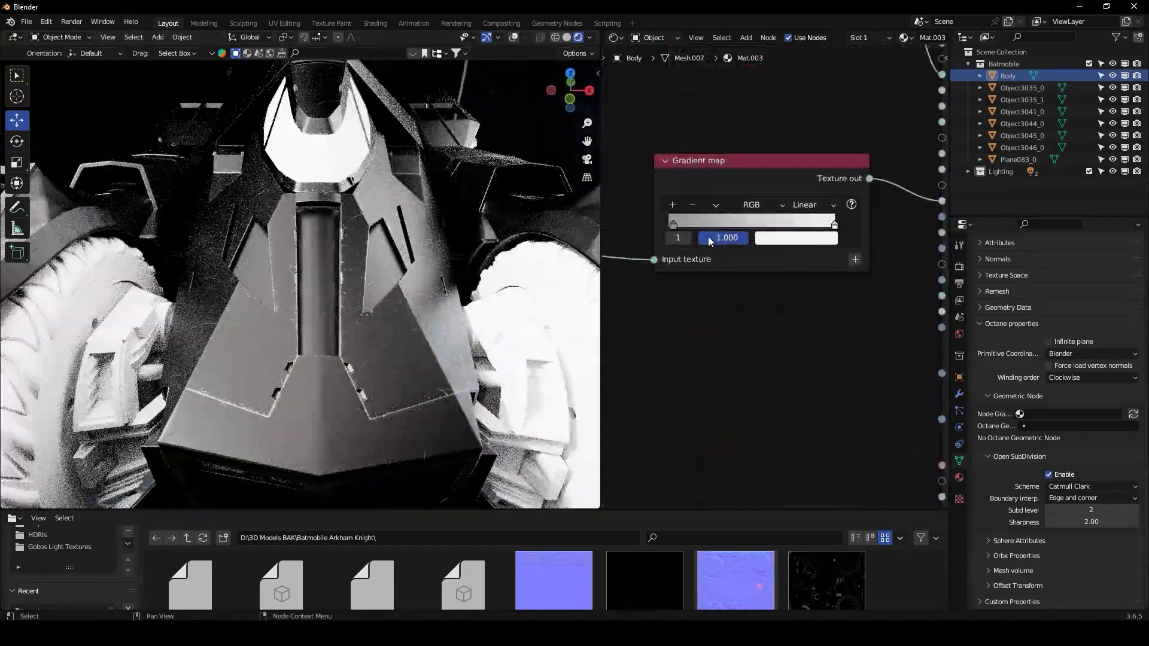
click(673, 225)
click(780, 237)
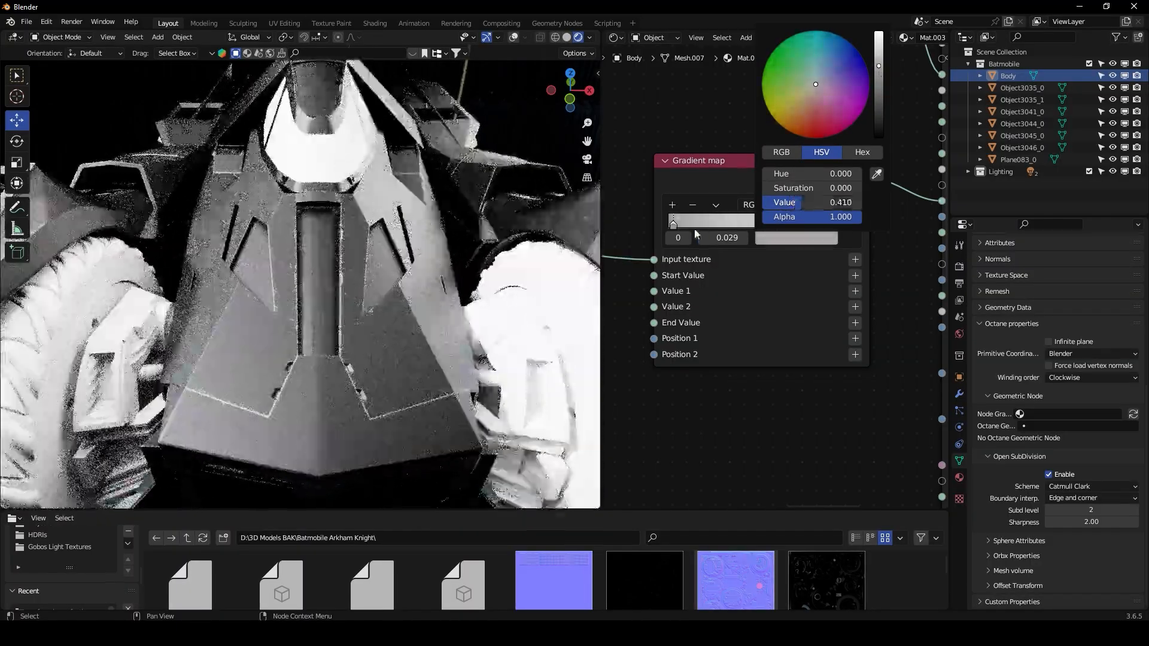
drag(675, 227, 723, 228)
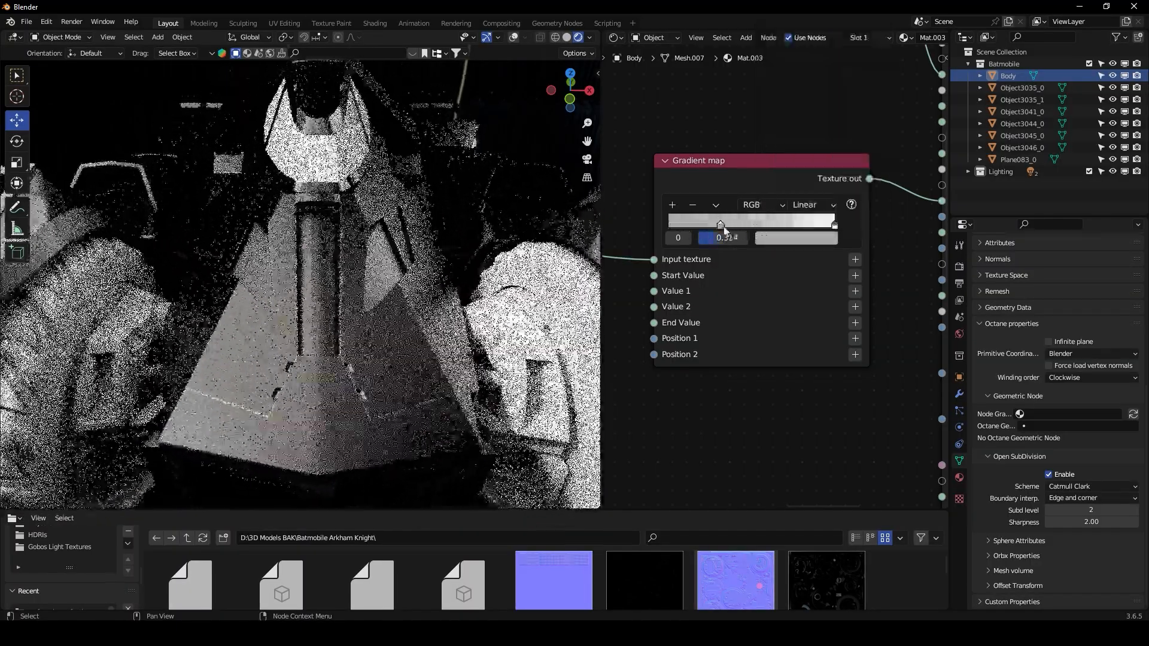
mouse_move(833, 226)
mouse_down()
mouse_move(740, 228)
mouse_move(837, 228)
mouse_up()
drag(719, 227, 708, 228)
middle_drag(546, 231, 433, 235)
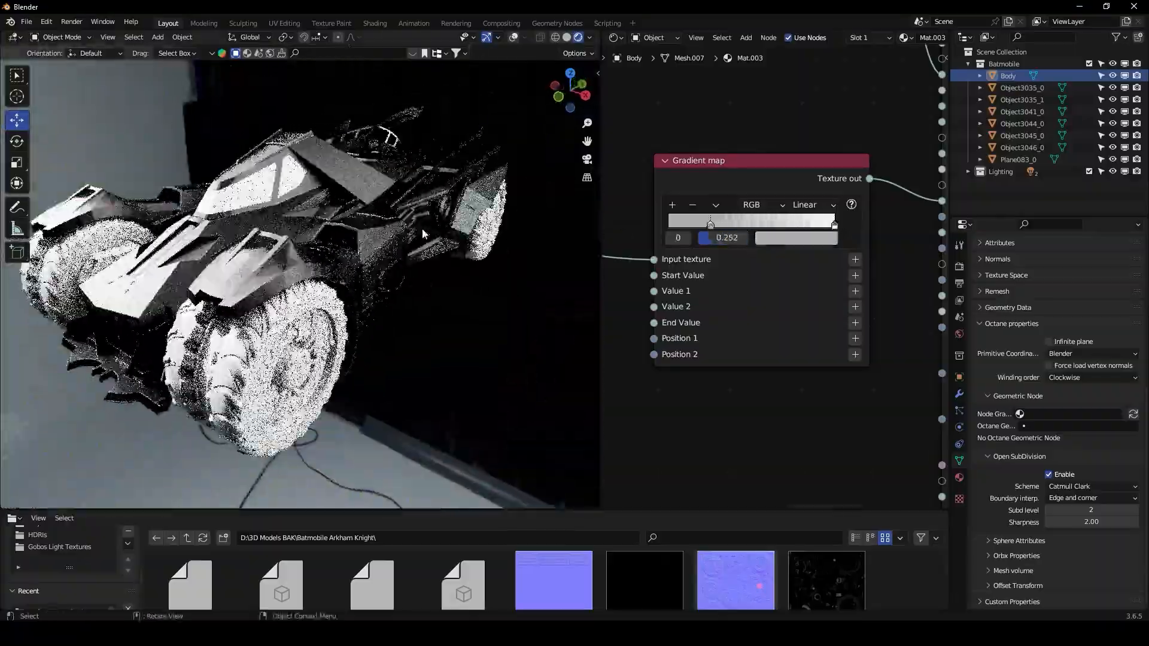
scroll(495, 183, up, 5)
middle_drag(494, 184, 444, 204)
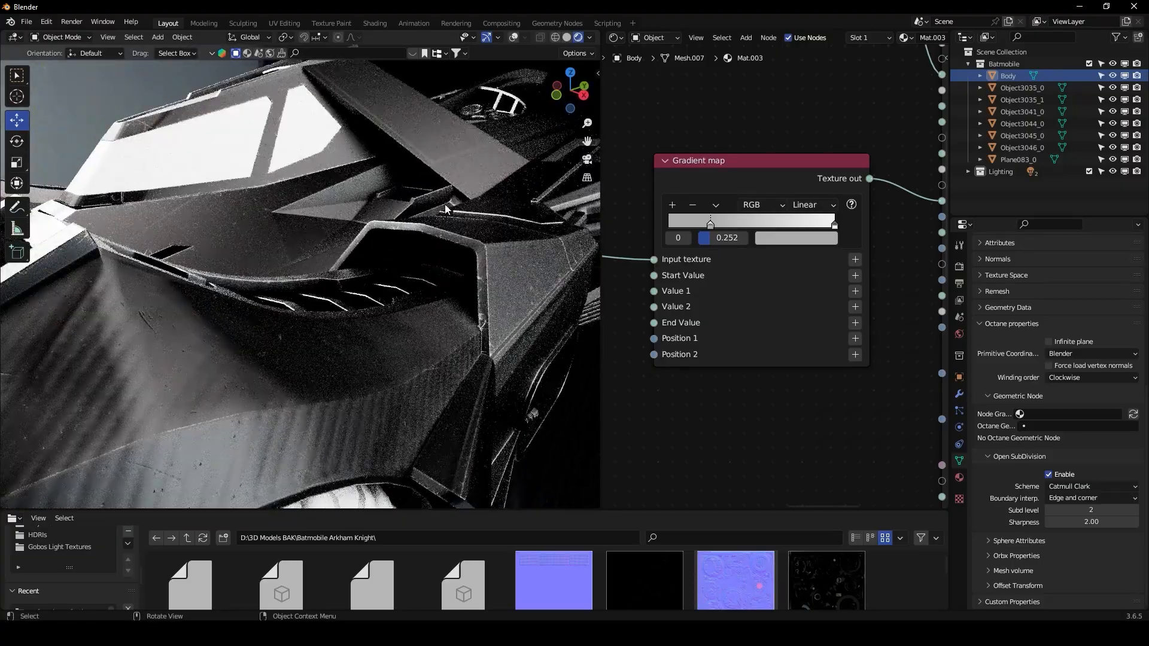
Step: Try a white Coating colour on the Universal material and check it on the body
scroll(444, 203, down, 2)
scroll(740, 225, down, 8)
middle_drag(828, 323, 718, 287)
scroll(802, 300, up, 2)
click(853, 289)
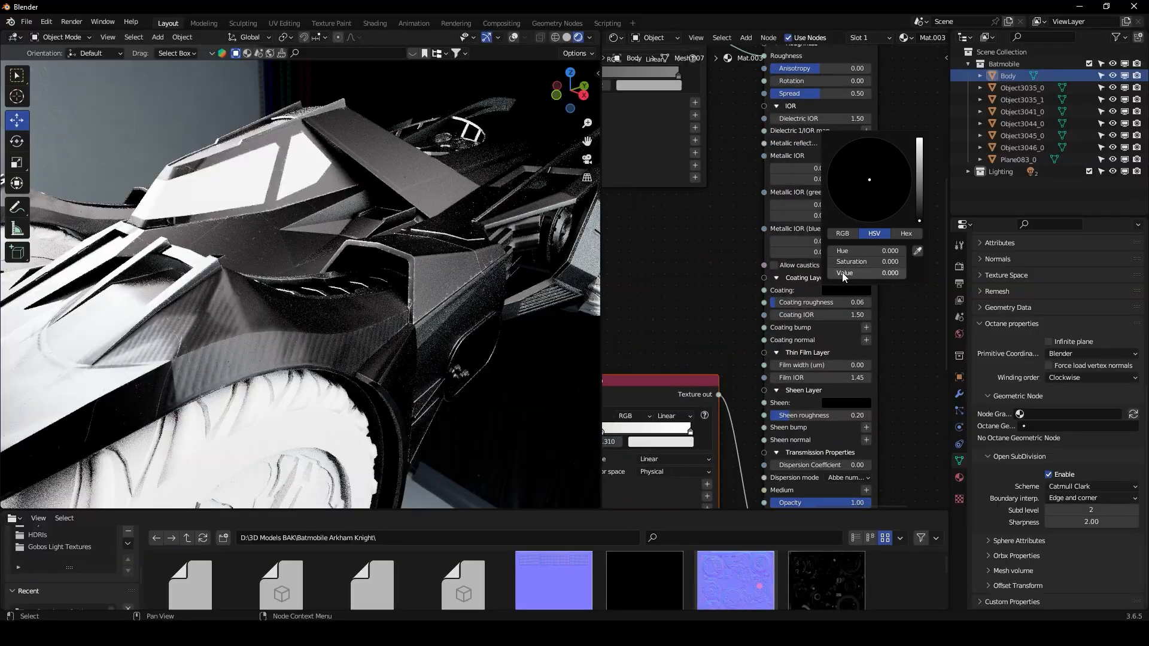
drag(862, 273, 908, 278)
middle_drag(455, 281, 443, 193)
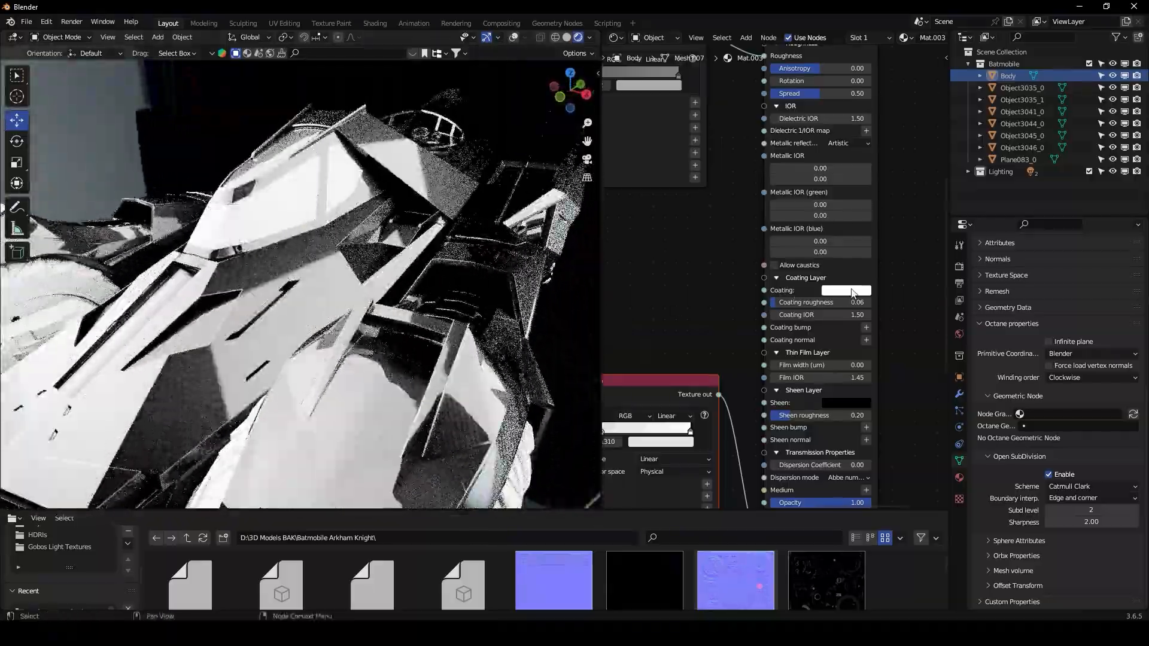
Step: Set the Coating colour's value to 0.3
click(846, 290)
drag(887, 273, 858, 274)
double_click(858, 274)
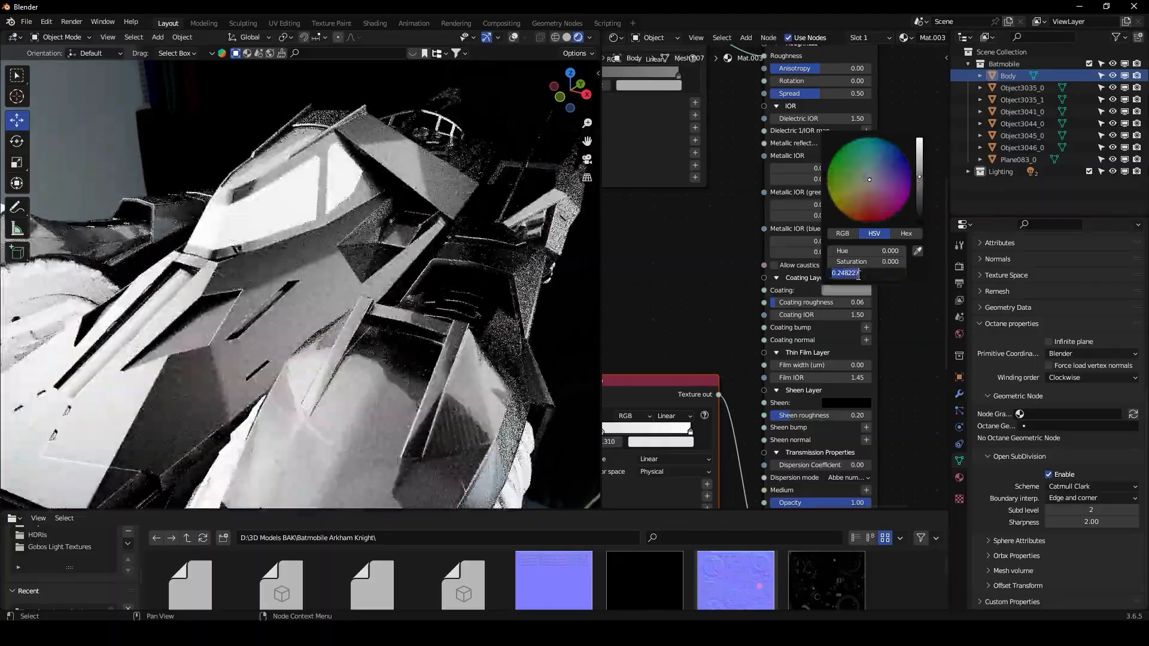
text(0.3)
key(Return)
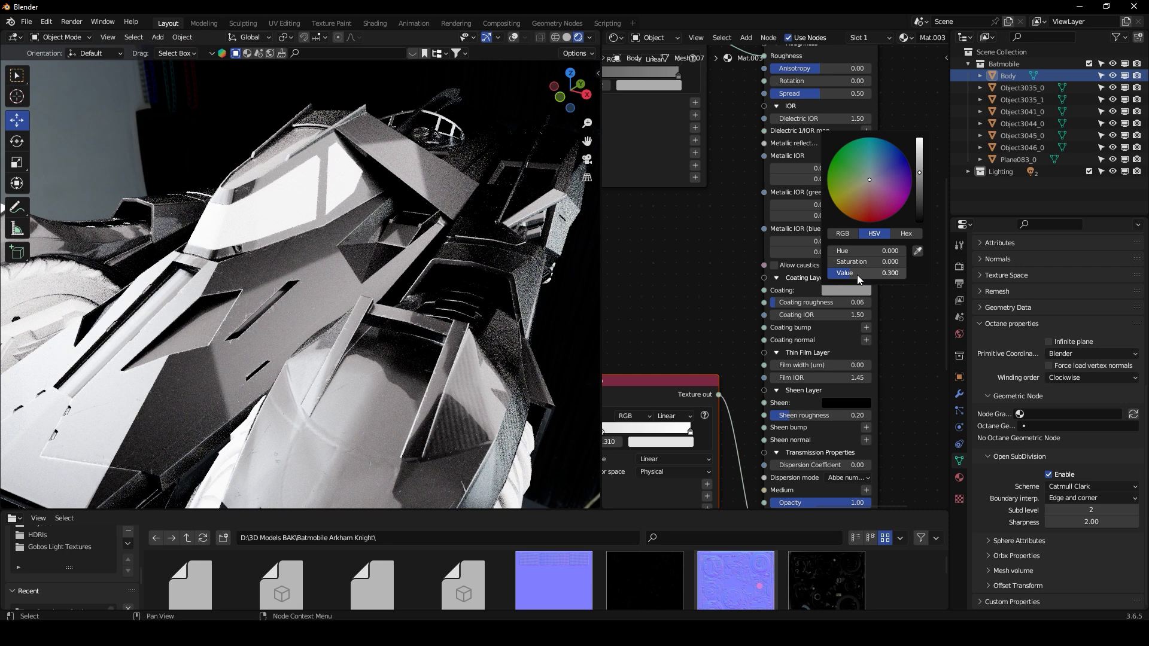
Step: Shift the roughness Gradient map slightly and connect the Dirt texture to the Universal material's Coating roughness
scroll(696, 274, down, 4)
middle_drag(736, 285, 755, 344)
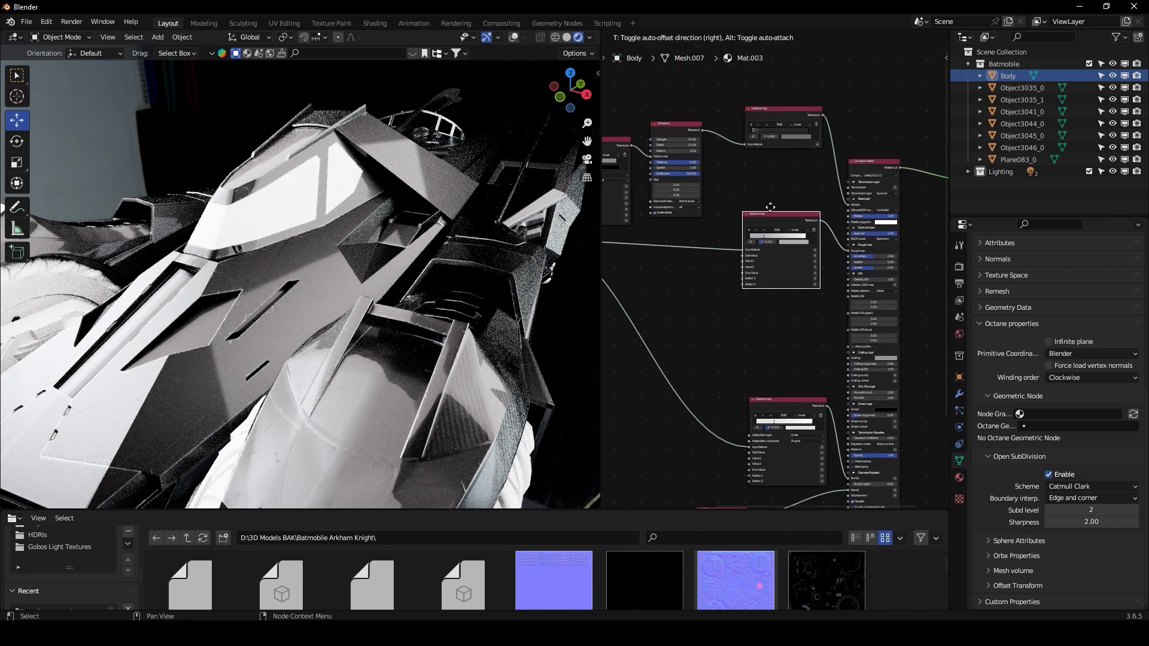
drag(702, 129, 862, 467)
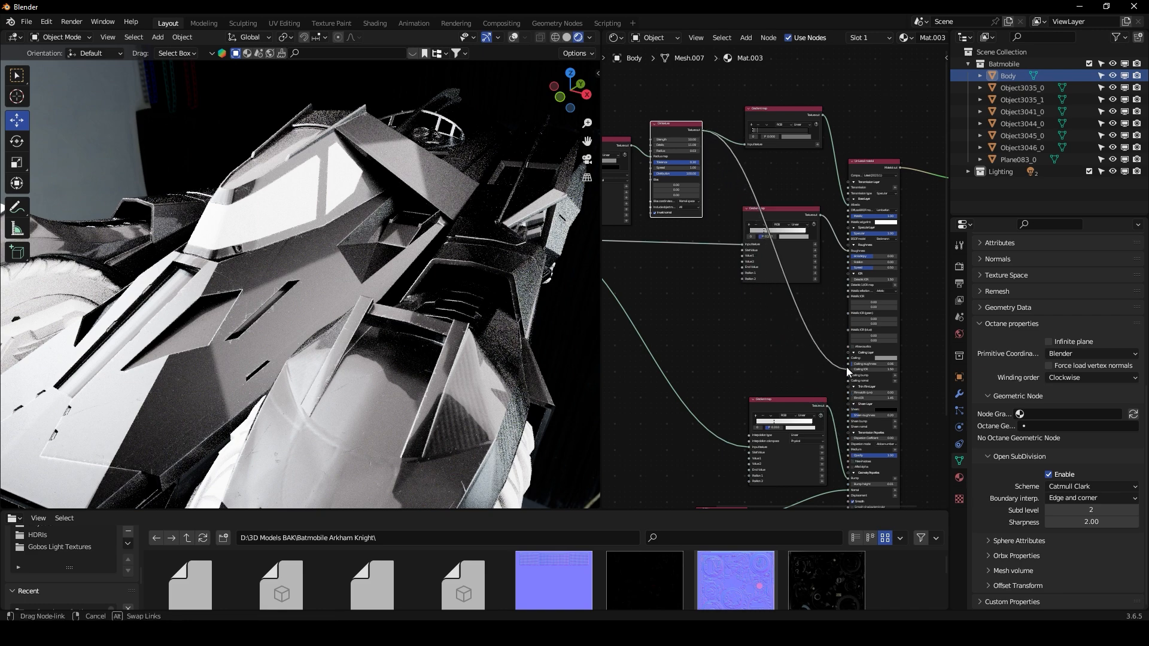
middle_drag(812, 360, 752, 328)
scroll(752, 332, up, 5)
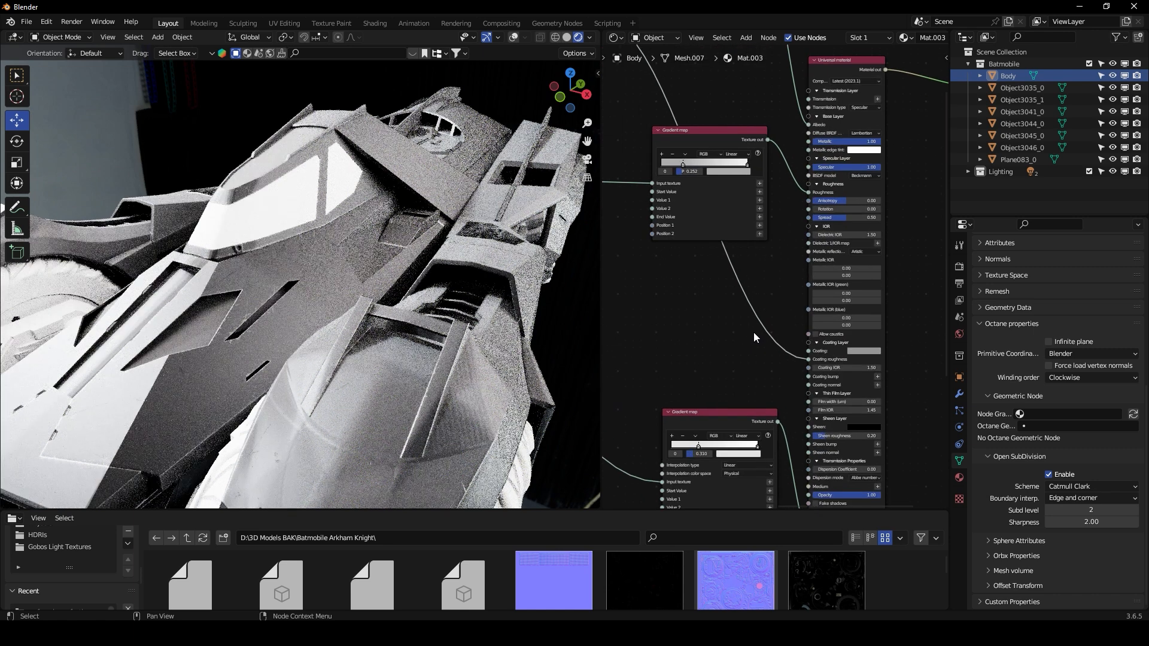
Step: Connect the bump Gradient map to the Coating bump input as well and check the body
middle_drag(751, 367, 727, 314)
scroll(728, 314, up, 3)
middle_drag(725, 354, 691, 326)
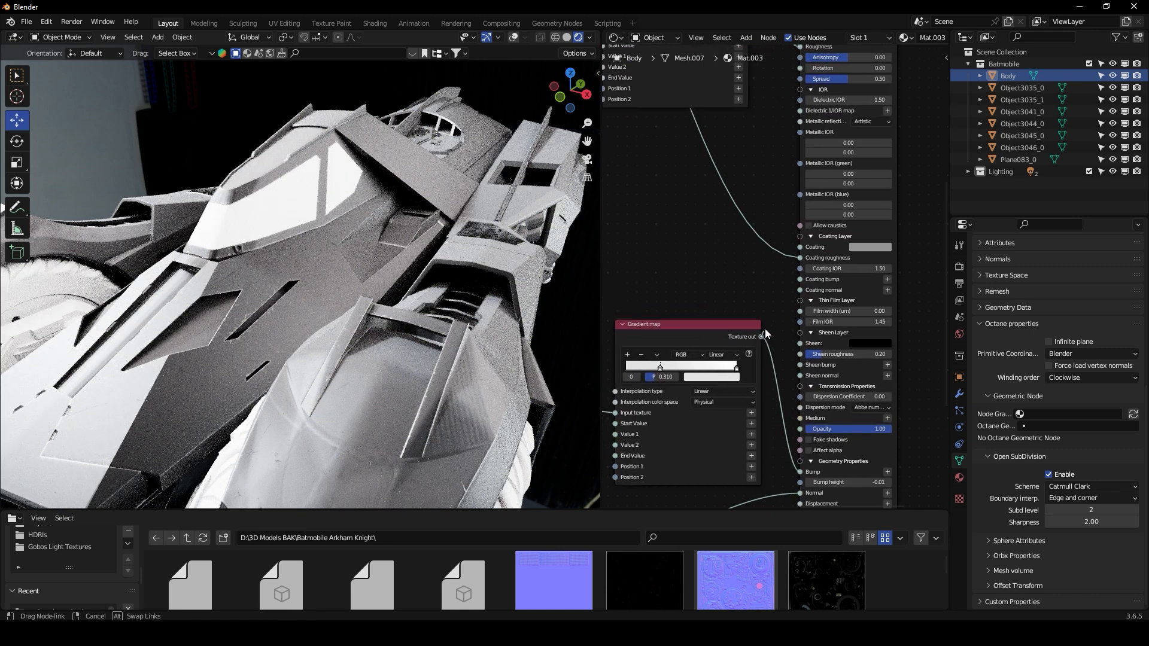
drag(789, 292, 800, 280)
middle_drag(427, 317, 443, 325)
scroll(771, 269, down, 3)
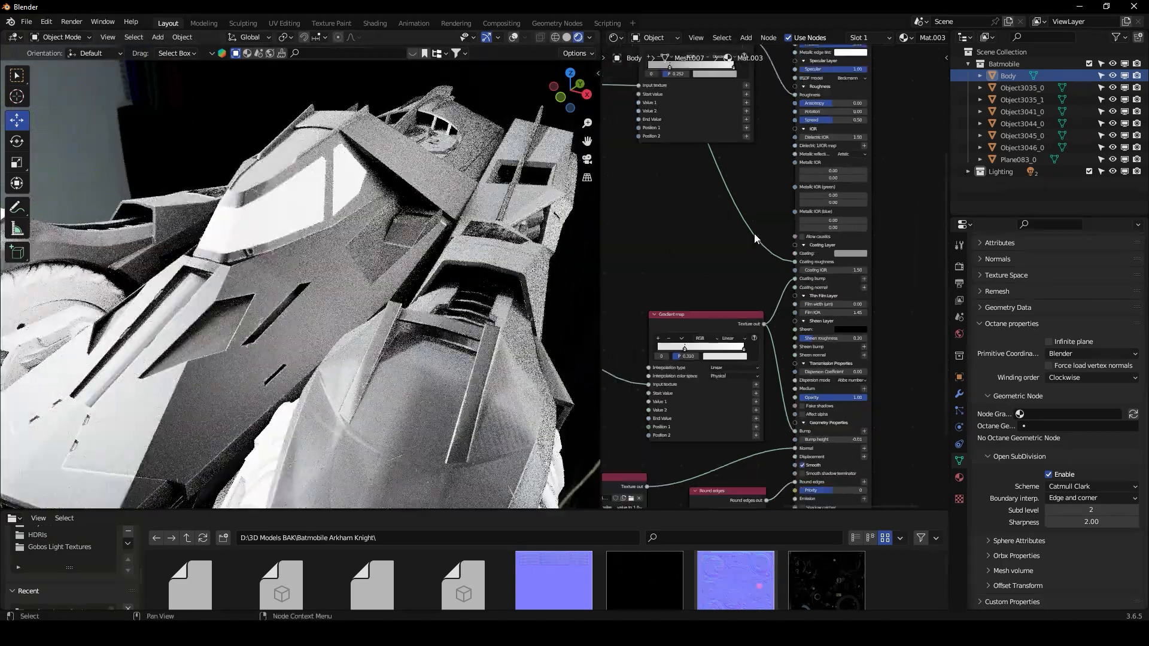
Step: Add a reroute point on the Dirt texture's link to Coating roughness and place it below the Dirt texture
middle_drag(744, 216, 815, 294)
scroll(728, 306, down, 1)
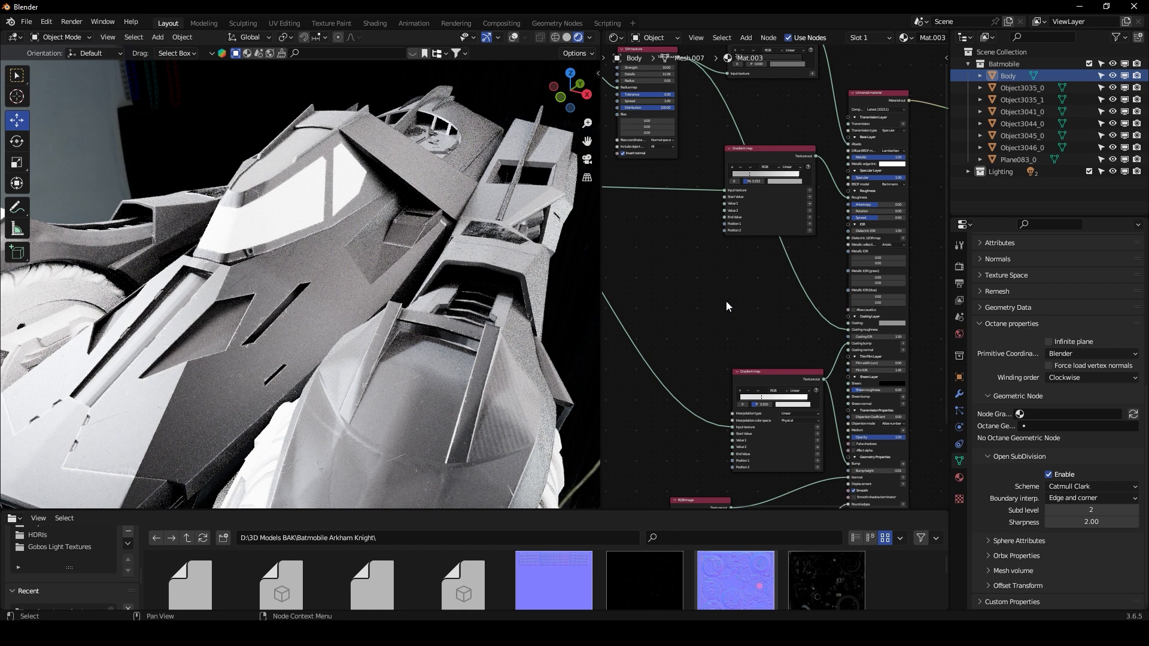
scroll(727, 303, down, 2)
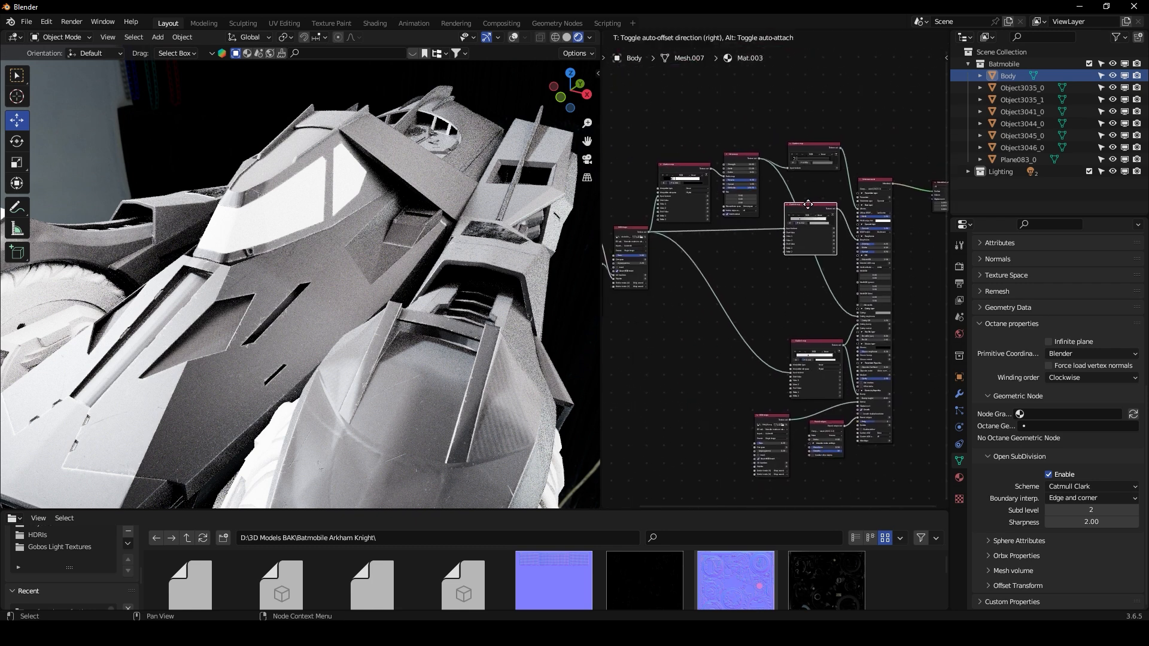
scroll(806, 222, up, 3)
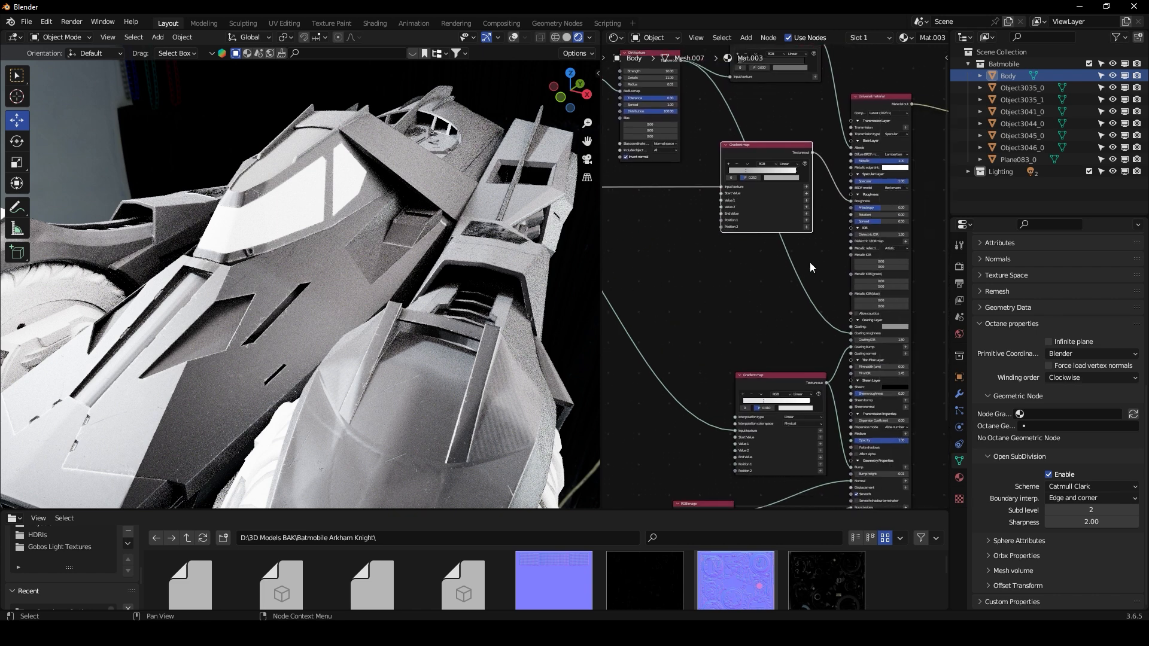
shift+right_drag(809, 251, 758, 315)
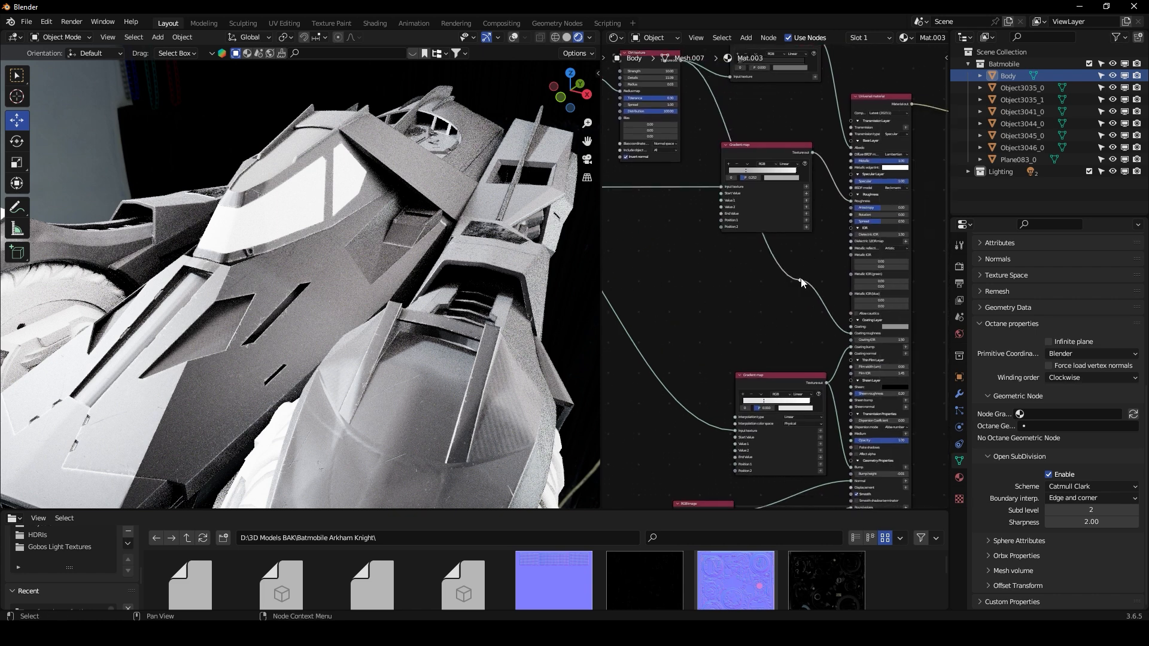
key(g)
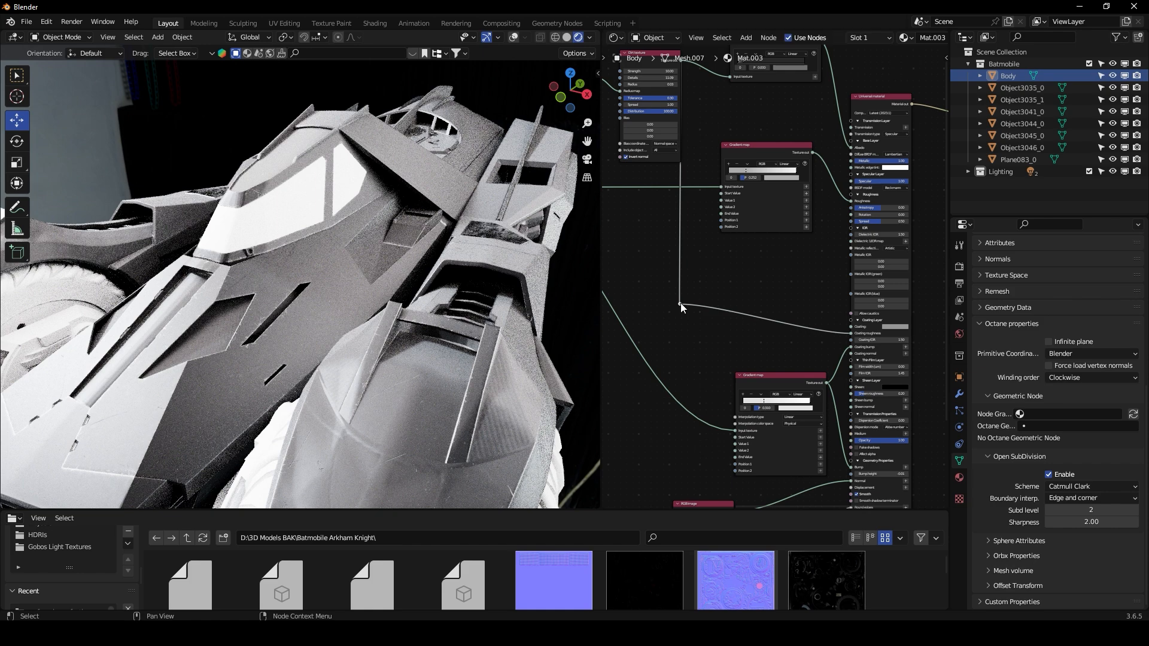
Step: Search for a Gradient map node to add to the Coating roughness link
key(shift+a)
click(805, 274)
text(grad)
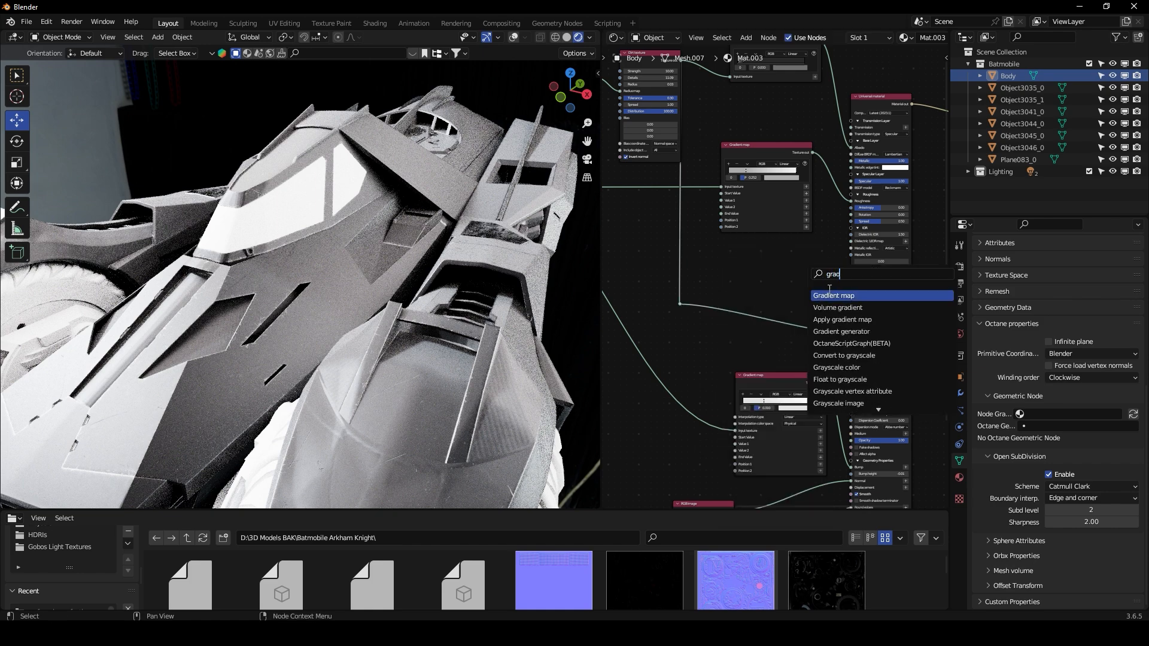
Step: Insert a Gradient map node on the dirt texture's link into Coating roughness and toggle the display of its unused sockets
key(Return)
click(760, 279)
key(ctrl+h)
key(ctrl+h)
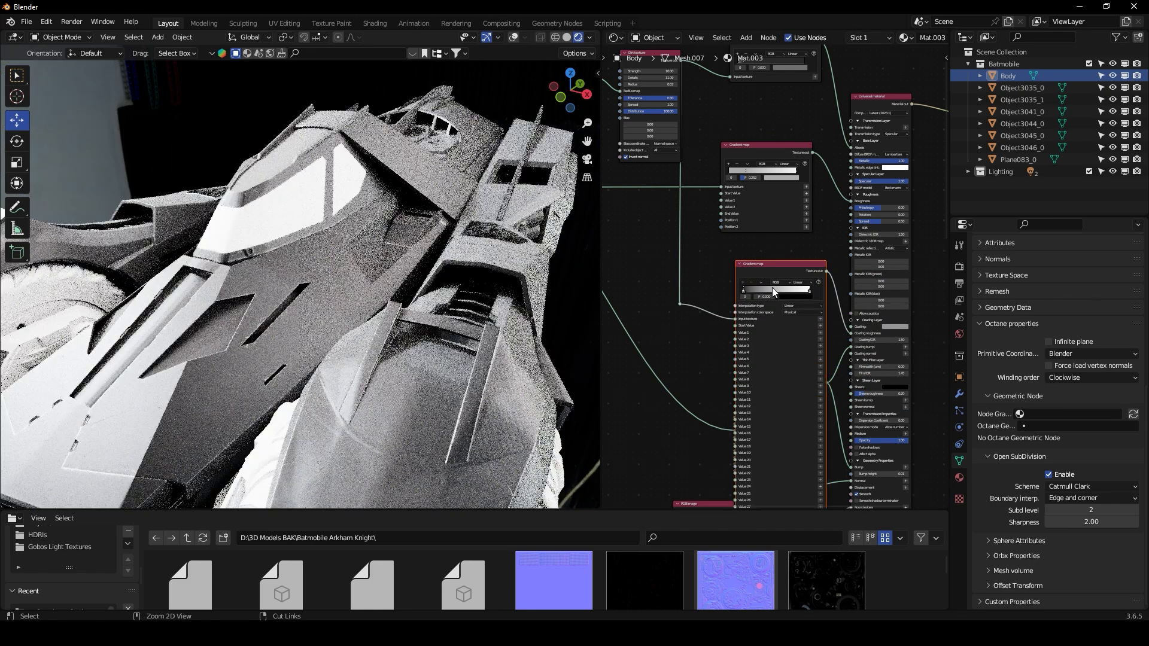
Step: Preview the new gradient map's output on the car body and reposition the node in the tree
middle_drag(810, 275, 795, 274)
ctrl+shift+click(794, 274)
scroll(764, 320, up, 2)
drag(752, 278, 755, 311)
middle_drag(752, 310, 744, 301)
scroll(744, 301, up, 2)
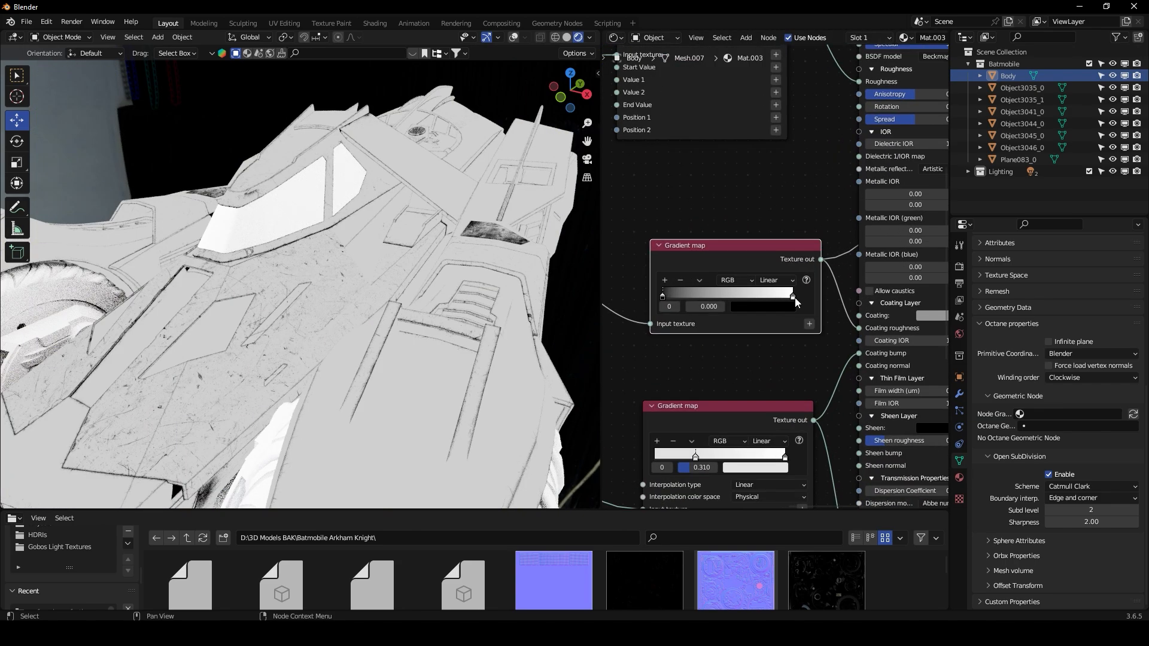
Step: Darken the white end stop of the coating roughness gradient map to grey
click(796, 296)
key(ctrl+h)
click(790, 307)
drag(802, 277, 758, 278)
scroll(743, 219, down, 4)
middle_drag(744, 220, 705, 339)
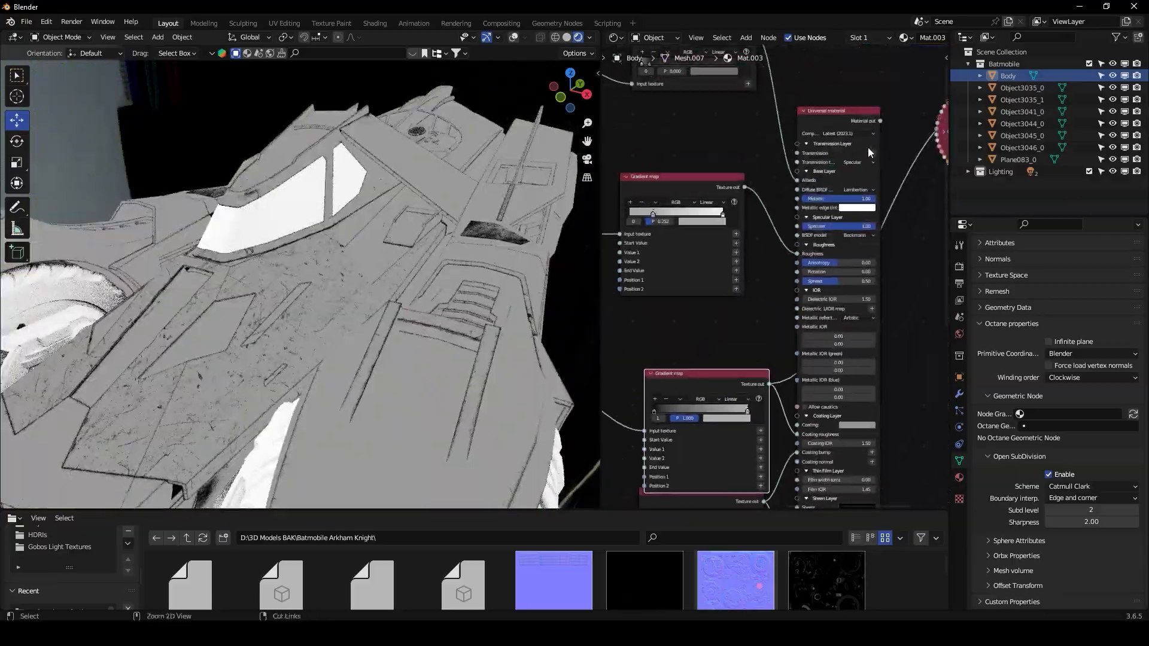
Step: Return the Universal material to the output and move the coating gradient's black stop to position 0.405
ctrl+shift+click(862, 123)
mouse_move(359, 289)
middle_down()
mouse_move(372, 290)
mouse_move(361, 299)
middle_up()
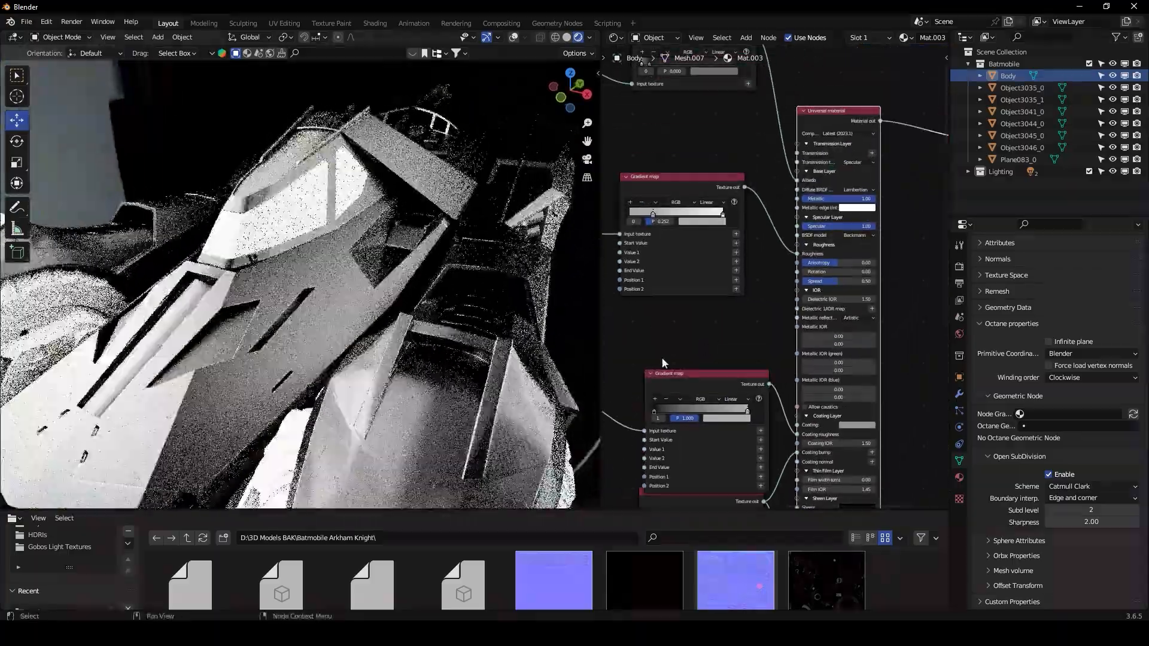
scroll(658, 395, up, 2)
middle_drag(658, 398, 688, 335)
drag(684, 349, 740, 353)
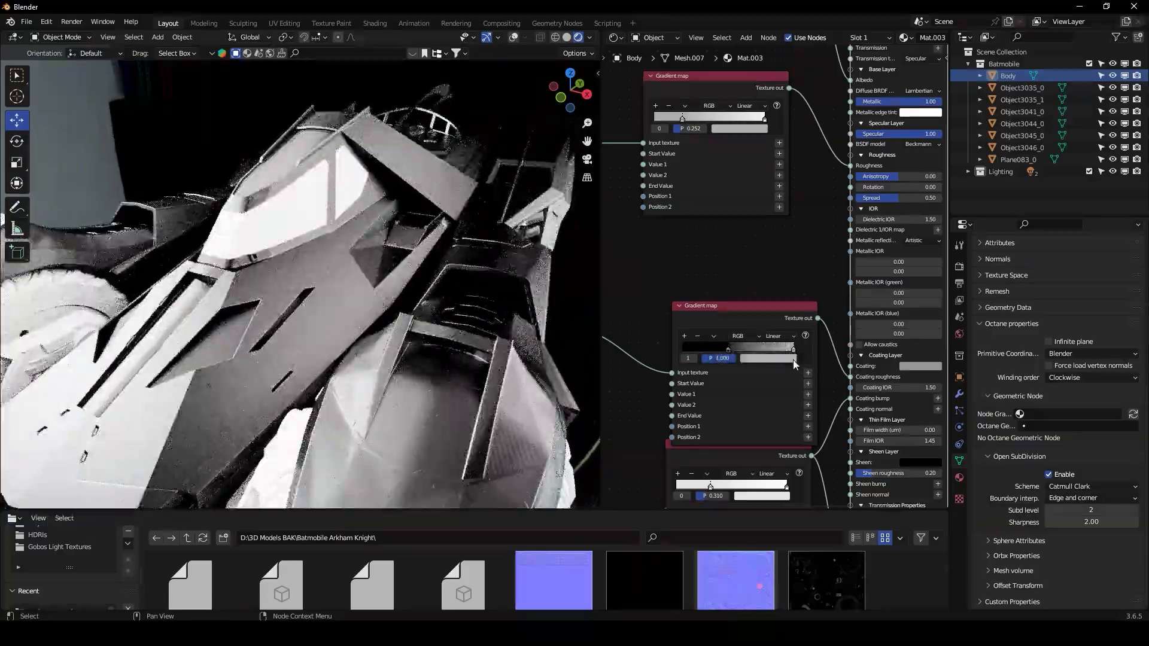
middle_drag(773, 312, 741, 253)
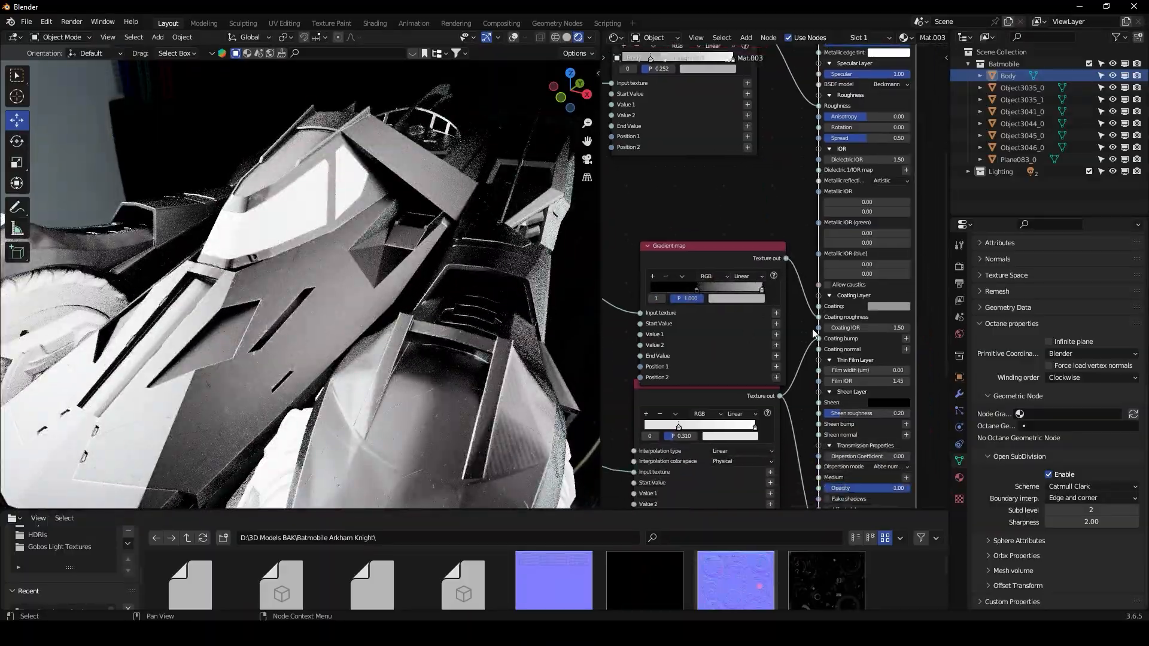
middle_drag(769, 336, 803, 344)
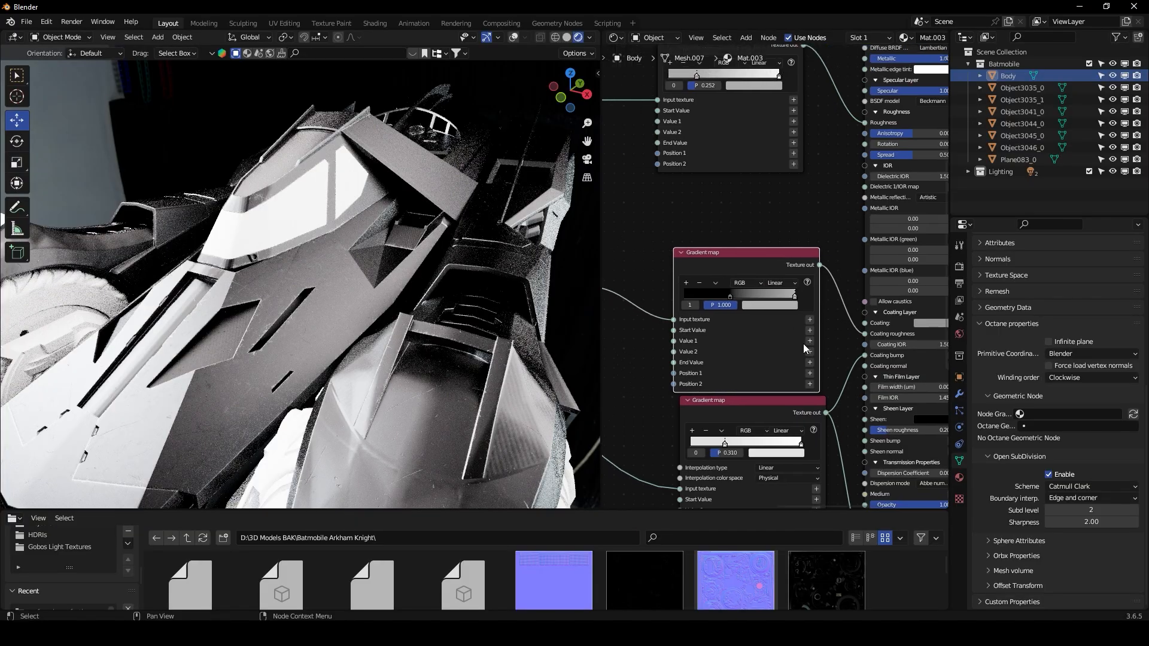
Step: Lower the colour value of the coating gradient's end stop to about 0.165
scroll(800, 317, up, 3)
click(788, 310)
drag(813, 285, 769, 282)
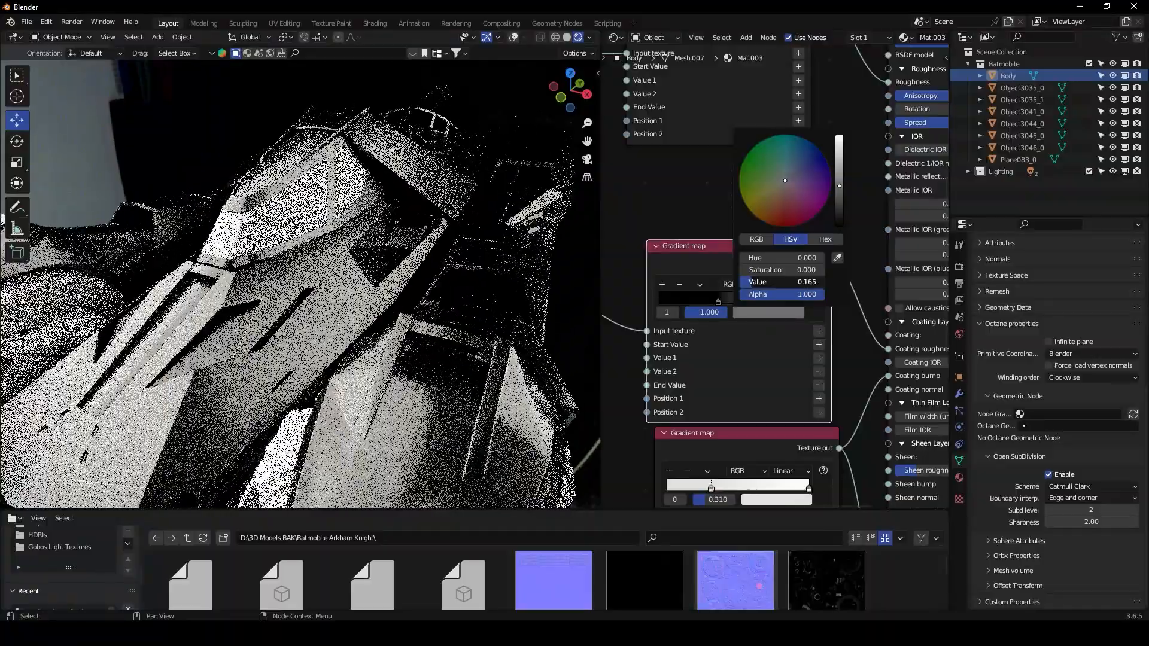
scroll(423, 264, down, 3)
middle_drag(423, 264, 333, 288)
Step: Preview the coating roughness gradient map's output and examine the scratch and edge detail on the body
ctrl+shift+click(808, 264)
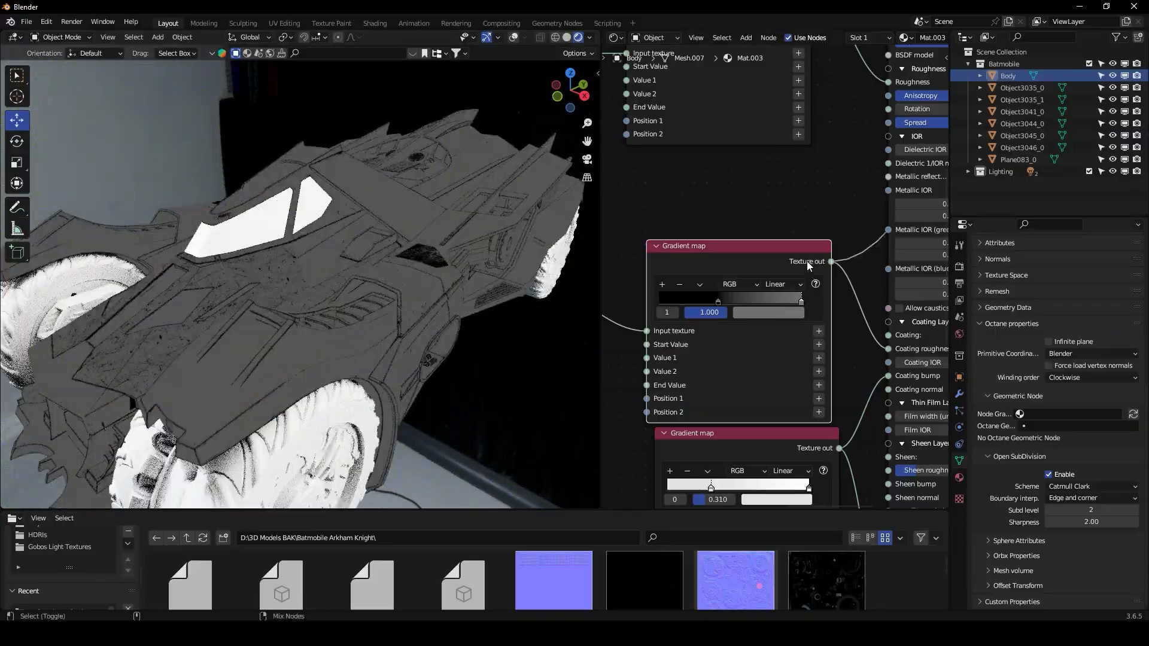
scroll(385, 254, up, 3)
middle_drag(385, 253, 360, 259)
scroll(723, 224, down, 6)
middle_drag(703, 234, 817, 280)
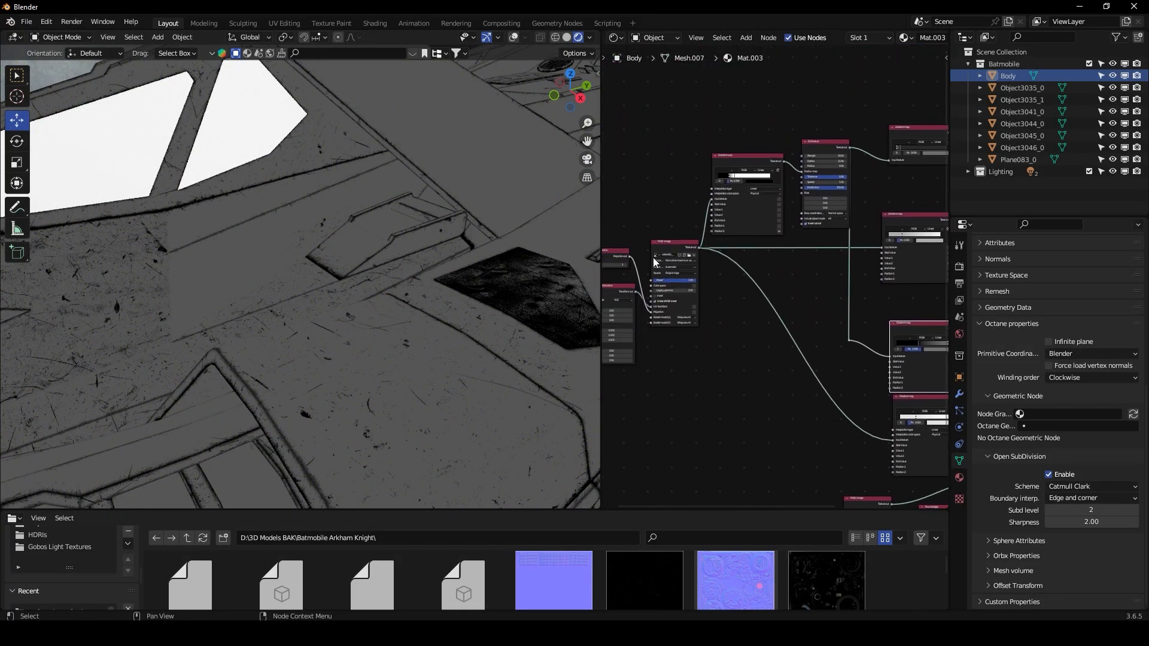
middle_drag(893, 254, 764, 256)
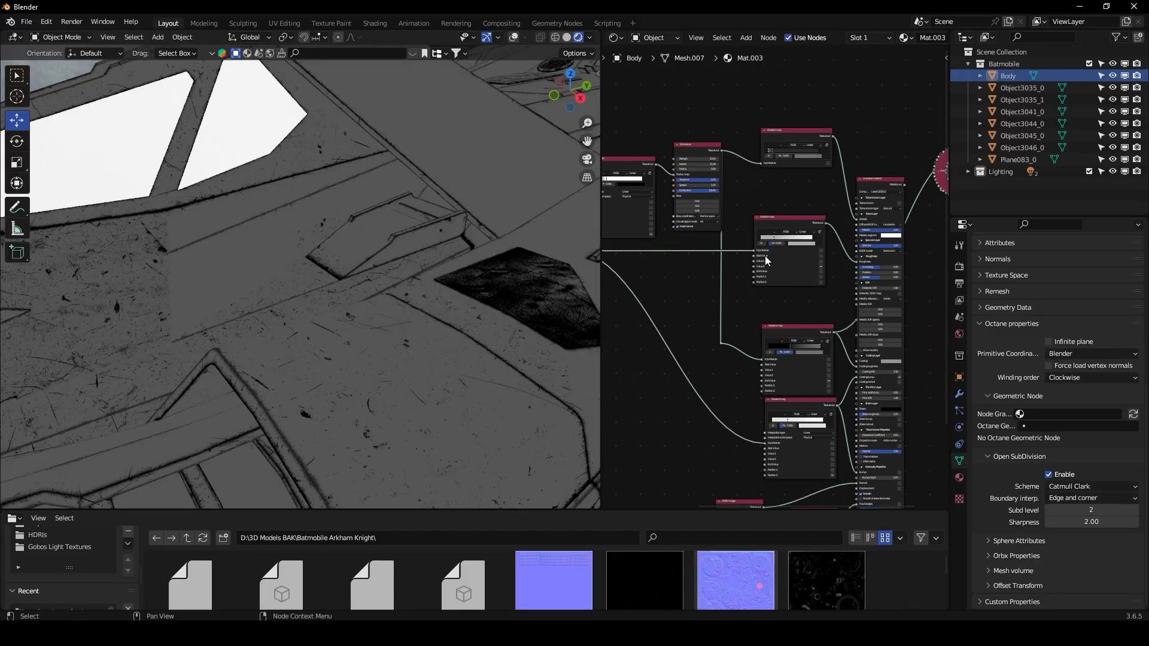
Step: Display the full Universal material again and examine the scratches on the body panels up close
ctrl+shift+click(891, 183)
middle_drag(333, 207, 378, 206)
scroll(379, 206, down, 3)
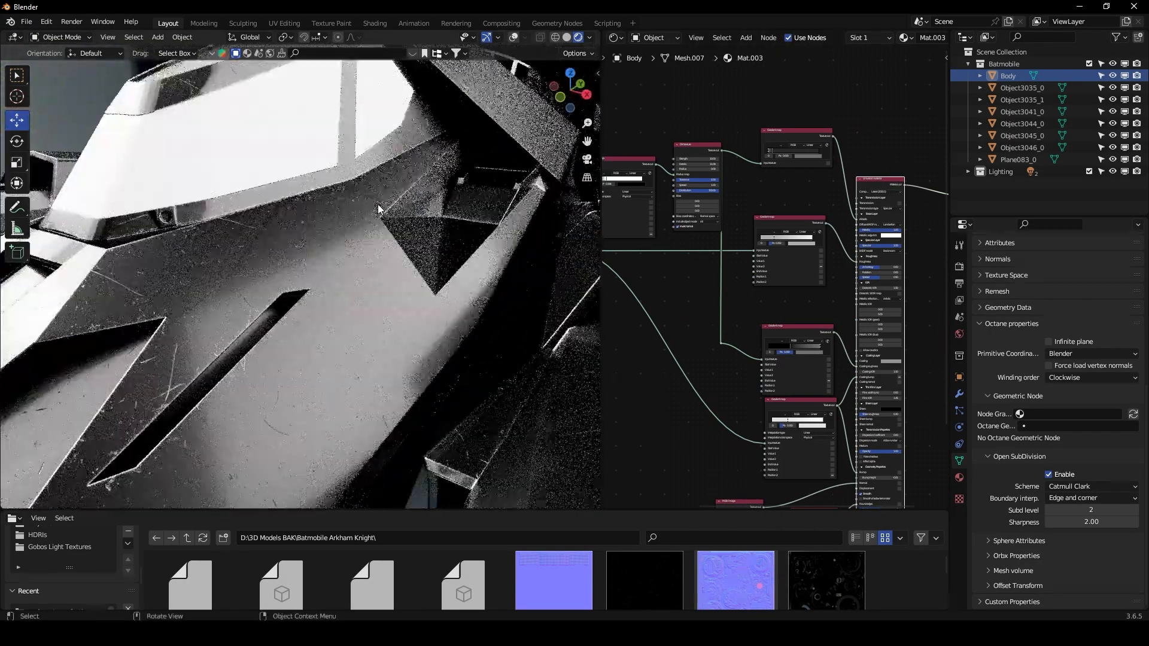
scroll(334, 267, up, 3)
middle_drag(334, 267, 343, 268)
middle_drag(265, 380, 364, 343)
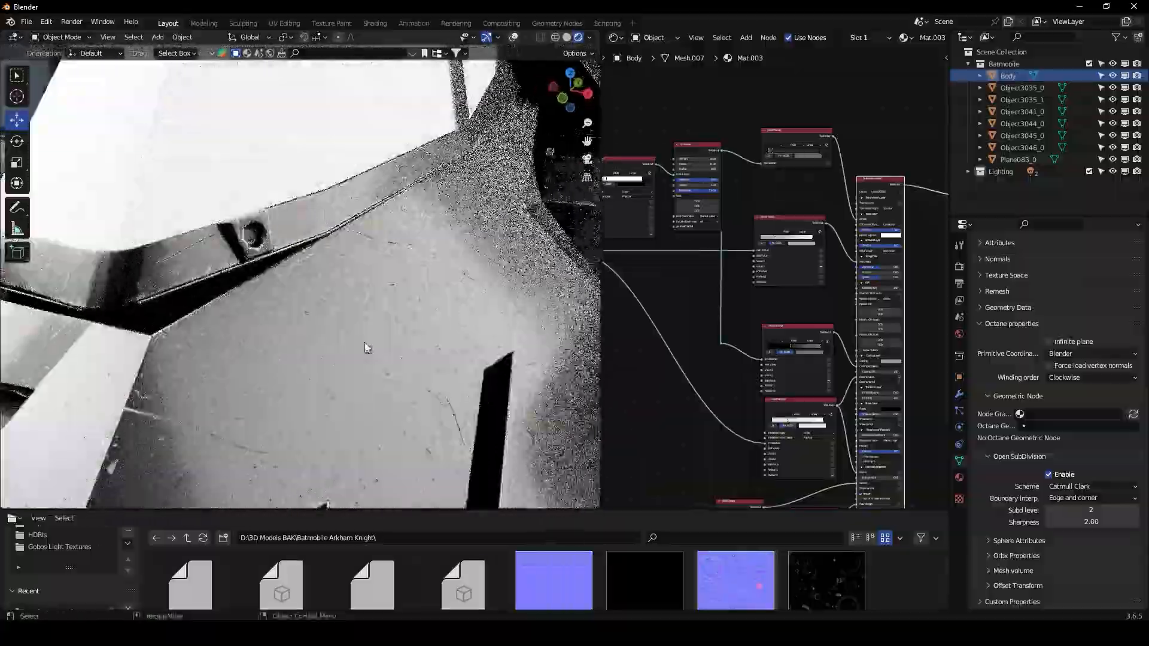
scroll(770, 299, down, 5)
scroll(772, 302, up, 7)
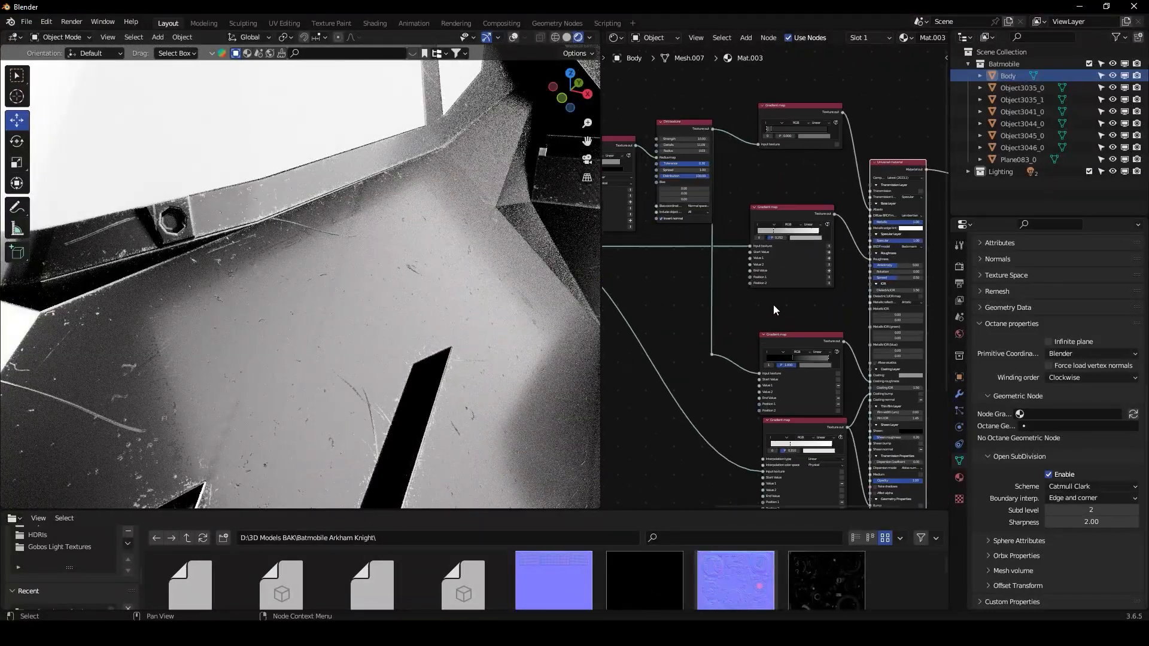
Step: Disconnect the dirt-driven gradient map from Coating roughness and move it up in the node tree
middle_drag(789, 320, 780, 308)
middle_drag(775, 261, 748, 226)
click(763, 258)
click(829, 304)
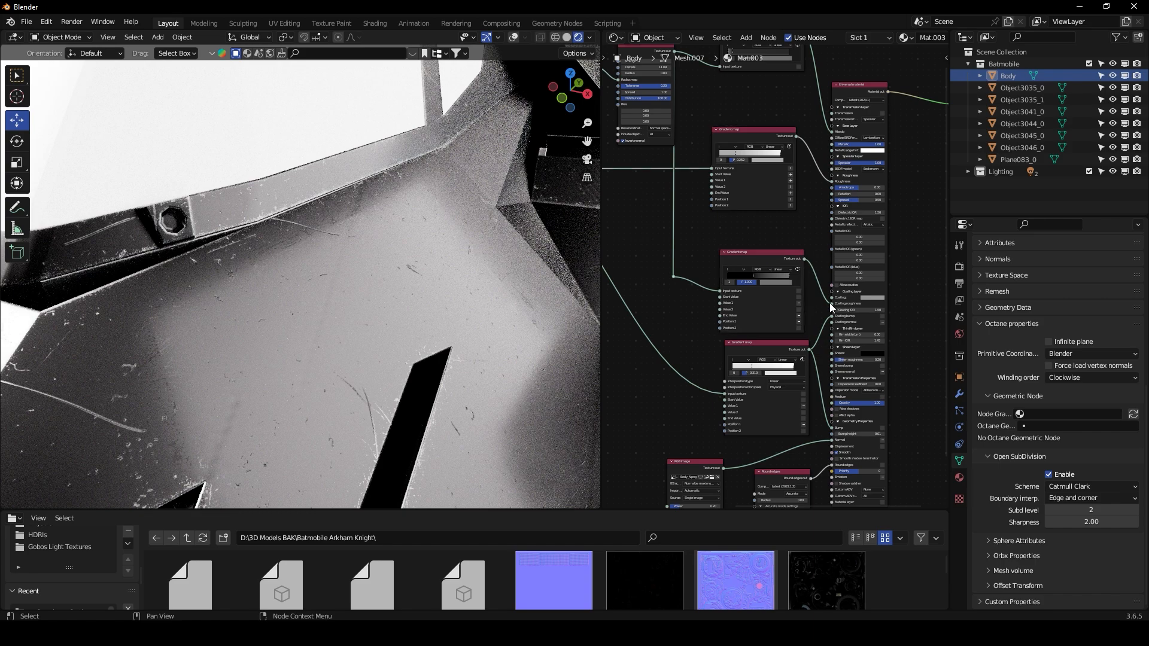
click(748, 260)
drag(739, 252, 737, 226)
Step: Connect the RGB image texture directly to Coating roughness and move the dirt node and its gradient map upward
scroll(724, 260, down, 4)
middle_drag(724, 260, 790, 279)
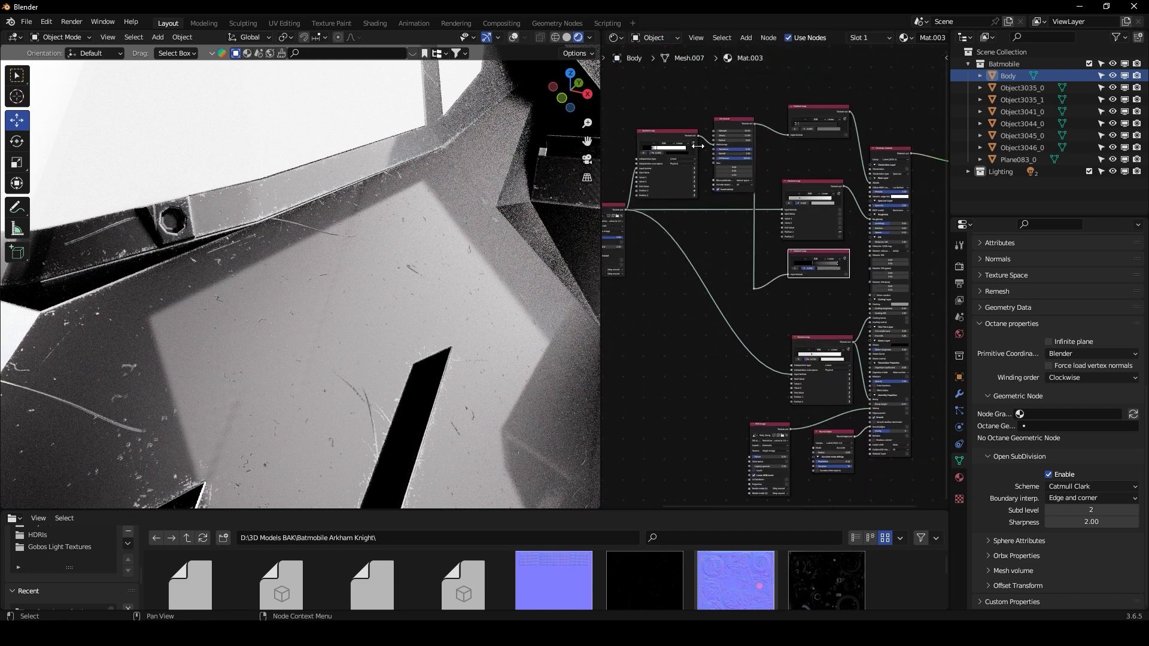
middle_drag(625, 204, 657, 198)
drag(657, 204, 665, 214)
drag(839, 311, 903, 303)
scroll(776, 278, down, 3)
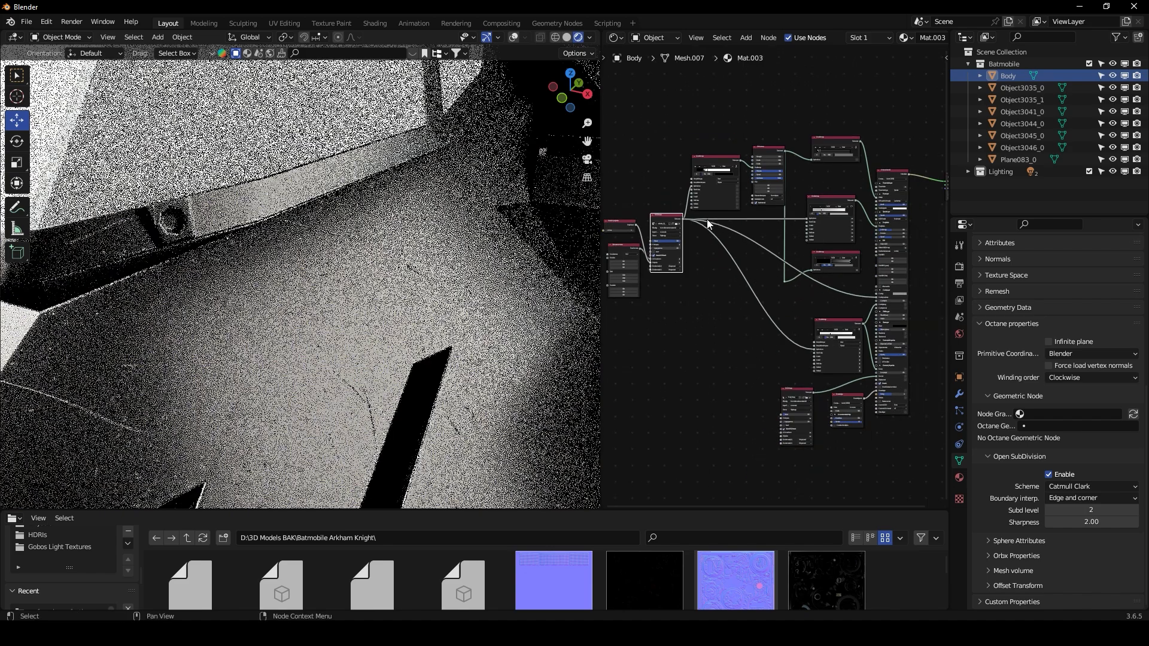
drag(706, 159, 705, 125)
drag(763, 146, 767, 119)
scroll(766, 281, up, 5)
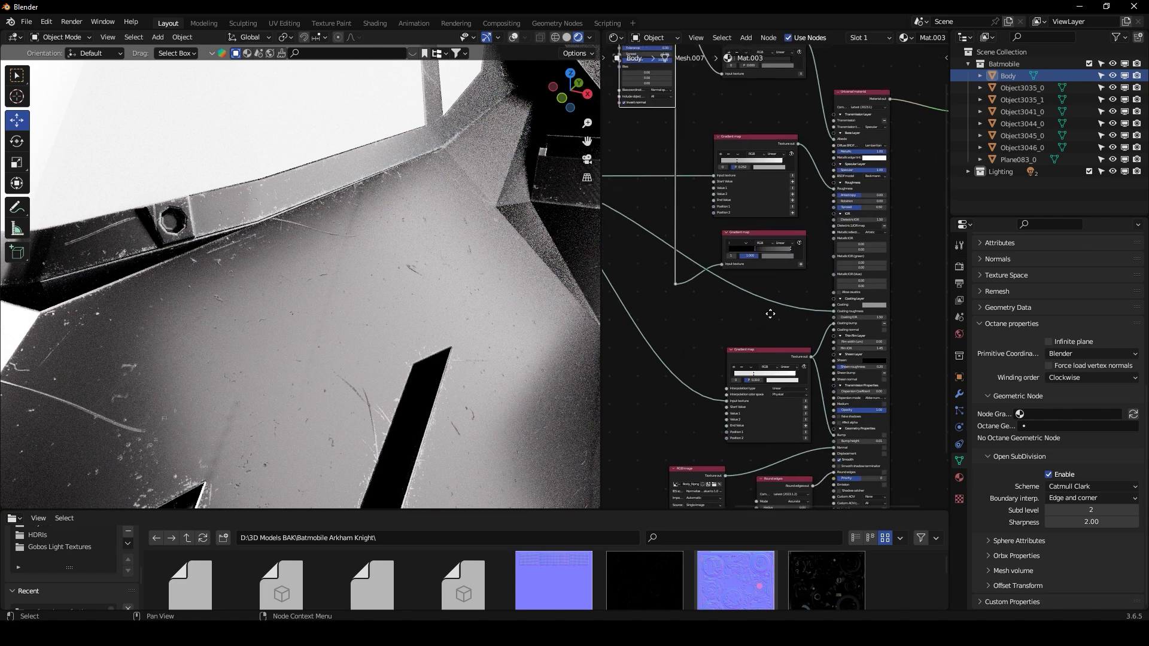
Step: Insert a gradient map between the image texture and Coating roughness, with a white end stop and the black stop at 0.207
drag(738, 220, 683, 312)
click(782, 314)
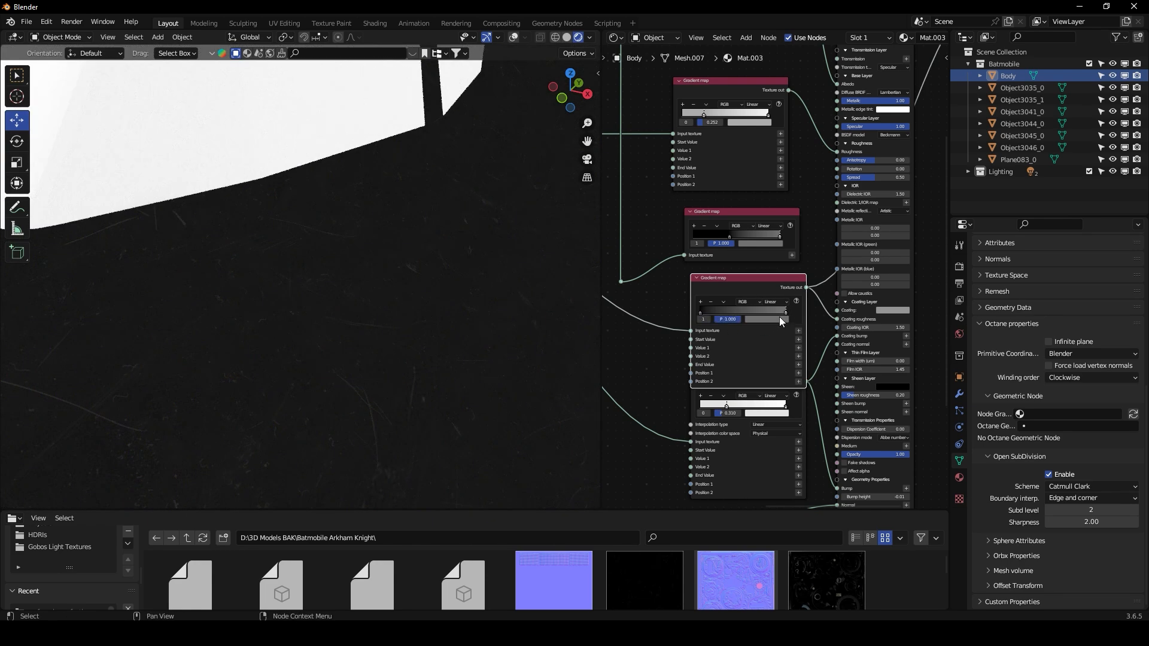
click(778, 319)
drag(698, 311, 717, 313)
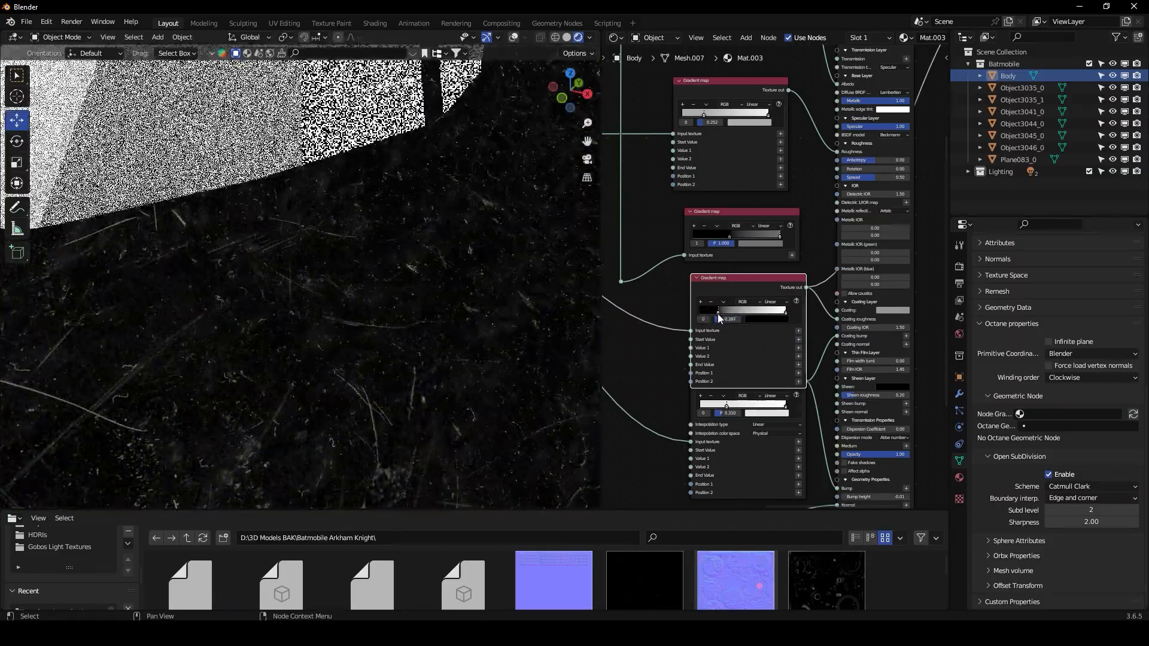
Step: Route the Universal material back to the material output to view the complete shader on the body
scroll(721, 300, down, 3)
middle_drag(726, 273, 680, 362)
ctrl+shift+click(825, 171)
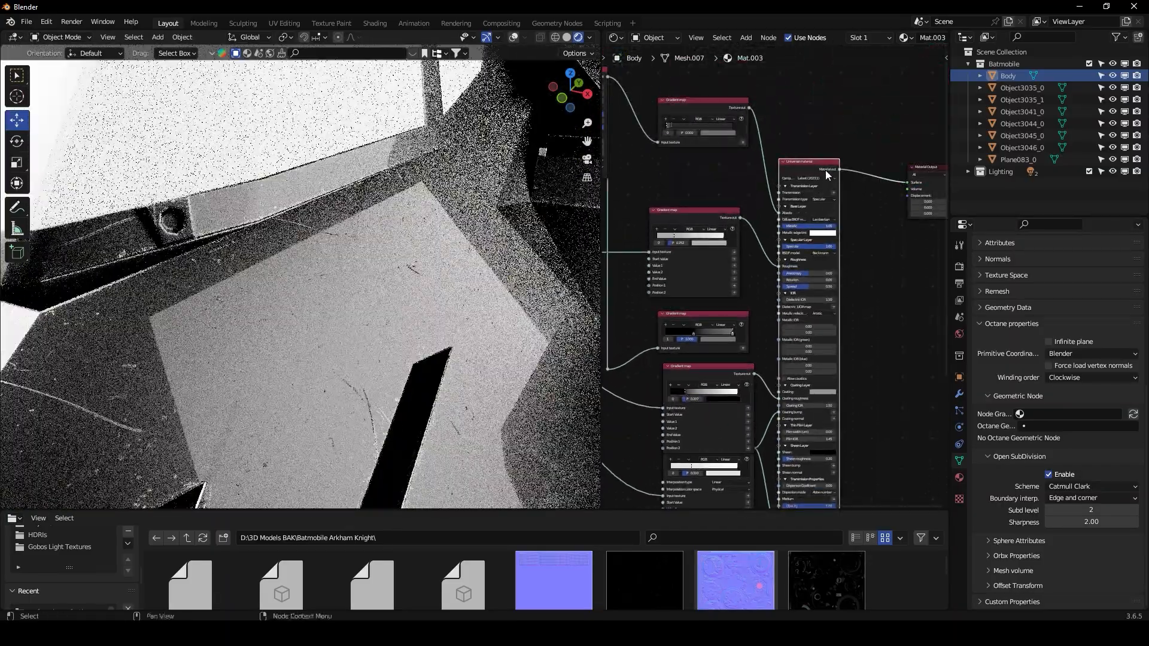
middle_drag(387, 318, 458, 332)
middle_drag(680, 374, 699, 375)
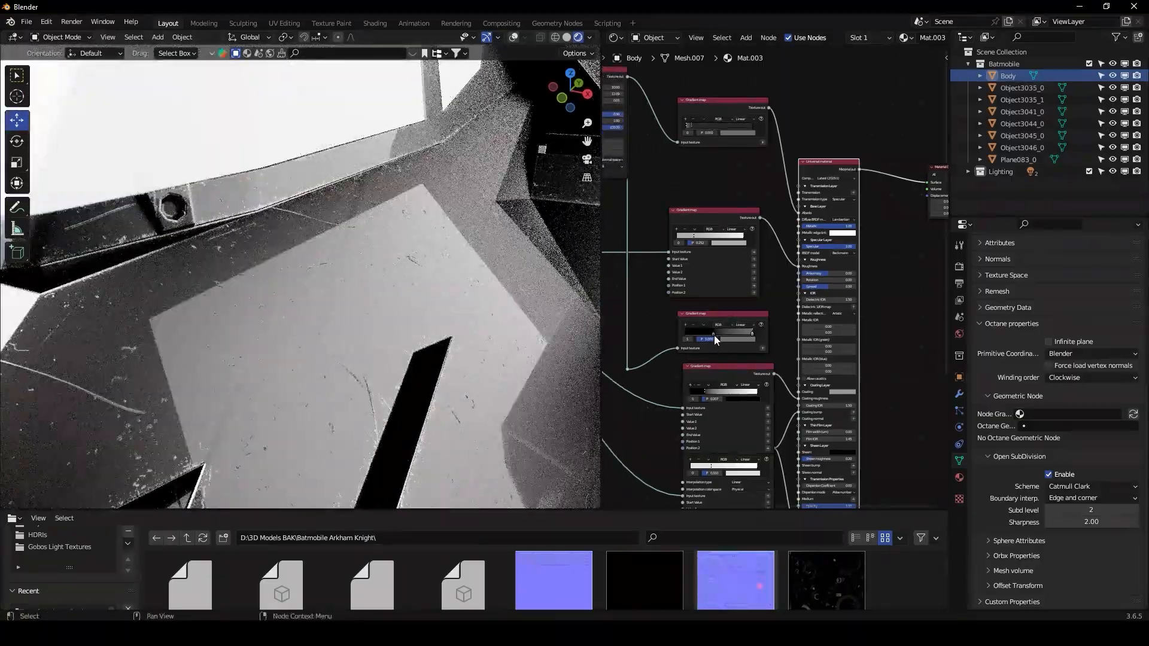
click(718, 336)
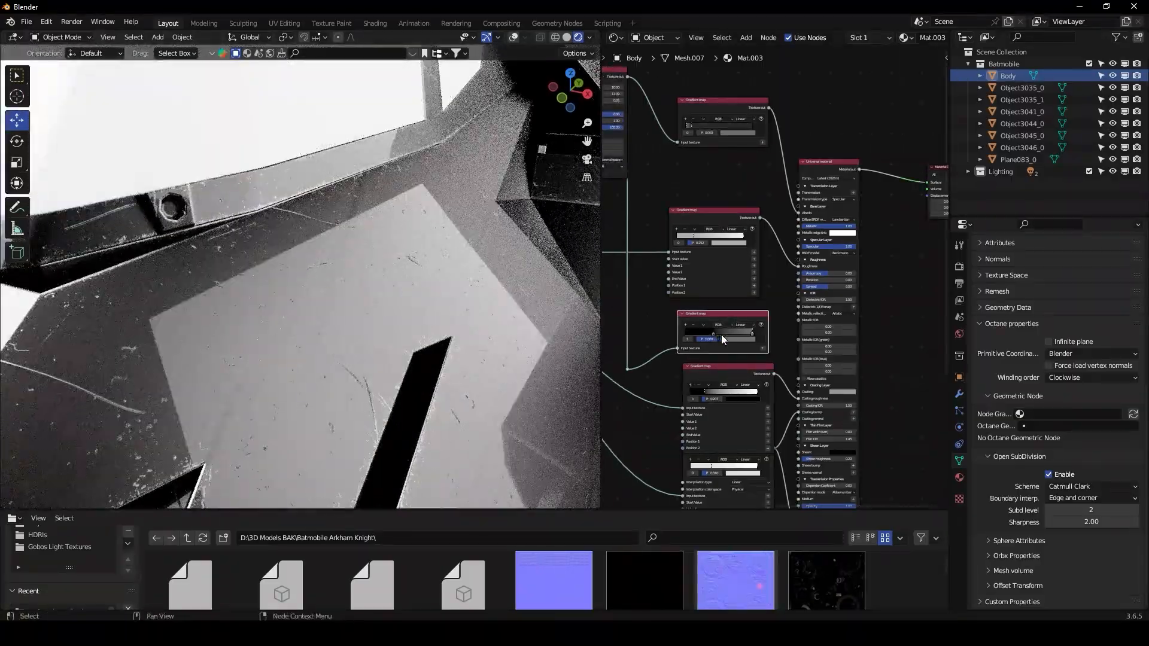
click(712, 332)
click(725, 339)
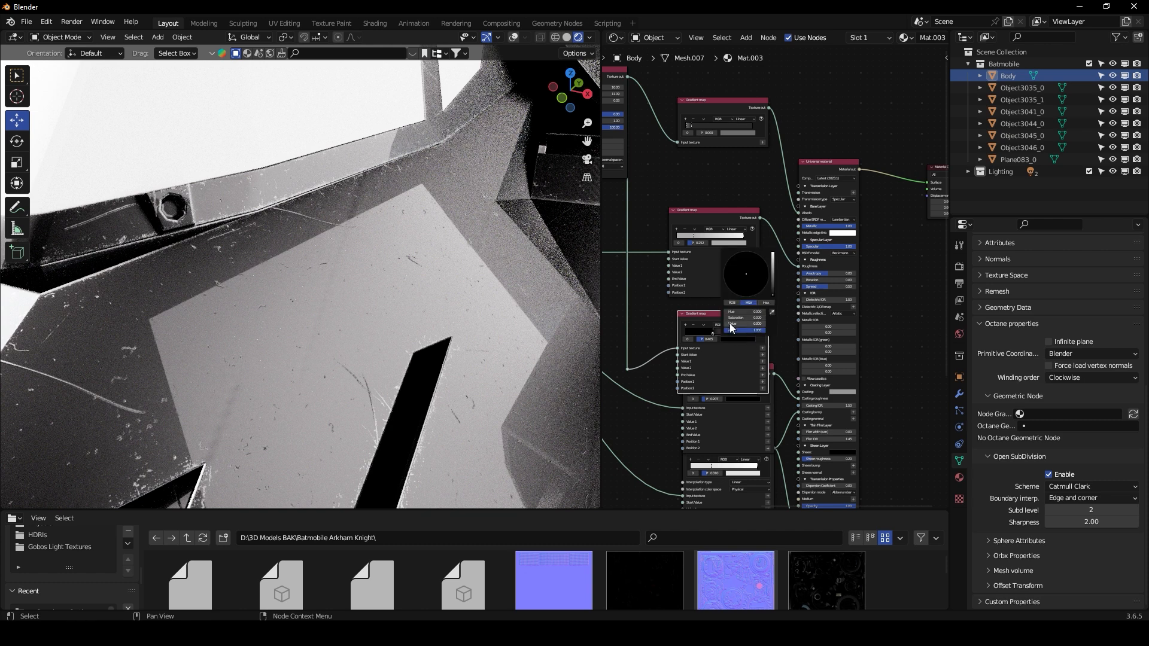
drag(730, 323, 748, 323)
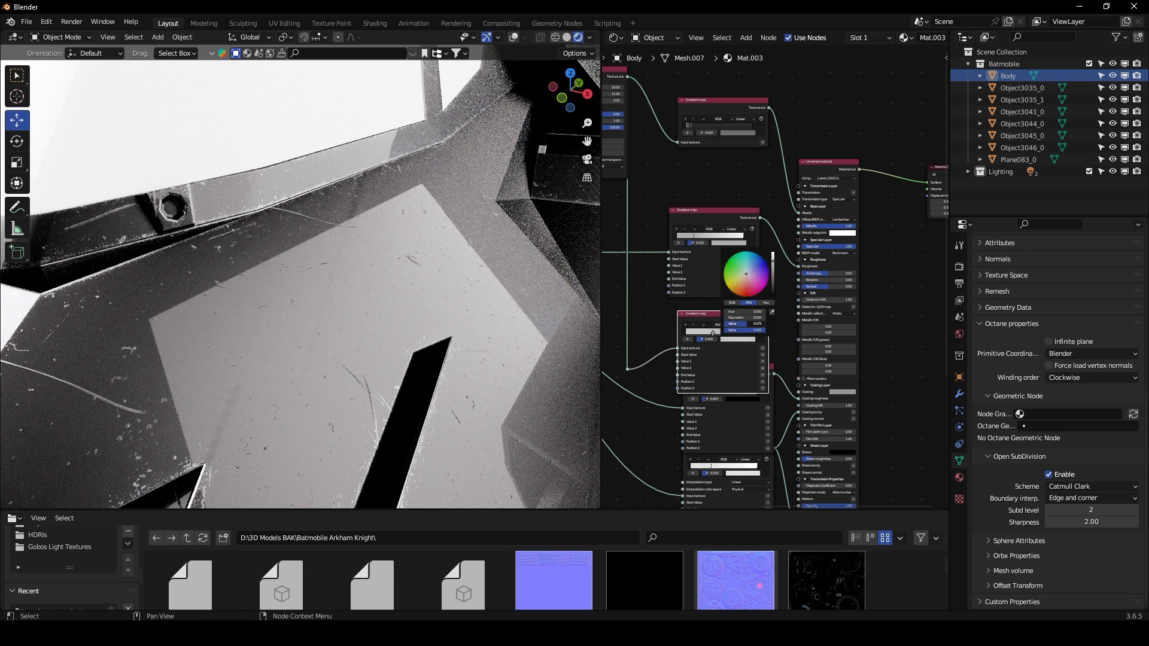
key(ctrl+z)
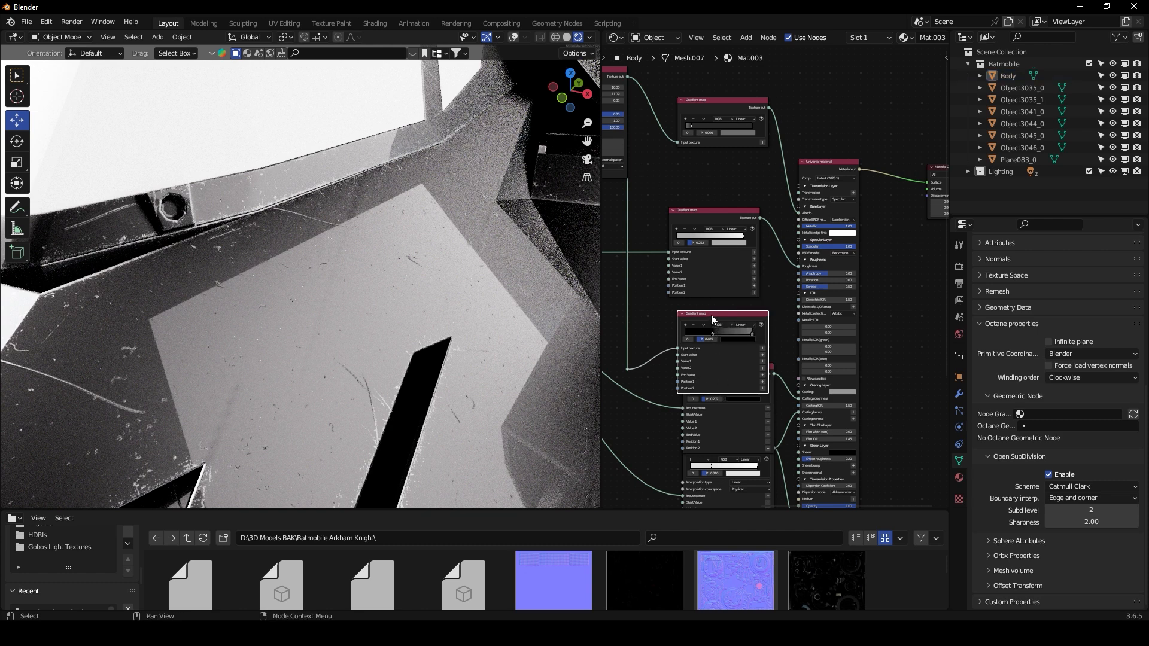
key(ctrl+h)
Step: Lighten the dark stop of the connected coating roughness gradient map to a colour value of about 0.053 and check the body
middle_drag(716, 376, 727, 349)
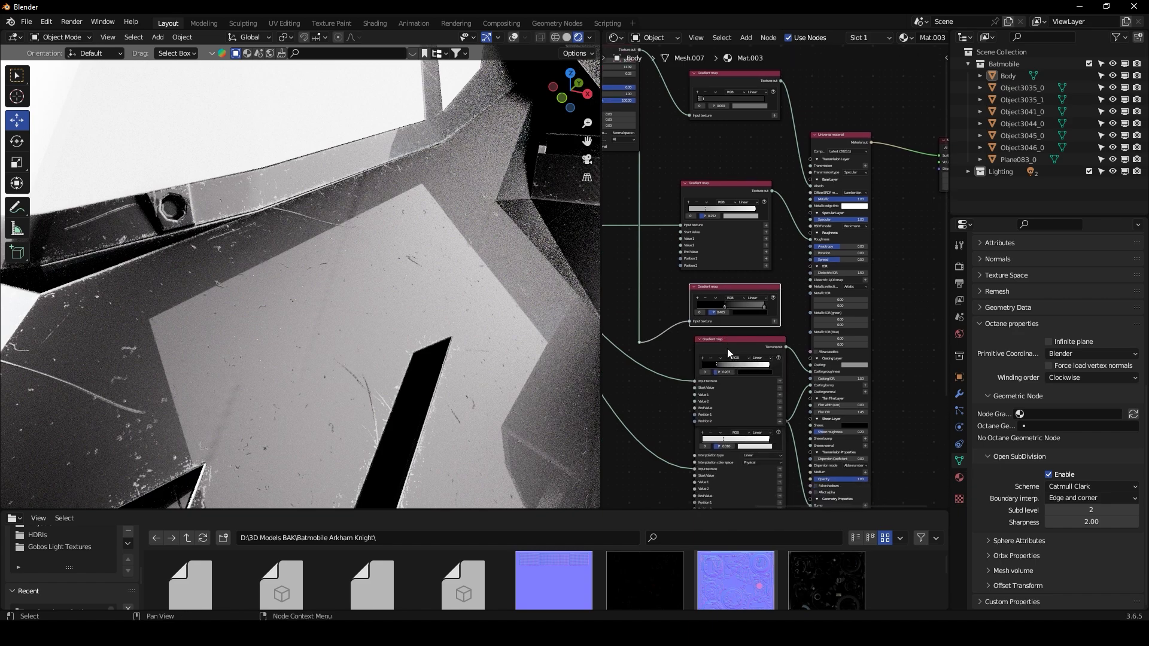
scroll(728, 351, up, 3)
click(739, 366)
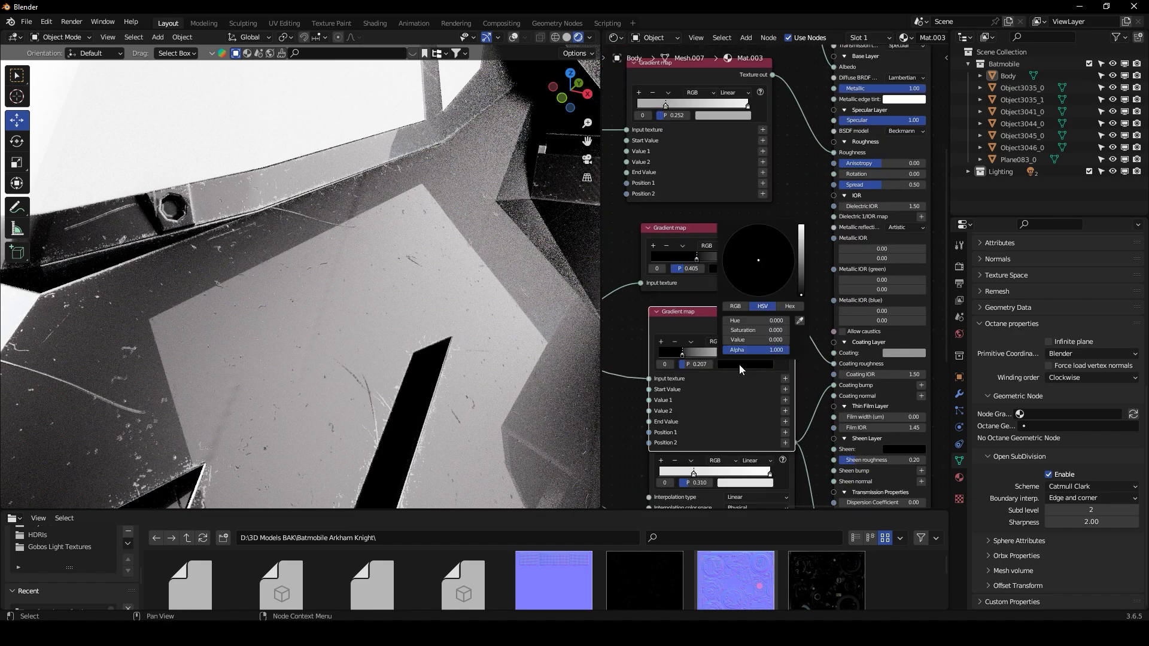
drag(742, 340, 756, 341)
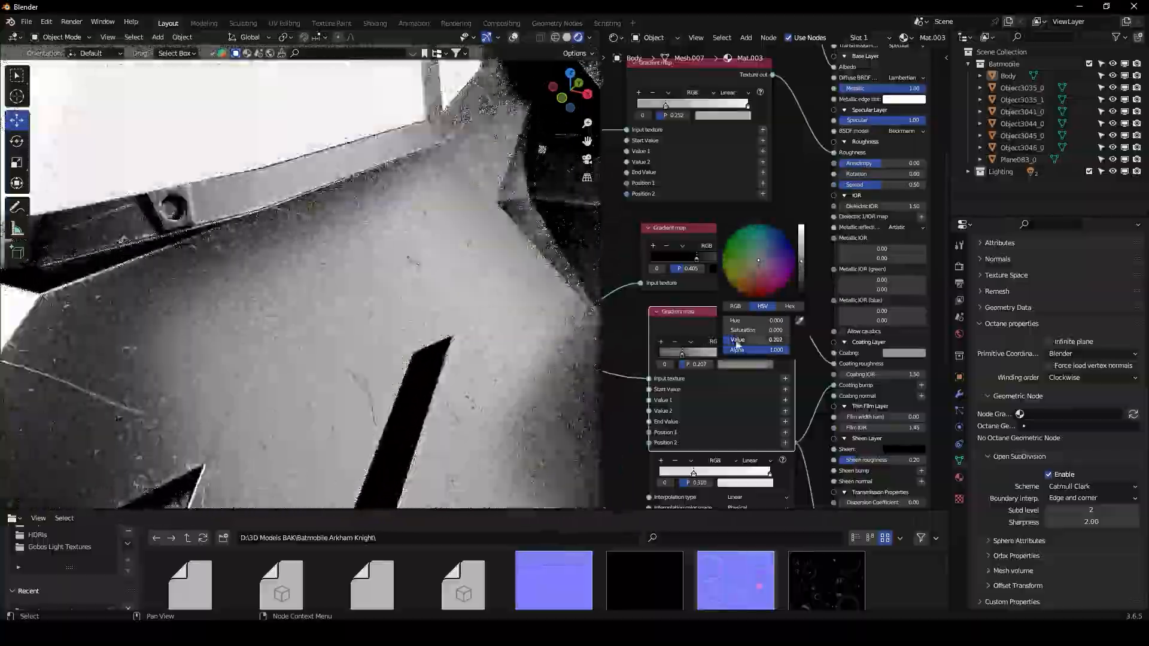
scroll(431, 319, down, 8)
mouse_move(359, 314)
middle_down()
mouse_move(413, 314)
mouse_move(350, 313)
middle_up()
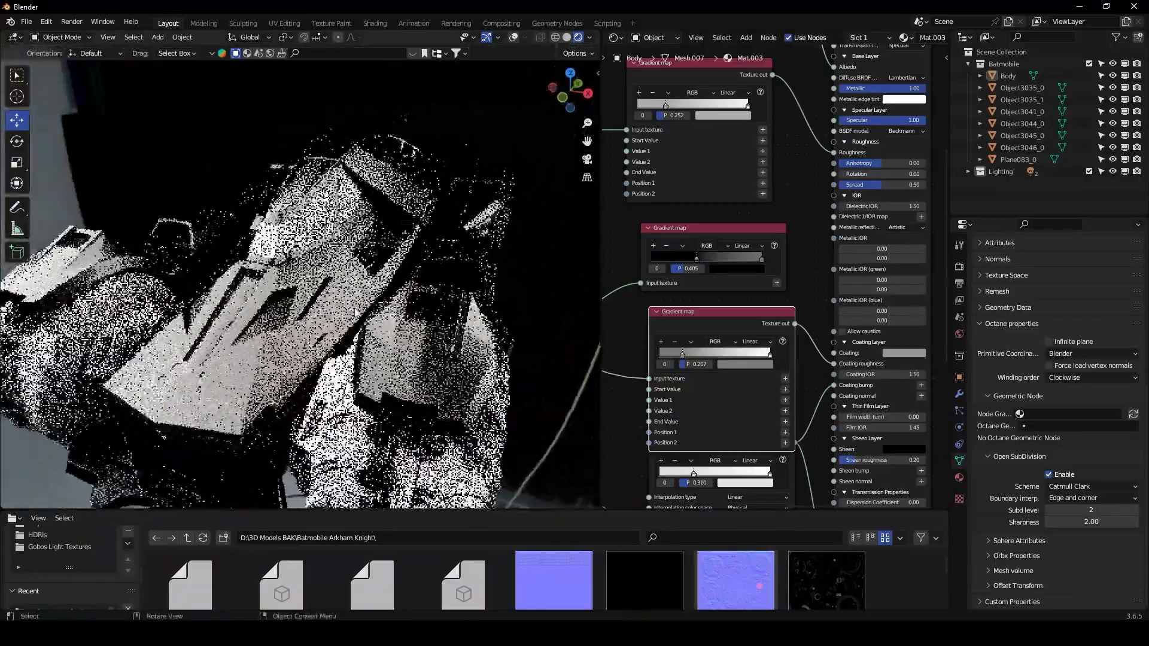
click(757, 365)
drag(770, 340, 759, 341)
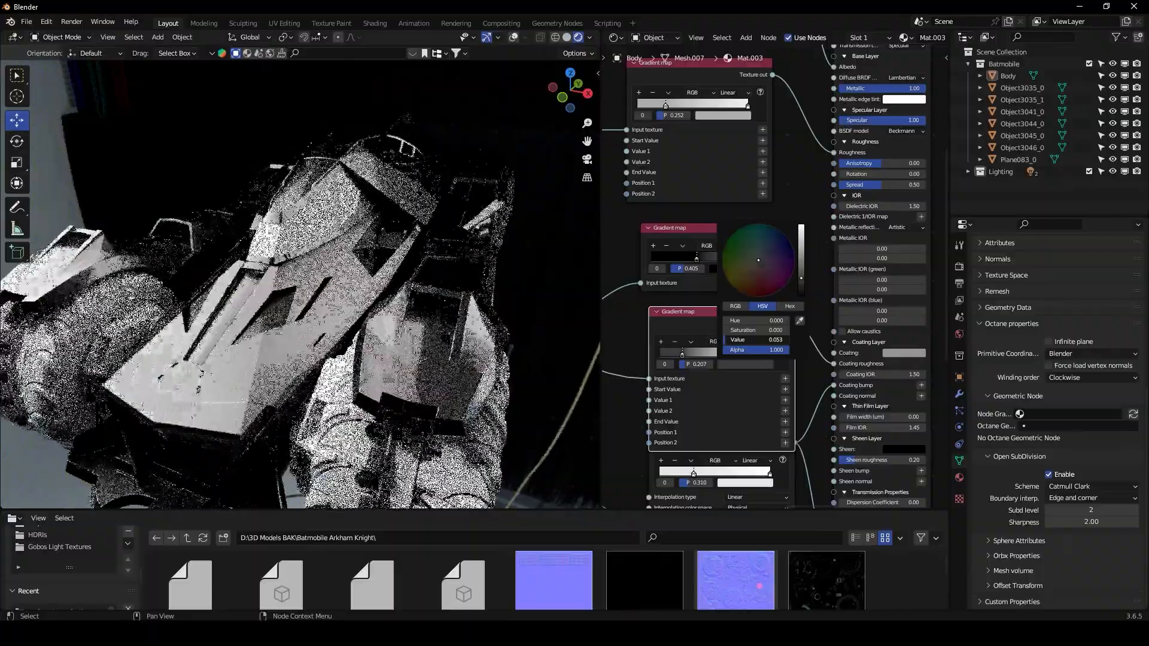
scroll(272, 299, up, 5)
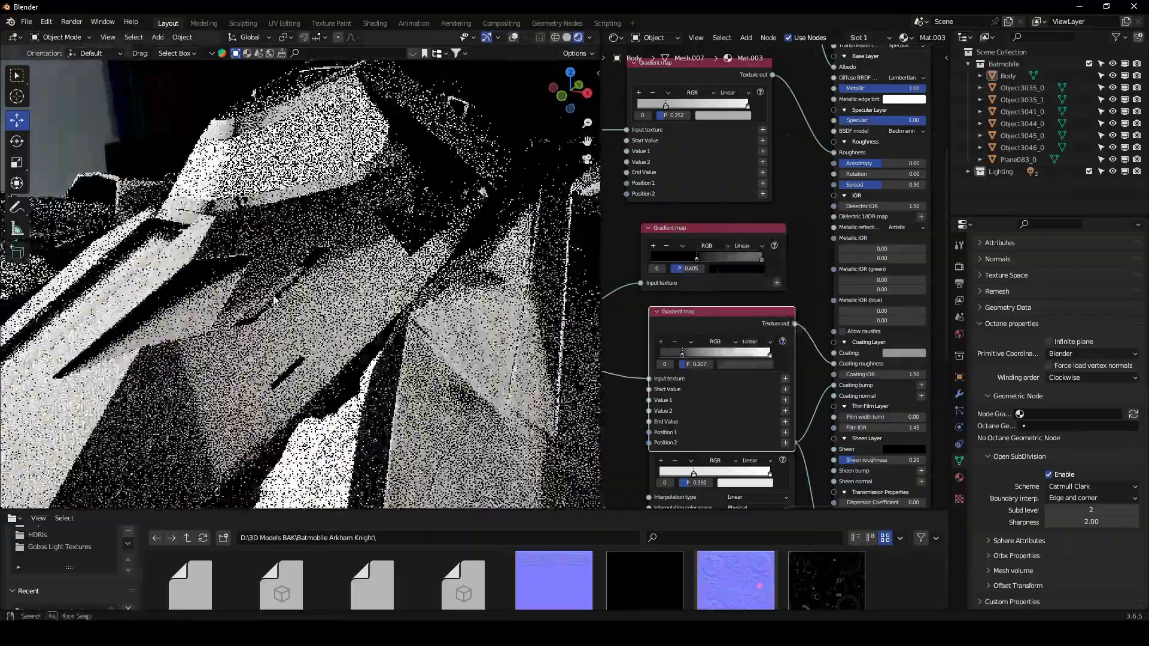
scroll(276, 304, up, 5)
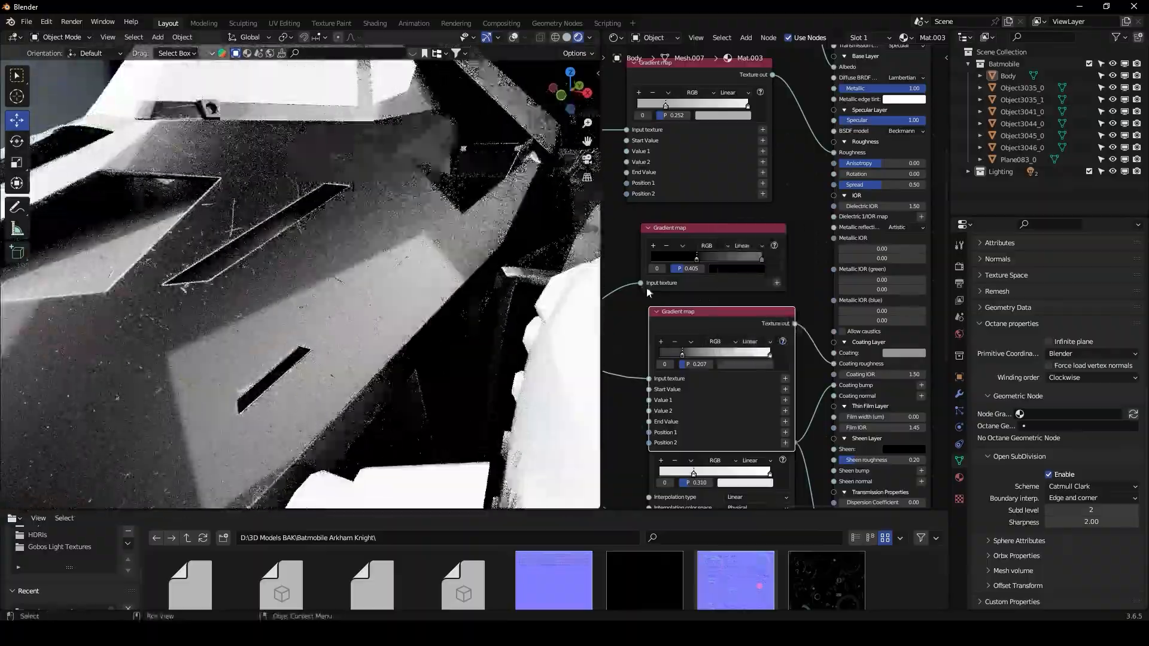
Step: Hide the unused sockets of the gradient map that drives the coating roughness
scroll(647, 289, down, 3)
key(ctrl+h)
key(ctrl+h)
middle_drag(696, 294, 727, 234)
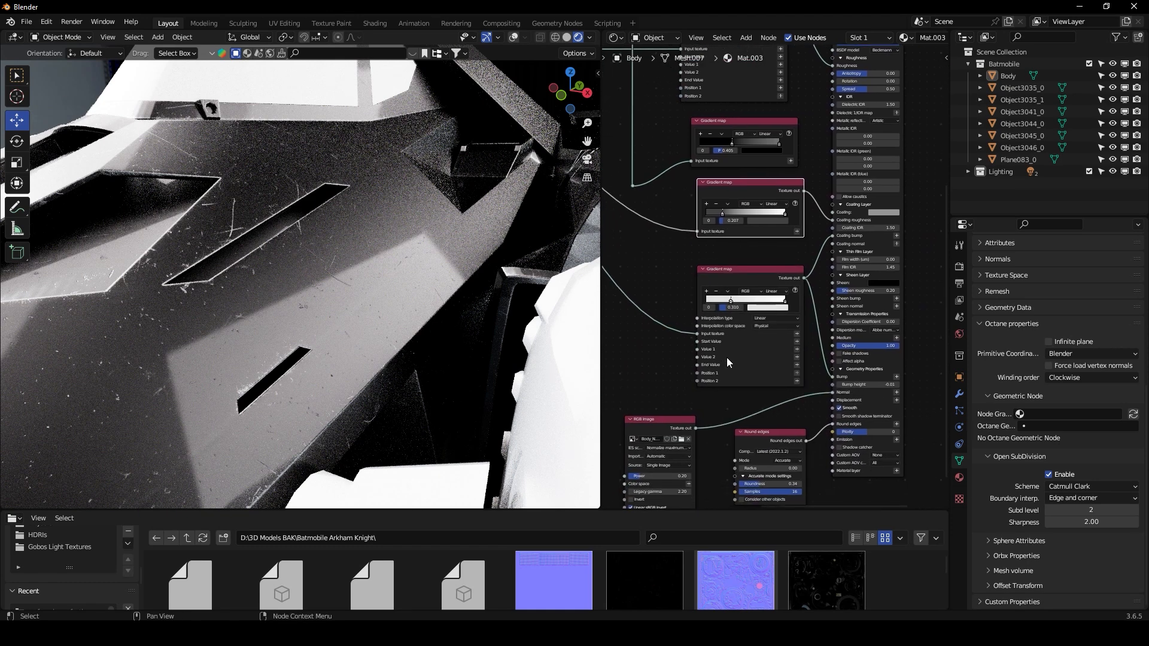
middle_drag(728, 360, 762, 367)
scroll(762, 367, up, 7)
middle_drag(824, 438, 805, 413)
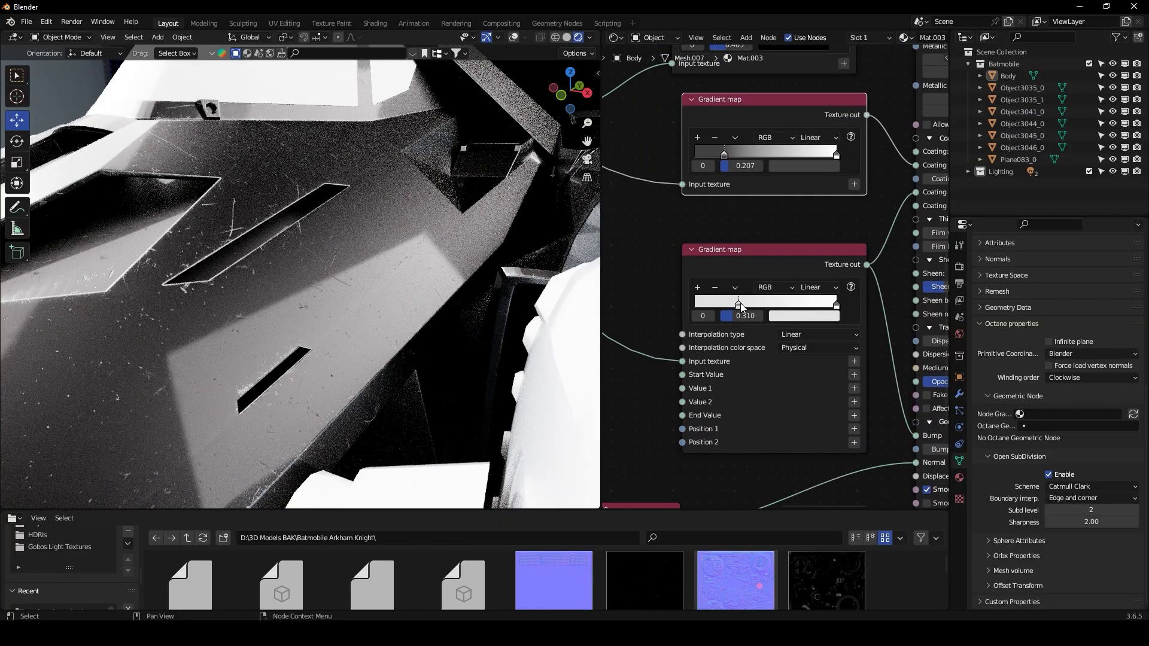
Step: Try the movable stop of the coating bump gradient map at 0.000, check the surface close up, and settle it at 0.264
drag(740, 303, 695, 304)
scroll(363, 318, up, 5)
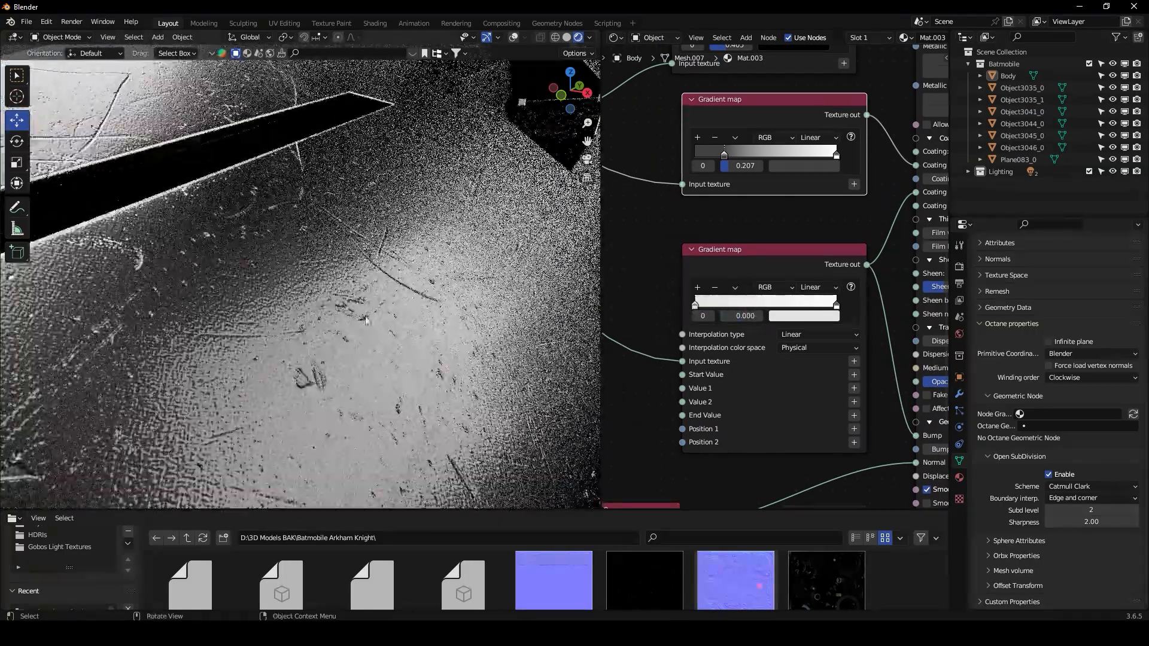
drag(697, 308, 742, 317)
scroll(467, 310, down, 4)
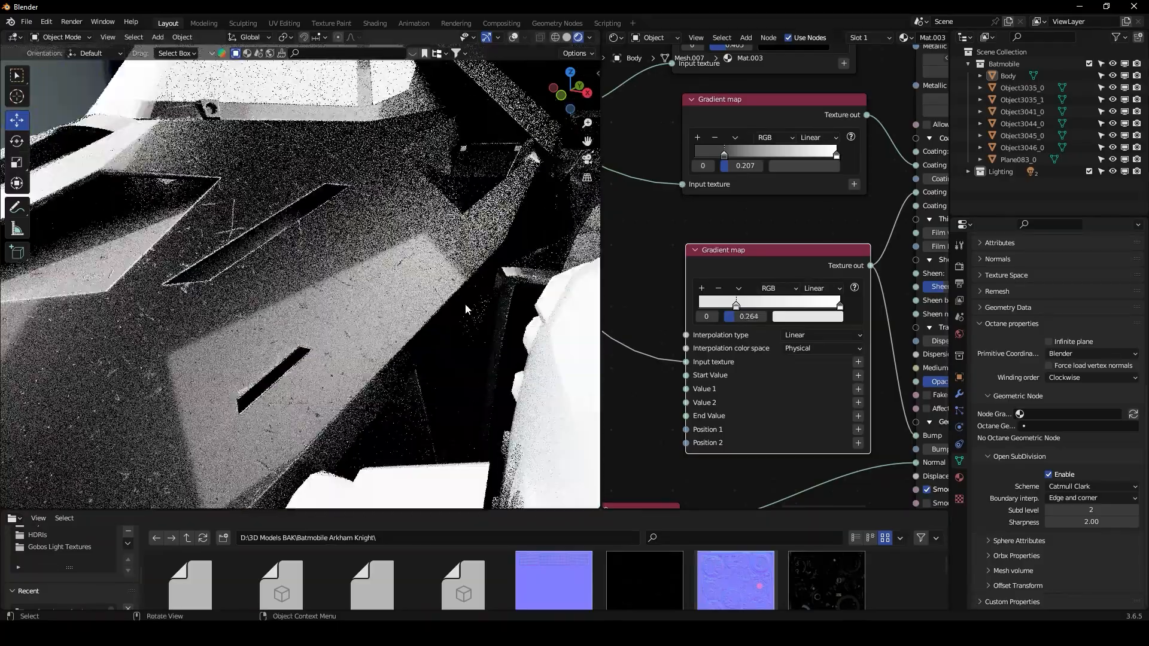
Step: Set the specular BSDF model of the body's Universal material to Octane
middle_drag(451, 313, 460, 312)
scroll(677, 180, down, 3)
middle_drag(677, 180, 888, 346)
scroll(887, 206, up, 3)
middle_drag(887, 206, 878, 393)
click(791, 262)
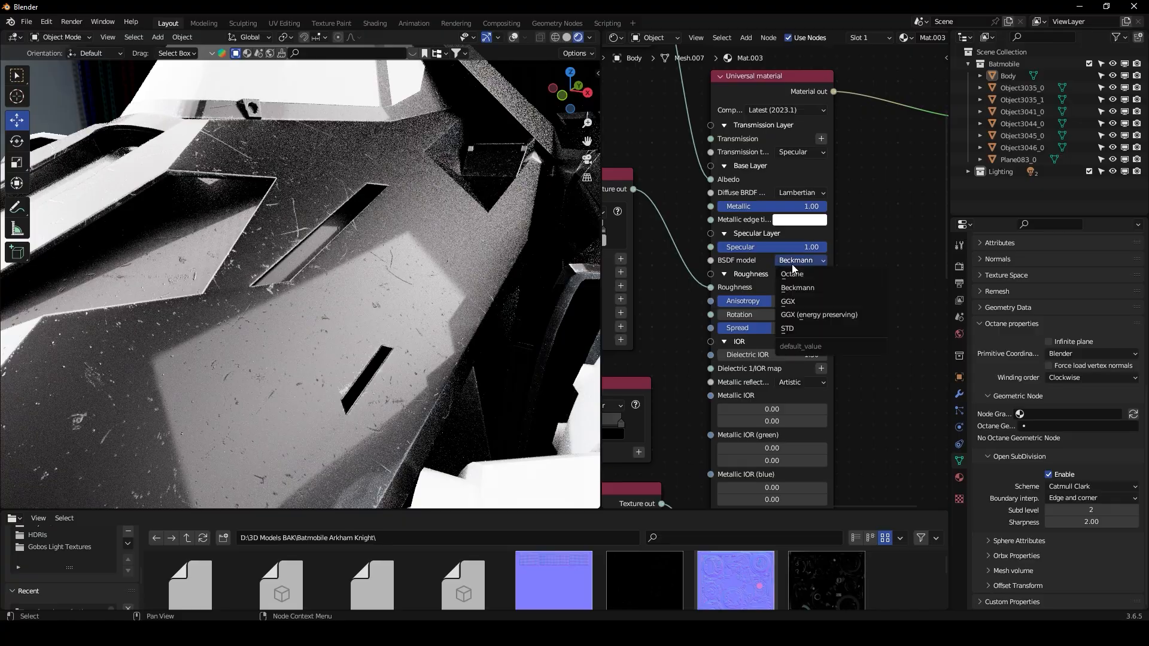
click(798, 274)
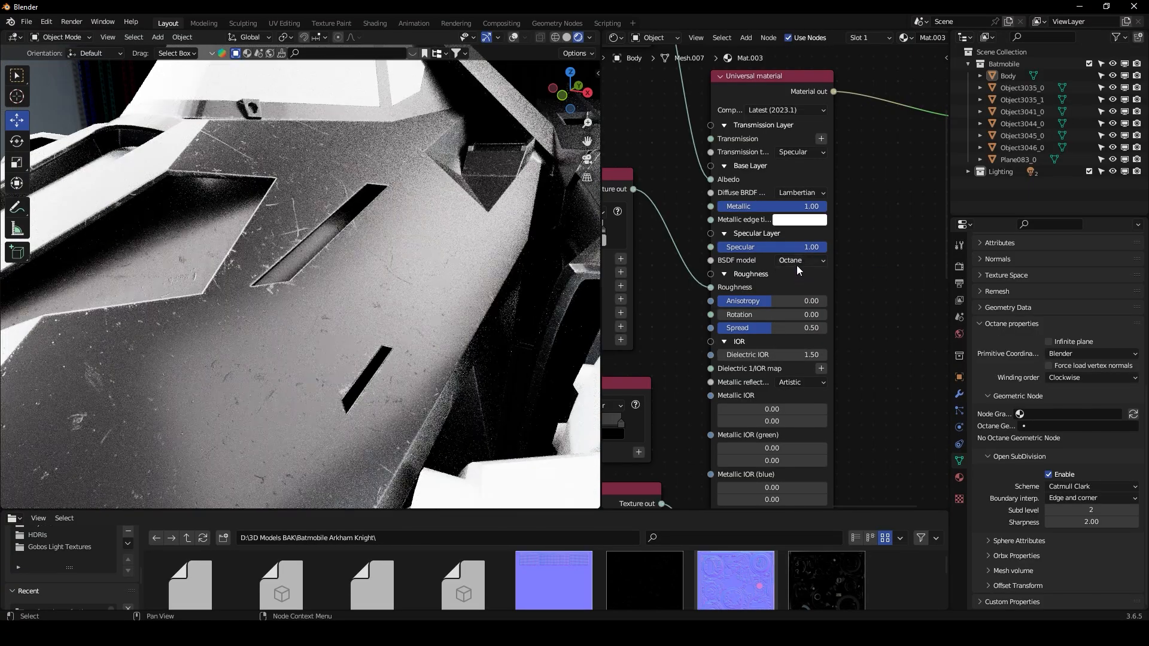
Step: Try the GGX BSDF model on the body, check its reflections, and return the model to Octane
click(797, 268)
click(799, 298)
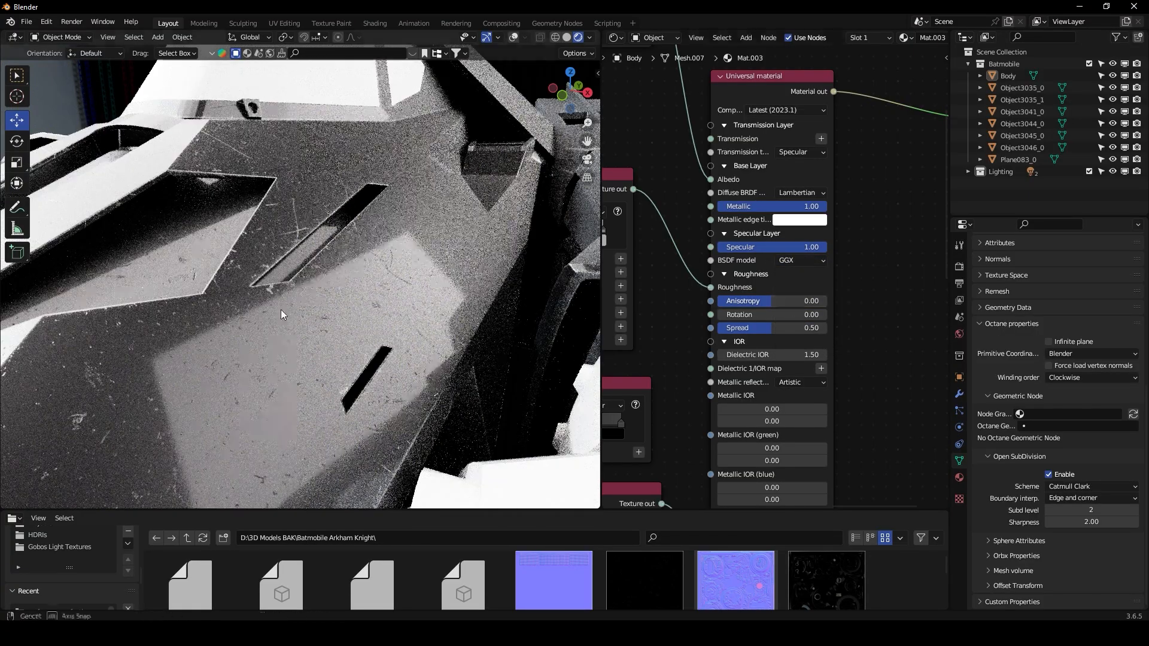
middle_drag(281, 309, 286, 307)
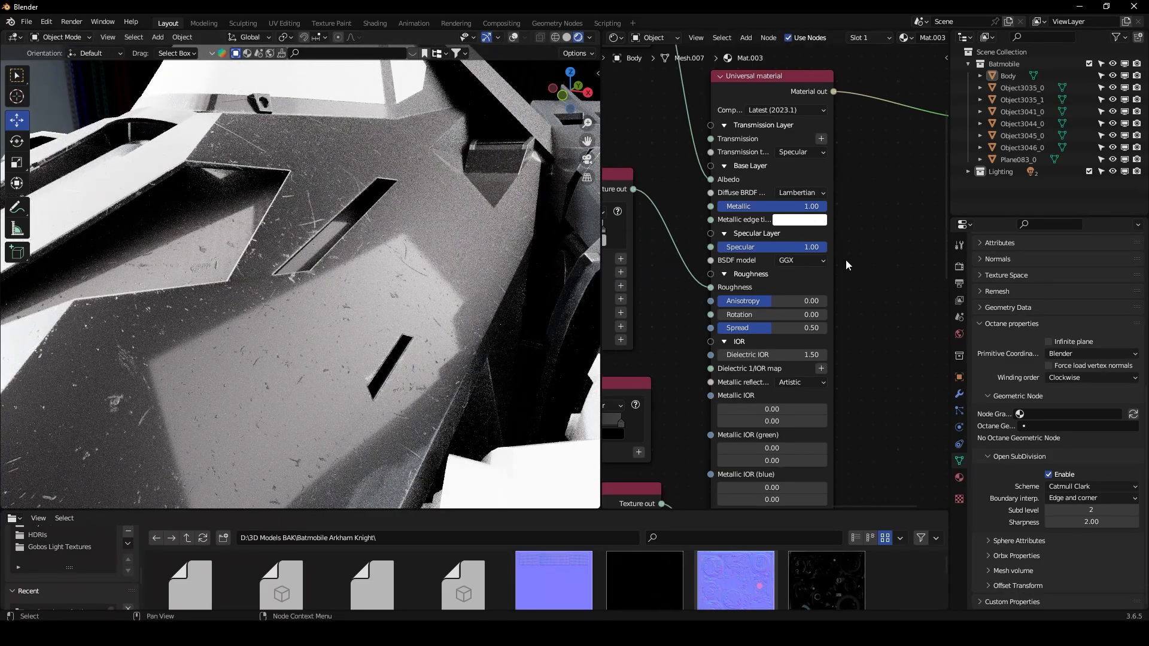
click(801, 262)
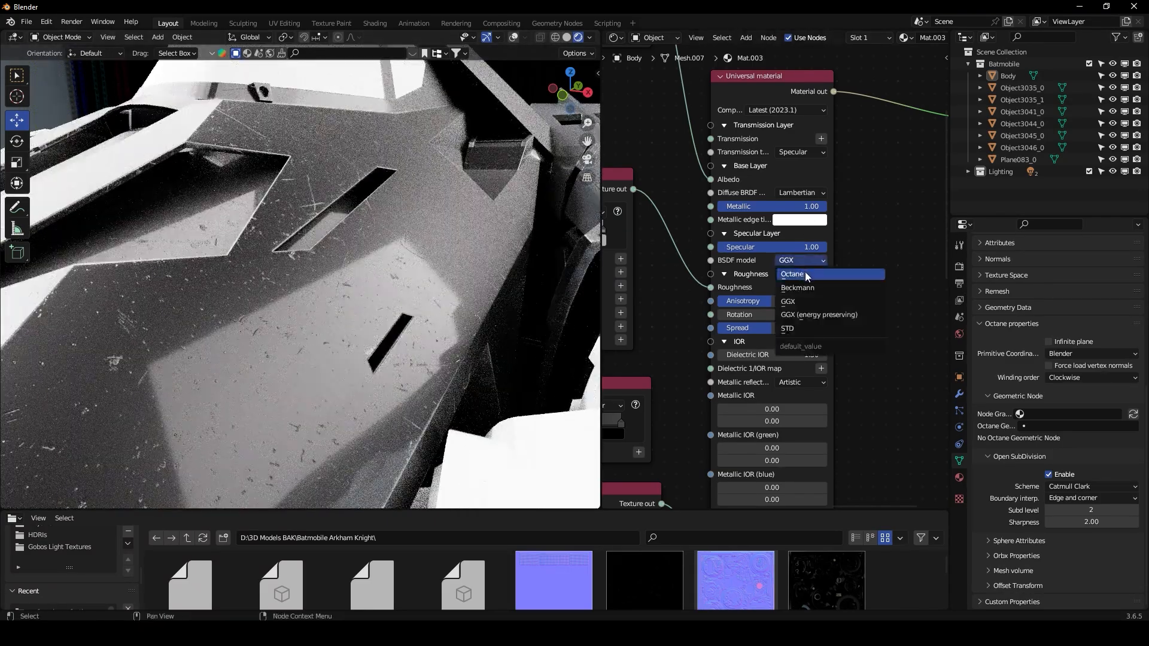
click(806, 273)
Step: Move the dark stop of the coating roughness gradient map to position 0.397 and darken its colour
middle_drag(676, 366, 744, 254)
scroll(739, 267, down, 6)
middle_drag(659, 402, 712, 321)
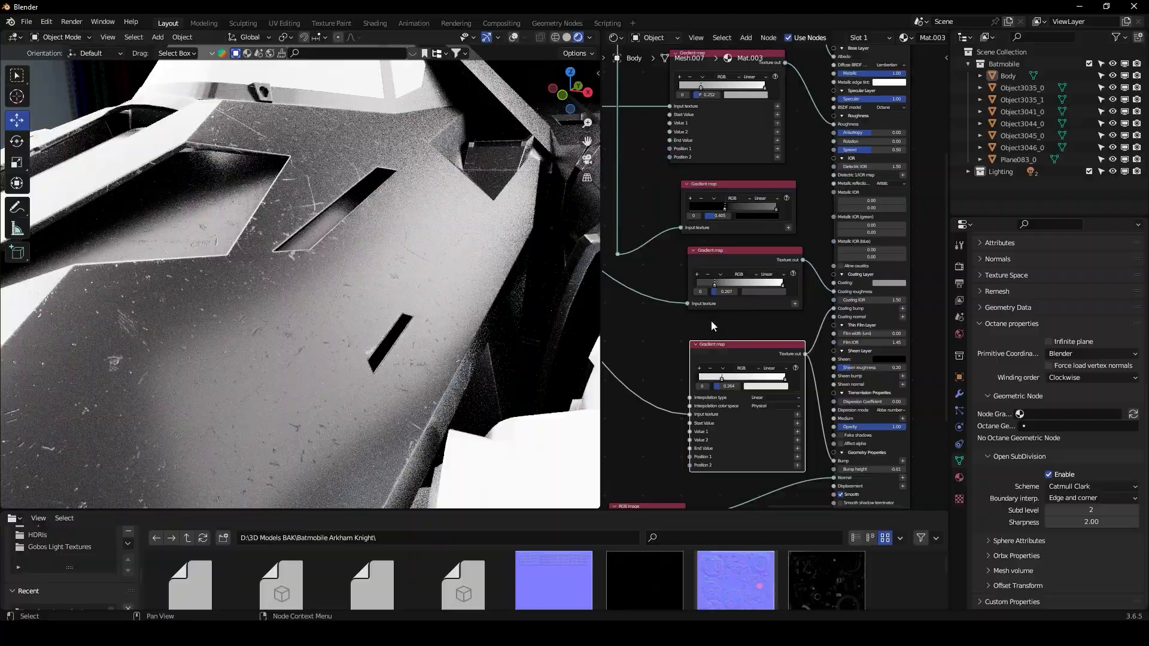
scroll(709, 306, up, 2)
scroll(709, 308, up, 1)
drag(698, 285, 768, 271)
click(774, 295)
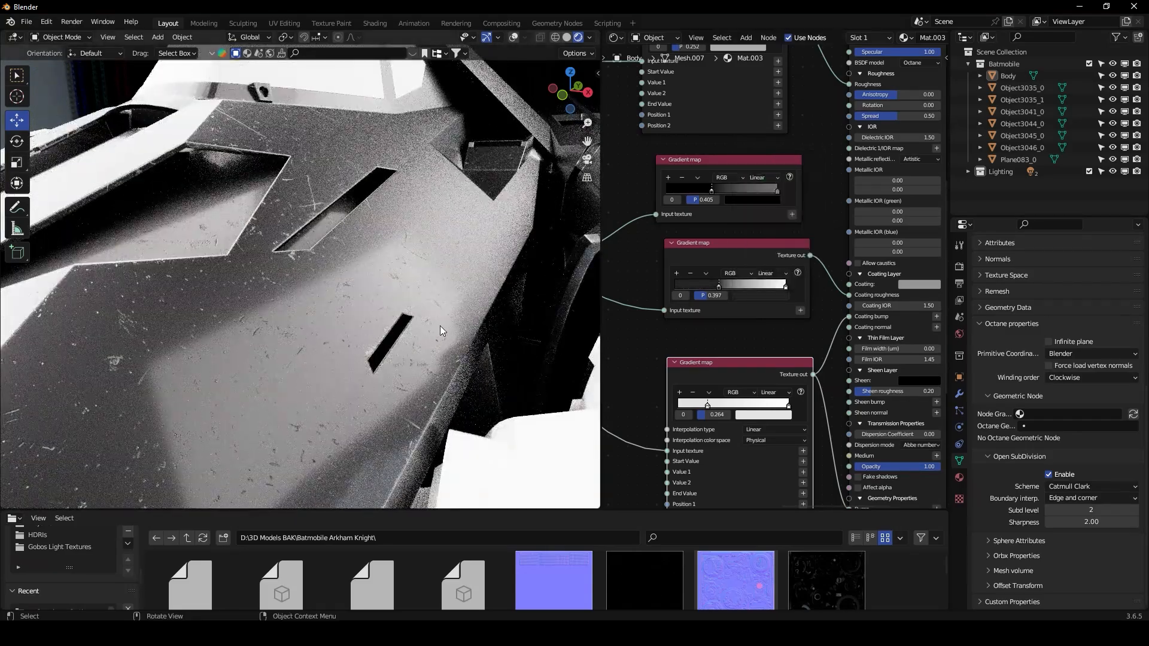
Step: Set the coating IOR of the body's Universal material to 2.50
scroll(742, 301, down, 2)
scroll(898, 316, up, 5)
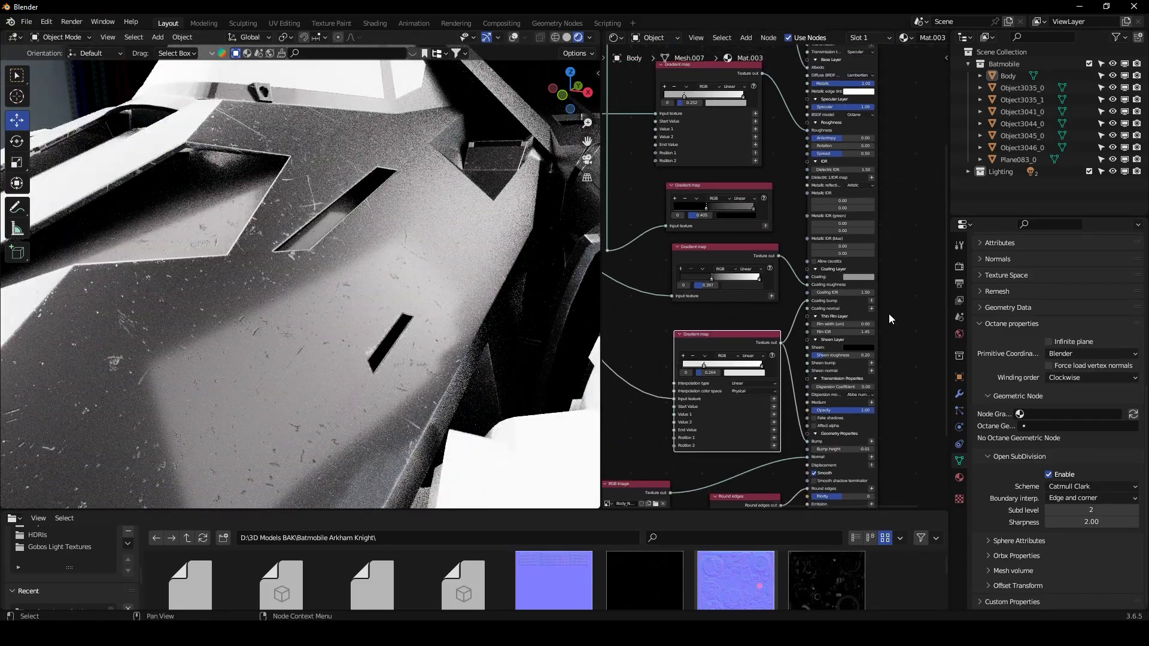
drag(836, 277, 900, 277)
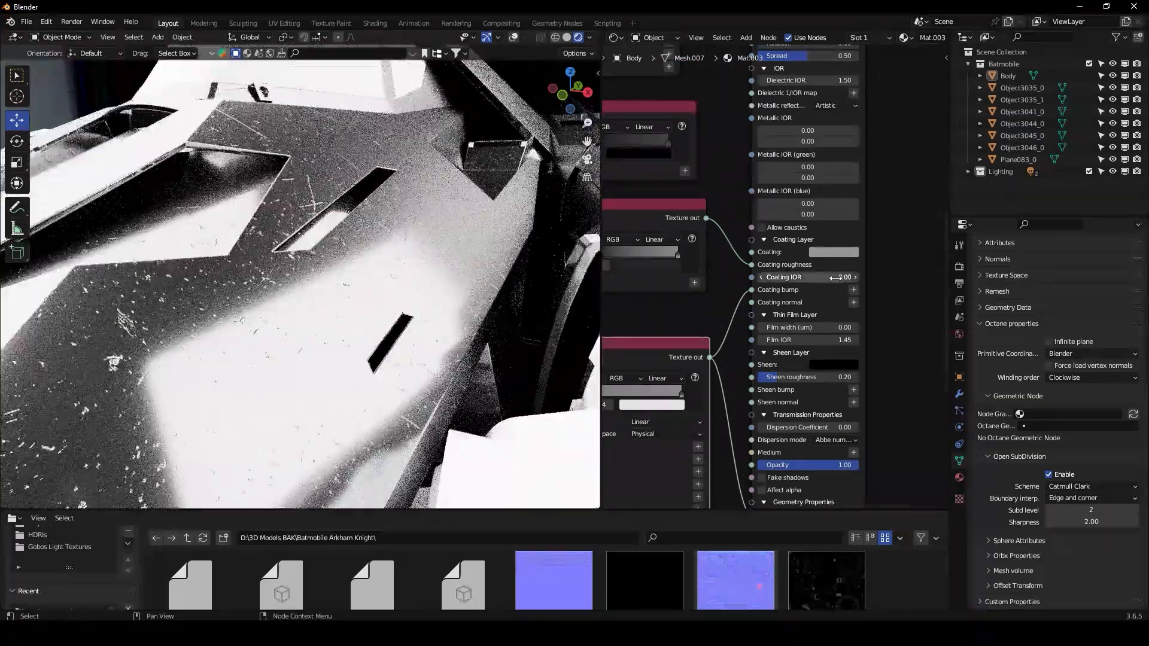
text(2)
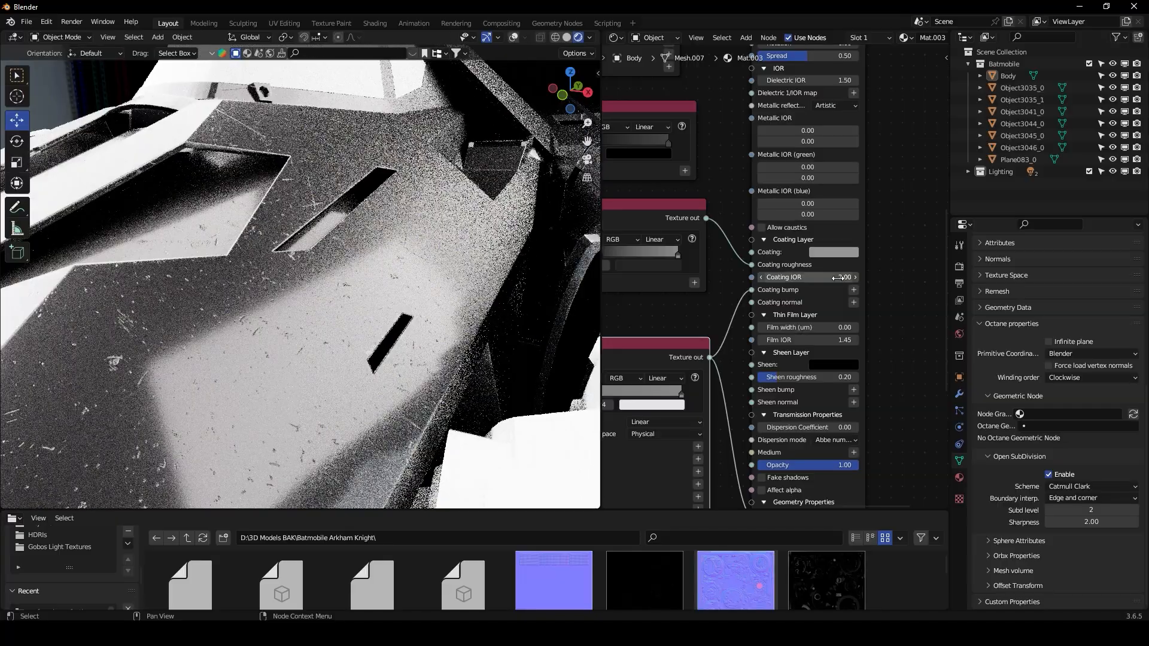
key(Return)
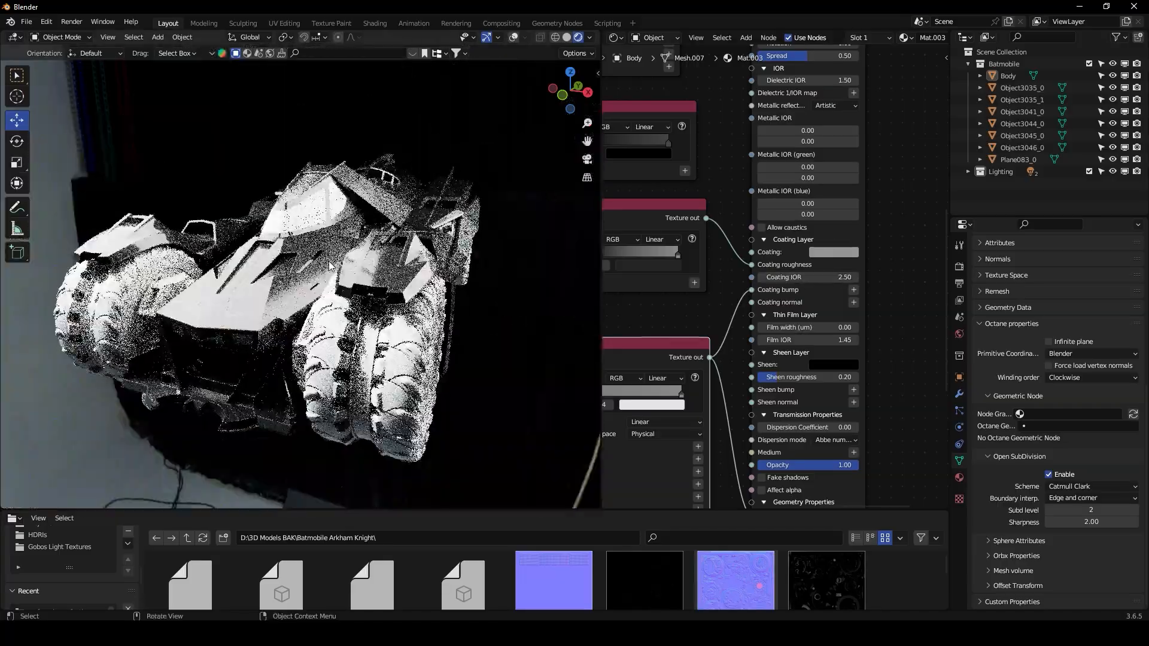
Step: Move the albedo gradient map up and connect the dirt texture's output to the Universal material's Metallic input
middle_drag(251, 263, 389, 223)
scroll(392, 229, up, 3)
drag(587, 141, 646, 238)
scroll(734, 126, down, 2)
middle_drag(734, 127, 771, 271)
middle_drag(359, 283, 337, 275)
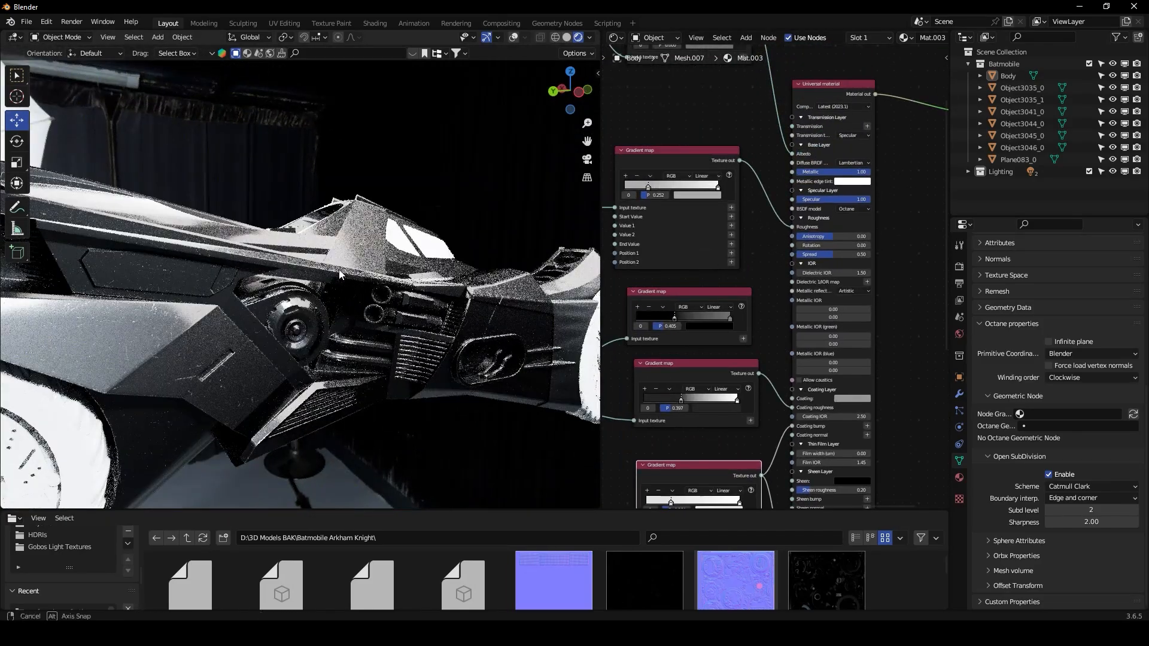
scroll(740, 226, down, 1)
middle_drag(748, 228, 760, 341)
middle_drag(746, 273, 810, 261)
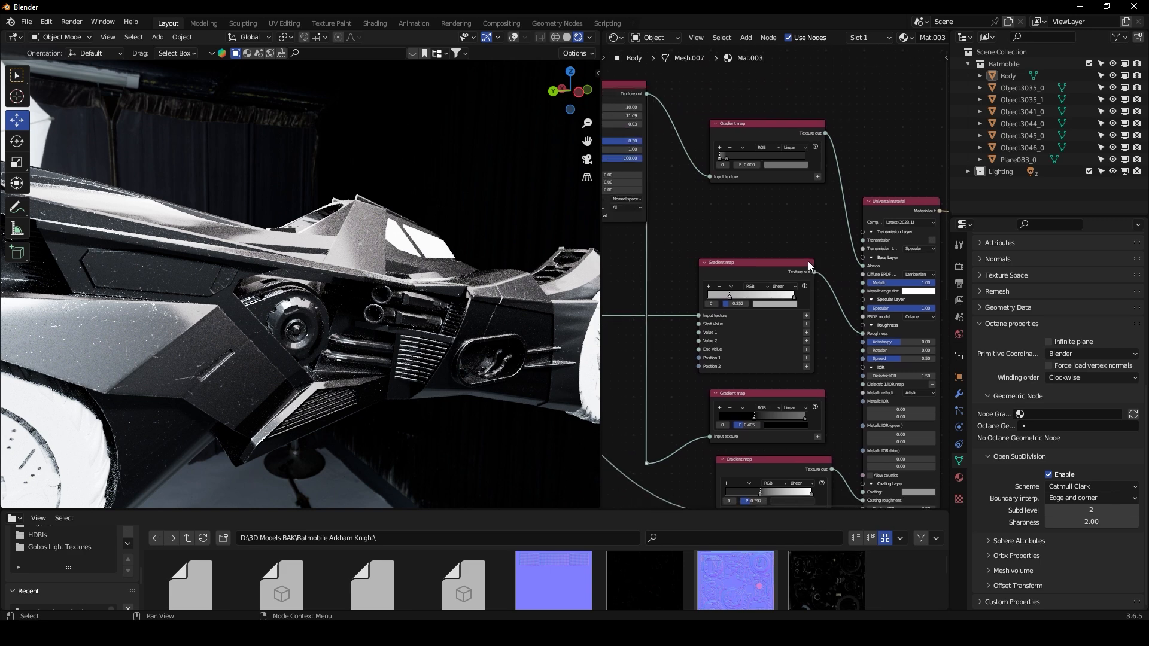
scroll(809, 261, down, 1)
drag(756, 137, 753, 95)
drag(656, 109, 857, 283)
Step: Hide the roughness gradient map's unused sockets and insert a duplicate of it into the link between the dirt texture and Metallic
click(749, 270)
key(ctrl+h)
key(shift+d)
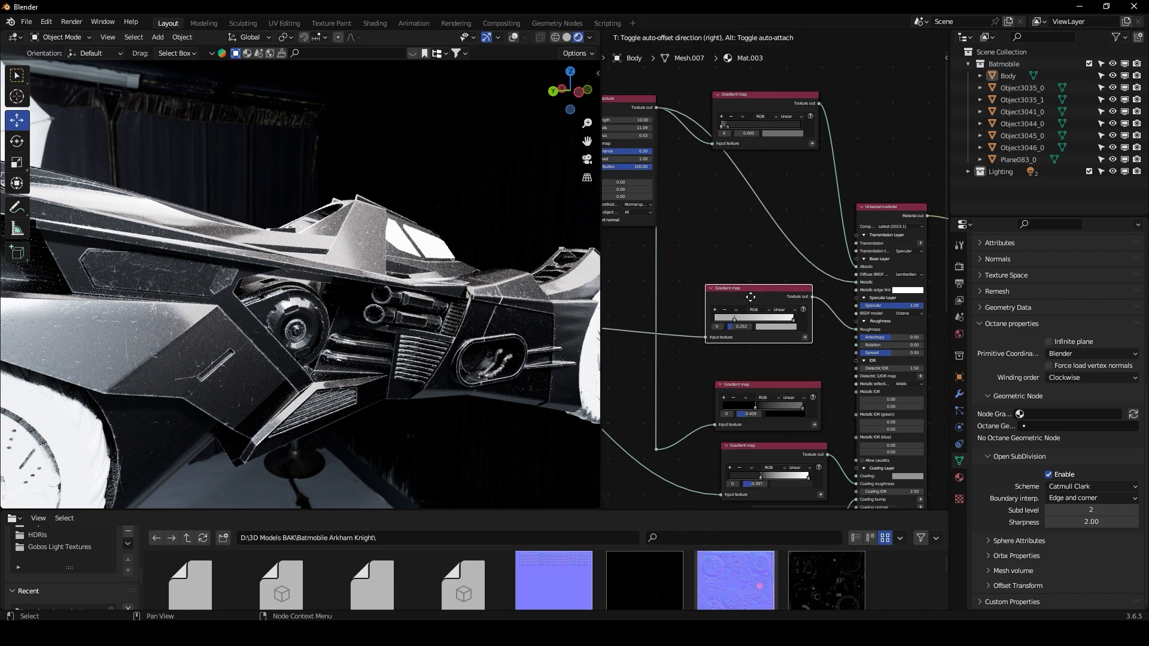
click(764, 214)
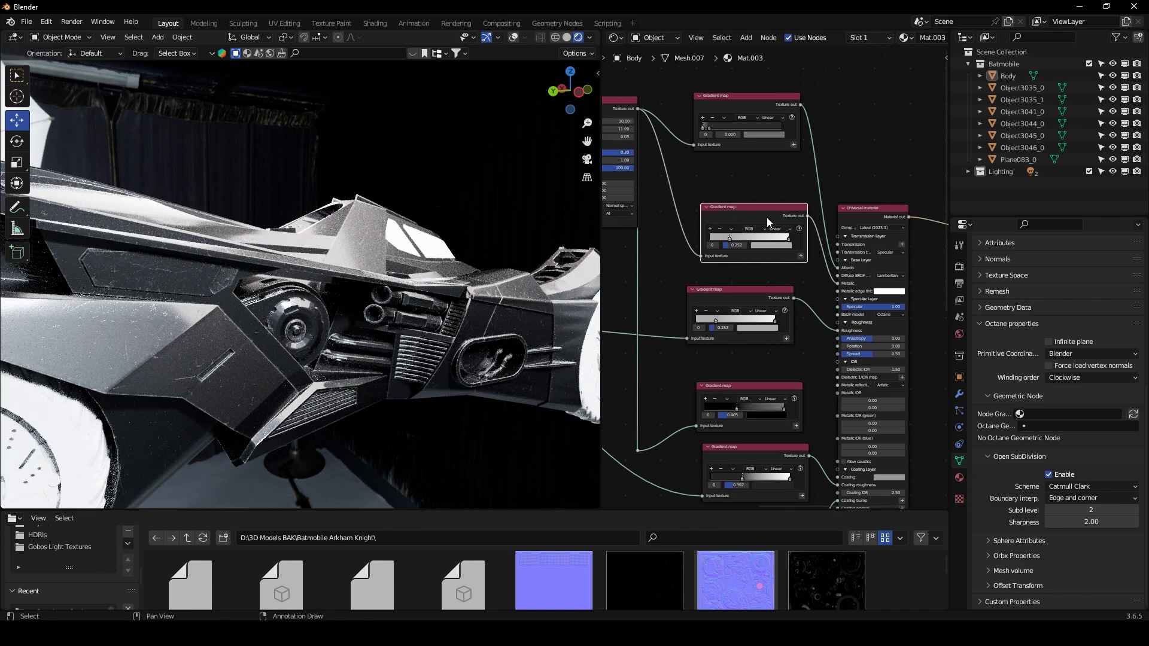
Step: Preview the Metallic gradient map on the body, make its movable stop black, and place it at 0.955
scroll(808, 230, up, 3)
scroll(826, 246, up, 1)
middle_drag(810, 258, 753, 261)
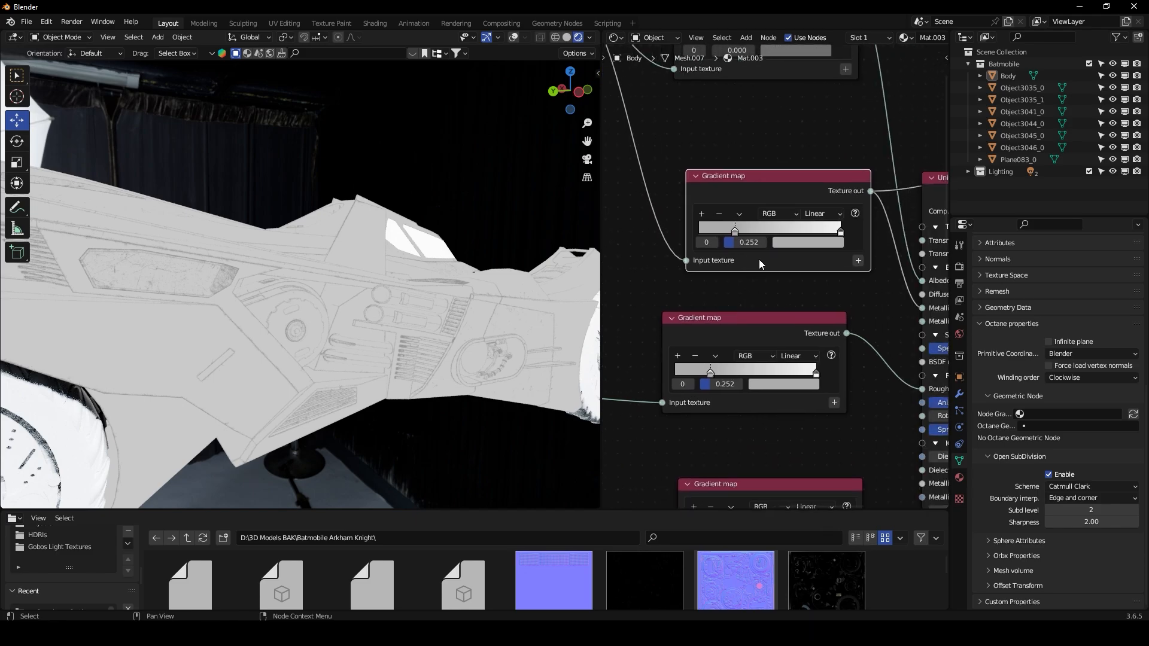
click(787, 244)
drag(839, 212, 836, 240)
scroll(490, 213, down, 3)
middle_drag(490, 213, 383, 227)
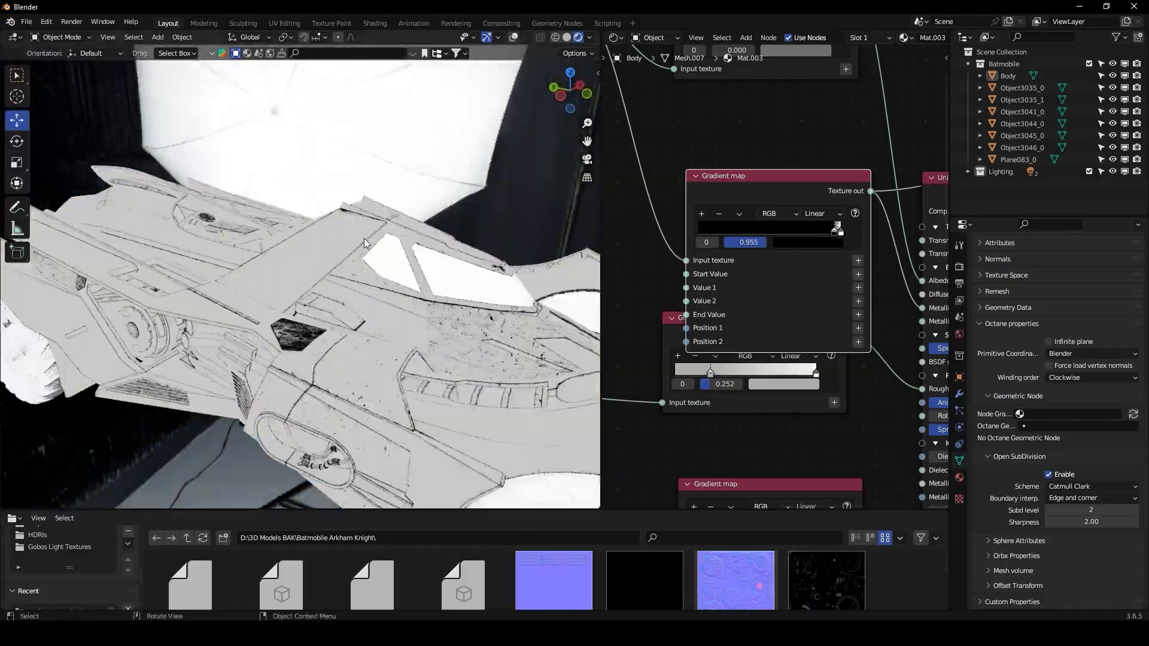
scroll(477, 257, up, 3)
middle_drag(477, 262, 369, 235)
Step: Route the Universal material back to the material output and check the complete shader on the car
middle_drag(882, 302, 686, 284)
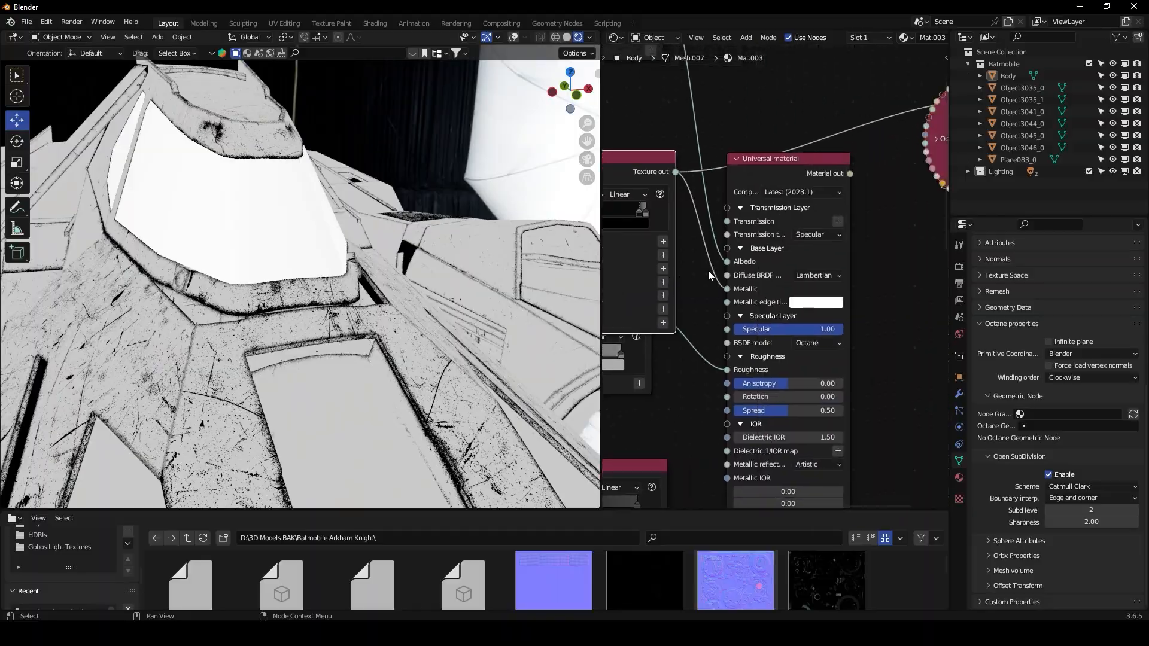
ctrl+shift+click(829, 175)
scroll(372, 272, up, 3)
middle_drag(311, 269, 362, 272)
scroll(362, 272, down, 9)
Step: Darken the coating colour of the body's Universal material to a value of about 0.105
middle_drag(879, 368, 896, 247)
click(821, 345)
drag(864, 327, 826, 327)
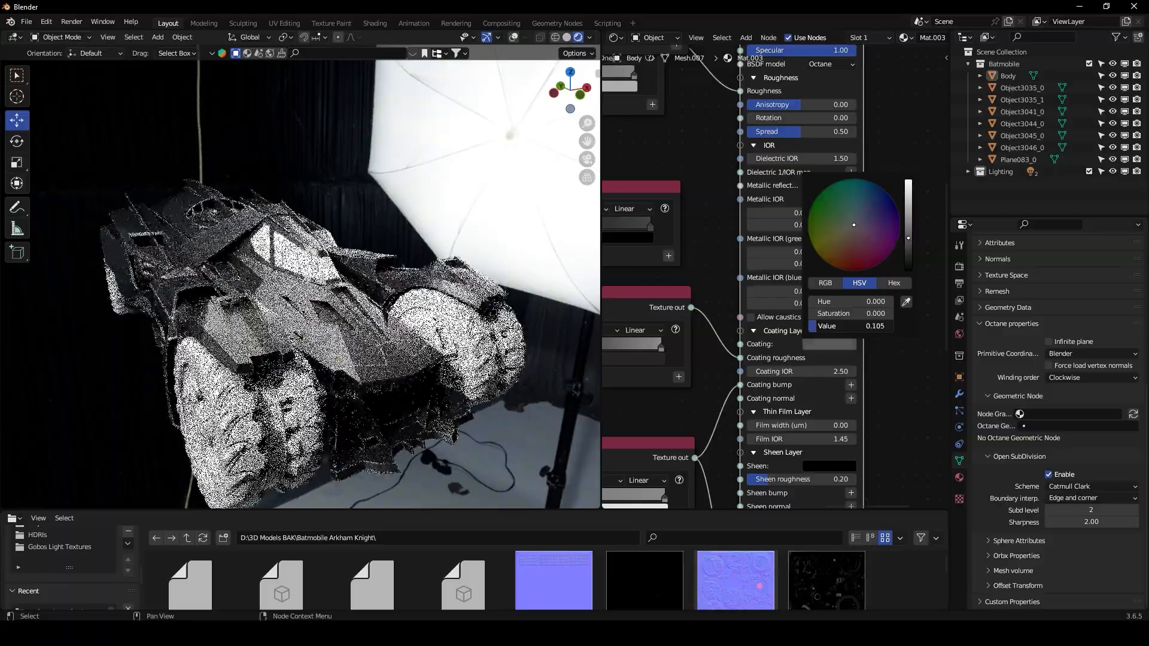
Step: Examine the body's scratches and reflections from the rear, close up, and on the whole car
middle_drag(244, 288, 275, 252)
scroll(459, 233, up, 3)
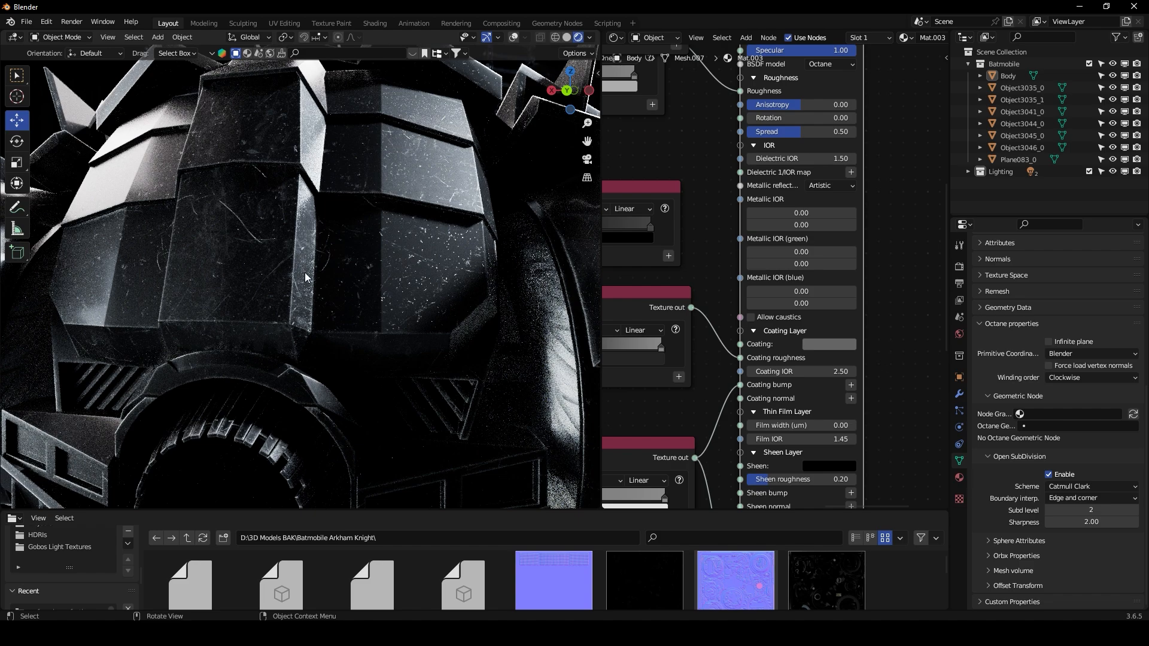
middle_drag(299, 231, 302, 225)
scroll(304, 329, up, 5)
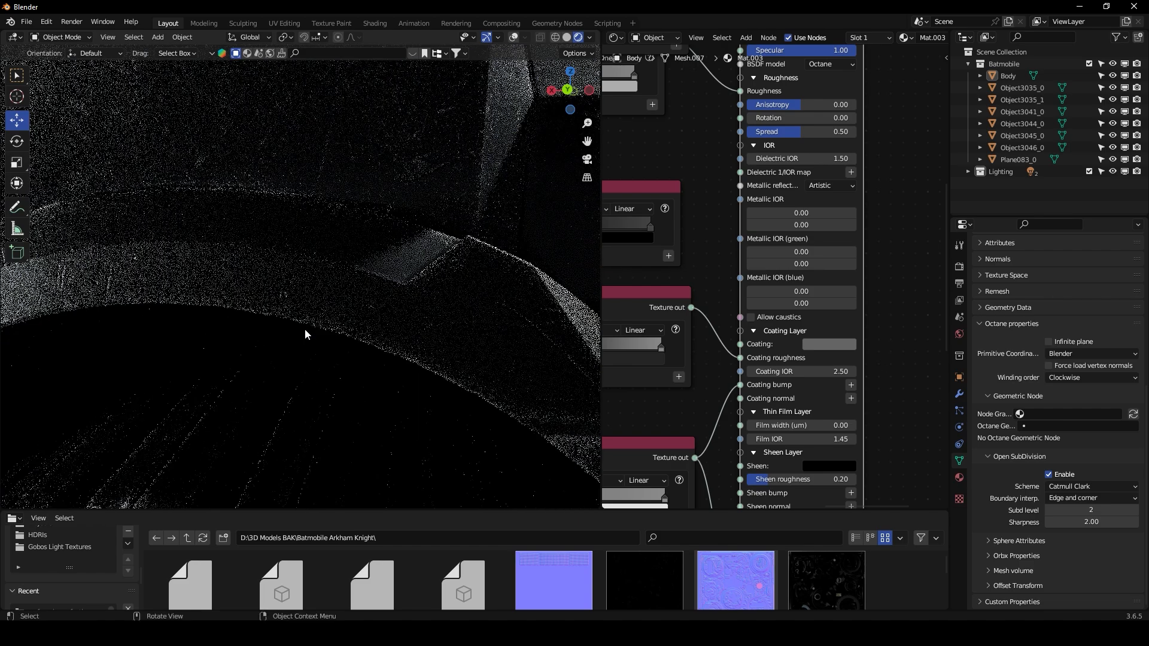
shift+middle_drag(342, 262, 201, 266)
scroll(318, 234, down, 3)
scroll(331, 263, down, 12)
middle_drag(377, 284, 332, 317)
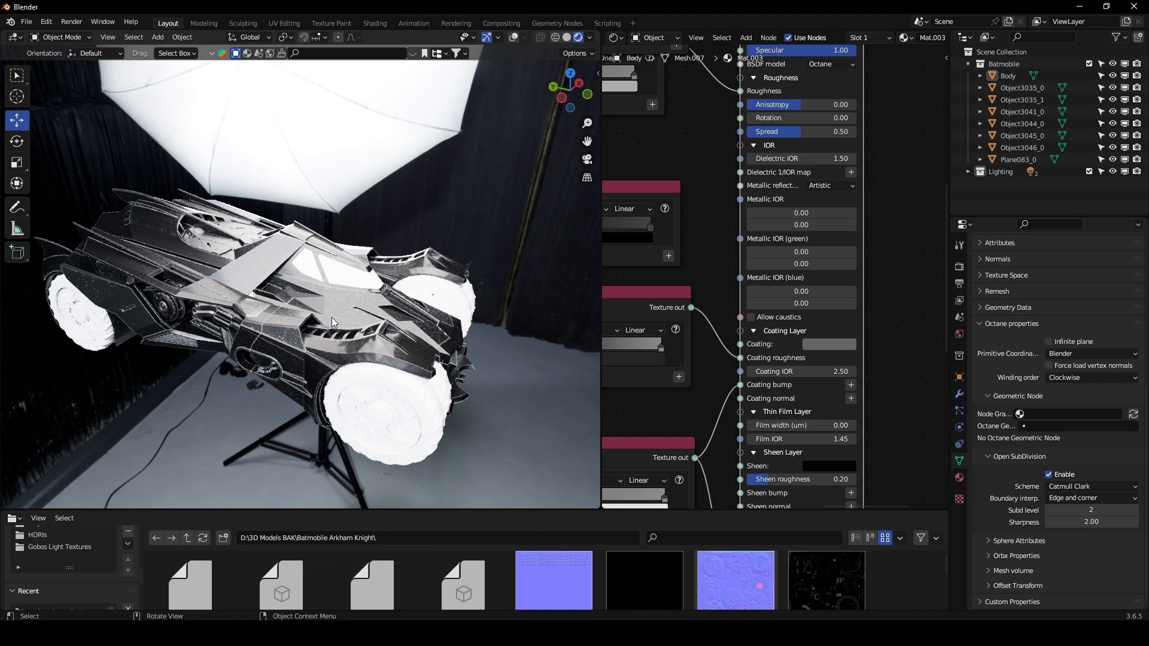
Step: Select the cockpit window object and rename both the object and its material as Glass
scroll(333, 321, up, 8)
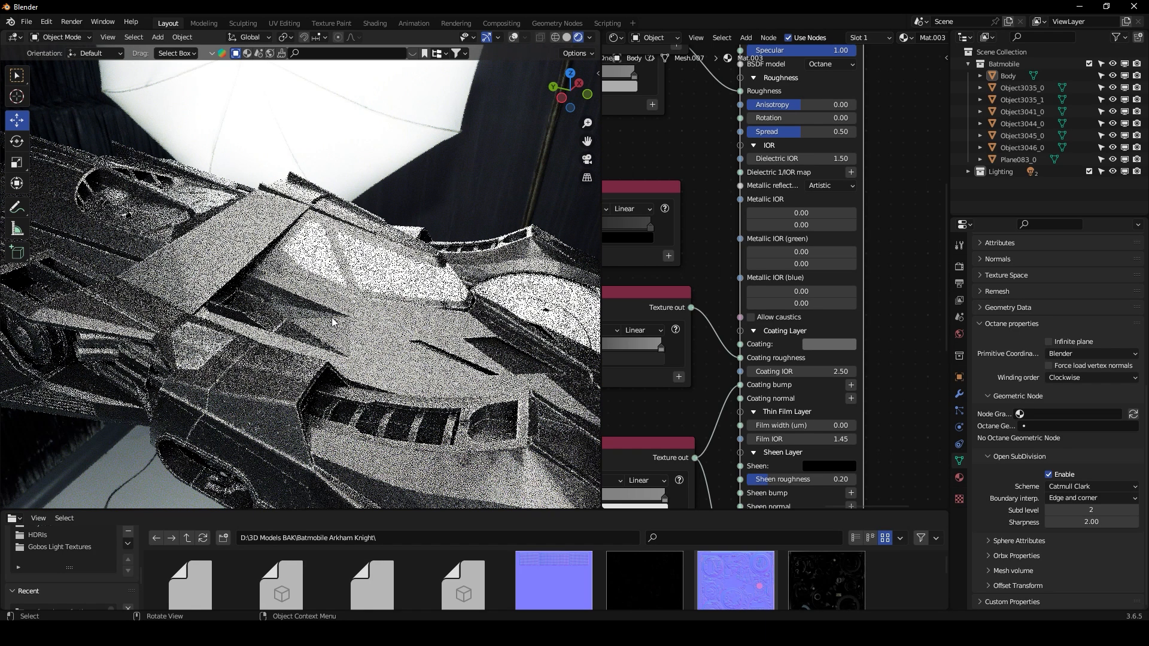
click(420, 260)
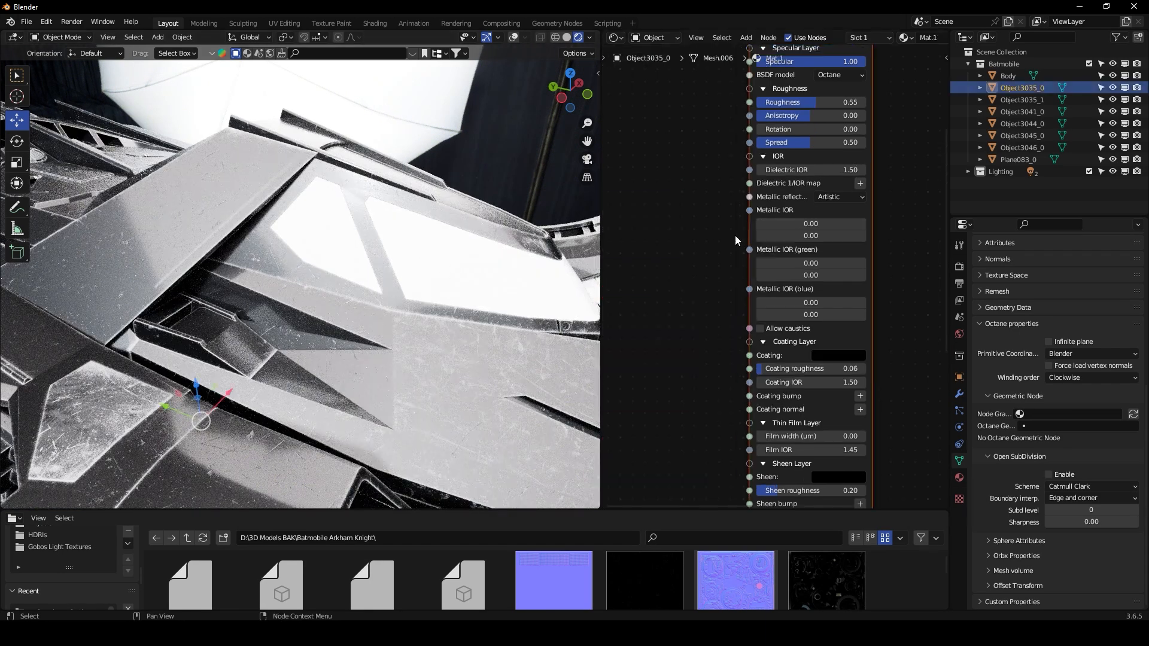
scroll(662, 250, down, 4)
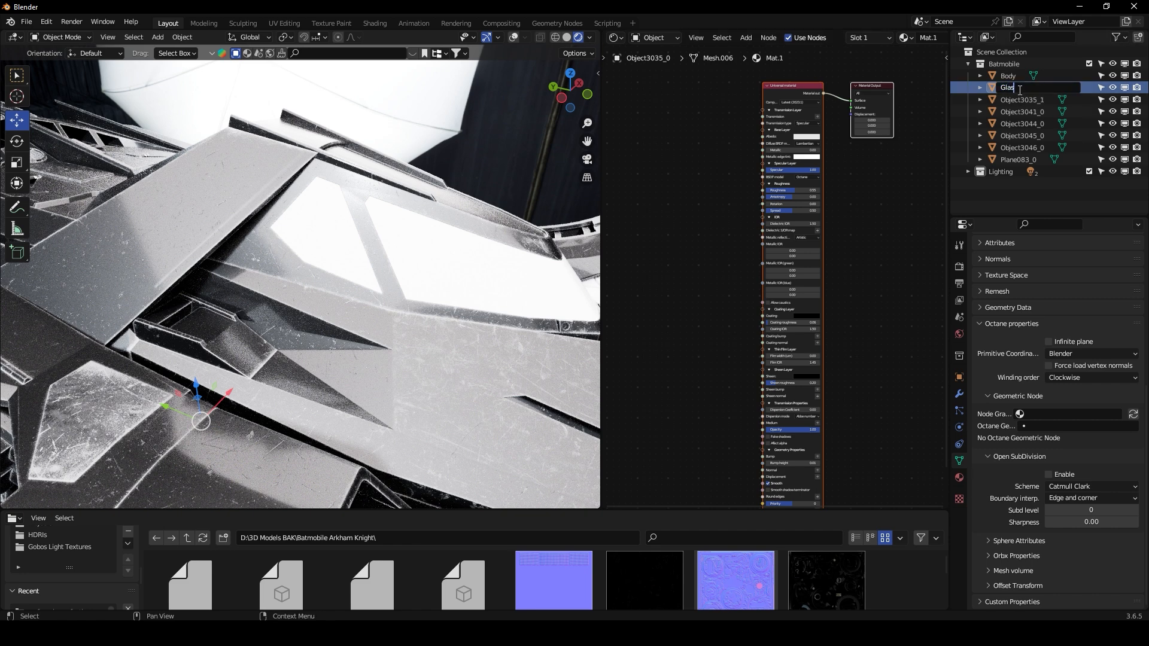
middle_drag(673, 127, 702, 167)
key(shift+a)
key(Escape)
middle_drag(706, 125, 657, 158)
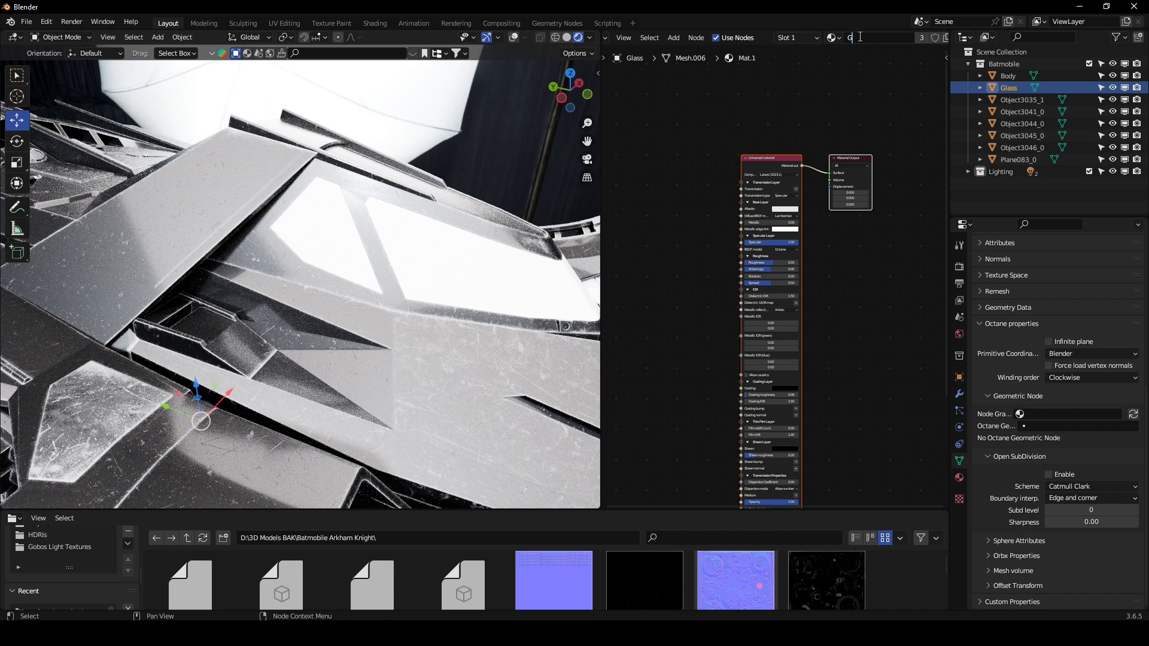
Step: Add a Grayscale color node with value 1.00 and connect it to the Glass material's Transmission input
key(shift+a)
click(699, 145)
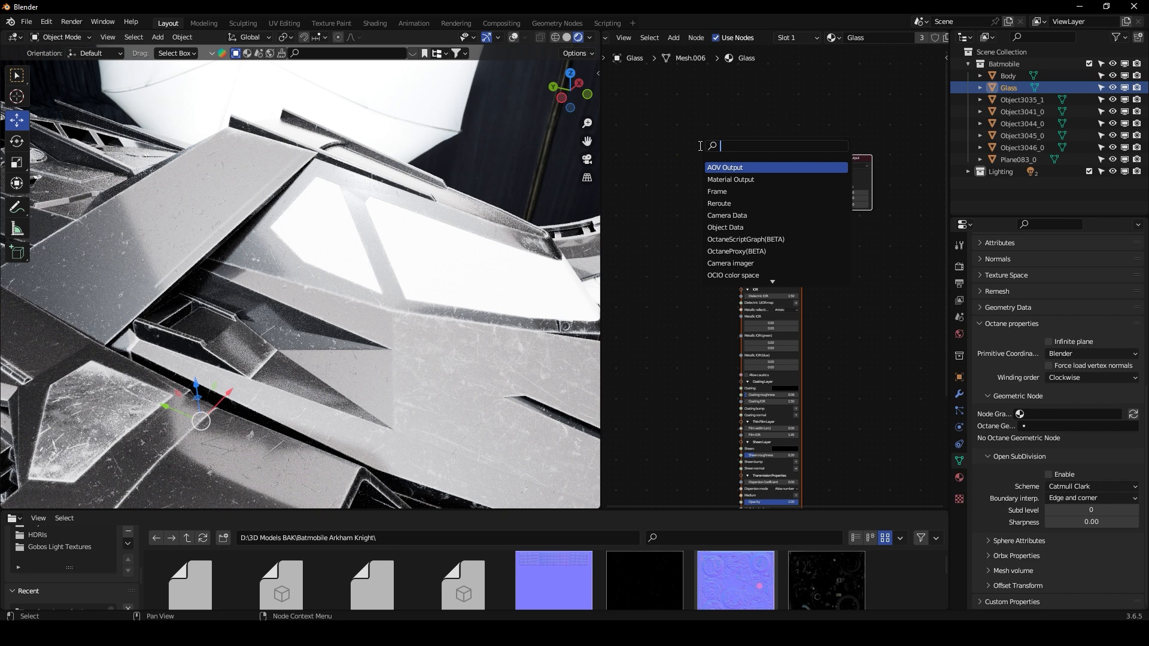
click(703, 169)
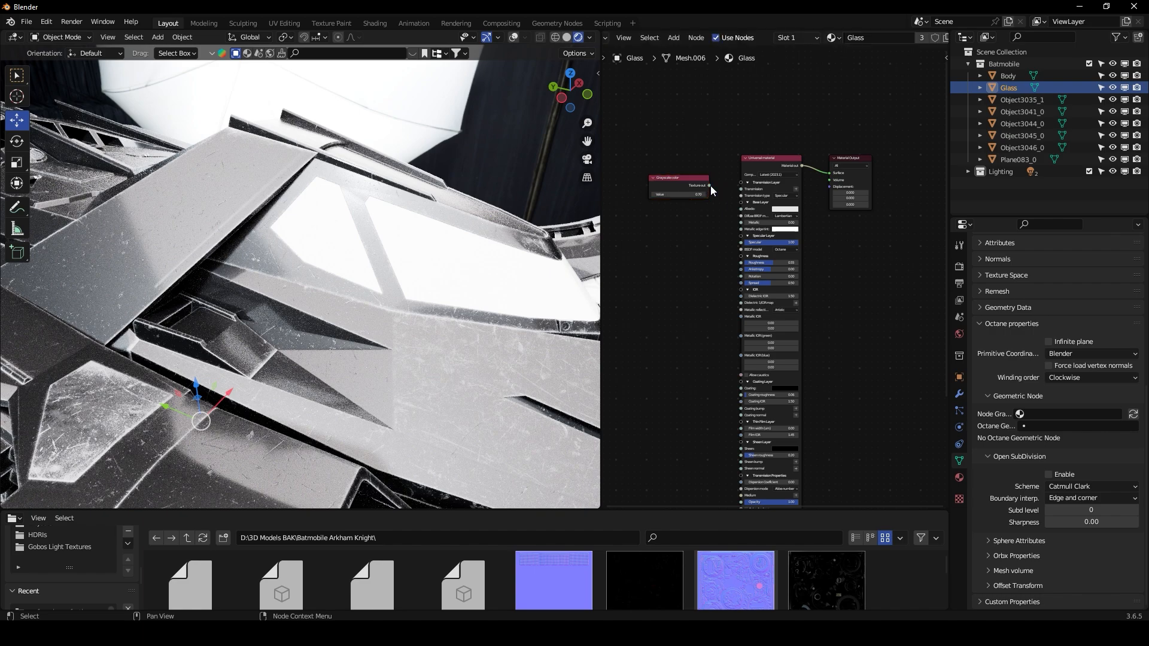
drag(739, 189, 741, 189)
scroll(699, 227, up, 3)
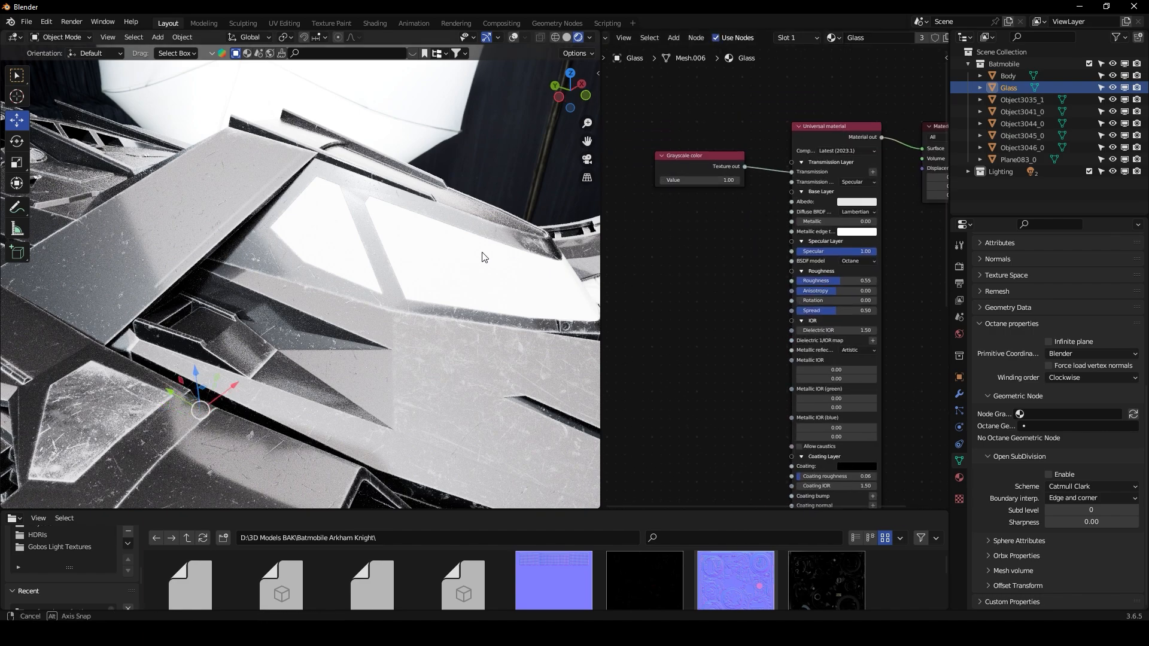
Step: Set the albedo colour of the Glass object's Universal material to black
middle_drag(485, 258, 468, 261)
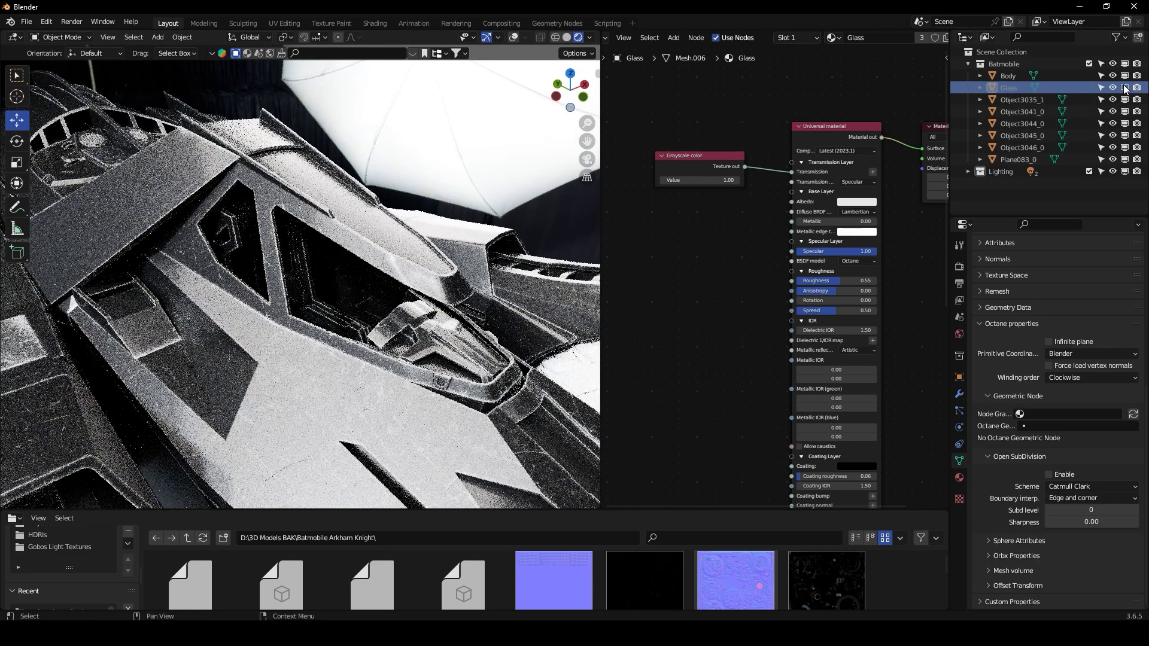
scroll(829, 216, up, 2)
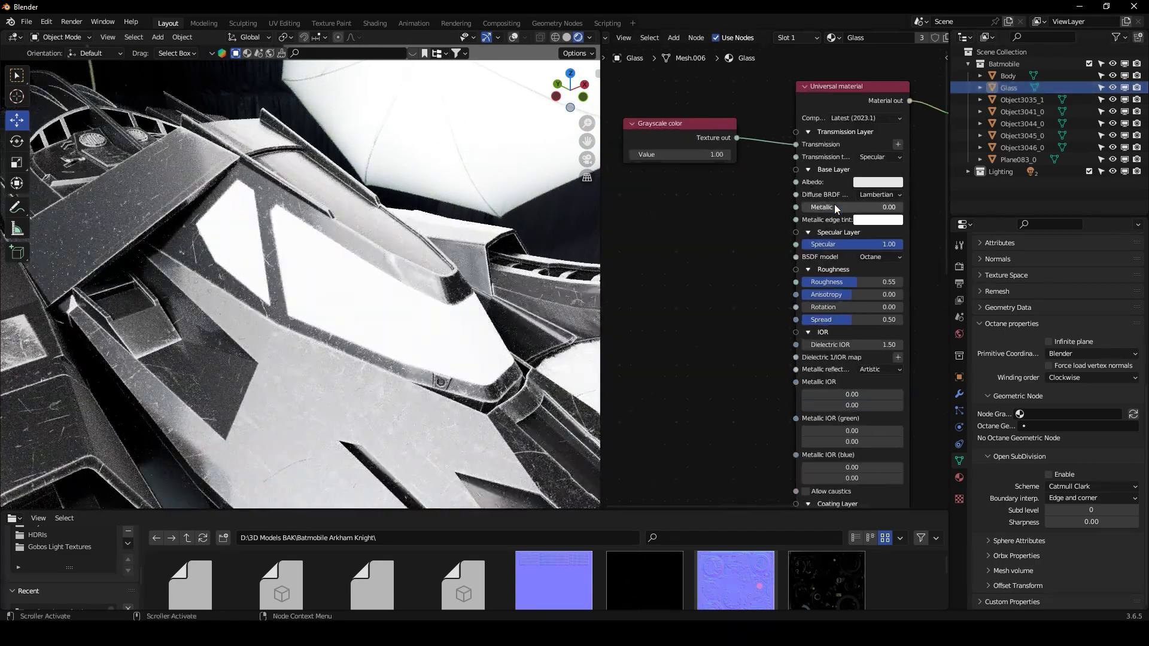
click(865, 182)
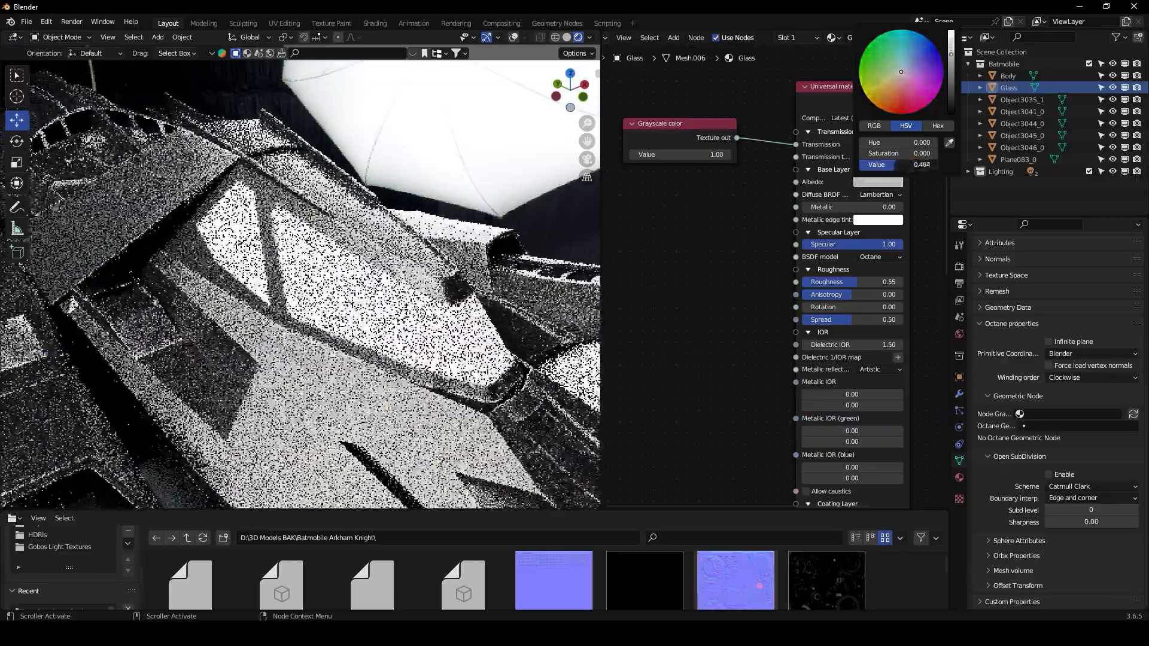
drag(871, 165, 853, 167)
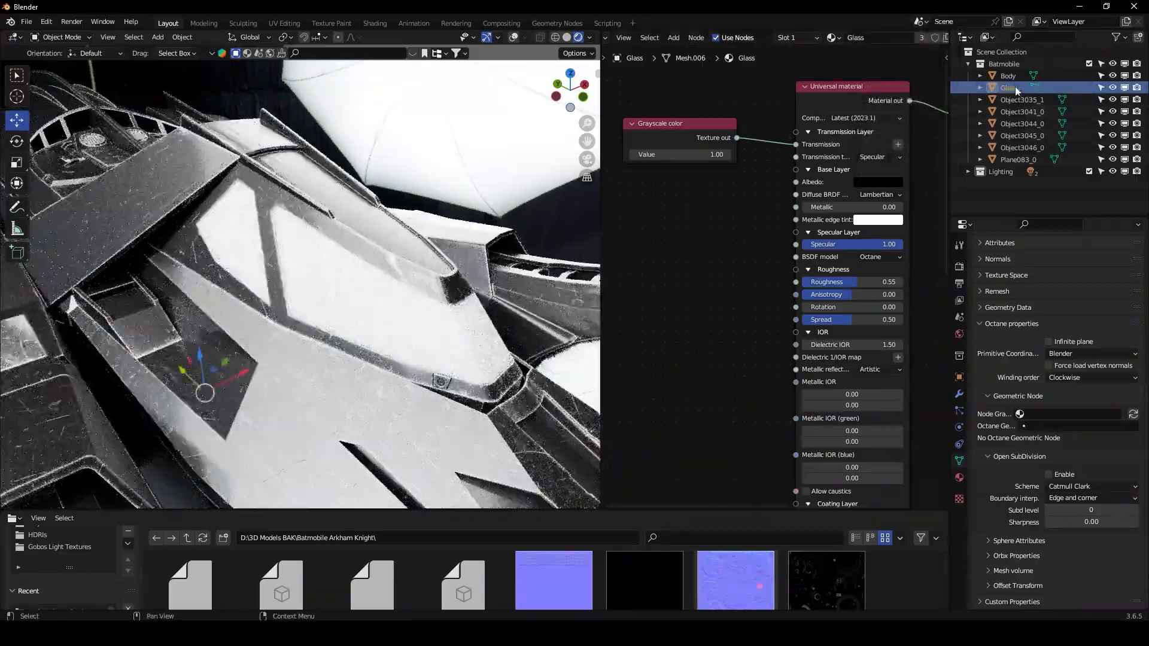
Step: Set the Glass material's roughness to 0.00
middle_drag(716, 224, 756, 215)
middle_drag(403, 243, 389, 224)
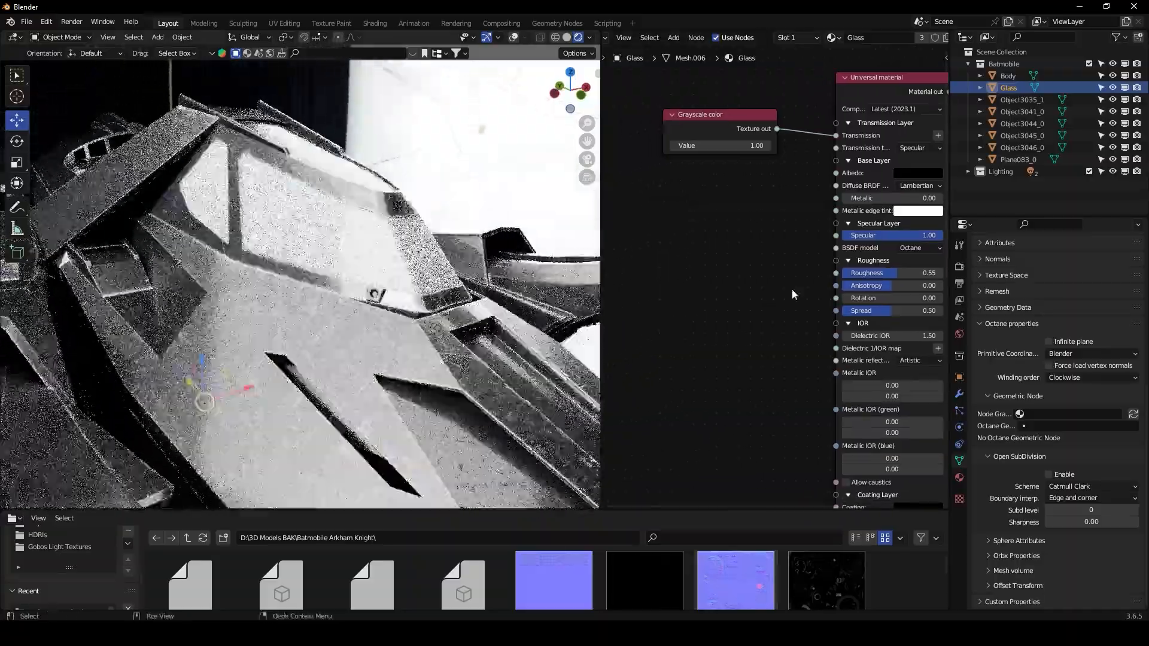
drag(925, 278, 761, 294)
middle_drag(418, 282, 326, 269)
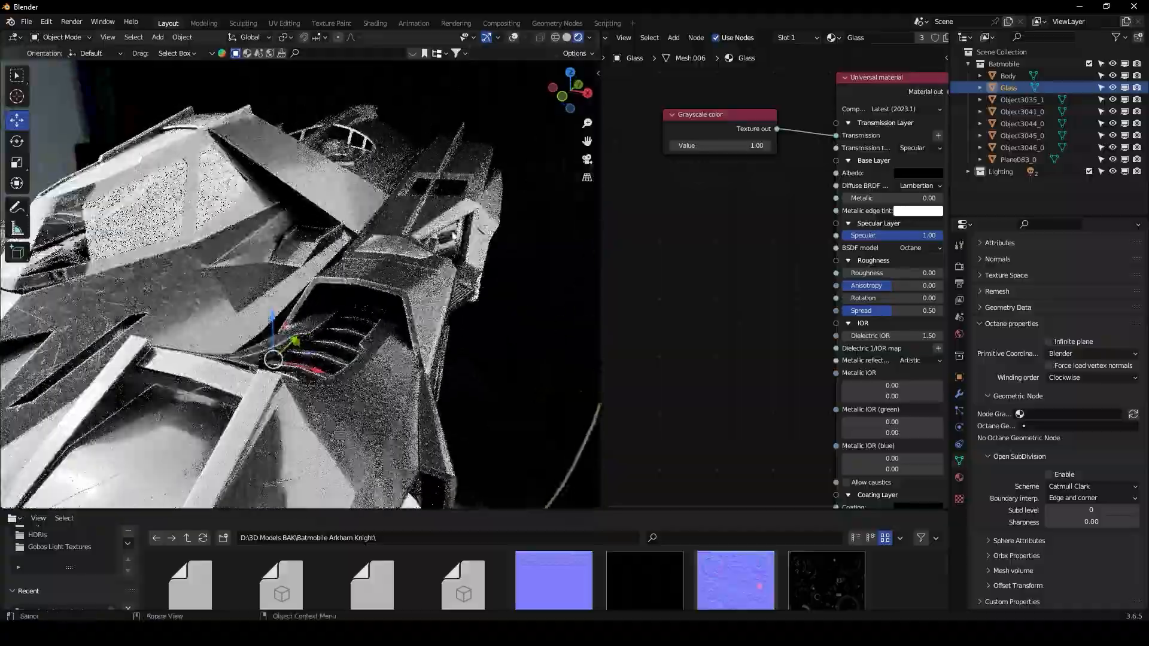
Step: Limit the preview render to a region around the front of the cockpit glass
middle_drag(383, 243, 343, 262)
scroll(310, 253, up, 2)
scroll(310, 252, down, 2)
scroll(310, 252, up, 4)
scroll(343, 264, down, 1)
scroll(343, 263, down, 3)
key(b)
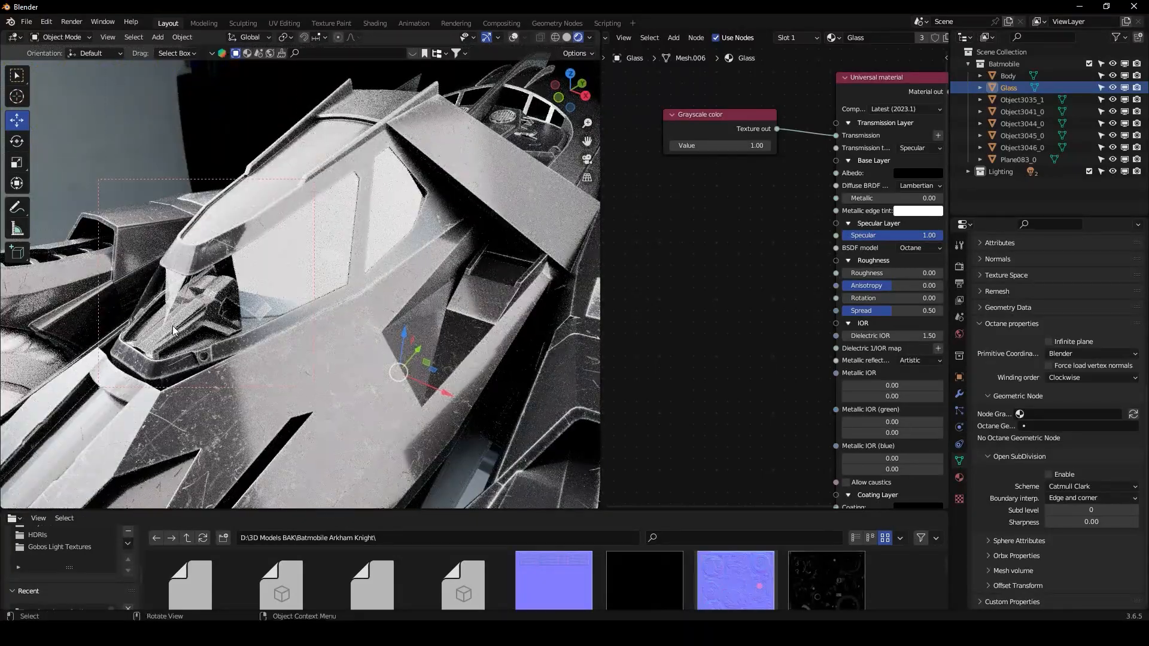
Step: Set the Glass material's Metallic to 0.54 and clear the render region
middle_drag(724, 232, 663, 207)
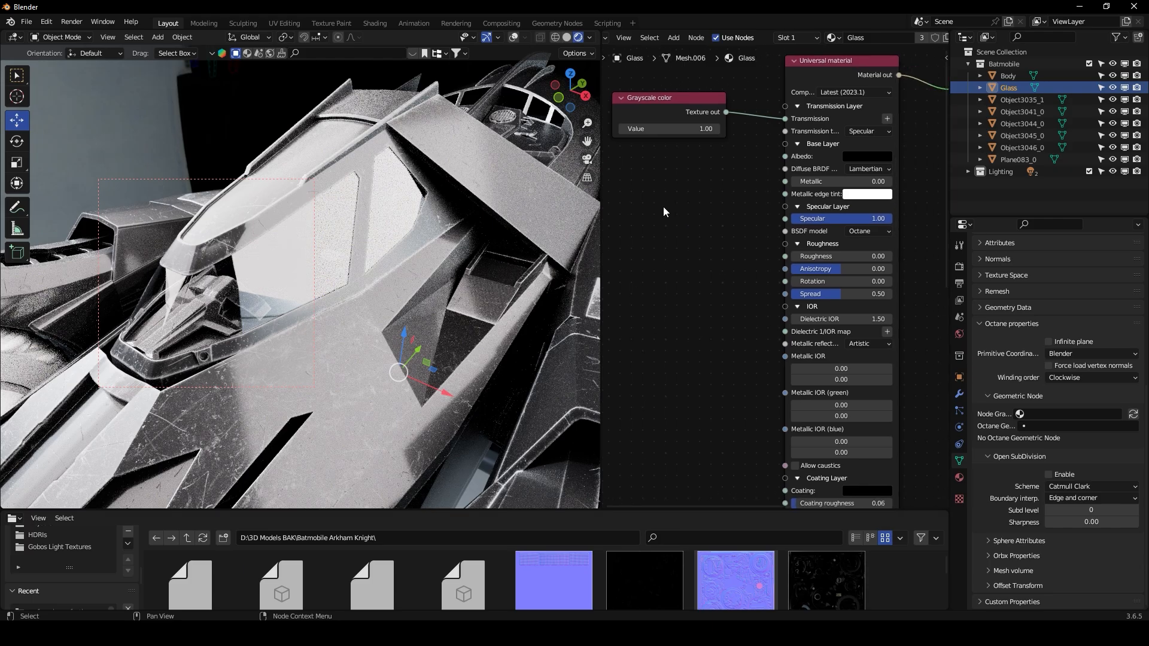
mouse_move(825, 182)
mouse_down()
mouse_move(891, 181)
mouse_move(845, 182)
mouse_up()
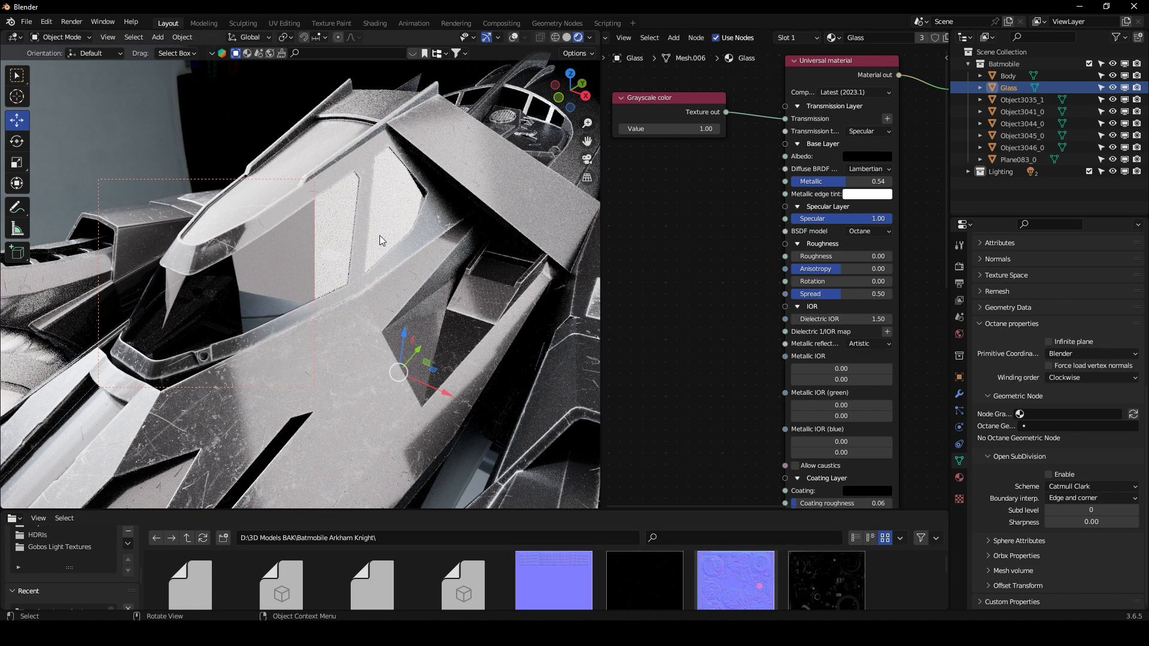
key(ctrl+alt+b)
key(Home)
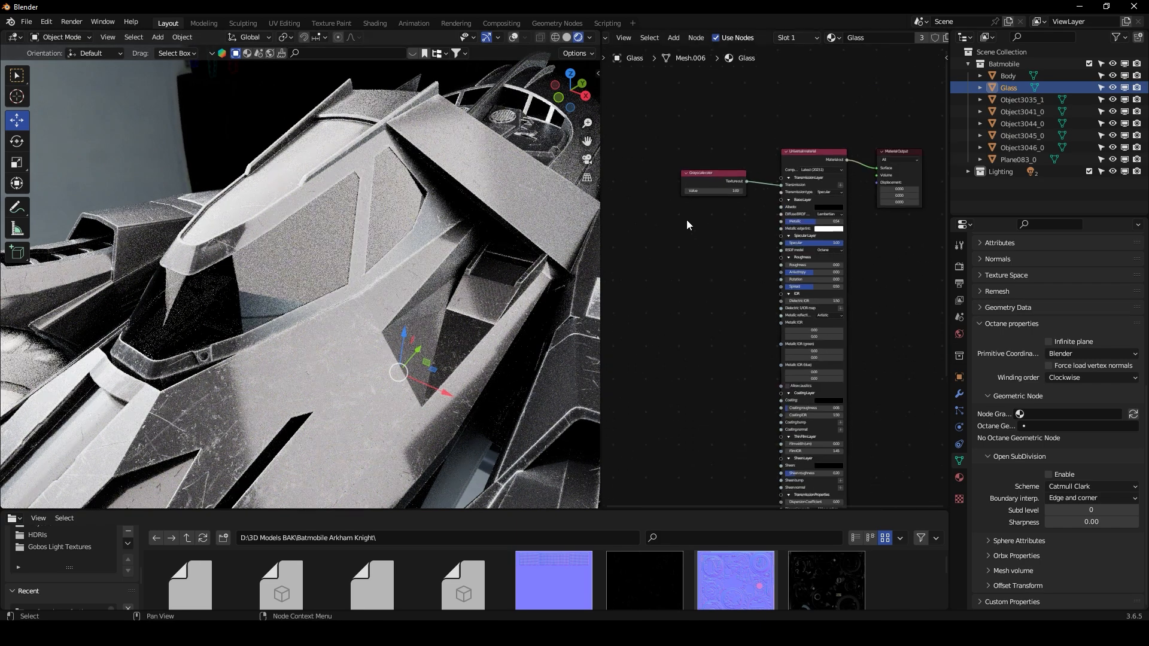
Step: Select the Body object and rename its material as Batmobile Chasis
click(253, 379)
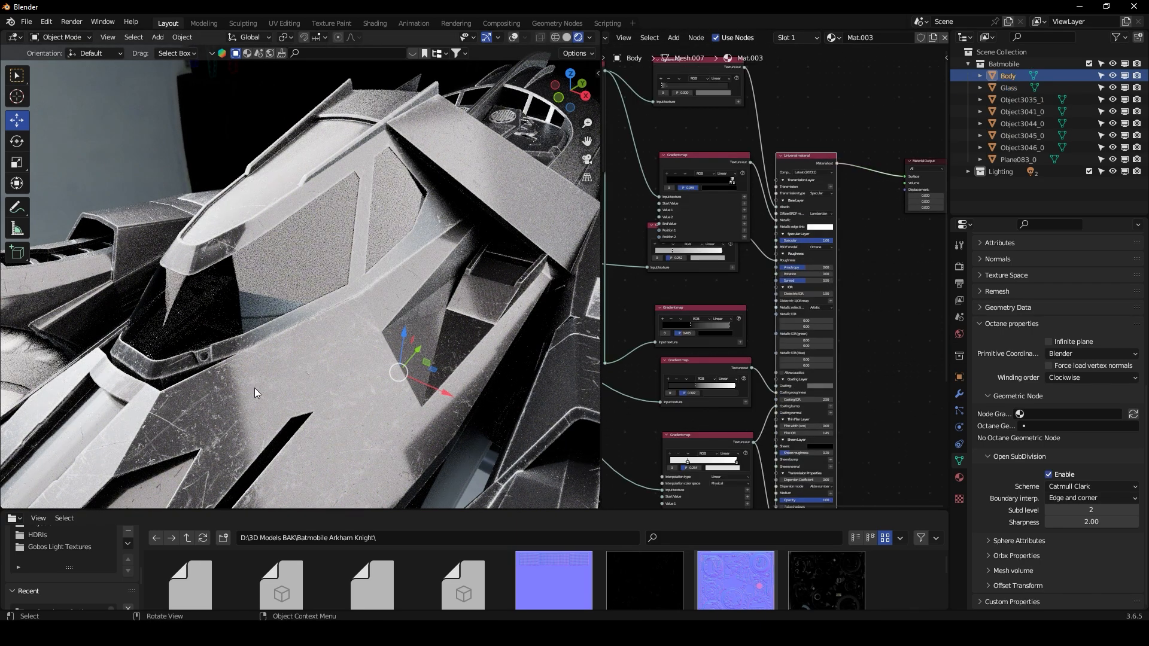
click(514, 37)
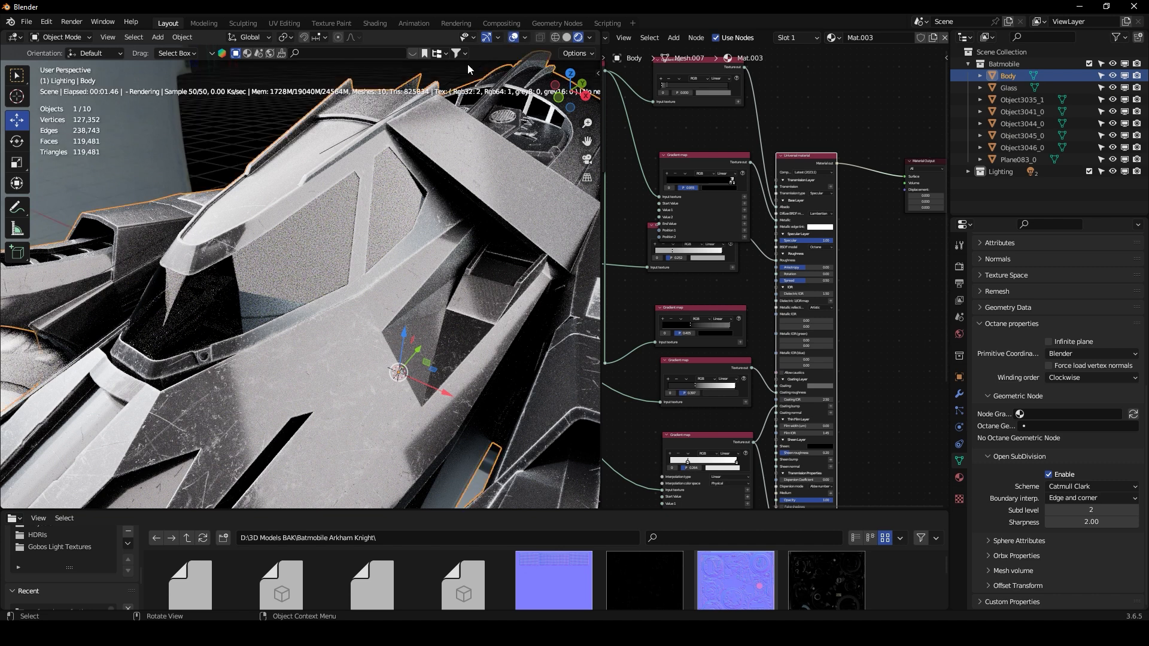
click(514, 37)
scroll(742, 197, down, 5)
middle_drag(646, 191, 847, 206)
middle_drag(808, 252, 763, 256)
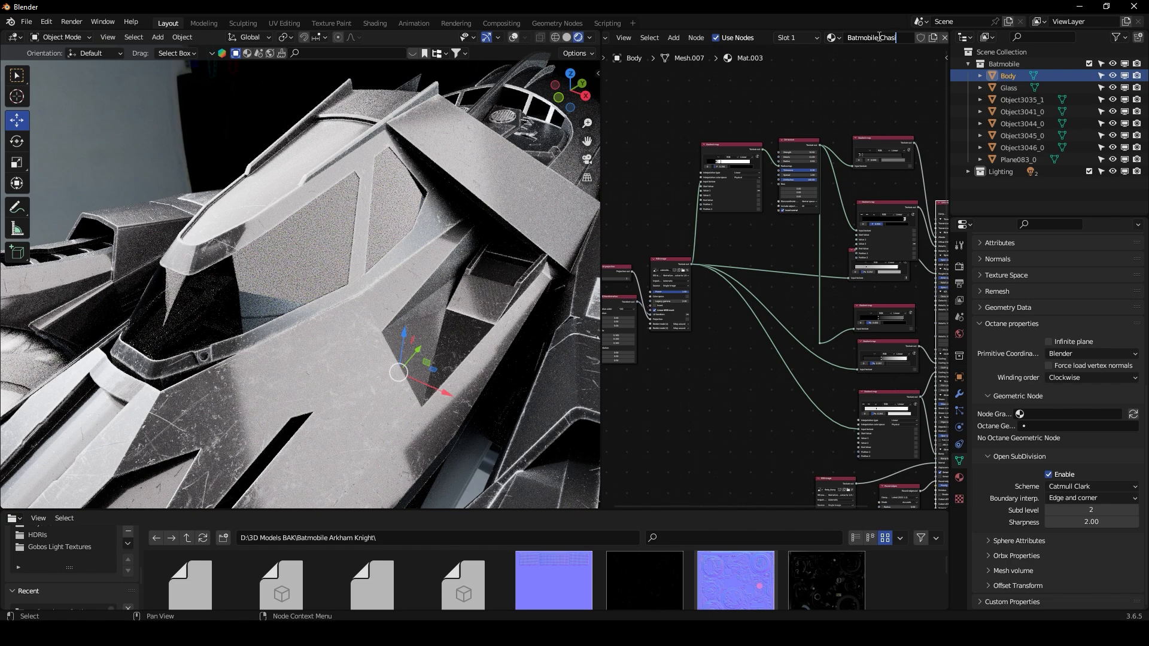
Step: Copy the RGB image, Mesh UV projection and 3D transformation nodes from the body material into the Glass material
middle_drag(742, 250, 850, 240)
drag(645, 177, 777, 371)
scroll(778, 372, up, 2)
scroll(777, 311, up, 2)
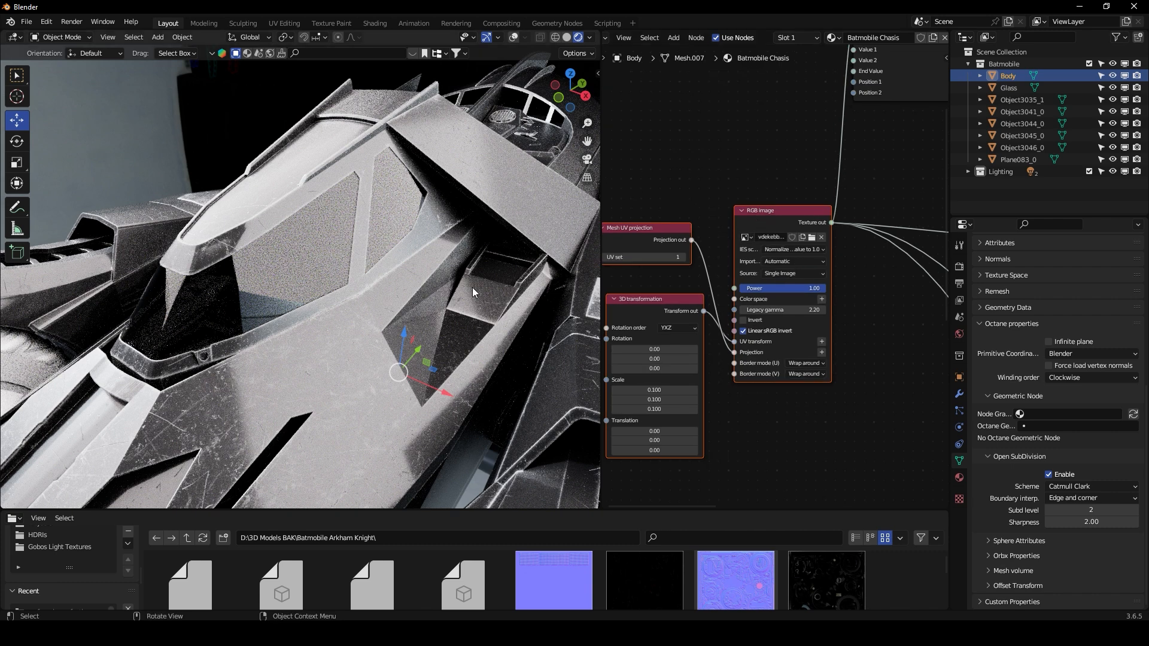
click(307, 270)
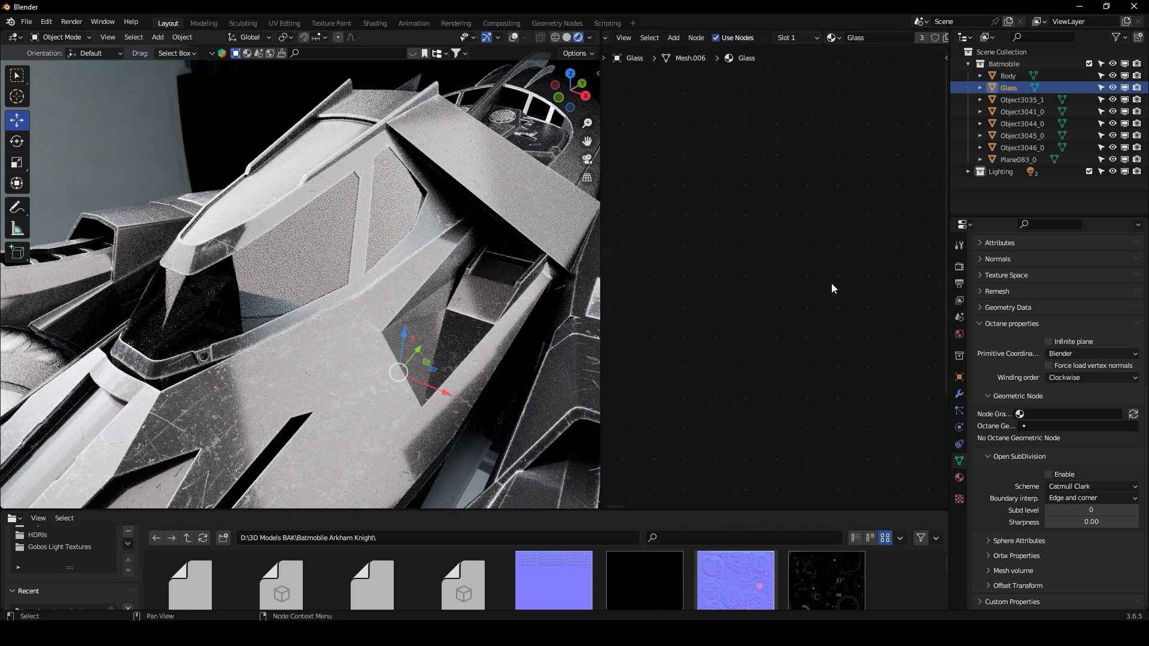
key(ctrl+v)
middle_drag(745, 282, 671, 277)
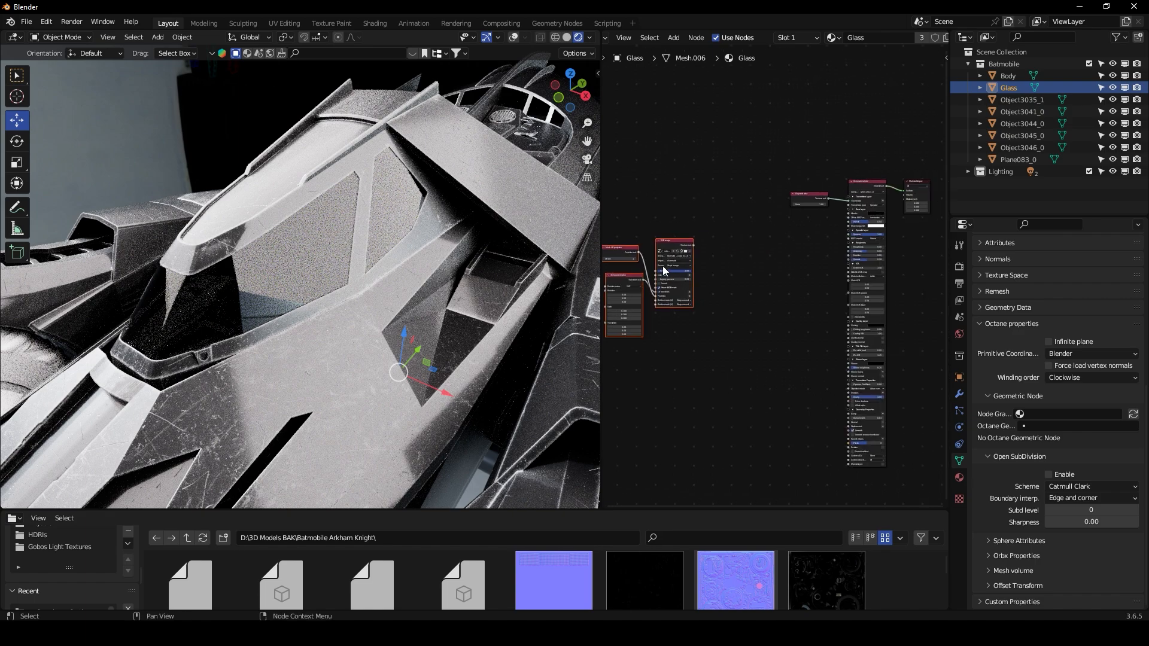
Step: Place the copied nodes beside the Universal material and connect the RGB image to its Roughness input
click(731, 259)
scroll(779, 270, up, 2)
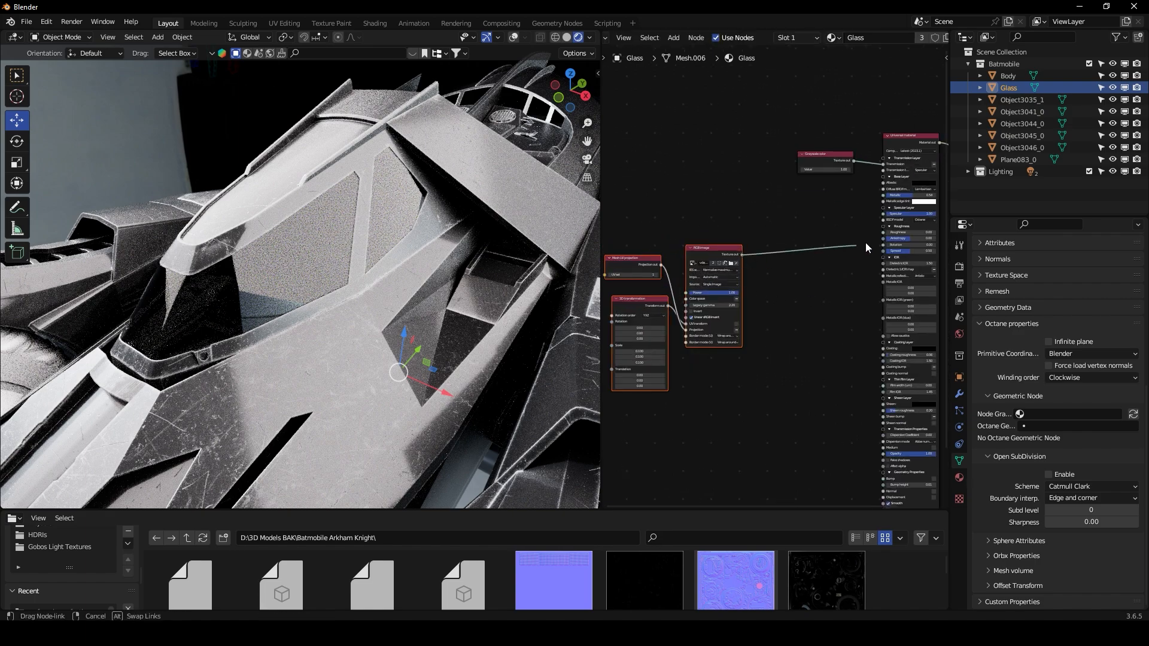
drag(884, 234, 885, 234)
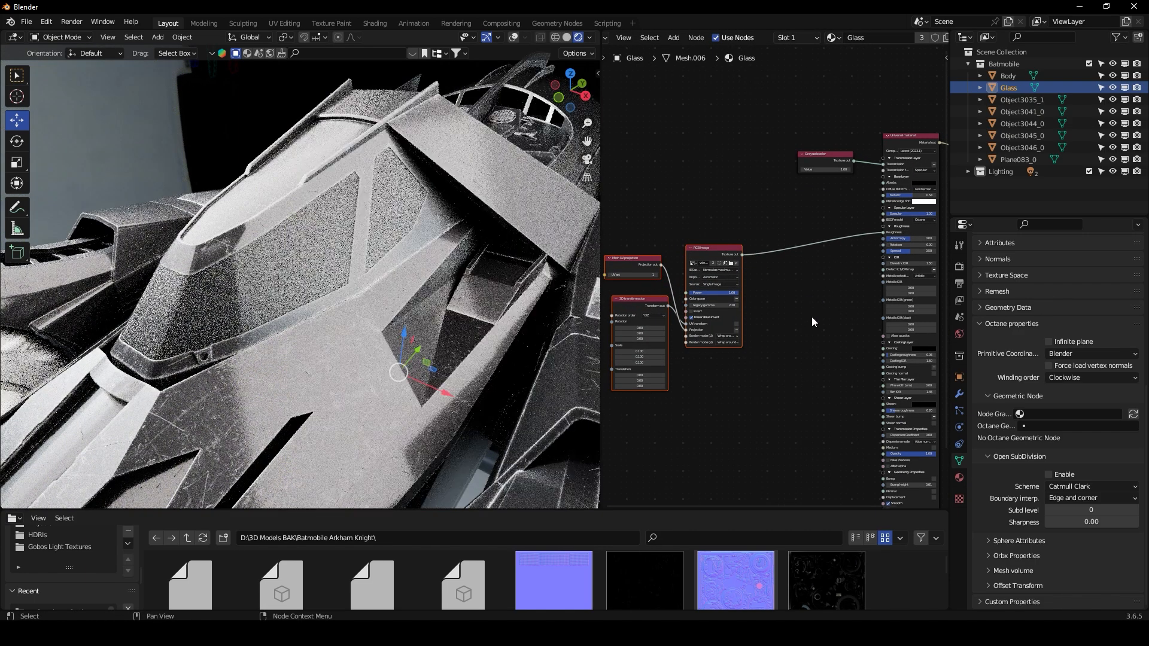
Step: Set the Glass material's BSDF model to Beckmann
middle_drag(920, 286, 830, 292)
scroll(863, 201, up, 2)
click(863, 202)
click(862, 218)
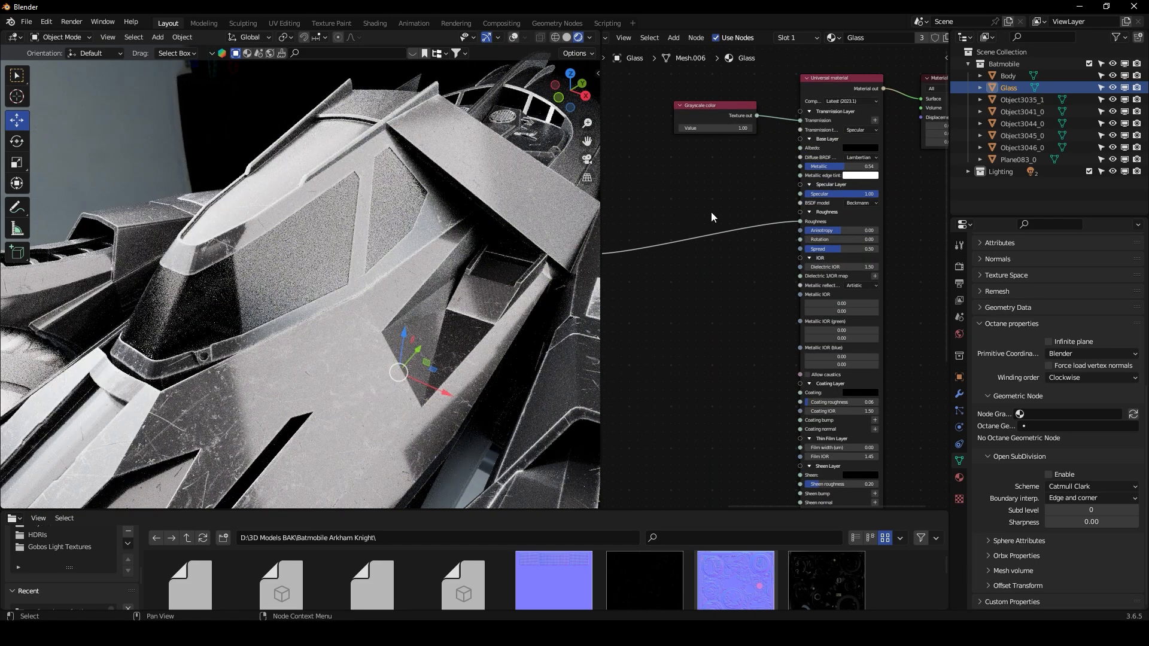
Step: Insert a Gradient map between the RGB image and the Roughness input, with its black stop at 0.231
key(shift+a)
text(grad)
click(736, 233)
scroll(751, 226, up, 3)
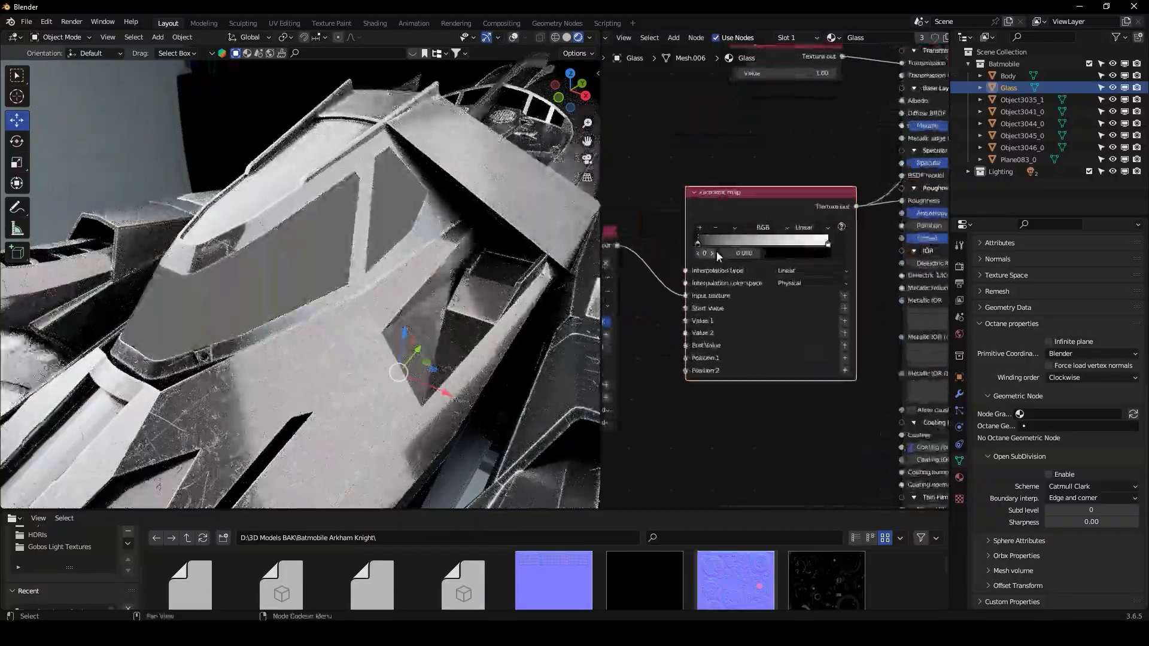
drag(698, 243, 728, 246)
Step: Set the copied 3D transformation's scale to 1.000 on all axes
middle_drag(671, 290, 805, 263)
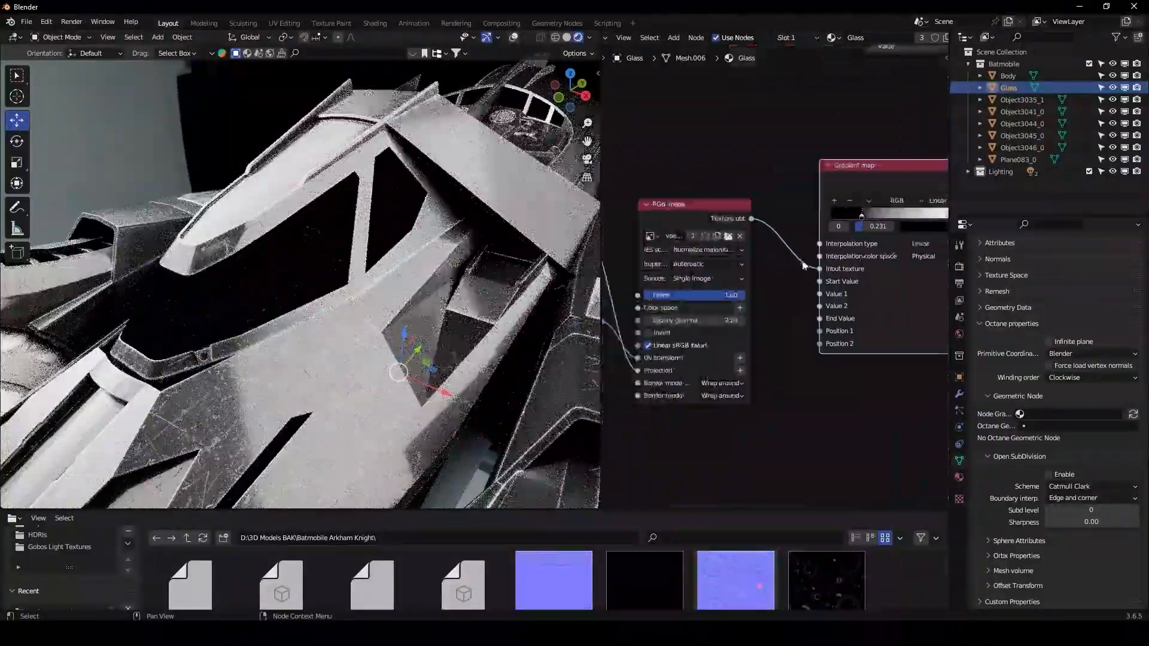
scroll(805, 263, down, 8)
scroll(661, 368, up, 6)
middle_drag(660, 368, 776, 379)
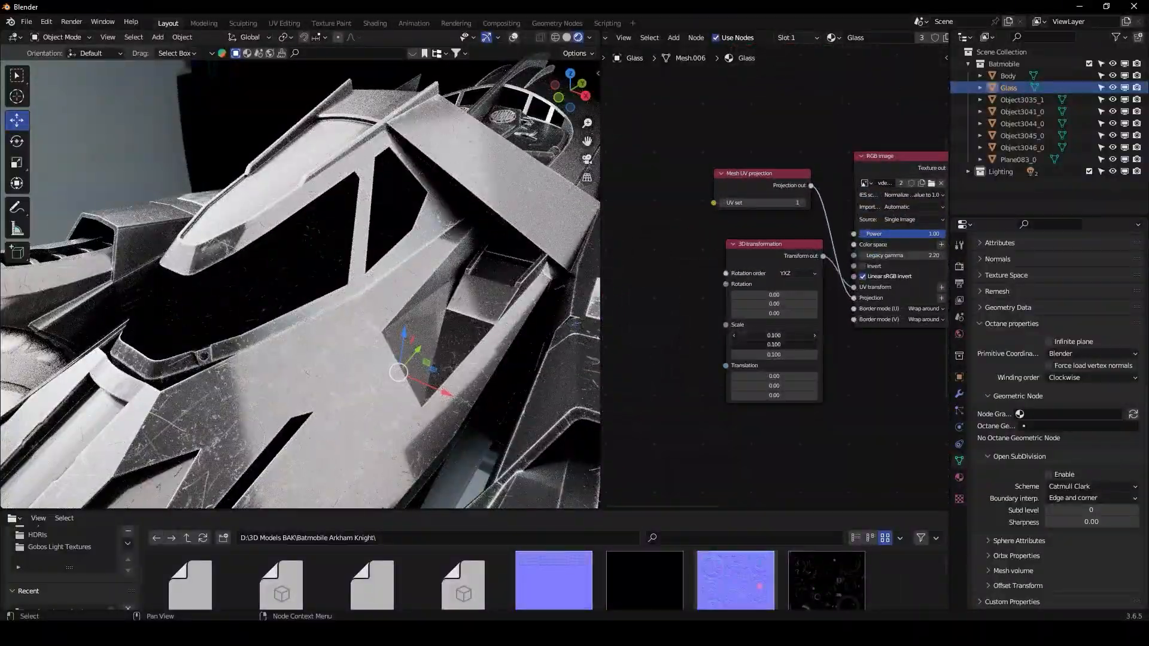
drag(774, 336, 833, 336)
middle_drag(407, 287, 383, 221)
scroll(755, 297, down, 2)
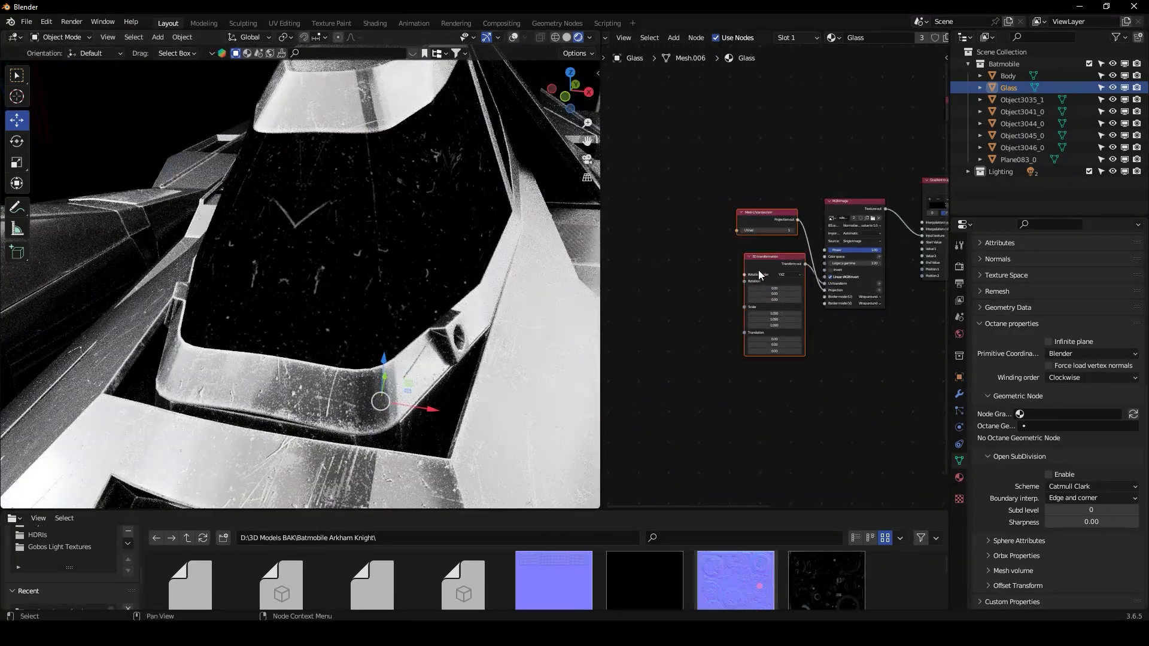
Step: Replace the Mesh UV projection and 3D transformation nodes with a Box Projection connected to the RGB image's Projection input
key(x)
middle_drag(772, 318, 759, 310)
key(shift+a)
click(759, 310)
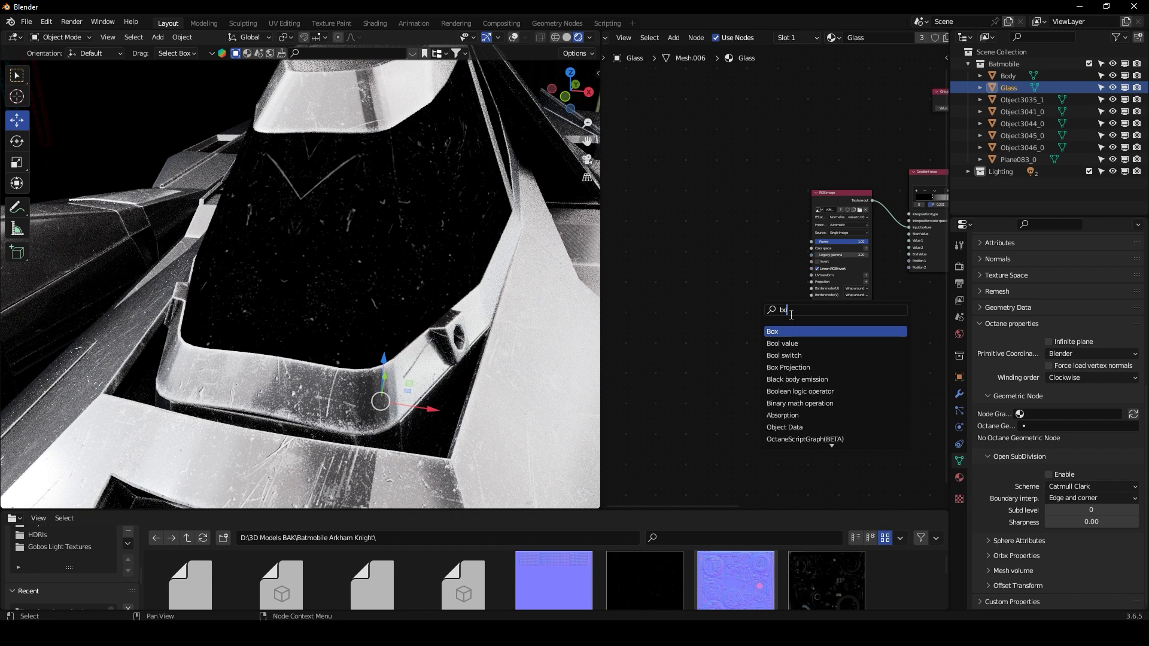
click(809, 343)
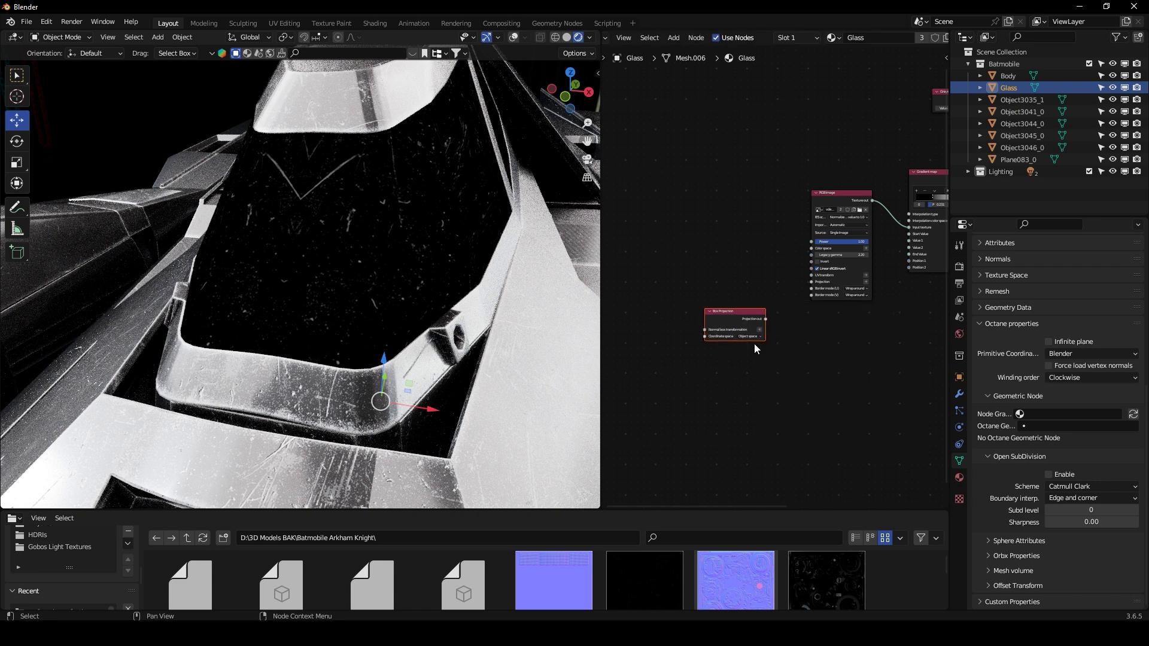
click(756, 343)
scroll(756, 343, up, 2)
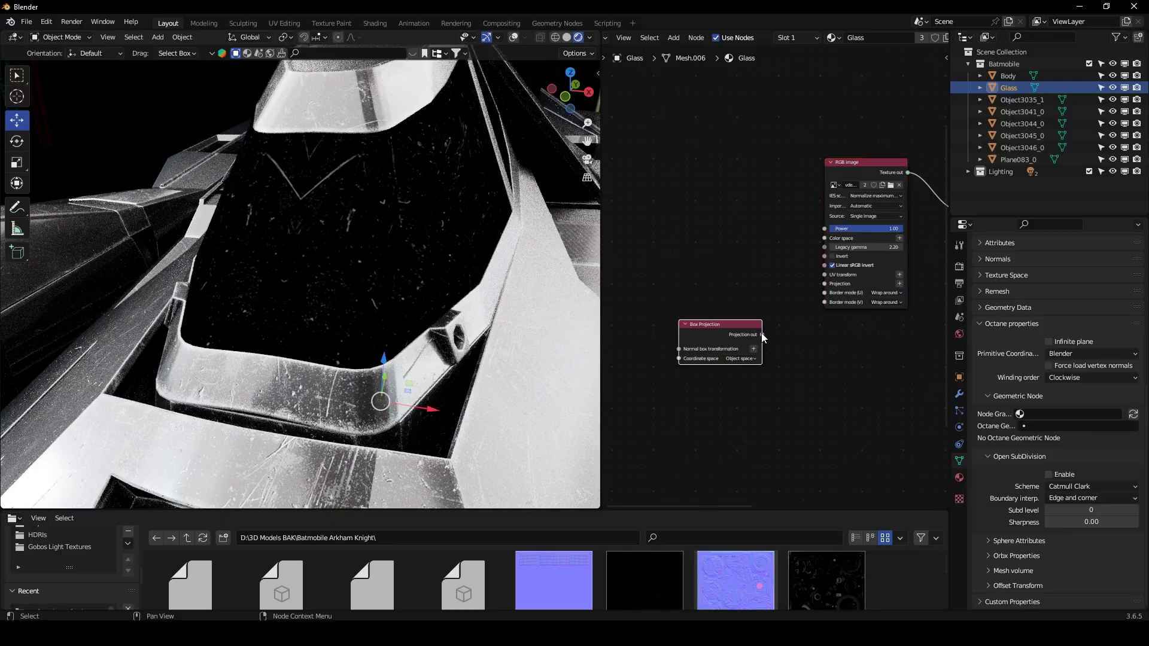
click(754, 349)
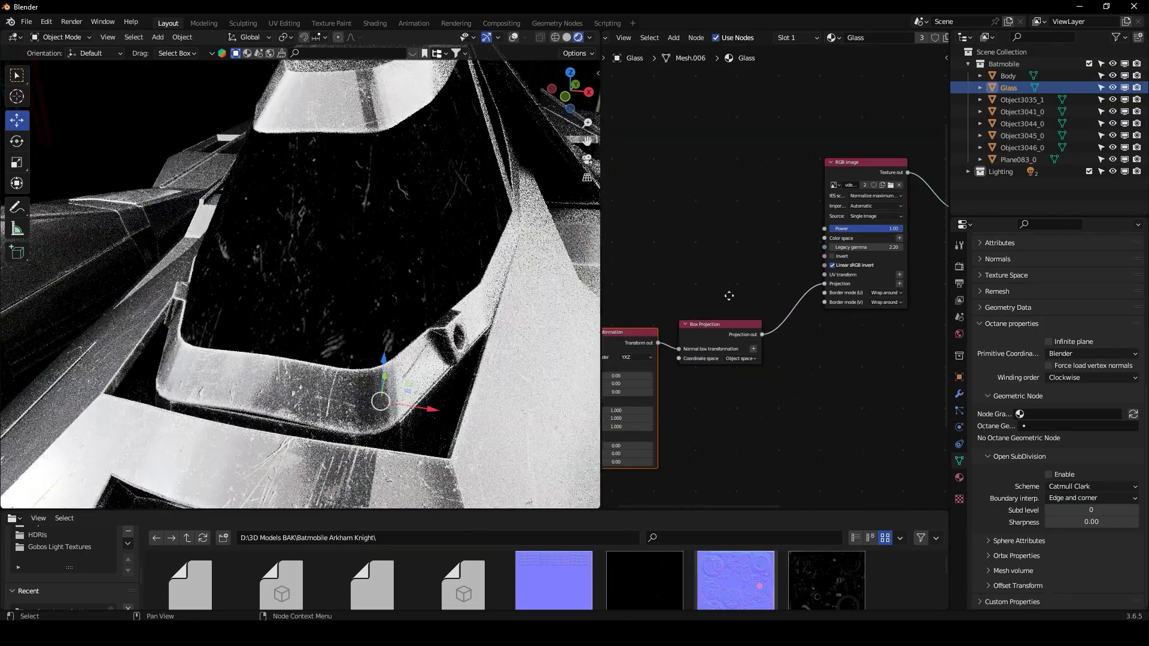
middle_drag(681, 348, 766, 286)
mouse_move(446, 255)
middle_down()
mouse_move(479, 251)
mouse_move(464, 250)
middle_up()
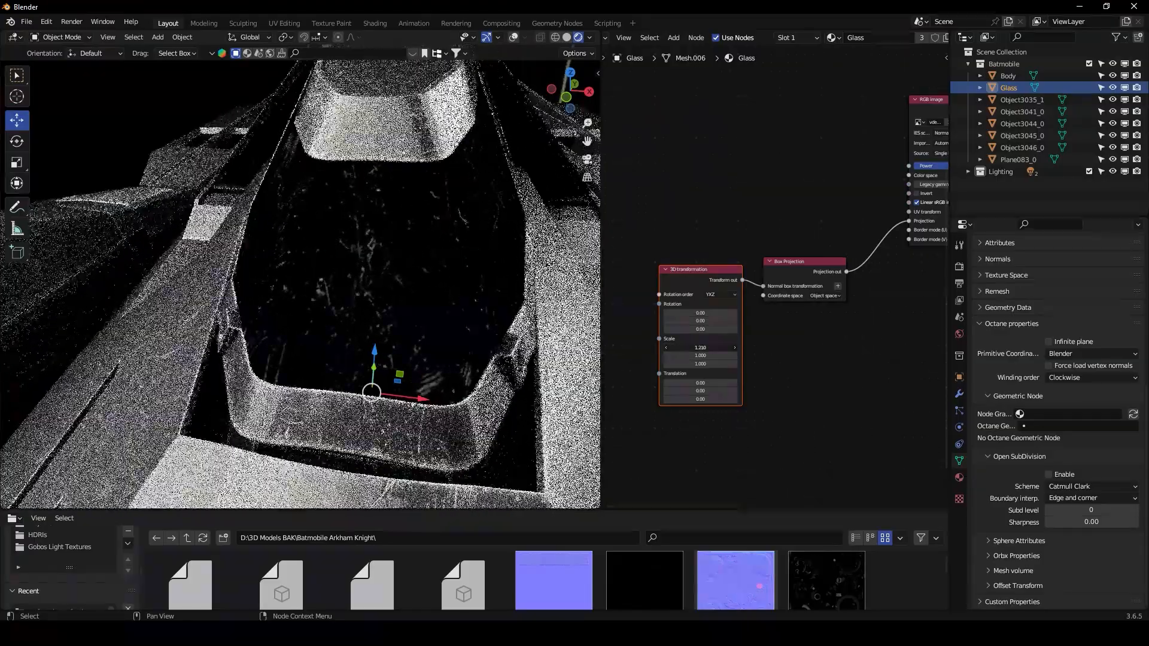
key(ctrl+z)
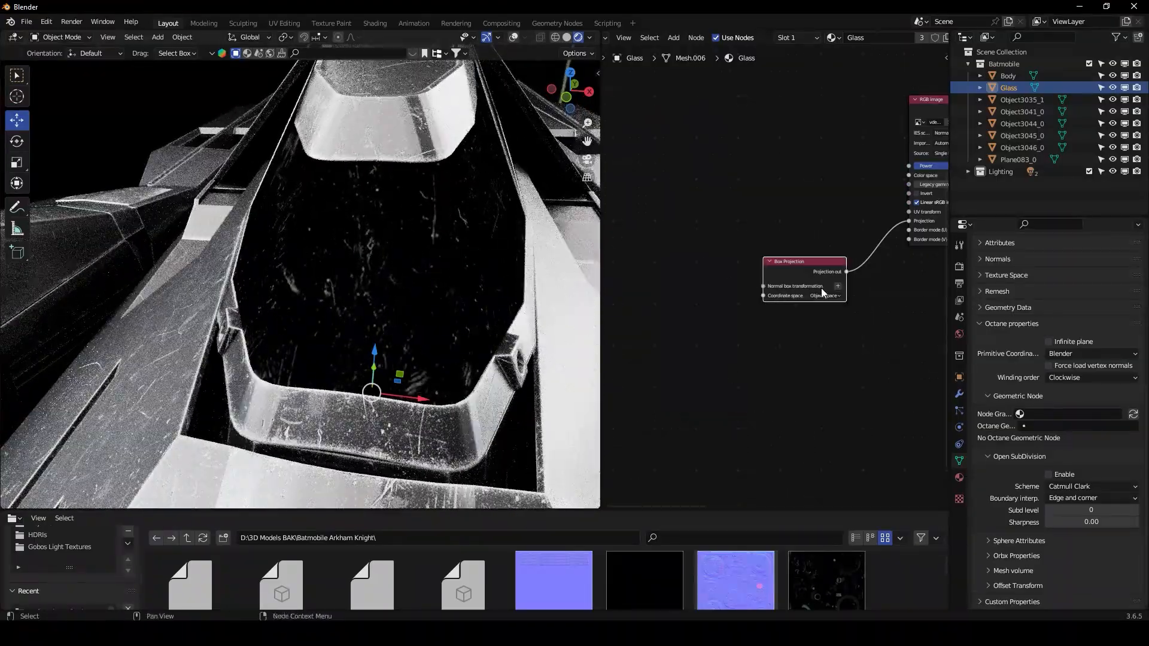
Step: Attach a 3D transformation to the Box Projection's normal box transformation and adjust its scale for the glass scratches
click(837, 287)
drag(701, 348, 727, 347)
drag(700, 355, 687, 364)
middle_drag(457, 275, 424, 274)
scroll(829, 252, down, 5)
Step: Reconnect the Universal material to the Material Output and disable the Lighting collection in the viewport
middle_drag(830, 252, 698, 296)
ctrl+shift+click(769, 158)
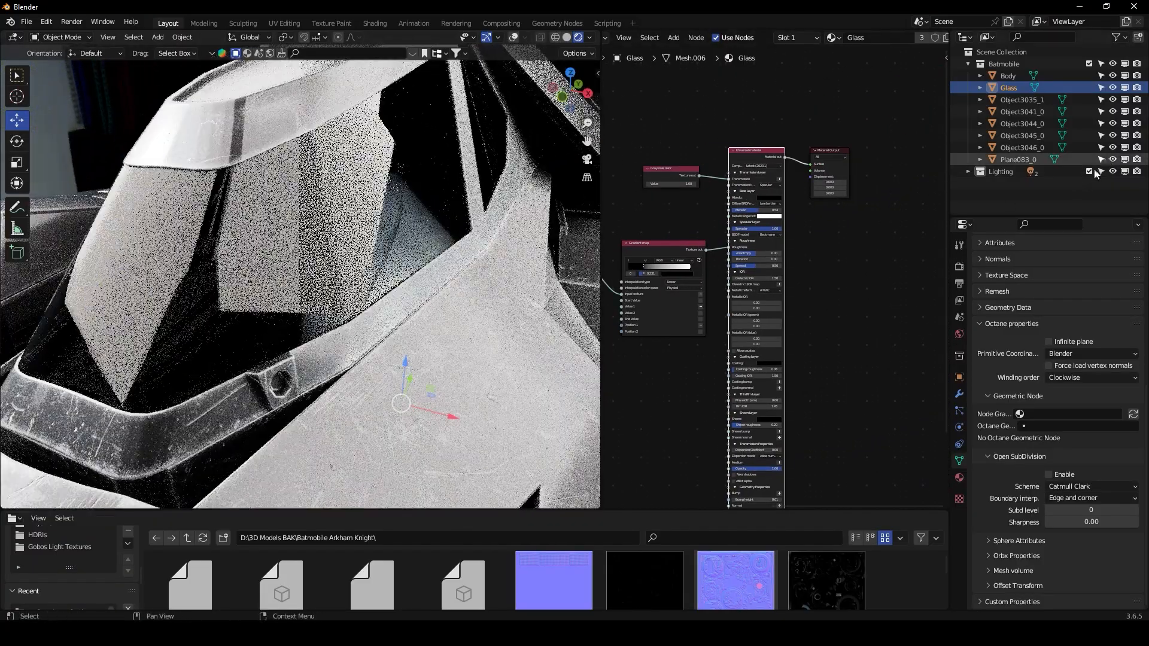
click(1125, 172)
Step: Tighten the roughness Gradient map by lowering its black stop and moving its white stop to 0.496
middle_drag(286, 221, 412, 258)
scroll(776, 367, up, 4)
middle_drag(692, 271, 754, 260)
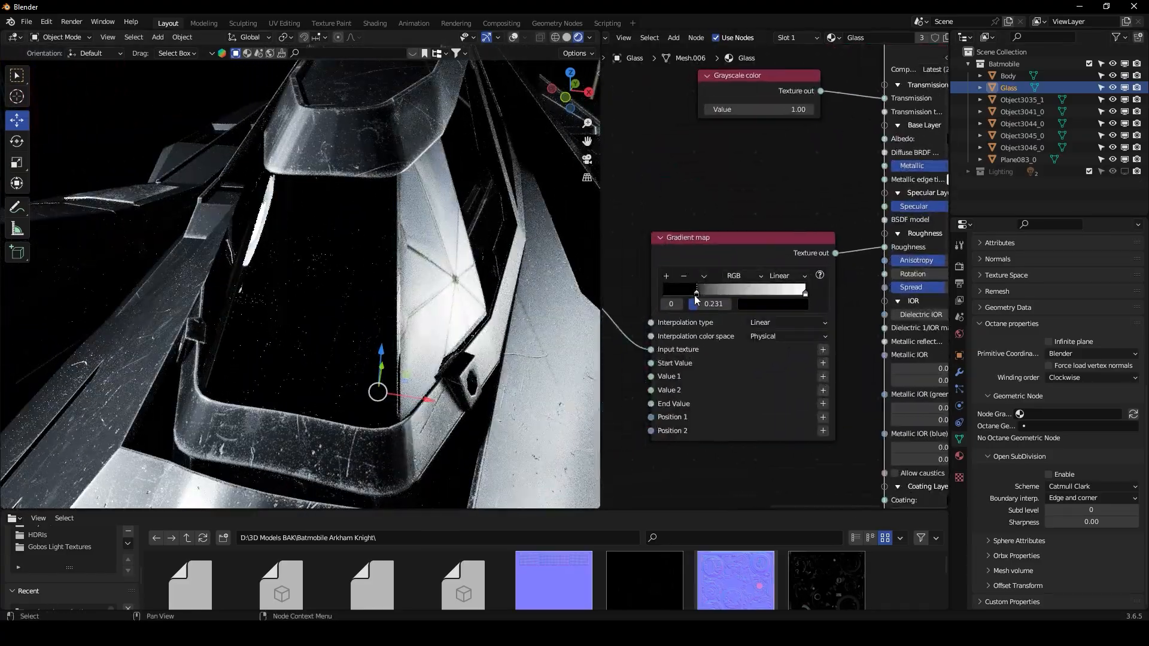
drag(694, 295, 684, 300)
drag(805, 293, 731, 291)
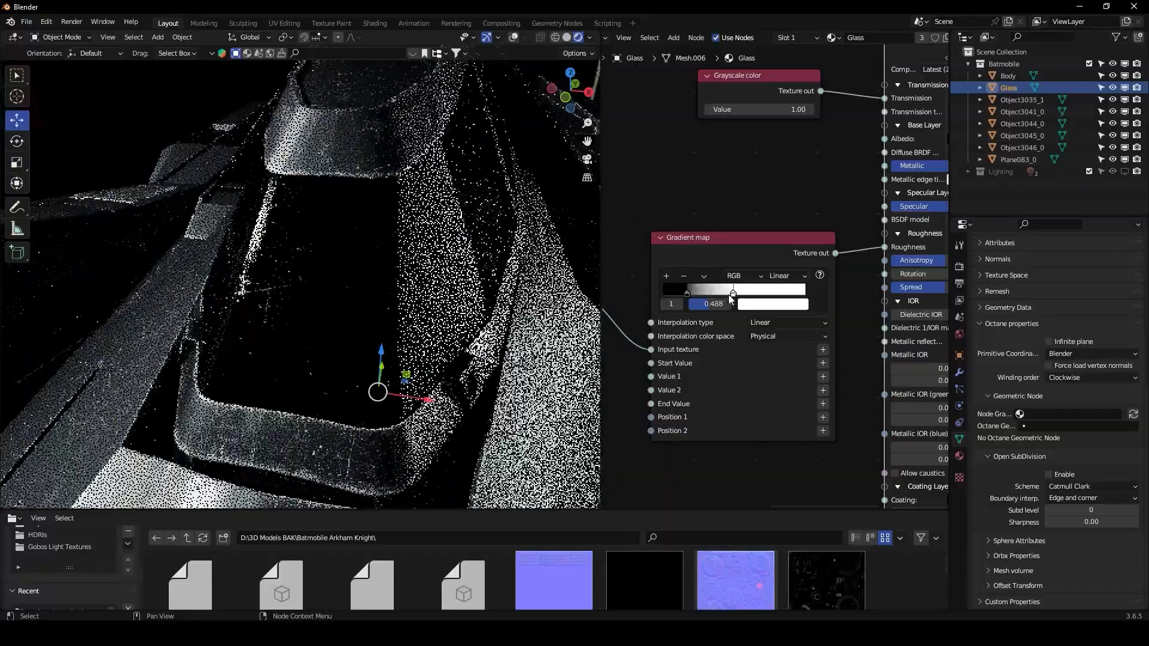
Step: Set the roughness Gradient map's black stop to 0.240 while checking the scratches on the cockpit glass
middle_drag(253, 282, 716, 333)
drag(687, 293, 699, 297)
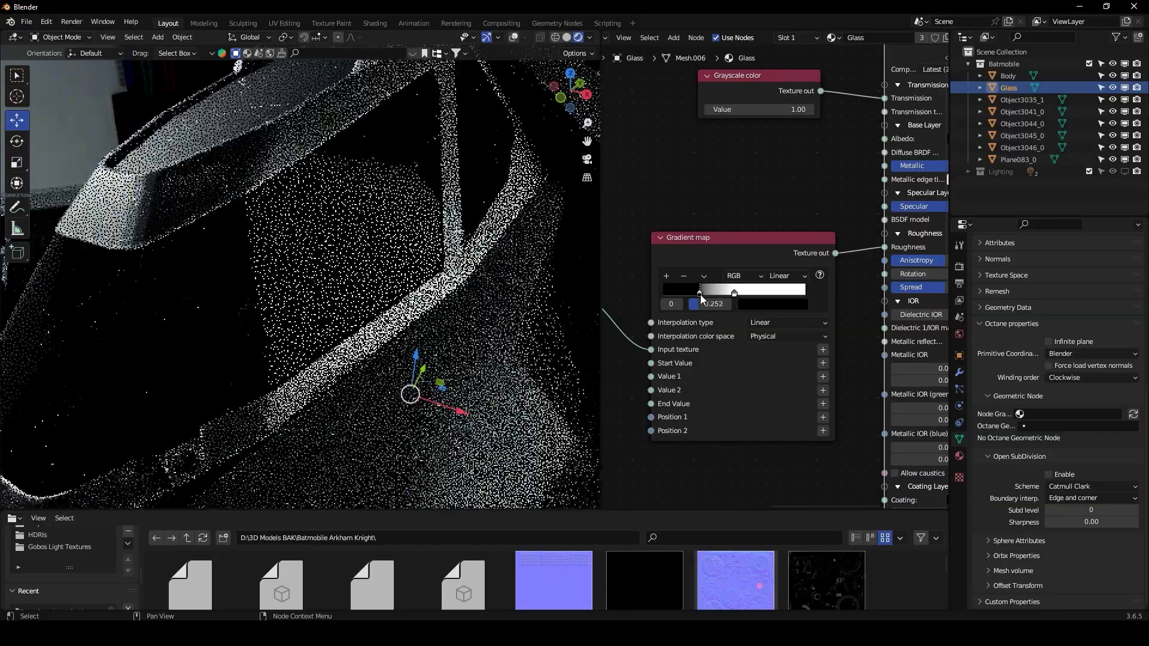
scroll(399, 261, up, 3)
middle_drag(399, 261, 415, 255)
scroll(416, 251, down, 3)
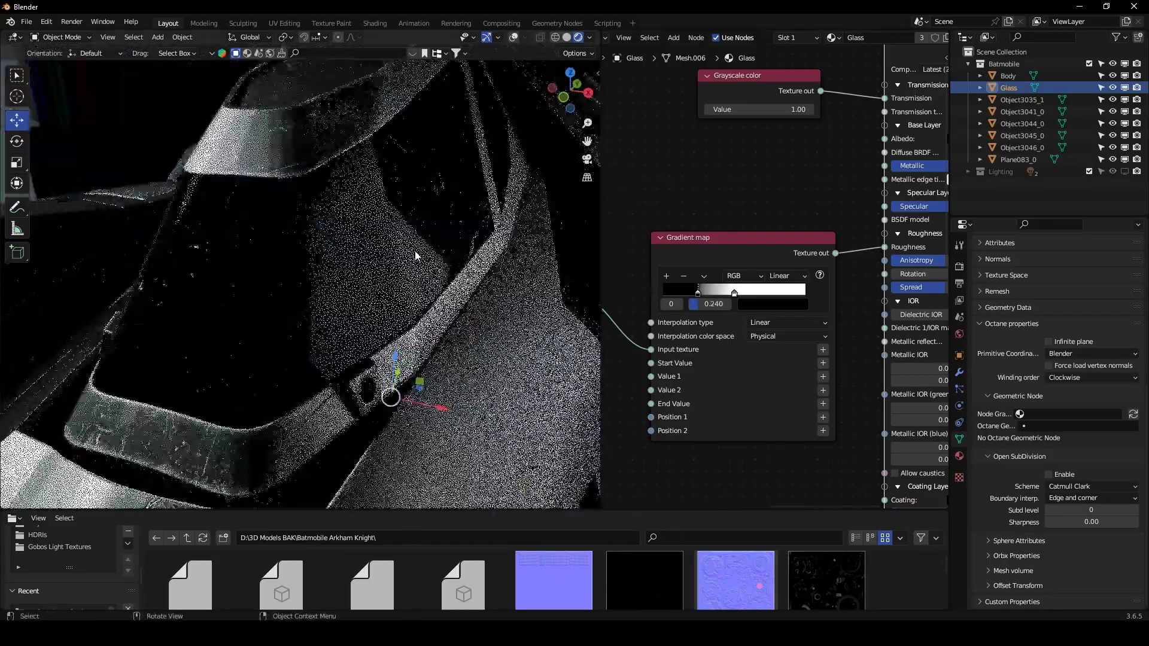
Step: Using a temporary render region on the side window, darken the Gradient map's white stop to light grey and move the black stop to 0.194
key(ctrl+b)
drag(375, 94, 509, 267)
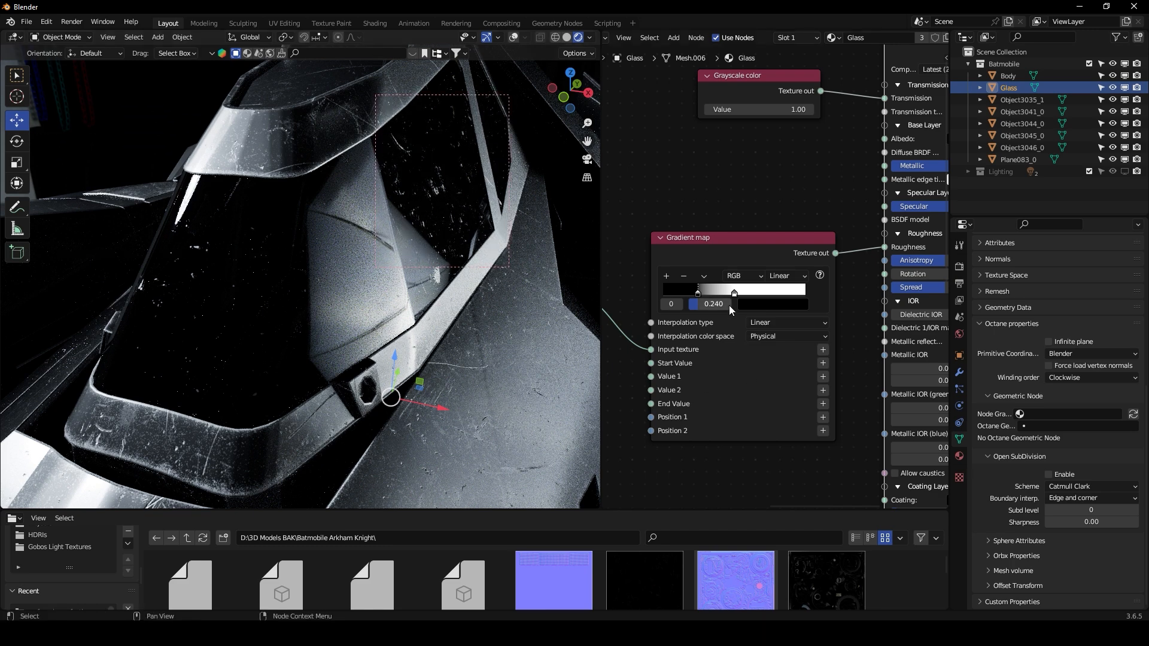
click(765, 305)
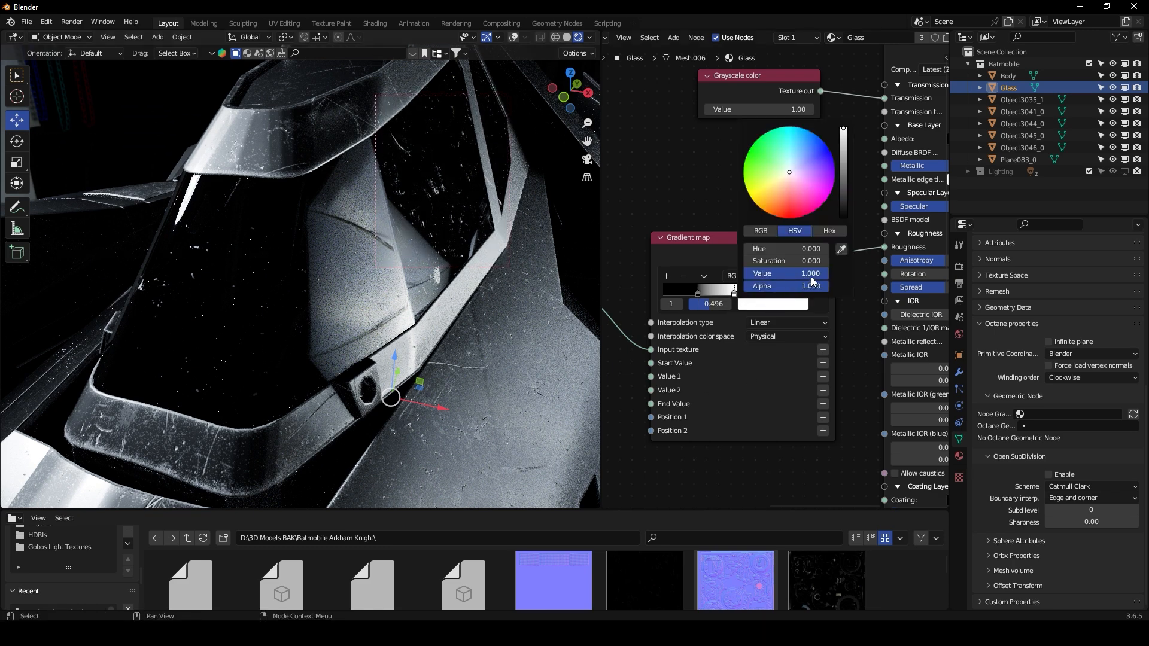
mouse_move(843, 128)
mouse_down()
mouse_move(843, 159)
mouse_move(843, 143)
mouse_up()
drag(698, 291, 691, 296)
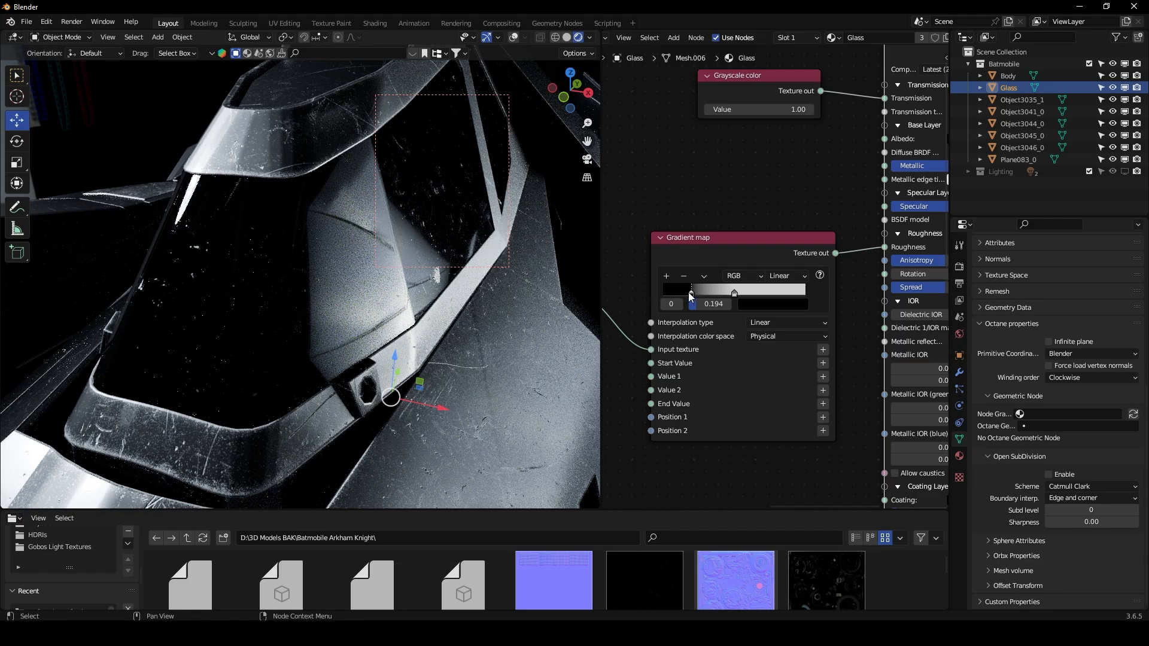
key(ctrl+alt+b)
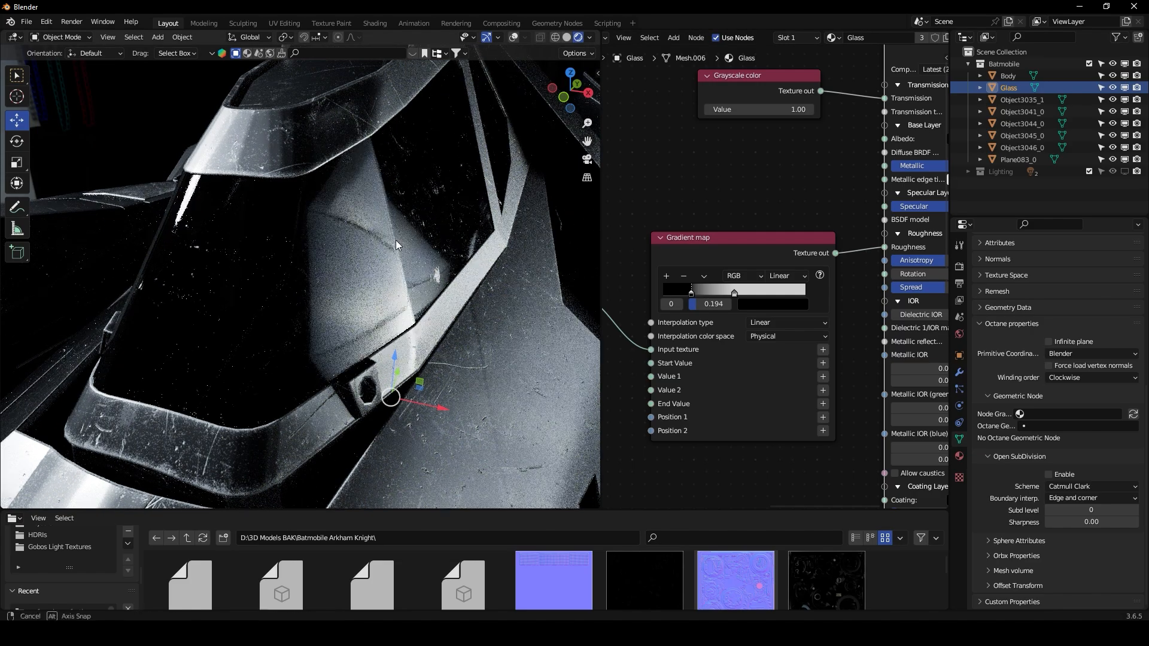
Step: Examine the glass on the whole Batmobile from the side
scroll(706, 248, down, 7)
click(748, 263)
middle_drag(374, 261, 500, 300)
scroll(432, 257, down, 2)
scroll(400, 264, down, 4)
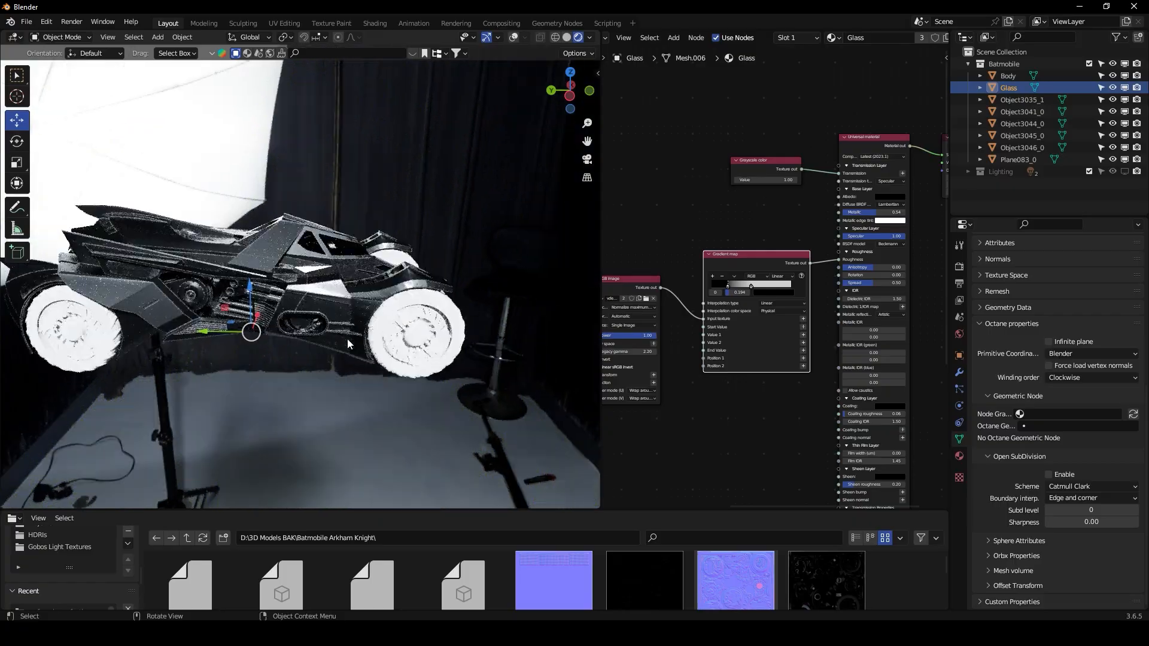
Step: Rename the mesh of the Batmobile's front wheels as Front Tyres
middle_drag(330, 340, 348, 327)
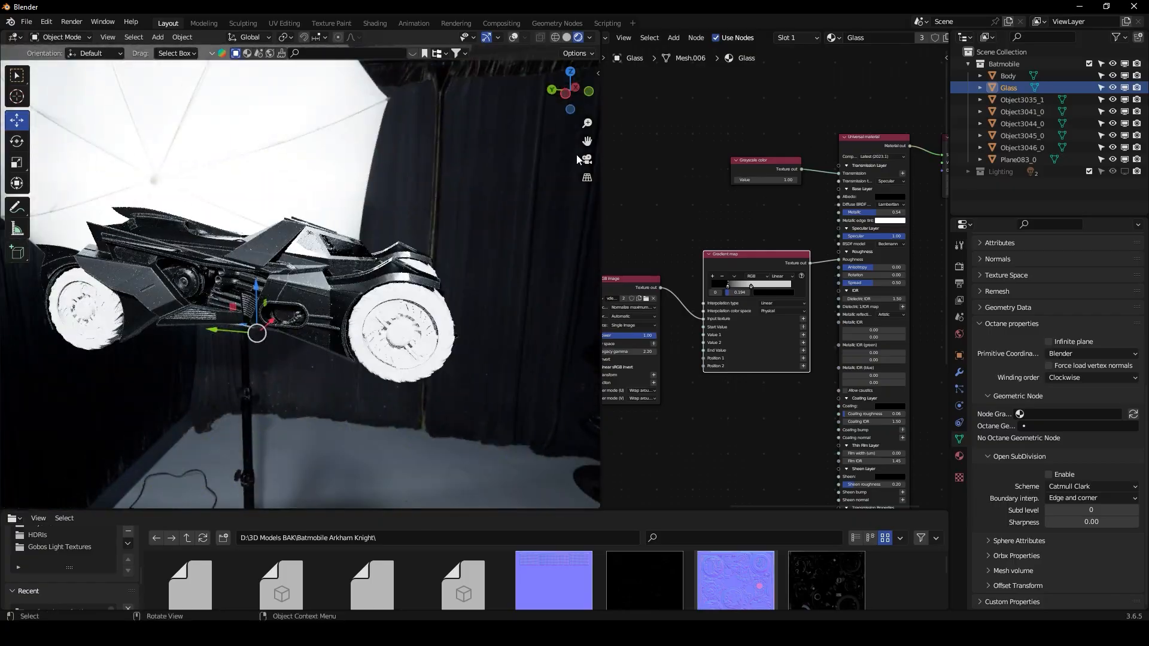
scroll(398, 179, up, 1)
middle_drag(395, 180, 428, 195)
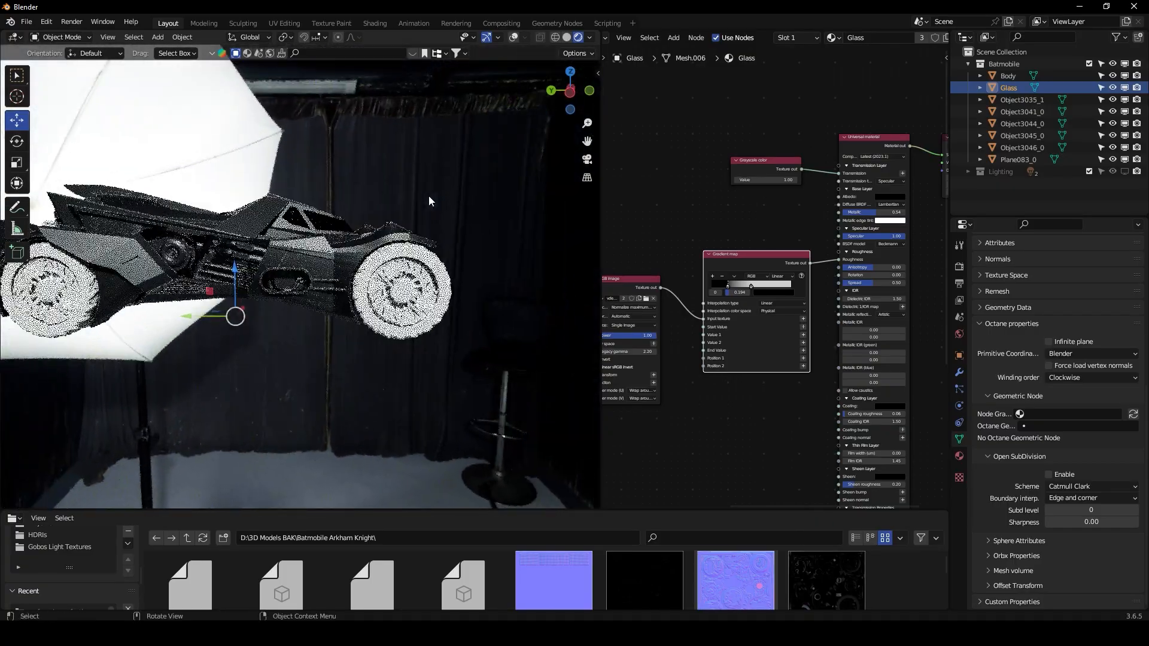
scroll(432, 254, up, 5)
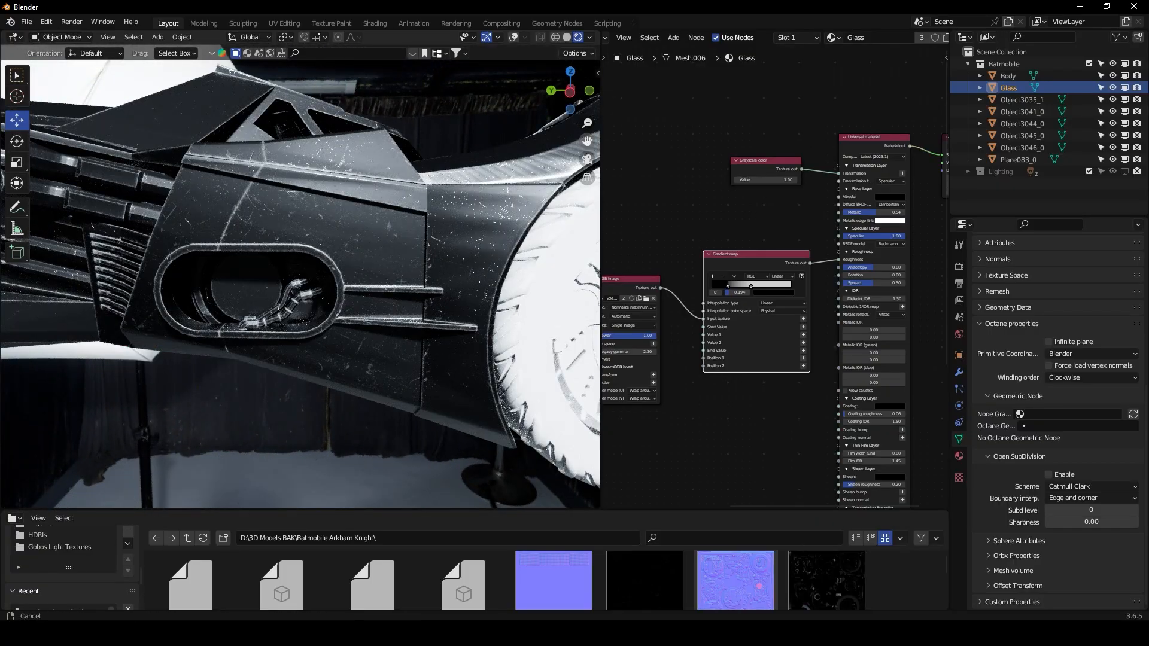
drag(526, 189, 526, 189)
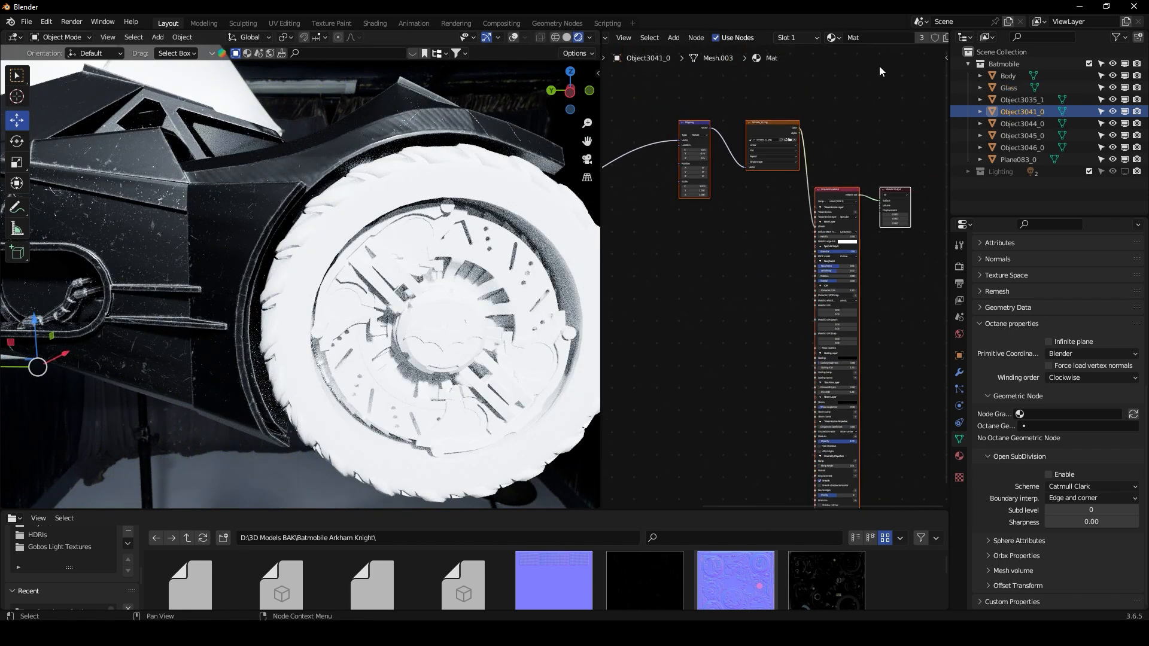
double_click(1019, 111)
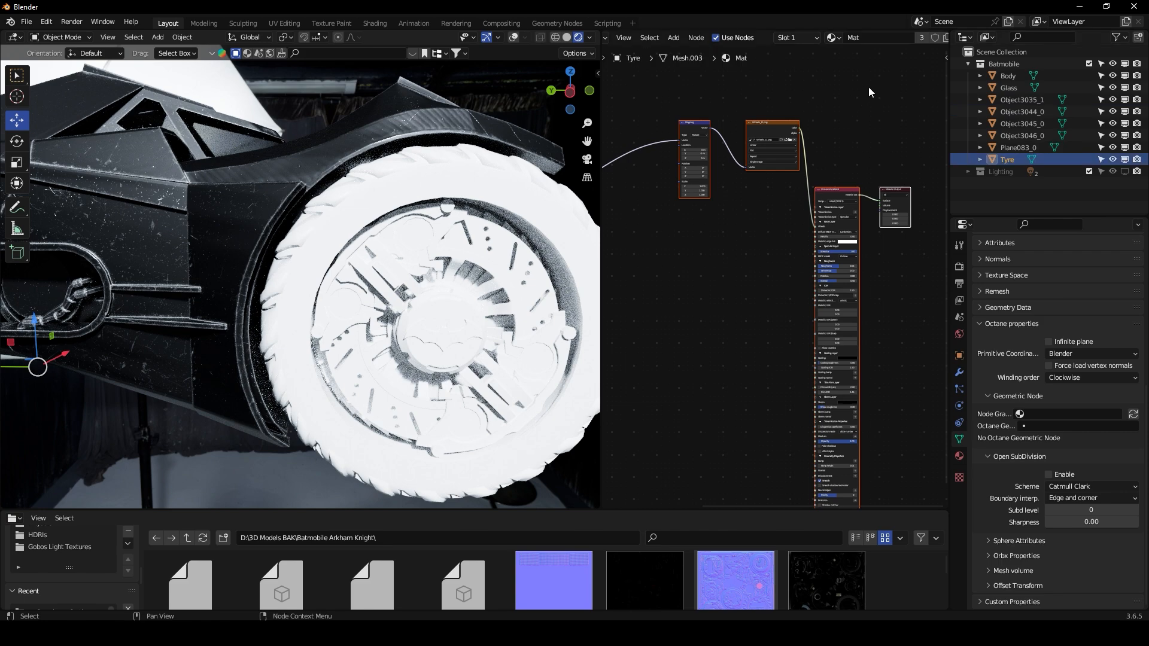
scroll(490, 215, down, 5)
click(514, 38)
middle_drag(407, 170, 344, 206)
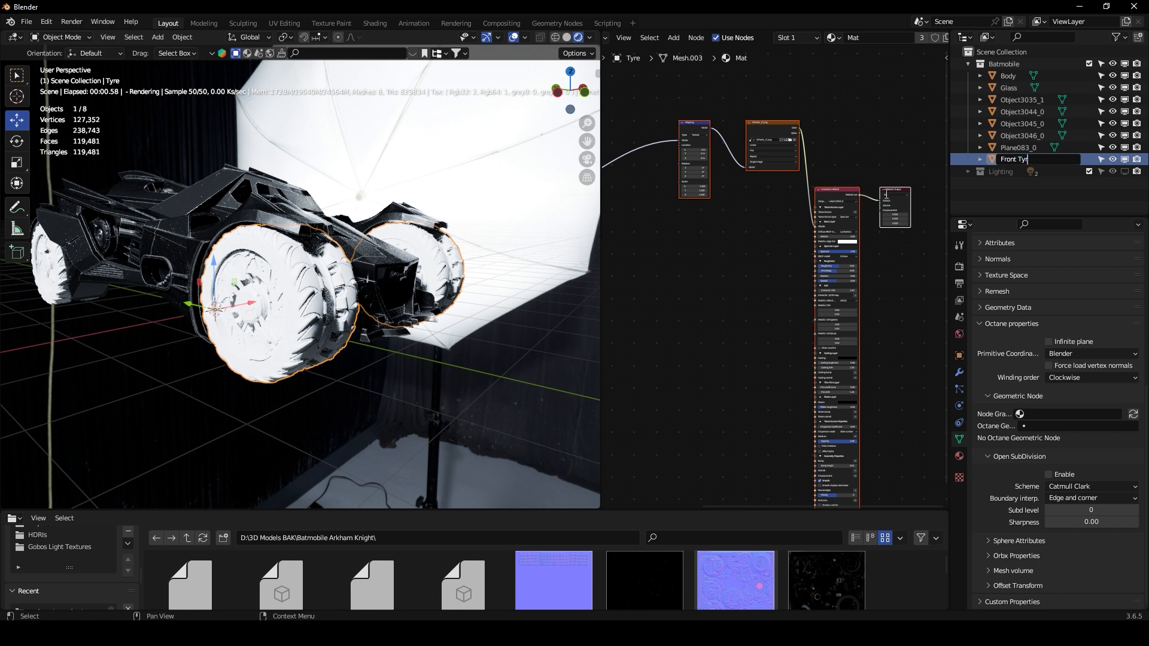
middle_drag(403, 270, 347, 275)
Step: Delete the old mapping and texture nodes from the Front Tyres material, keeping the Universal material and its output
scroll(784, 141, down, 2)
scroll(784, 141, down, 2)
drag(688, 167, 845, 307)
key(x)
middle_drag(828, 299, 817, 296)
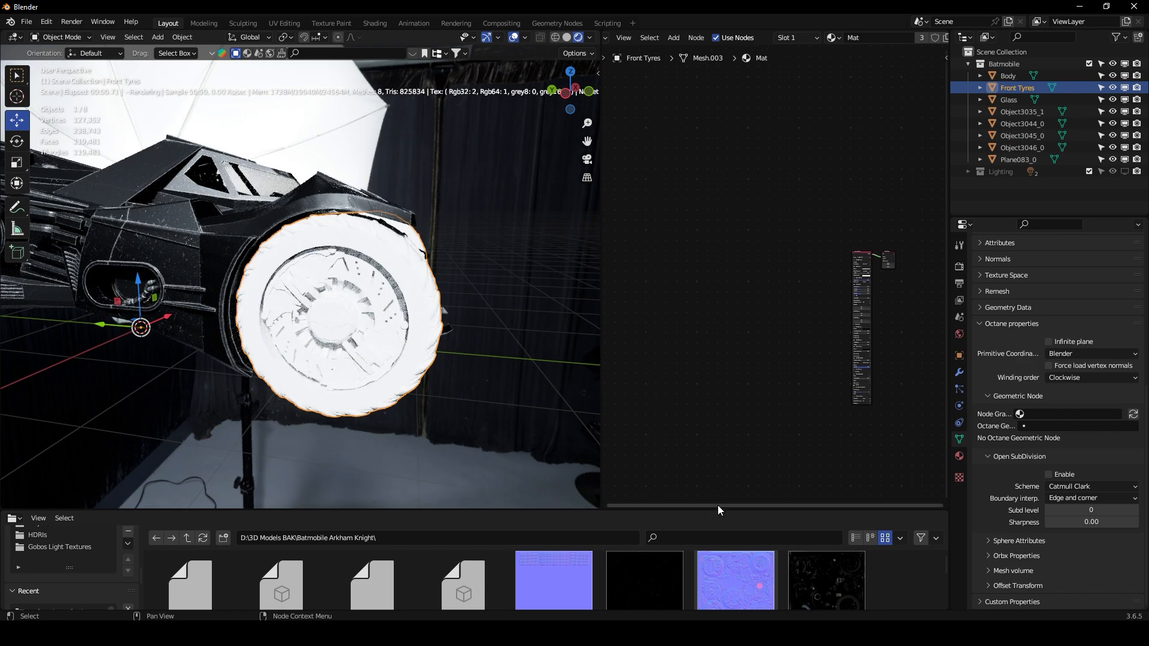
Step: Add Wheels_D.png, Wheels_R.png and batmobileout_019.png as image nodes in the Front Tyres material
drag(721, 498, 722, 393)
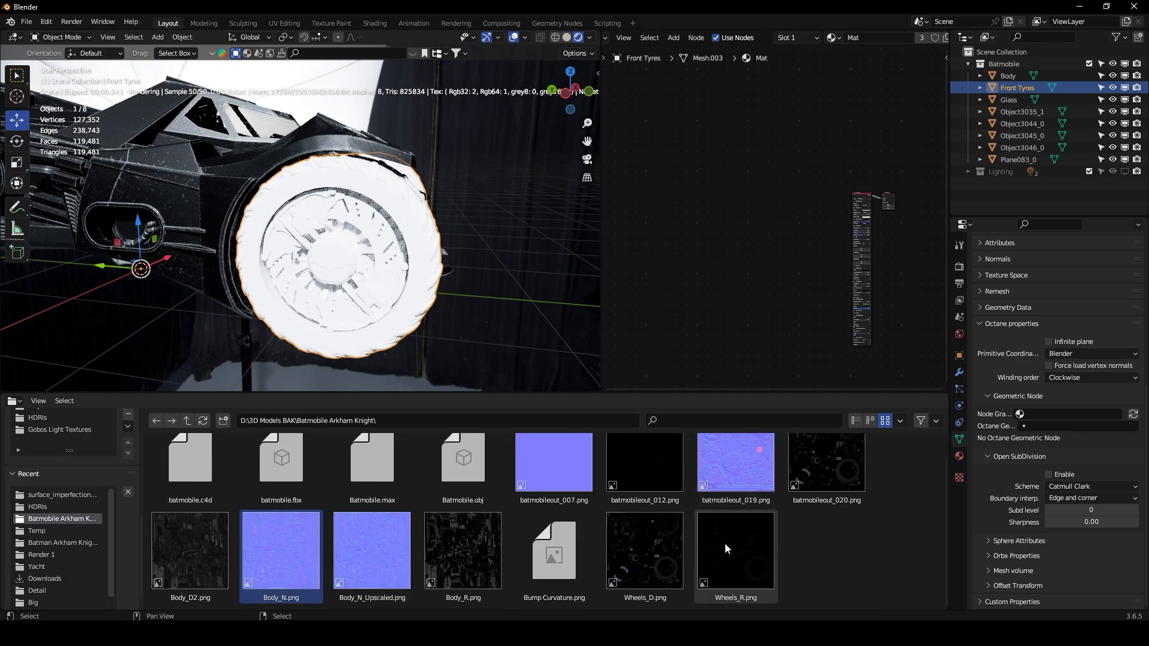
drag(647, 571, 765, 241)
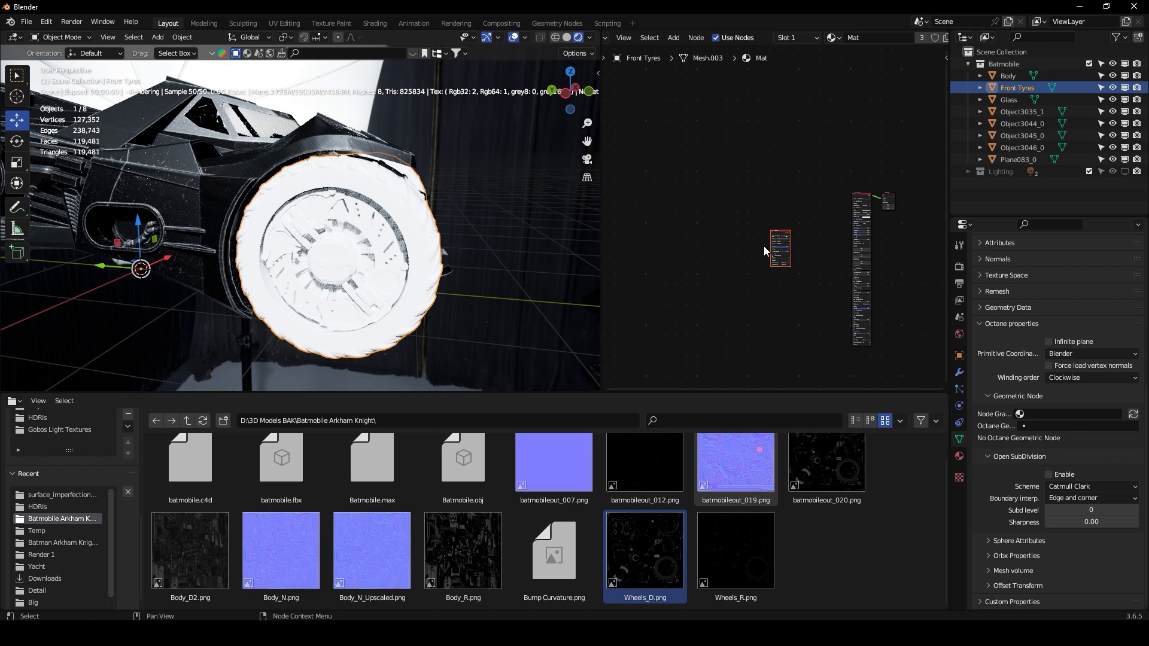
drag(738, 569, 781, 310)
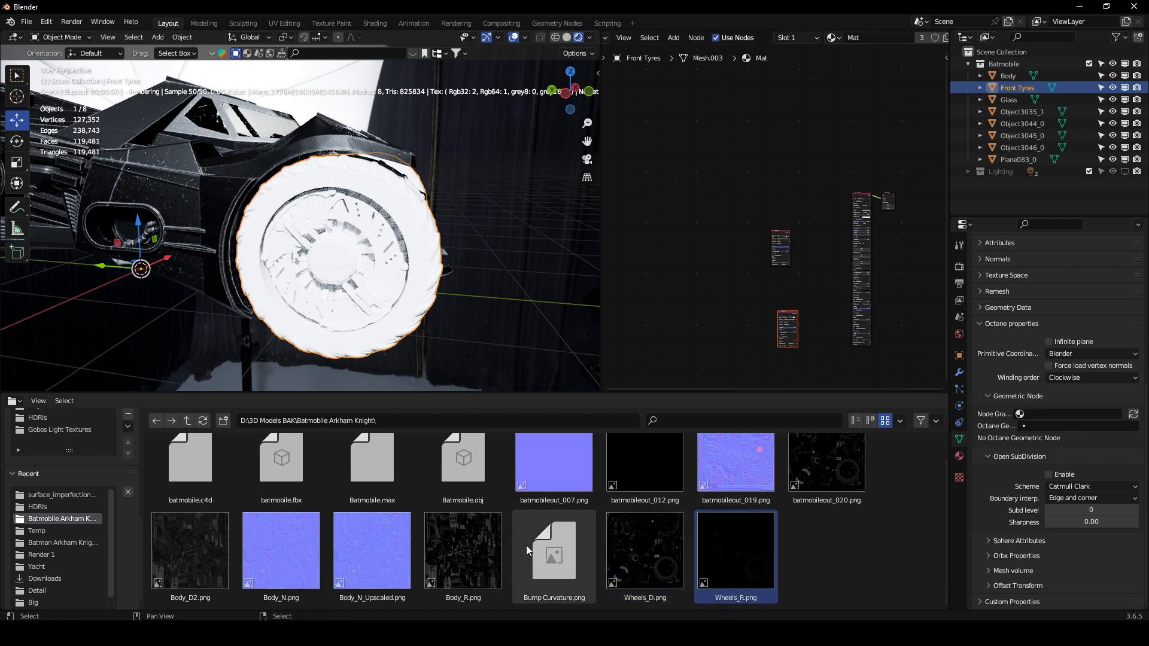
drag(760, 503, 756, 469)
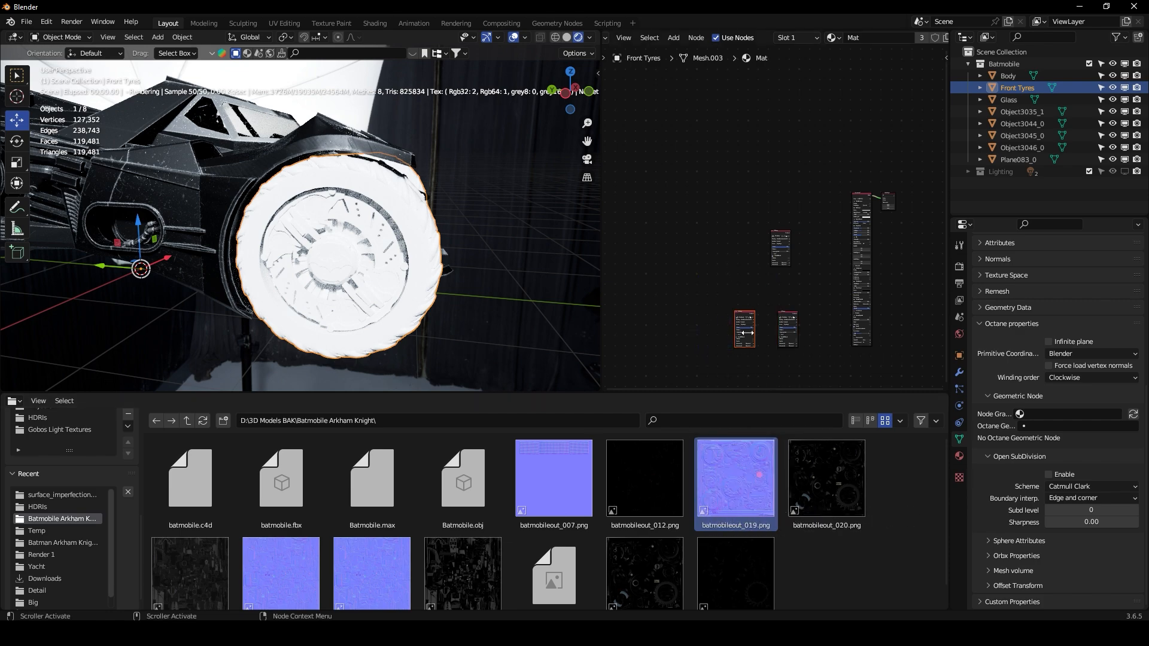
Step: Arrange the wheel images and connect Wheels_D to the Universal material's Albedo and Wheels_R to its Roughness
scroll(748, 335, up, 6)
middle_drag(752, 335, 689, 325)
scroll(681, 323, up, 5)
drag(684, 237, 772, 129)
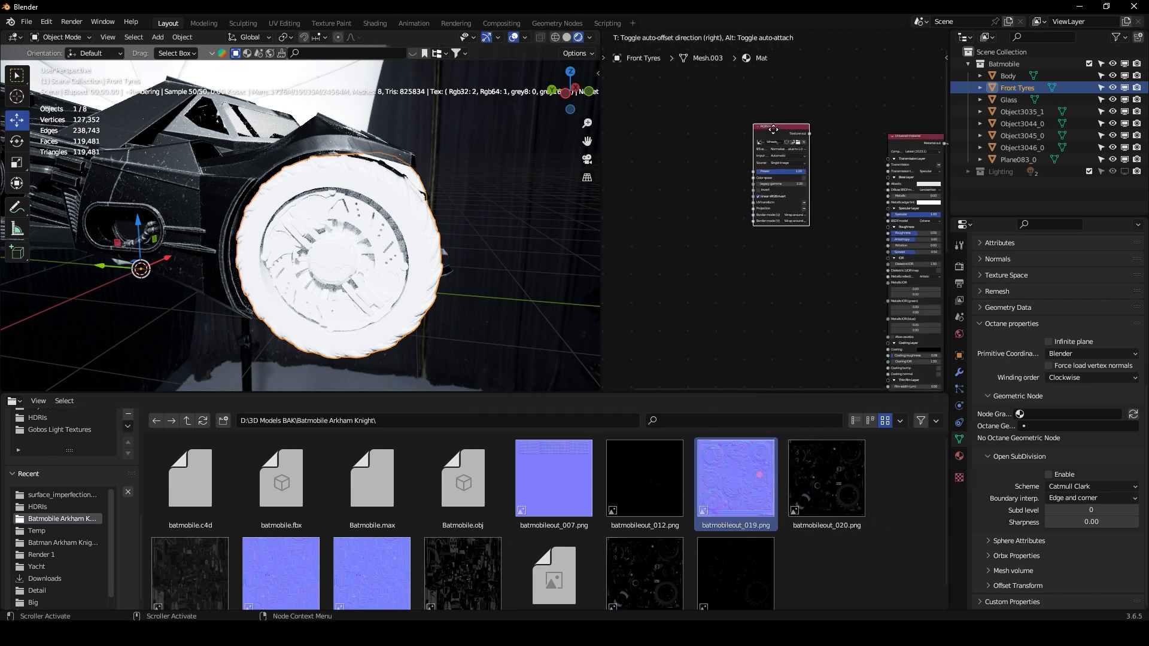
middle_drag(367, 210, 419, 215)
middle_drag(805, 159, 739, 152)
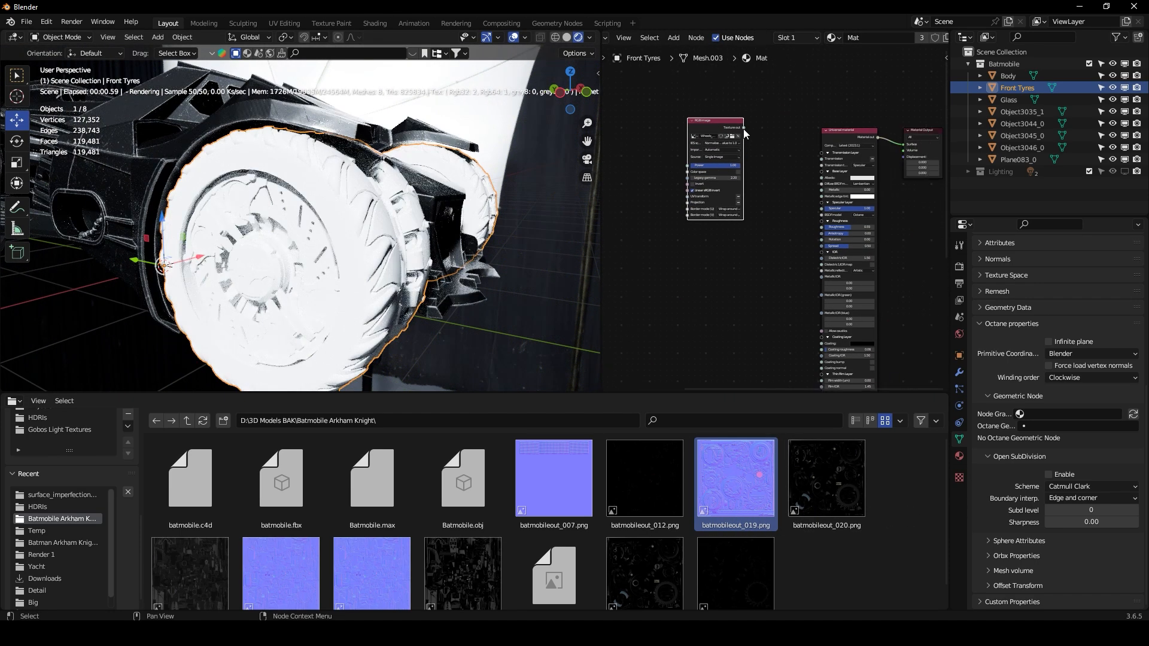
middle_drag(733, 297, 733, 167)
key(ctrl+v)
drag(643, 326, 702, 119)
scroll(680, 185, up, 1)
drag(687, 185, 783, 159)
Step: Place the batmobileout_019 image beside the Universal material's geometry inputs and connect it to Normal
middle_drag(682, 333, 722, 183)
scroll(721, 186, down, 8)
middle_drag(681, 292, 712, 254)
drag(660, 214, 785, 203)
scroll(785, 230, up, 6)
middle_drag(790, 250, 792, 245)
scroll(803, 211, up, 2)
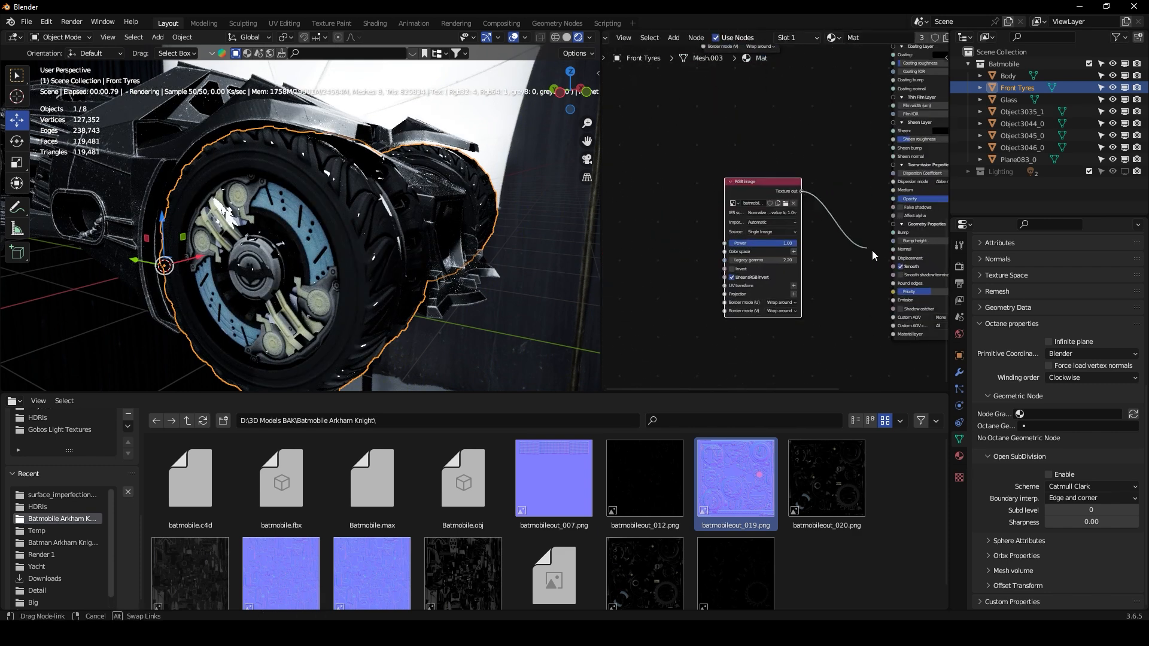
drag(893, 254, 892, 249)
scroll(460, 269, up, 4)
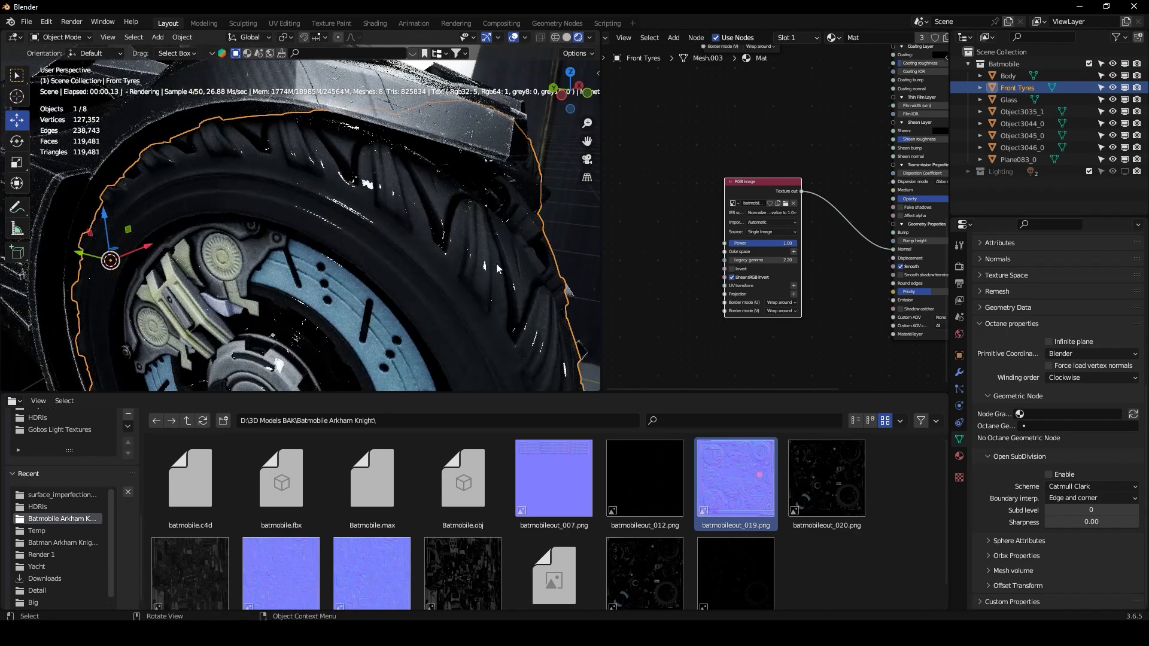
Step: Preview the normal, roughness and diffuse images on the front wheel, and examine the tyre with the full material
ctrl+shift+click(787, 194)
scroll(788, 193, down, 6)
middle_drag(789, 187, 779, 301)
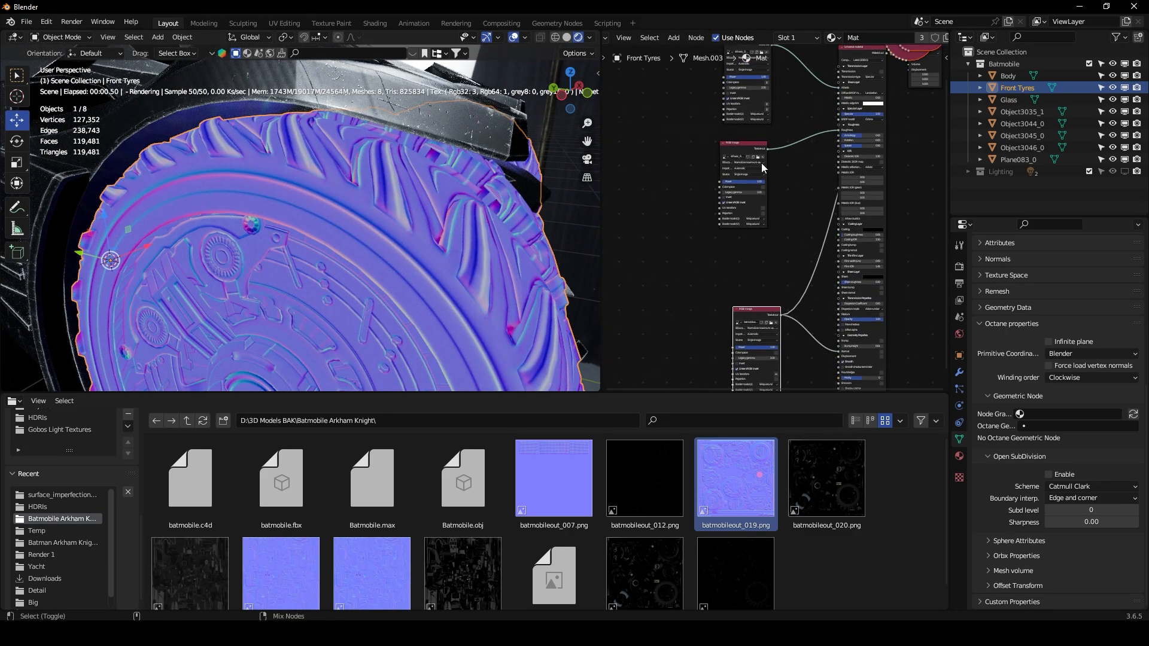
ctrl+shift+click(758, 151)
middle_drag(758, 154, 762, 256)
ctrl+shift+click(763, 143)
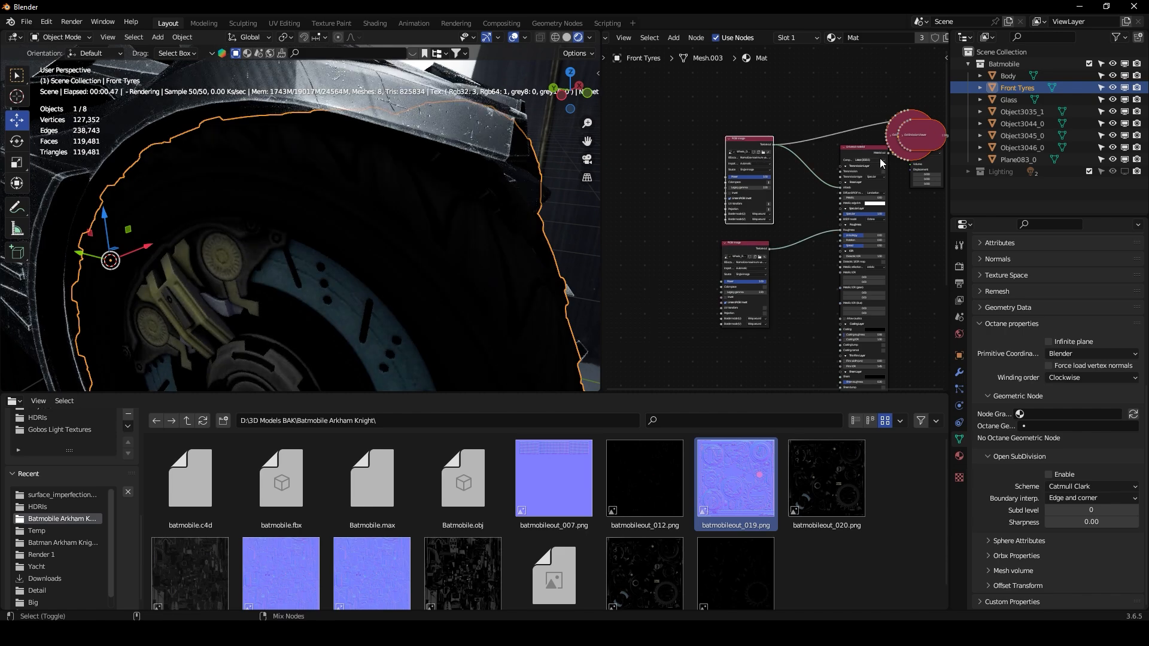
ctrl+shift+click(880, 158)
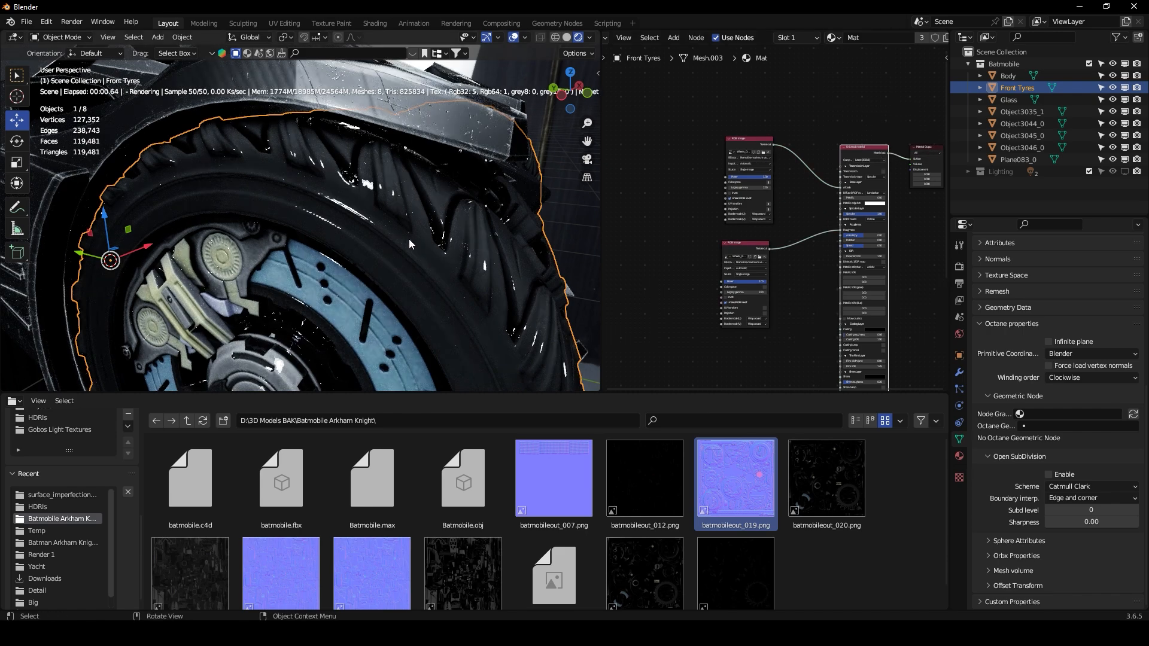
scroll(408, 239, down, 8)
middle_drag(408, 239, 380, 275)
scroll(388, 288, up, 3)
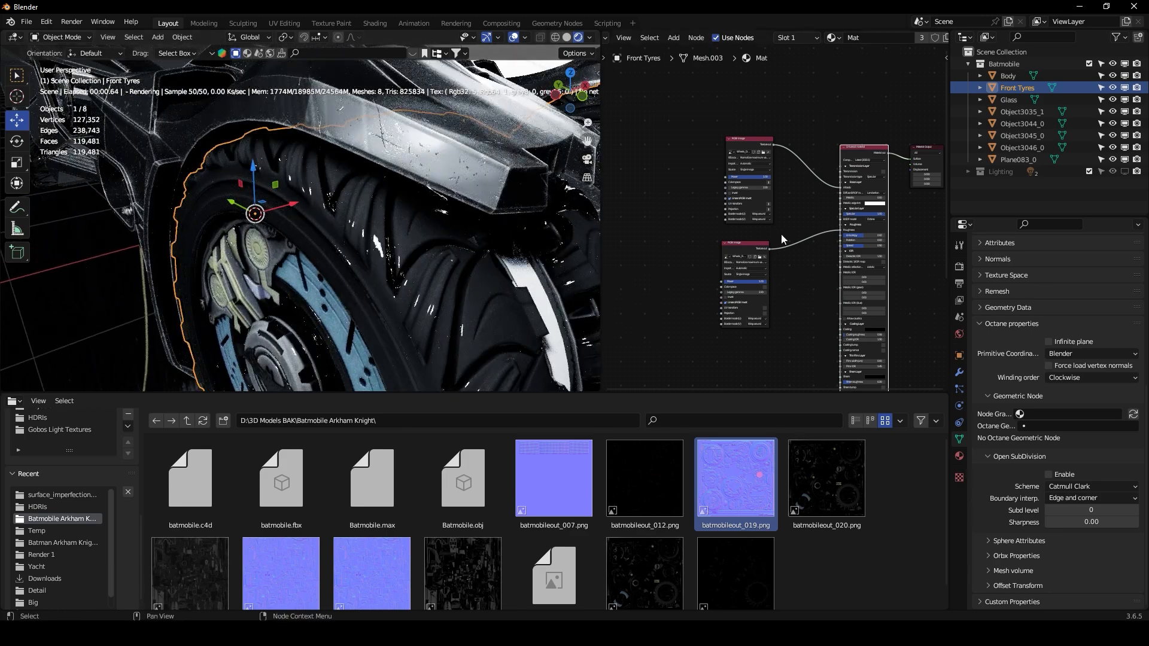
Step: Preview the roughness image, and try inserting a Gradient map between it and the Universal material's Roughness
middle_drag(781, 239, 747, 252)
ctrl+shift+click(731, 264)
middle_drag(497, 281, 509, 263)
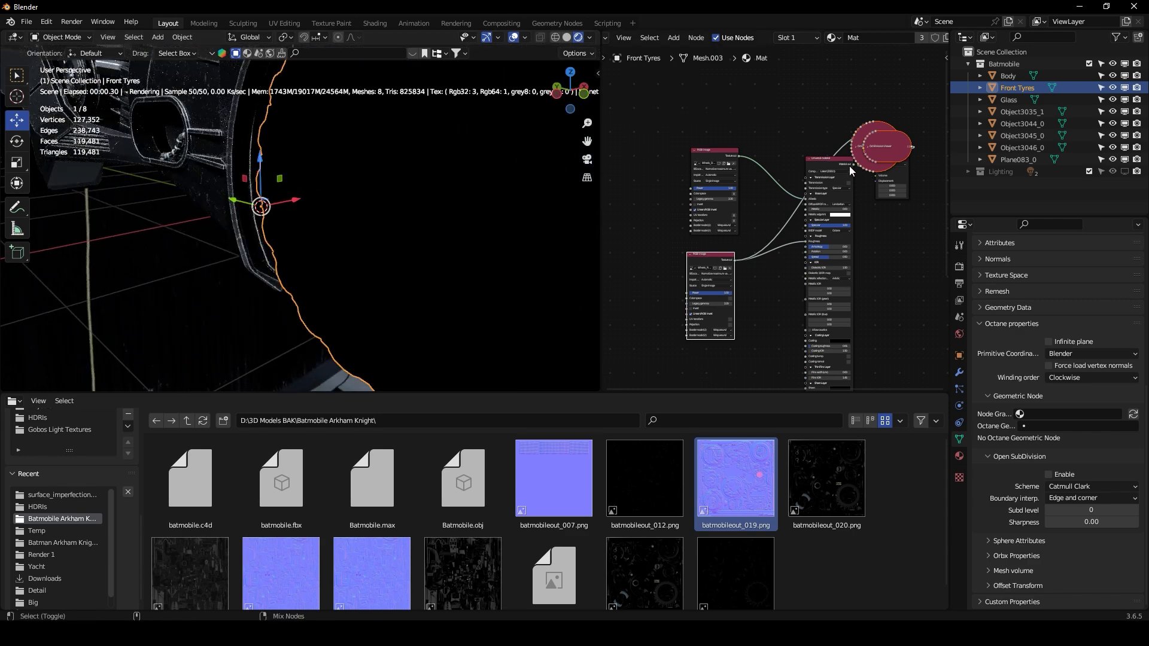
key(x)
key(shift+a)
text(grad)
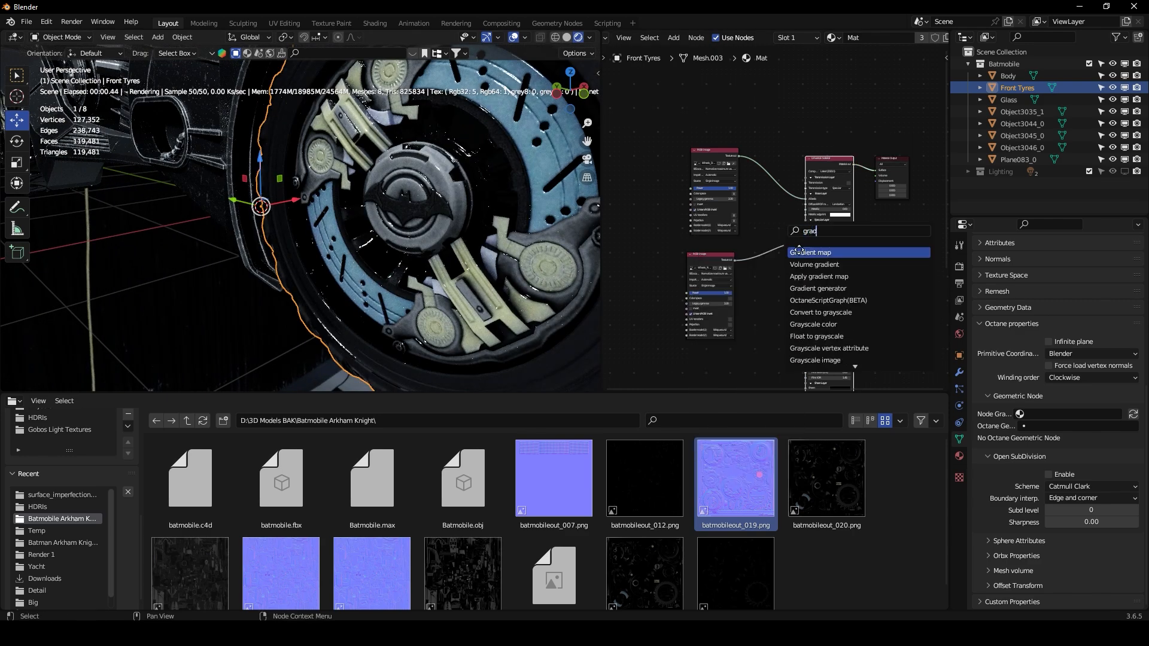
click(802, 252)
click(795, 252)
Step: Try tightening the roughness Gradient map by moving its white stop close to the black stop while checking the tyre
scroll(773, 261, up, 2)
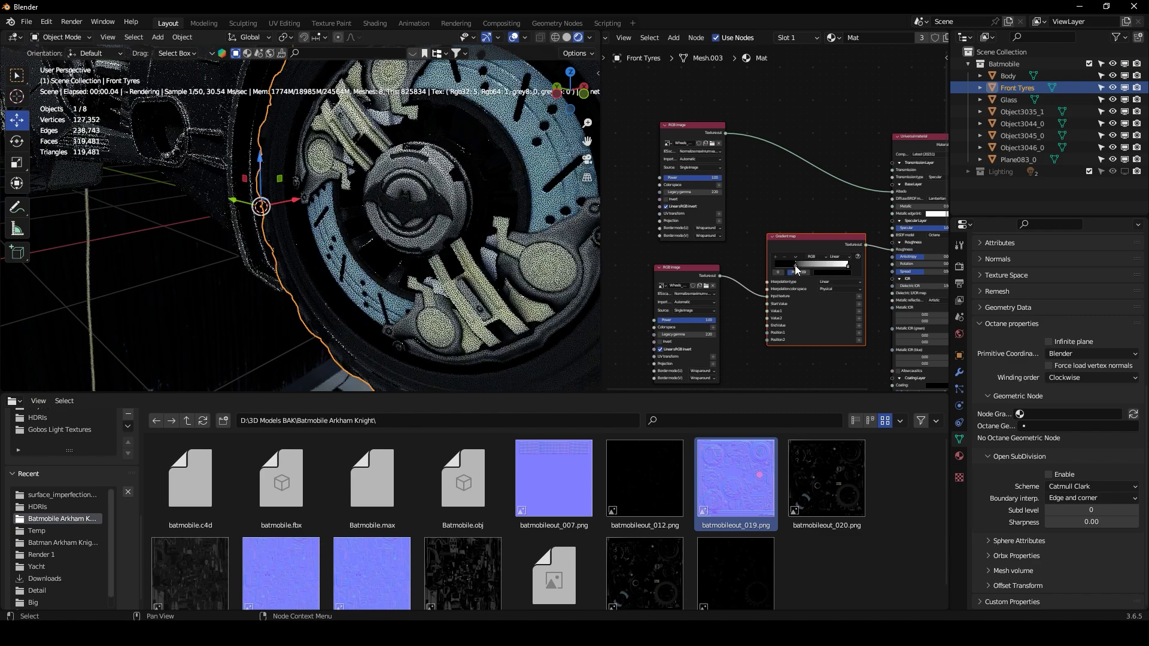
drag(846, 267, 768, 271)
mouse_move(472, 295)
middle_down()
mouse_move(472, 255)
mouse_move(461, 277)
middle_up()
middle_drag(889, 199, 826, 210)
ctrl+shift+click(872, 157)
middle_drag(435, 218, 427, 222)
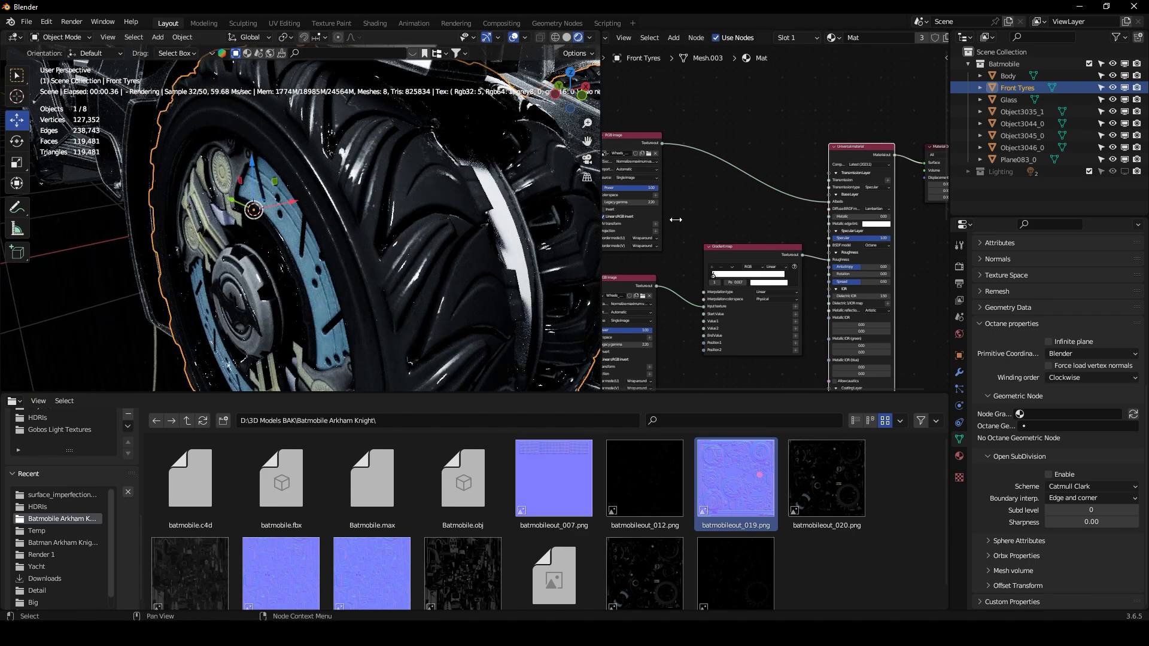
Step: Move the Wheels_R image aside and delete the Gradient map, leaving nothing connected to Roughness
scroll(701, 219, down, 5)
middle_drag(765, 217, 793, 236)
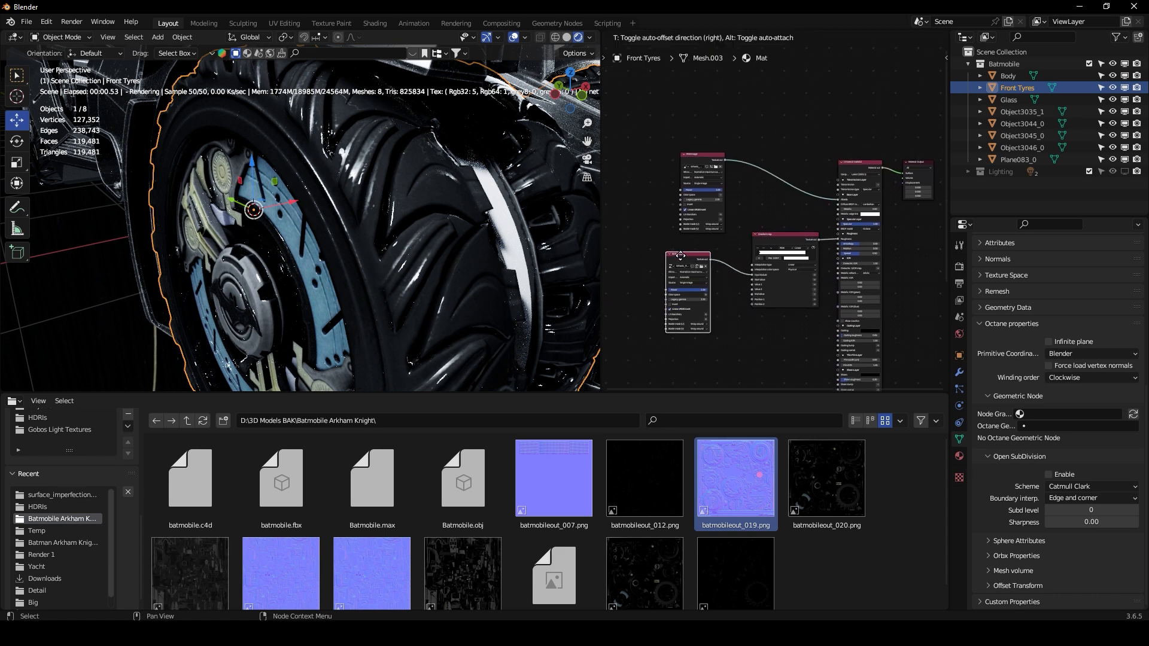
drag(687, 254, 601, 261)
key(x)
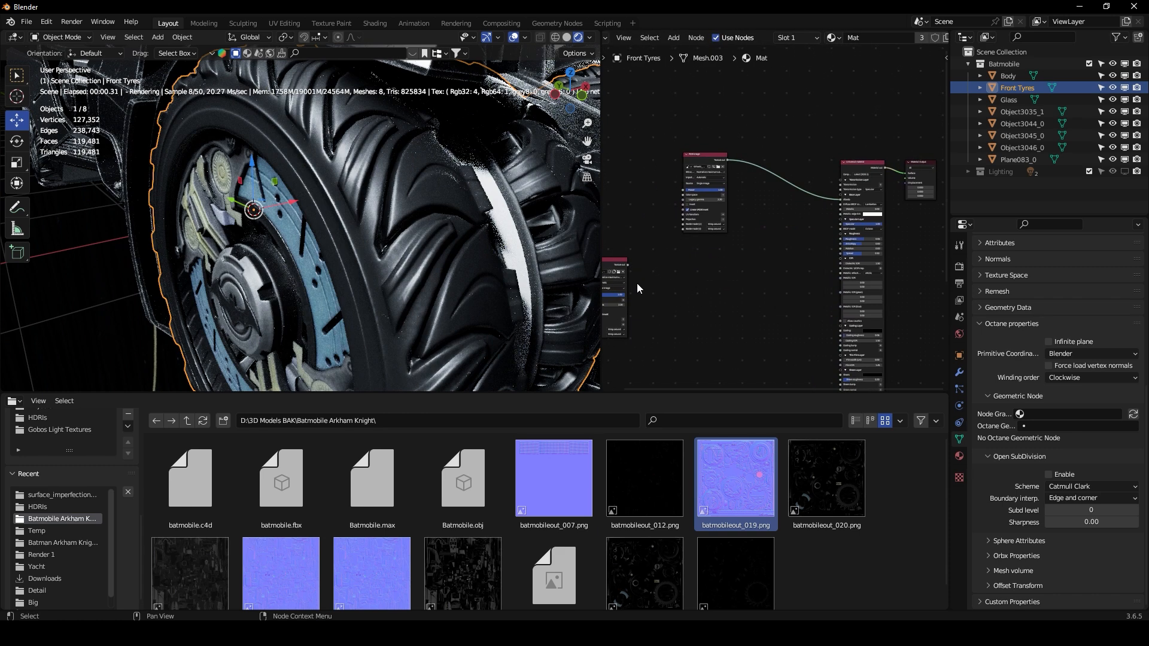
middle_drag(749, 265, 735, 268)
scroll(735, 268, up, 3)
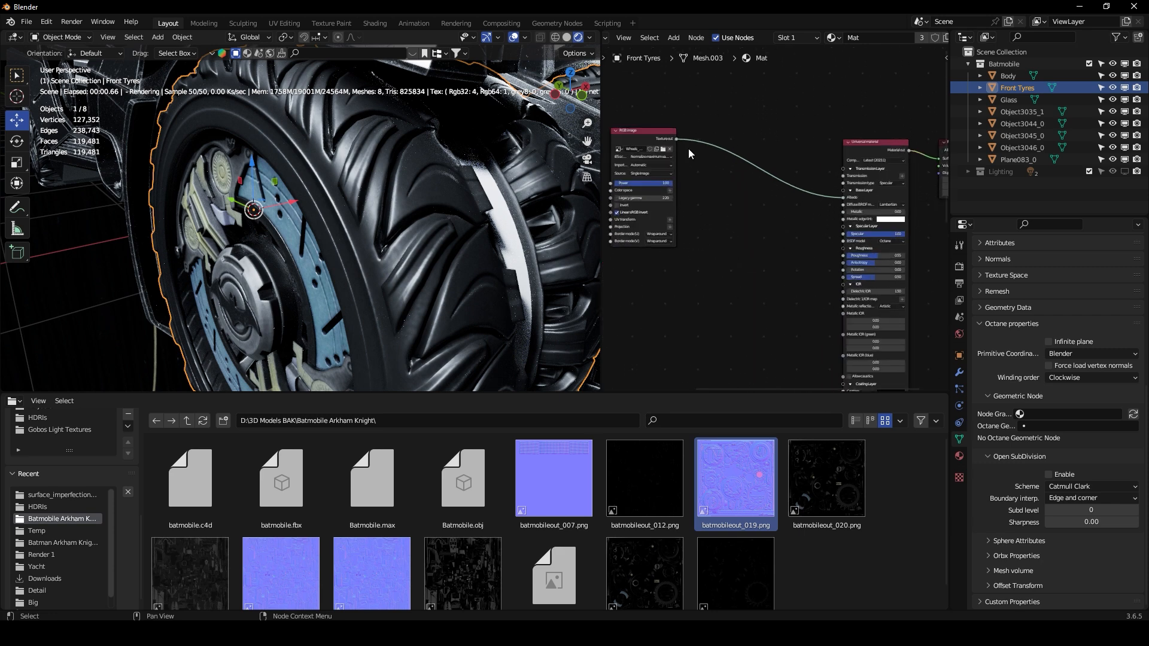
Step: Connect the Wheels_D image to the Universal material's Metallic input and insert a Gradient map on that link
drag(676, 139, 844, 213)
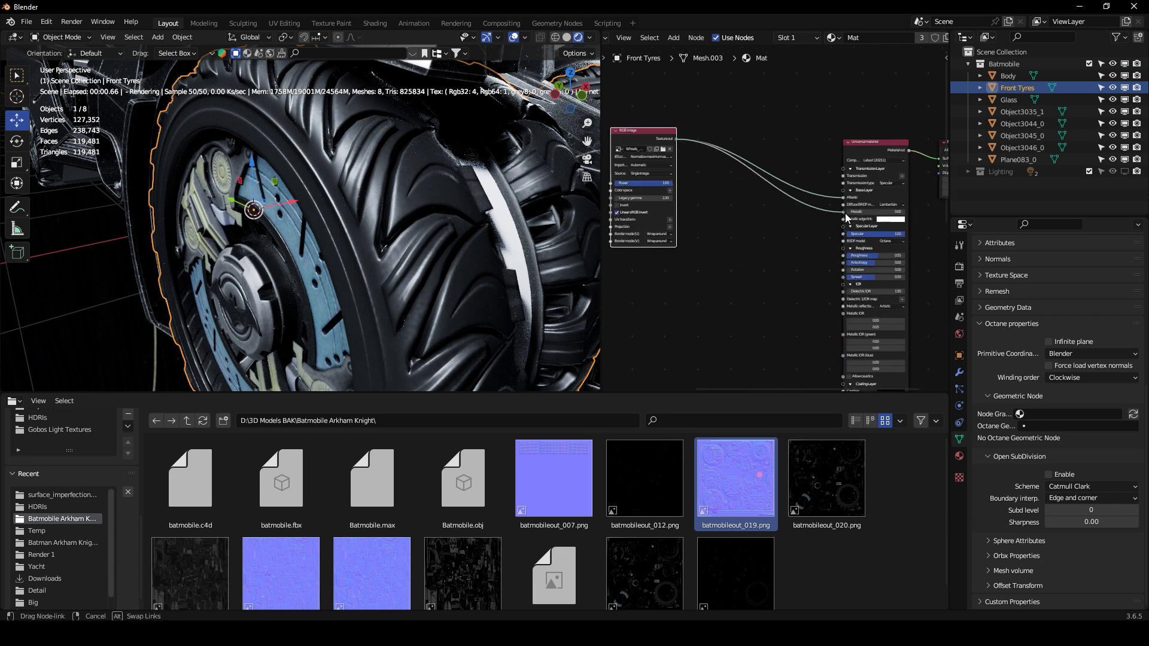
key(shift+a)
click(771, 263)
text(grad)
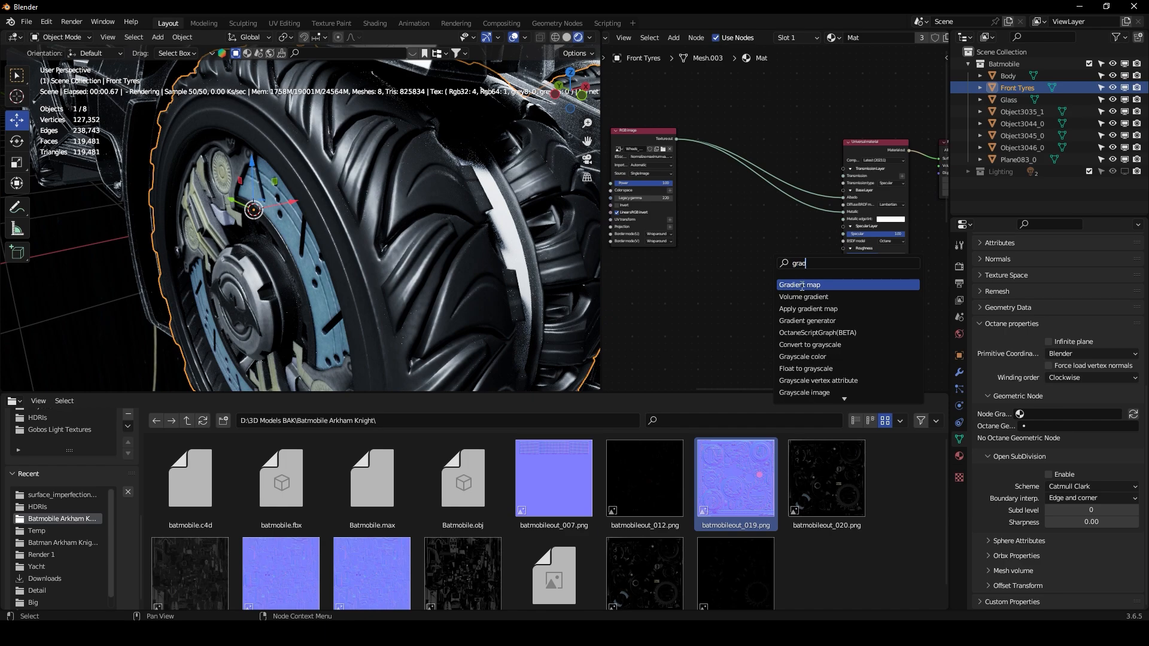
click(812, 286)
click(773, 232)
Step: While previewing the metallic Gradient map on the wheel, pull its white stop near the black stop and set the black stop to 0.012
middle_drag(368, 223, 426, 235)
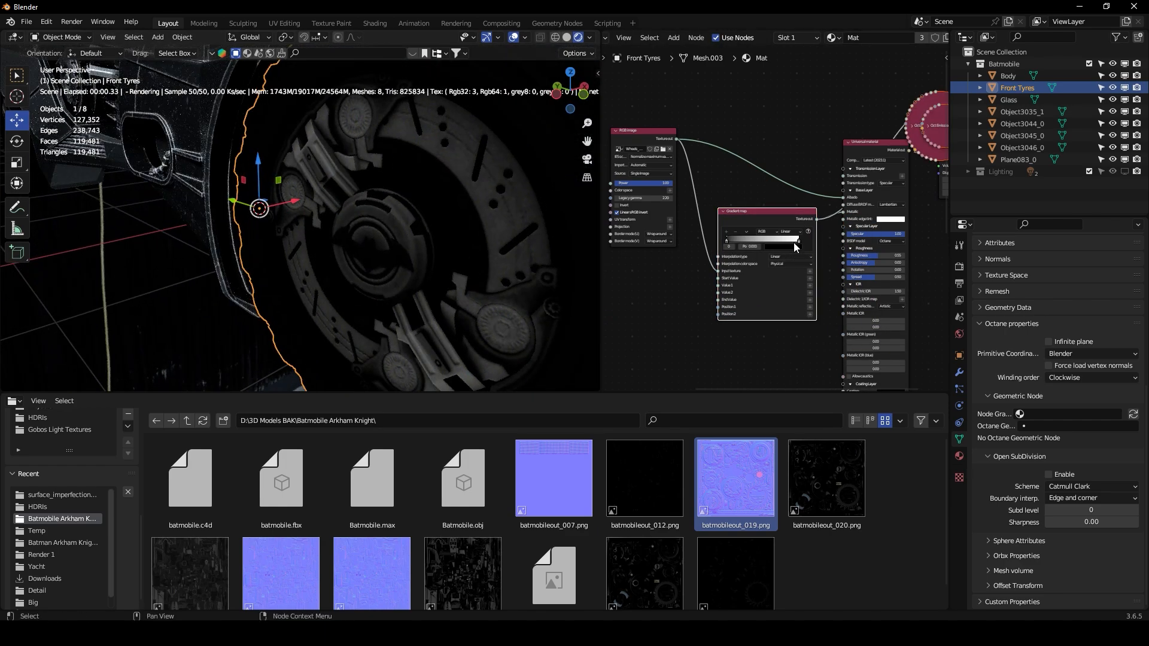
drag(785, 240, 717, 242)
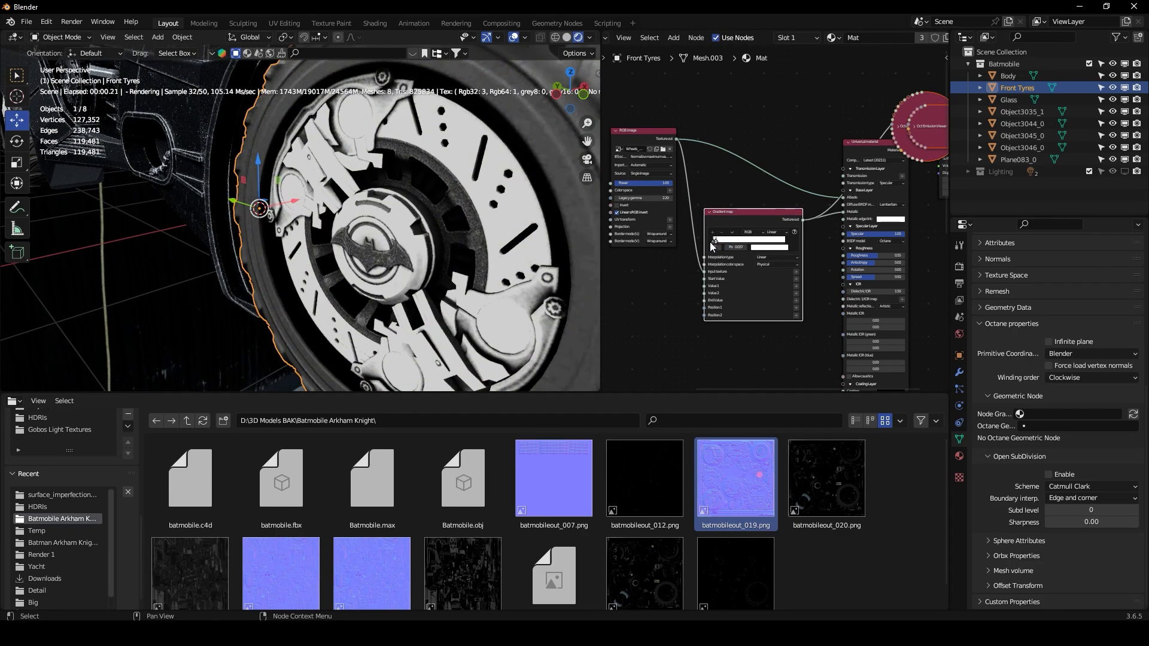
scroll(708, 248, up, 2)
click(681, 253)
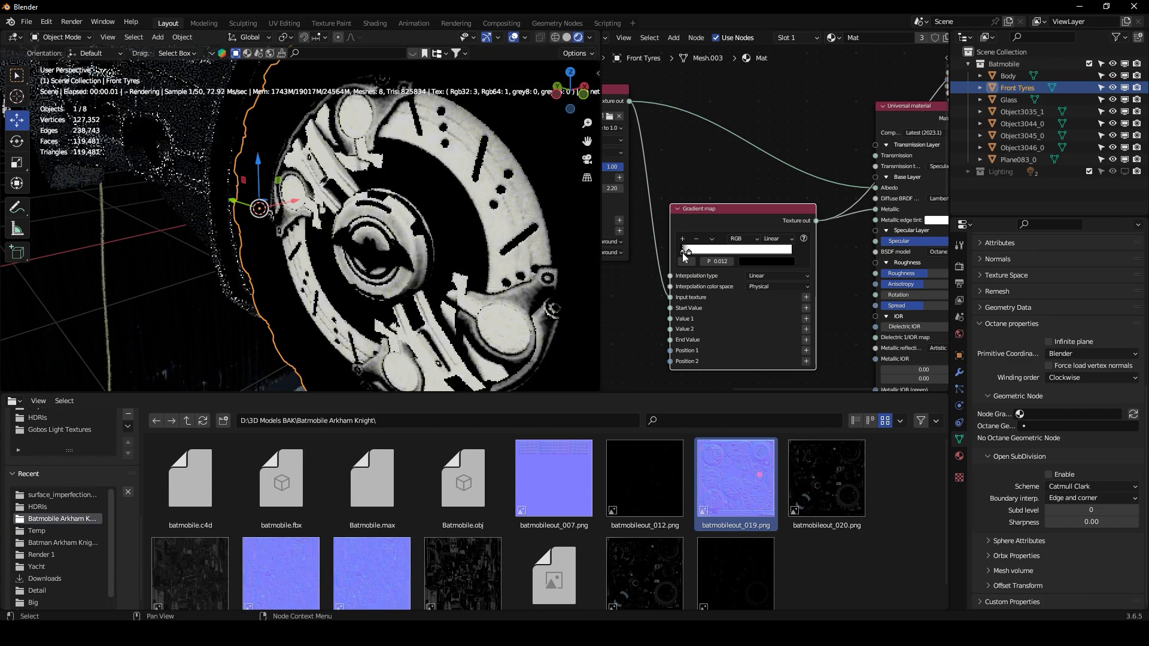
mouse_move(434, 254)
middle_down()
mouse_move(422, 256)
mouse_move(441, 257)
middle_up()
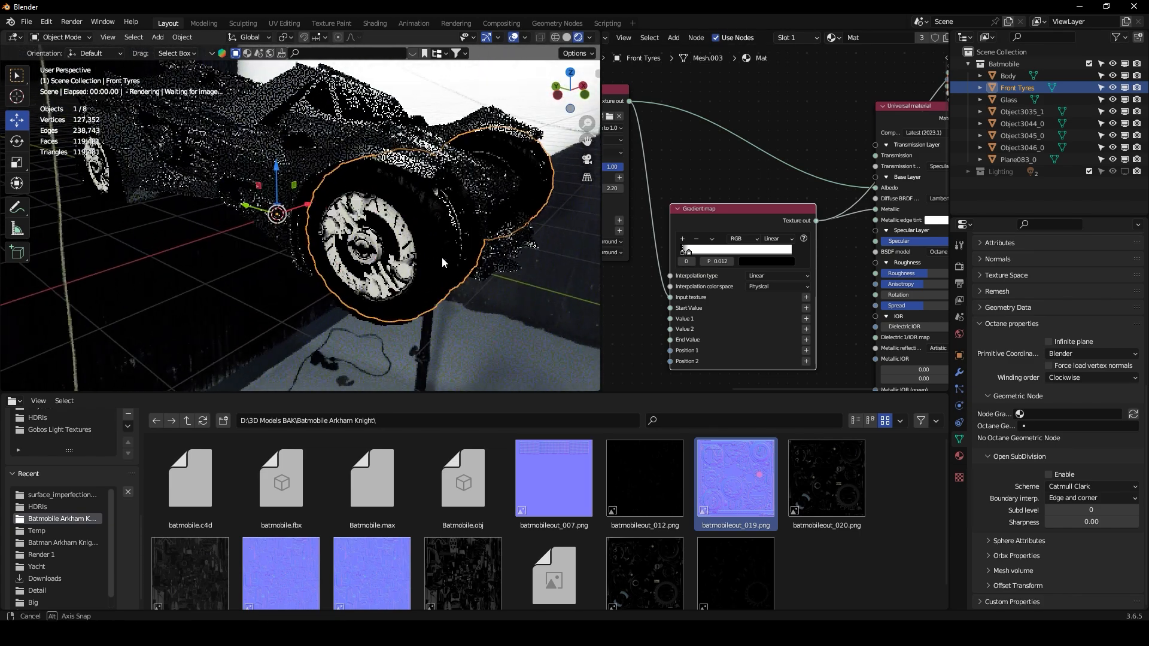
scroll(443, 258, up, 2)
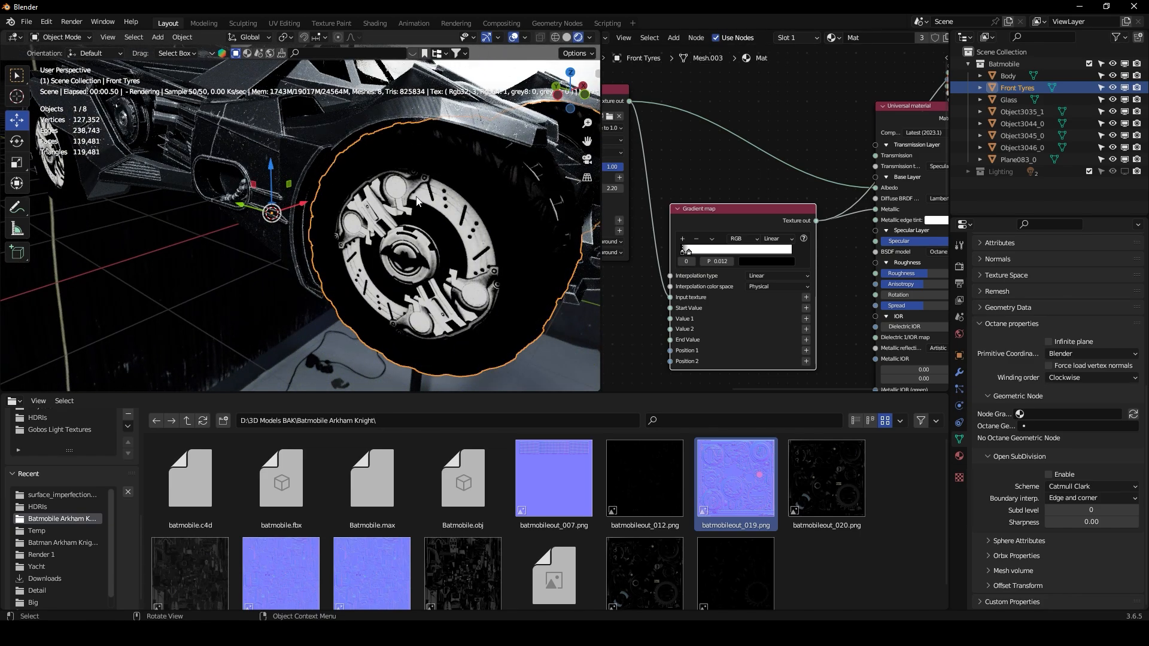
scroll(446, 237, up, 2)
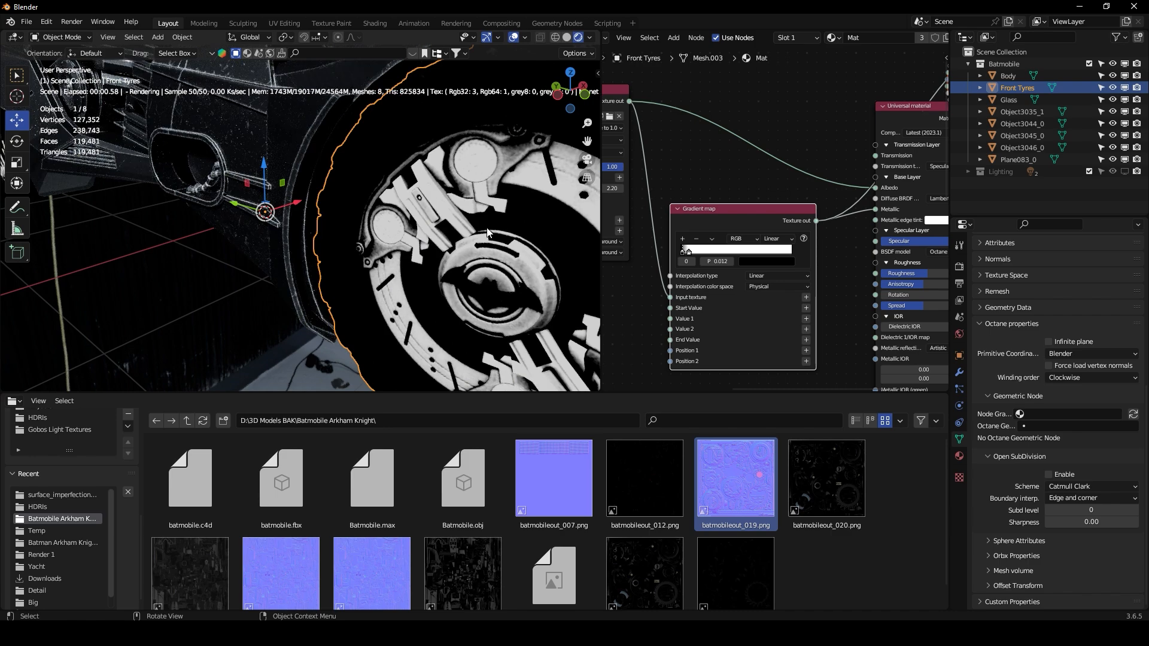
middle_drag(425, 189, 472, 185)
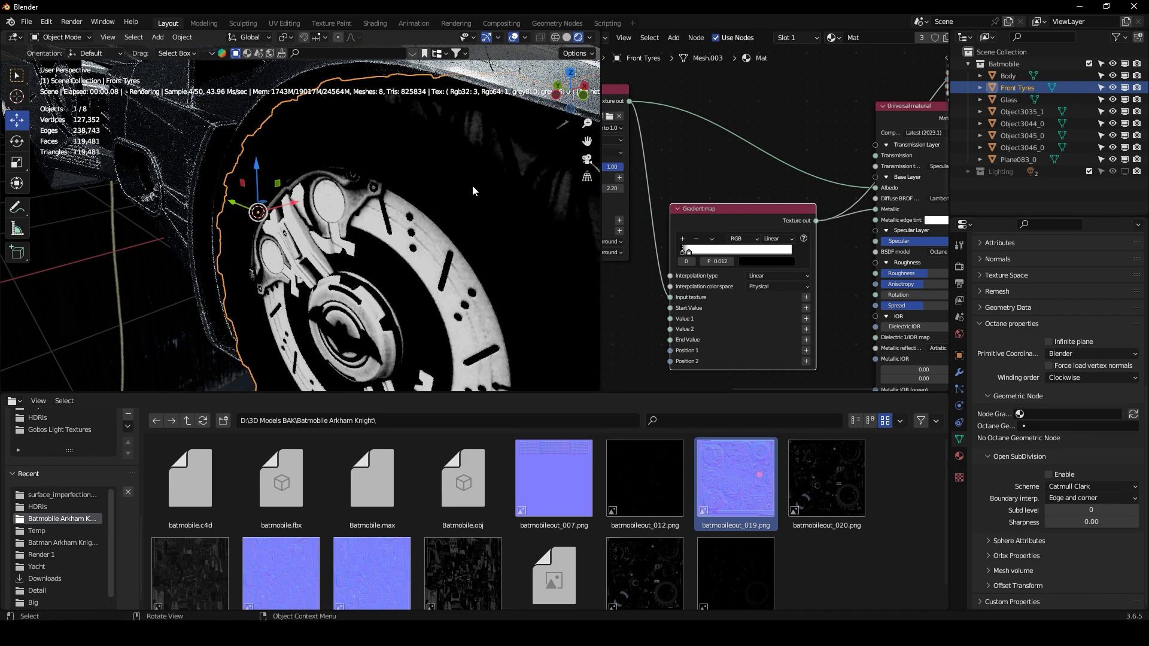
Step: Restore the full Universal material preview and inspect the front wheel with the metallic mask applied
scroll(473, 189, down, 5)
middle_drag(773, 157, 688, 160)
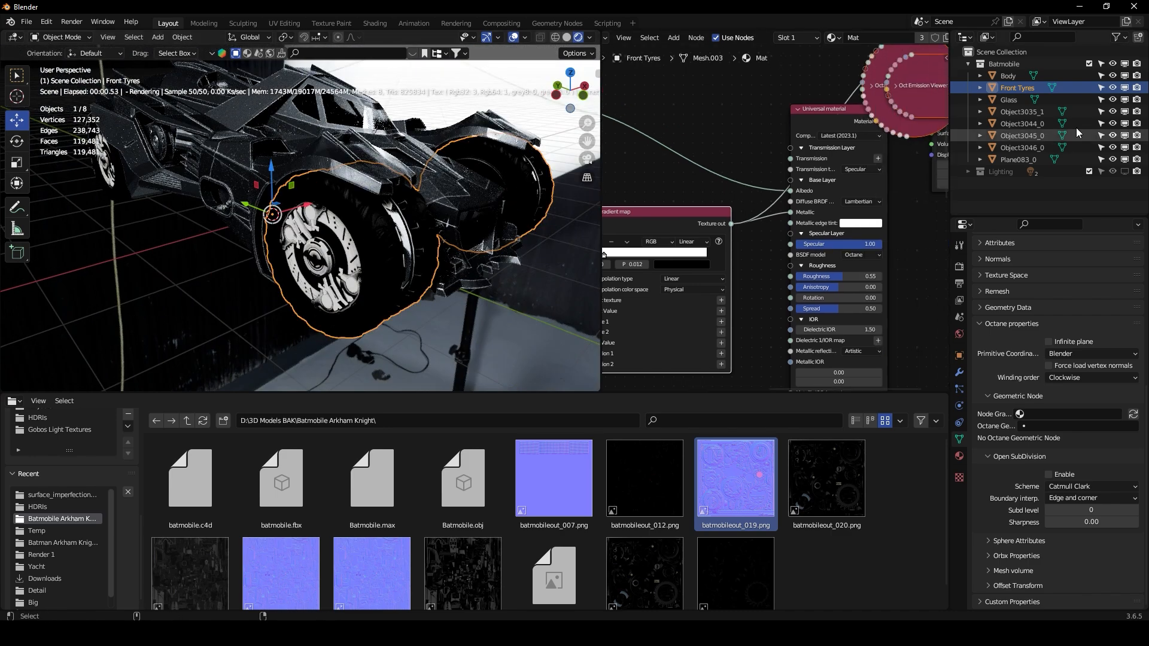
scroll(449, 210, up, 6)
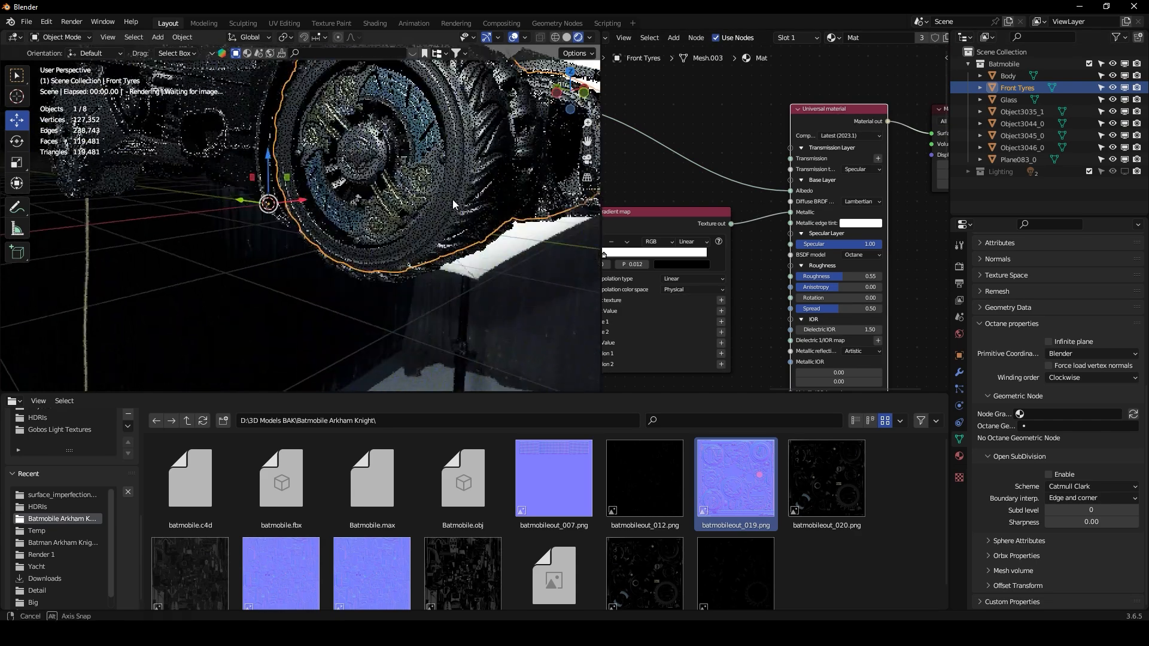
scroll(766, 207, down, 2)
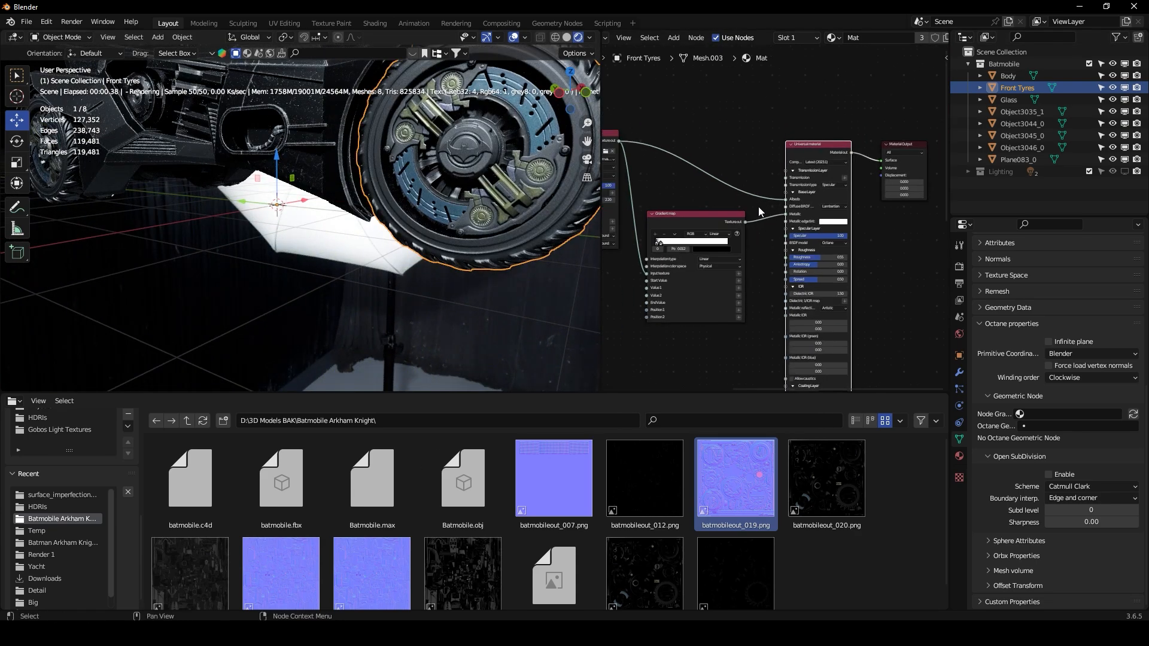
Step: Hide the metallic Gradient map's unused sockets and arrange it and the Wheels_D image above the Wheels_R image
click(679, 223)
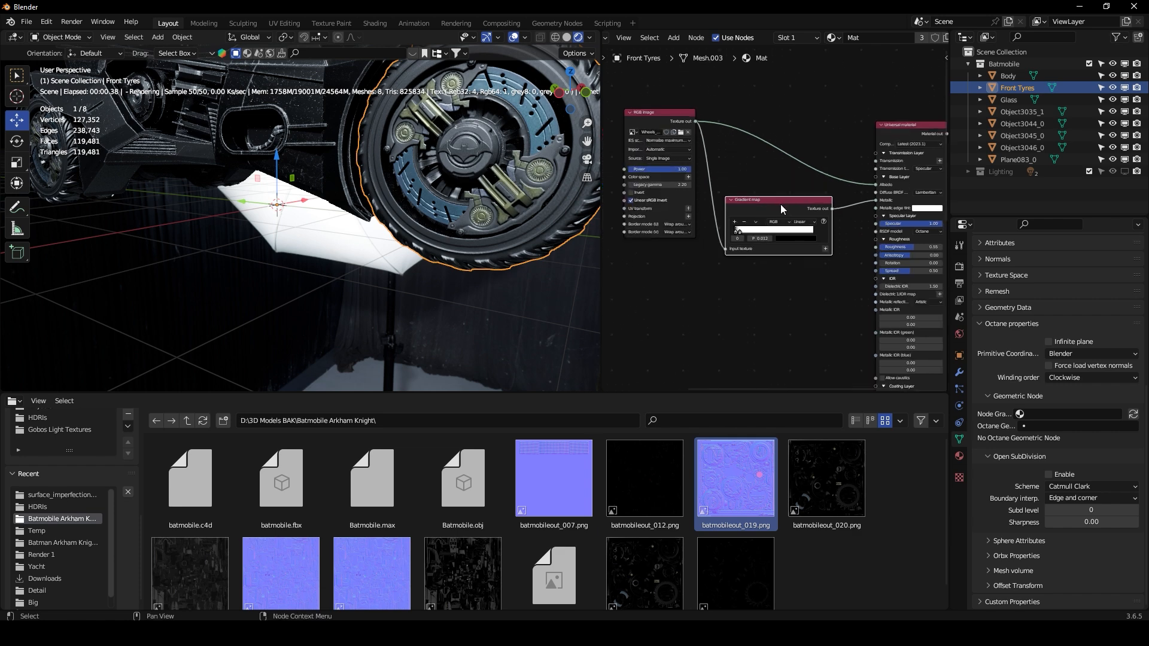
scroll(766, 215, down, 3)
scroll(744, 251, up, 3)
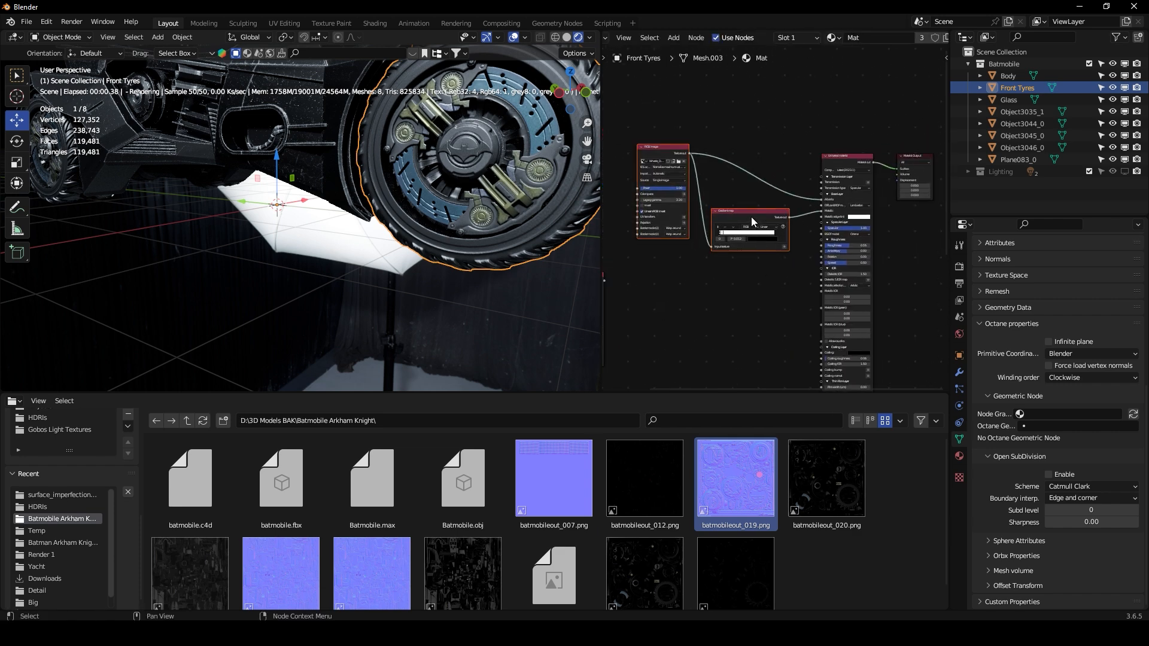
middle_drag(671, 258, 746, 260)
drag(676, 317, 665, 275)
drag(706, 135, 824, 243)
drag(811, 208, 755, 159)
Step: Add a Mix texture node and connect its output to the Universal material's Roughness input
key(shift+a)
click(780, 242)
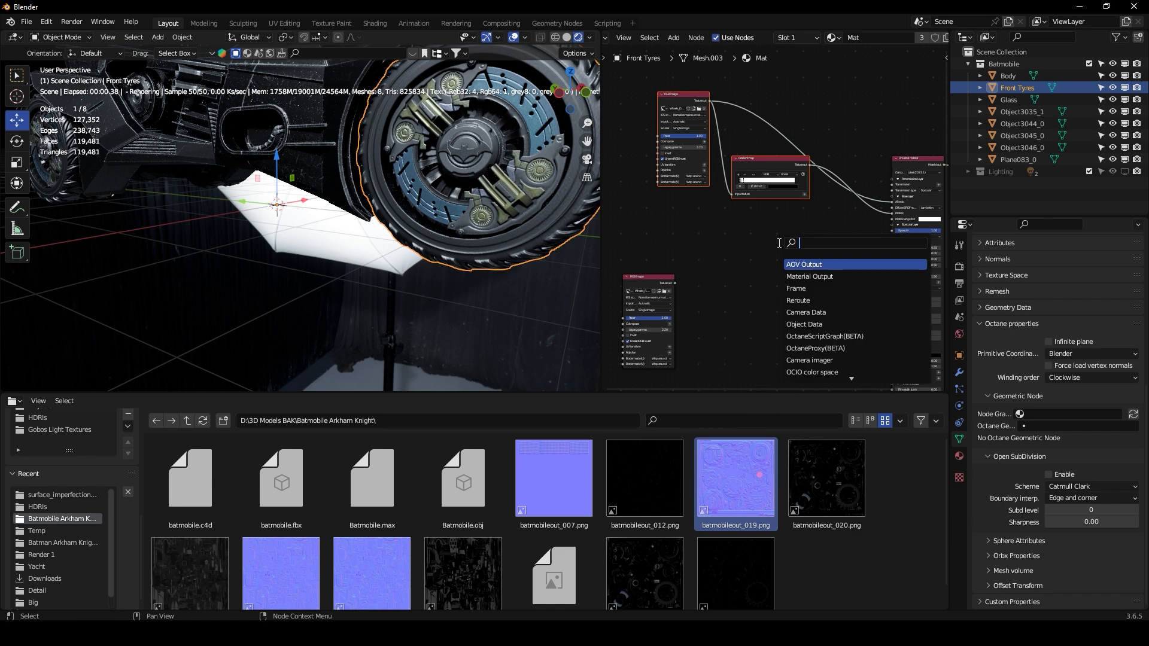
click(807, 264)
click(806, 265)
scroll(837, 261, up, 2)
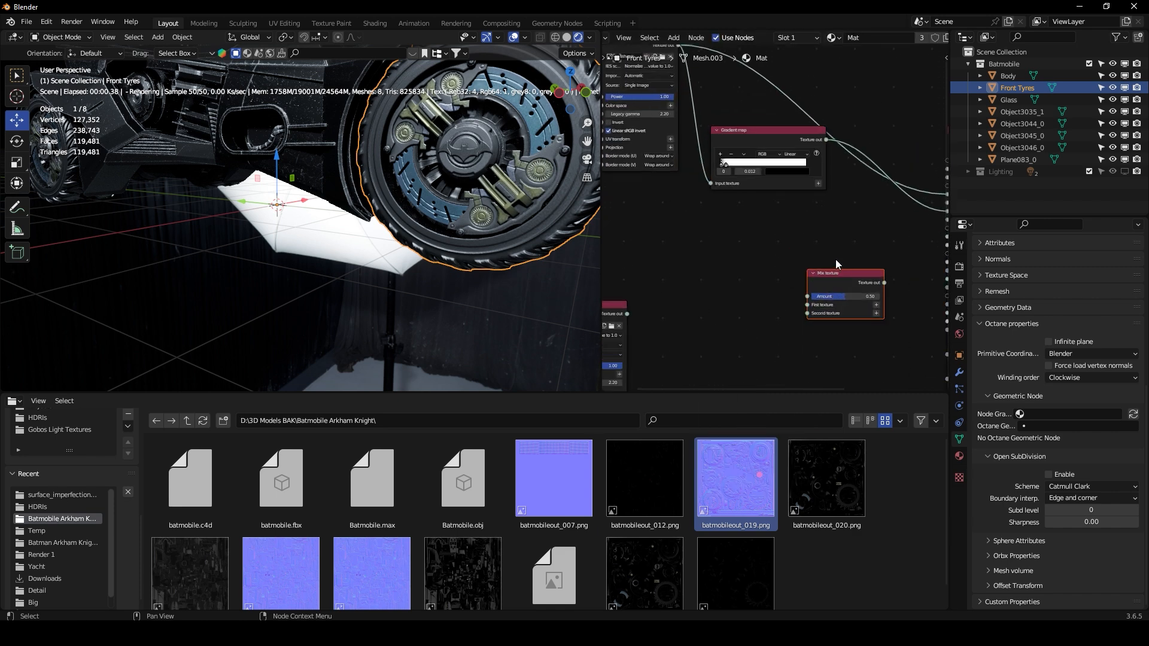
drag(826, 264, 856, 254)
middle_drag(664, 308, 811, 285)
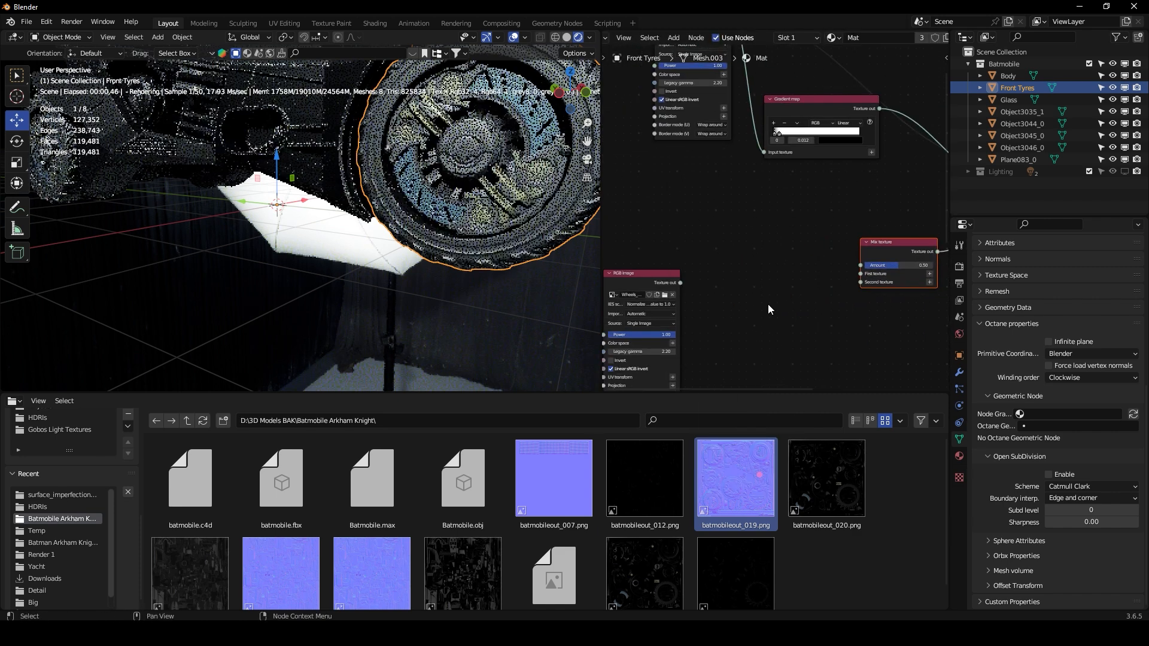
Step: Connect Wheels_R to the Mix texture's First texture and Wheels_D to its Second texture, joining the Wheels_D links through a reroute
drag(637, 272, 746, 225)
scroll(796, 259, down, 2)
drag(745, 82, 683, 99)
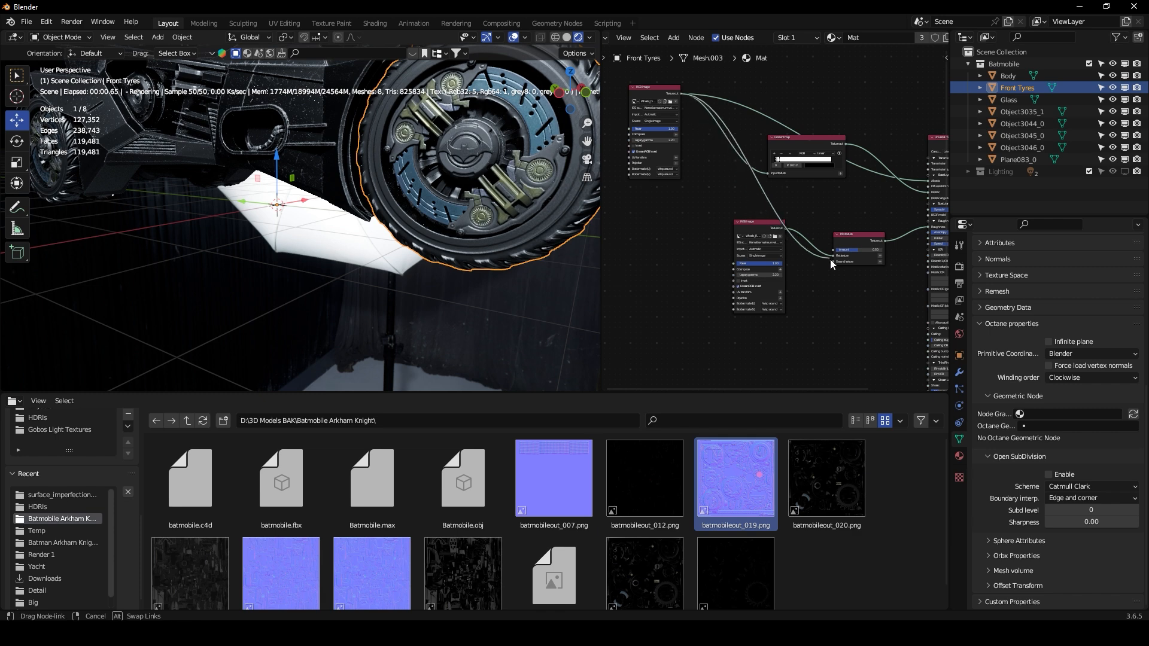
shift+right_drag(743, 86, 693, 200)
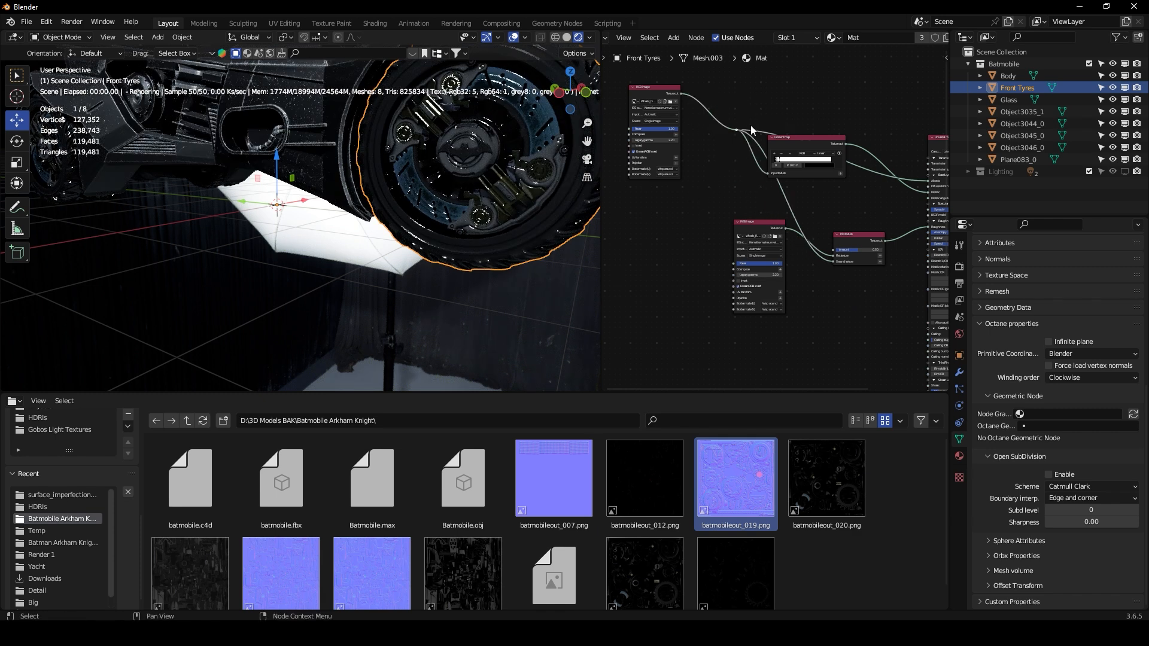
drag(704, 203, 704, 206)
Step: Preview the Mix texture on the tyre and set its Amount to 0.61
middle_drag(828, 222, 737, 228)
scroll(750, 244, up, 4)
ctrl+shift+click(776, 253)
middle_drag(489, 227, 461, 239)
mouse_move(780, 267)
mouse_down()
mouse_move(740, 267)
mouse_move(797, 267)
mouse_move(734, 267)
mouse_move(790, 268)
mouse_move(772, 267)
mouse_up()
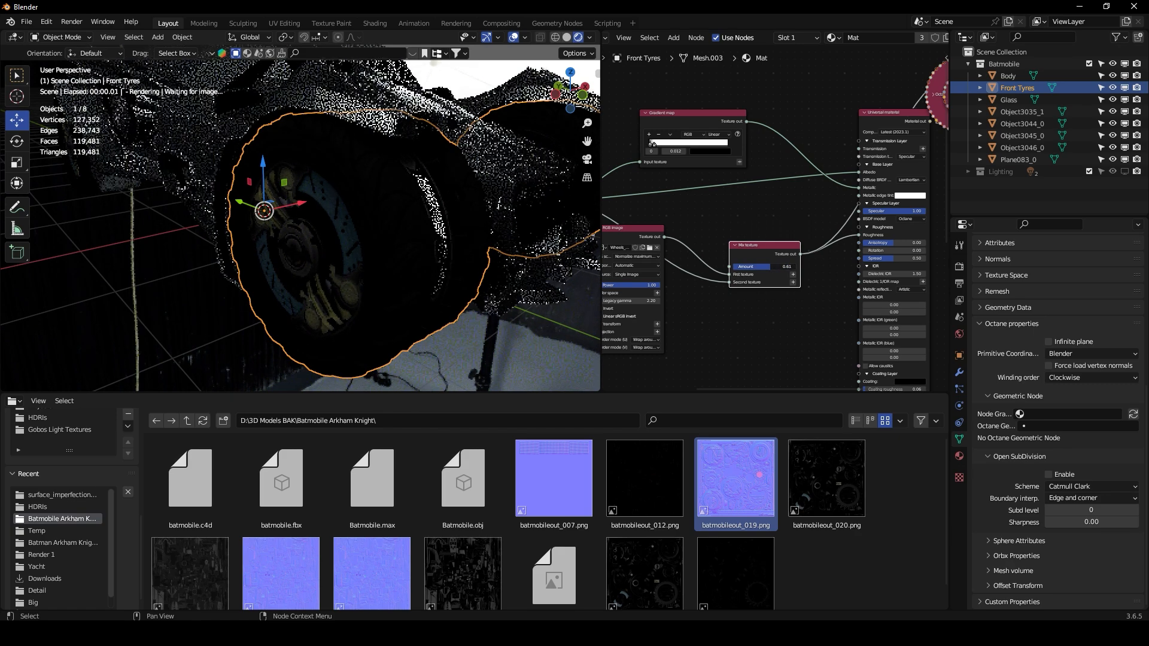
Step: Insert a Gradient map between the Wheels_R image and the Mix texture and move its white stop to 0.045
middle_drag(738, 248, 806, 253)
drag(689, 240, 665, 316)
key(shift+a)
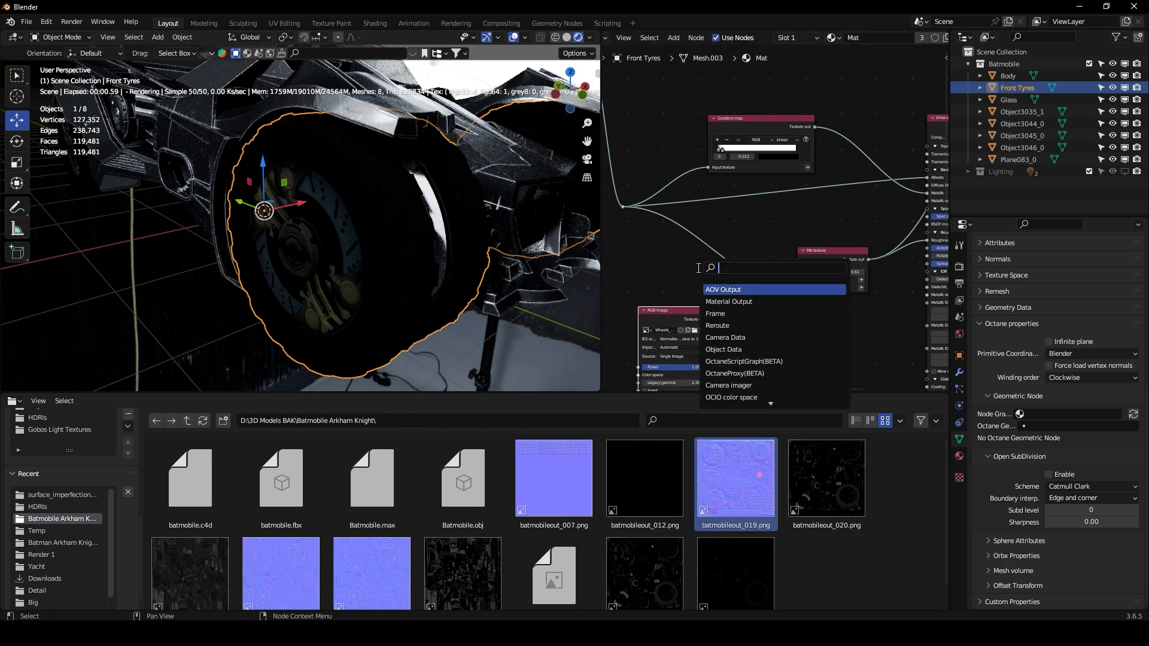
click(755, 297)
click(754, 325)
middle_drag(754, 325, 709, 273)
scroll(709, 273, up, 2)
drag(764, 304, 661, 310)
scroll(659, 311, down, 4)
middle_drag(656, 313, 737, 301)
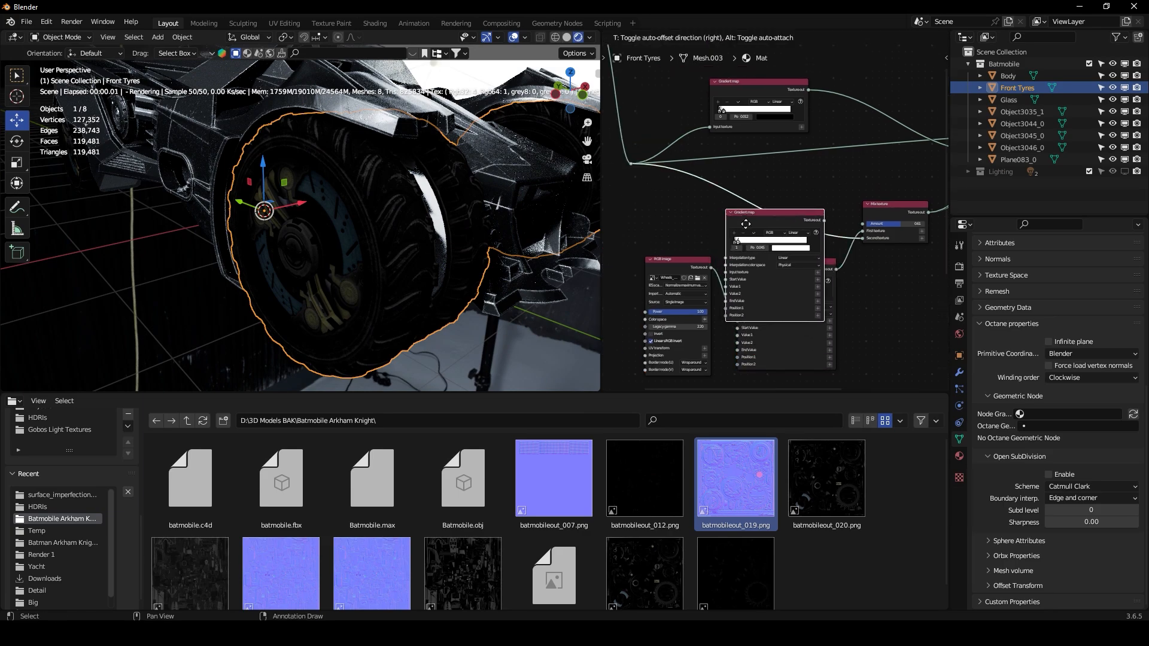
Step: Insert a copy of the Gradient map on the Wheels_D link to the Mix texture, running white to black with the black stop at 0.021
click(748, 219)
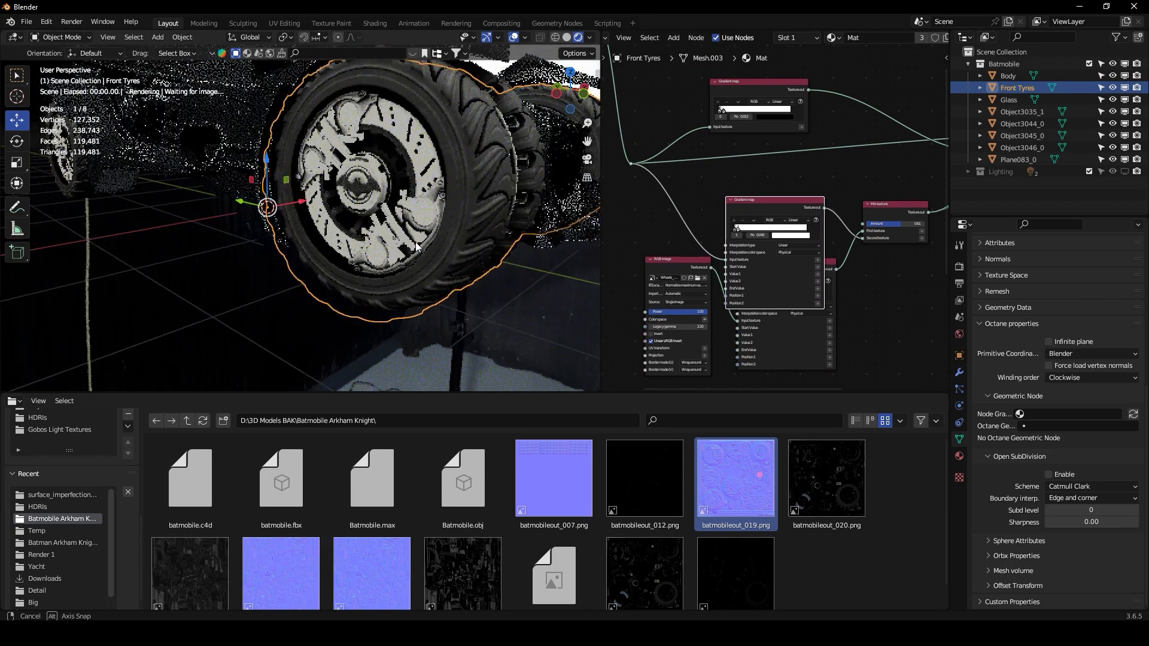
scroll(735, 239, up, 2)
drag(754, 242, 710, 244)
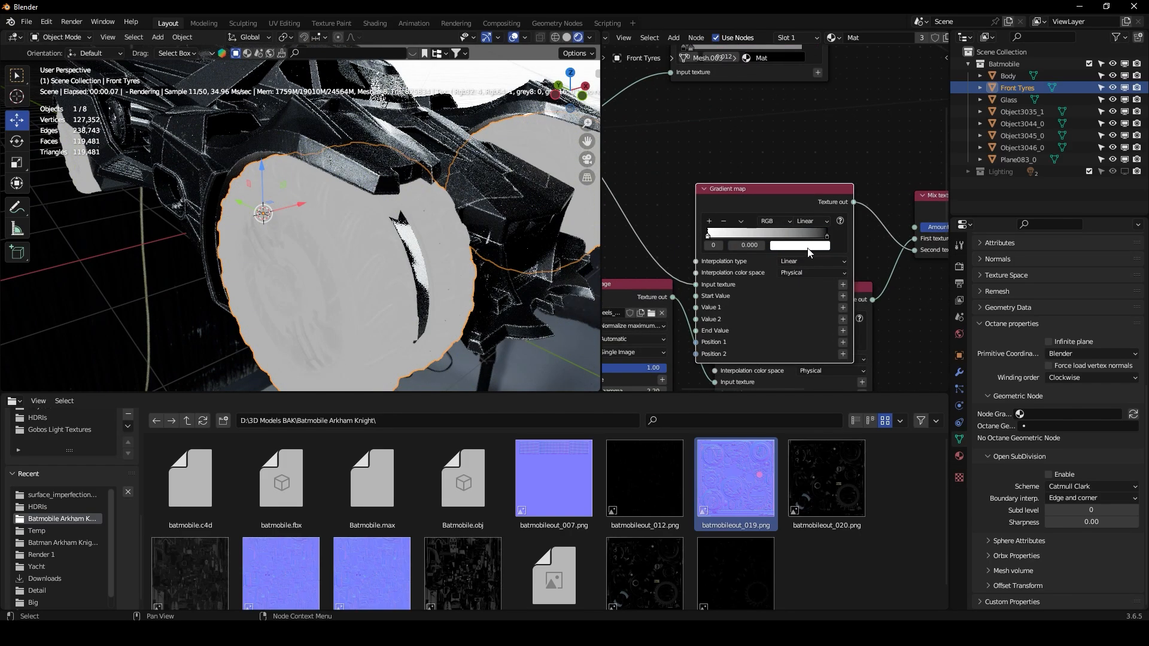
drag(828, 238, 703, 238)
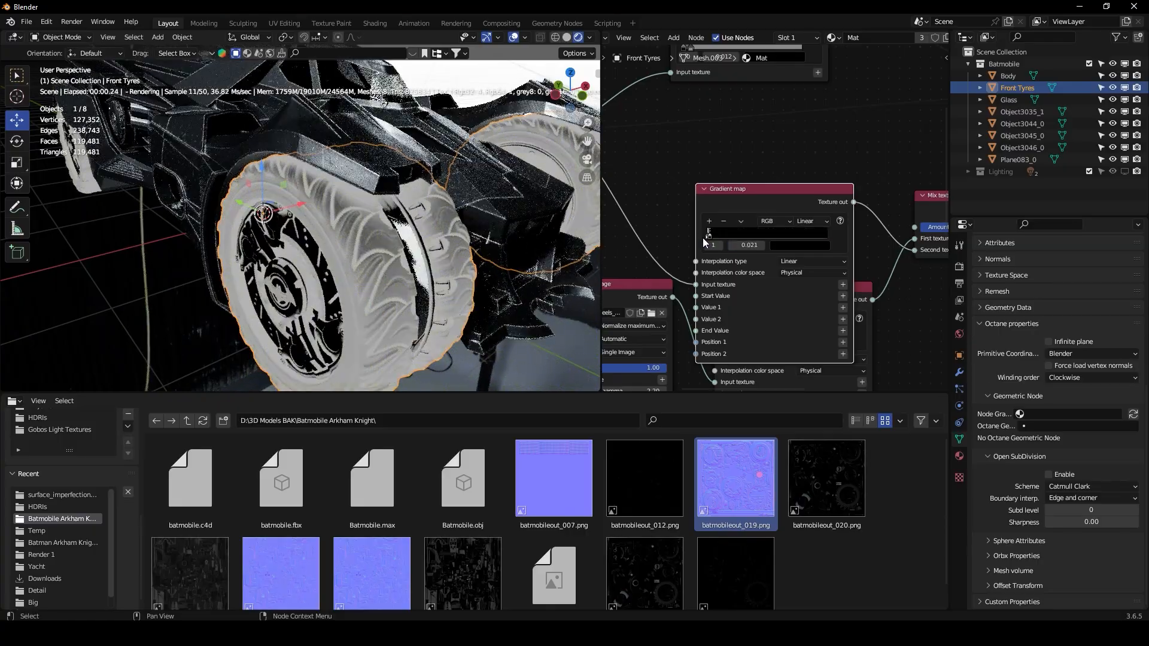
Step: Lighten the black stop of the Wheels_D roughness Gradient map to a grey with Value 0.146
middle_drag(519, 258, 571, 239)
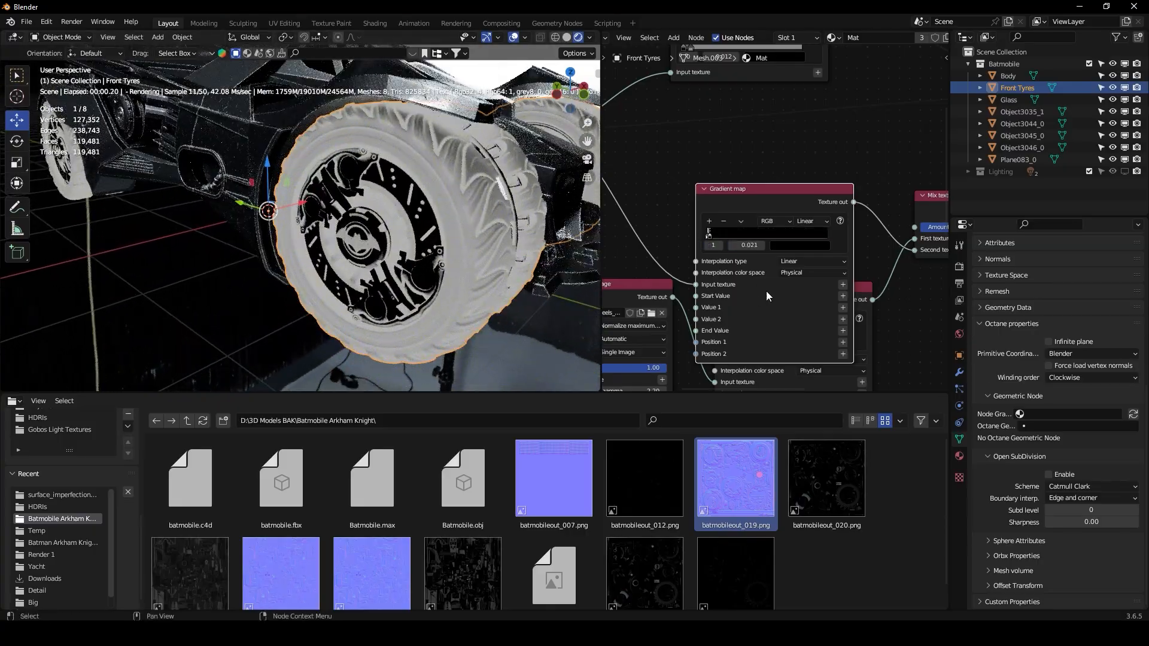
click(776, 246)
drag(802, 220, 818, 219)
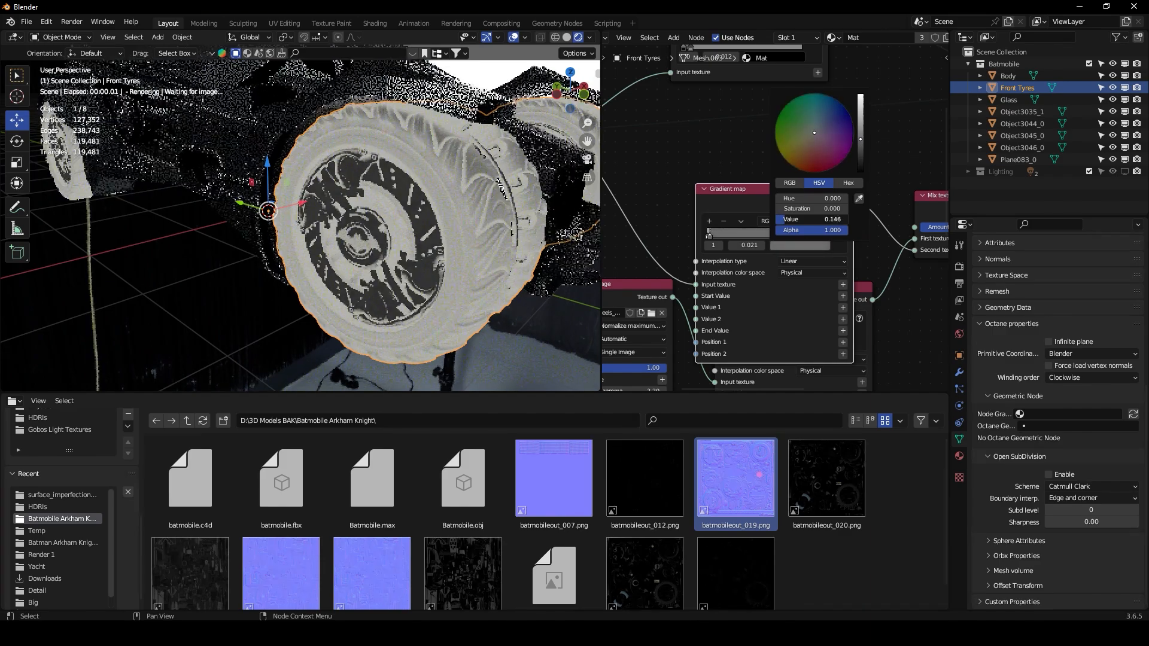
Step: Preview the full Universal material and inspect the tyre tread's roughness up close
scroll(736, 263, down, 3)
middle_drag(755, 263, 621, 303)
middle_drag(780, 235, 668, 254)
ctrl+shift+click(838, 123)
mouse_move(476, 188)
middle_down()
mouse_move(475, 178)
mouse_move(493, 183)
mouse_move(478, 186)
middle_up()
scroll(490, 187, up, 3)
scroll(688, 261, down, 1)
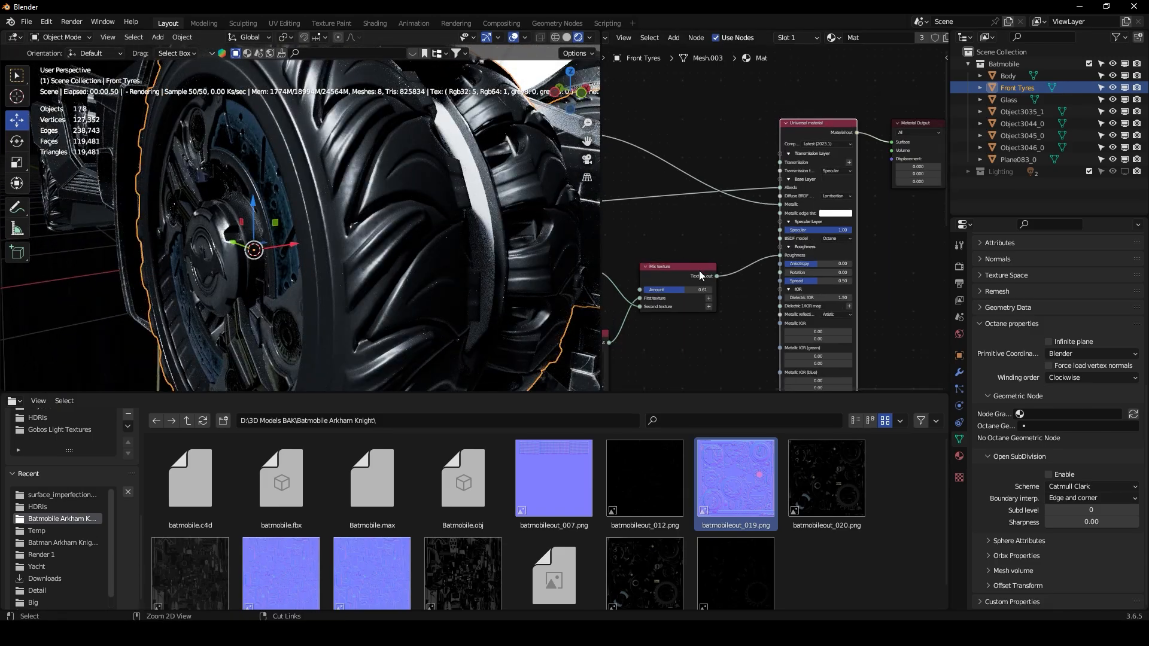
Step: Set the Mix texture's Amount to 0.56 and preview the mix on both front tyres
drag(695, 290, 691, 290)
ctrl+shift+click(704, 275)
middle_drag(704, 275, 758, 289)
scroll(425, 189, down, 4)
middle_drag(426, 189, 397, 195)
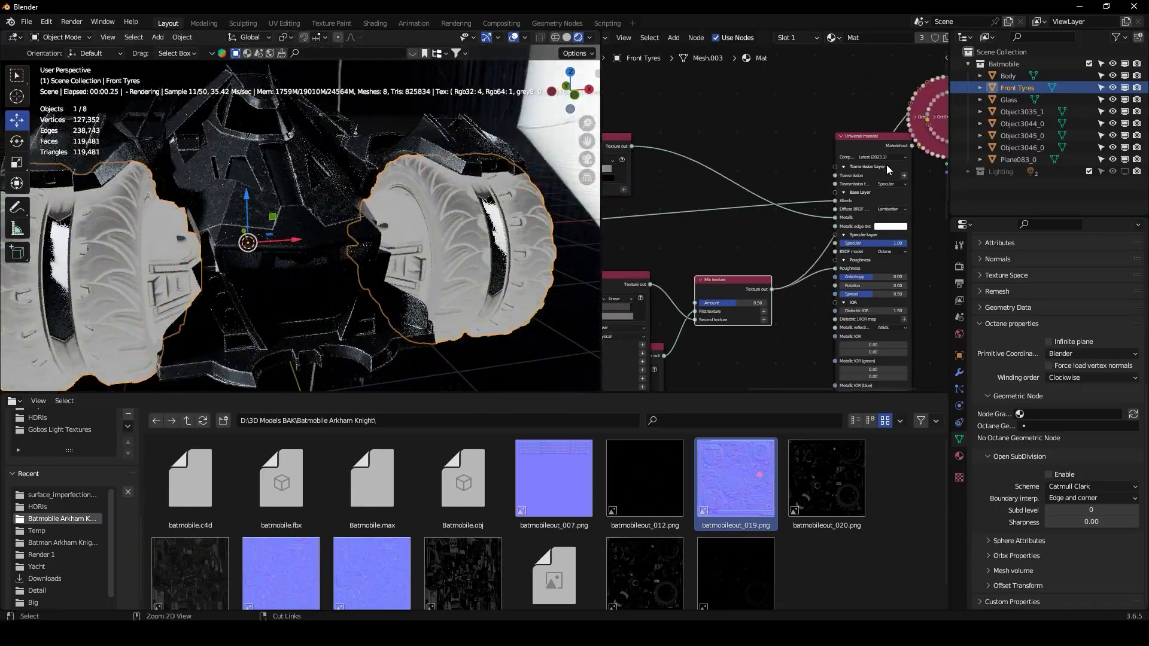
Step: Hide the unused sockets of the Wheels_D roughness Gradient map and move its grey stop to 0.058
middle_drag(666, 248, 810, 182)
scroll(726, 216, up, 1)
click(726, 217)
key(ctrl+h)
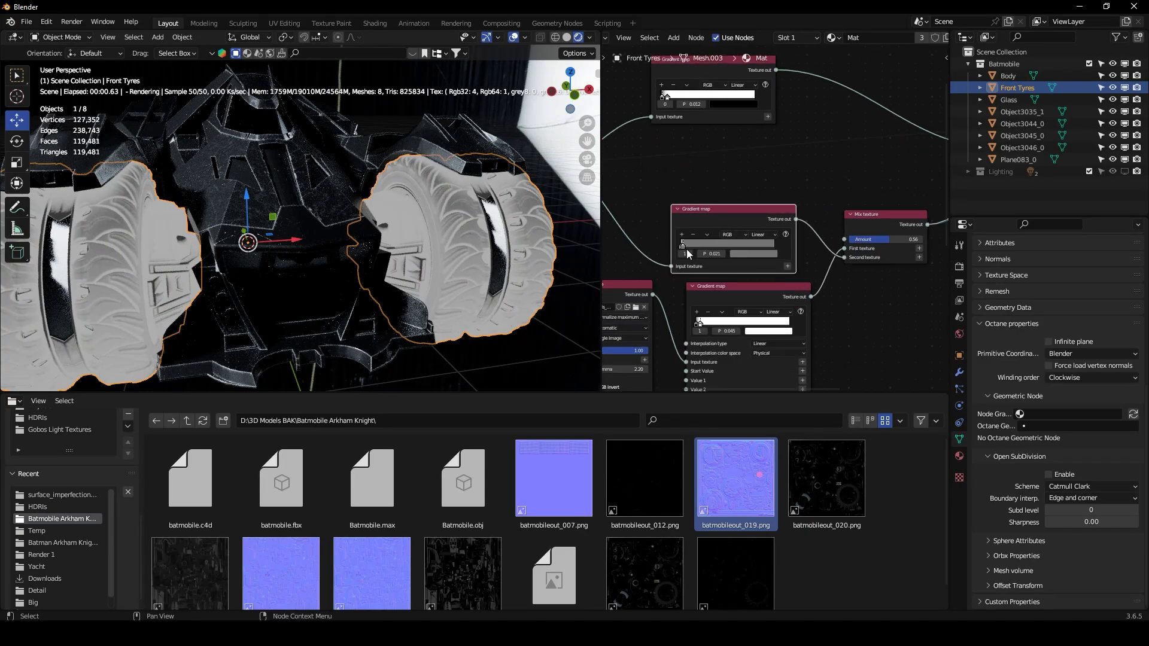
mouse_move(684, 244)
mouse_down()
mouse_move(753, 246)
mouse_move(681, 245)
mouse_up()
middle_drag(423, 230, 486, 235)
scroll(651, 256, up, 2)
drag(651, 256, 651, 257)
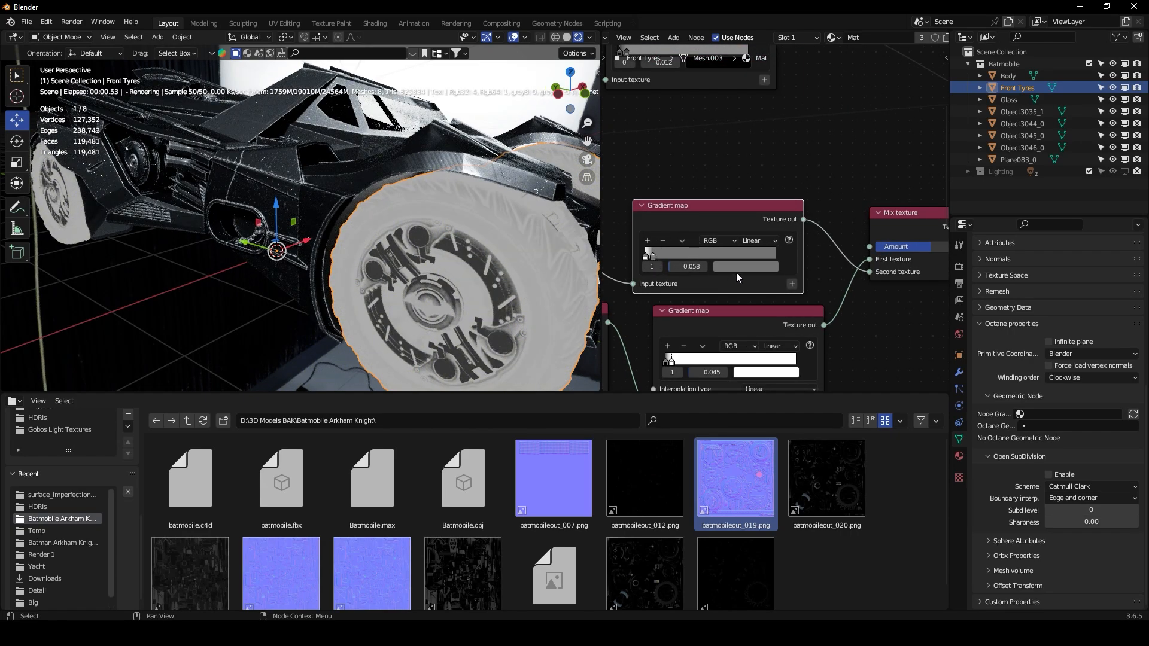
Step: Set the Mix texture's Amount to 0.67 while checking its effect on the wheel
middle_drag(845, 284, 809, 239)
drag(895, 201, 866, 202)
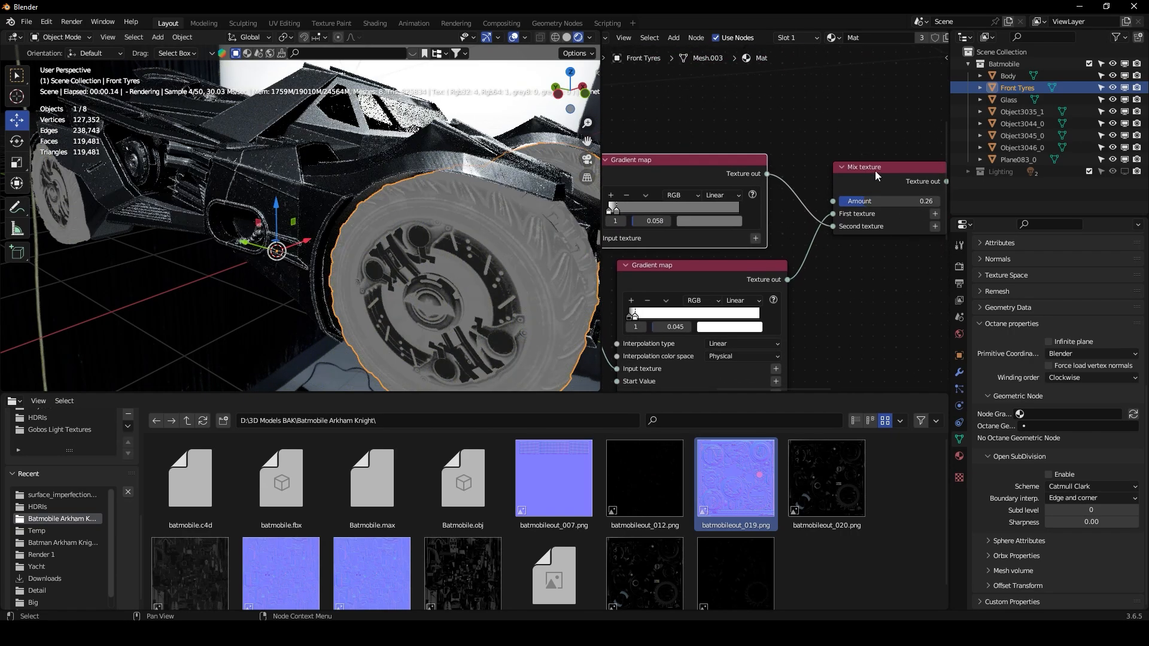
middle_drag(904, 178, 888, 181)
ctrl+shift+click(888, 181)
drag(868, 204, 891, 204)
Step: Return to the Universal material preview, show the Lighting collection, and hide the viewport overlays to check the car
scroll(885, 207, down, 4)
middle_drag(885, 207, 663, 304)
ctrl+shift+click(836, 138)
middle_drag(478, 207, 417, 189)
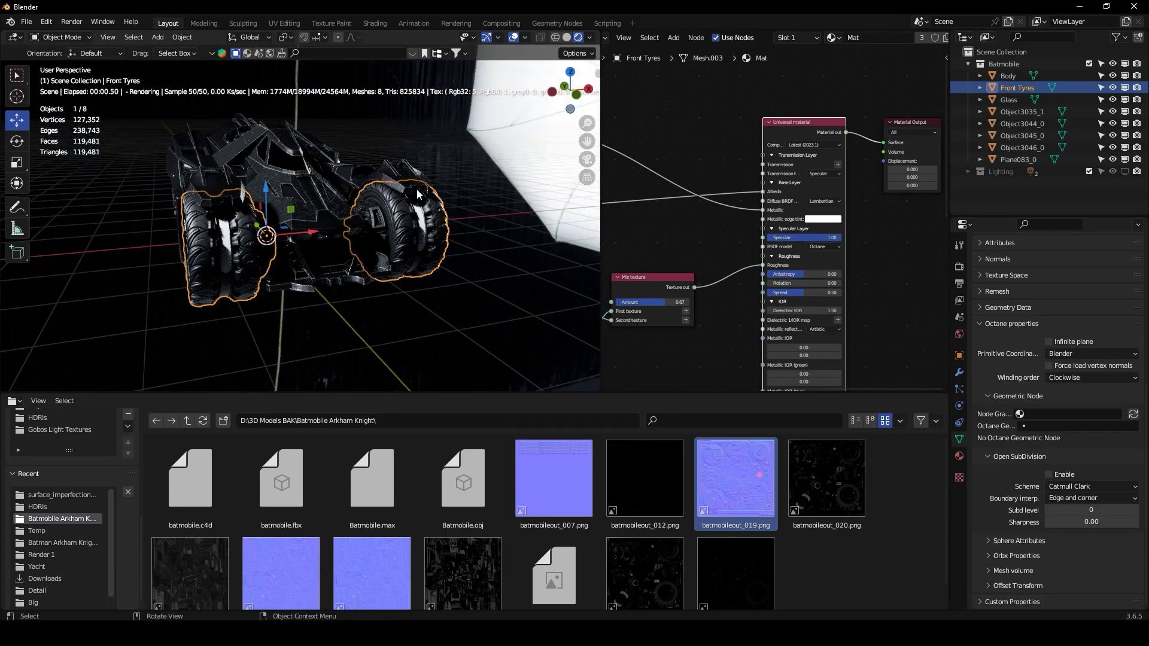
middle_drag(417, 188, 336, 276)
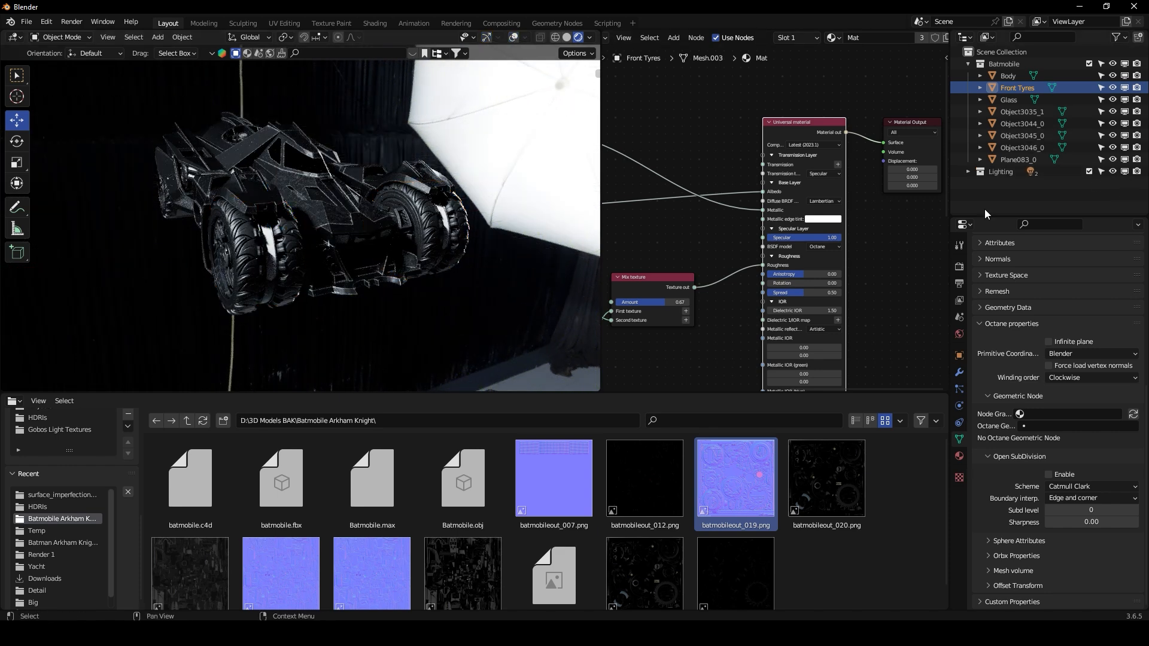
scroll(353, 220, up, 5)
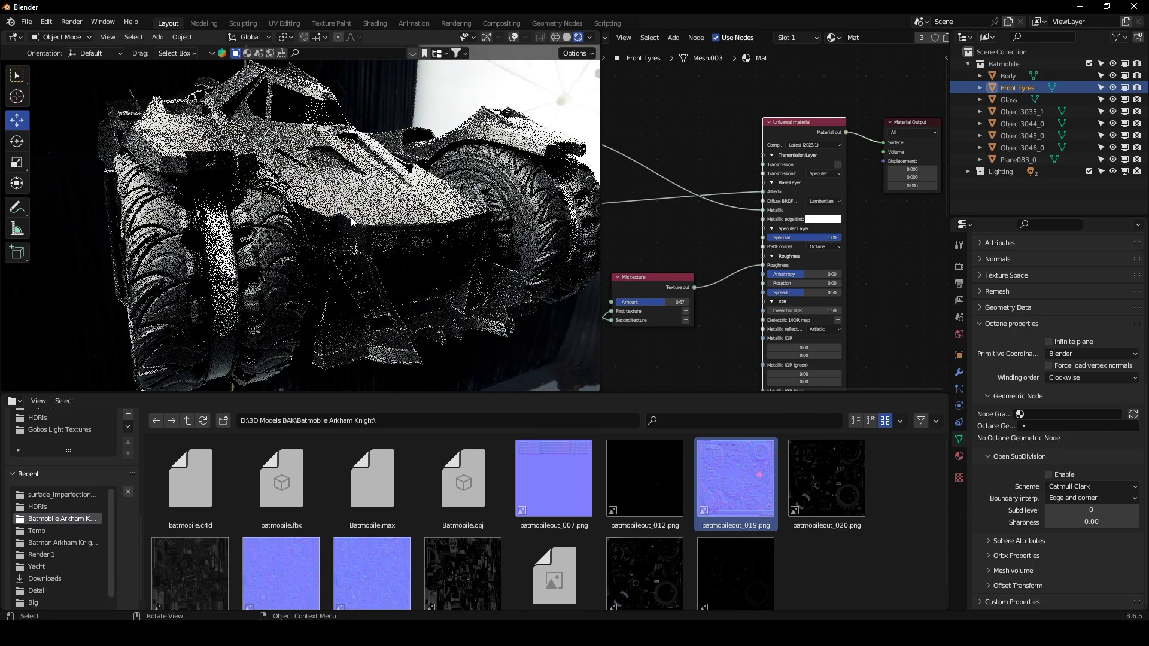
Step: Select the bright strip between the front tyre treads and toggle its viewport visibility to identify the part
click(196, 250)
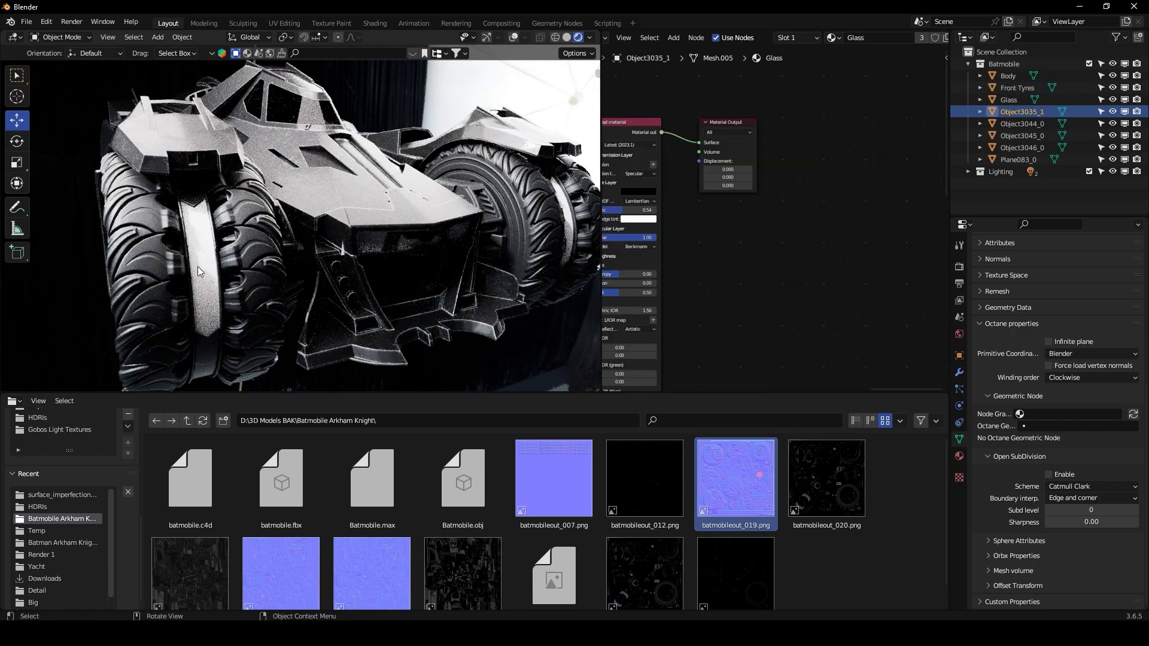
middle_drag(815, 172, 873, 173)
middle_drag(296, 238, 323, 237)
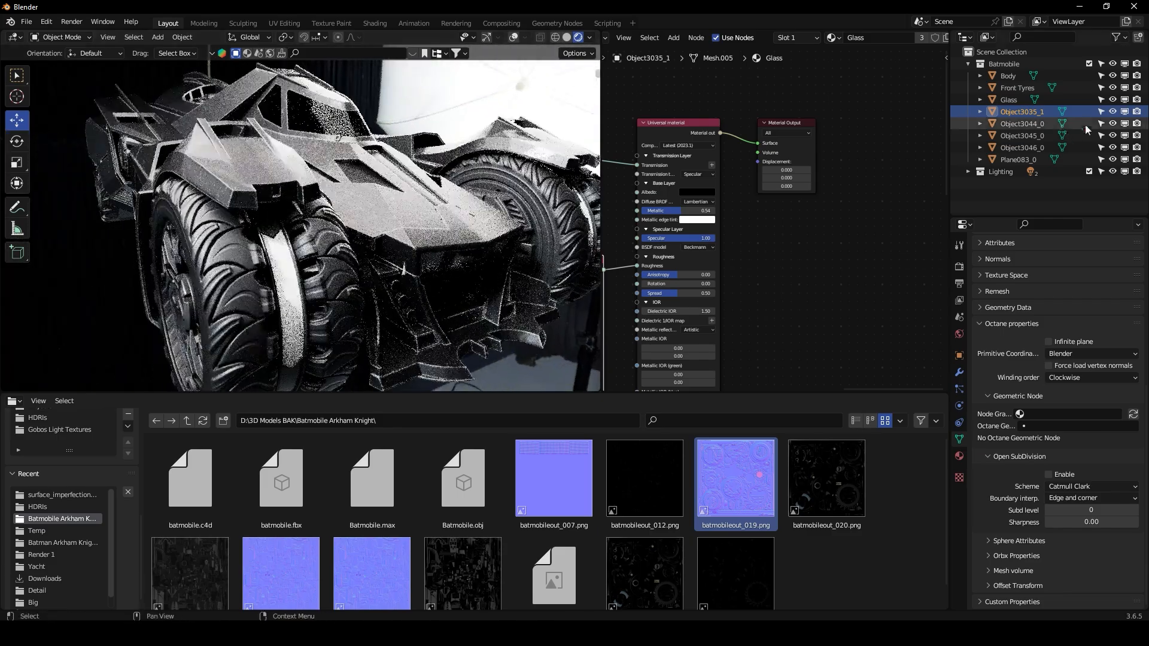
middle_drag(908, 75, 918, 73)
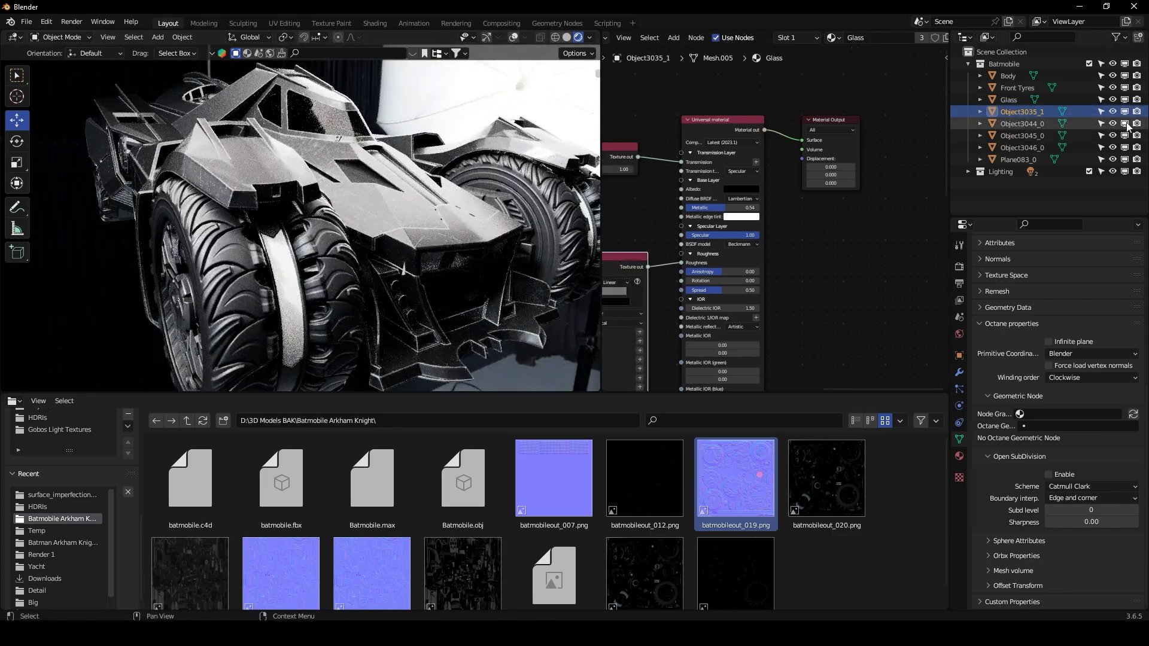
click(1124, 112)
click(1125, 113)
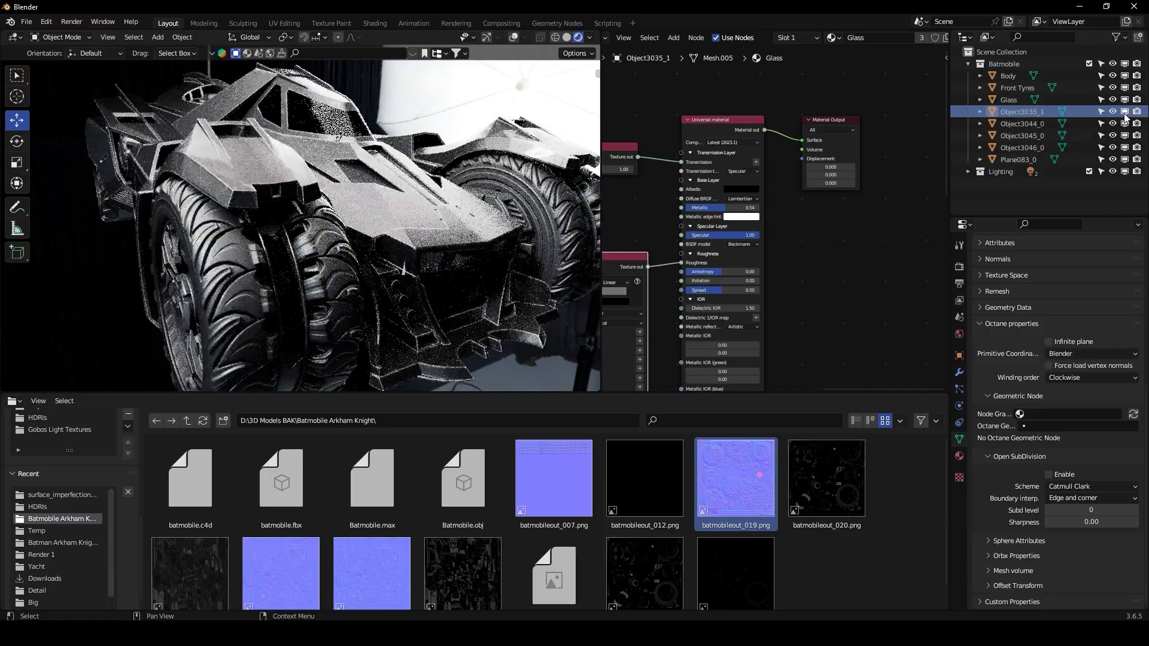
Step: Rename Object3035_1, the strip between the tyre treads, to Tyre Glass and disable it in the viewport
middle_drag(393, 243, 393, 214)
click(308, 209)
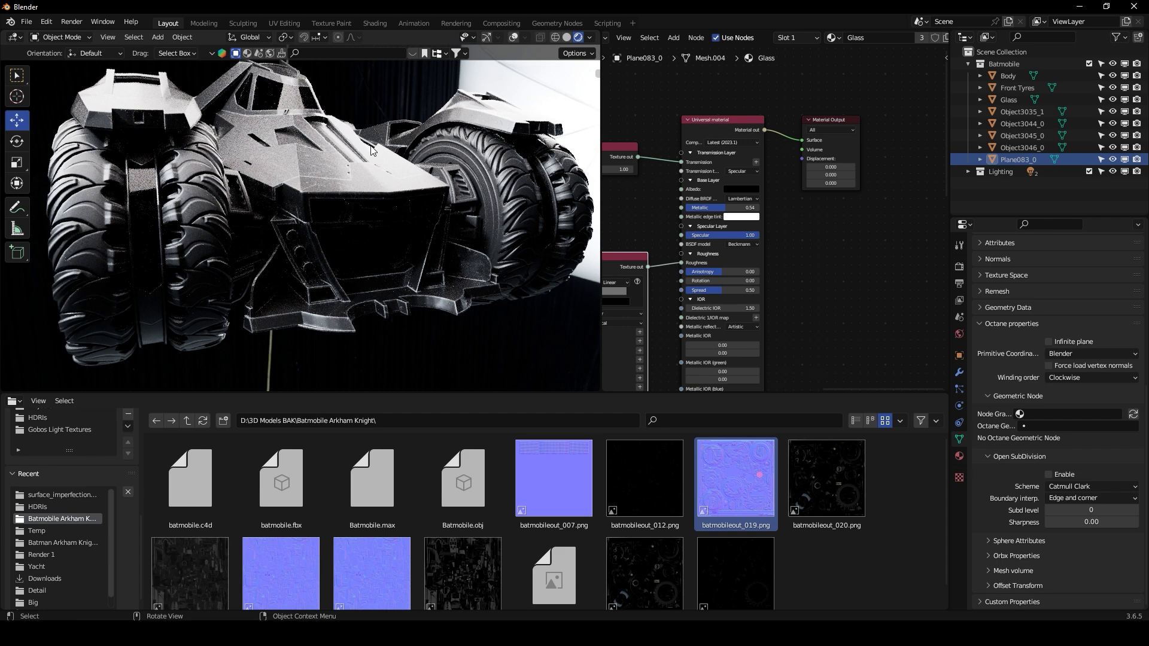
click(137, 193)
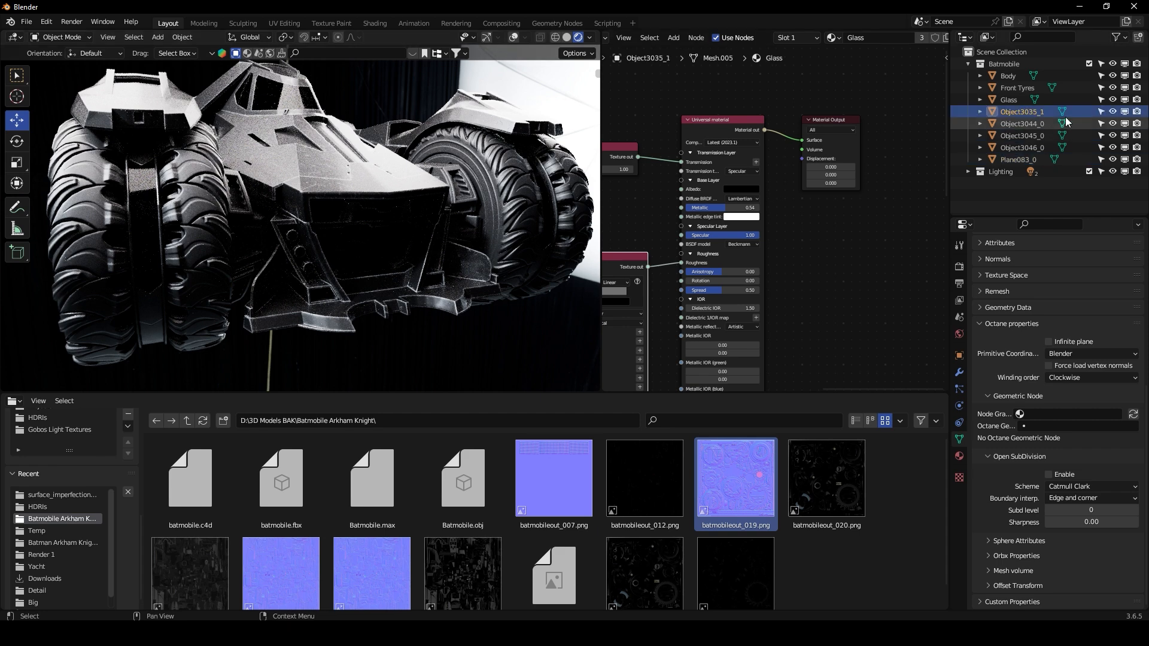
double_click(1038, 113)
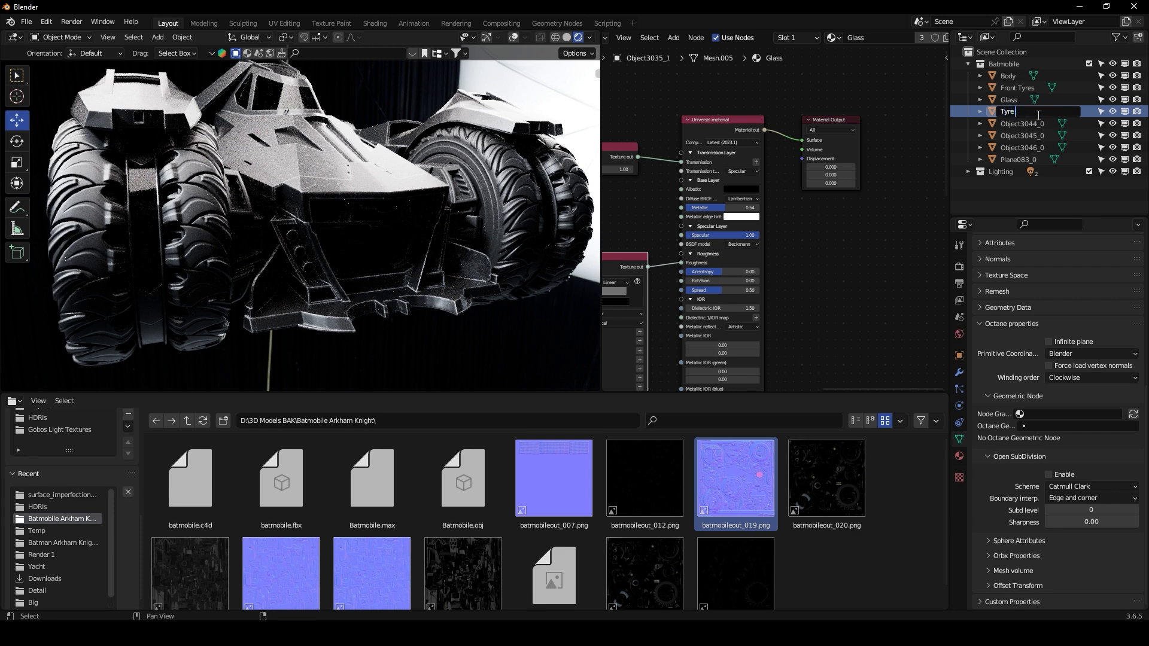
key(Return)
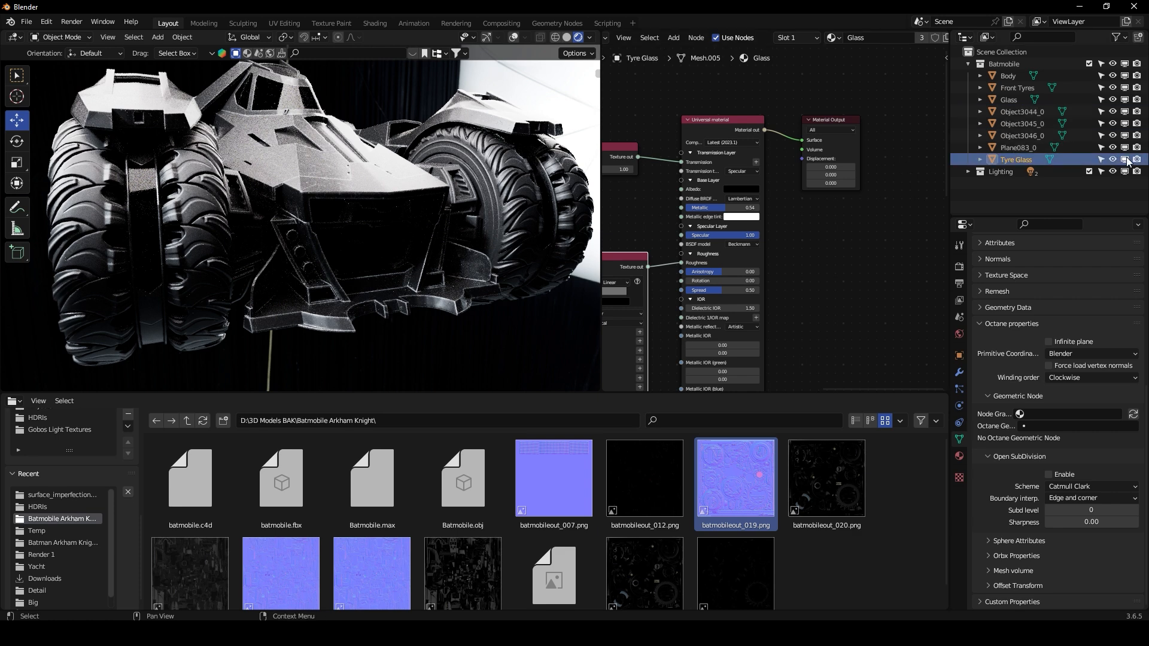
click(329, 213)
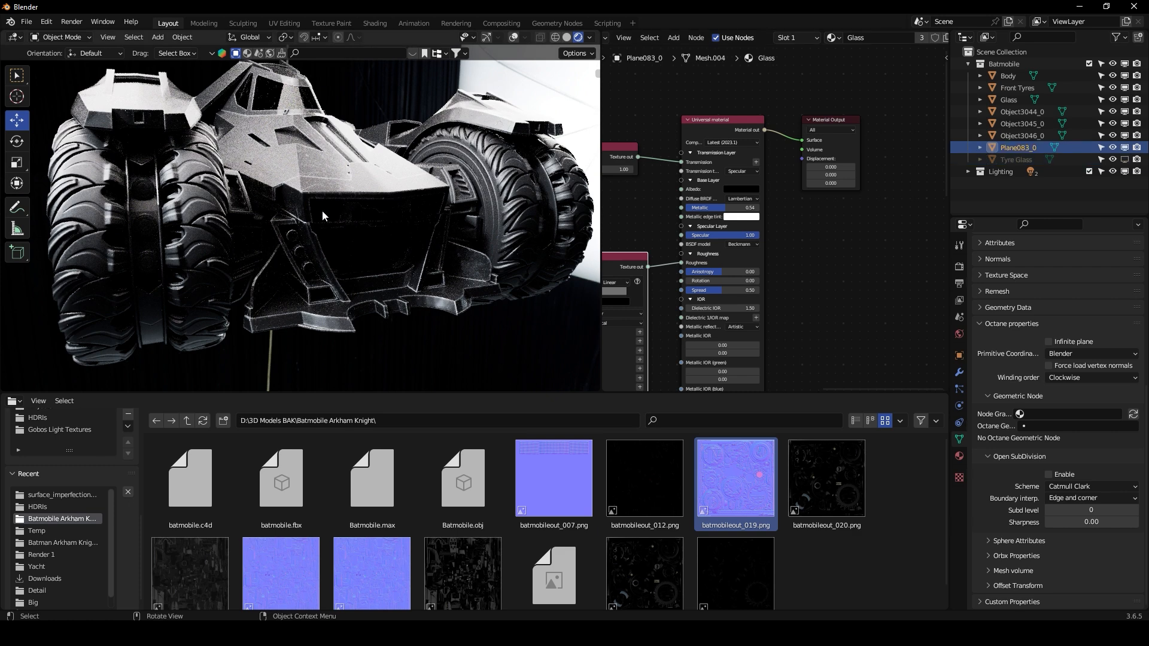
Step: Rename Plane083_0 in the Batmobile collection to Front Glass
double_click(1018, 147)
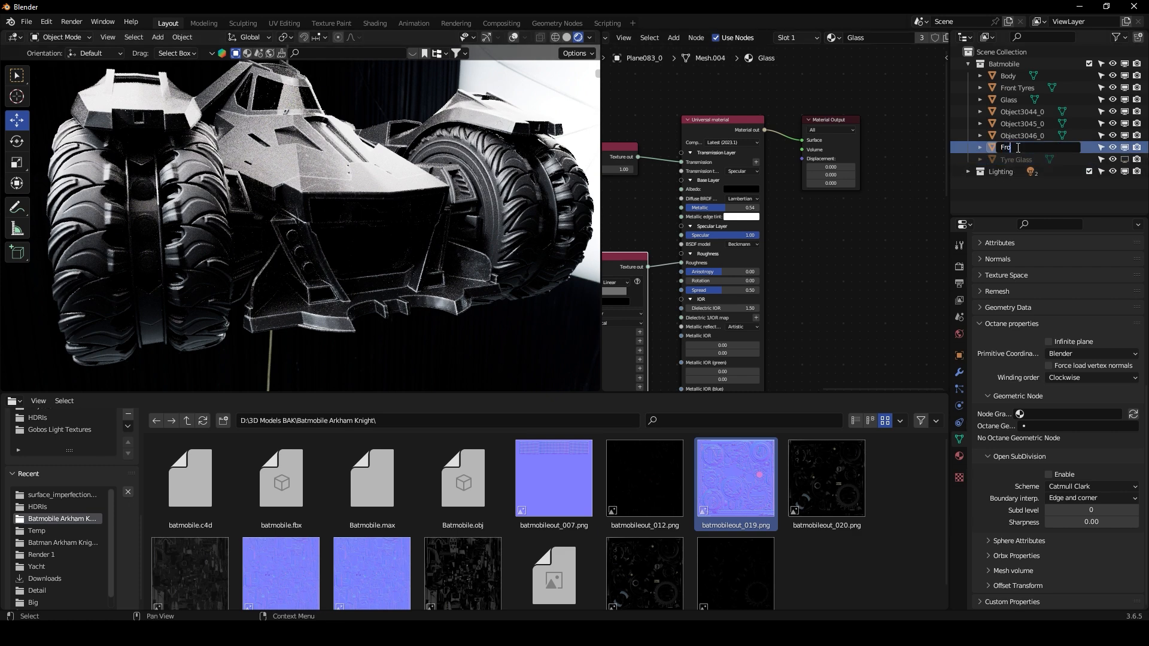
text(Front Glass)
key(Return)
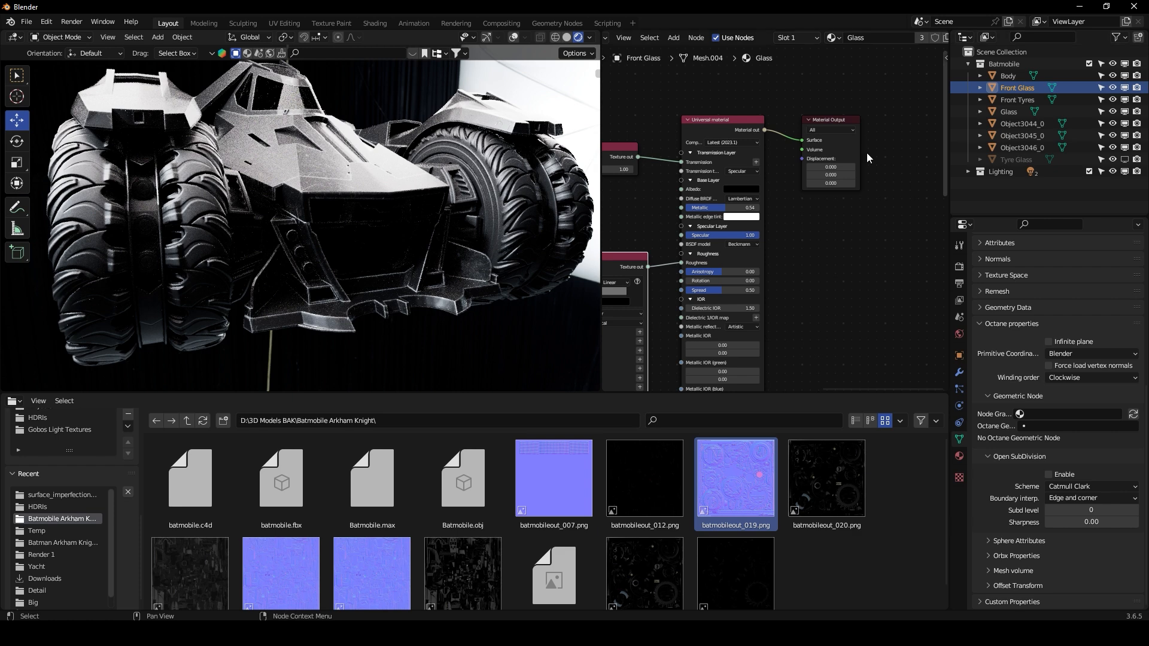
Step: Show the car in solid shading with viewport overlays and a distinct colour per object
click(567, 37)
click(513, 38)
click(589, 37)
click(604, 193)
Step: Toggle the viewport visibility of Front Glass and Tyre Glass to identify the parts, ending with Tyre Glass disabled
click(1124, 88)
click(1124, 88)
click(1123, 160)
click(1123, 159)
click(1123, 160)
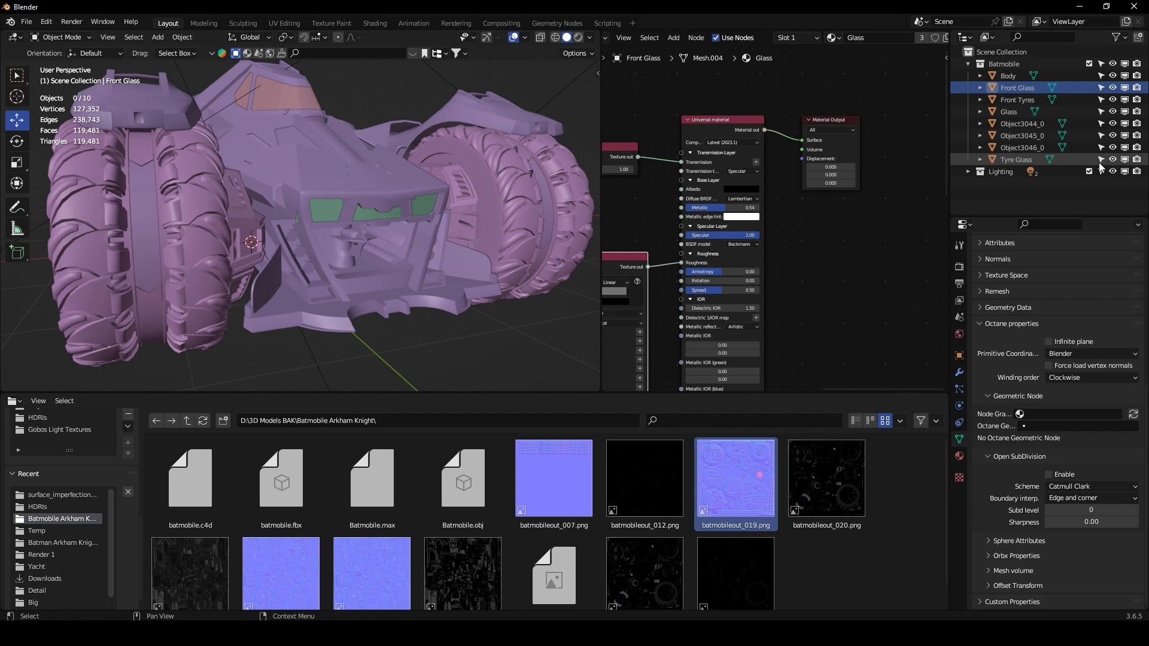
click(1029, 161)
click(1125, 159)
click(1124, 159)
click(1125, 159)
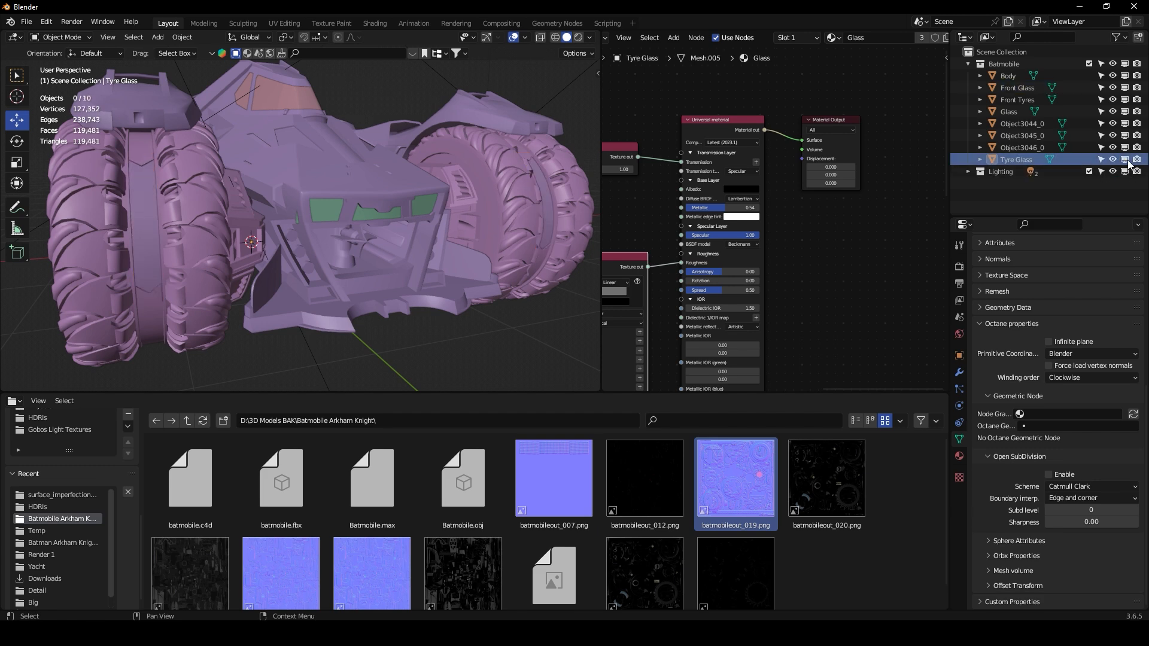
middle_drag(465, 173, 226, 170)
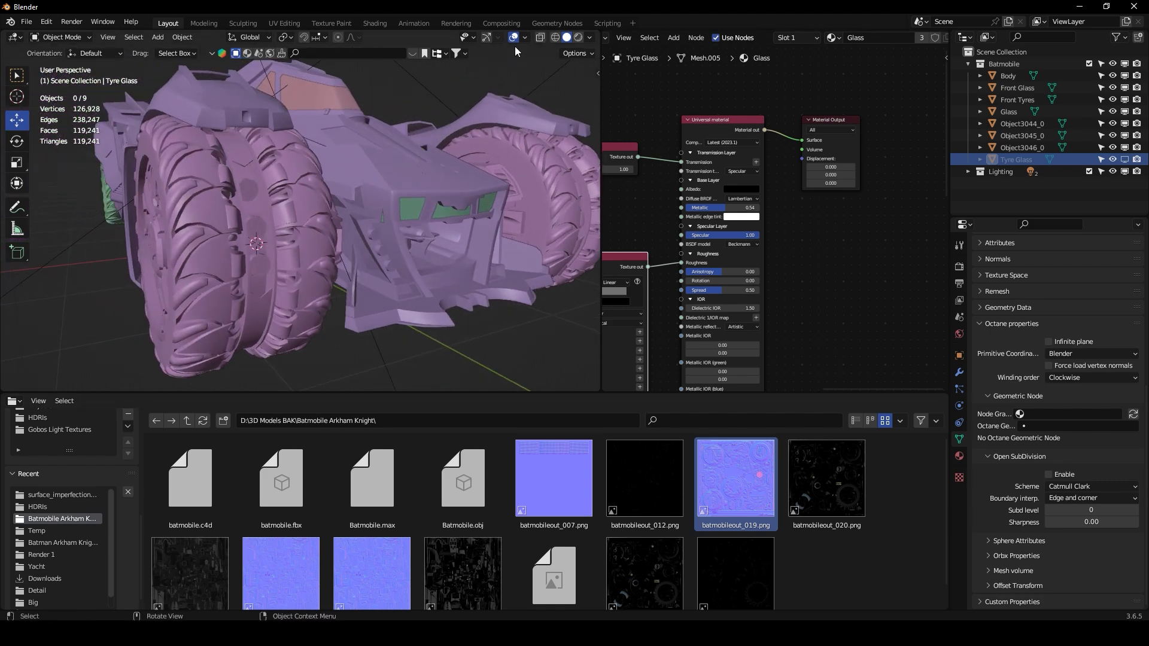
Step: Rename the Front Tyres' material to Tyre and add a second slot with a new material named Blue Emission
click(301, 173)
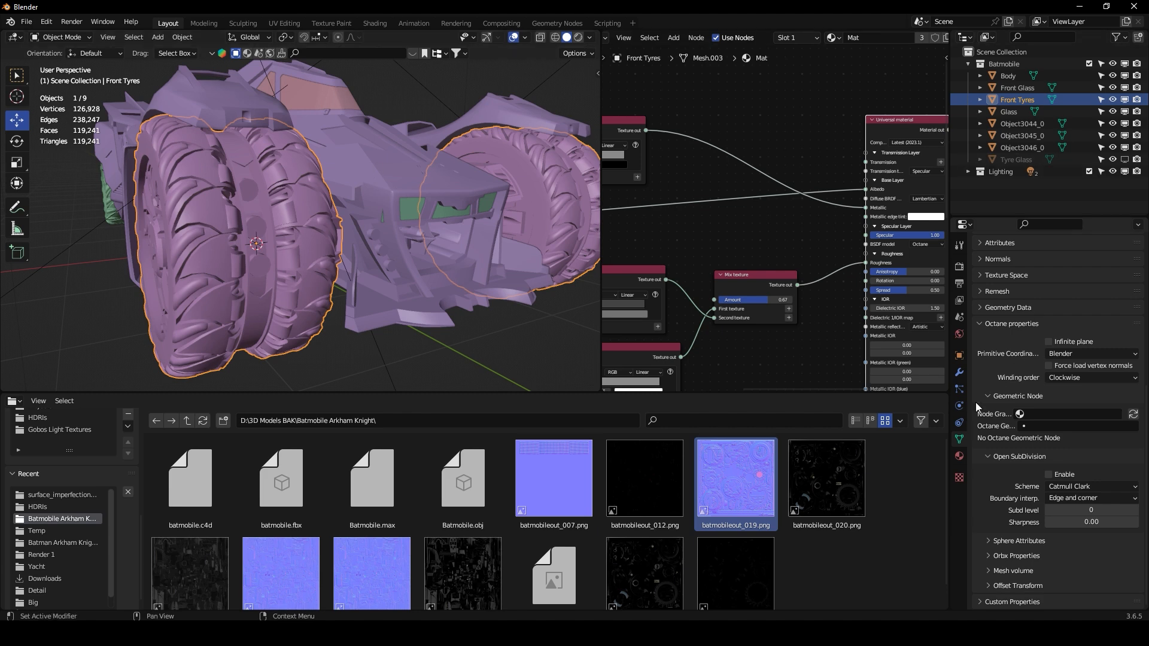
click(960, 457)
scroll(1021, 377, up, 8)
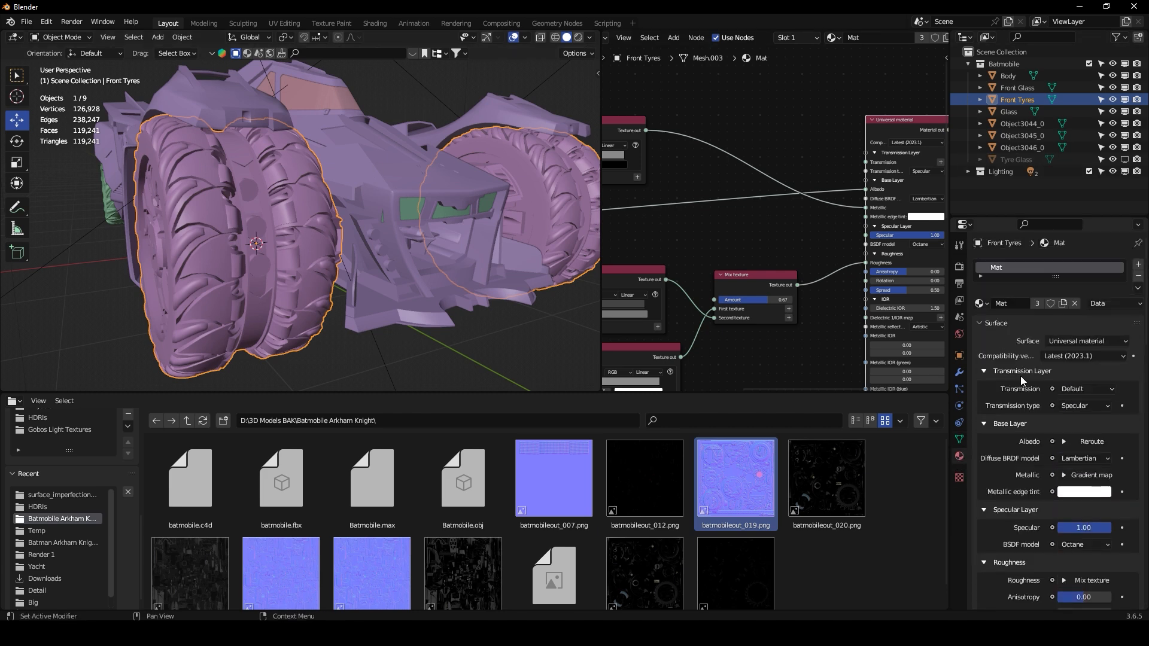
drag(1058, 277, 1063, 347)
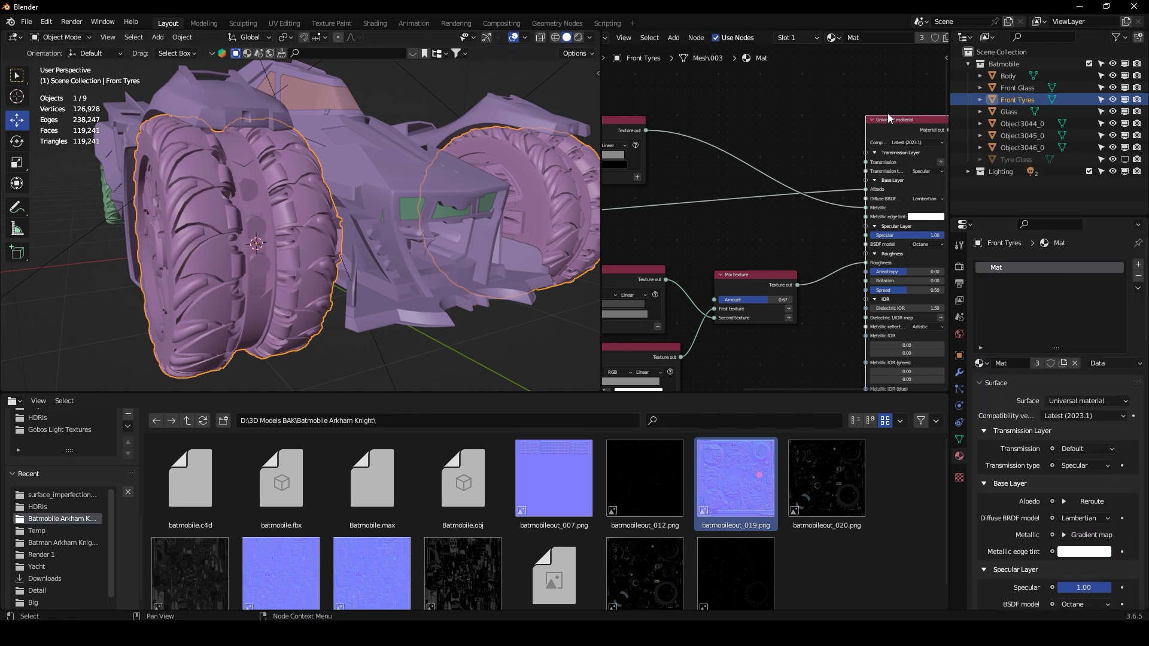
click(872, 37)
click(1138, 265)
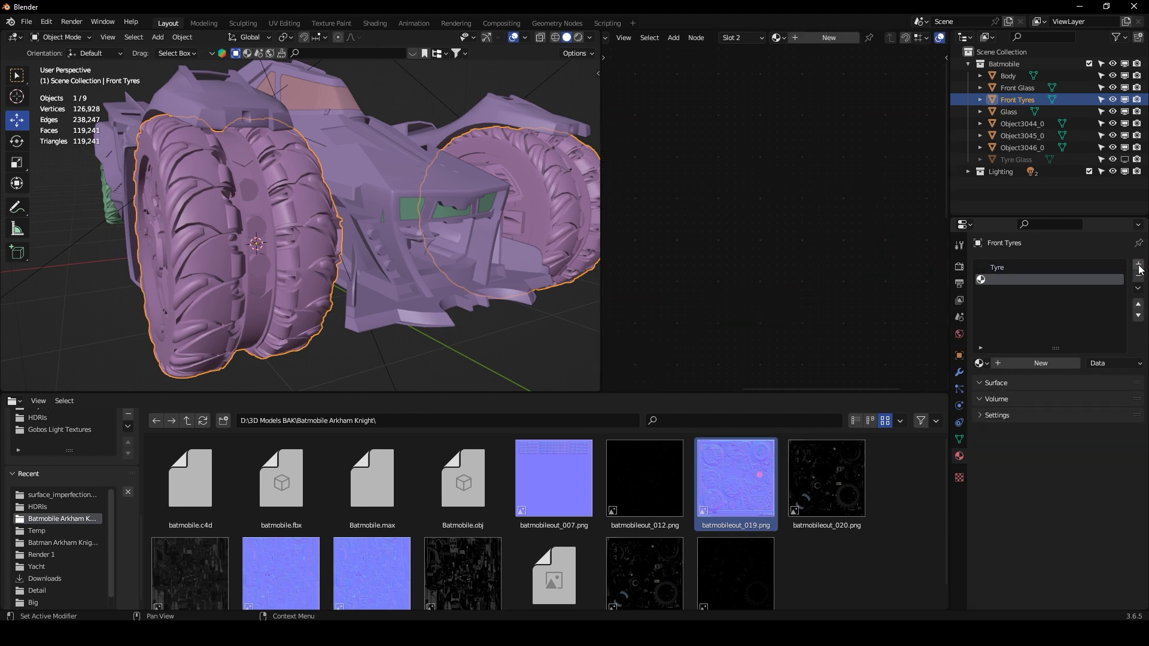
click(1032, 361)
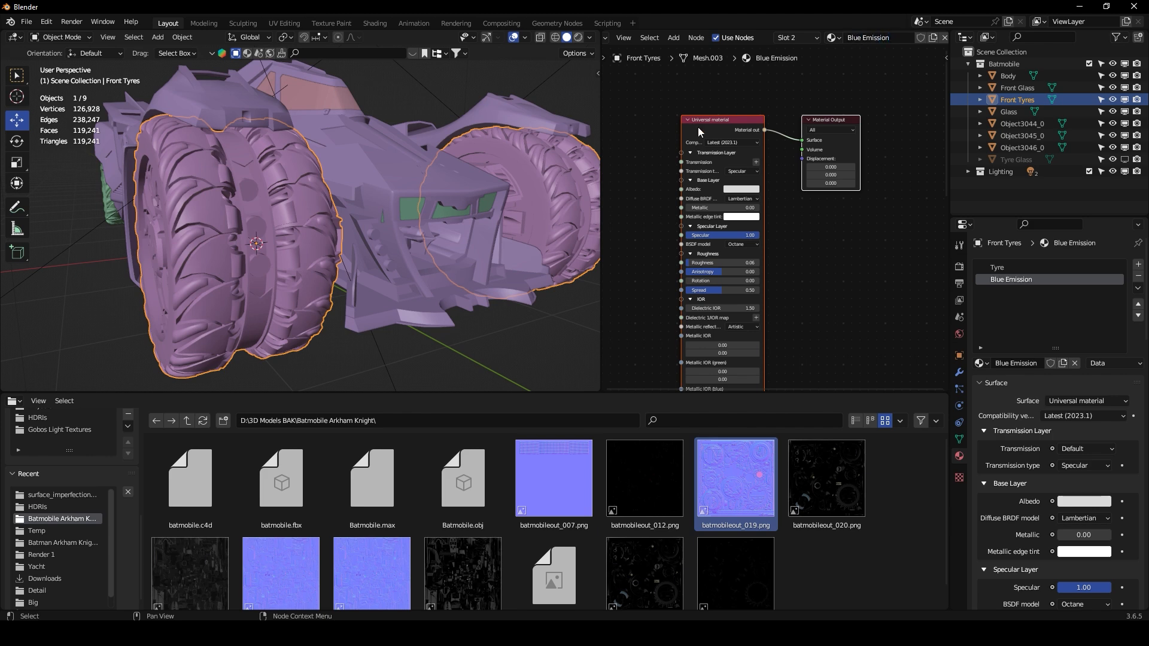
Step: Replace Blue Emission's Universal material node with a Diffuse material connected to the output's Surface, and set its diffuse colour to black
scroll(688, 126, down, 3)
middle_drag(672, 135, 700, 141)
drag(678, 104, 745, 176)
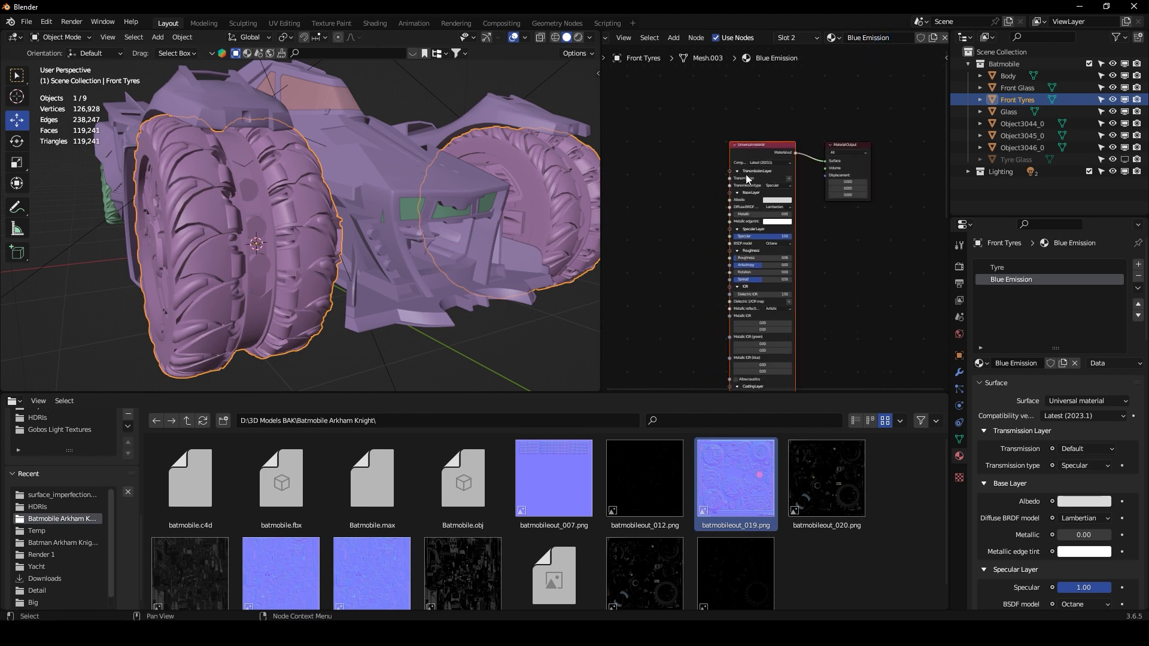
key(x)
key(shift+a)
text(diff)
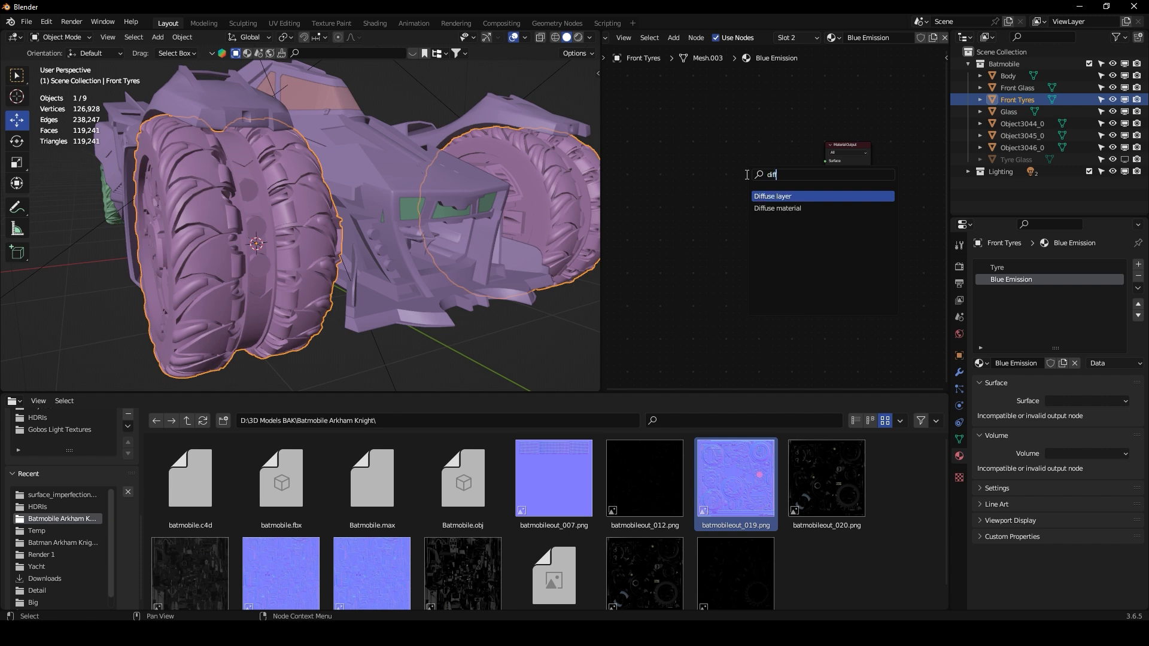
click(764, 209)
click(778, 170)
drag(806, 166, 763, 177)
click(781, 187)
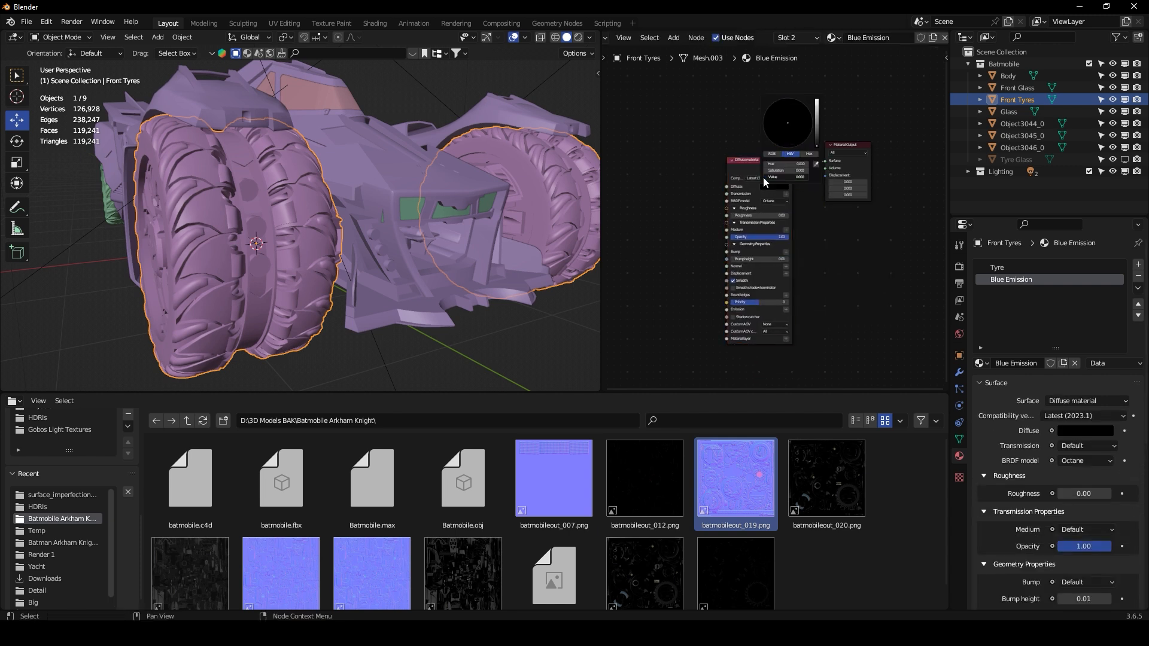
Step: Add a Black body emission node and connect it to the Diffuse material's Emission input
middle_drag(647, 217, 716, 213)
key(shift+a)
click(729, 212)
text(black)
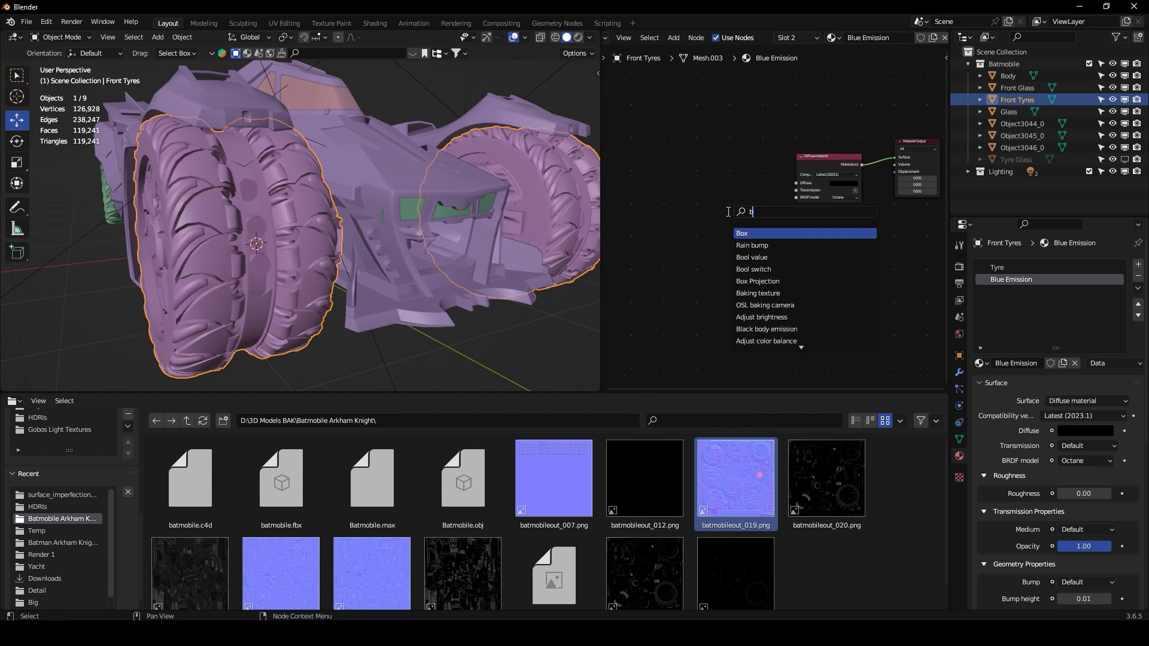
key(Return)
drag(720, 193, 797, 306)
middle_drag(797, 306, 820, 296)
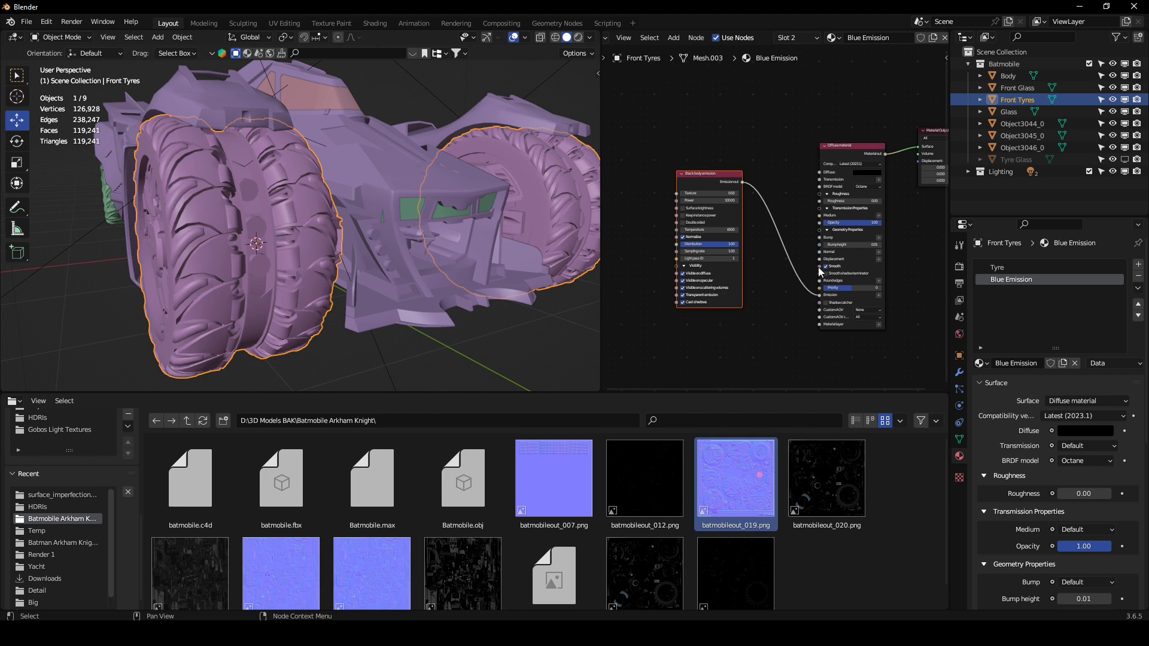
Step: Add a Gaussian spectrum node, connect it to the Black body emission's Texture input, and check the rendered preview
scroll(809, 235, up, 4)
middle_drag(827, 194, 879, 187)
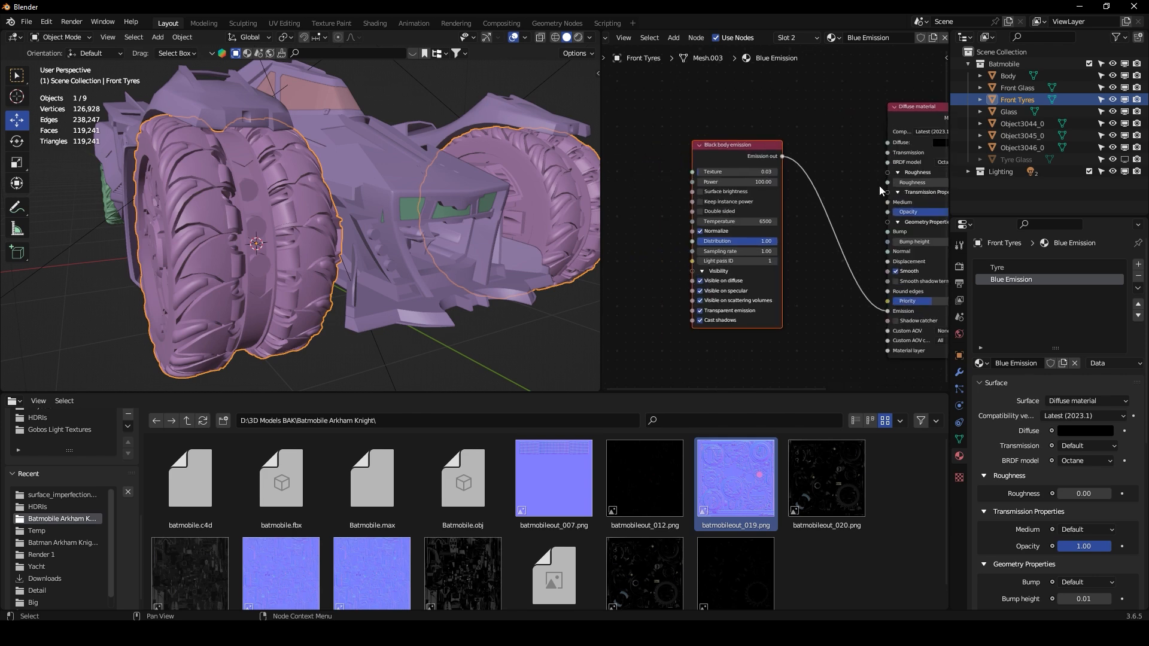
middle_drag(587, 133, 668, 132)
key(shift+a)
text(ga)
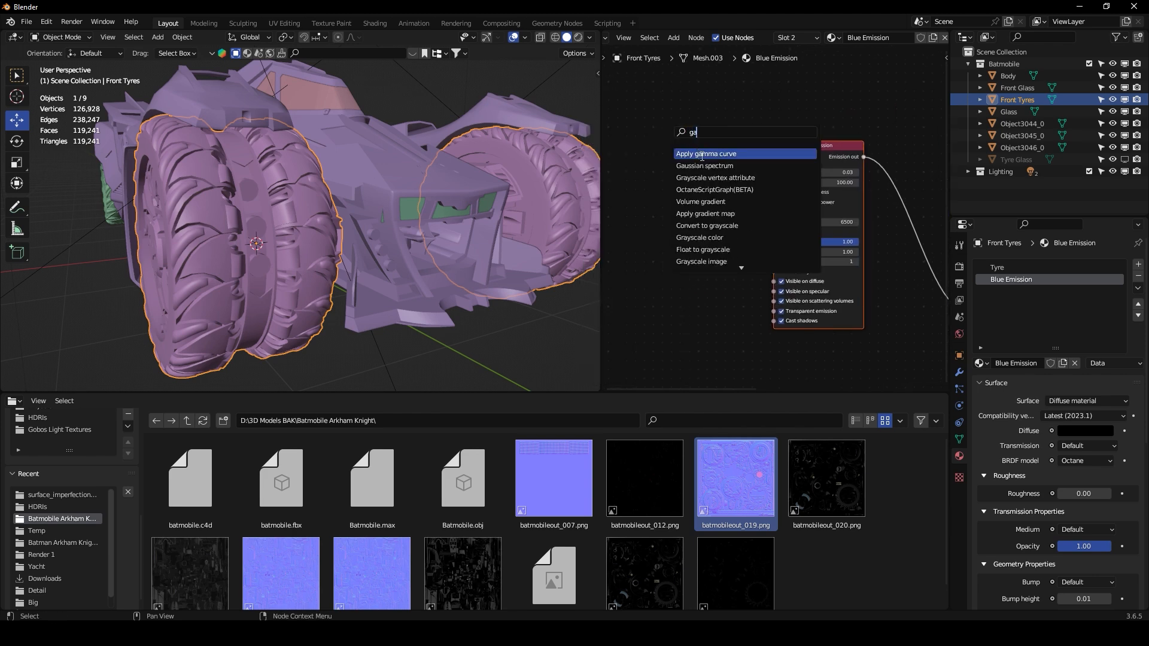
click(695, 166)
click(805, 160)
click(578, 38)
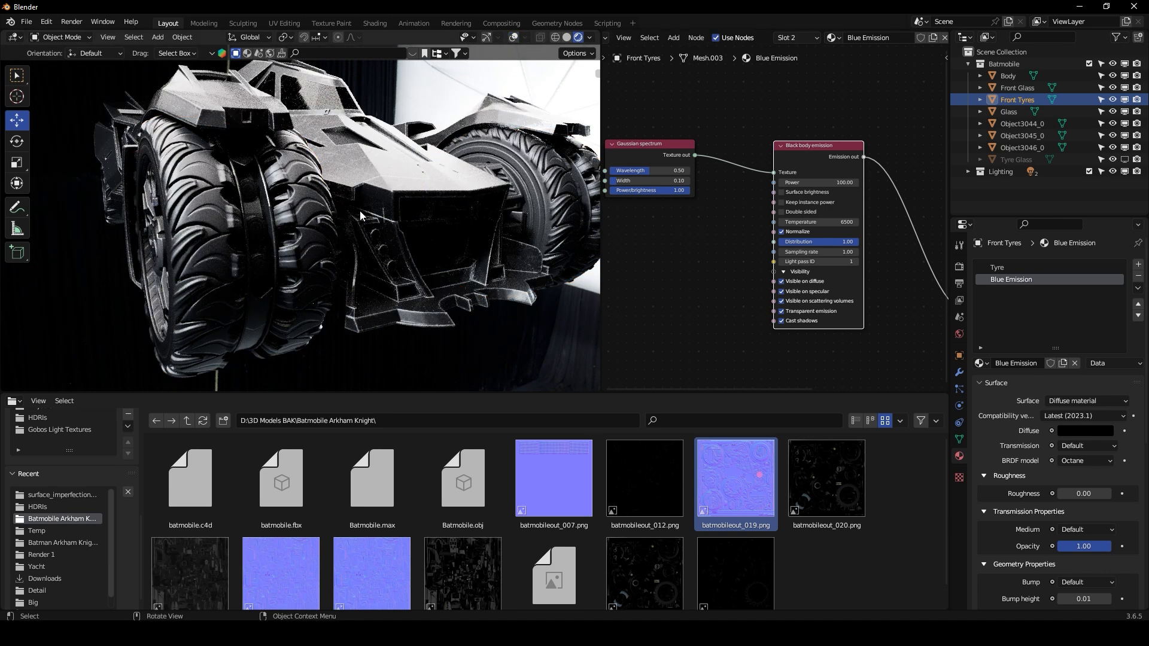
Step: Return to solid shading with overlays and enter Edit Mode on the Front Tyres near the strip between the treads
click(567, 37)
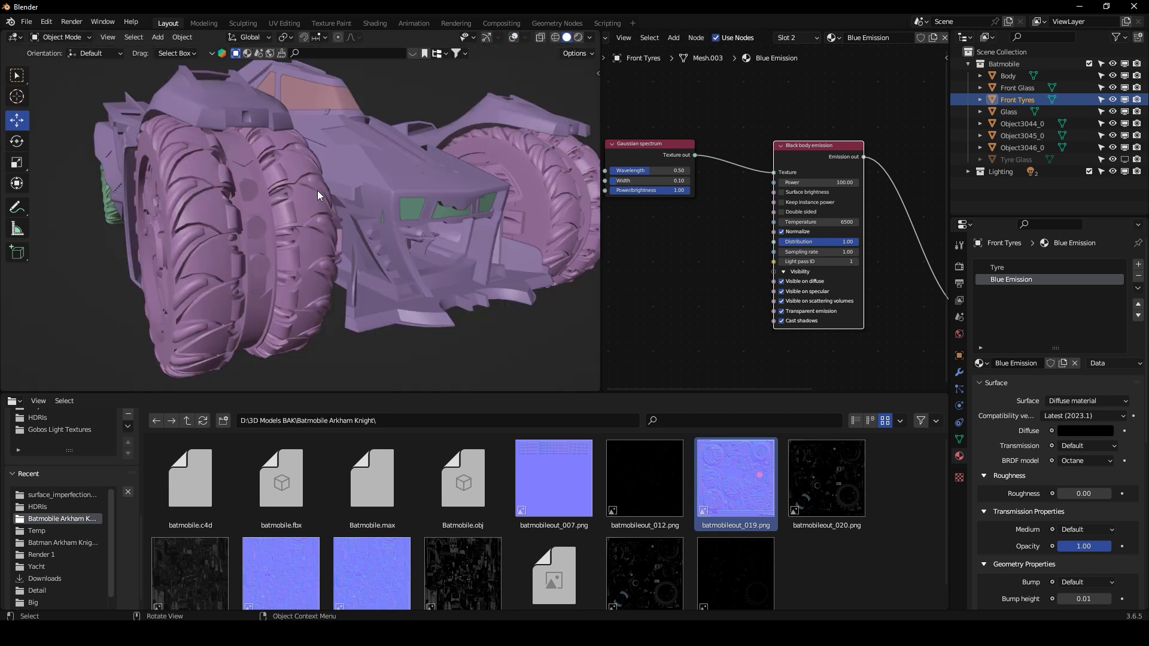
click(513, 38)
click(83, 39)
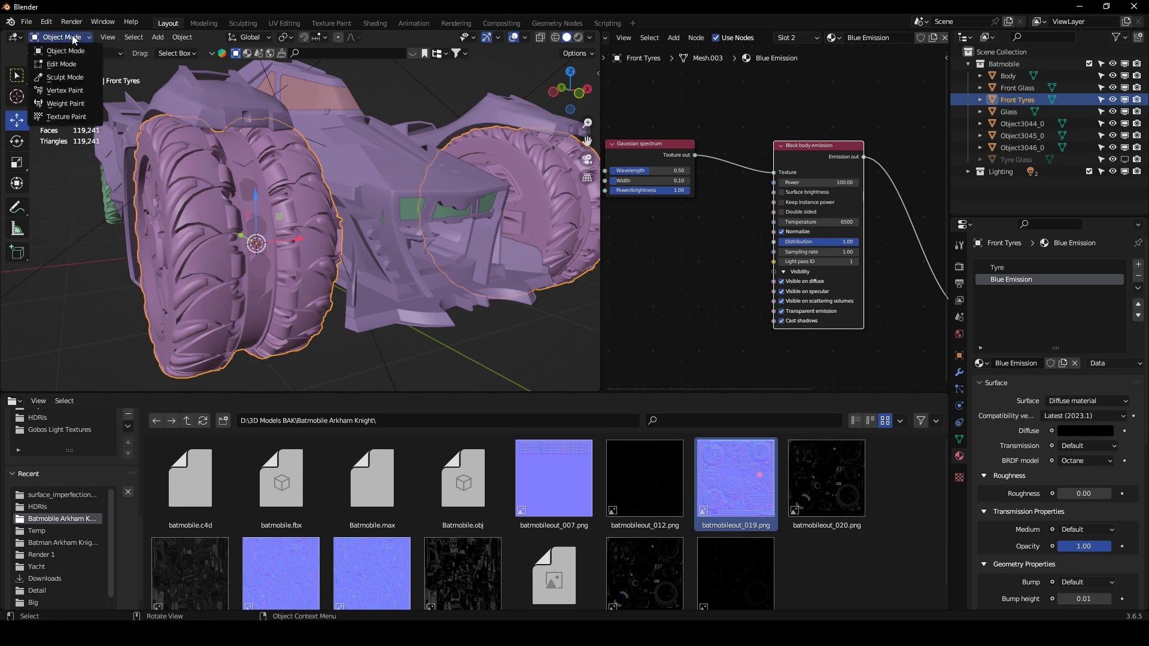
click(60, 66)
click(369, 343)
scroll(255, 244, up, 3)
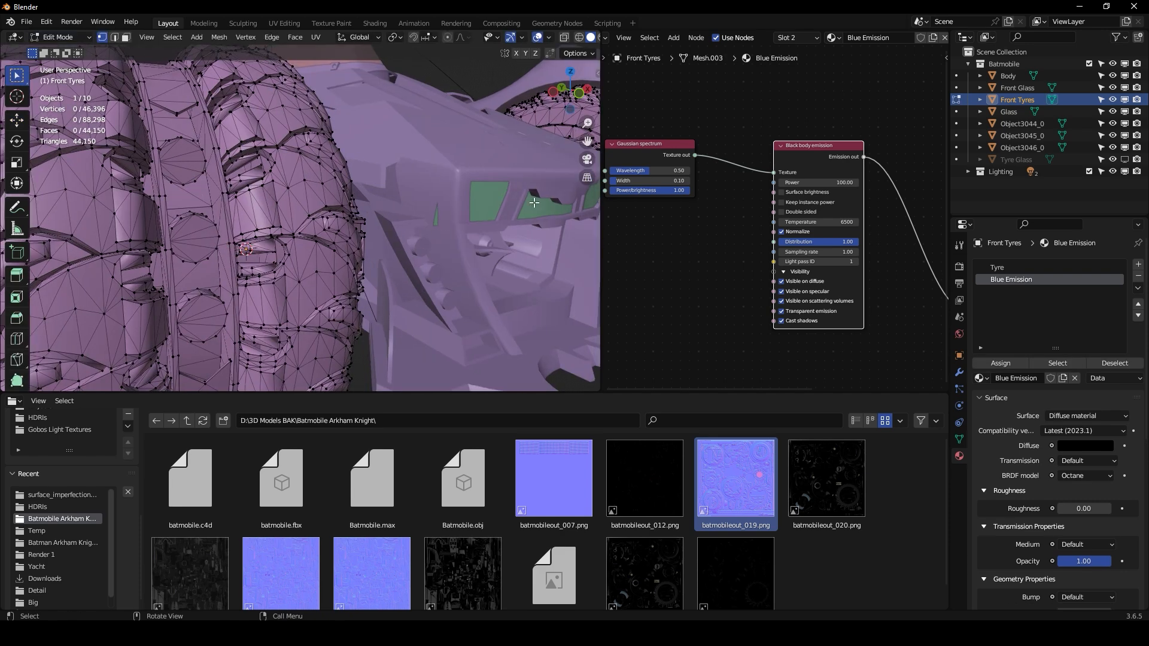
middle_drag(587, 144, 247, 210)
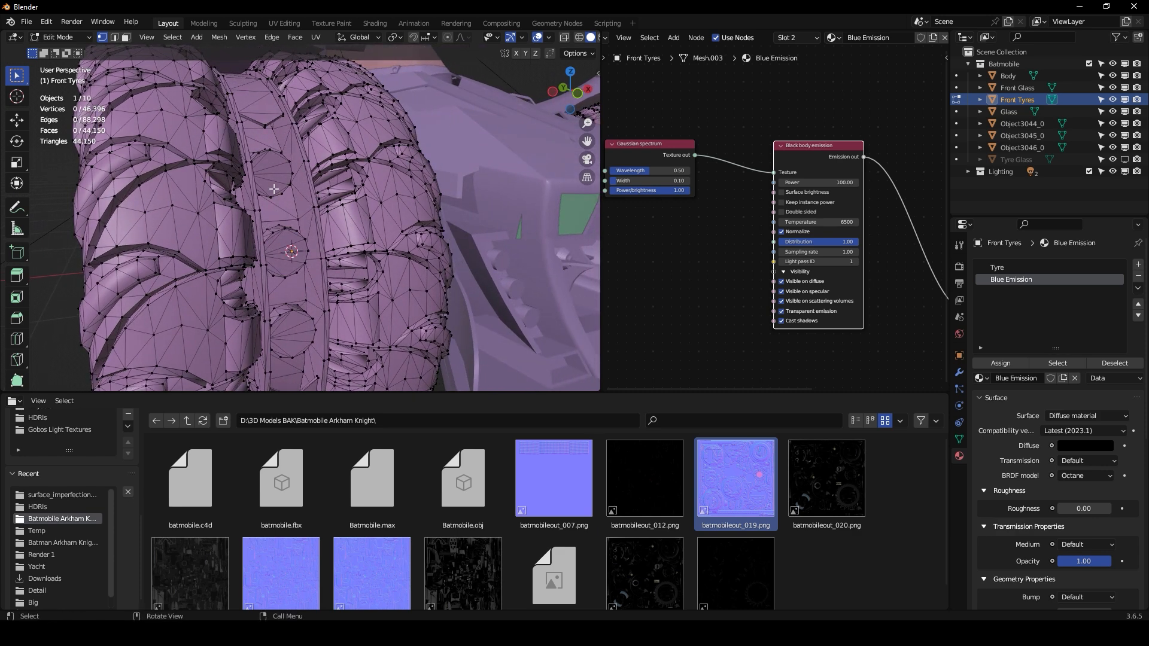
Step: Select the linked circular discs between the front tyre treads, undoing any wrong strip selection, and assign them the Blue Emission material
key(l)
key(l)
key(l)
middle_drag(372, 261, 405, 171)
key(l)
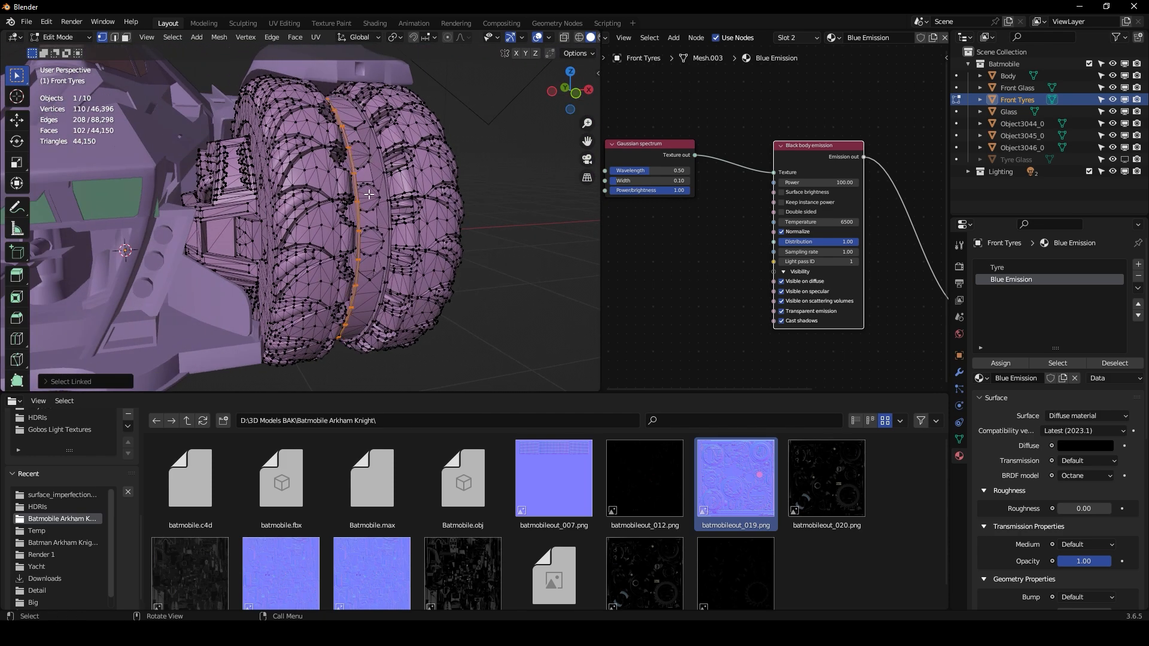
key(ctrl+z)
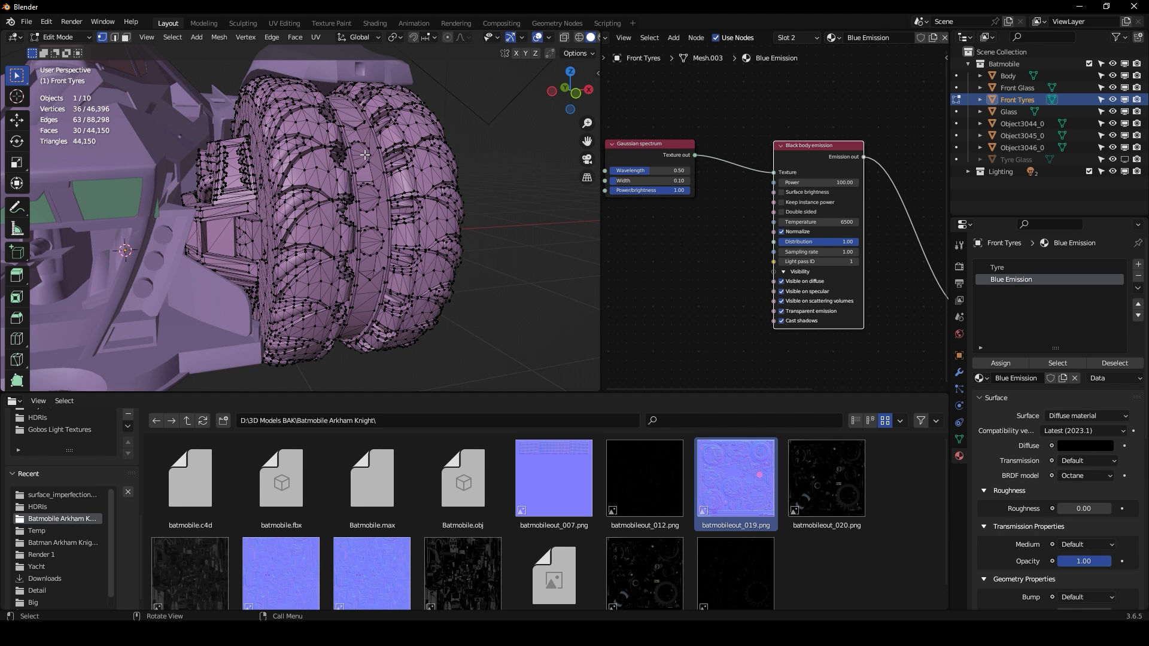
key(l)
key(l)
key(ctrl+z)
middle_drag(370, 226, 204, 174)
key(l)
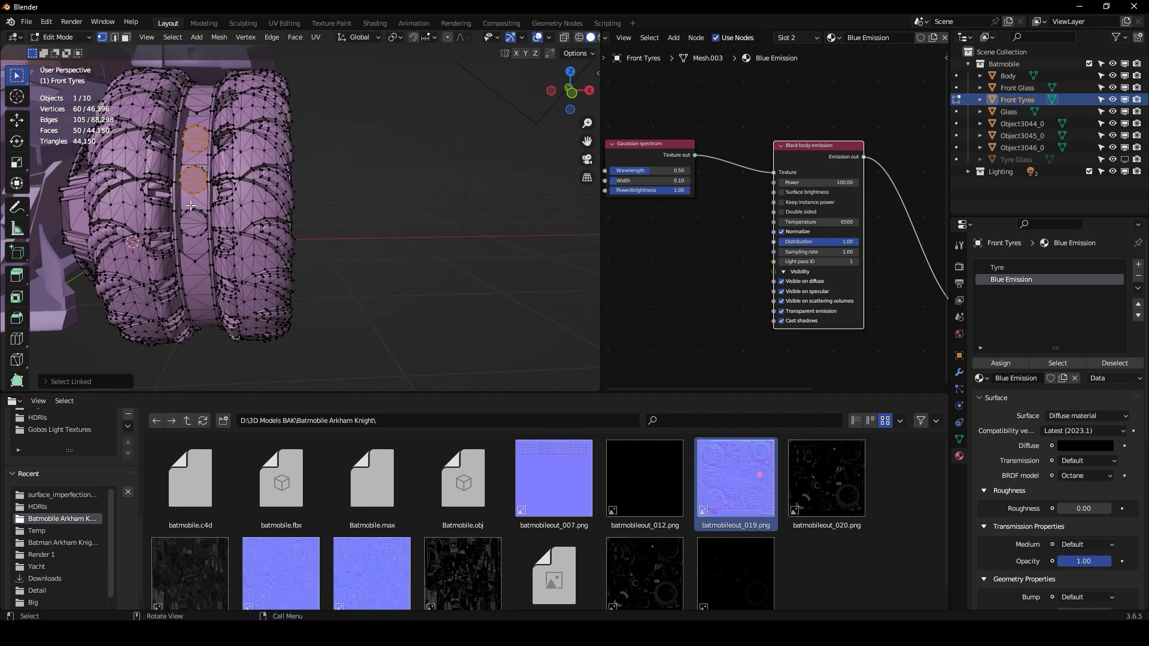
mouse_move(193, 219)
middle_down()
mouse_move(212, 220)
mouse_move(197, 204)
middle_up()
Step: Return to Object Mode and inspect the emissive tyre discs in the rendered preview
click(63, 38)
click(66, 51)
click(578, 38)
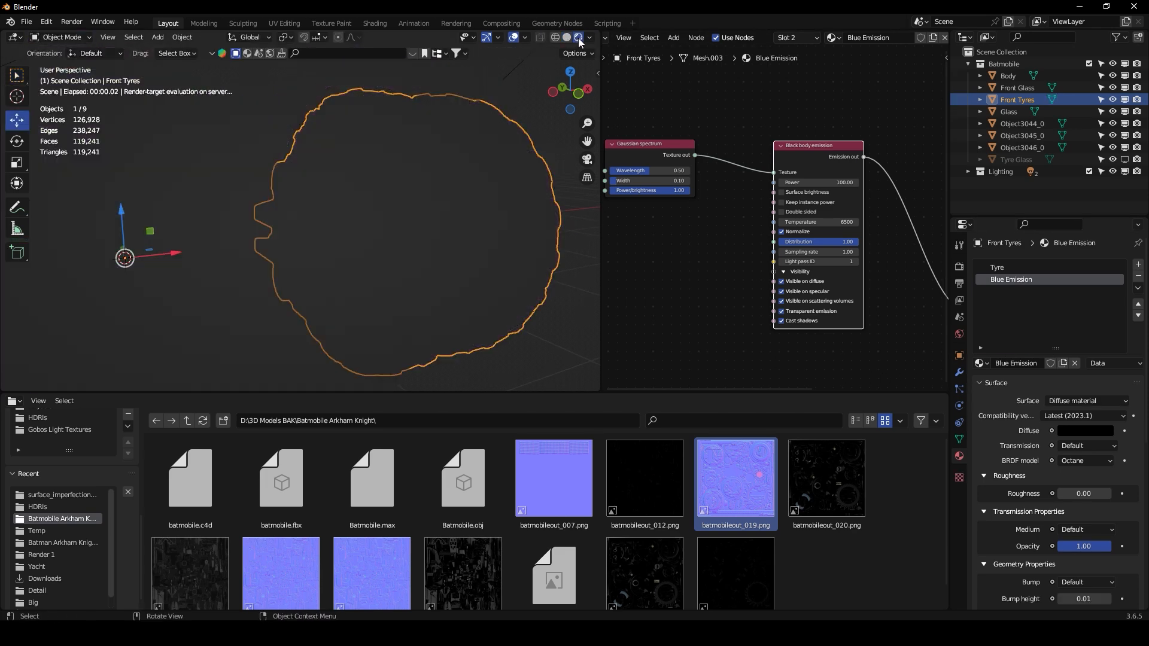
scroll(436, 167, down, 4)
middle_drag(436, 167, 462, 171)
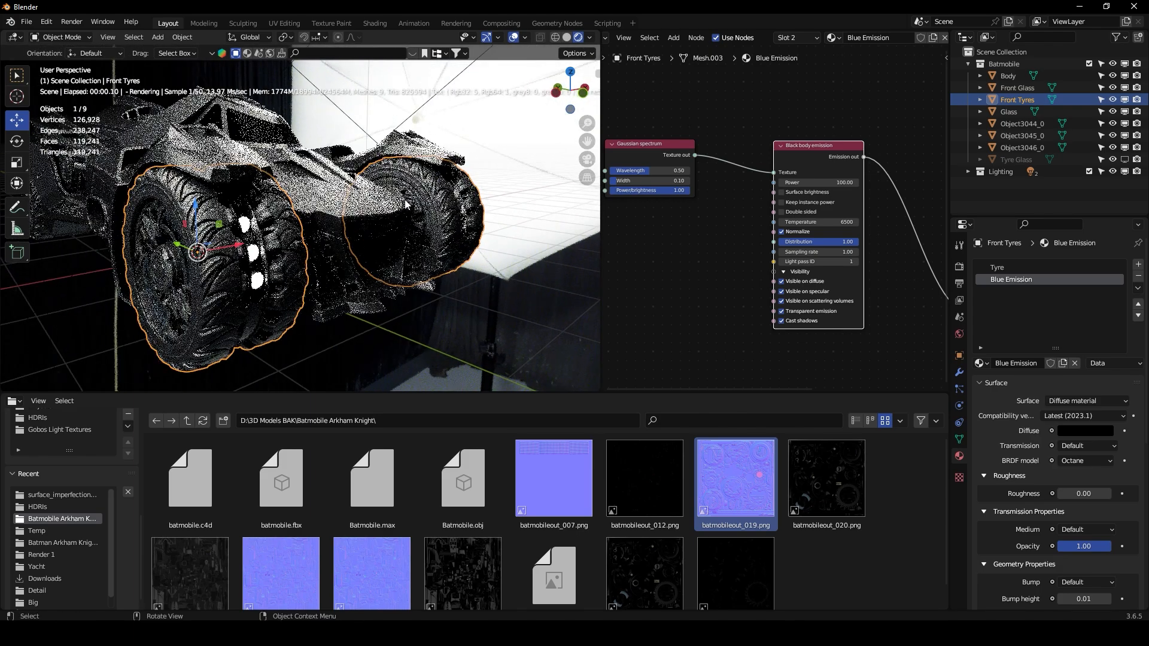
scroll(263, 245, up, 3)
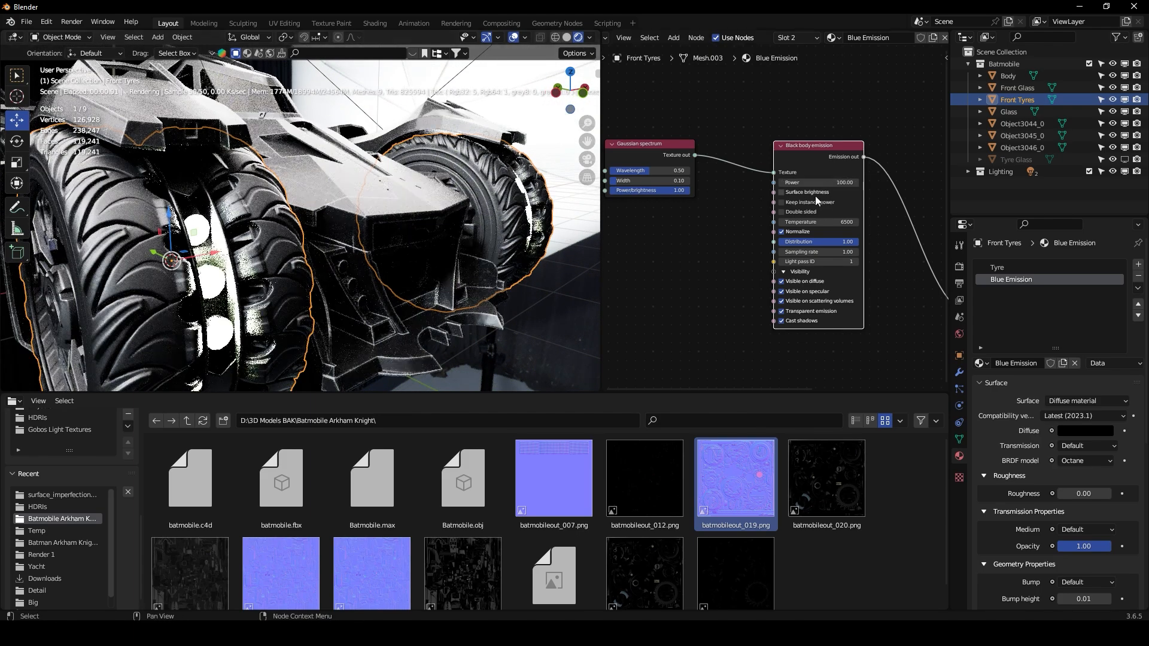
Step: Enable Surface brightness on the Black body emission and set the Gaussian spectrum's Wavelength to 0.13 and Width to 0.15
scroll(813, 197, up, 2)
click(797, 183)
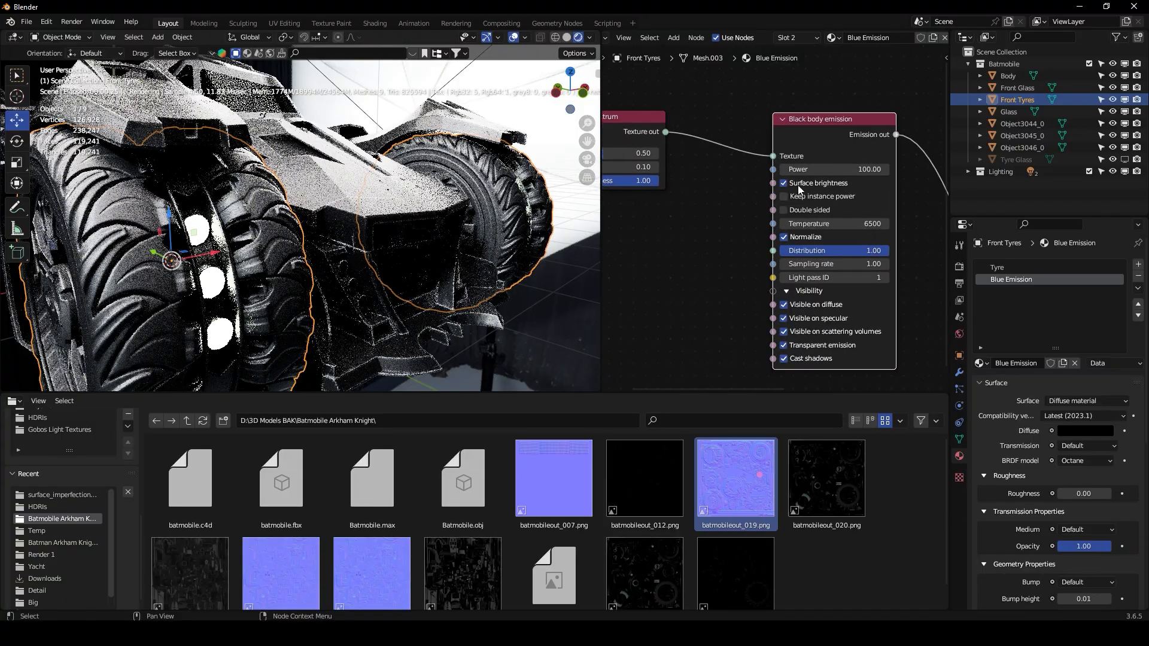
middle_drag(694, 214, 792, 216)
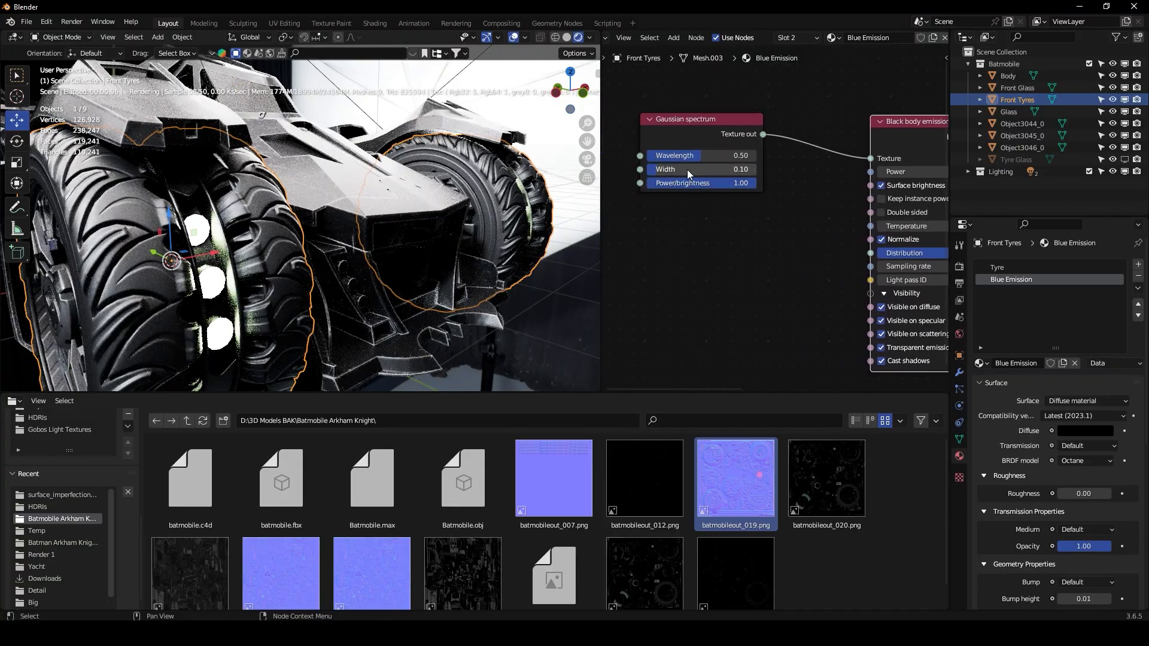
drag(699, 156, 662, 156)
click(546, 293)
scroll(546, 294, down, 4)
middle_drag(546, 293, 490, 291)
drag(666, 170, 672, 170)
middle_drag(422, 224, 458, 219)
middle_drag(774, 210, 768, 210)
Step: Lower the Gaussian spectrum's Power/brightness to 0.04 and set the Black body emission's Power to 10
drag(721, 183, 617, 183)
middle_drag(714, 209, 630, 215)
click(862, 177)
text(10)
key(Return)
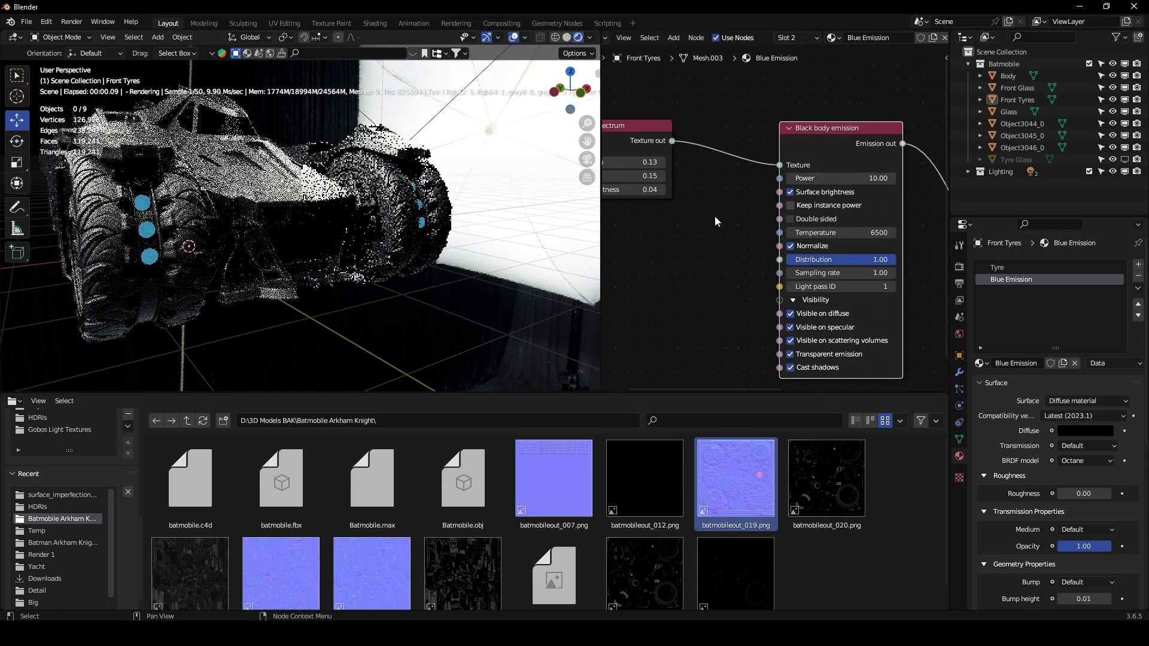
Step: Set the Gaussian spectrum's Power/brightness to 0.23 and check the blue glow on the tyre discs
middle_drag(742, 208, 830, 208)
drag(698, 190, 670, 190)
middle_drag(343, 244, 404, 243)
scroll(383, 247, up, 2)
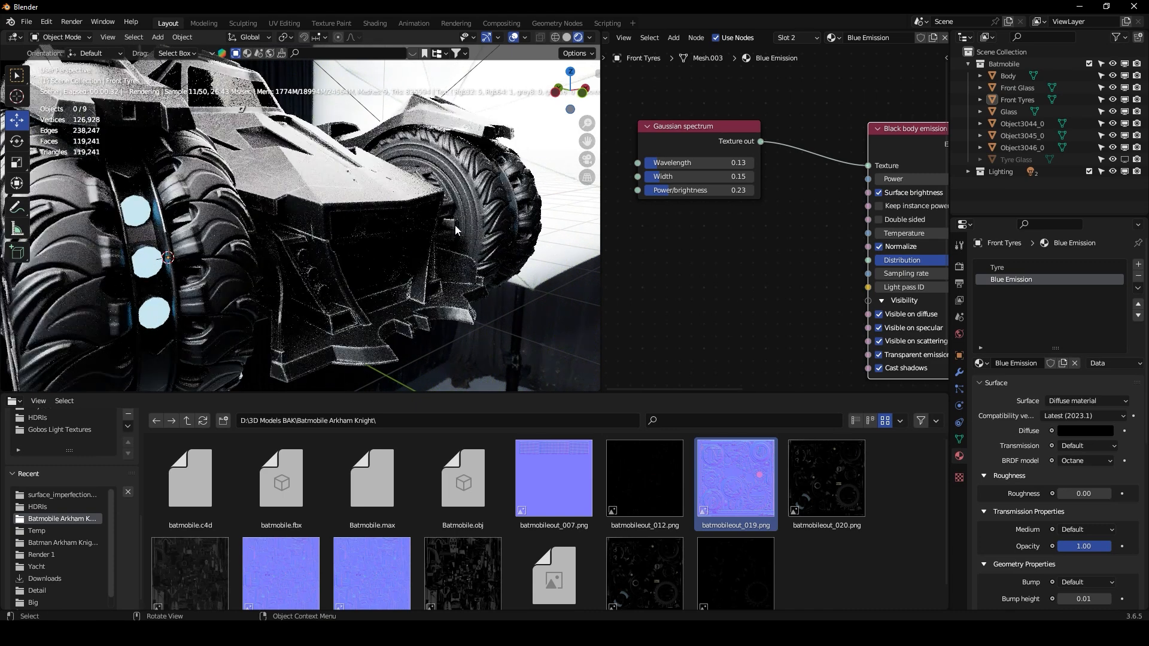
Step: Switch to solid shading, enter Edit Mode on the Body, and clear its mesh selection
click(567, 37)
click(329, 167)
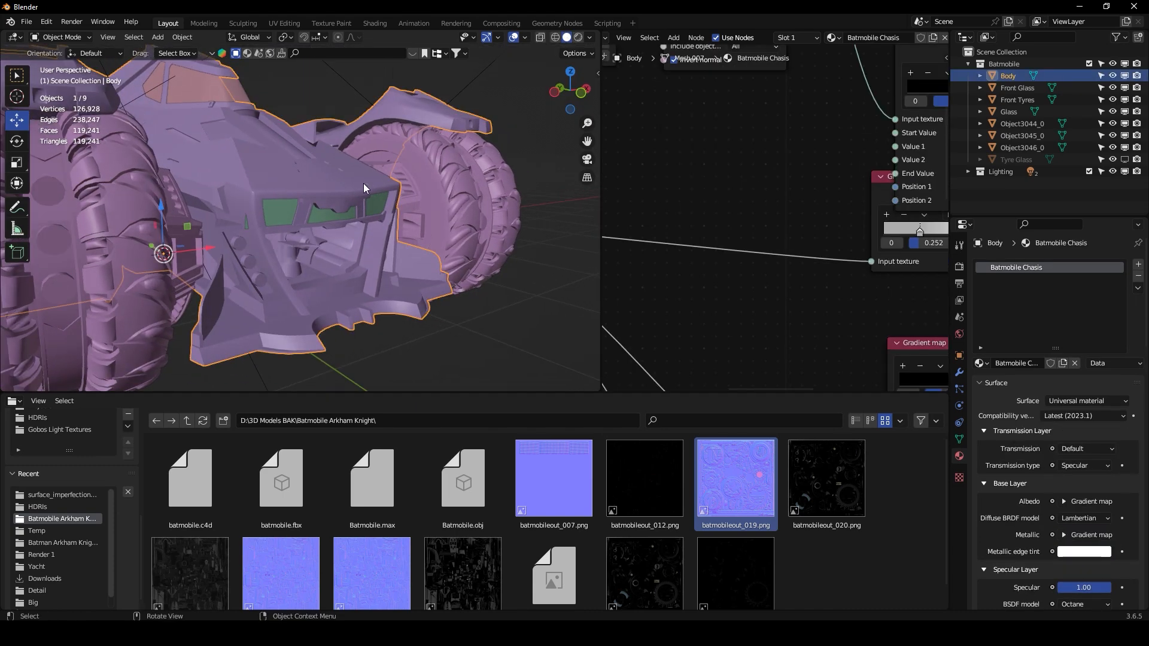
click(60, 38)
click(60, 66)
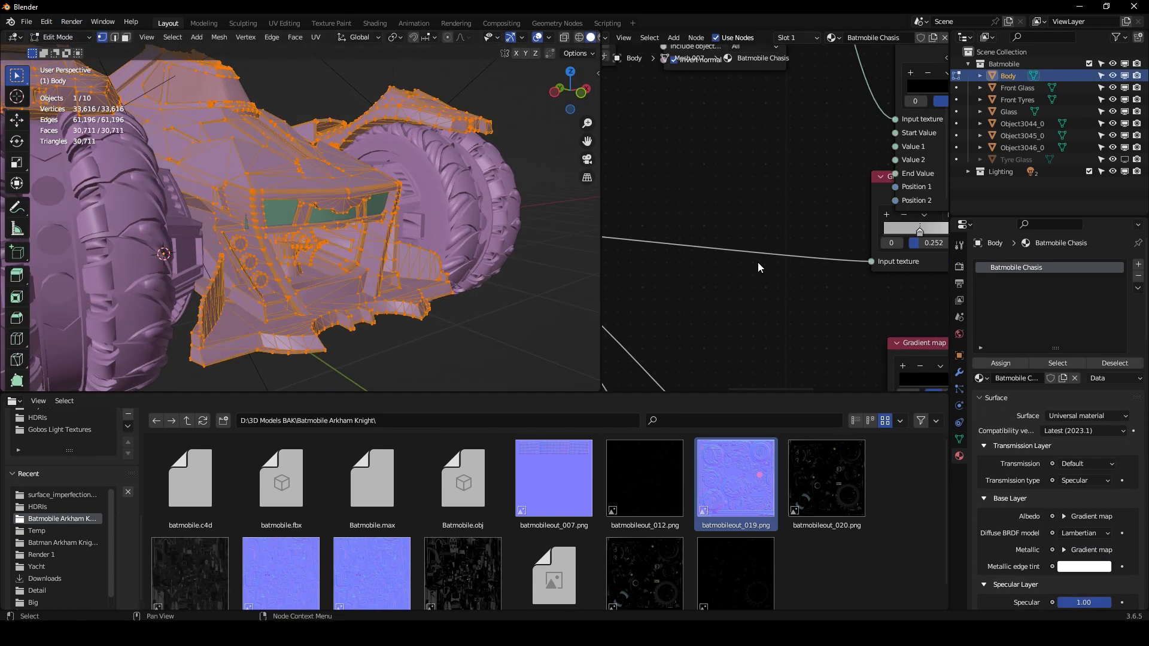
key(alt+a)
middle_drag(311, 267, 319, 268)
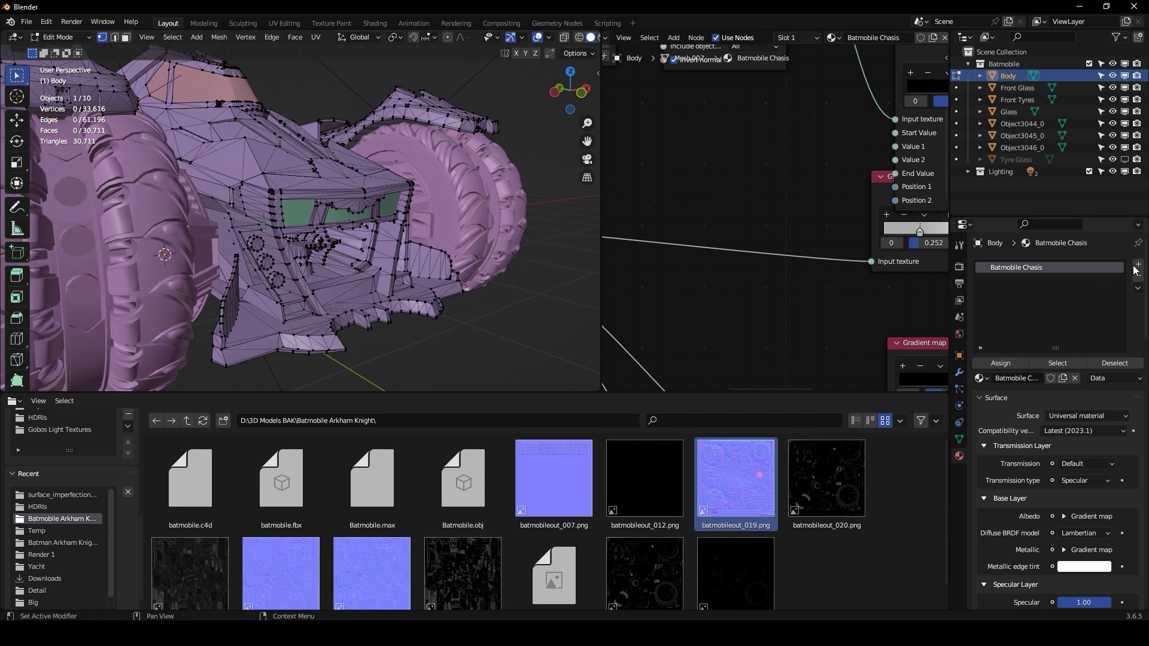
Step: Add a second material slot to the Body and fill it with the existing Blue Emission material
click(1137, 264)
click(981, 378)
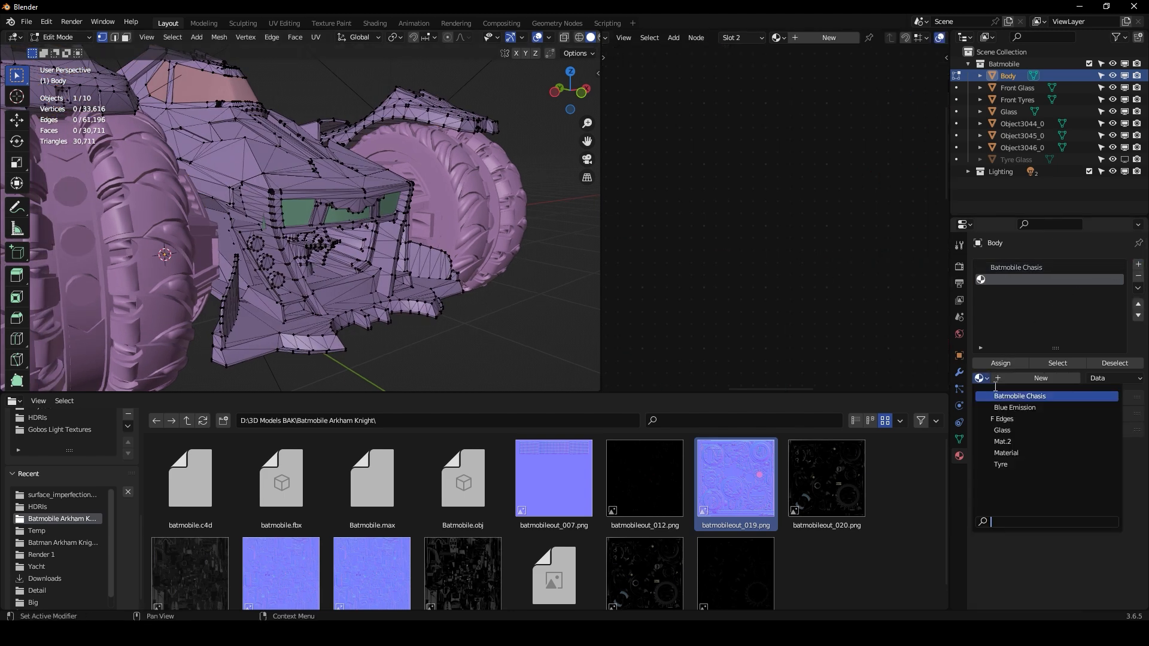
click(1015, 407)
Step: Select the linked round light discs on both sides of the Body's front and assign the Blue Emission material to them
scroll(325, 286, up, 6)
scroll(343, 270, down, 6)
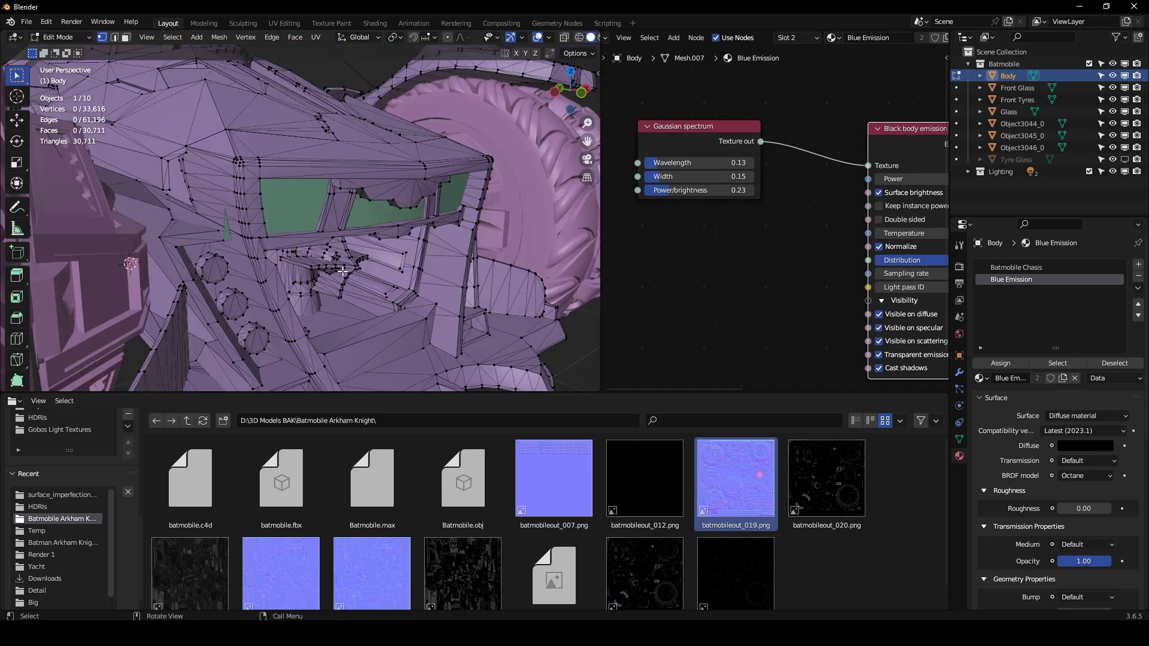
key(l)
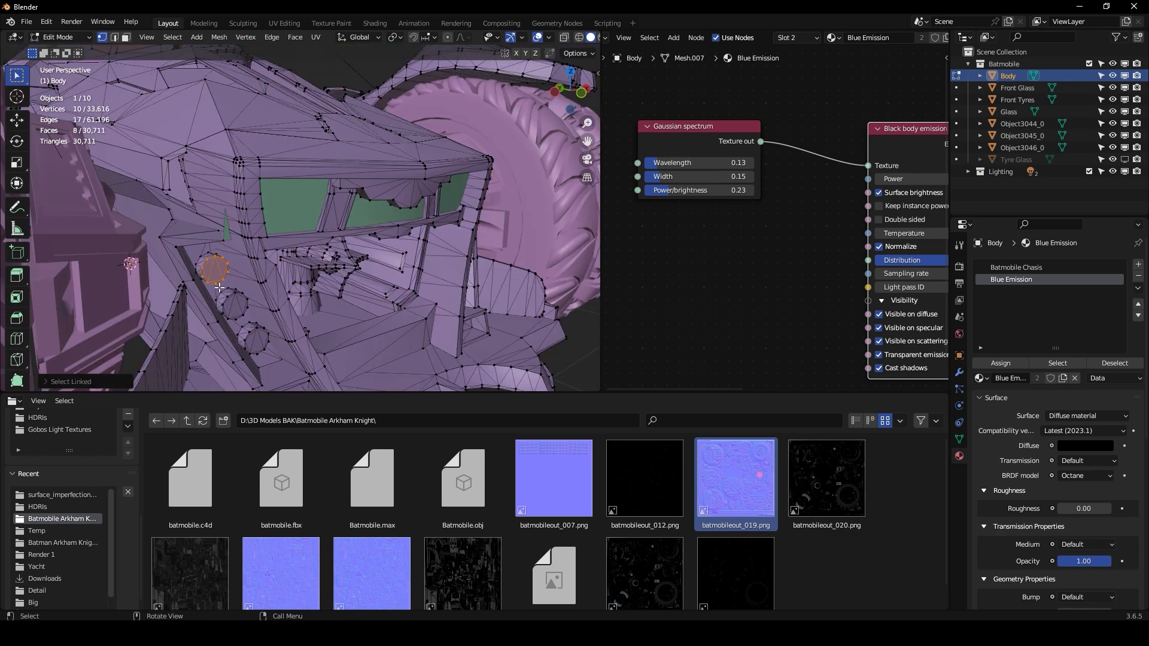
middle_drag(359, 272, 215, 252)
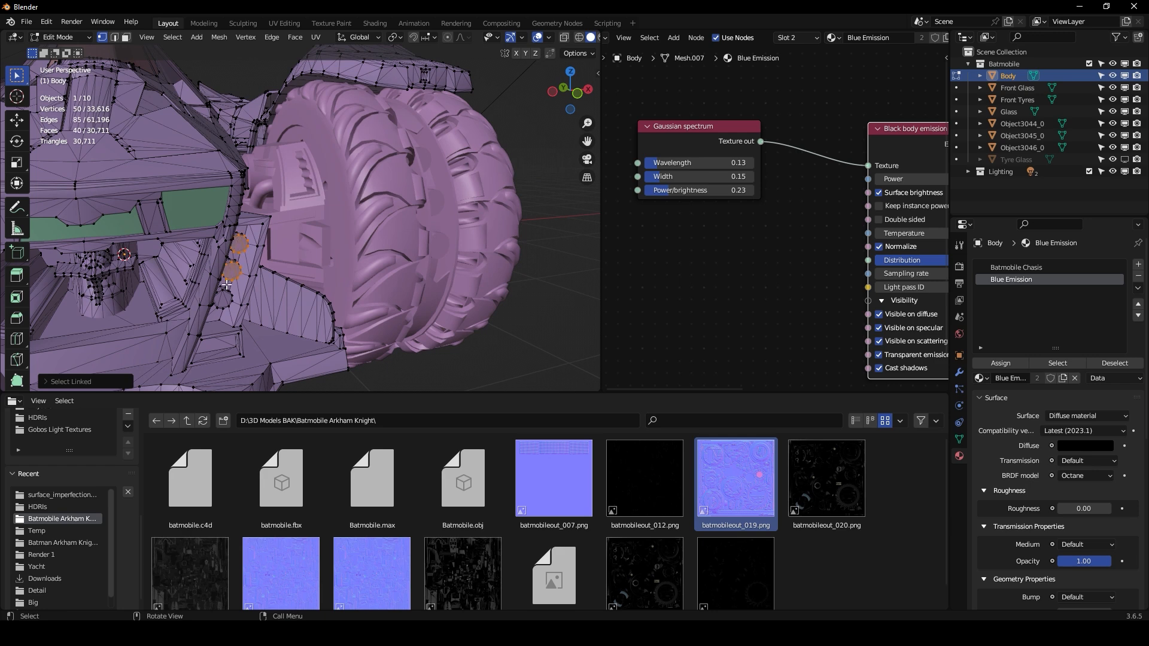
key(shift+l)
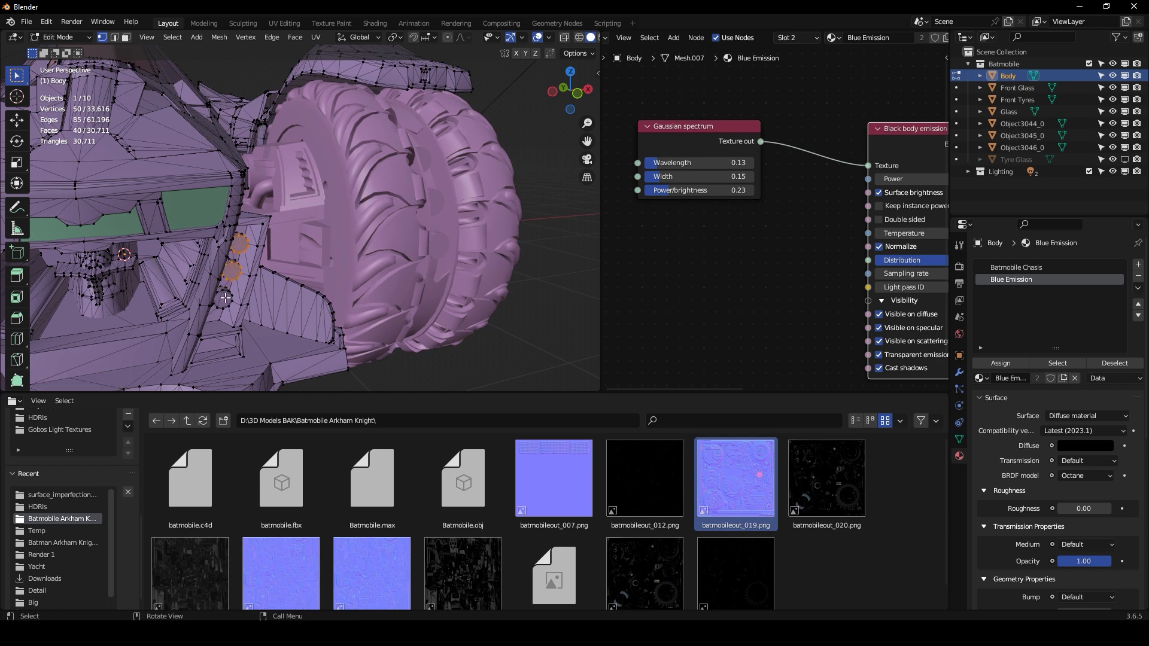
key(l)
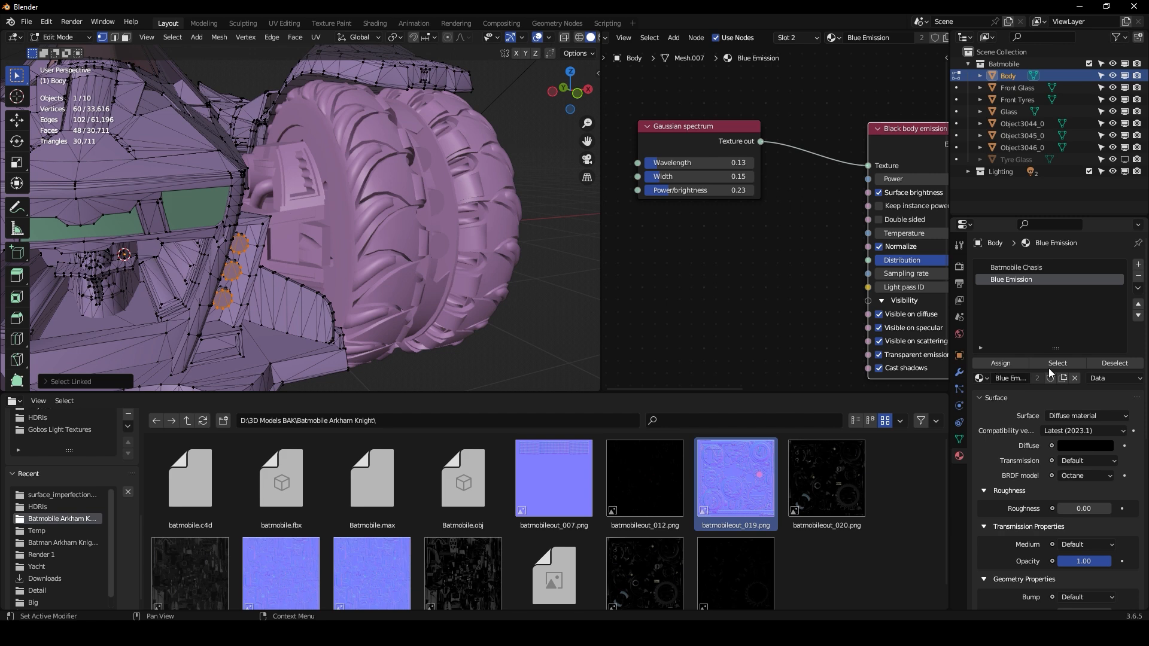
click(1010, 364)
Step: Return the Body to Object Mode and switch the viewport to rendered shading to check the front discs
scroll(137, 84, up, 4)
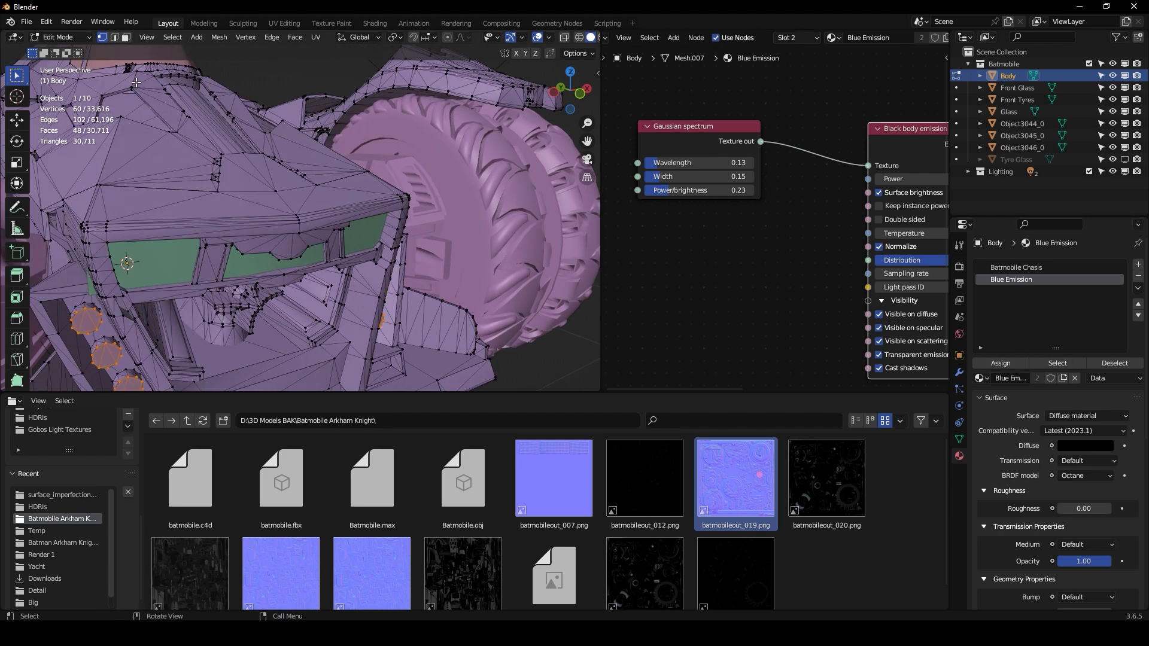
click(69, 43)
click(63, 37)
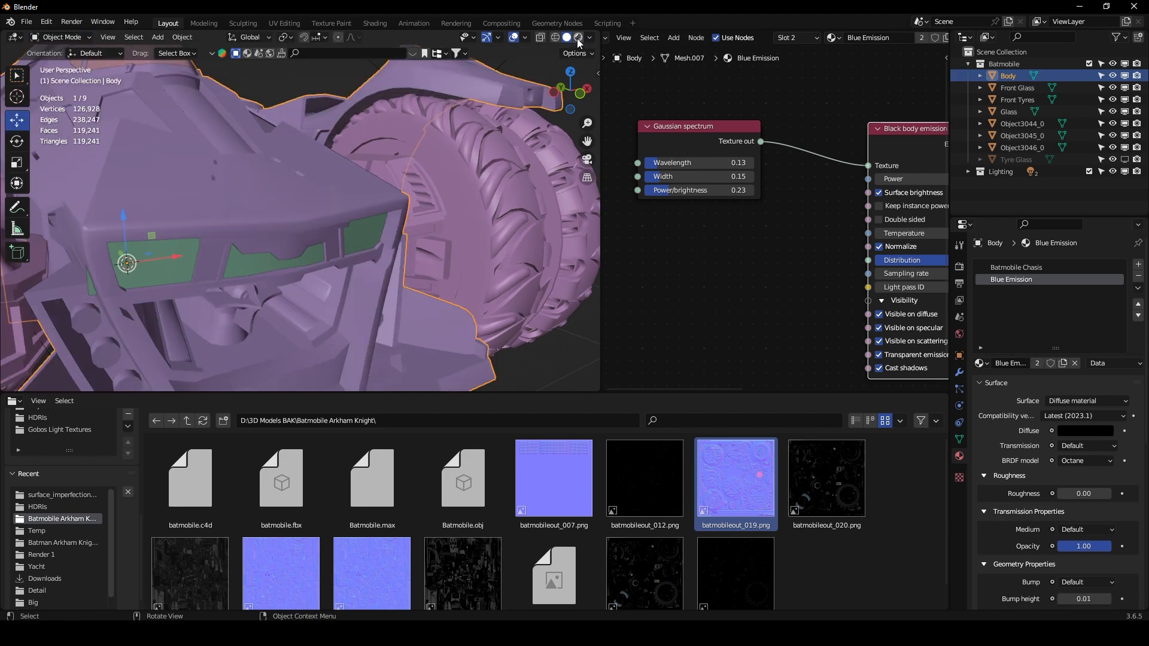
click(578, 38)
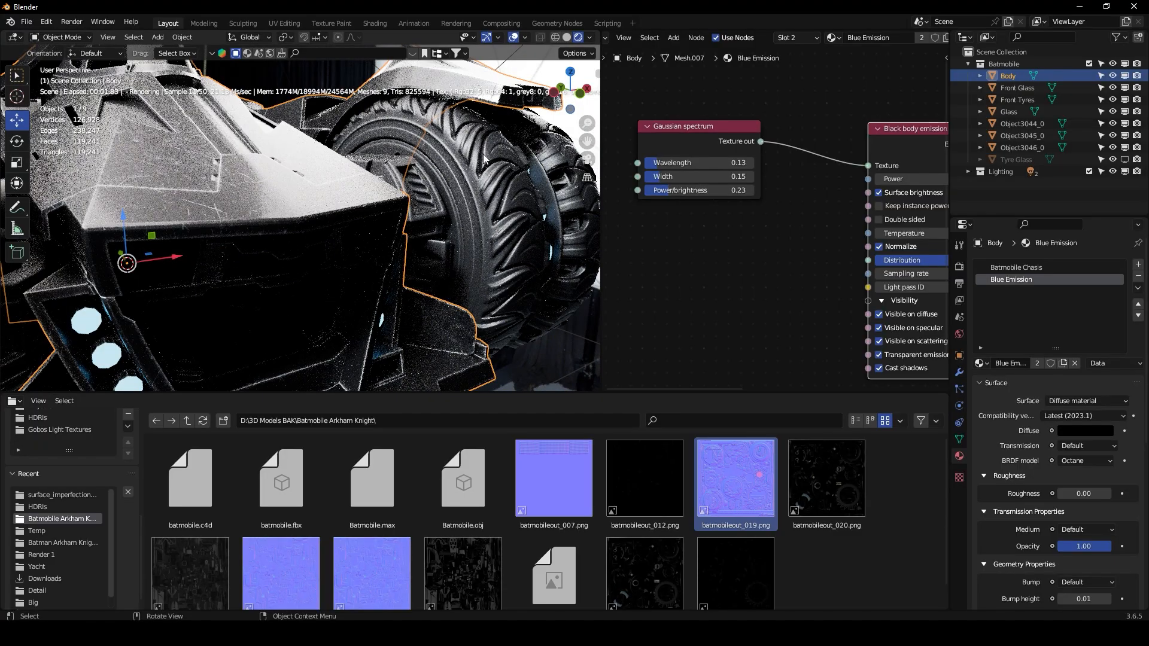
Step: Select the angular light panels at the rear of the car and rename their object "Rear ight"
scroll(531, 179, down, 2)
click(532, 183)
middle_drag(532, 183, 436, 204)
drag(587, 142, 519, 149)
middle_drag(395, 179, 372, 179)
scroll(367, 183, up, 2)
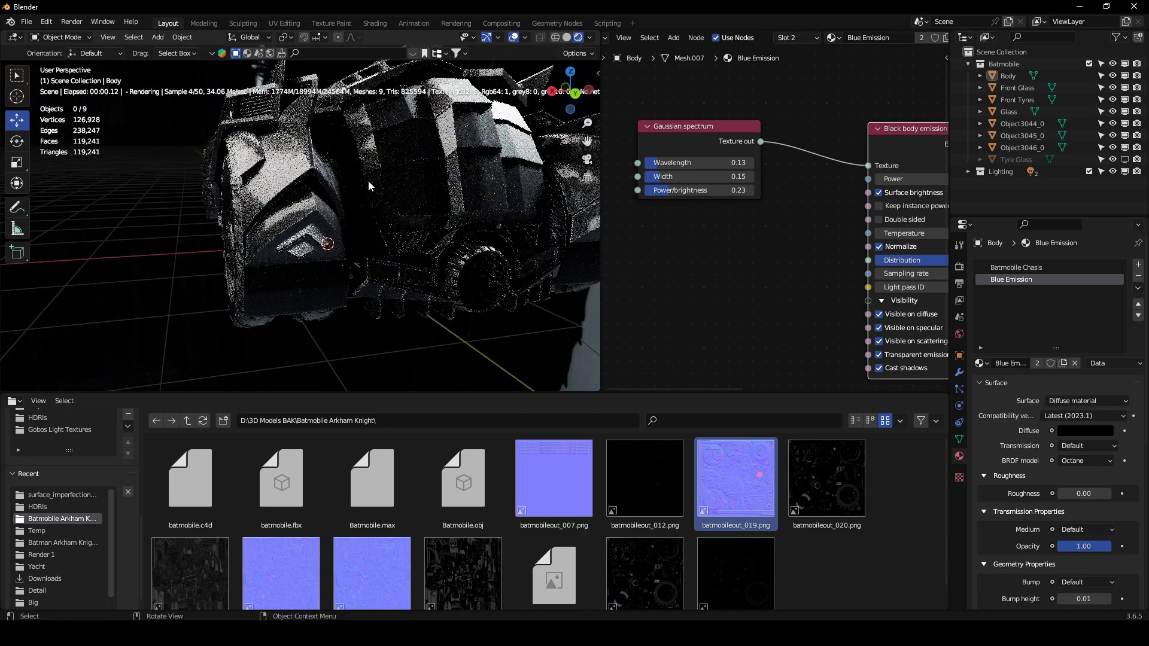
scroll(317, 239, up, 3)
click(317, 242)
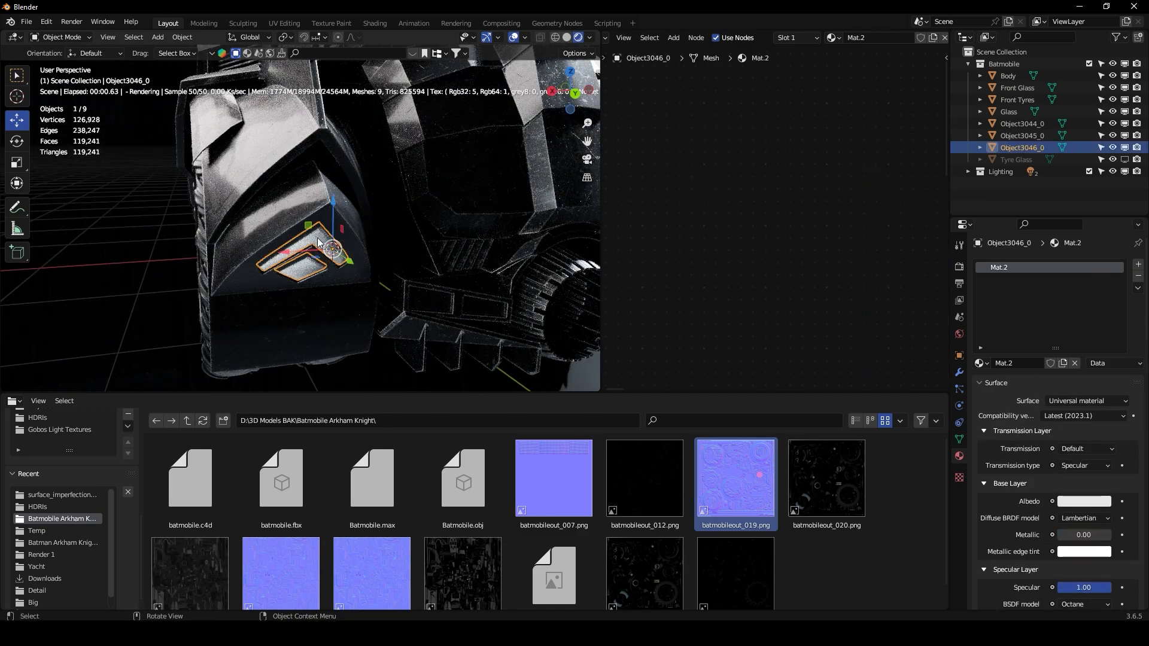
double_click(1013, 150)
text(Rear igh)
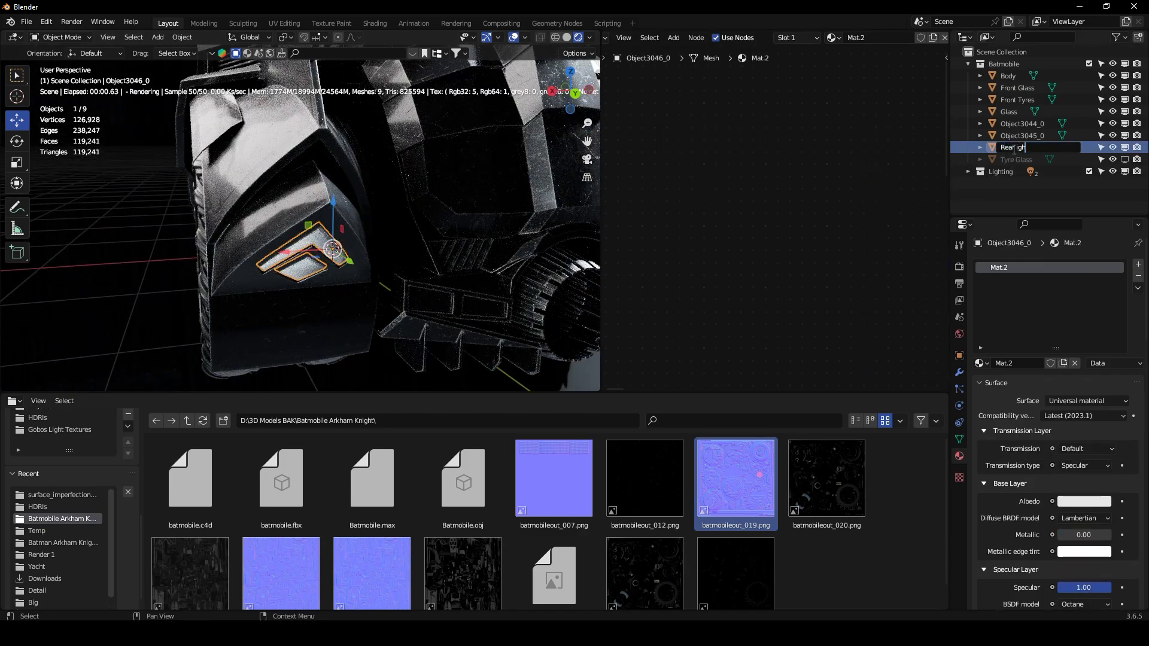
text(t)
Step: Make the hidden Tyre Glass object visible in the viewport and select it
click(1014, 136)
middle_drag(507, 160, 363, 182)
scroll(379, 179, down, 3)
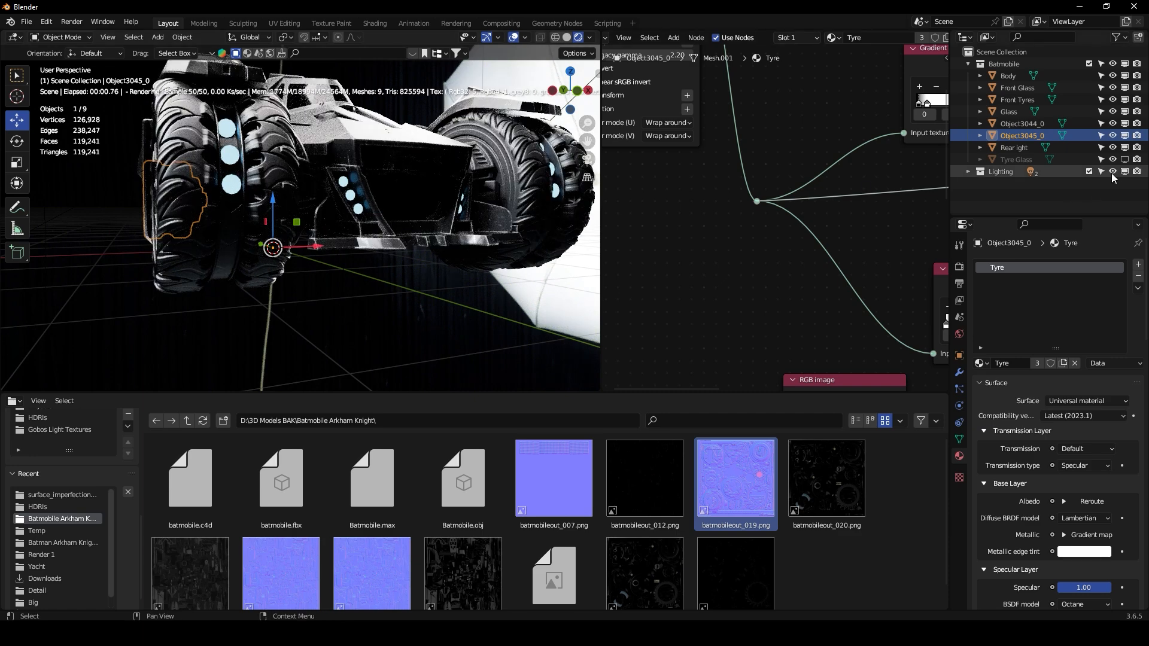
click(1125, 160)
click(1011, 159)
middle_drag(461, 205, 433, 216)
scroll(820, 235, down, 2)
scroll(875, 42, down, 2)
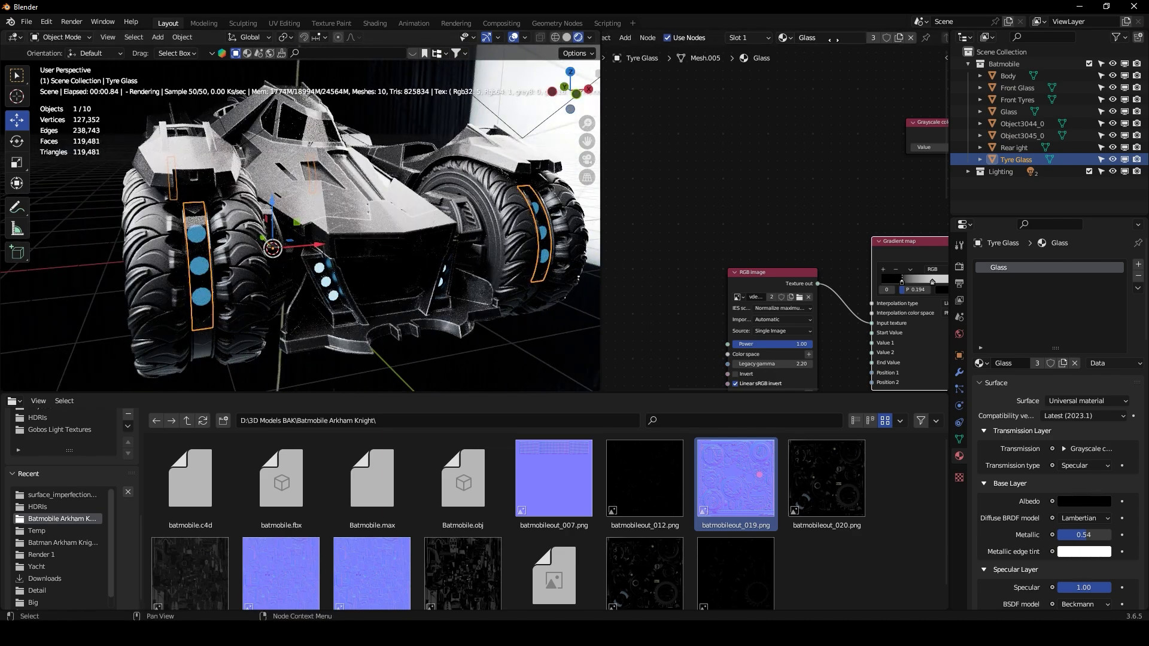
Step: Make a separate copy of the Glass material on the Tyre Glass object and name it Tyre Glass
click(898, 38)
double_click(826, 37)
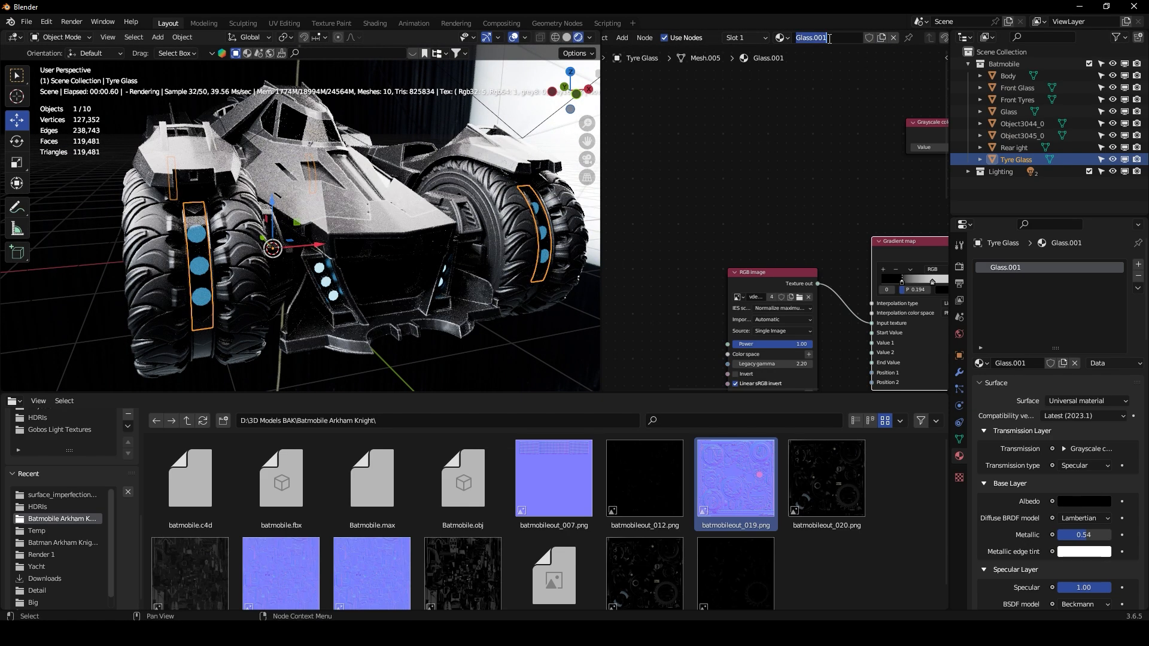
text(Tyre Glass)
key(Return)
Step: Set the Tyre Glass material's BSDF model to Octane and toggle the object's viewport visibility to refresh the render
middle_drag(880, 230, 905, 135)
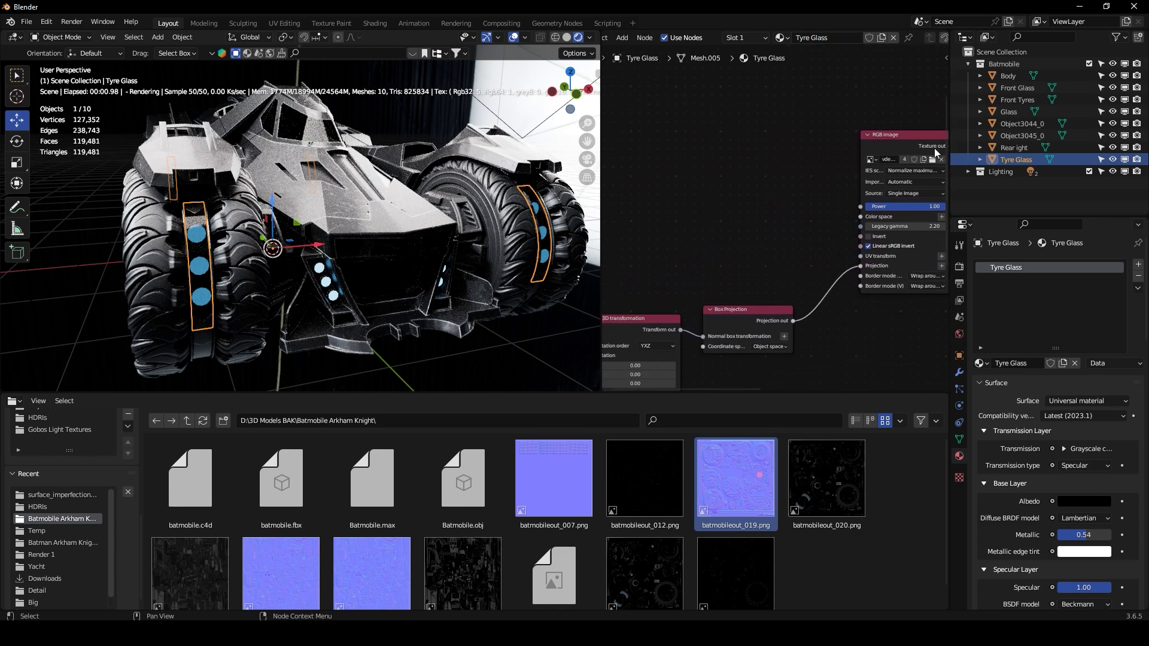
middle_drag(946, 181, 748, 180)
middle_drag(903, 172, 803, 191)
scroll(891, 172, up, 4)
click(758, 110)
click(759, 123)
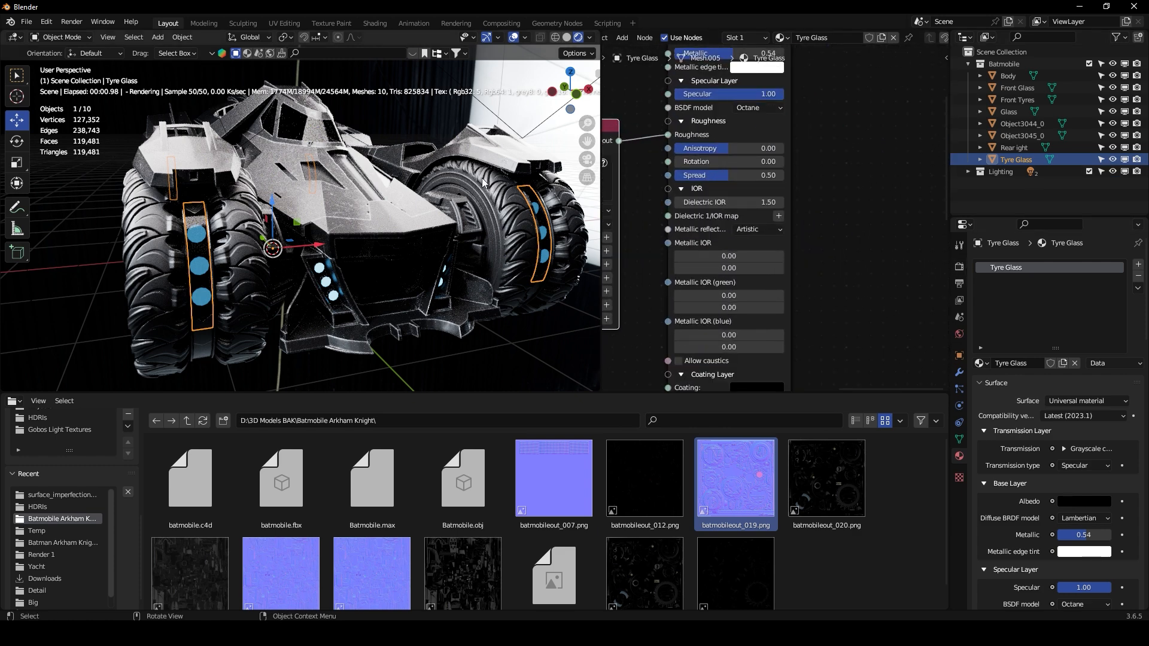
click(1124, 161)
click(1124, 161)
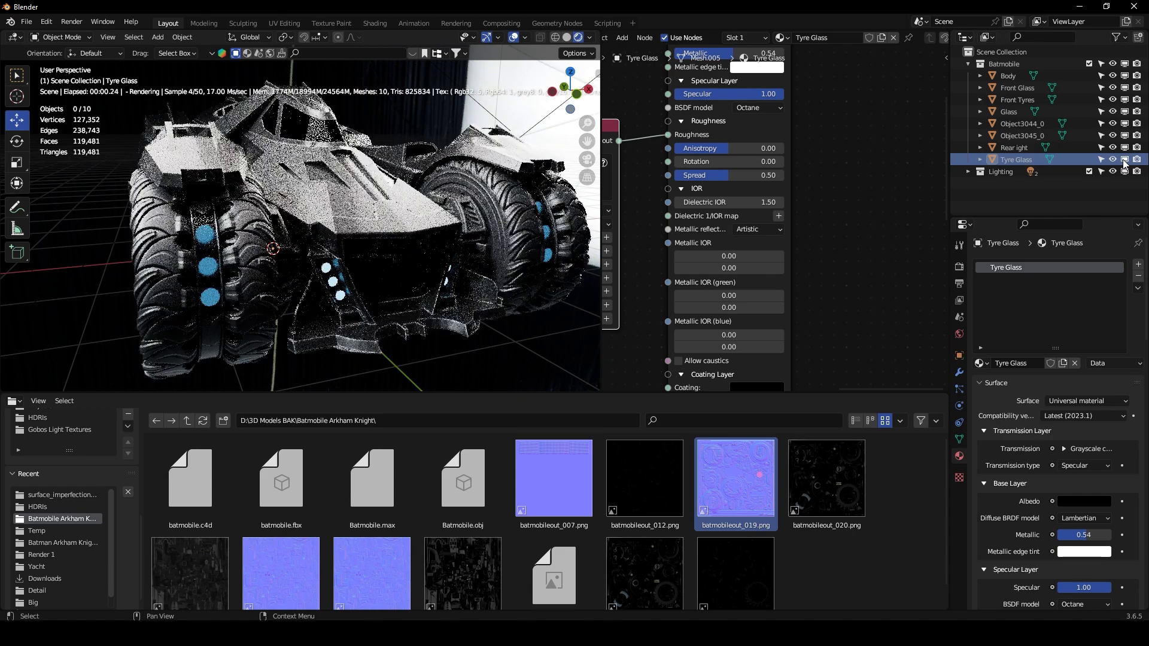
Step: Set the Tyre Glass material's Metallic to 0.00 and disconnect the texture feeding its Roughness
middle_drag(459, 188, 469, 188)
middle_drag(738, 106, 815, 186)
drag(799, 136, 770, 134)
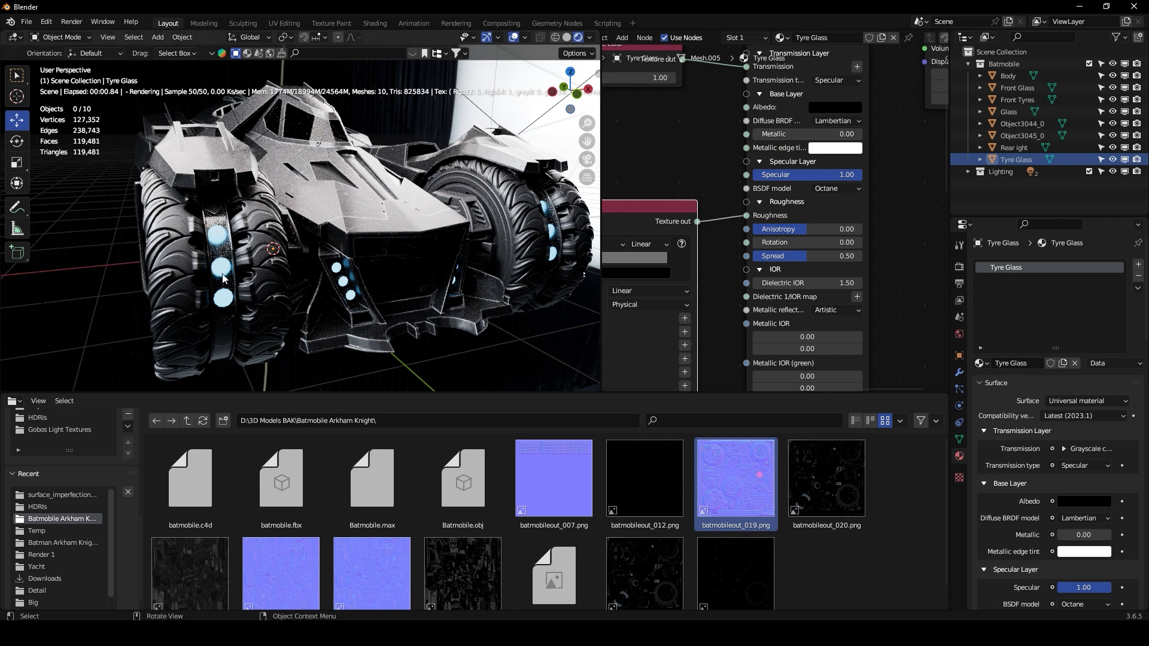
mouse_move(747, 215)
mouse_down()
mouse_move(723, 207)
mouse_move(756, 217)
mouse_up()
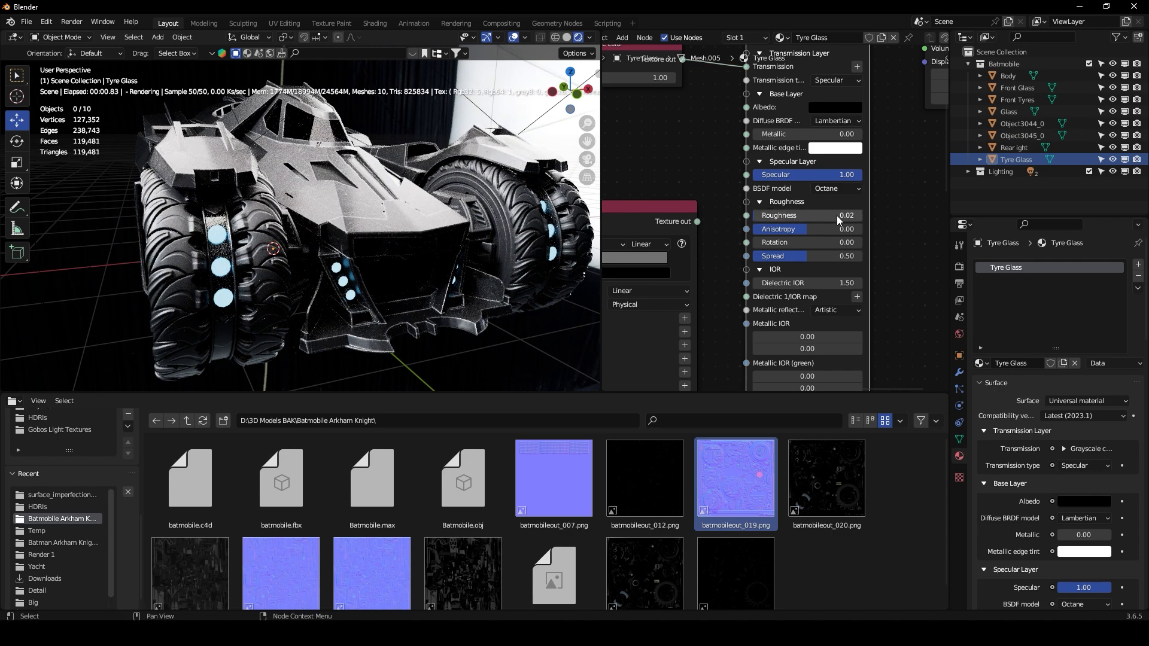
Step: Select the rear light panels and replace their Mat.2 material with the existing Blue Emission material
middle_drag(311, 206, 424, 210)
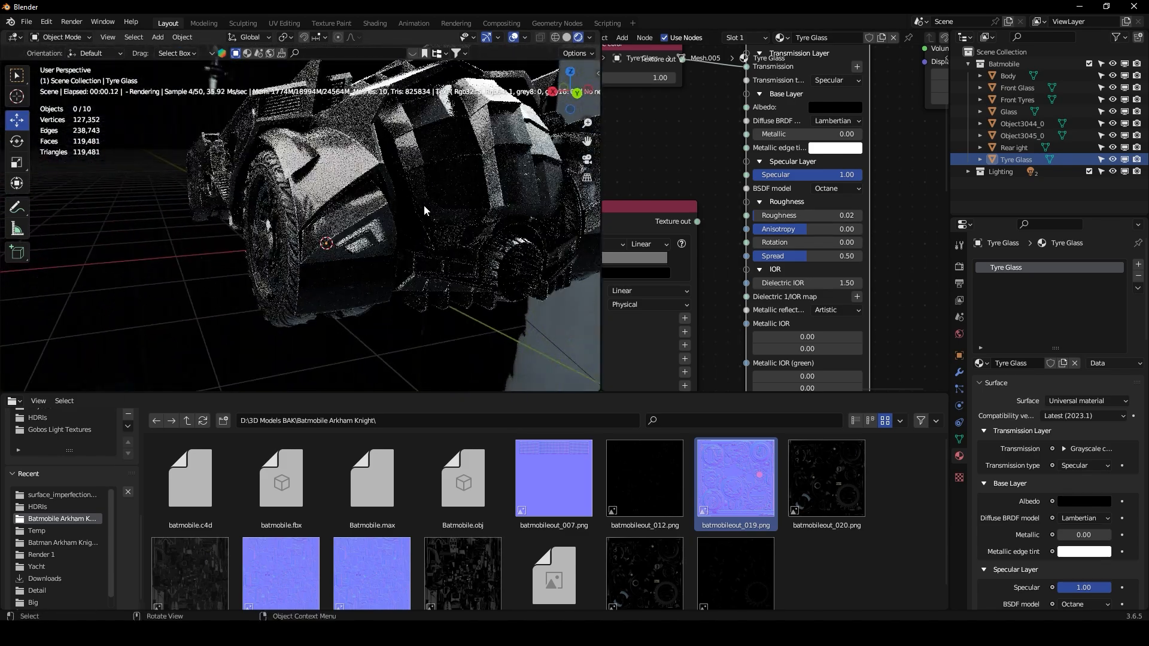
click(373, 223)
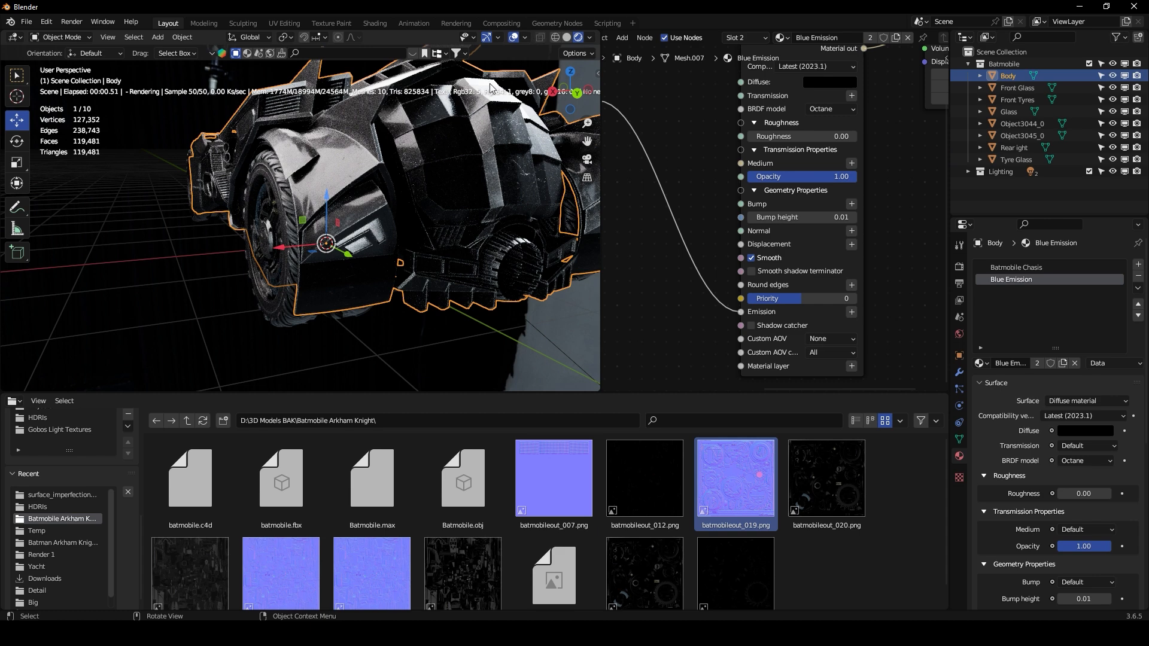
click(375, 226)
middle_drag(783, 134, 778, 220)
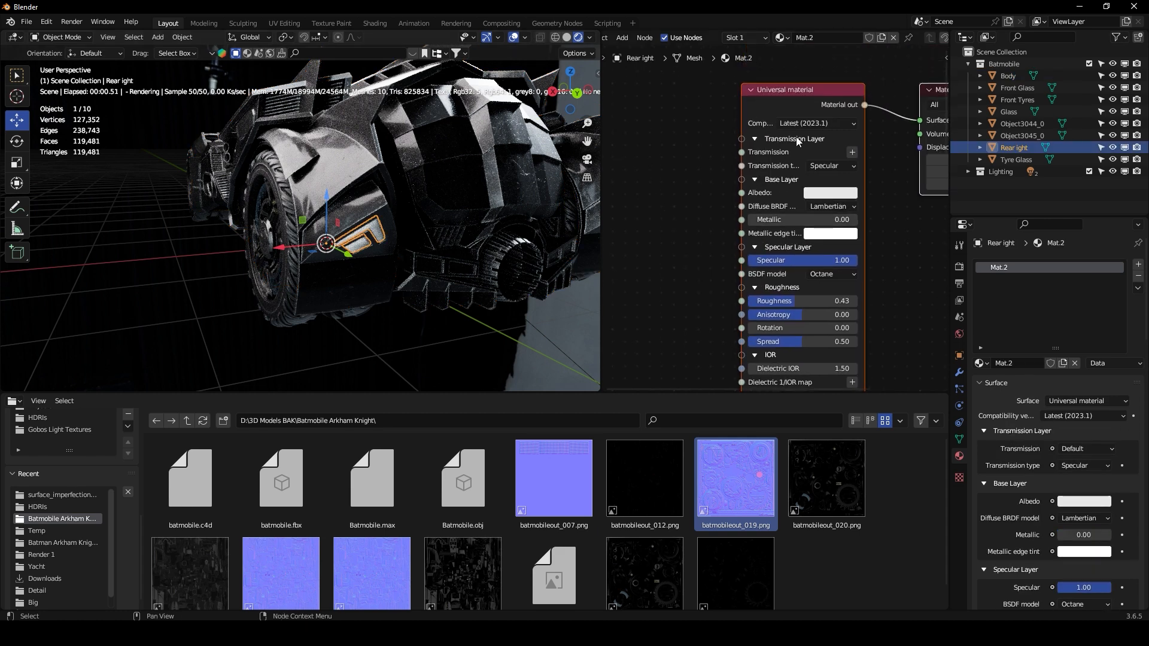
click(785, 37)
click(814, 66)
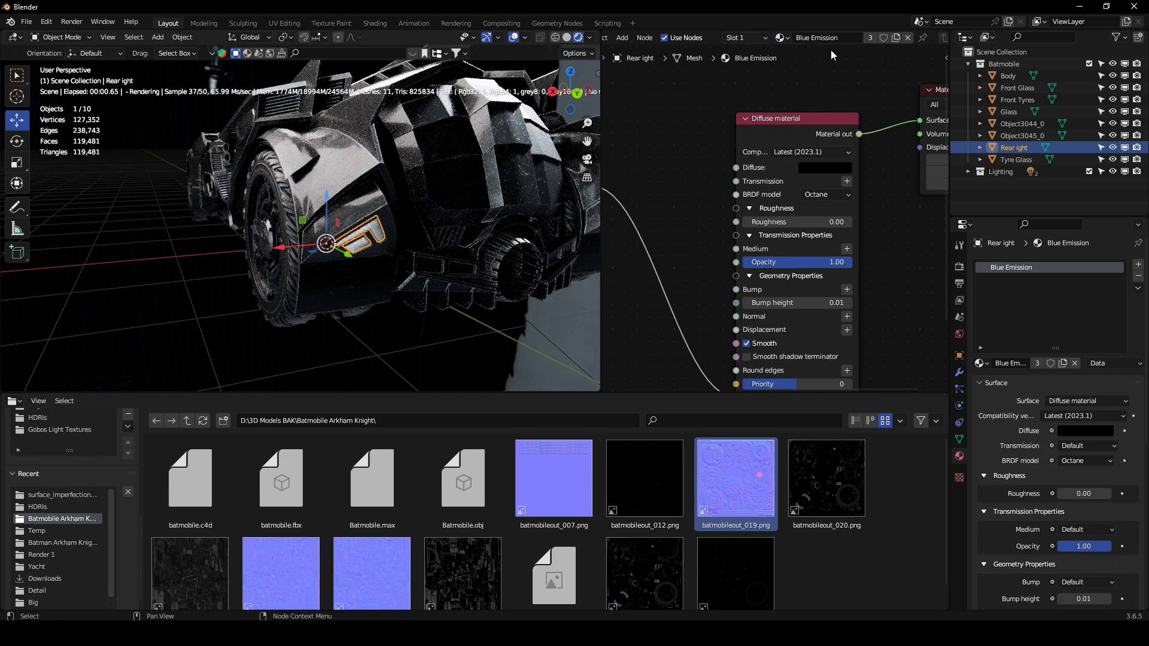
Step: Make a separate copy of Blue Emission on the rear light panels and name it Red Emission
click(897, 38)
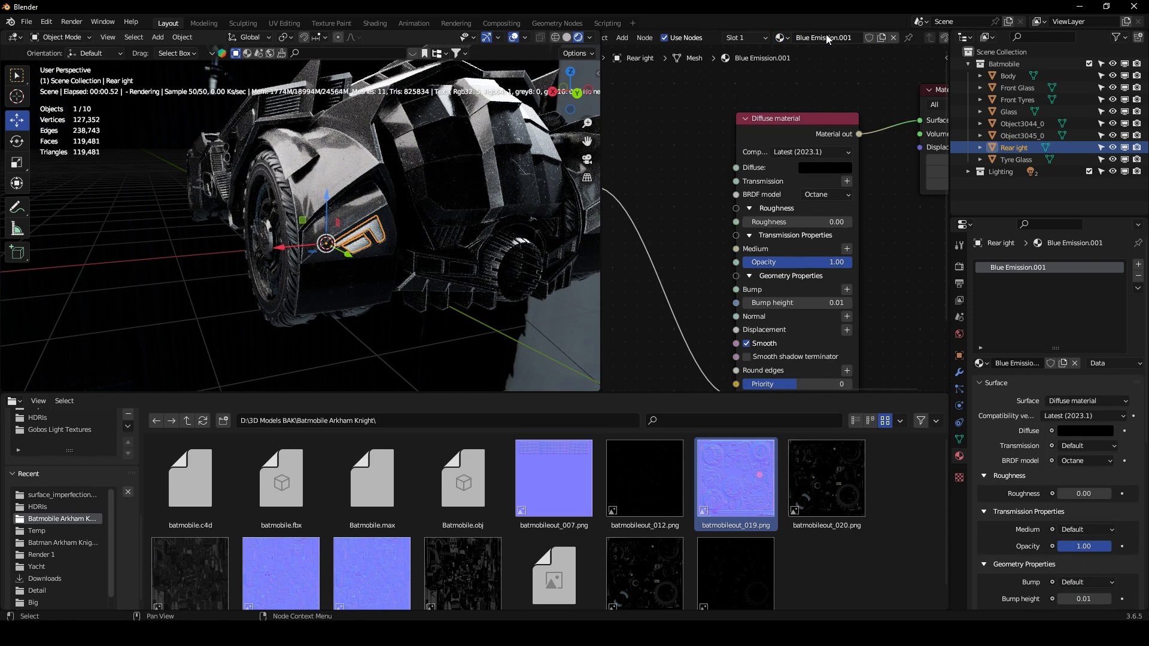
text(Re)
key(ctrl+a)
text(Red Emission)
key(Return)
Step: Toggle the rear light object's viewport visibility off and on to refresh its emission in the render
scroll(760, 174, down, 2)
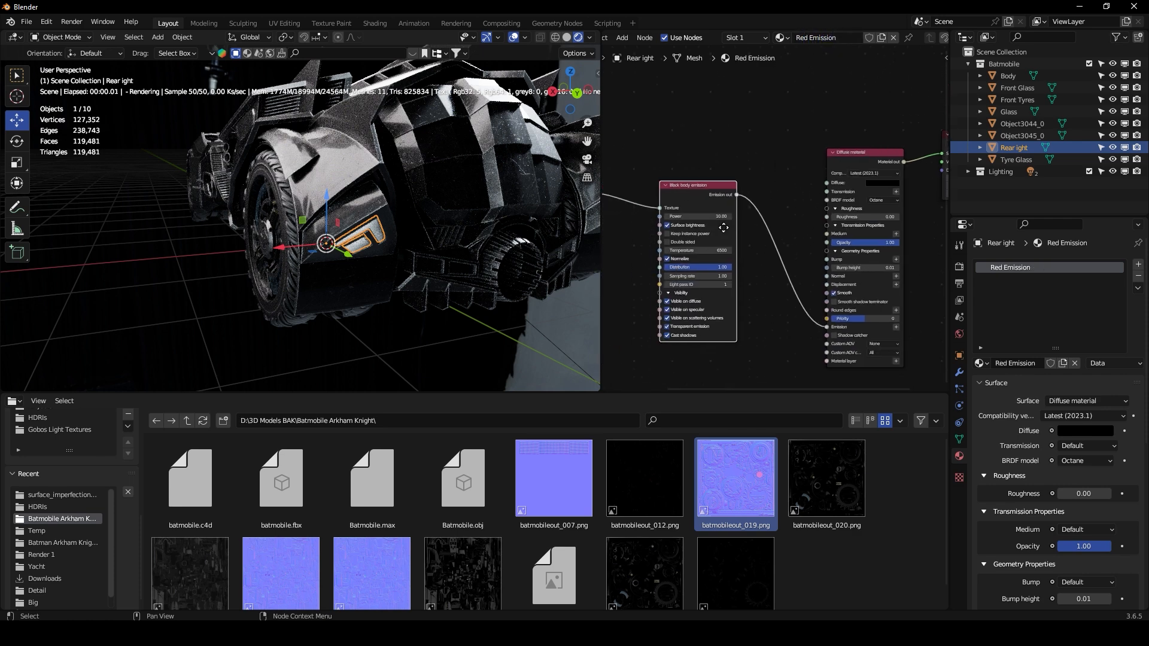
click(1125, 148)
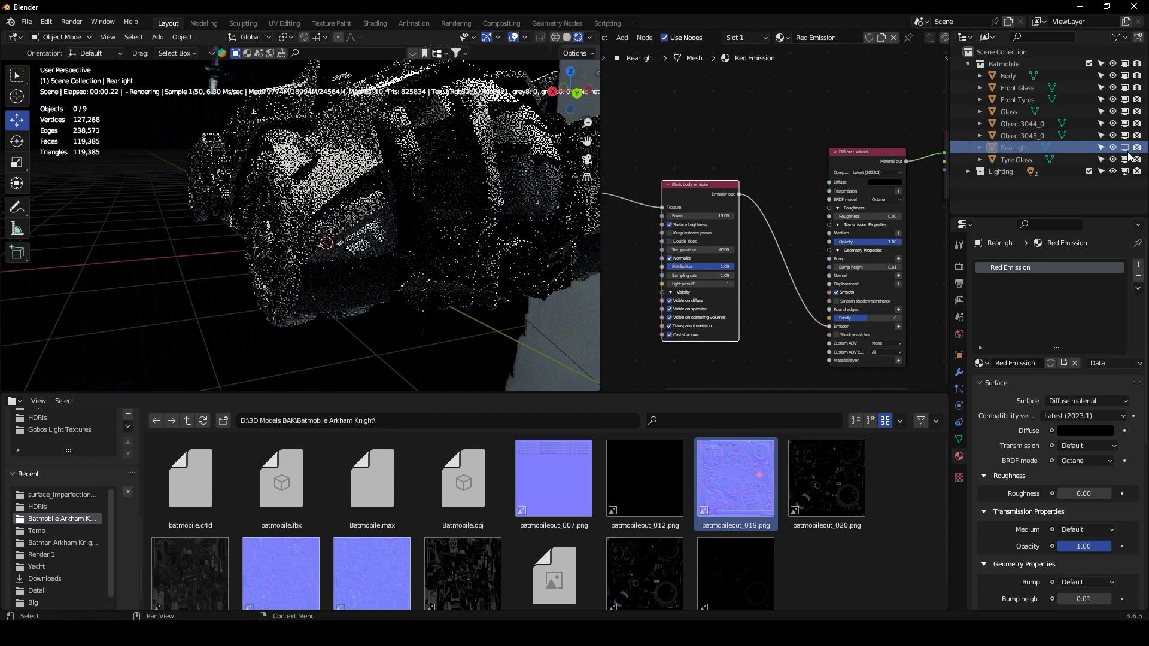
click(1125, 147)
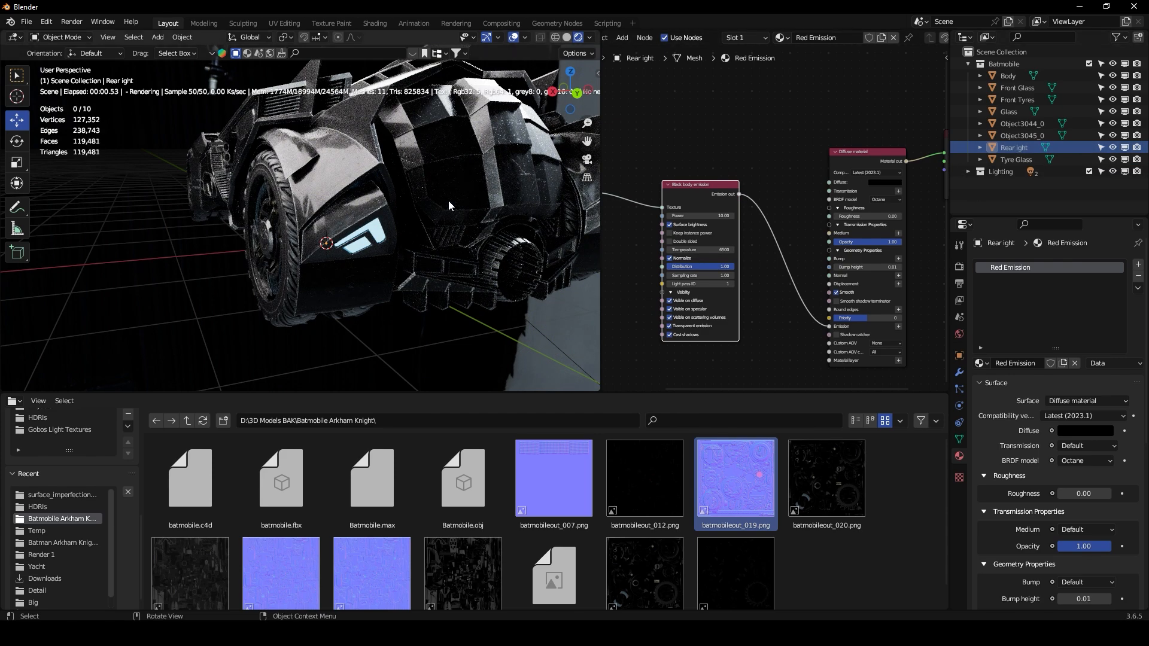
Step: Set the Red Emission Gaussian spectrum's Wavelength to 1.00, Width to 0.06 and Power/brightness to 1.00
scroll(461, 200, up, 2)
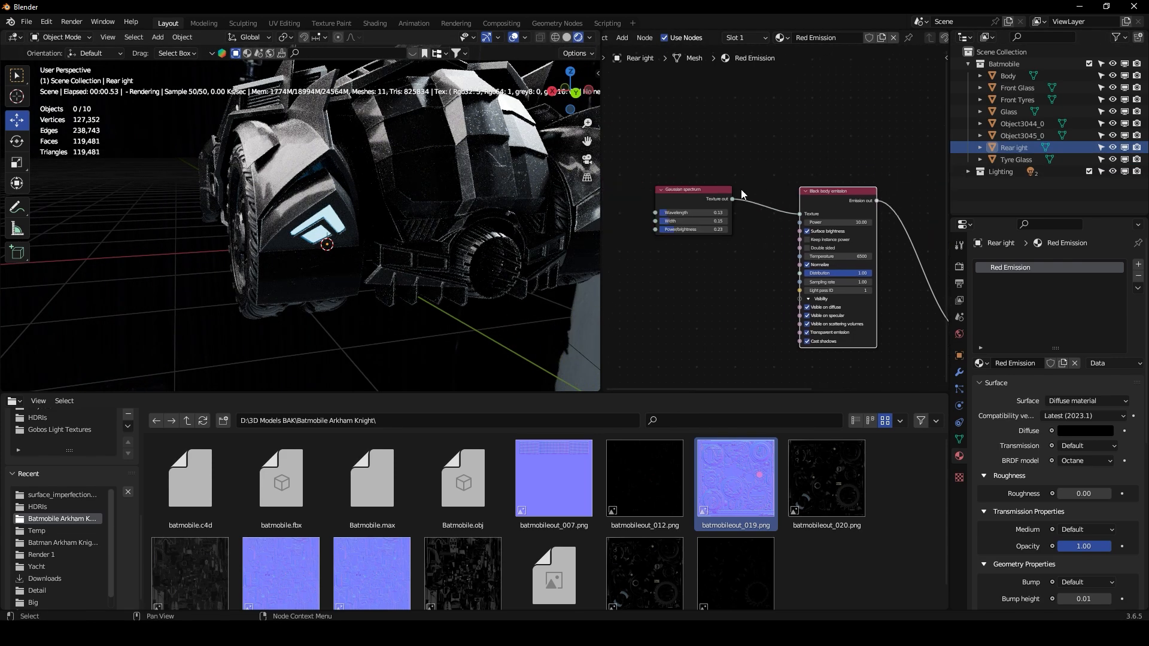
scroll(743, 193, up, 2)
drag(796, 222, 862, 251)
scroll(843, 245, up, 1)
middle_drag(457, 221, 422, 218)
scroll(723, 236, down, 3)
Step: Set the Red Emission Black body emission's Power to 20 and check the rear lights' glow from a distance
middle_drag(723, 236, 533, 246)
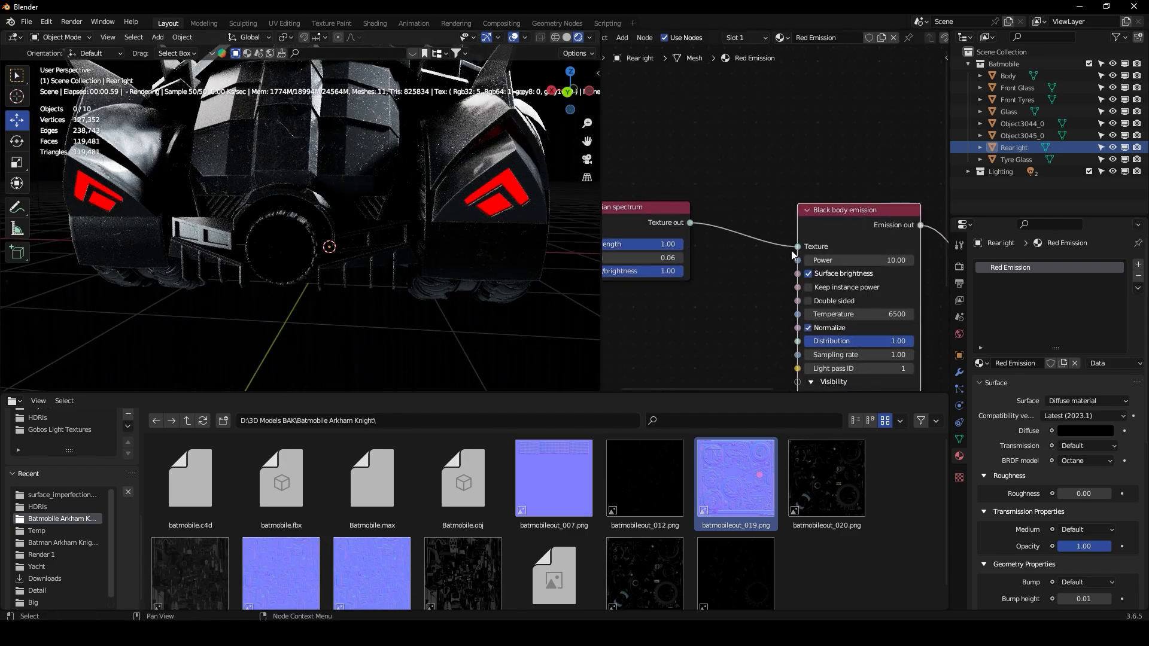
drag(860, 261, 883, 262)
double_click(844, 261)
text(10)
key(Return)
click(843, 261)
text(20)
key(Return)
middle_drag(515, 333, 443, 283)
scroll(443, 284, down, 4)
middle_drag(353, 278, 423, 281)
middle_drag(699, 284, 791, 284)
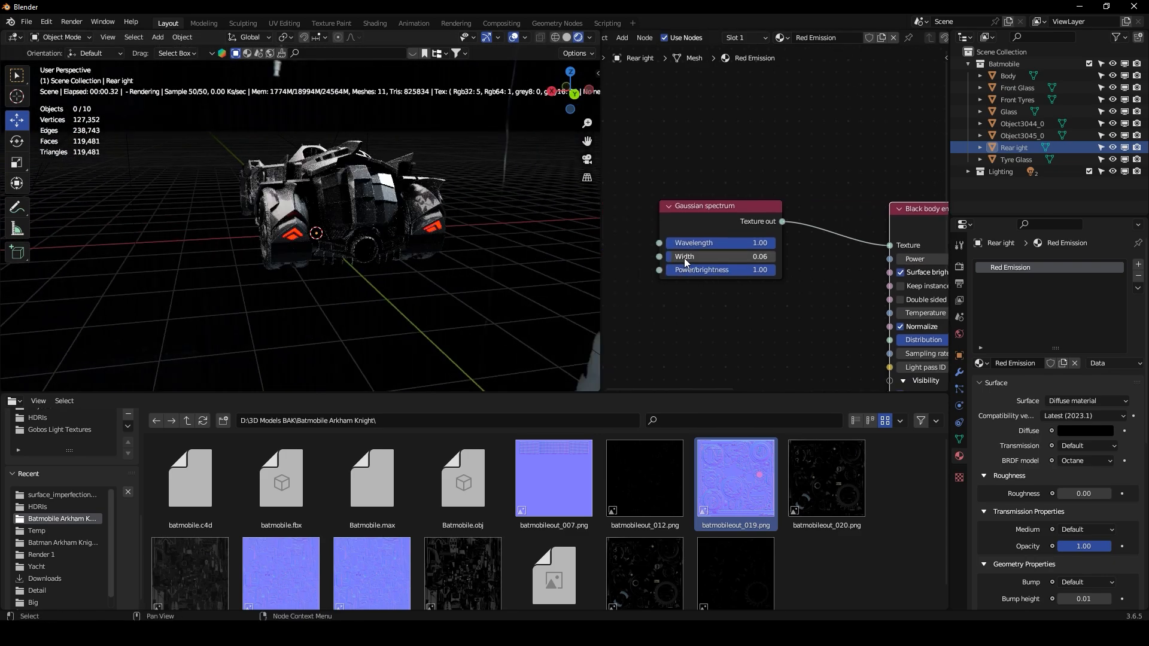
Step: Set the Red Emission Black body emission's Power to 40
middle_drag(910, 273, 854, 274)
click(892, 260)
text(40)
key(Return)
Step: Hide the viewport overlays and review the textured Batmobile from the front
middle_drag(442, 314, 489, 287)
click(513, 37)
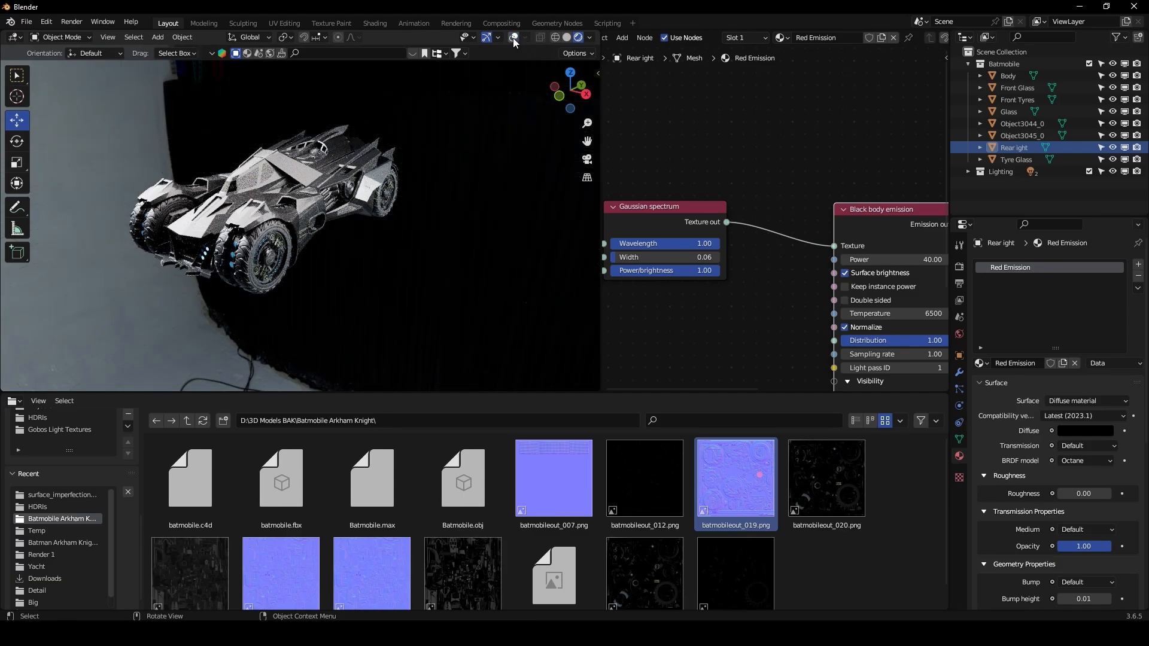
middle_drag(429, 95, 330, 242)
scroll(436, 129, up, 4)
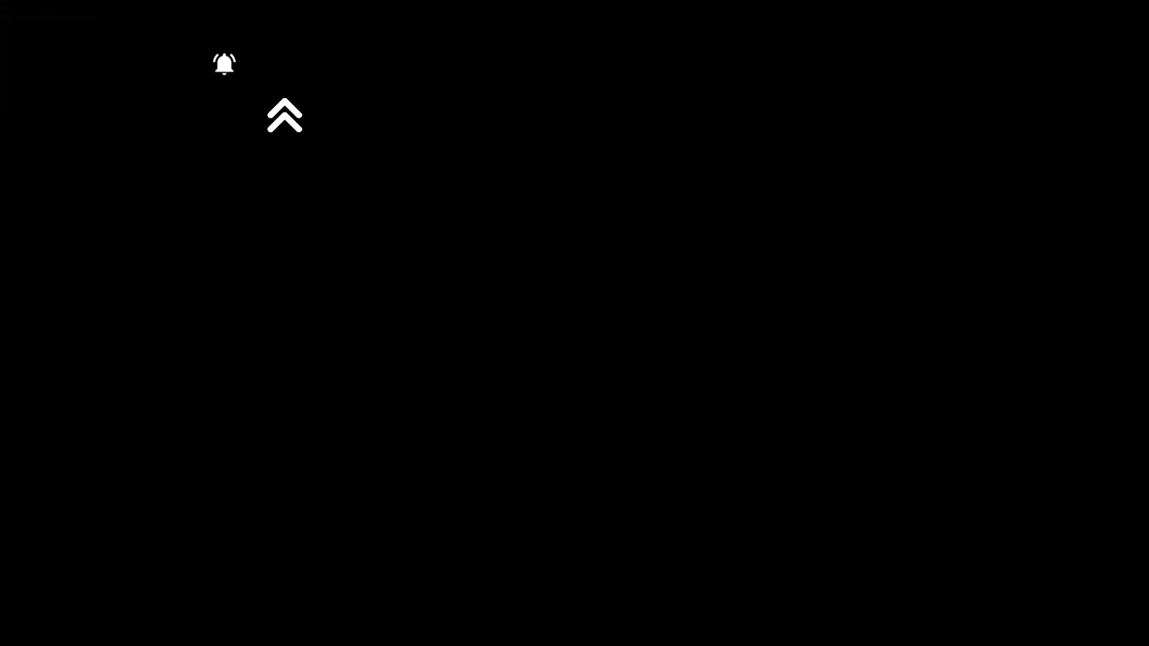